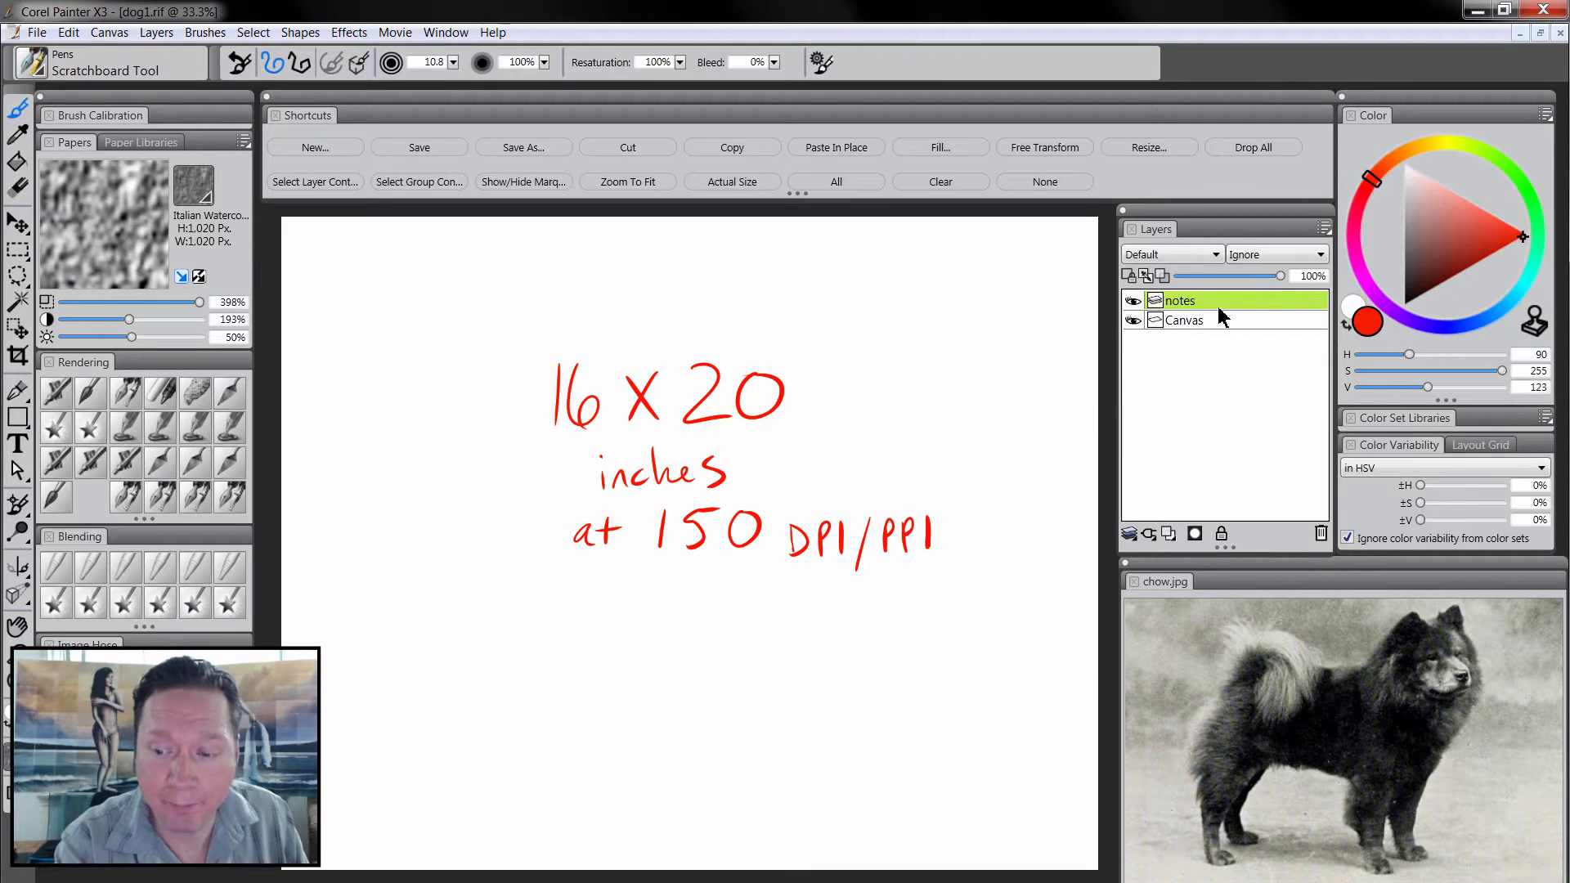
- Delete the notes layer and choose the Detail Oils Brush with a dark grey colour
click(1320, 532)
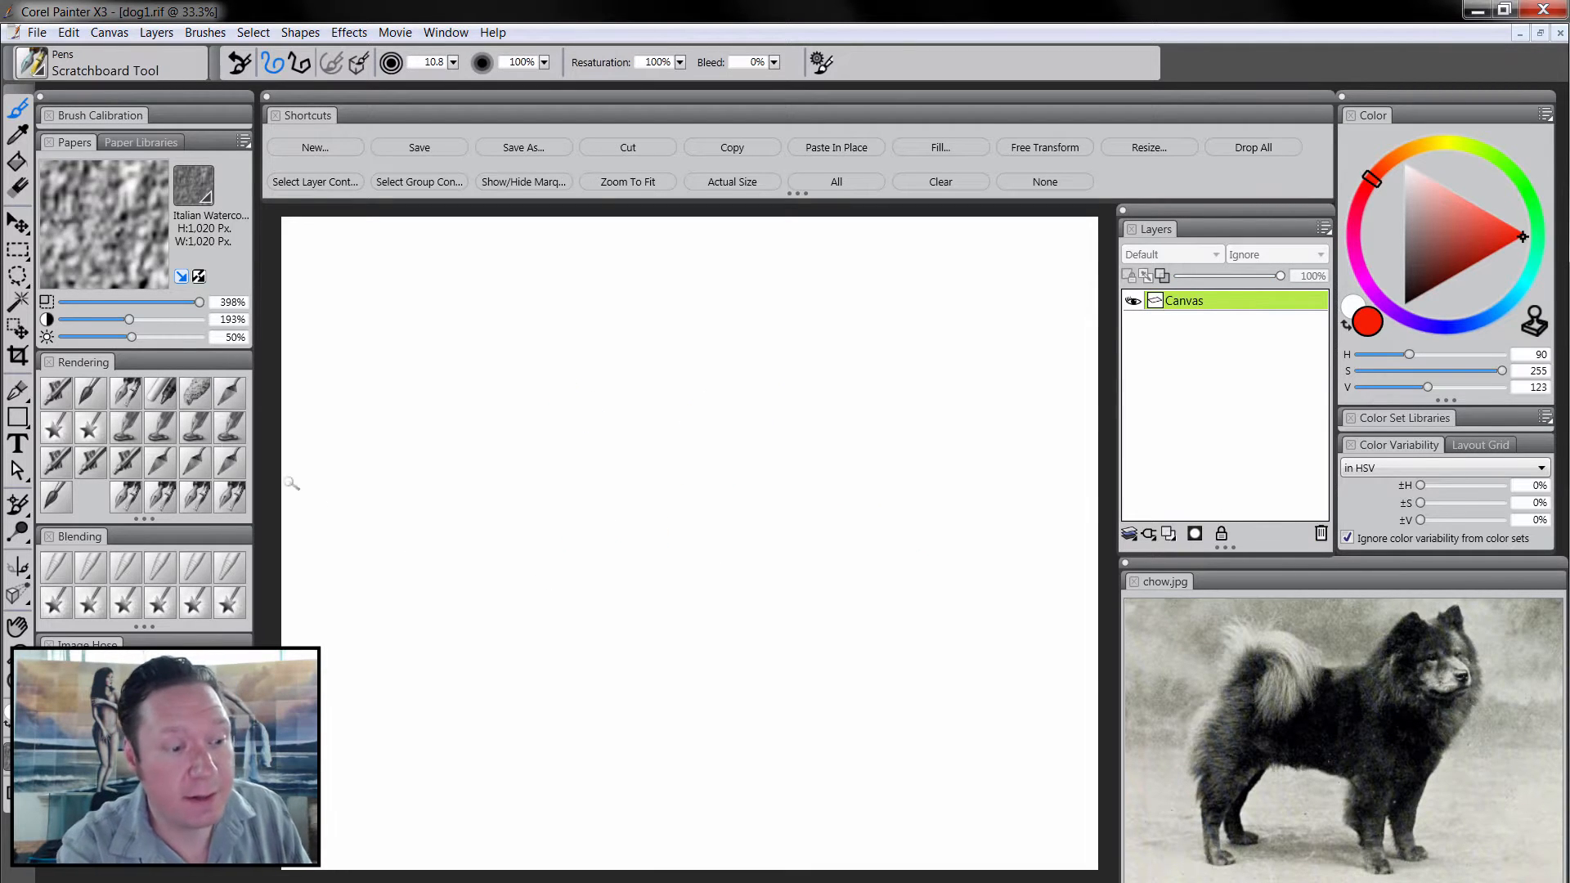
click(91, 396)
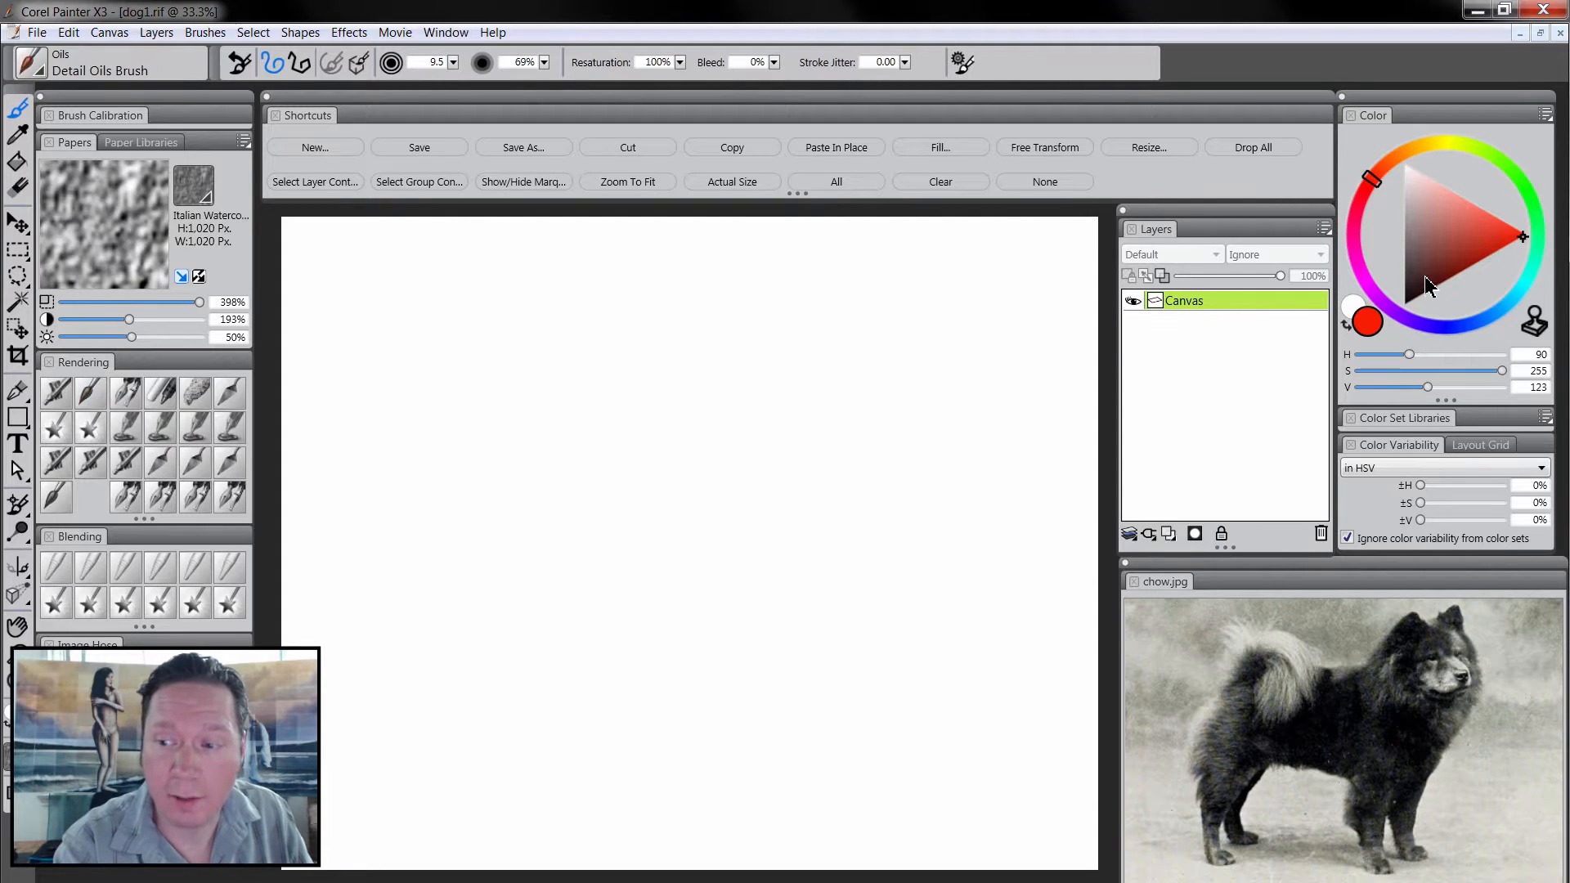
click(1403, 272)
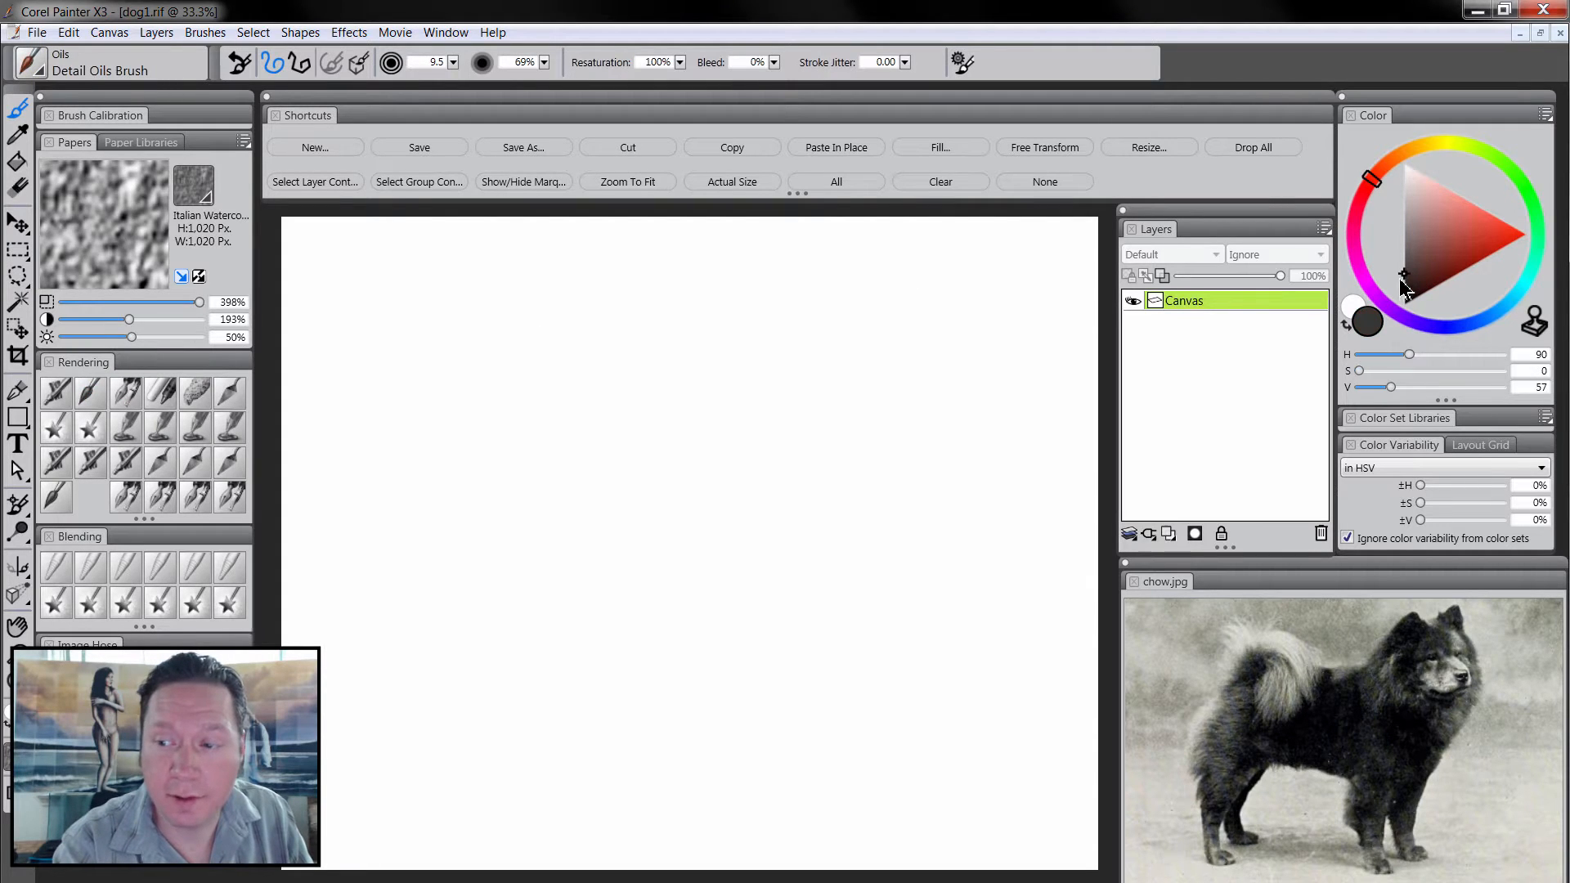
- Add a new layer named "sketch" and set its composite method to Multiply
click(1170, 537)
double_click(1185, 302)
text(sket)
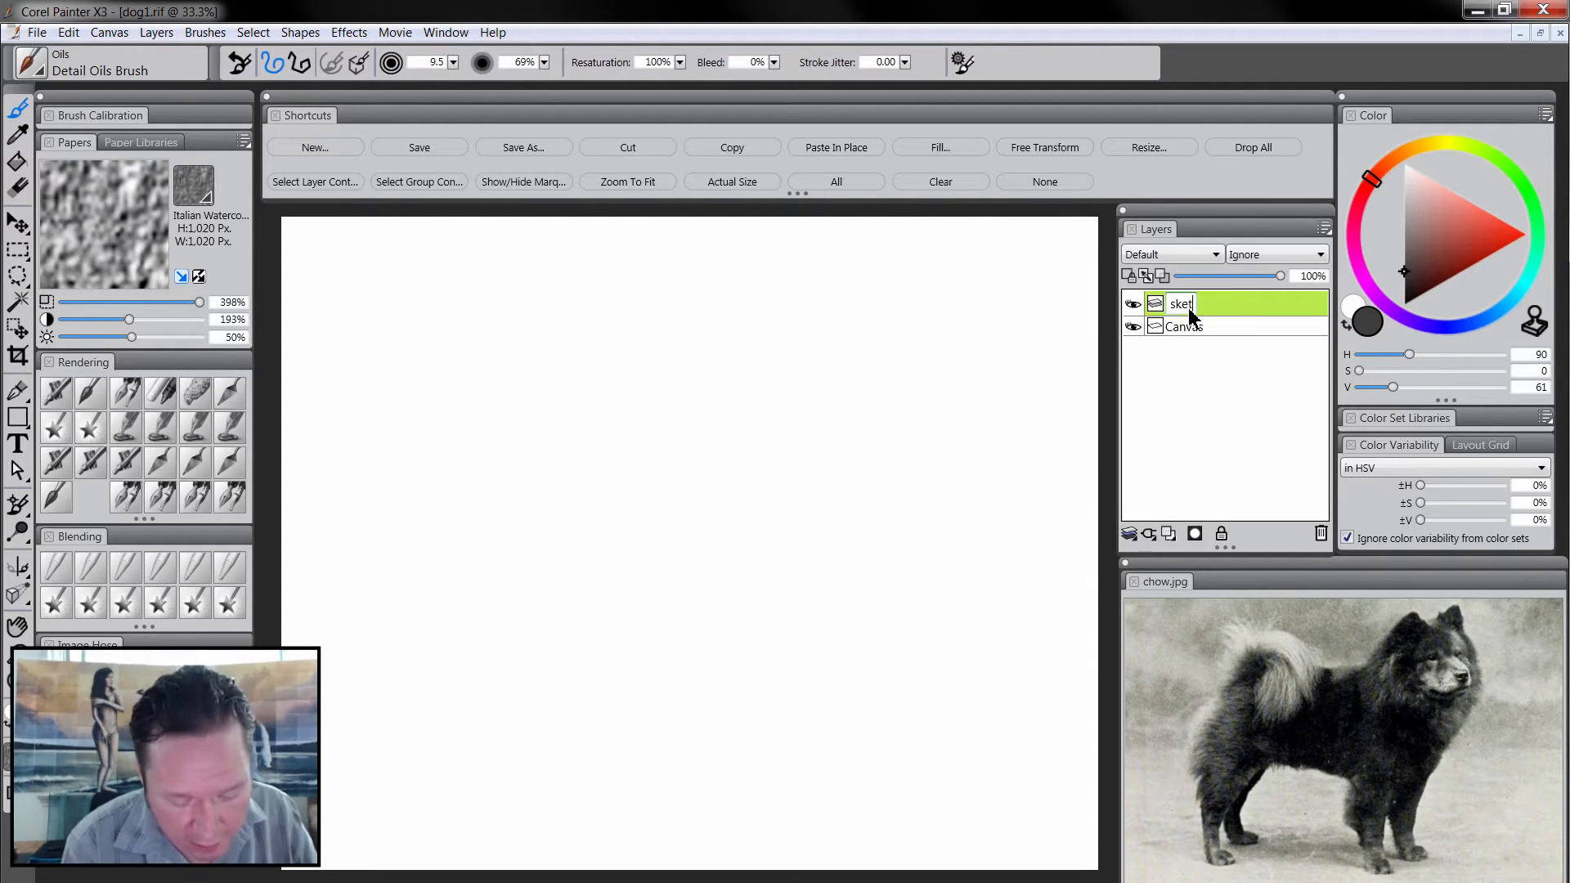
text(ch)
key(Return)
click(1170, 255)
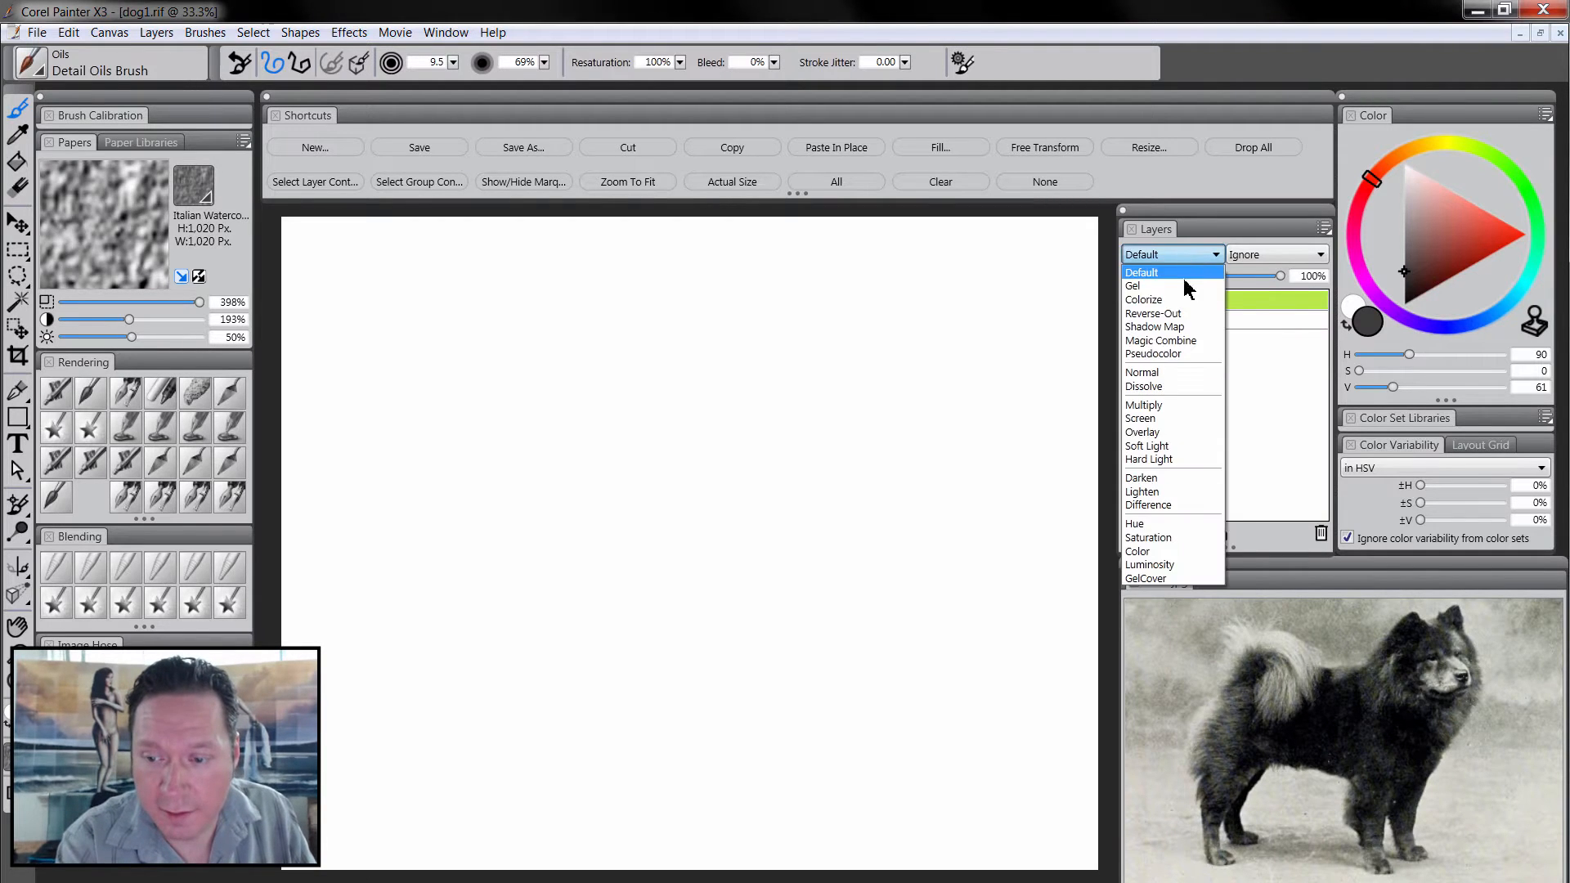
click(1169, 406)
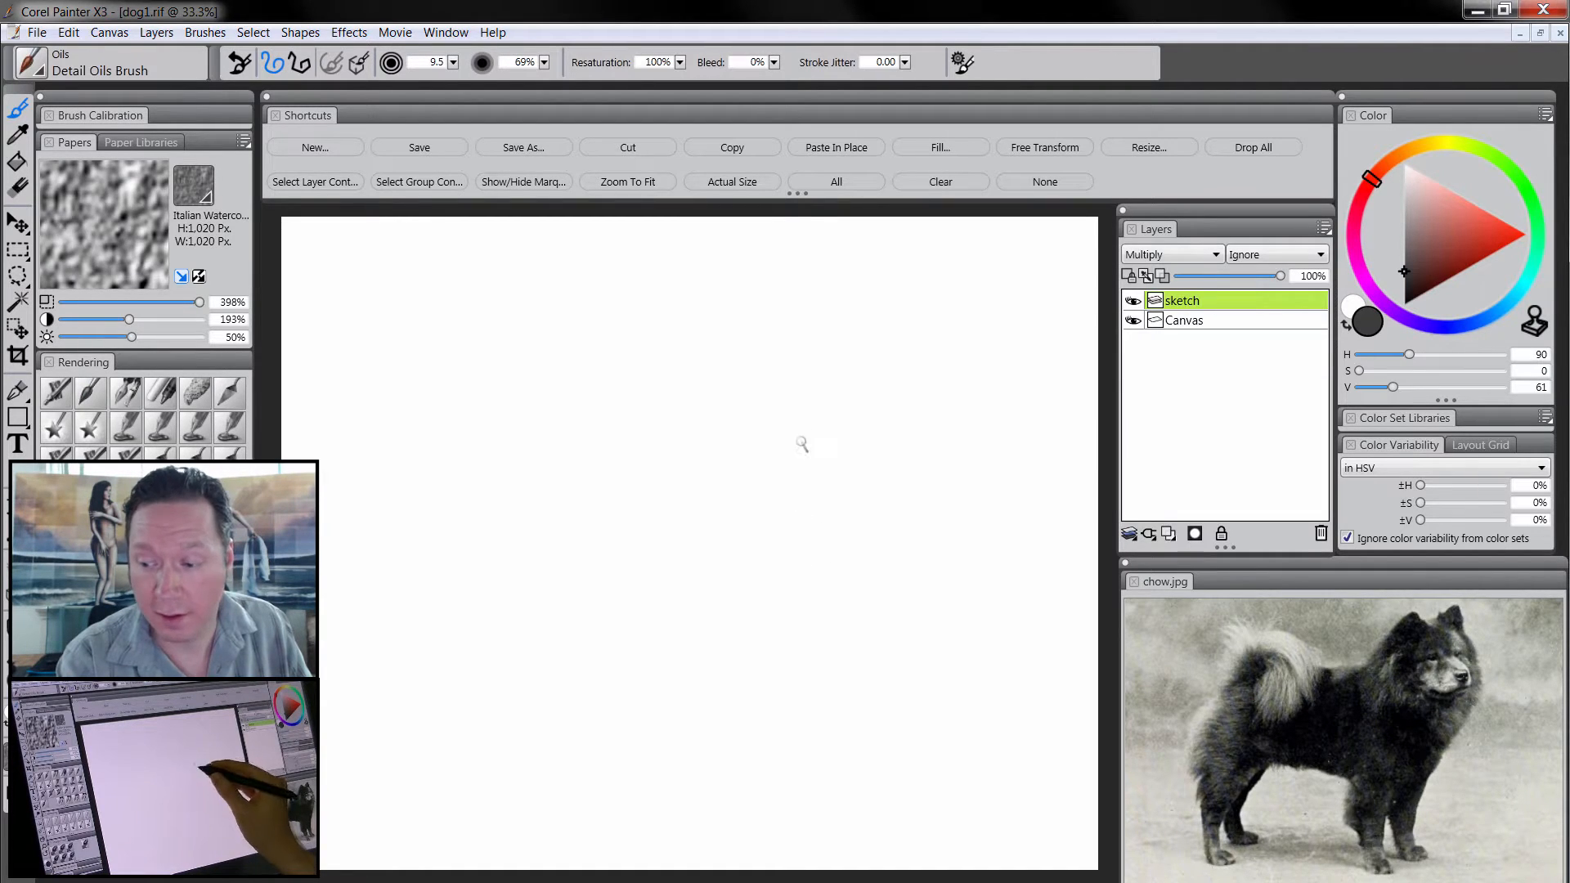
- Rough in the dog's head circle, chest oval, belly and back line on the sketch layer
mouse_move(797, 426)
mouse_down()
mouse_move(886, 416)
mouse_move(888, 484)
mouse_move(798, 459)
mouse_move(842, 382)
mouse_move(913, 407)
mouse_move(861, 486)
mouse_up()
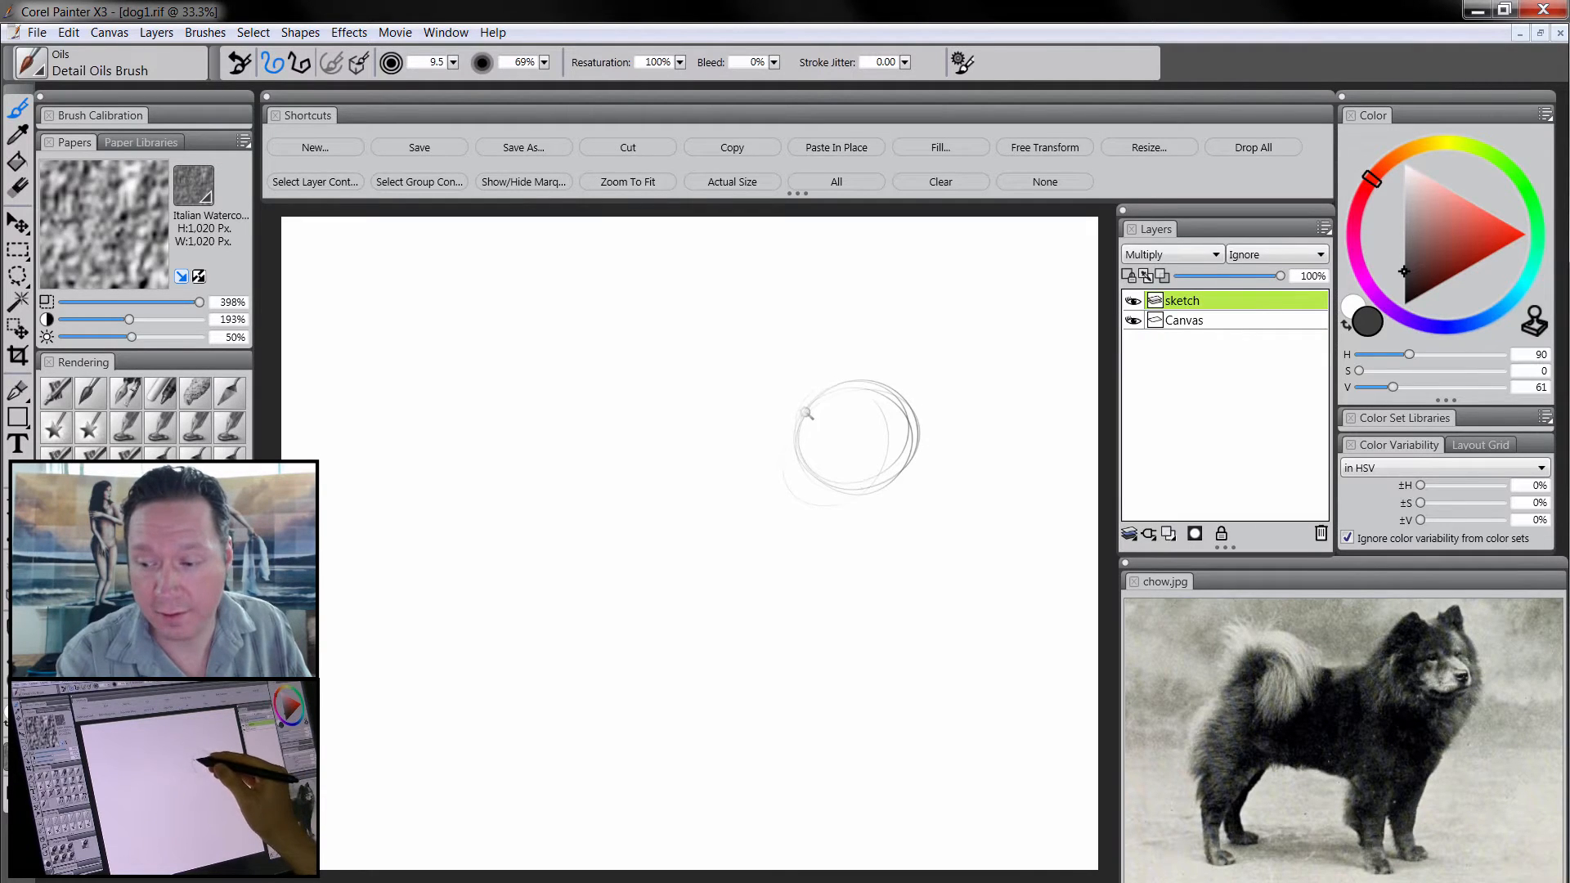
mouse_move(806, 426)
mouse_down()
mouse_move(719, 525)
mouse_move(724, 507)
mouse_up()
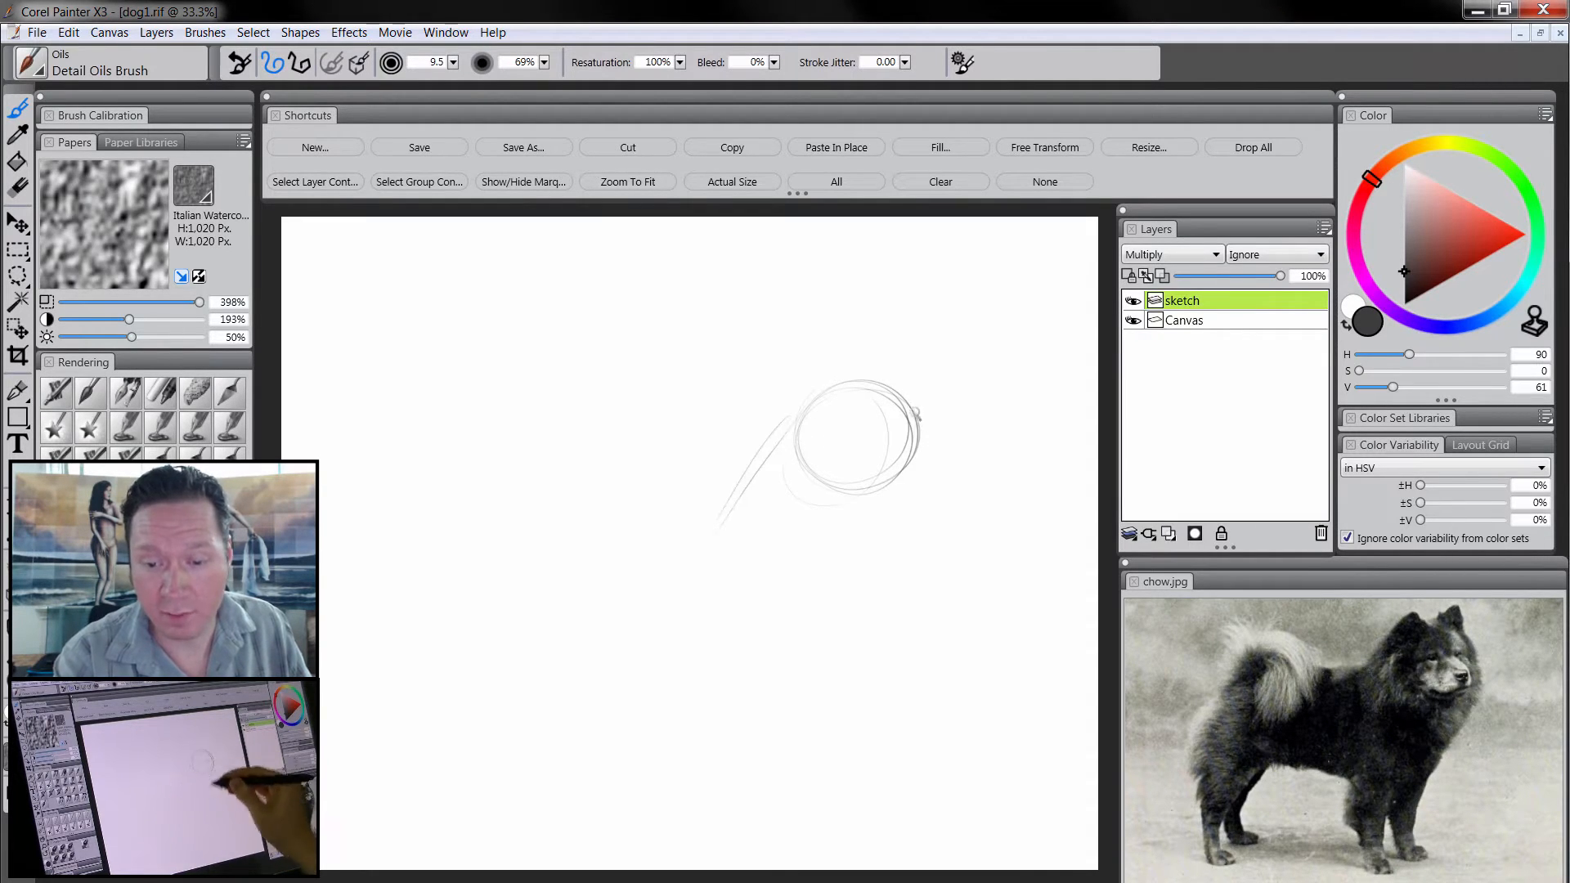
mouse_move(916, 415)
mouse_down()
mouse_move(820, 571)
mouse_move(835, 561)
mouse_move(756, 592)
mouse_move(768, 461)
mouse_move(795, 576)
mouse_move(879, 528)
mouse_up()
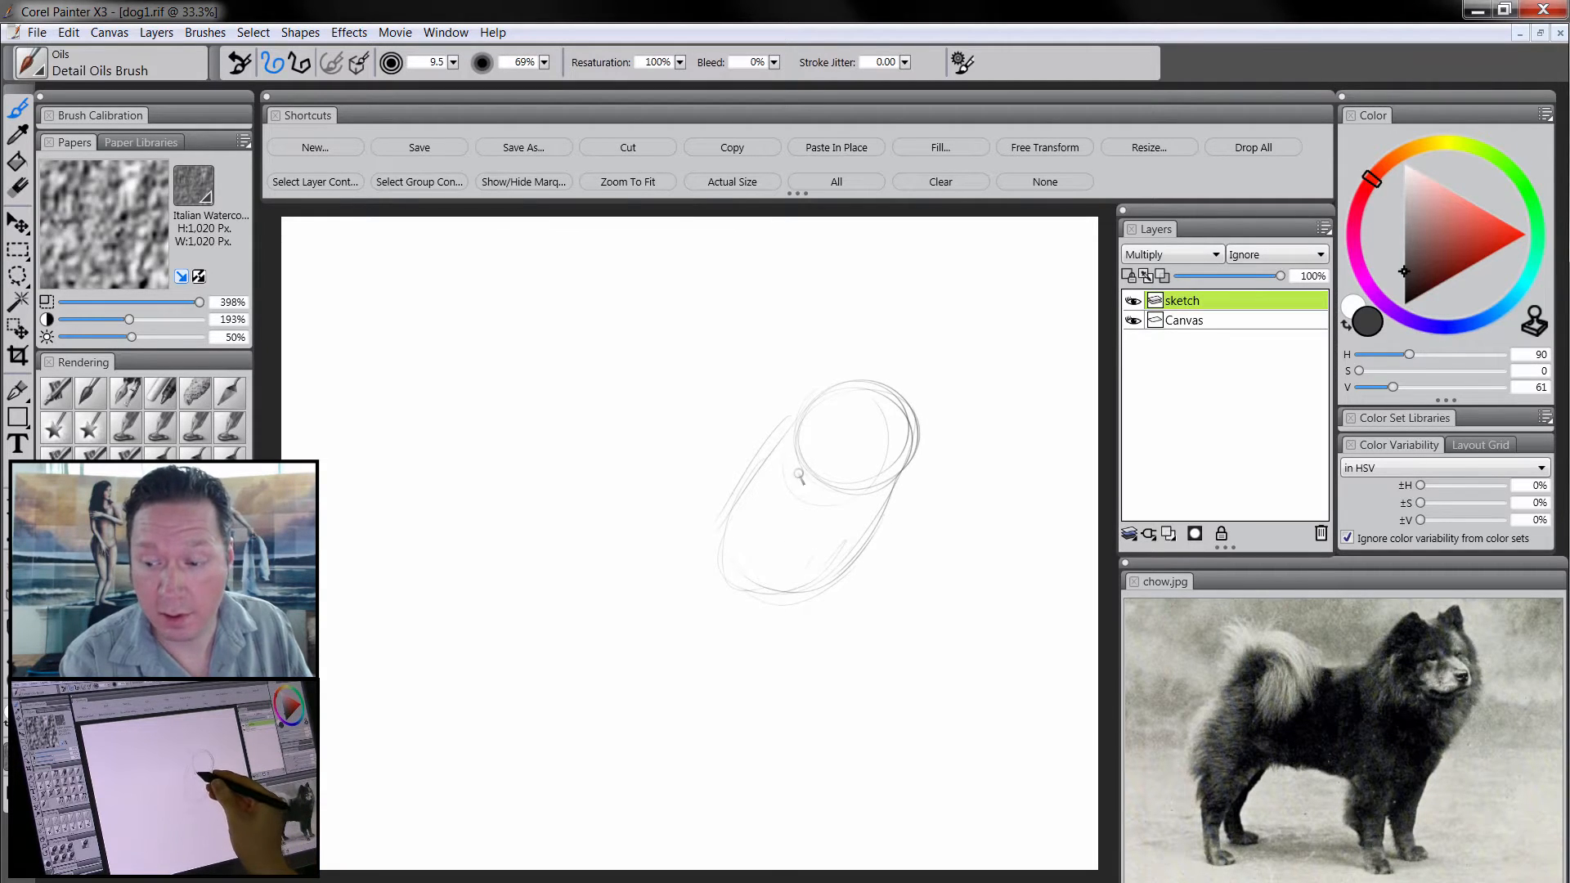
mouse_move(803, 474)
mouse_down()
mouse_move(633, 473)
mouse_move(549, 518)
mouse_move(705, 599)
mouse_move(785, 599)
mouse_up()
mouse_move(599, 520)
mouse_down()
mouse_move(740, 462)
mouse_move(609, 528)
mouse_move(783, 587)
mouse_move(858, 560)
mouse_move(621, 533)
mouse_up()
drag(692, 463, 601, 566)
mouse_move(601, 565)
mouse_down()
mouse_move(710, 474)
mouse_move(829, 467)
mouse_move(808, 431)
mouse_move(794, 436)
mouse_move(819, 399)
mouse_up()
- Sketch the dog's near hind leg with overlapping thigh shapes, lower leg and paw
mouse_move(565, 561)
mouse_down()
mouse_move(645, 585)
mouse_move(601, 611)
mouse_move(668, 559)
mouse_up()
mouse_move(549, 626)
mouse_down()
mouse_move(573, 550)
mouse_move(669, 563)
mouse_up()
mouse_move(625, 538)
mouse_down()
mouse_move(649, 595)
mouse_move(577, 618)
mouse_move(546, 698)
mouse_up()
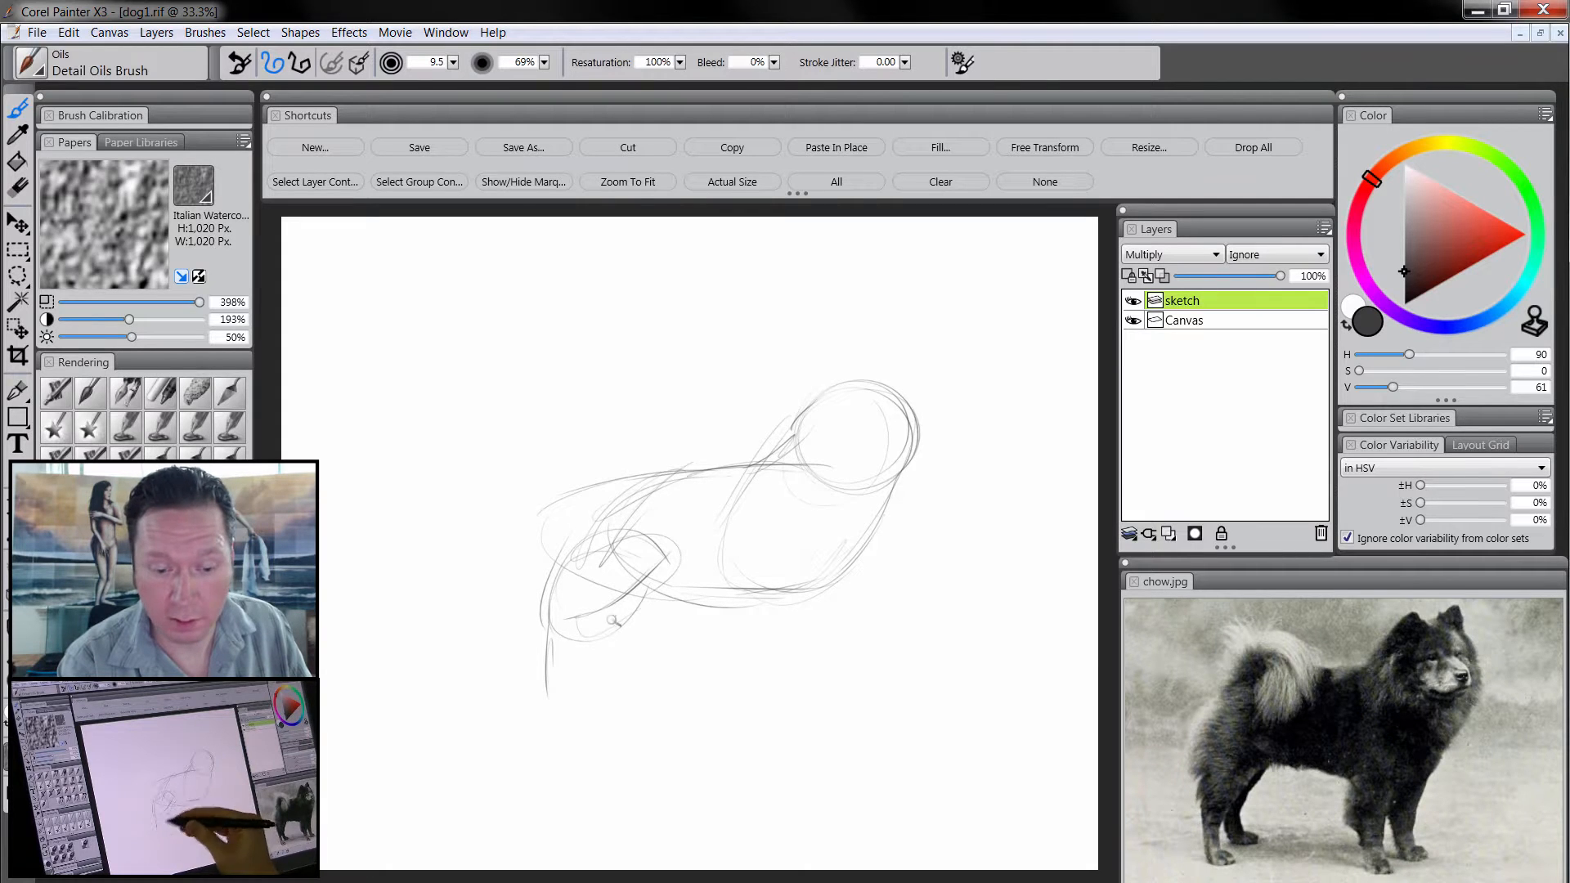
drag(626, 609, 568, 680)
drag(619, 634, 577, 685)
mouse_move(542, 652)
mouse_down()
mouse_move(589, 726)
mouse_move(562, 724)
mouse_move(563, 742)
mouse_move(600, 735)
mouse_up()
drag(570, 745, 613, 743)
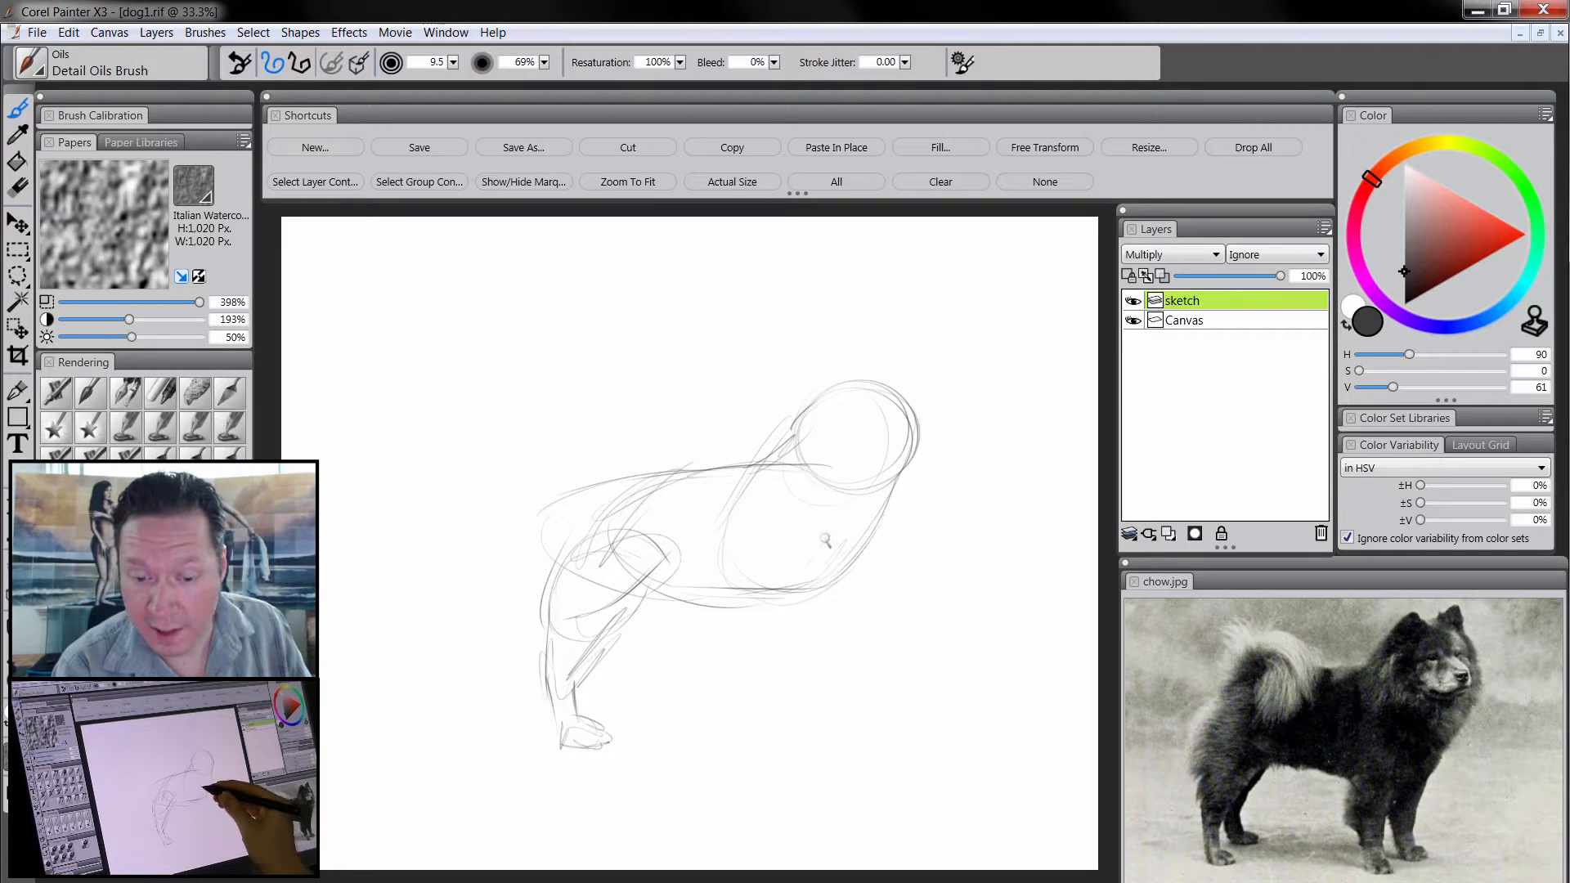
- Sketch the near foreleg from shoulder to paw, with a ground line joining it to the hind paw
mouse_move(828, 568)
mouse_down()
mouse_move(791, 536)
mouse_move(772, 572)
mouse_move(822, 584)
mouse_move(748, 609)
mouse_move(826, 540)
mouse_move(830, 600)
mouse_move(789, 693)
mouse_up()
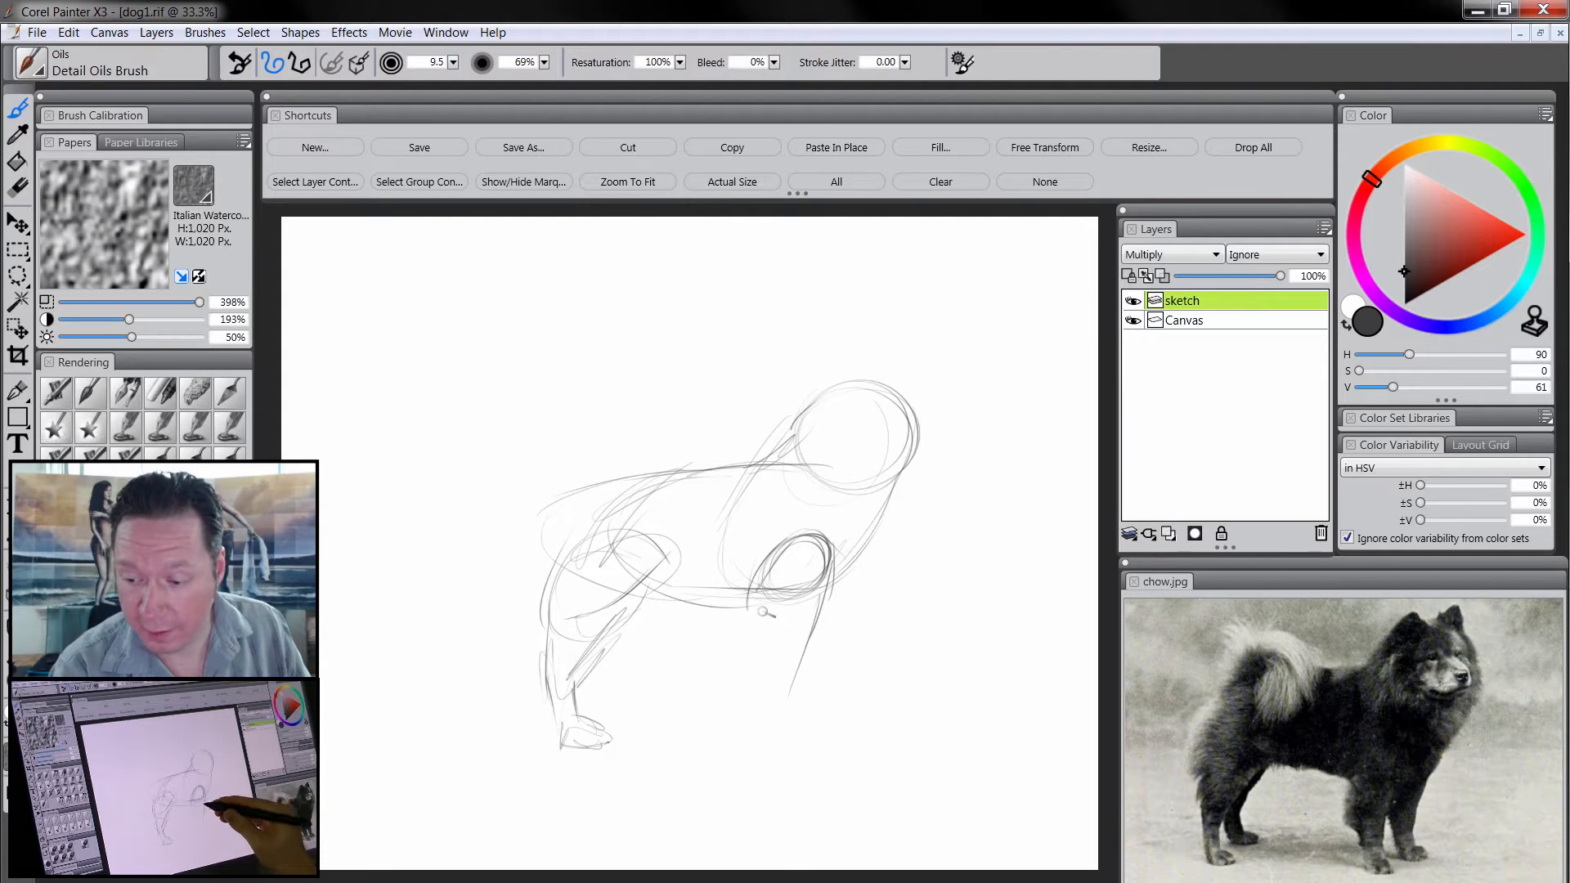
drag(569, 746, 808, 741)
drag(762, 744, 836, 738)
mouse_move(612, 740)
mouse_down()
mouse_move(797, 749)
mouse_move(777, 750)
mouse_up()
drag(670, 747, 802, 748)
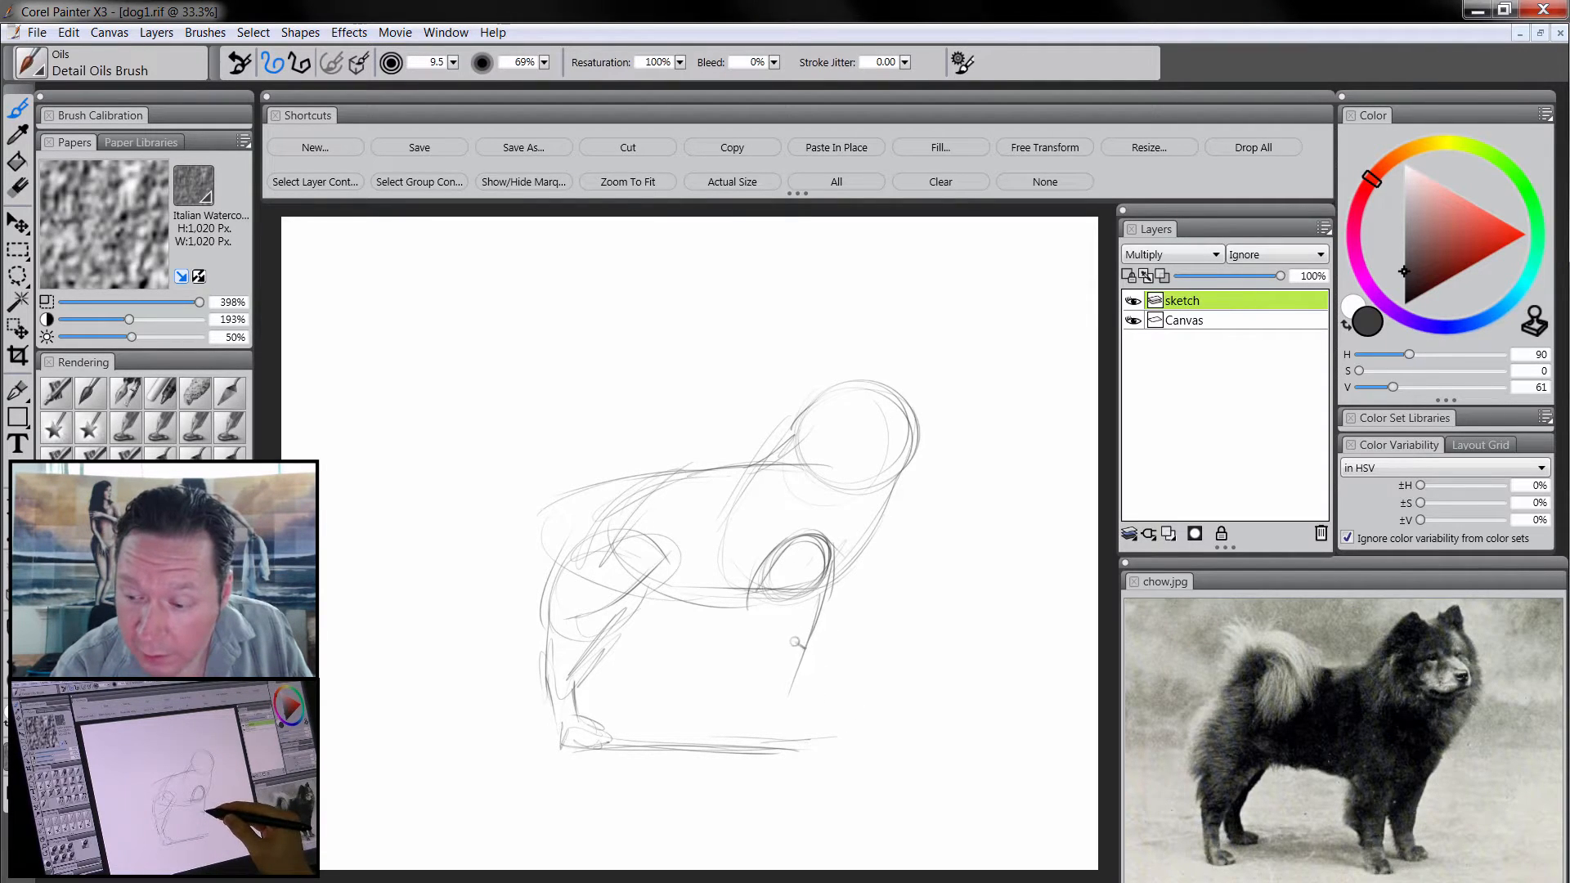
mouse_move(748, 587)
mouse_down()
mouse_move(759, 649)
mouse_move(793, 681)
mouse_move(767, 691)
mouse_move(792, 692)
mouse_move(784, 715)
mouse_move(763, 701)
mouse_move(768, 726)
mouse_move(797, 718)
mouse_move(785, 736)
mouse_move(803, 743)
mouse_move(810, 725)
mouse_move(812, 742)
mouse_move(776, 726)
mouse_move(814, 749)
mouse_up()
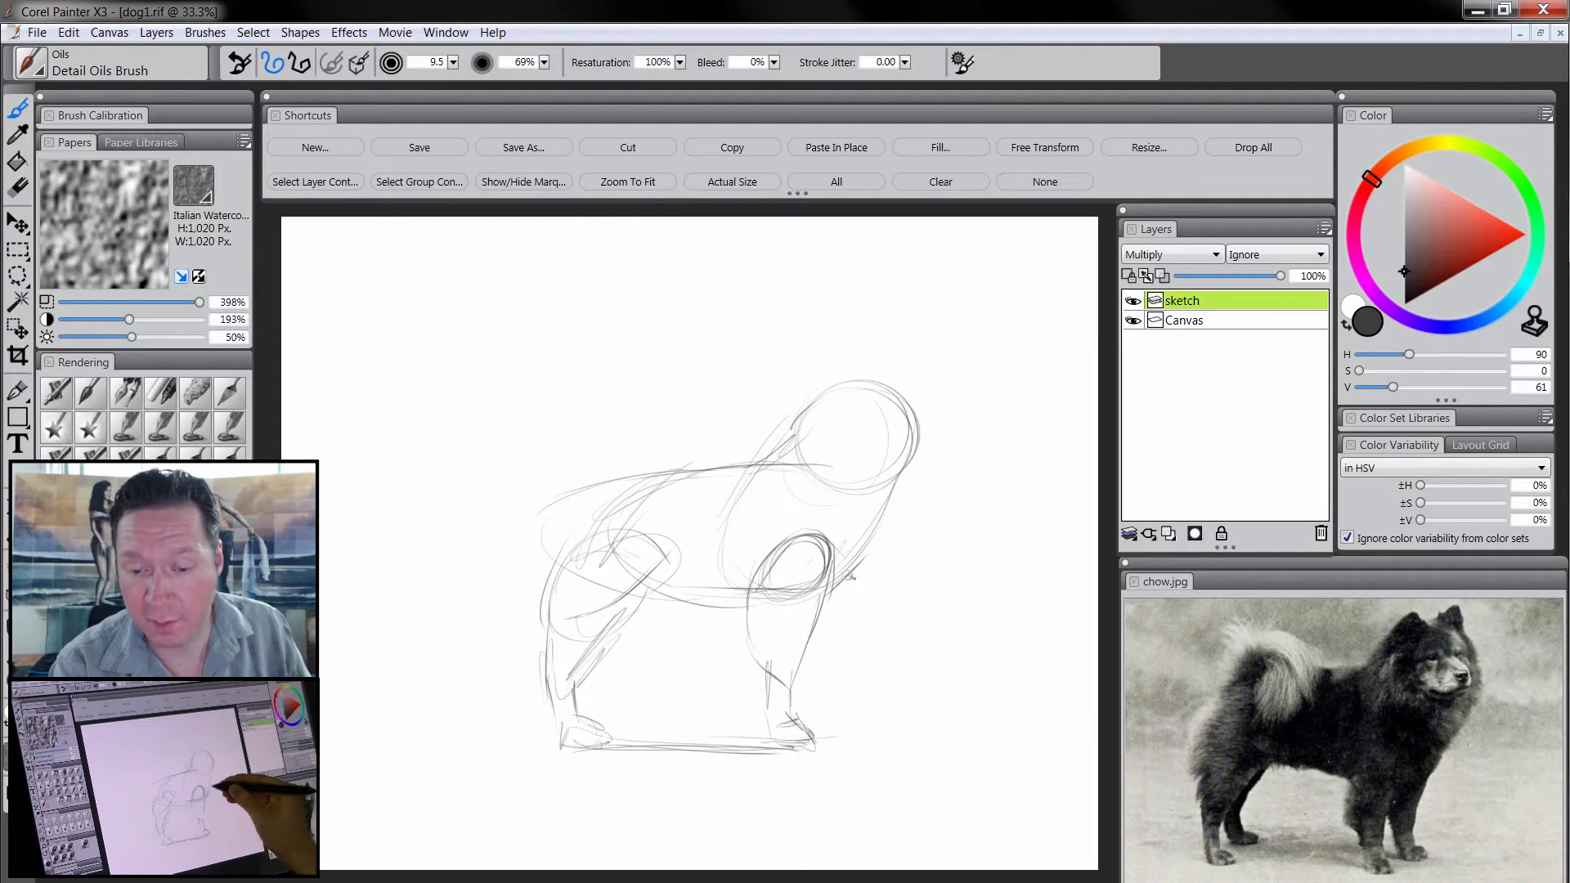
- Strengthen the chest line and sketch the face with centre and eye guidelines, muzzle, nose, mouth and eyes
drag(863, 563, 912, 426)
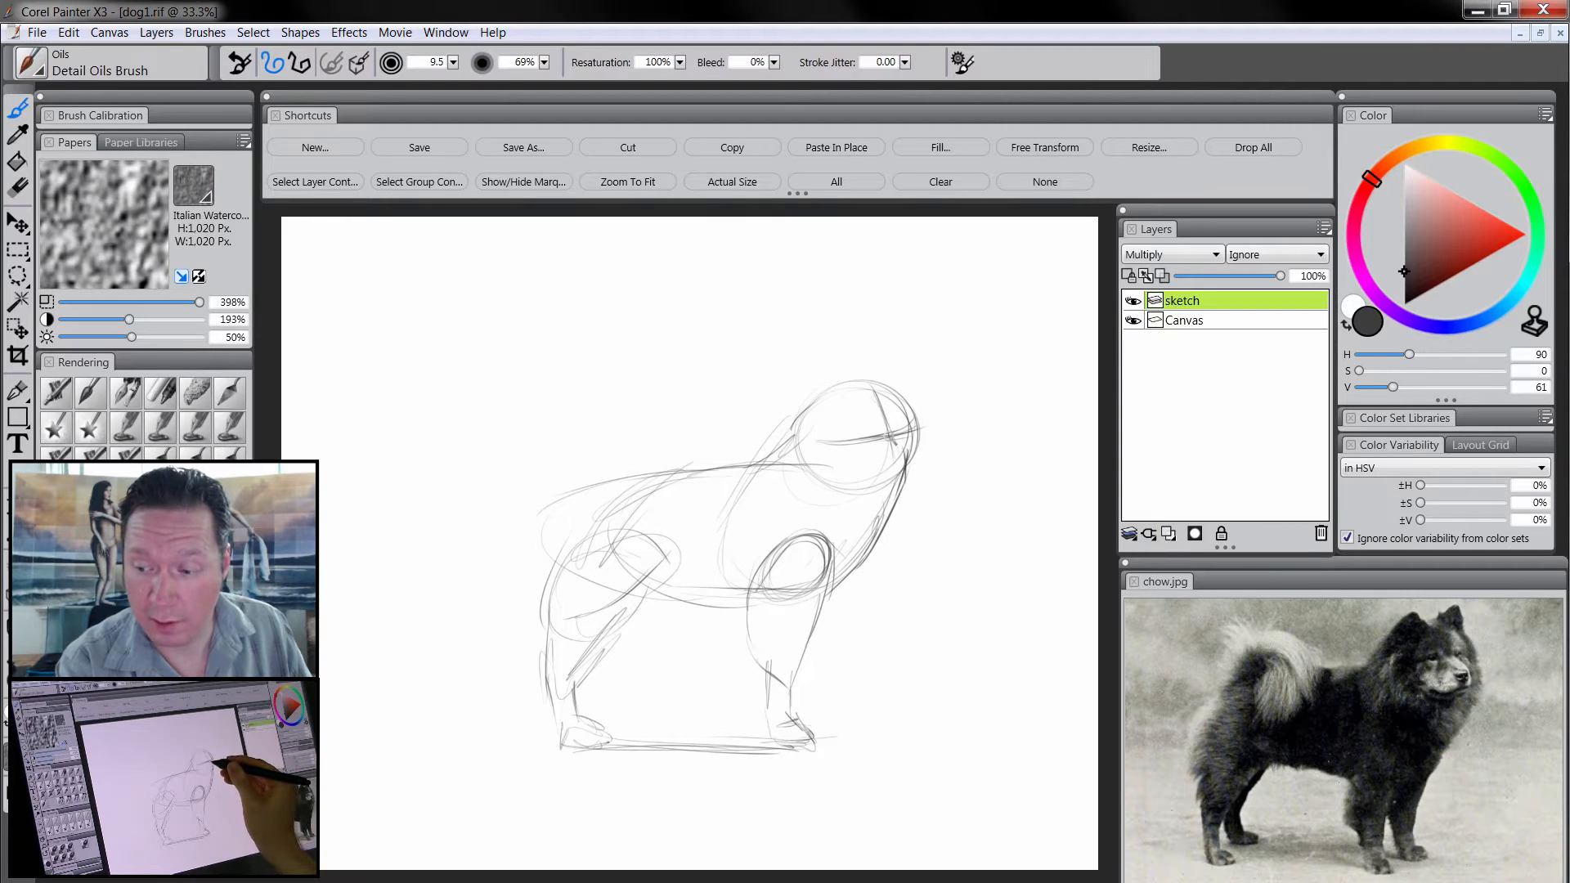
drag(873, 381, 893, 432)
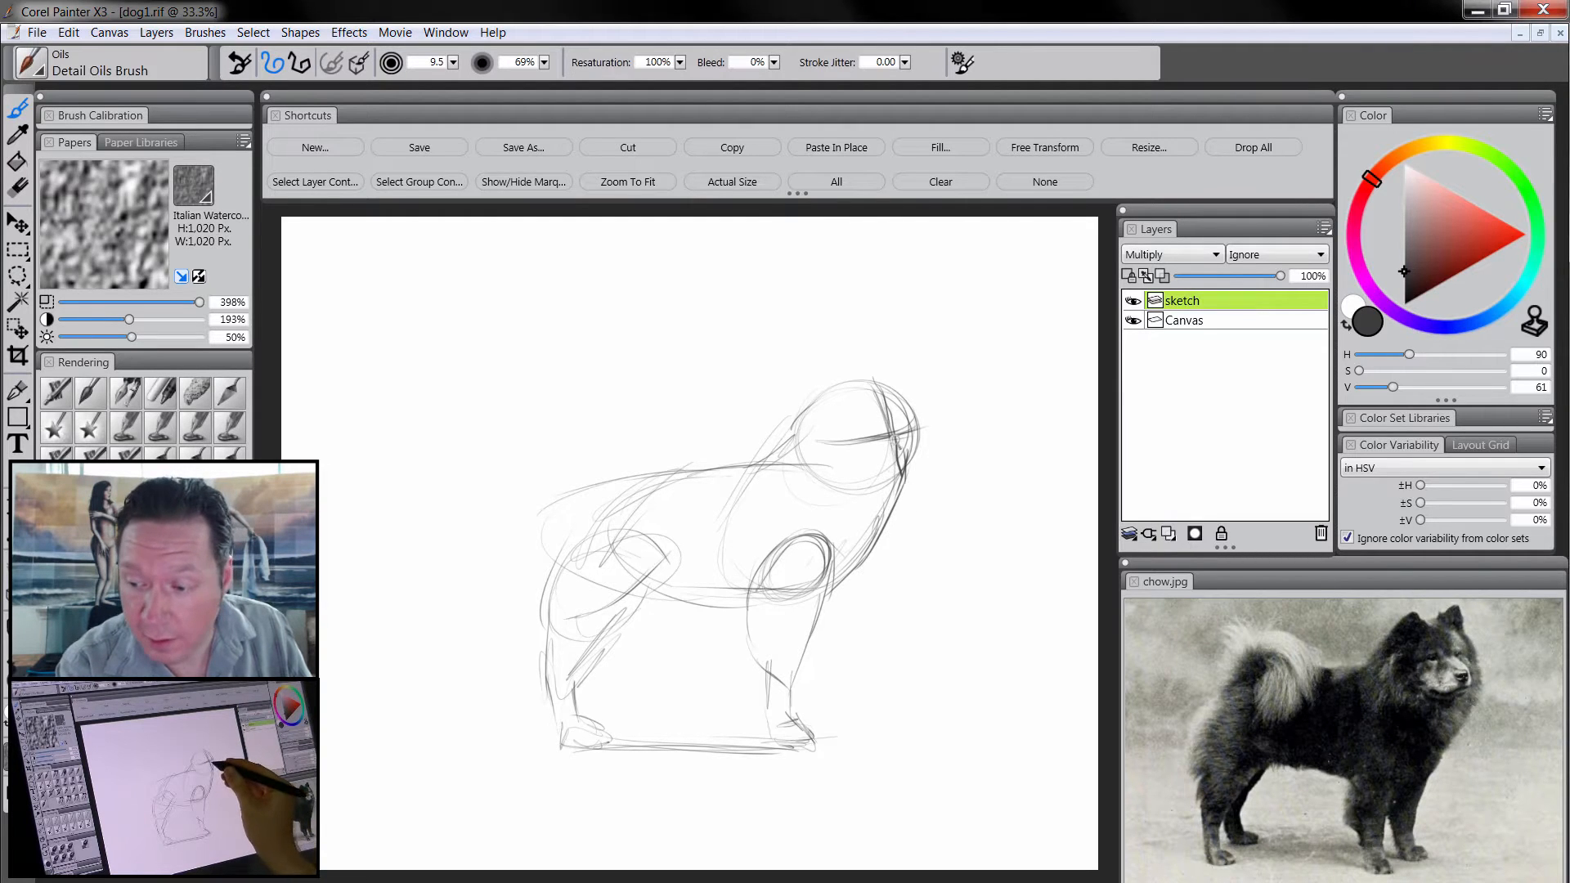
mouse_move(900, 440)
mouse_down()
mouse_move(934, 454)
mouse_move(938, 472)
mouse_move(905, 465)
mouse_move(913, 495)
mouse_up()
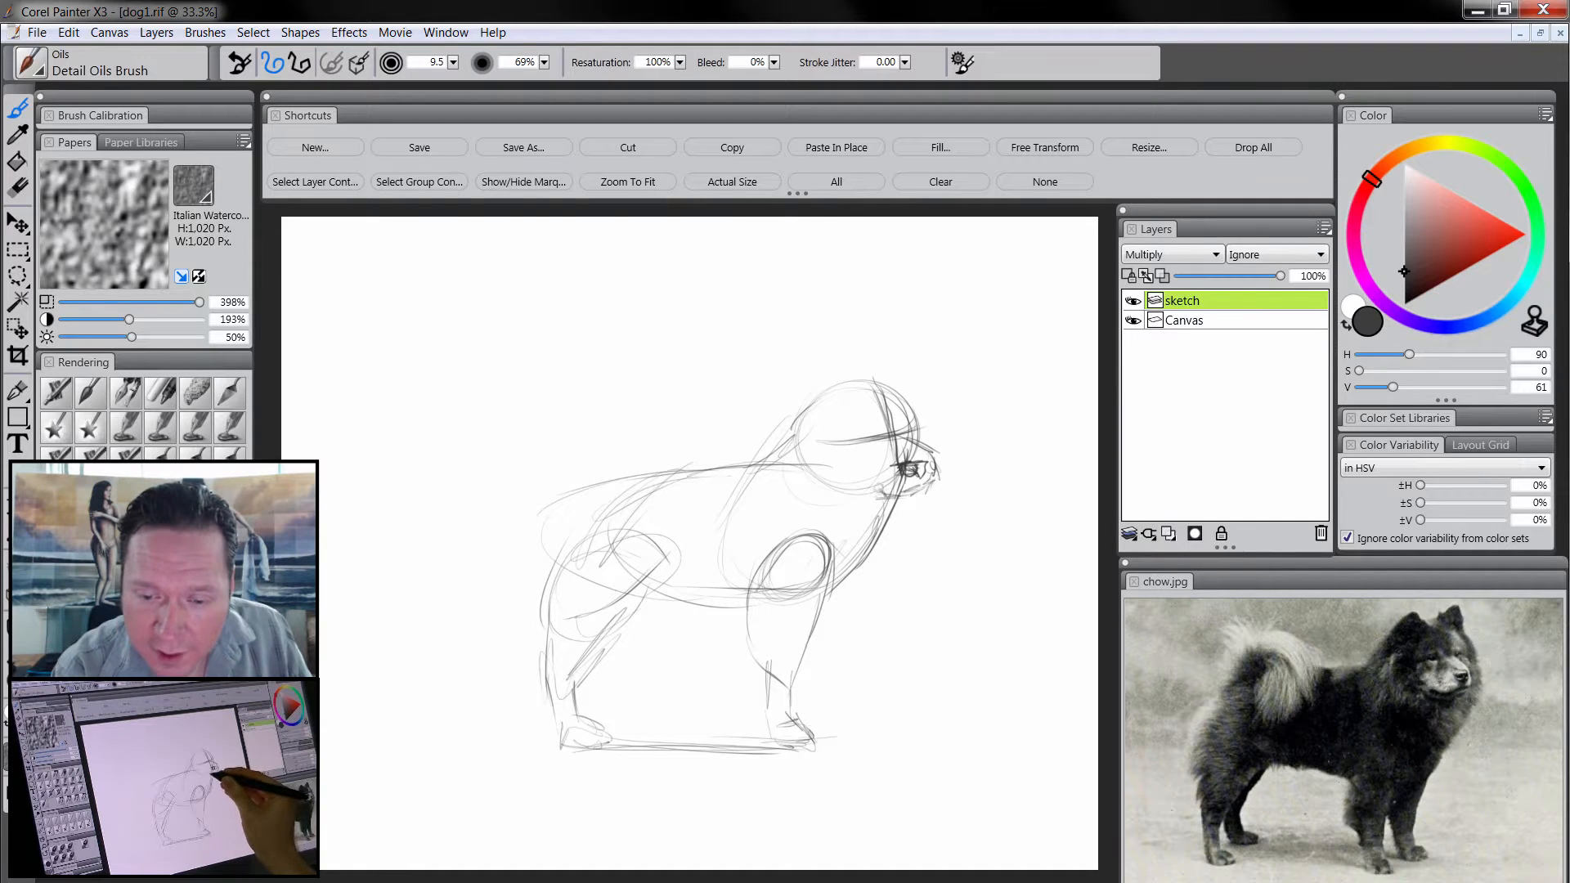
mouse_move(886, 485)
mouse_down()
mouse_move(928, 497)
mouse_move(940, 473)
mouse_move(888, 512)
mouse_up()
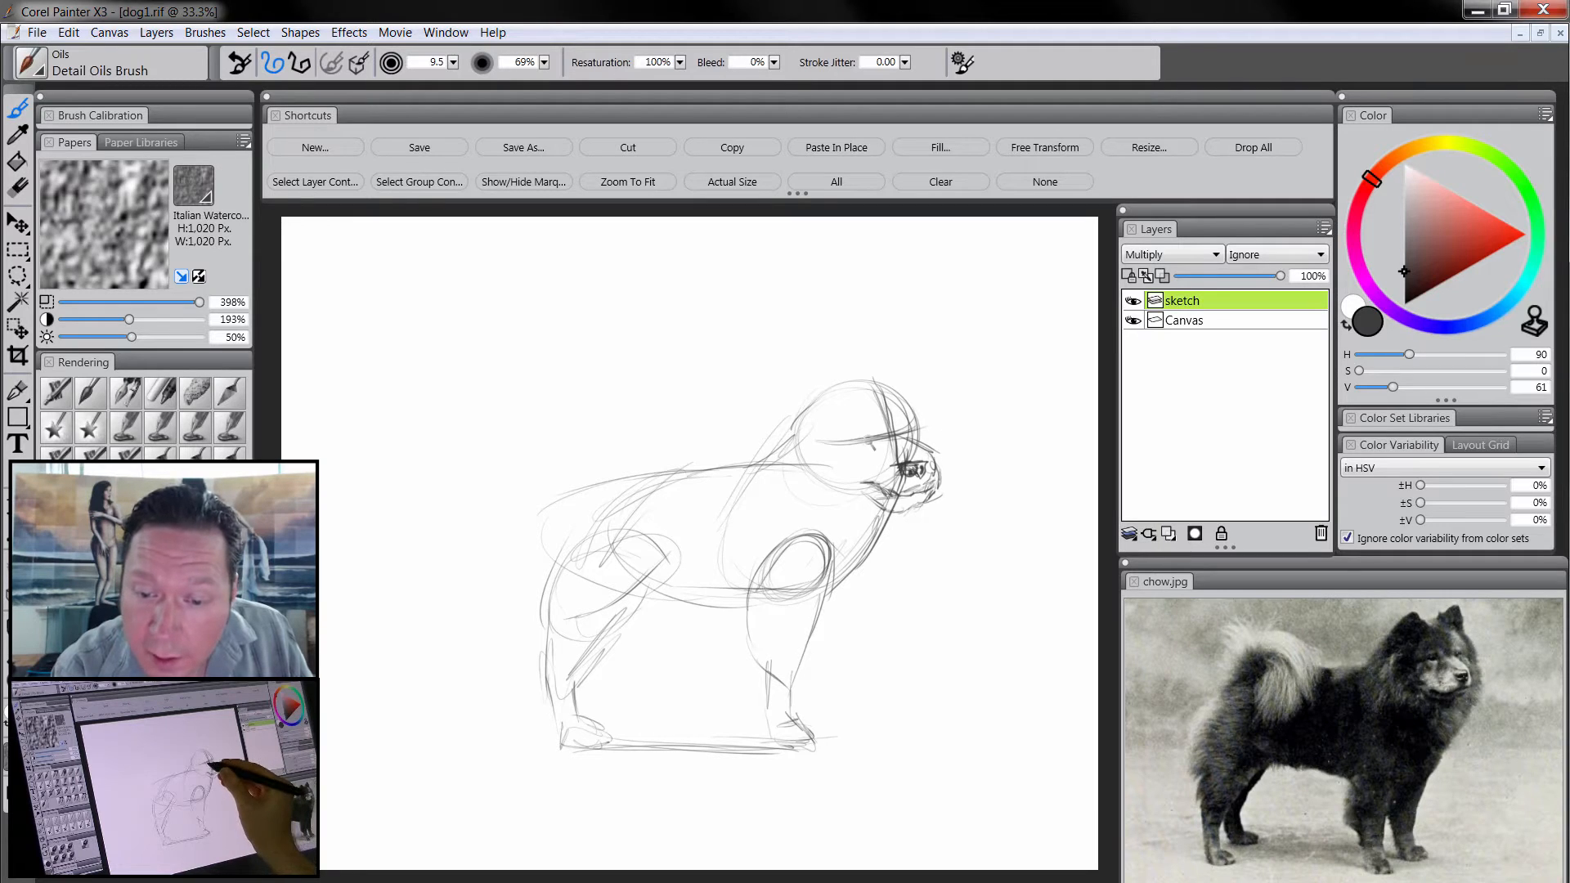
drag(864, 447, 876, 442)
mouse_move(902, 446)
mouse_down()
mouse_move(938, 452)
mouse_move(917, 423)
mouse_up()
drag(920, 428, 912, 452)
- Draw the furry cheek and chest edge, the pointed ears, and the neck and back contour
mouse_move(905, 398)
mouse_down()
mouse_move(931, 416)
mouse_move(954, 506)
mouse_move(826, 603)
mouse_up()
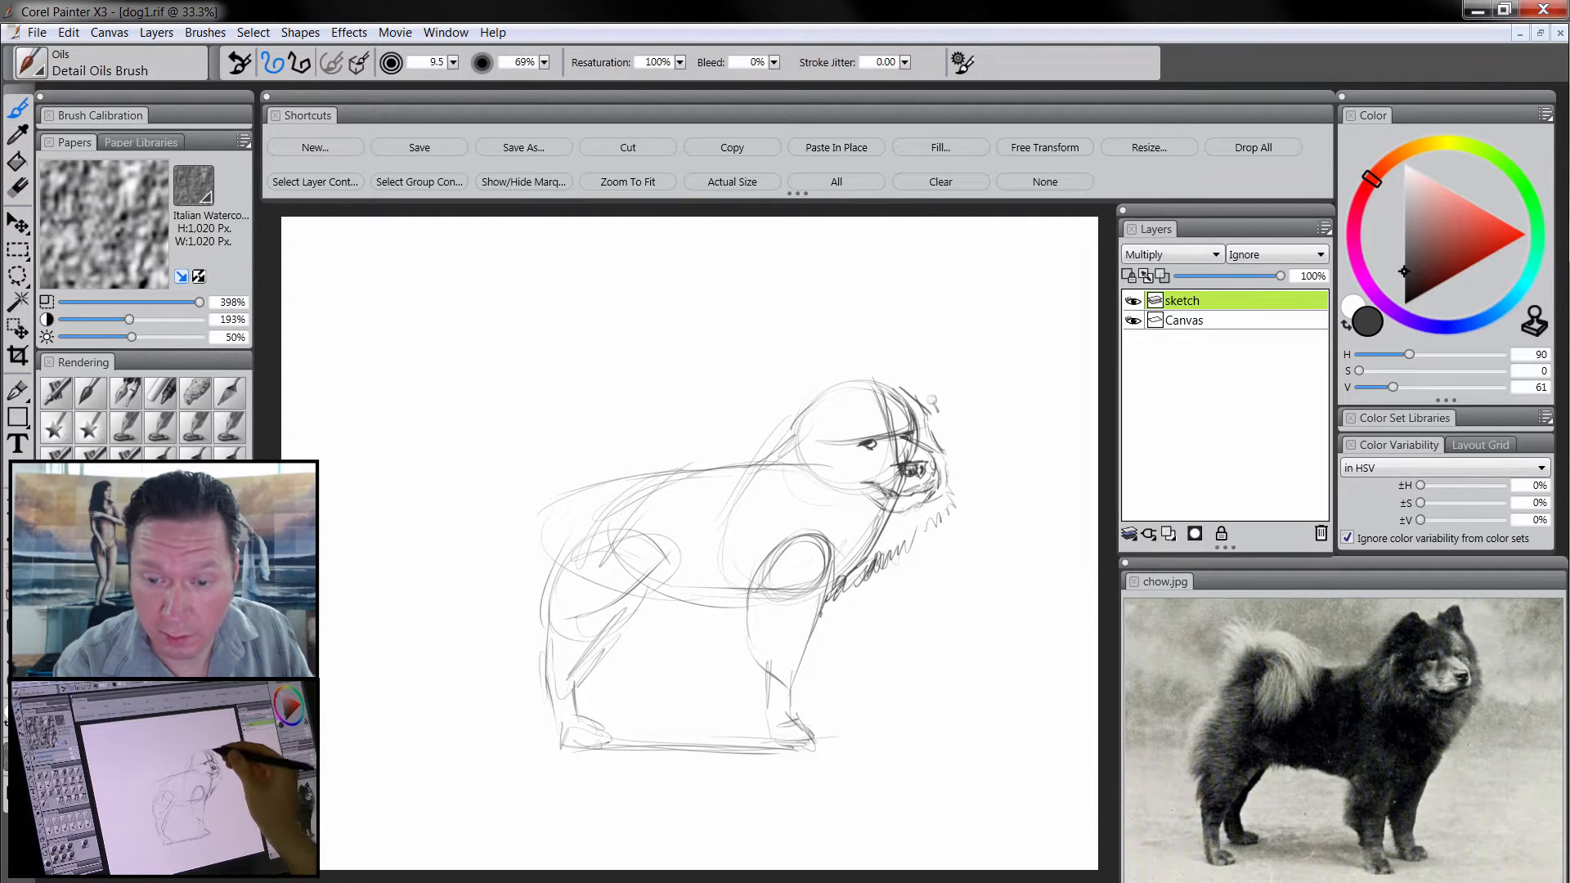
drag(899, 385, 872, 384)
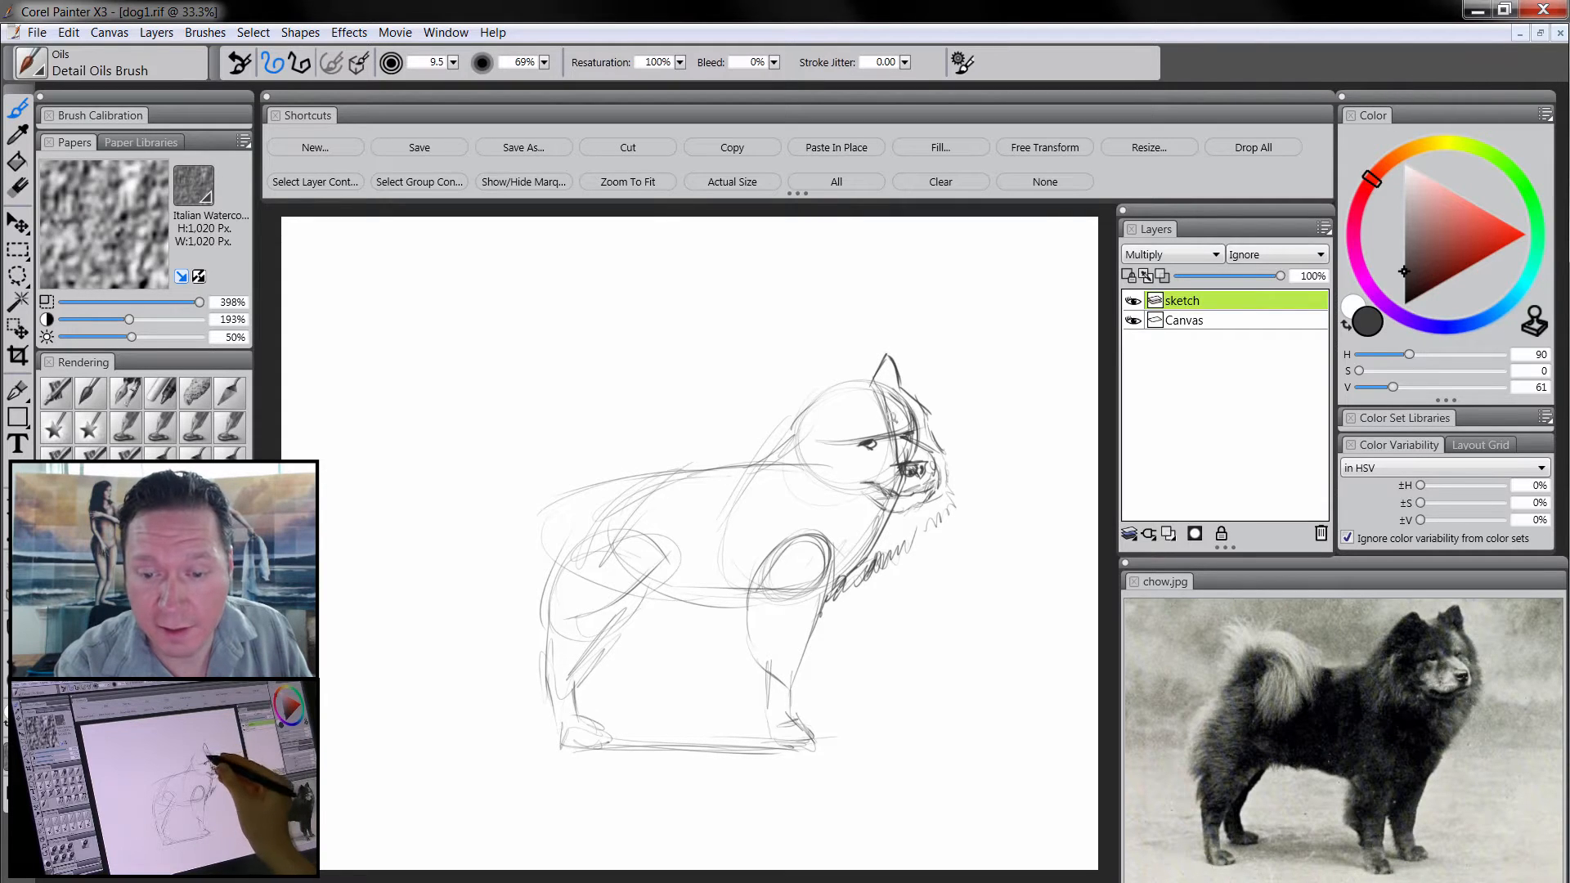
mouse_move(851, 391)
mouse_down()
mouse_move(831, 368)
mouse_move(810, 397)
mouse_move(867, 381)
mouse_move(756, 462)
mouse_move(650, 488)
mouse_move(544, 574)
mouse_up()
- Sketch the bushy tail curling over the back and add fur strokes along the rump
mouse_move(555, 495)
mouse_down()
mouse_move(567, 525)
mouse_move(557, 518)
mouse_move(632, 419)
mouse_up()
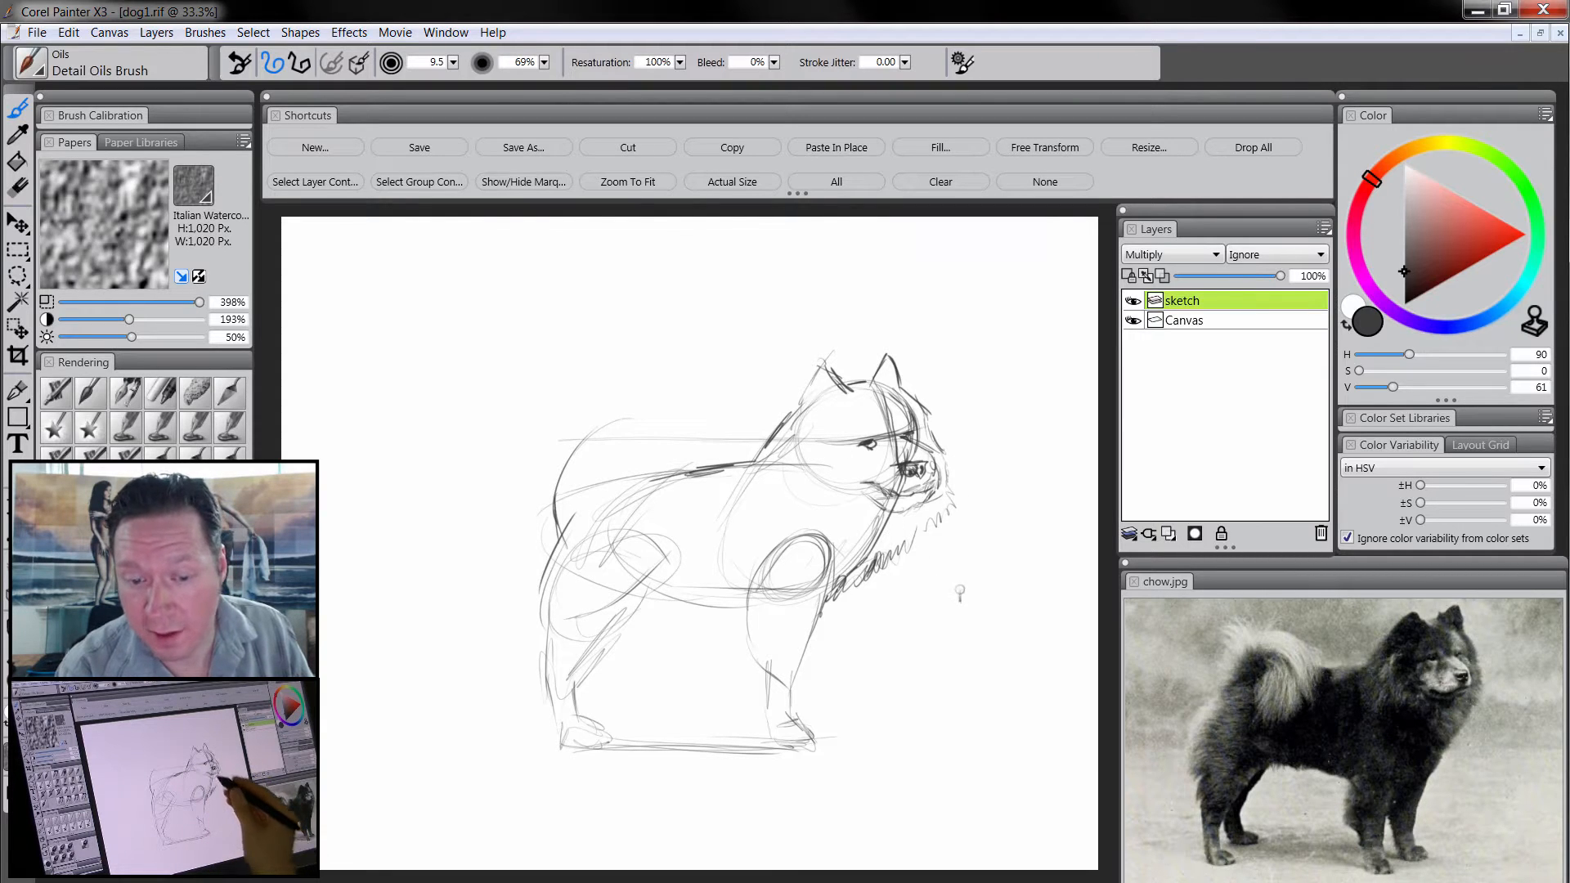
mouse_move(582, 447)
mouse_down()
mouse_move(595, 402)
mouse_move(557, 425)
mouse_move(587, 388)
mouse_move(683, 391)
mouse_move(717, 475)
mouse_move(694, 507)
mouse_move(648, 541)
mouse_move(638, 490)
mouse_move(662, 430)
mouse_move(602, 480)
mouse_up()
drag(577, 533, 544, 631)
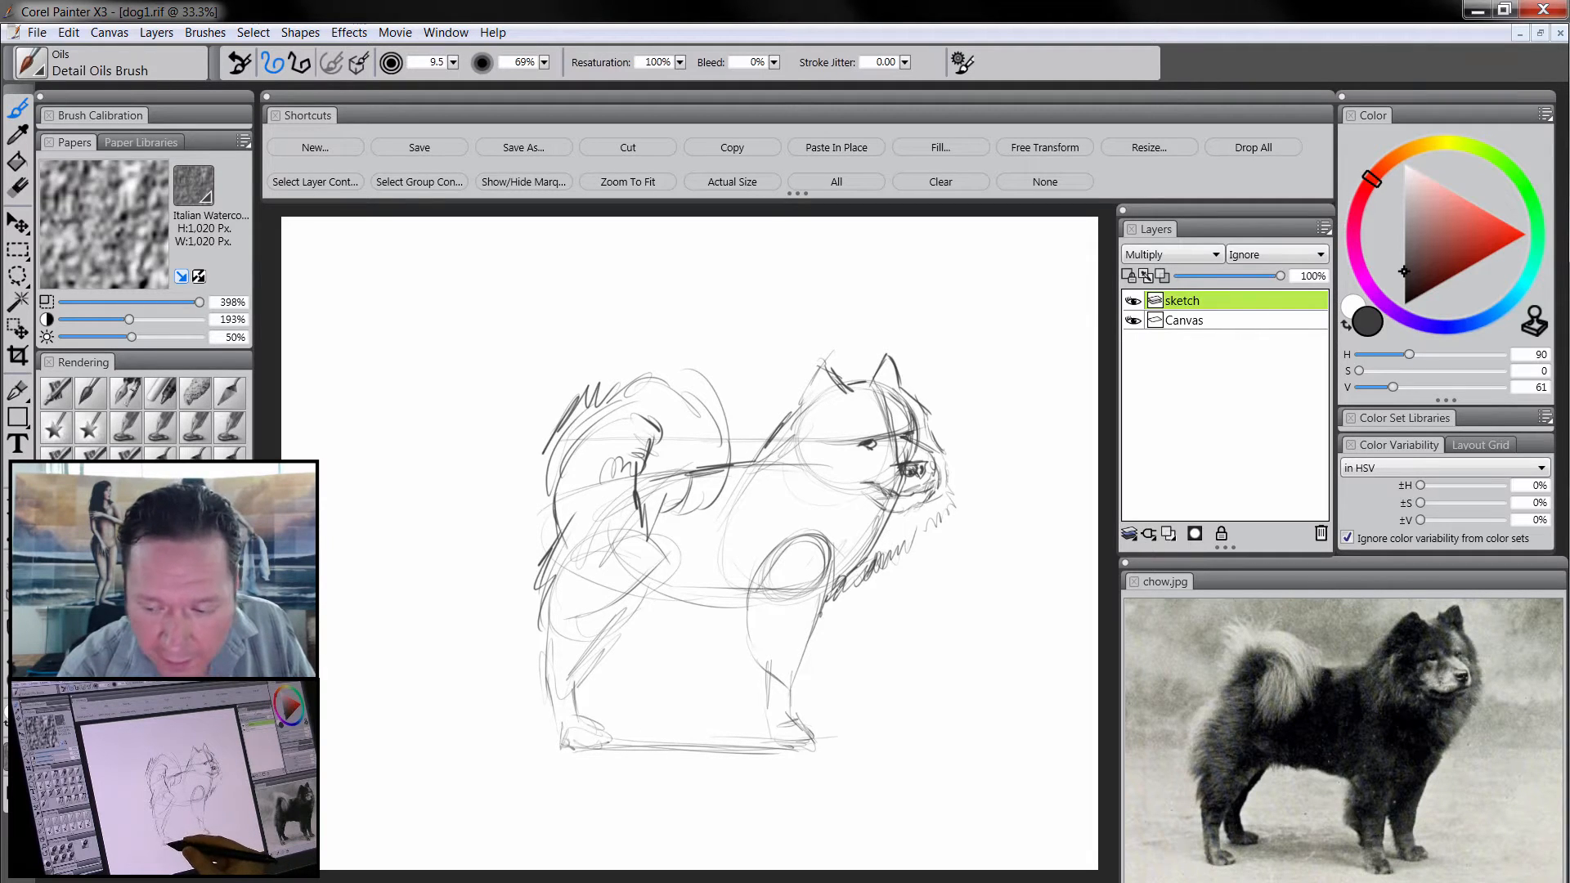
- Draw a ground plane in perspective, then sketch the far legs on it and darken the belly line
mouse_move(575, 734)
mouse_down()
mouse_move(628, 708)
mouse_move(874, 713)
mouse_up()
drag(631, 705, 874, 709)
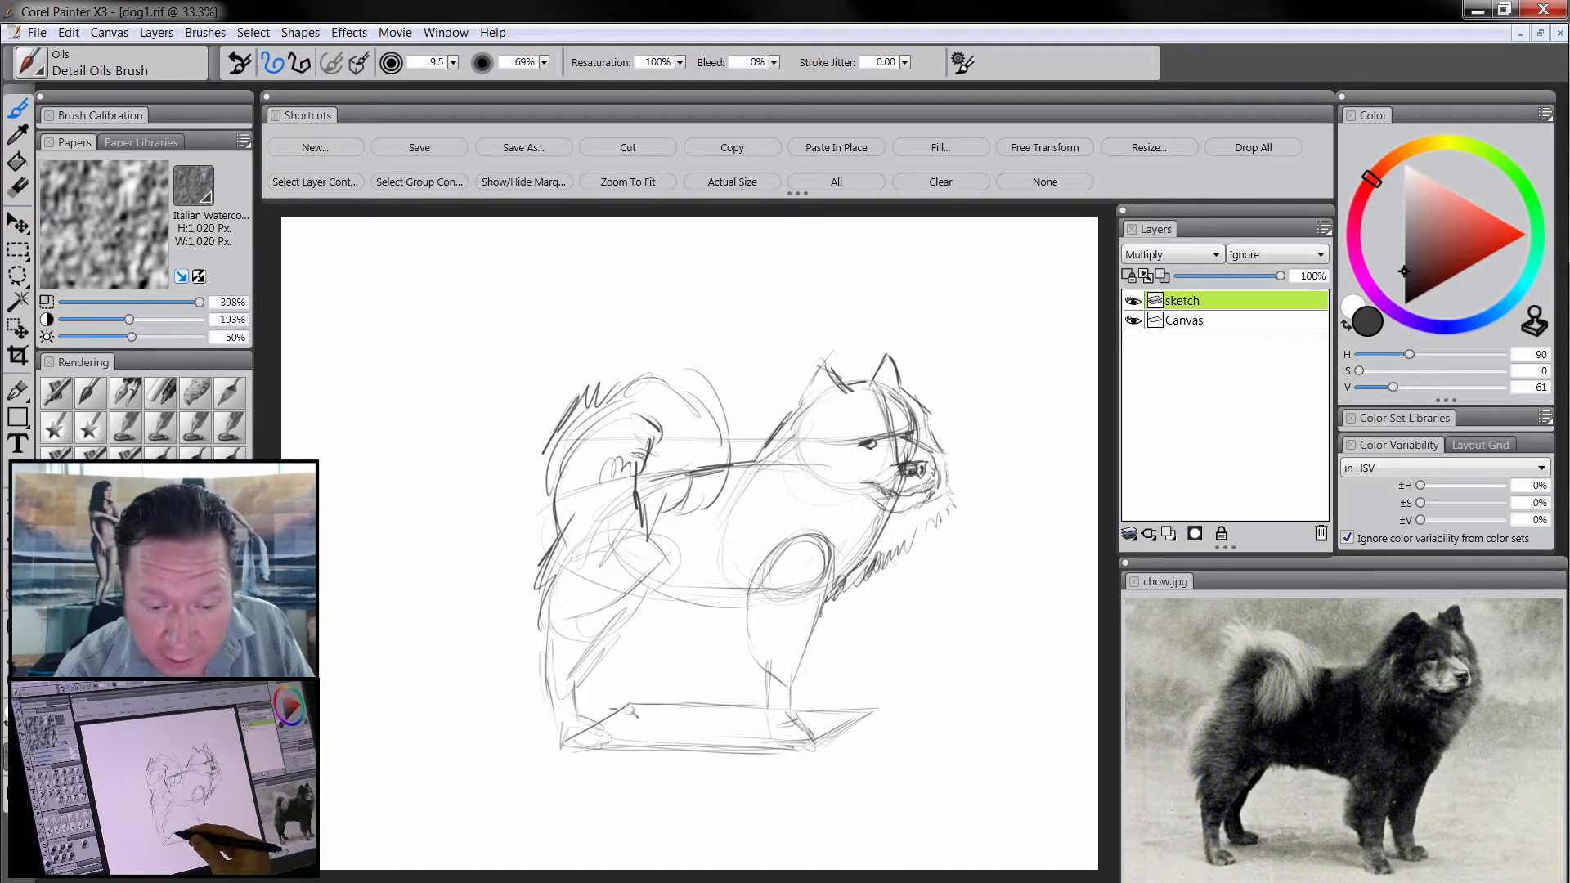
mouse_move(631, 711)
mouse_down()
mouse_move(651, 712)
mouse_move(630, 696)
mouse_up()
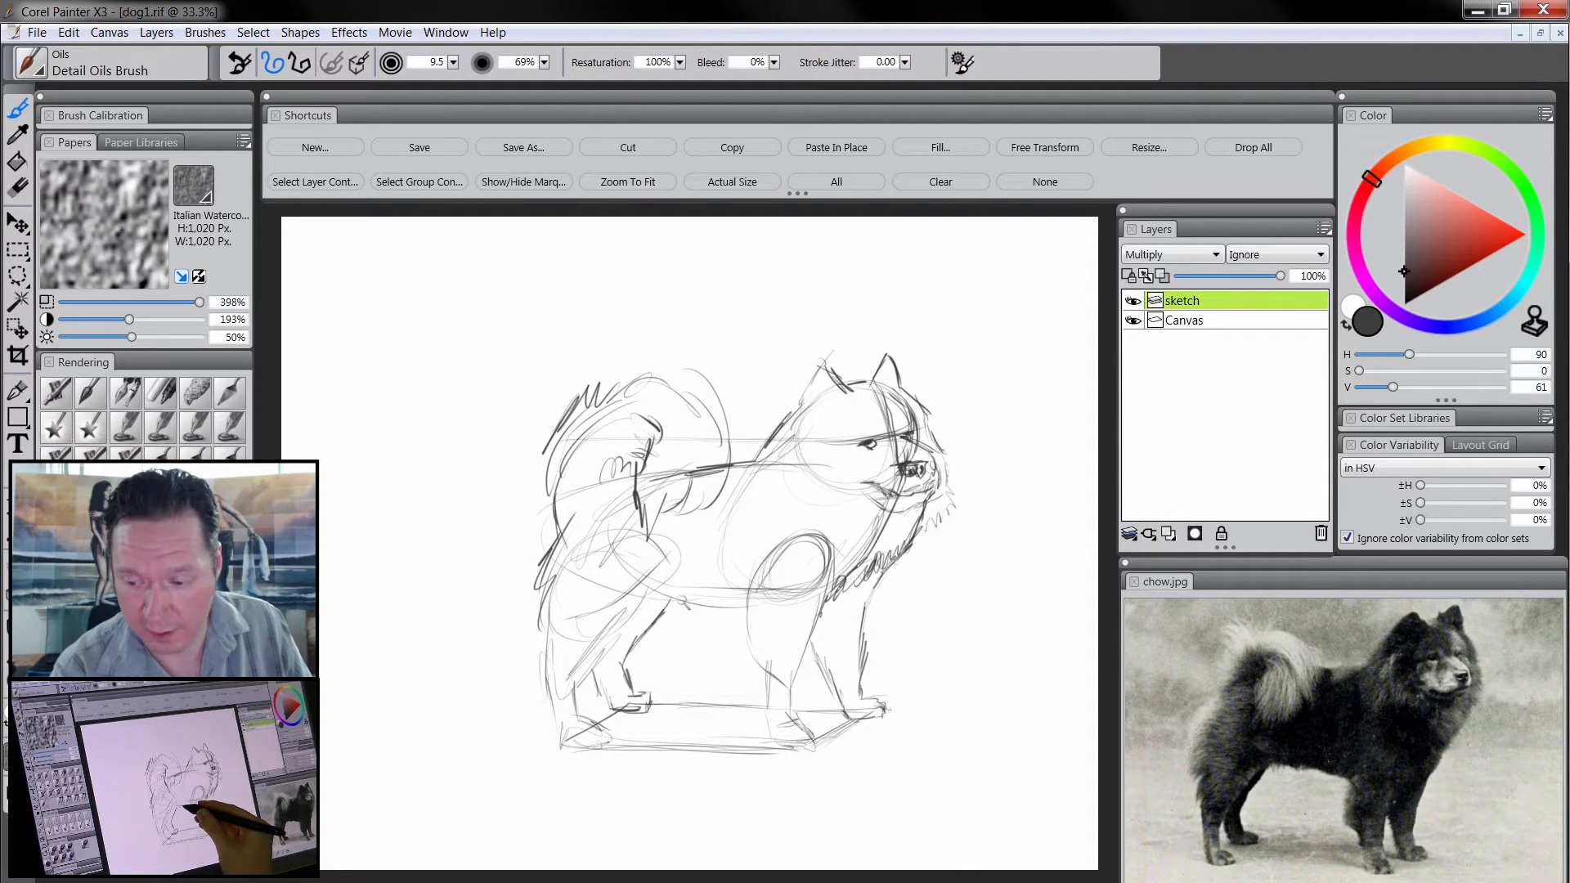
drag(739, 609, 756, 607)
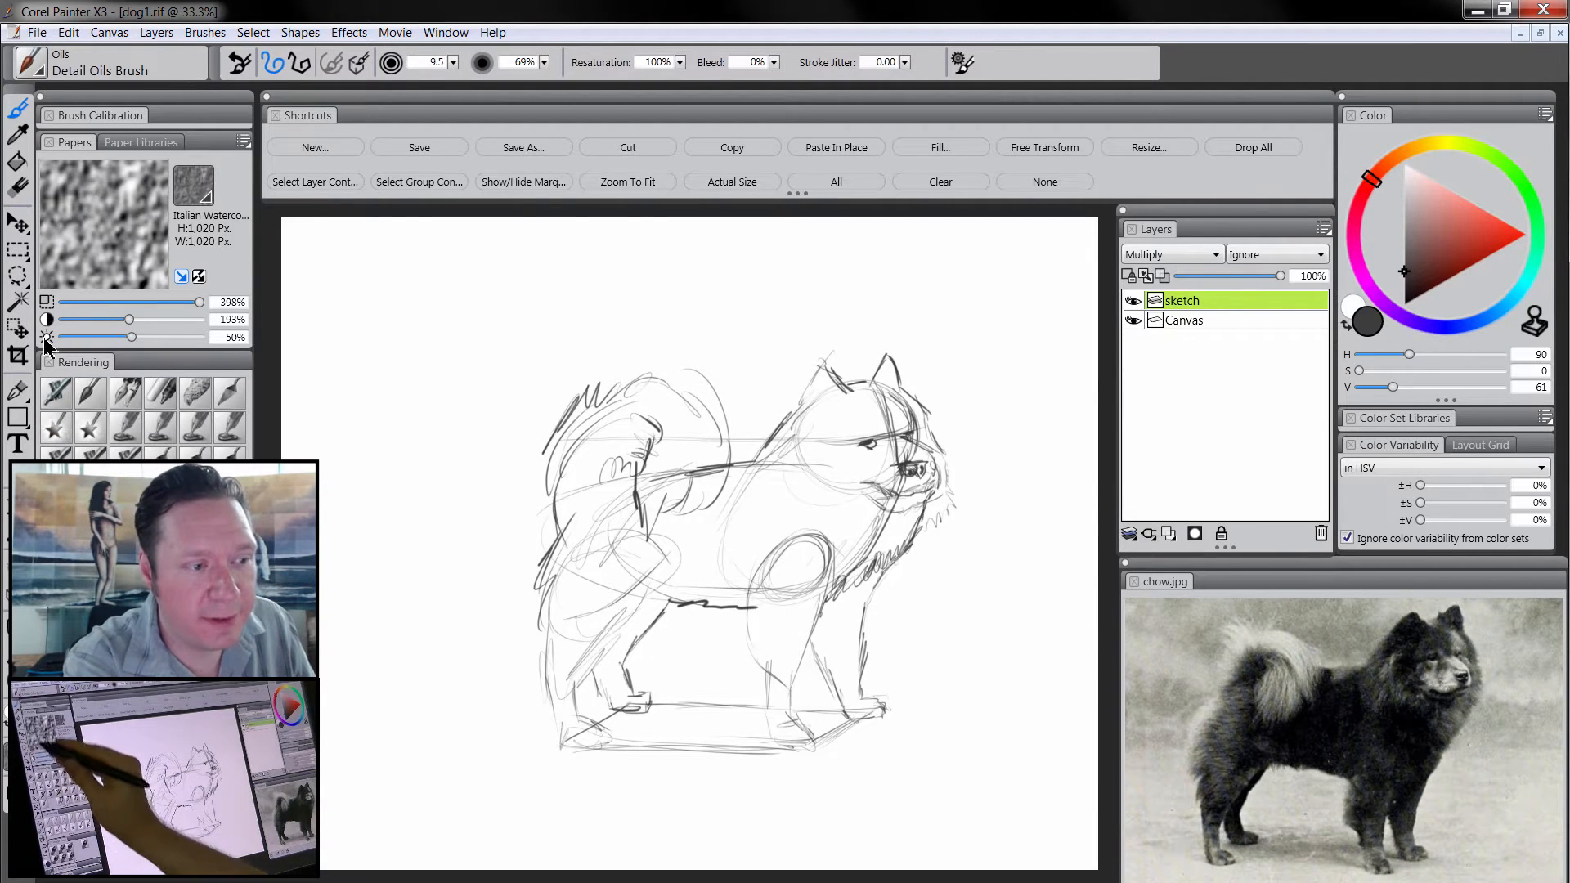
- Enlarge the dog sketch with the Transform tool to nearly fill the canvas height and reposition it
click(18, 229)
mouse_move(823, 566)
mouse_down()
mouse_move(712, 551)
mouse_move(728, 567)
mouse_move(654, 474)
mouse_move(607, 479)
mouse_up()
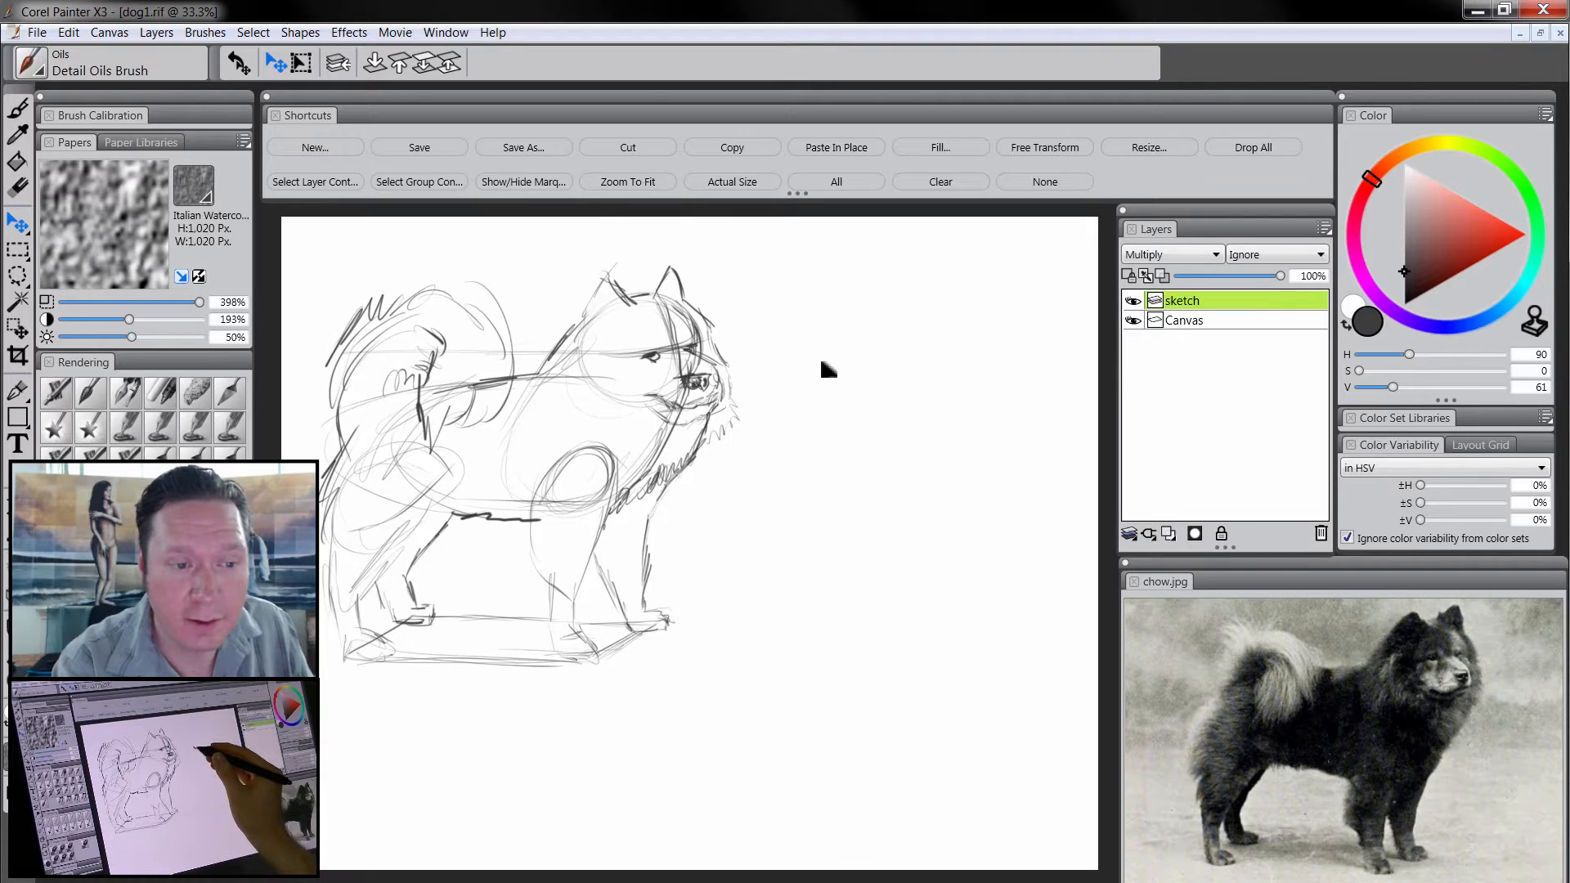
drag(18, 224, 47, 240)
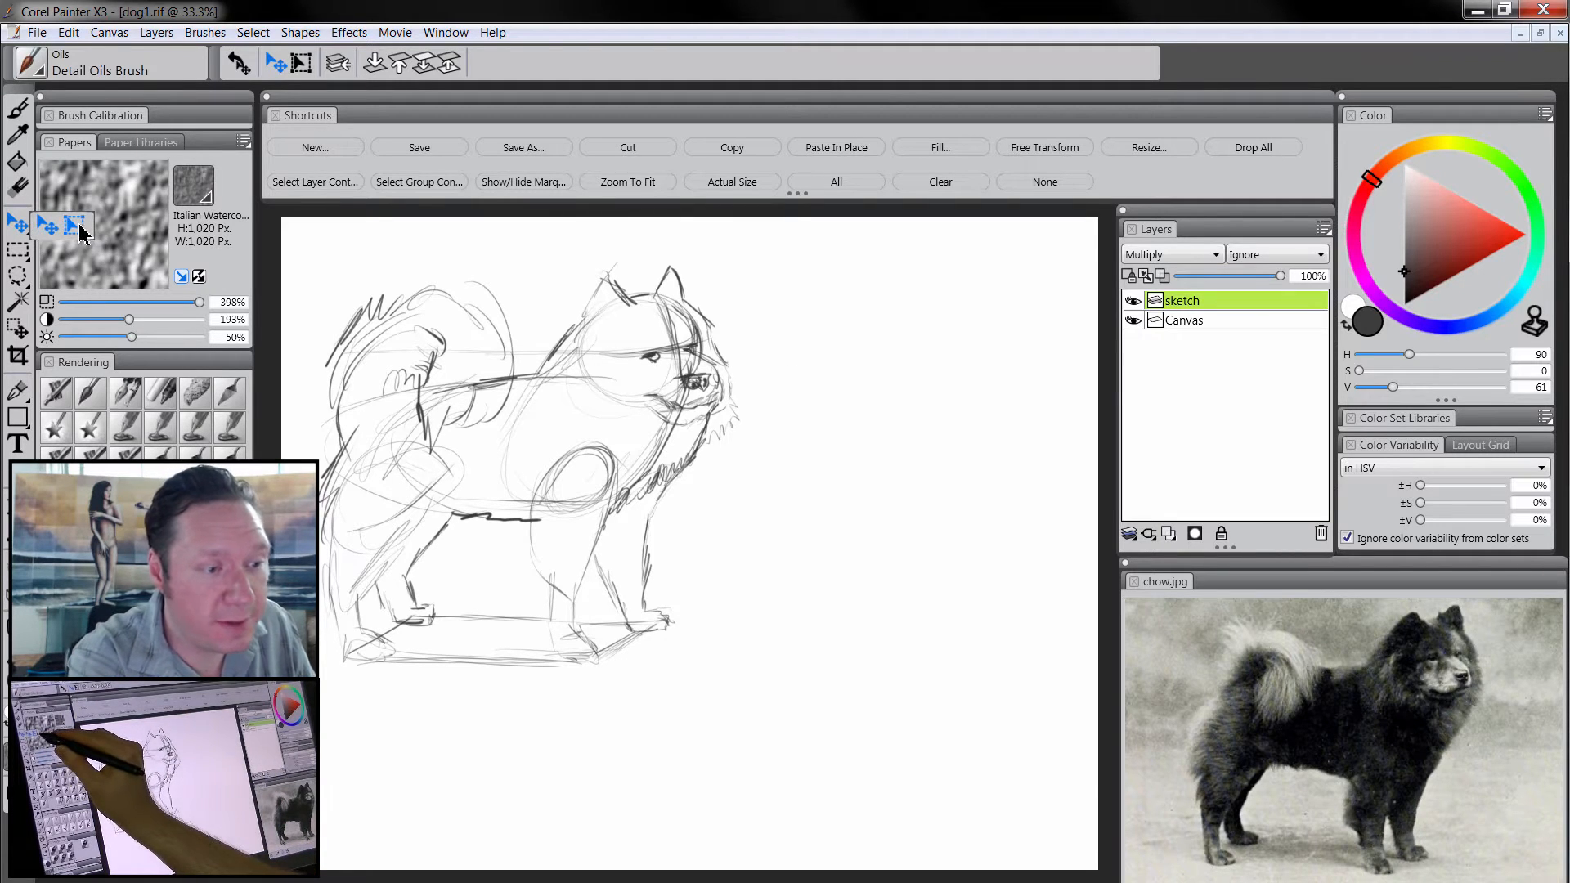
click(76, 227)
mouse_move(741, 664)
mouse_down()
mouse_move(883, 764)
mouse_move(1004, 809)
mouse_move(903, 696)
mouse_up()
mouse_move(807, 557)
mouse_down()
mouse_move(902, 555)
mouse_move(904, 515)
mouse_move(1021, 245)
mouse_move(976, 358)
mouse_move(1021, 260)
mouse_move(980, 306)
mouse_move(1022, 240)
mouse_move(987, 262)
mouse_up()
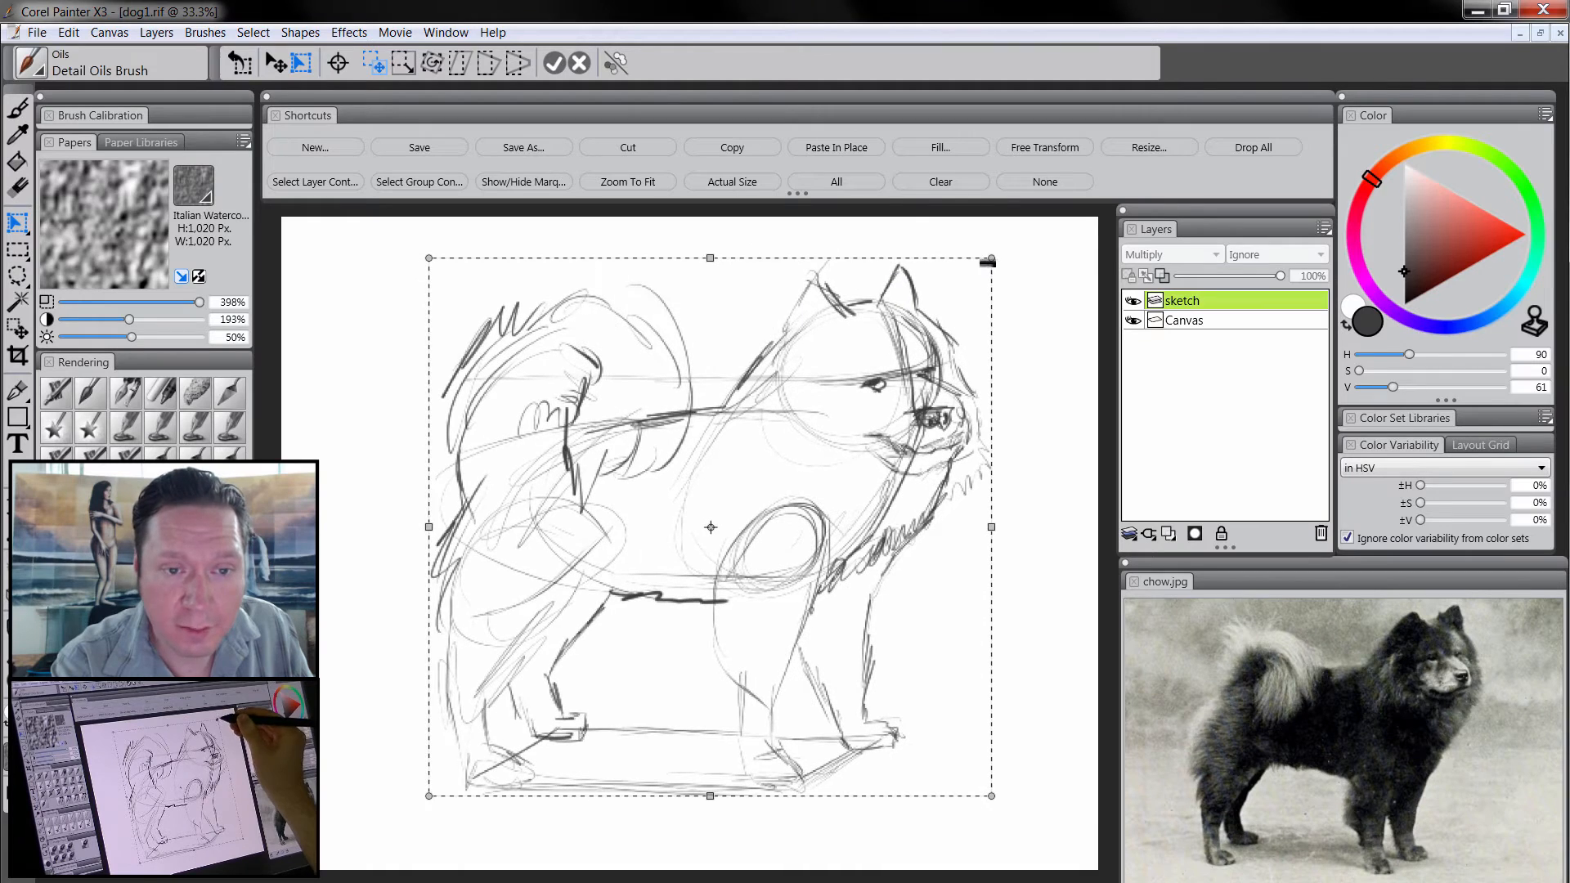
click(552, 67)
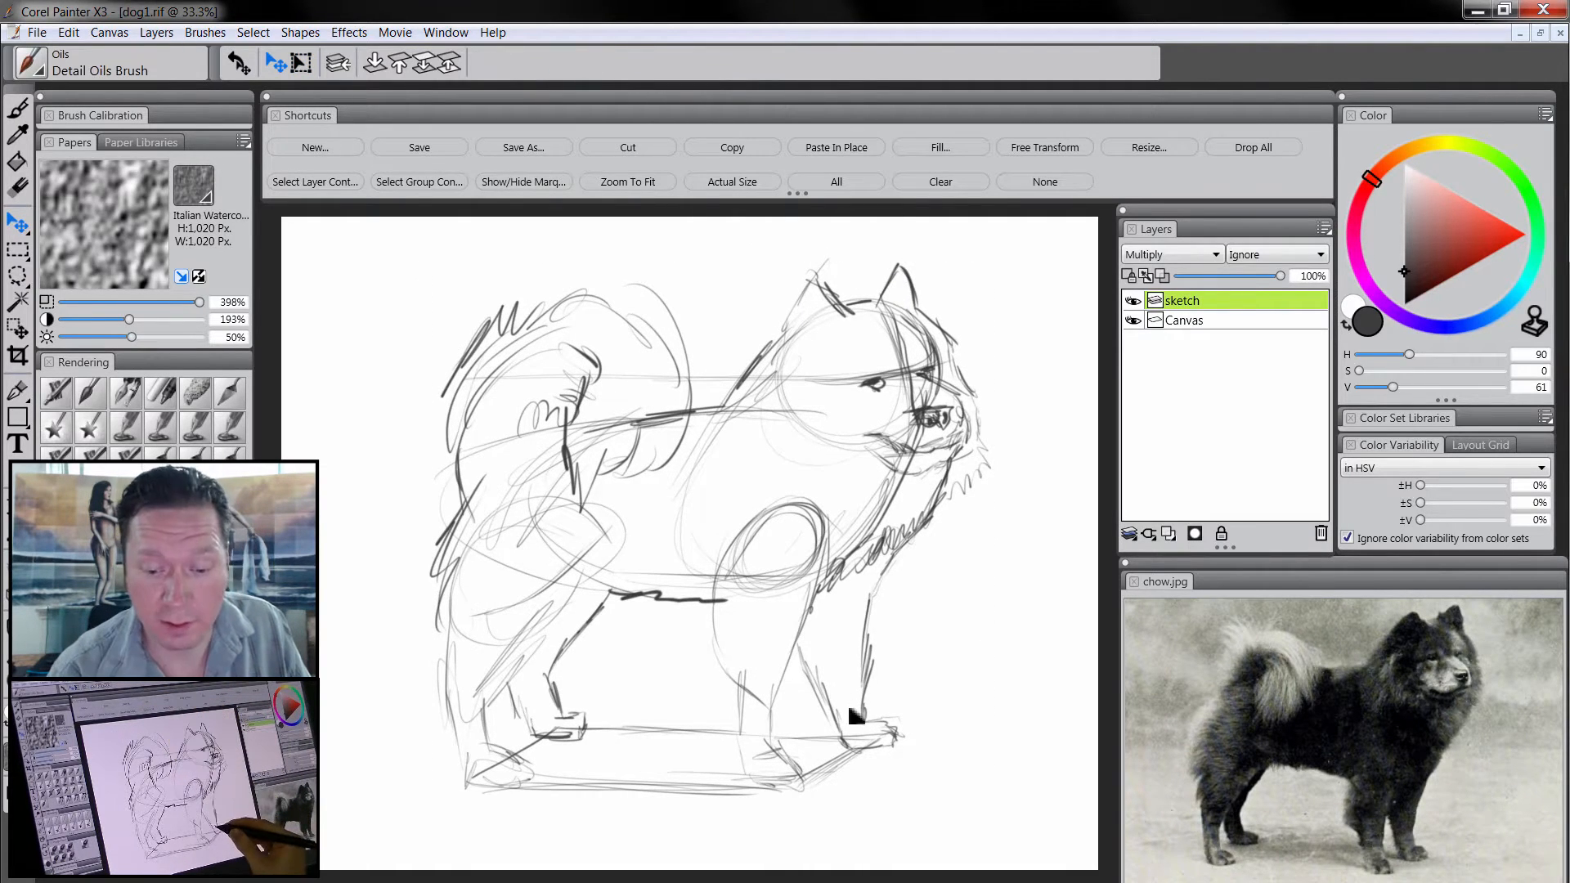
drag(853, 711, 872, 736)
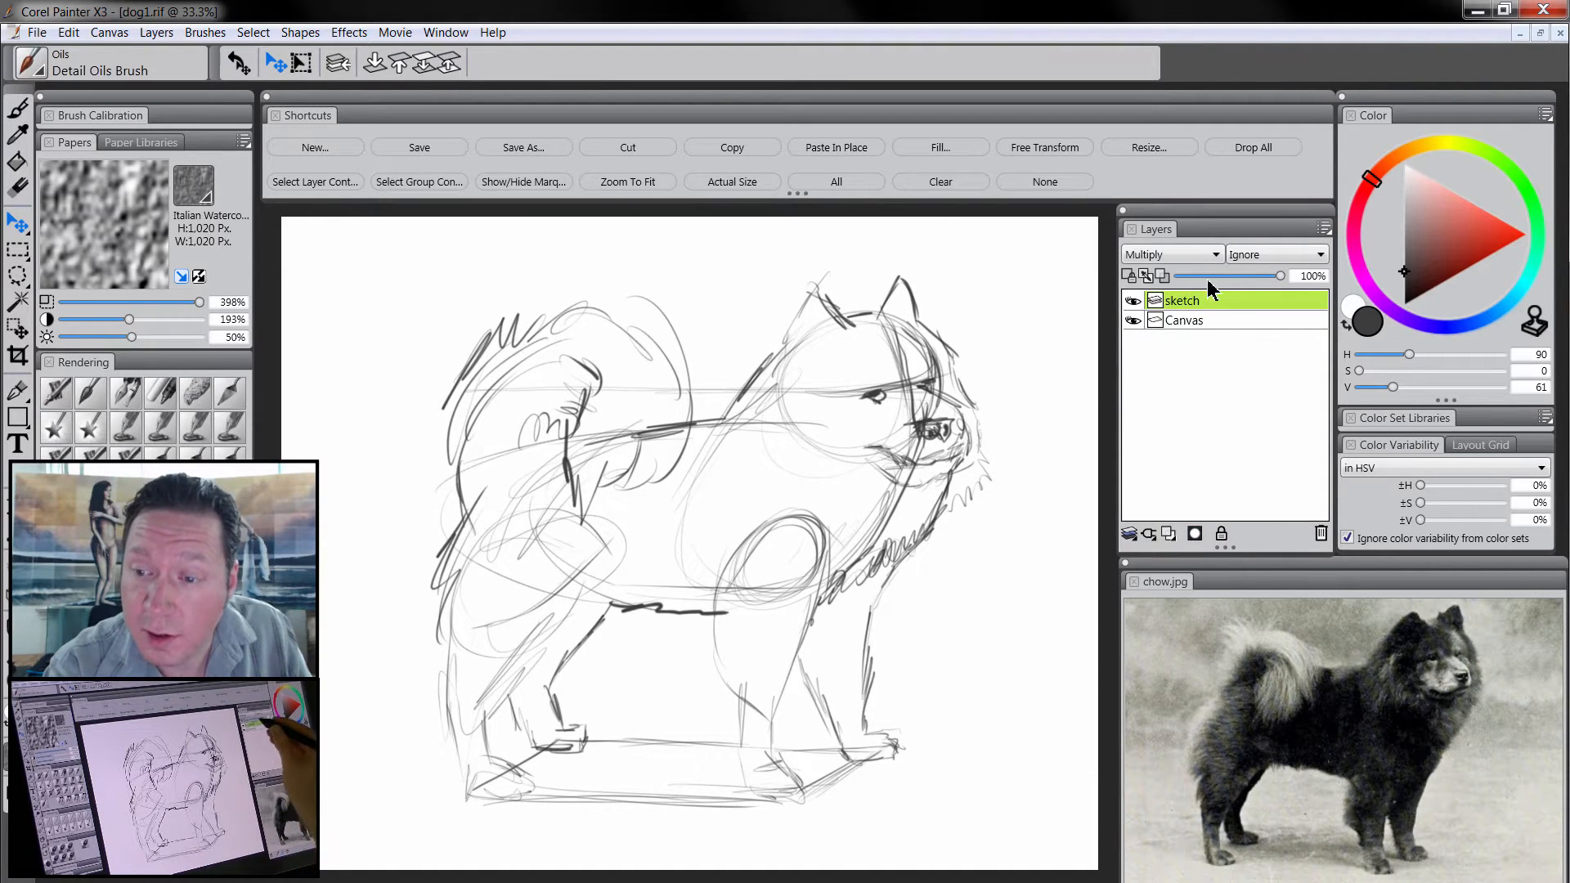
- Lower the sketch layer's opacity and add a layer named "wash" directly beneath it
drag(1280, 276, 1235, 287)
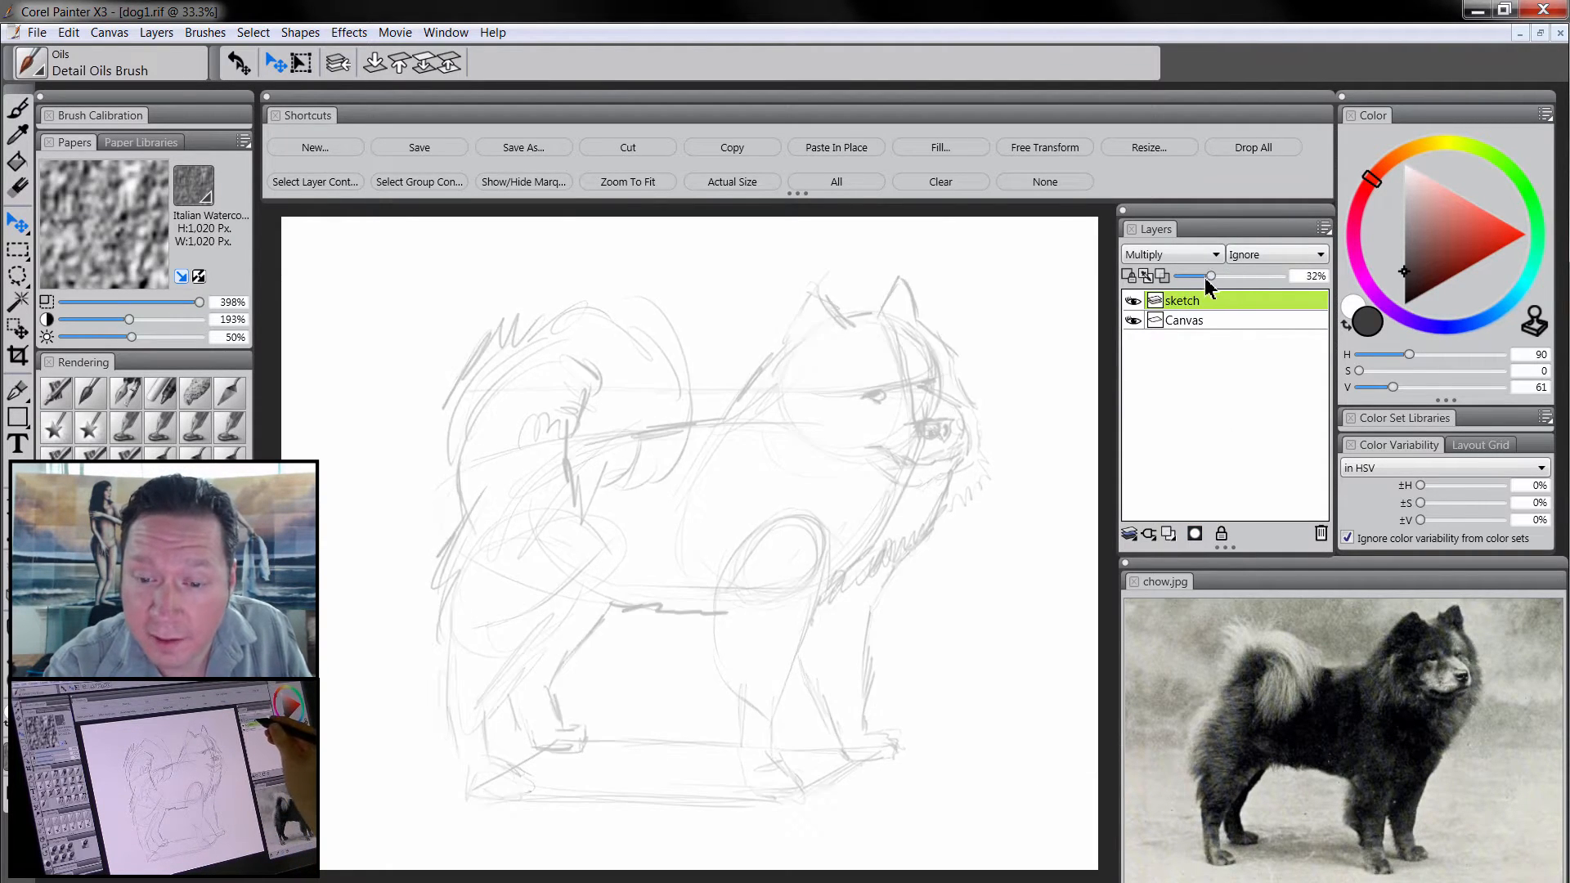
key(ctrl+shift+n)
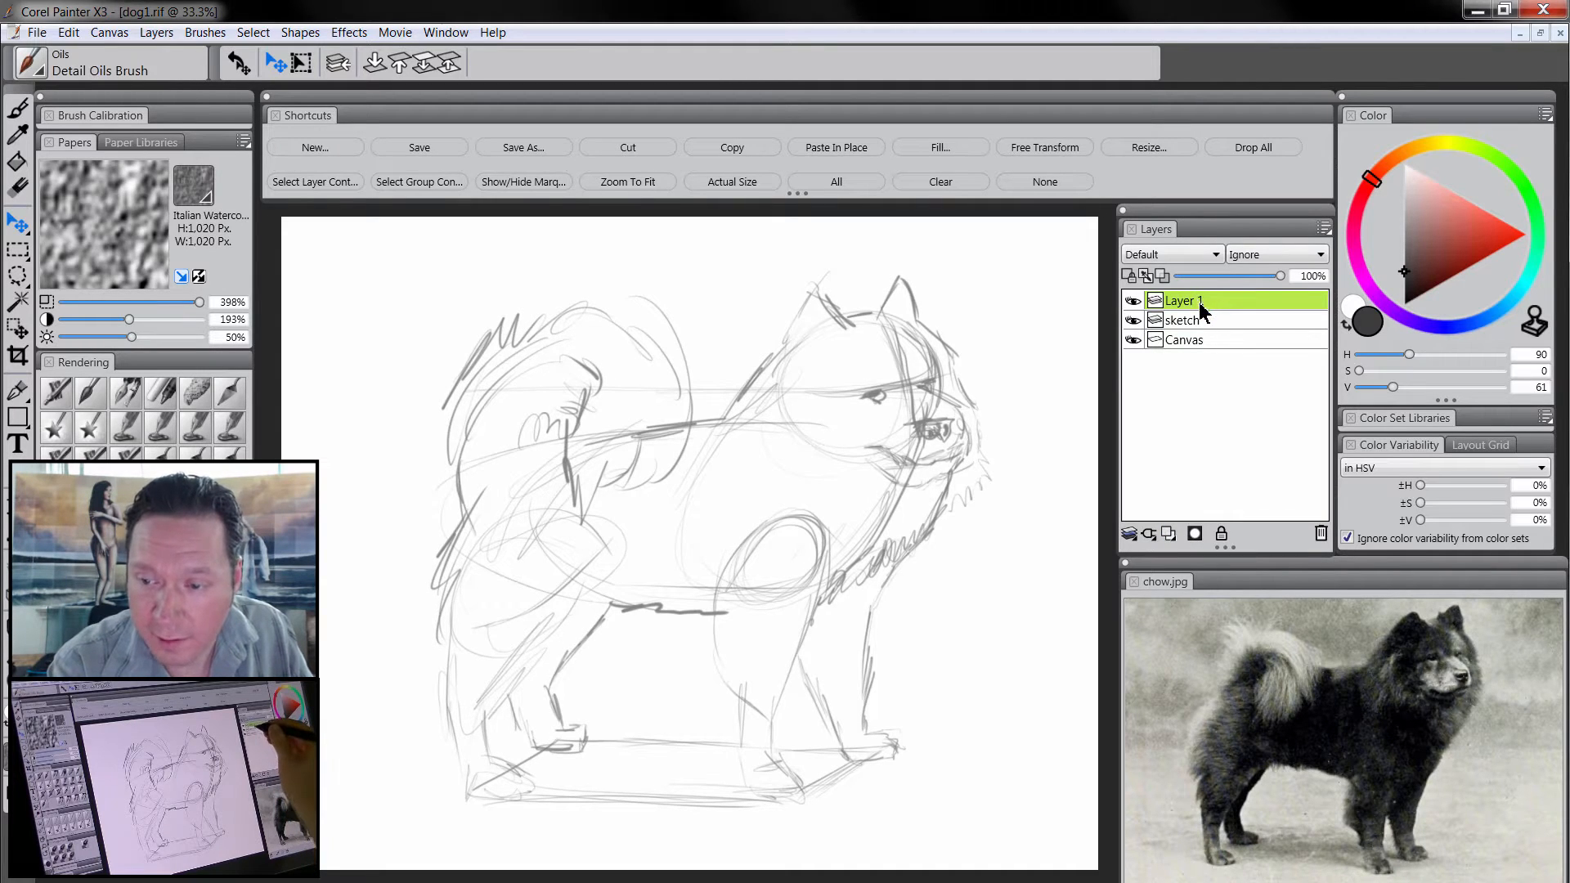
mouse_move(1199, 302)
mouse_down()
mouse_move(1202, 340)
mouse_move(1187, 321)
mouse_up()
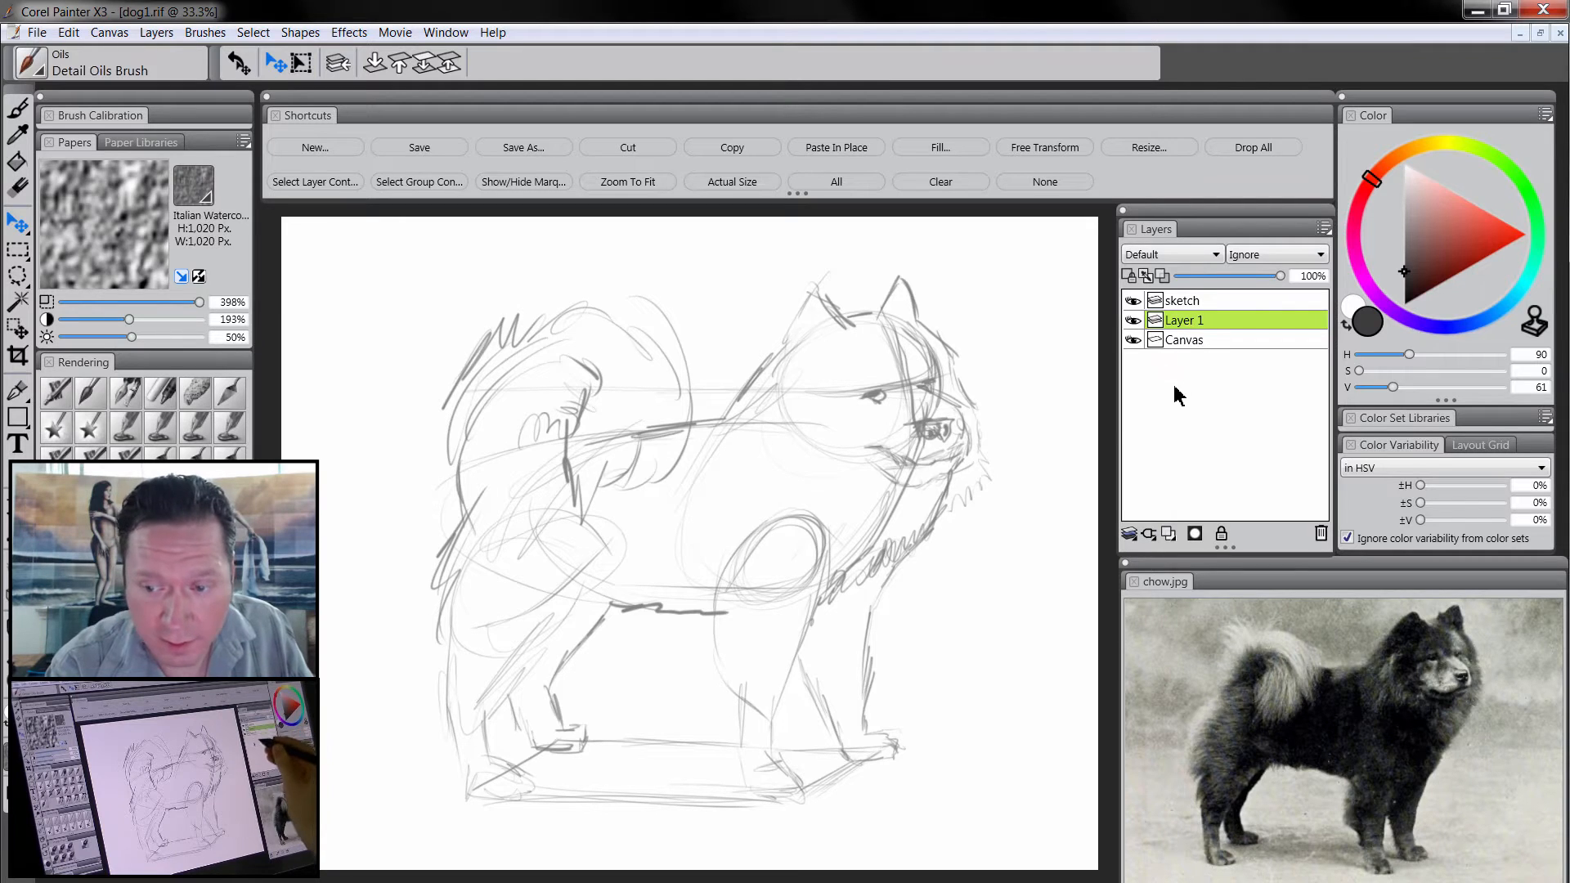
double_click(1186, 321)
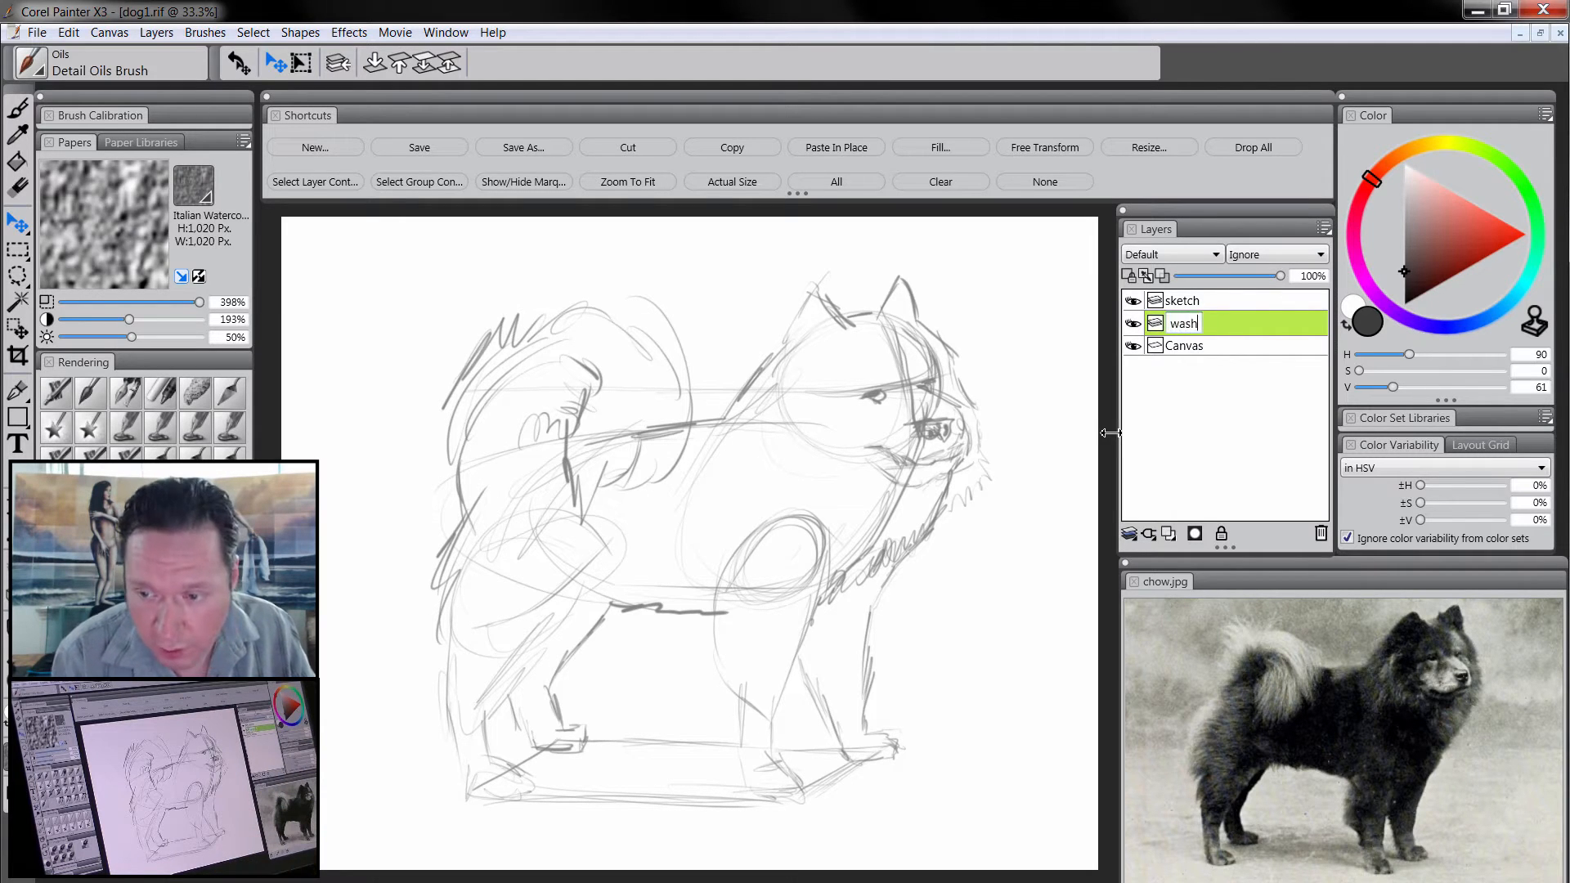
key(Return)
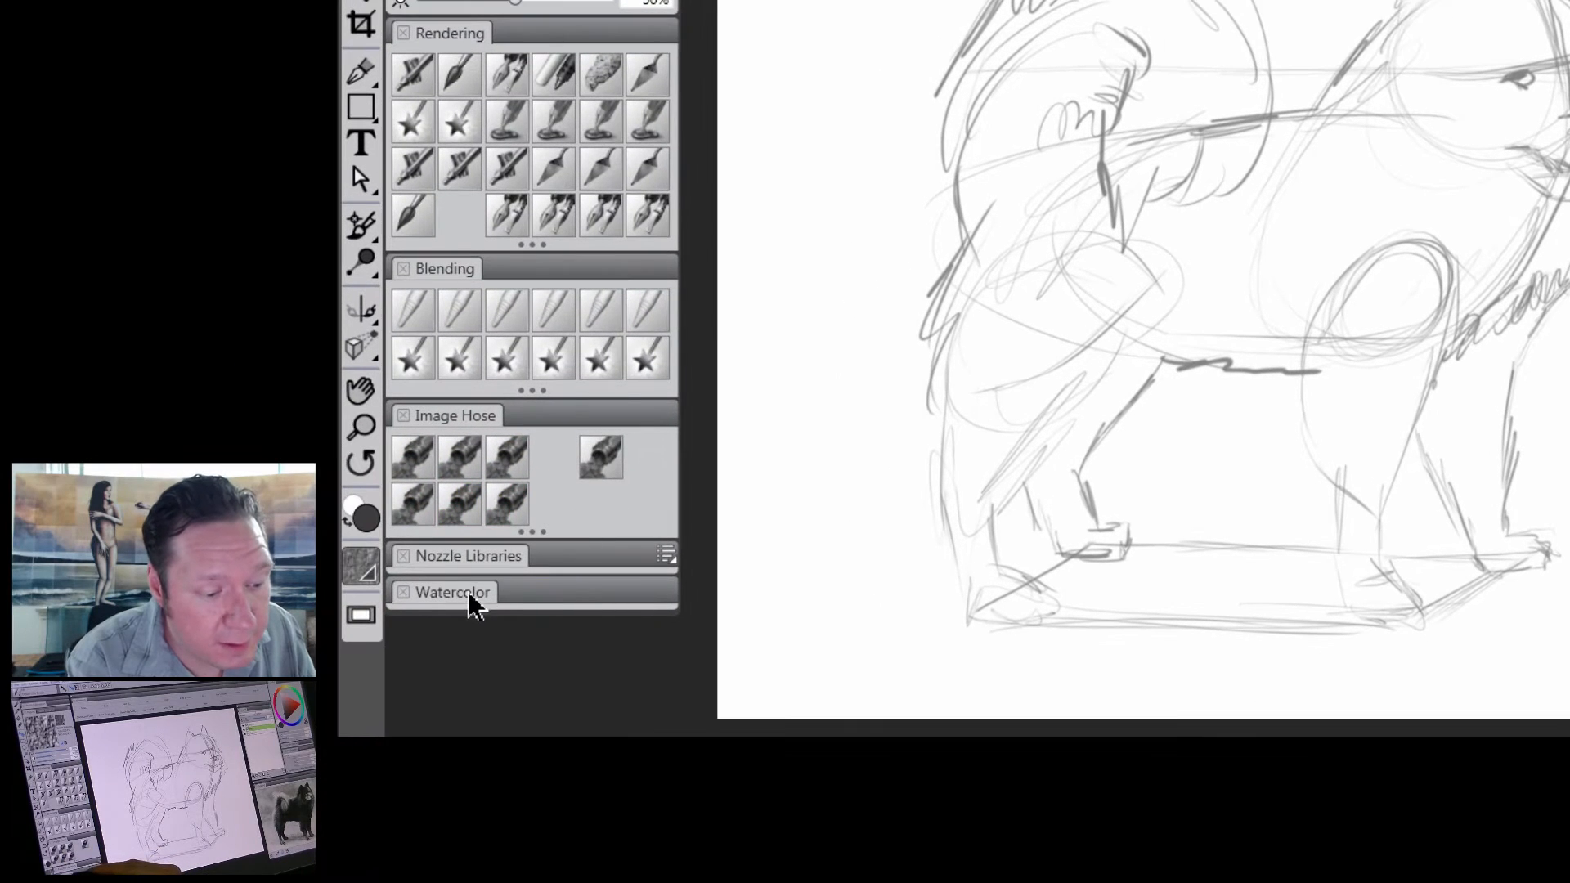
- Pick the Noisy Flowmap Fringe watercolor brush with a muted olive colour (H 133, S 31, V 161) and set its size to 225.7
click(470, 605)
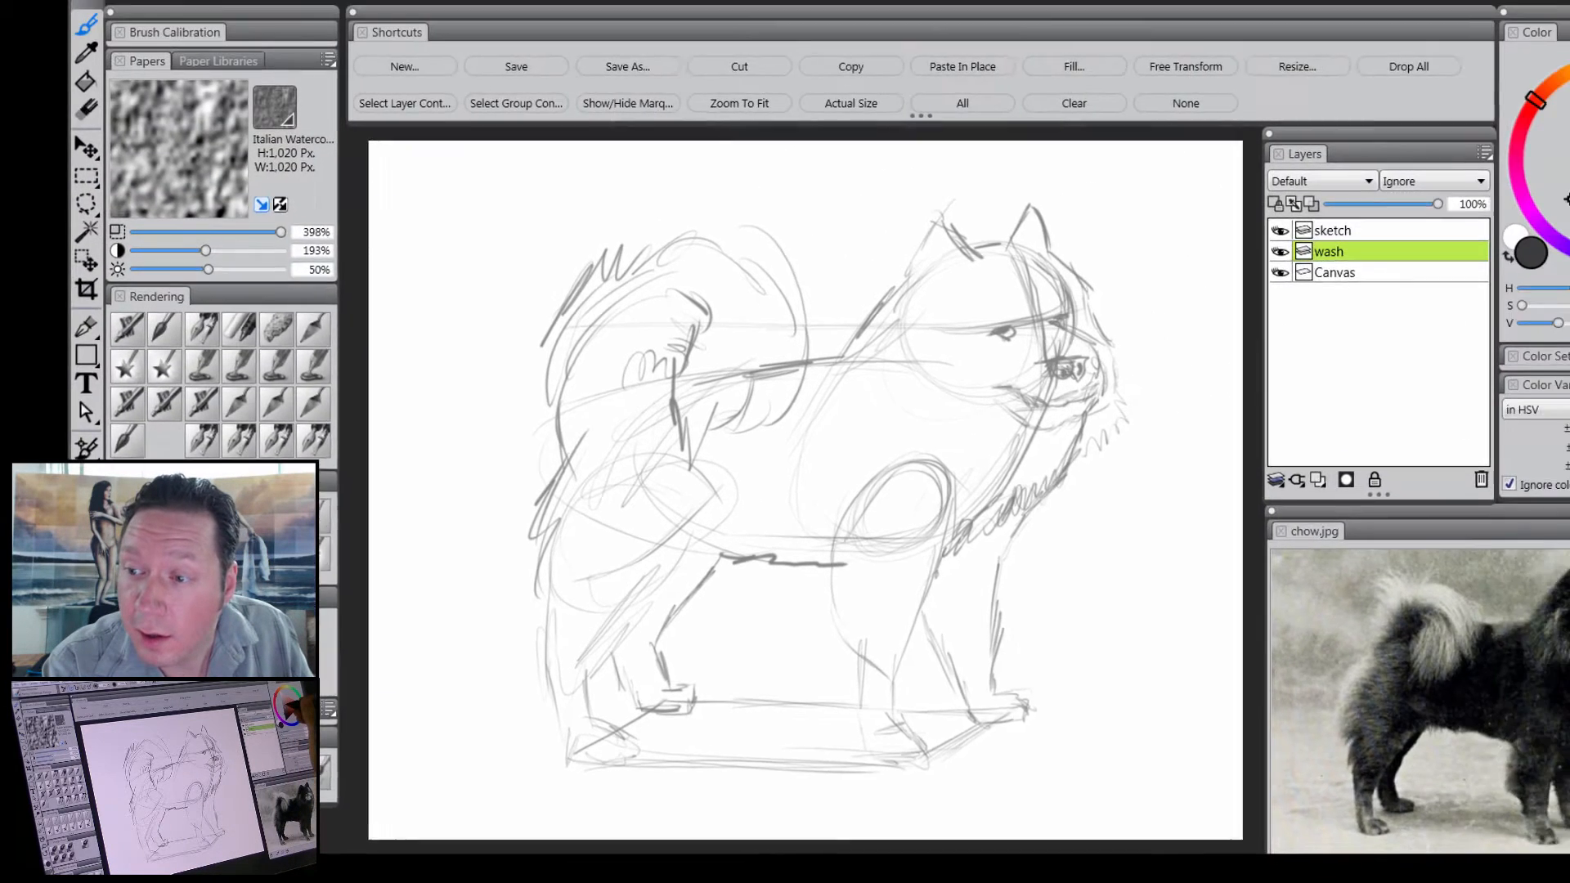
click(1569, 156)
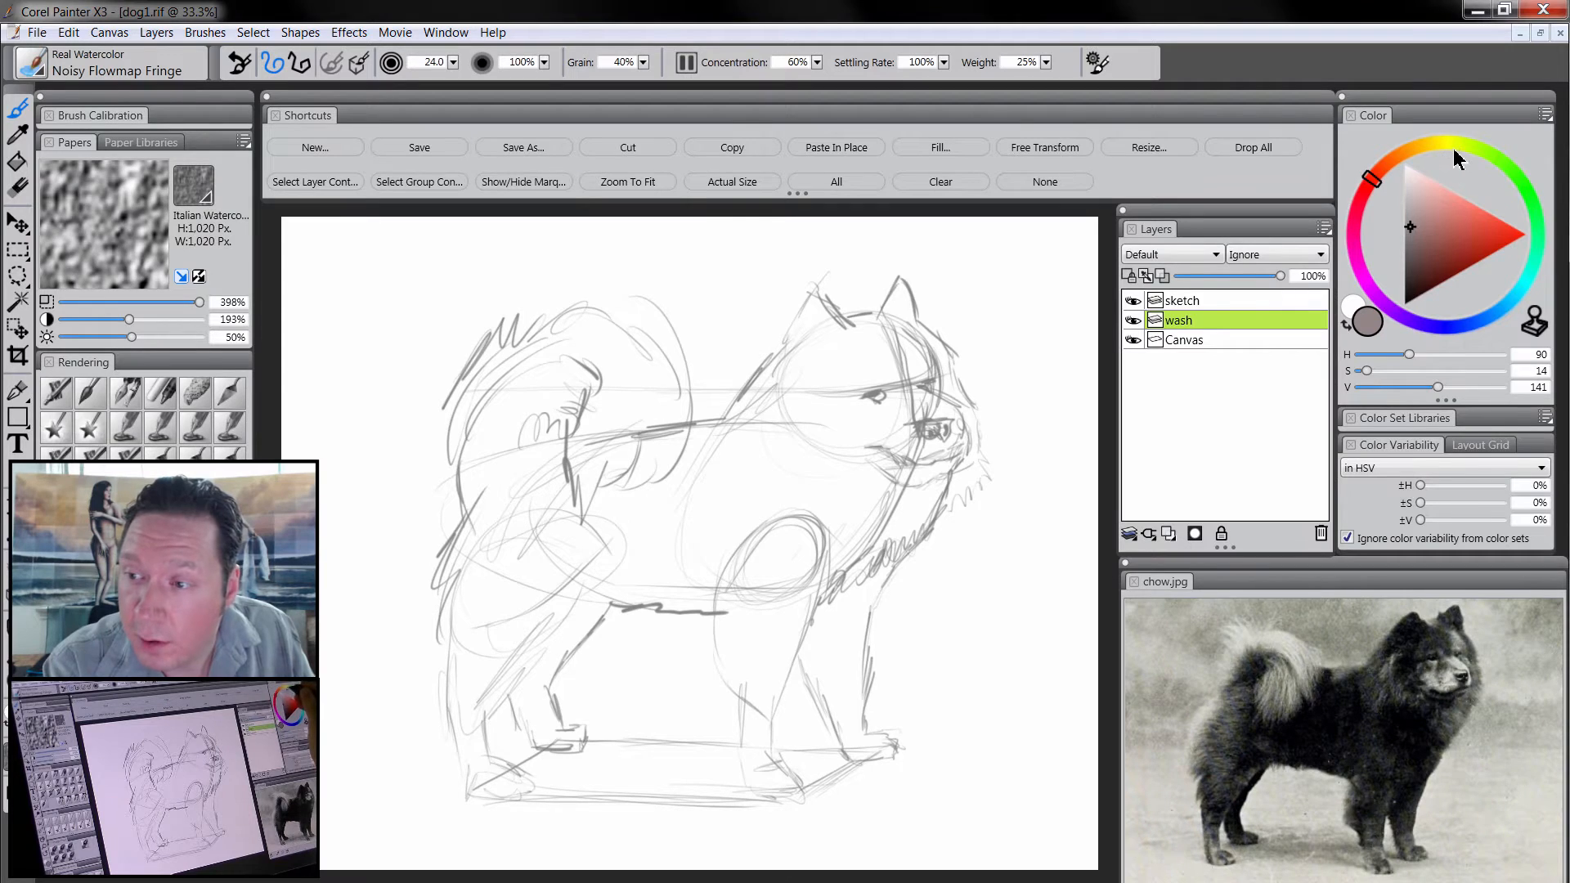
drag(1455, 158, 1469, 158)
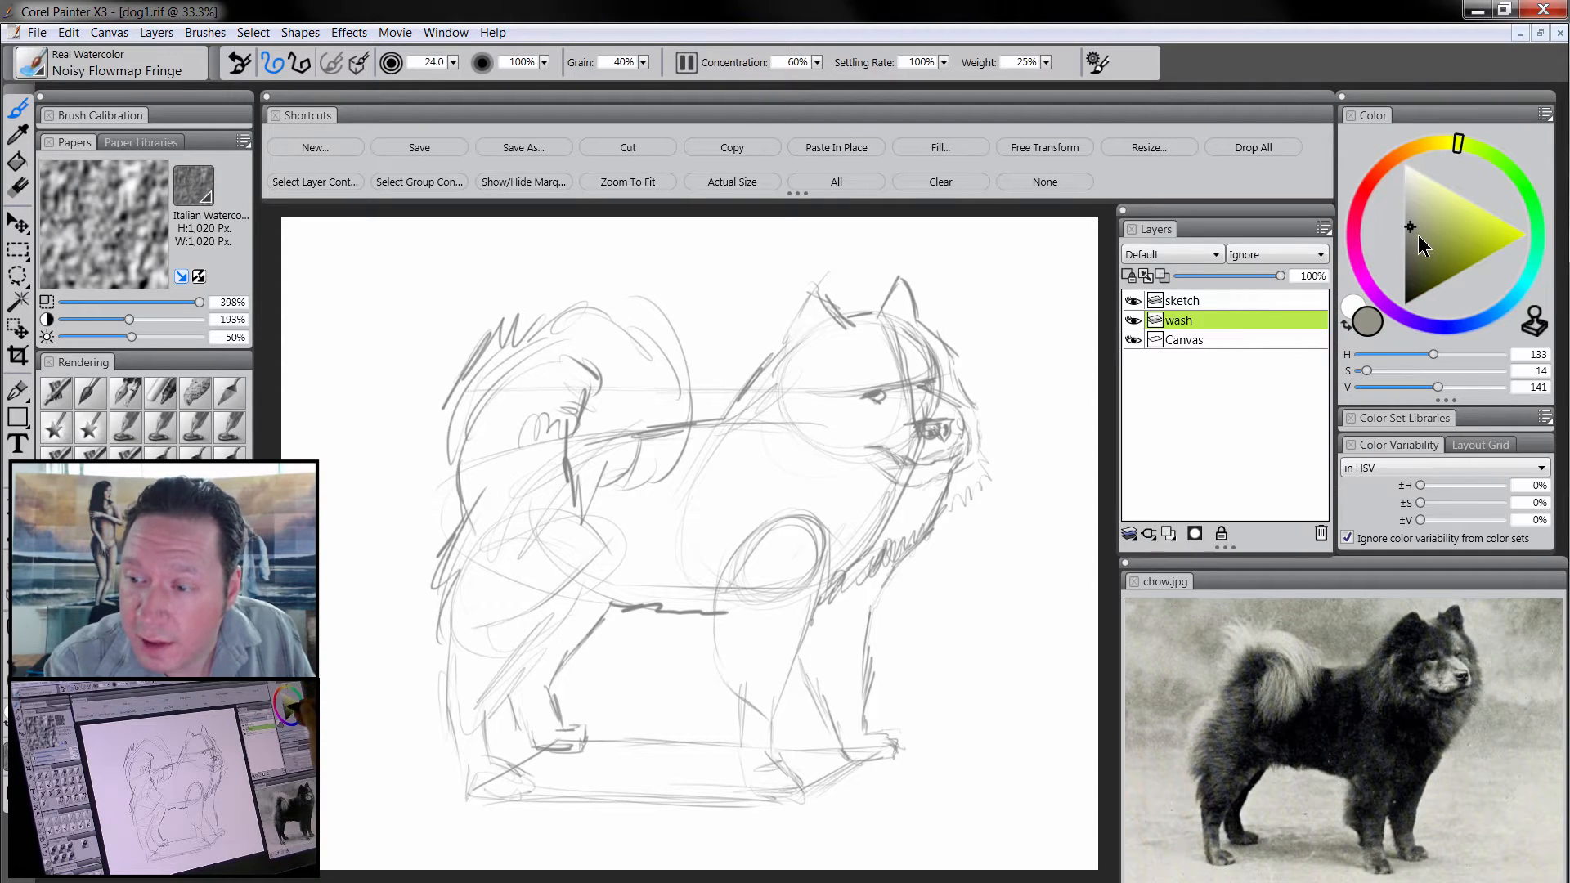
drag(1420, 233, 1420, 221)
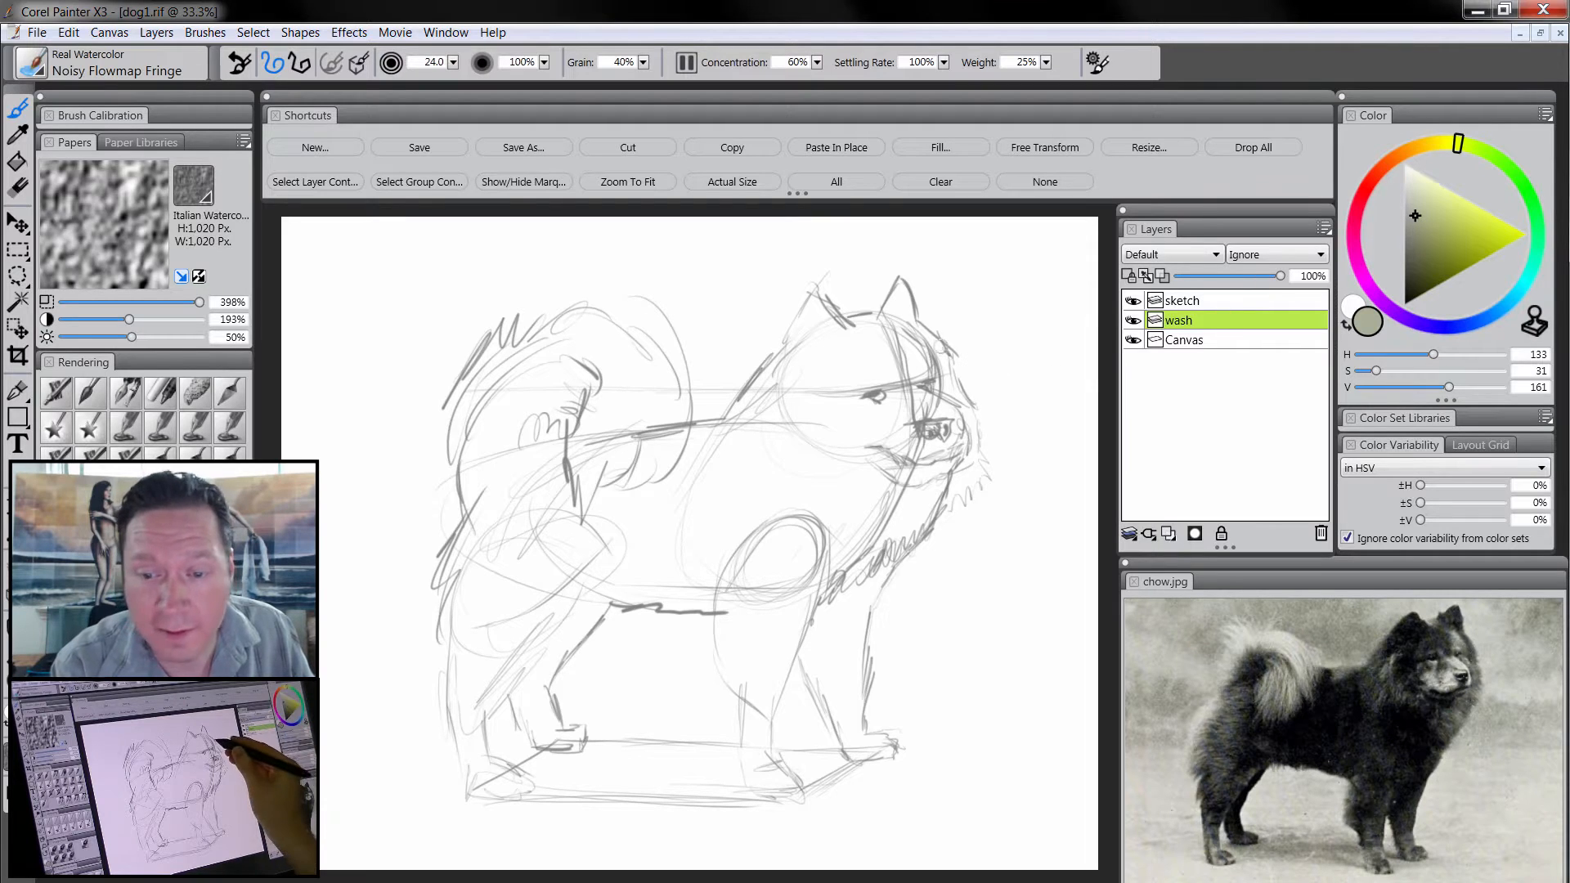
drag(847, 306, 851, 368)
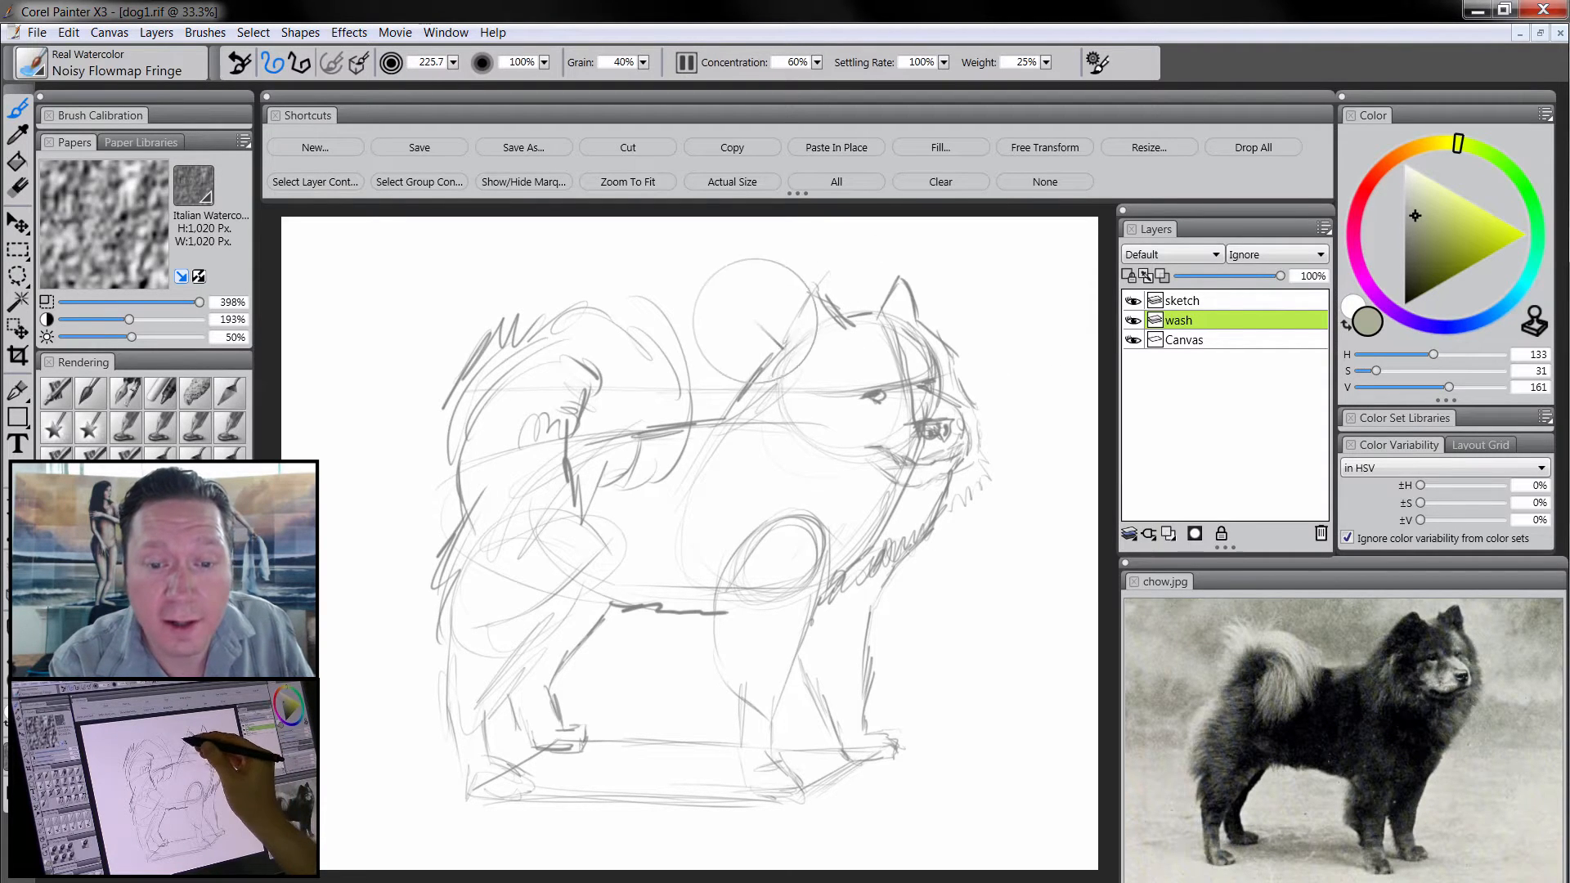
- Cover the whole canvas behind the sketch with an olive watercolor wash in broad horizontal strokes
drag(751, 324, 830, 377)
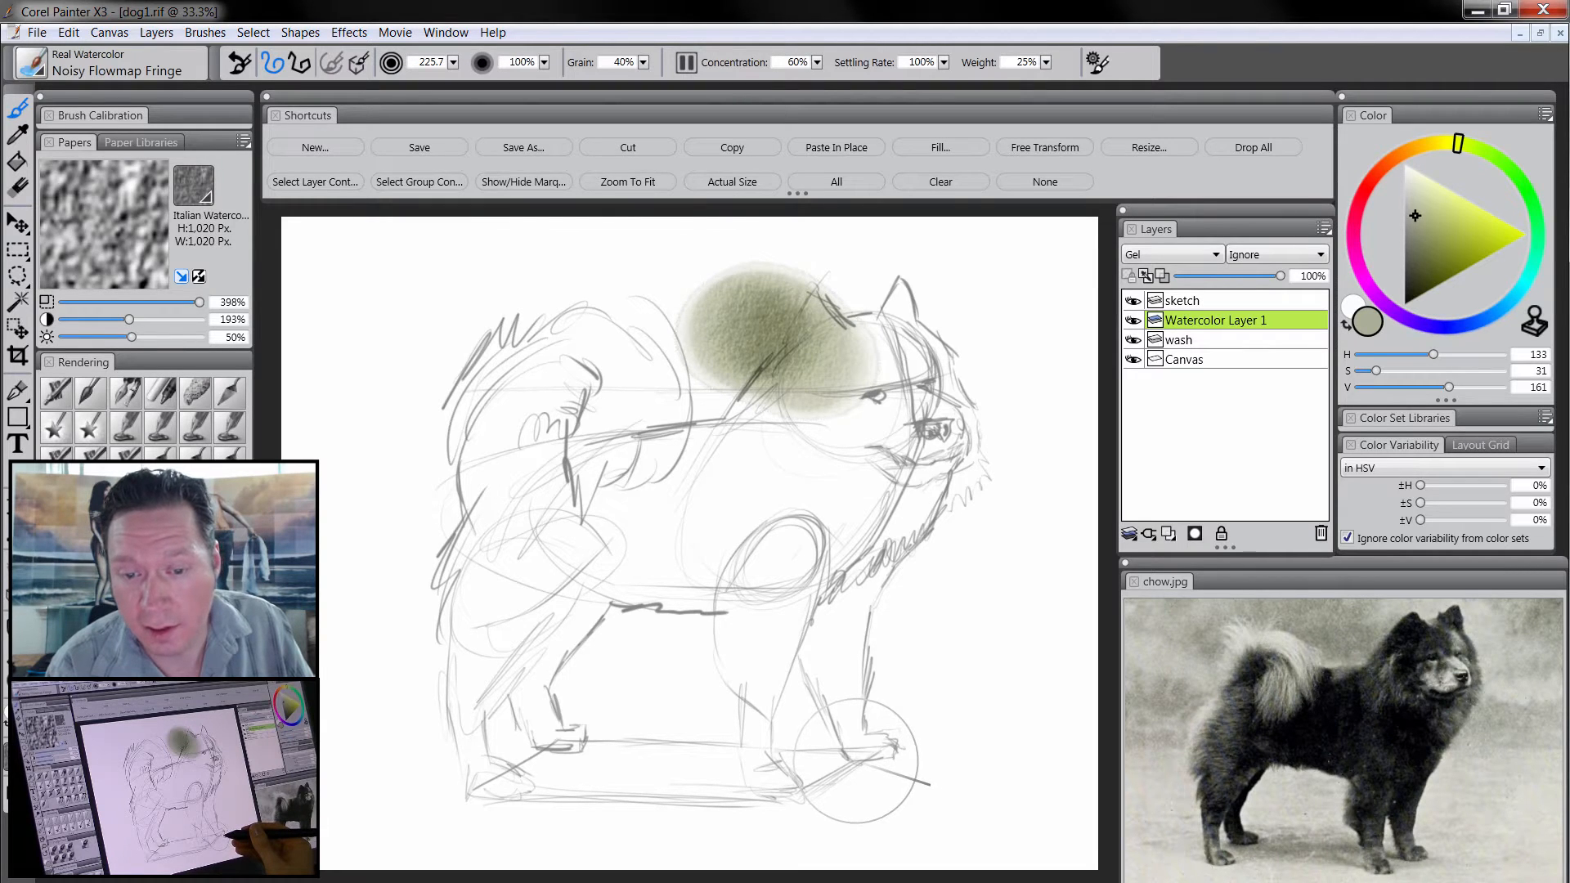
key(ctrl+z)
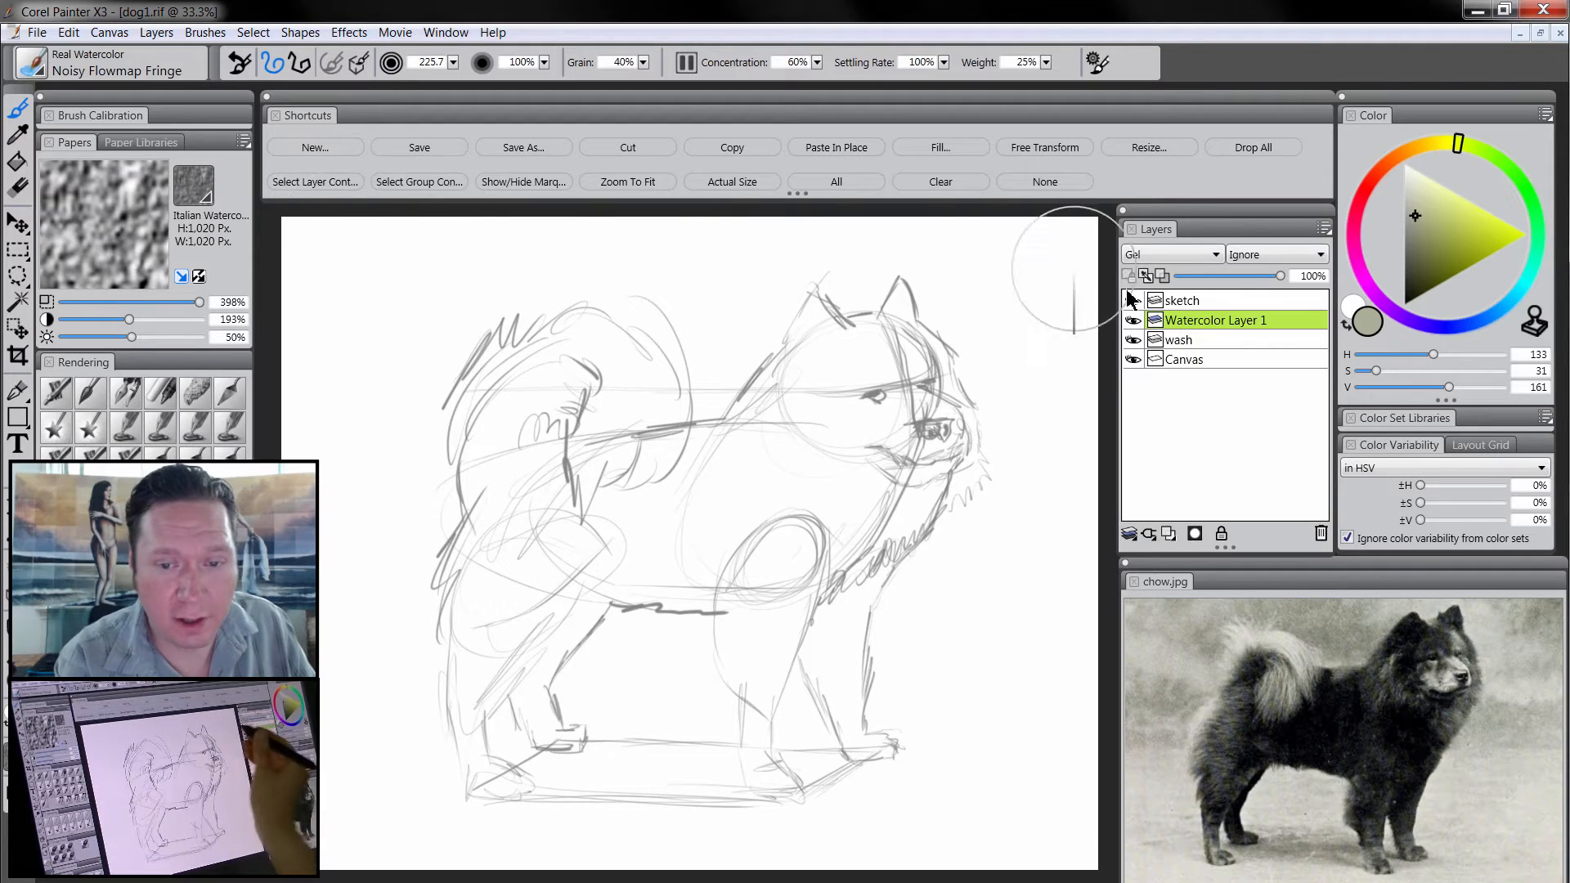
key(Tab)
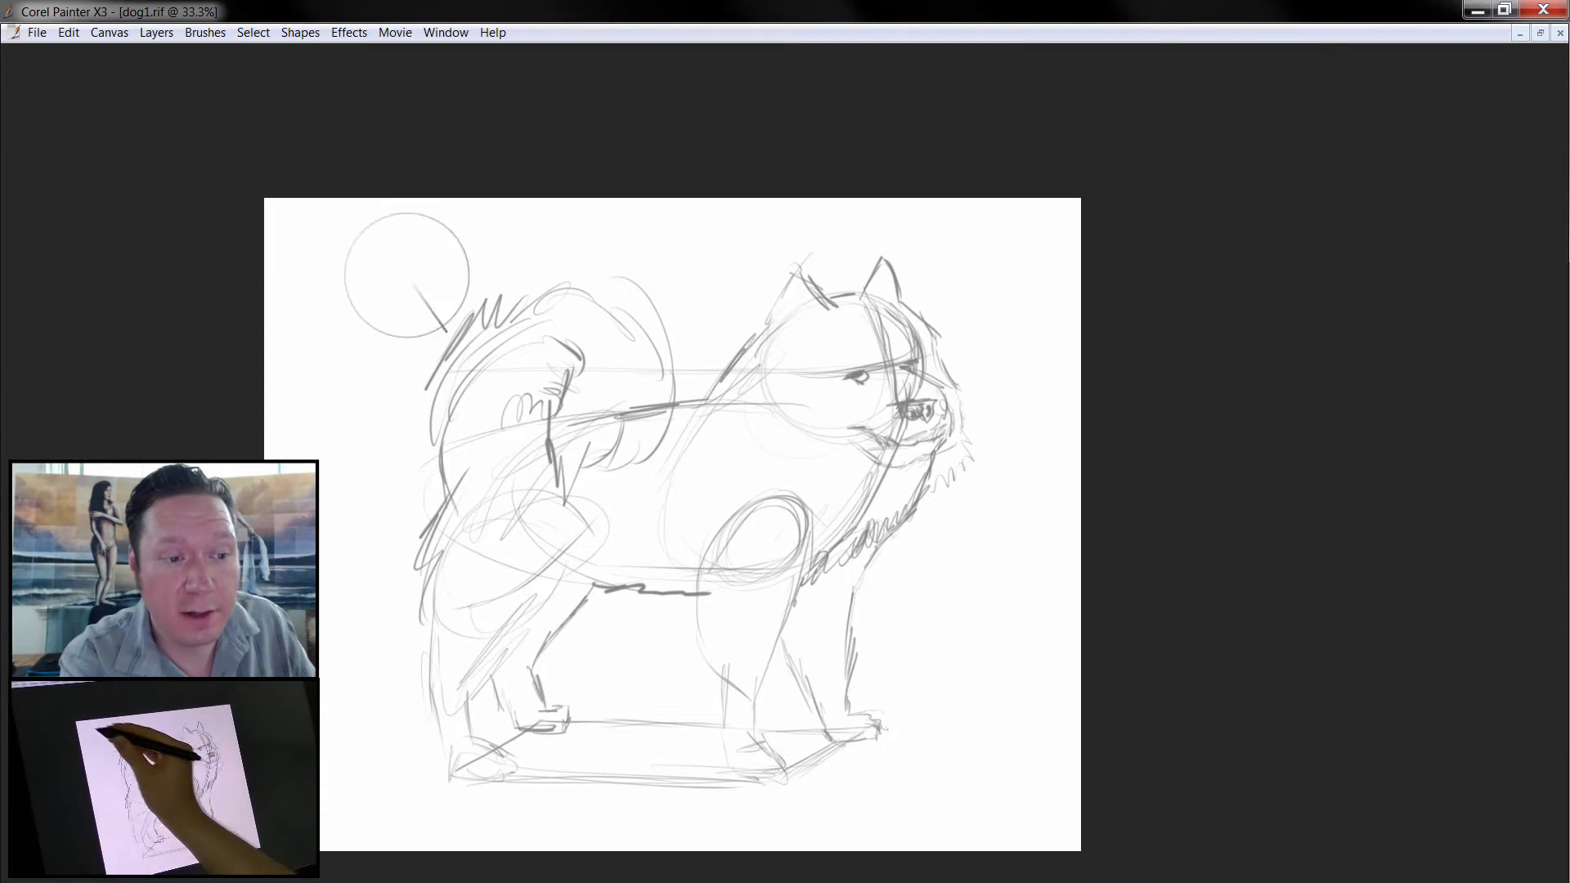
mouse_move(254, 214)
mouse_down()
mouse_move(843, 203)
mouse_move(1229, 254)
mouse_up()
mouse_move(193, 262)
mouse_down()
mouse_move(238, 282)
mouse_move(565, 239)
mouse_move(1027, 268)
mouse_move(1123, 298)
mouse_move(609, 254)
mouse_move(182, 326)
mouse_up()
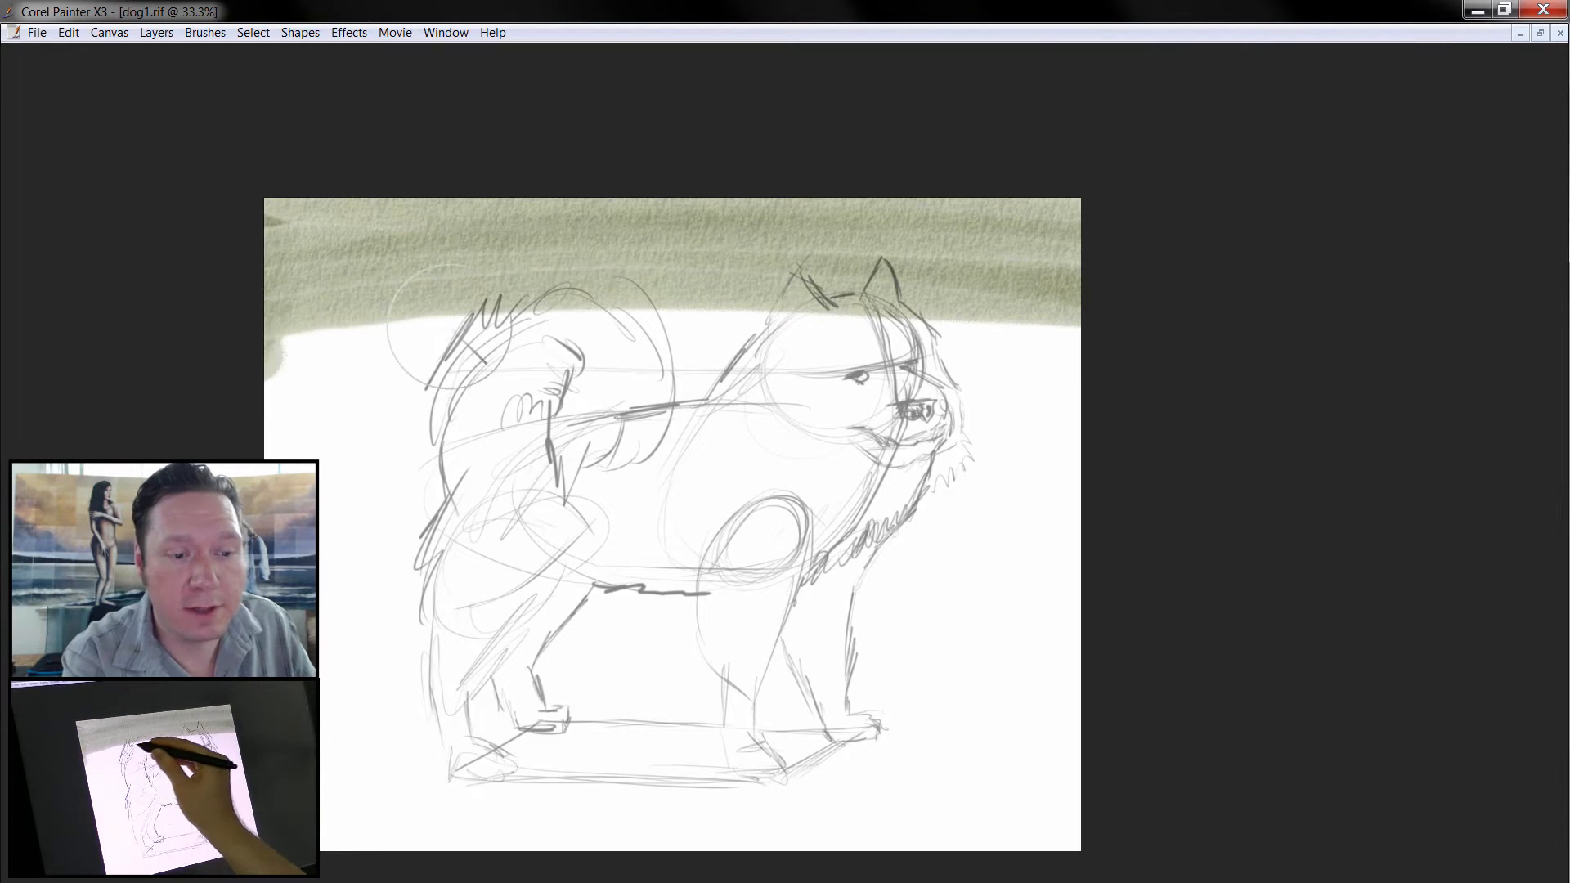
mouse_move(270, 368)
mouse_down()
mouse_move(1046, 341)
mouse_move(1014, 393)
mouse_move(343, 409)
mouse_move(303, 439)
mouse_move(1149, 479)
mouse_move(940, 507)
mouse_up()
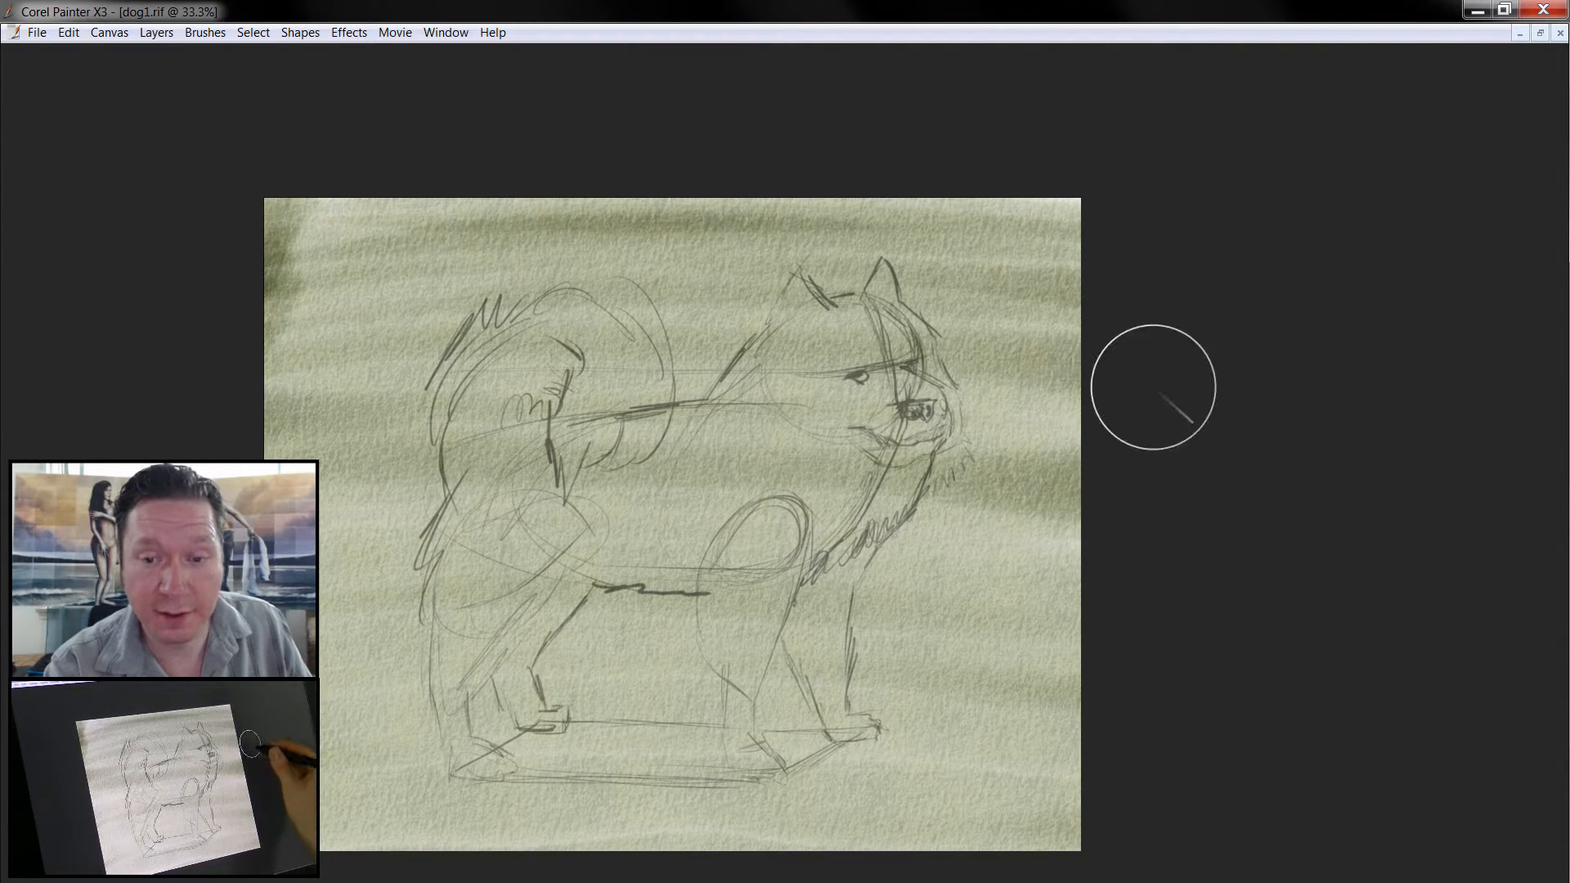
key(Tab)
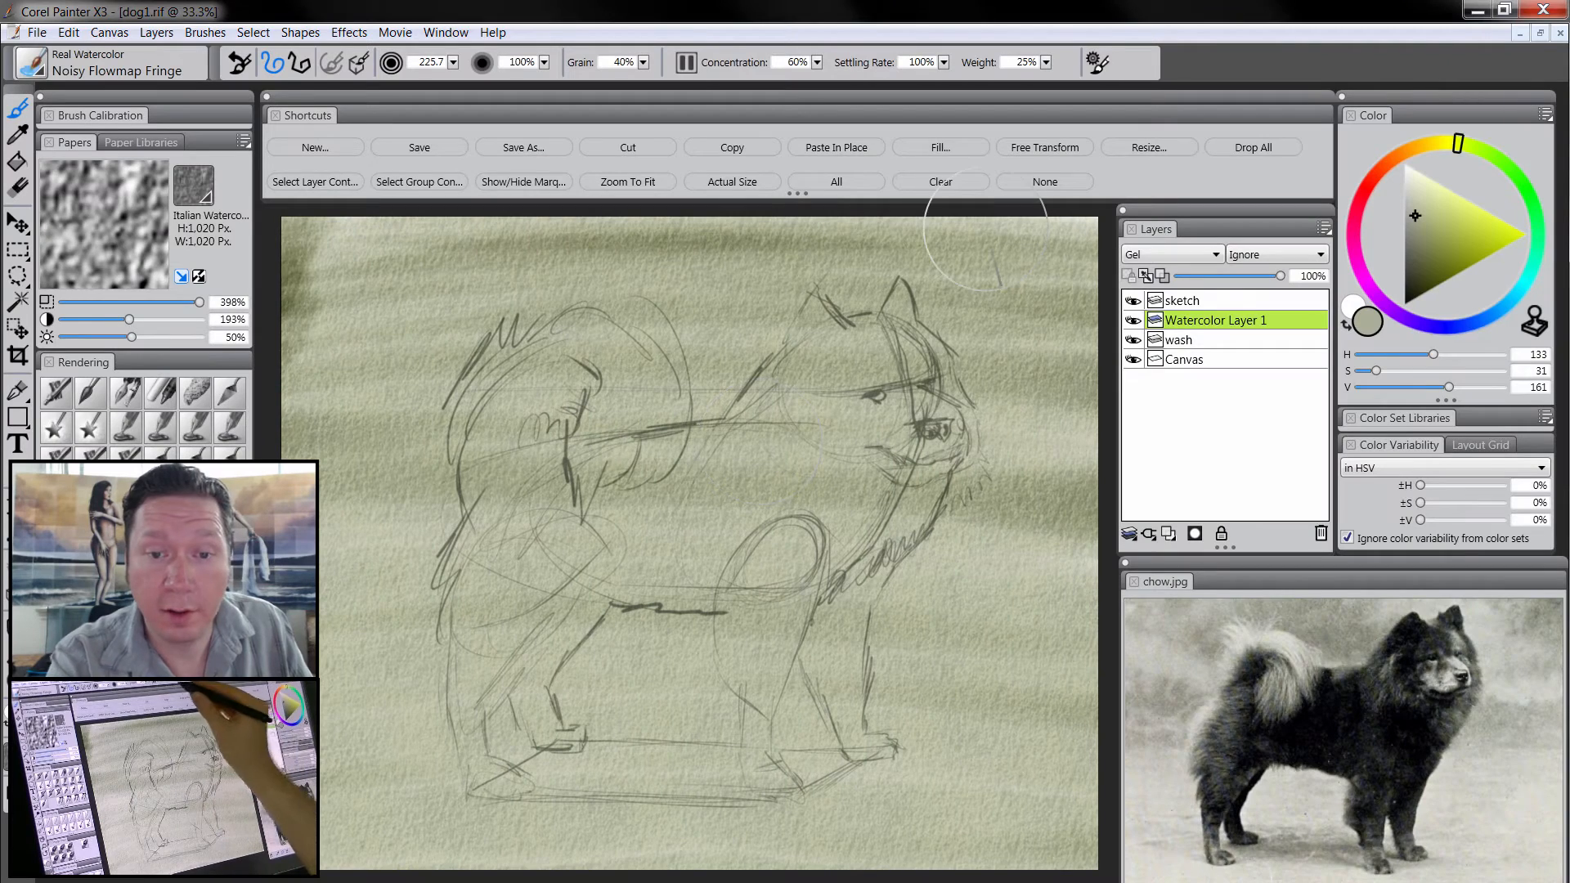
- Lower the watercolor layer's opacity to 39% and have it replace the empty wash layer under the name "wash"
click(686, 65)
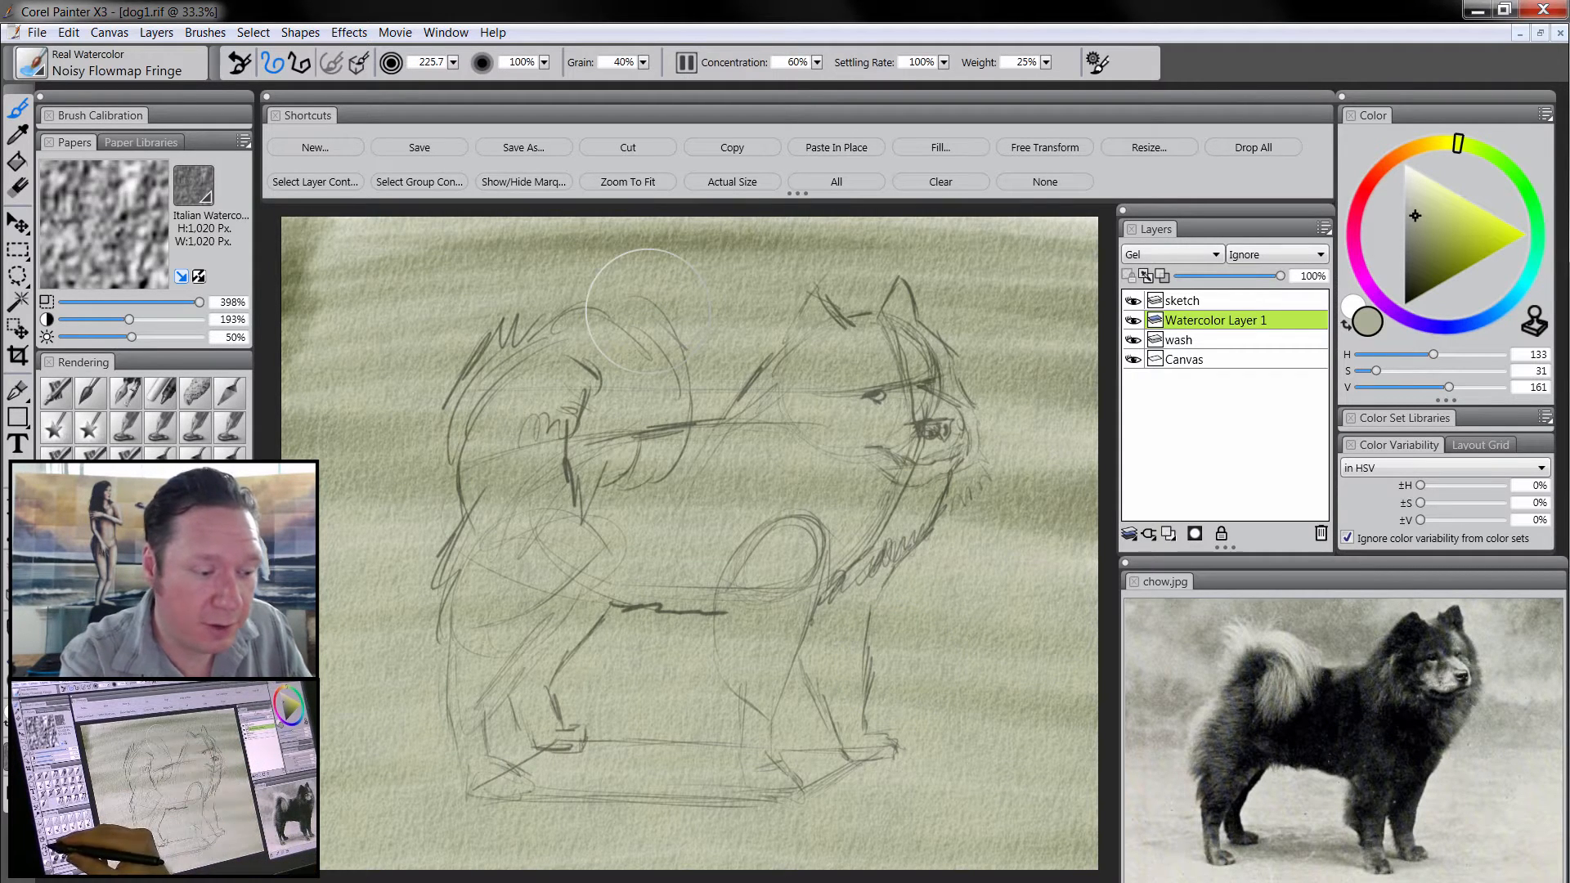
key(e)
scroll(711, 303, up, 3)
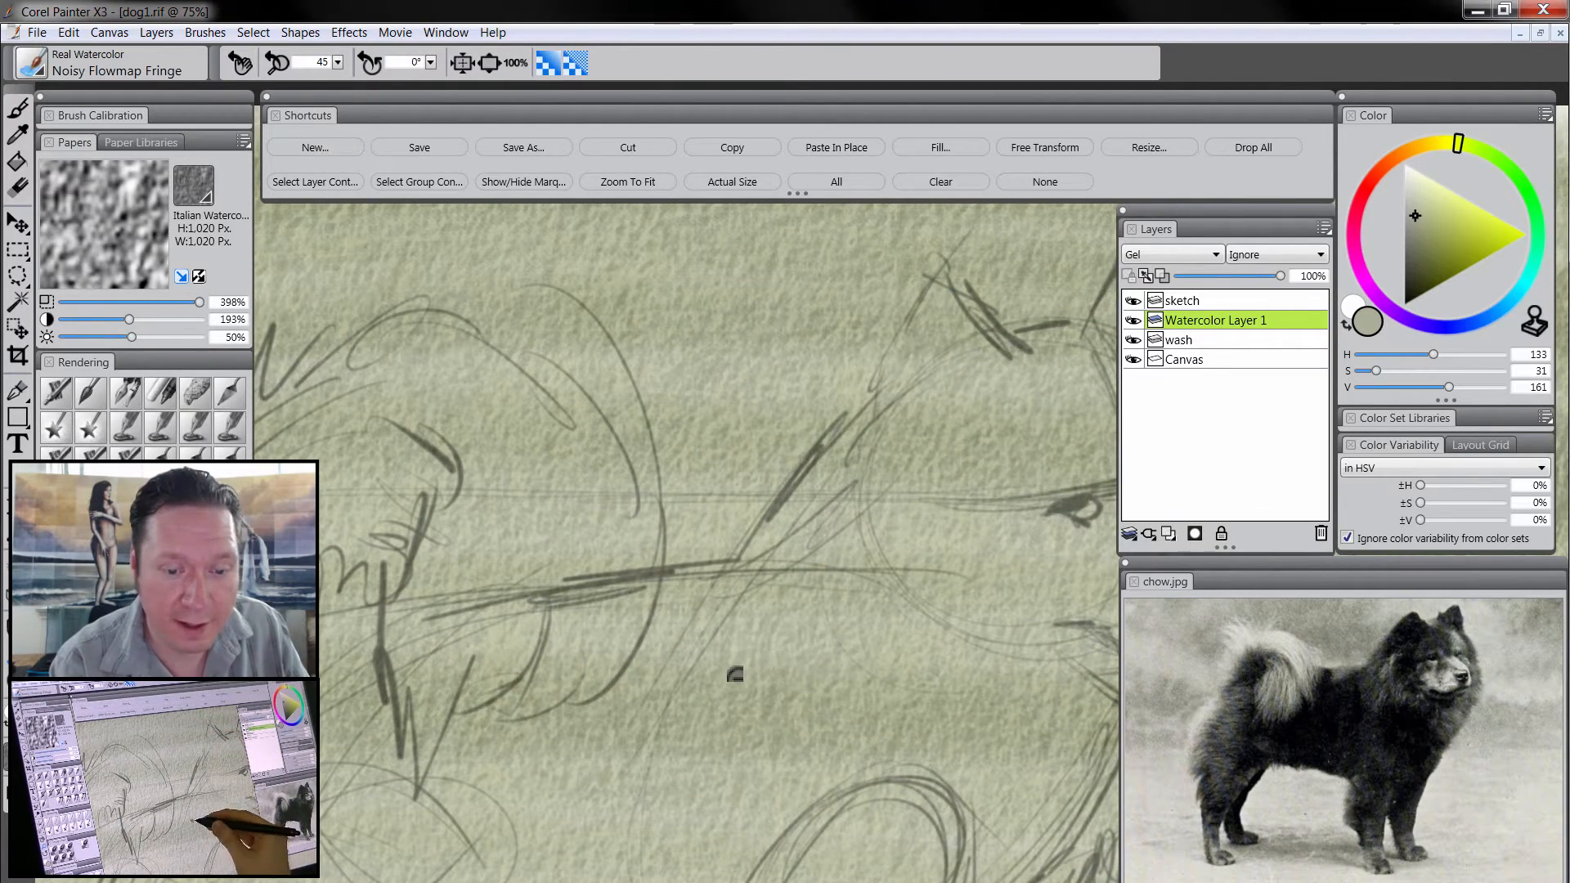
scroll(734, 674, down, 3)
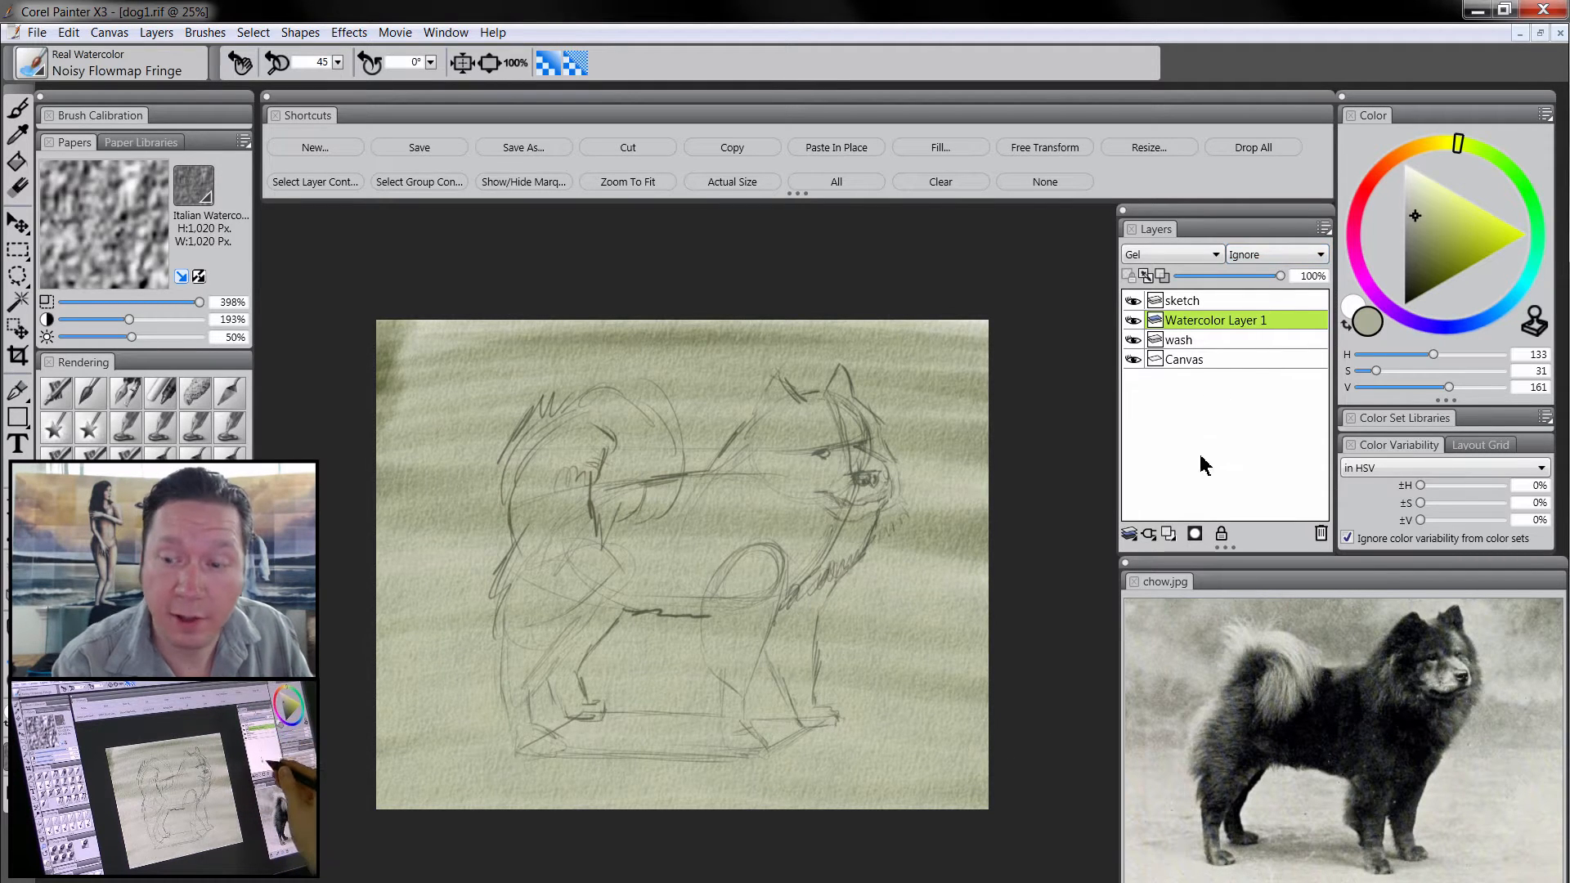
drag(1257, 282, 1218, 278)
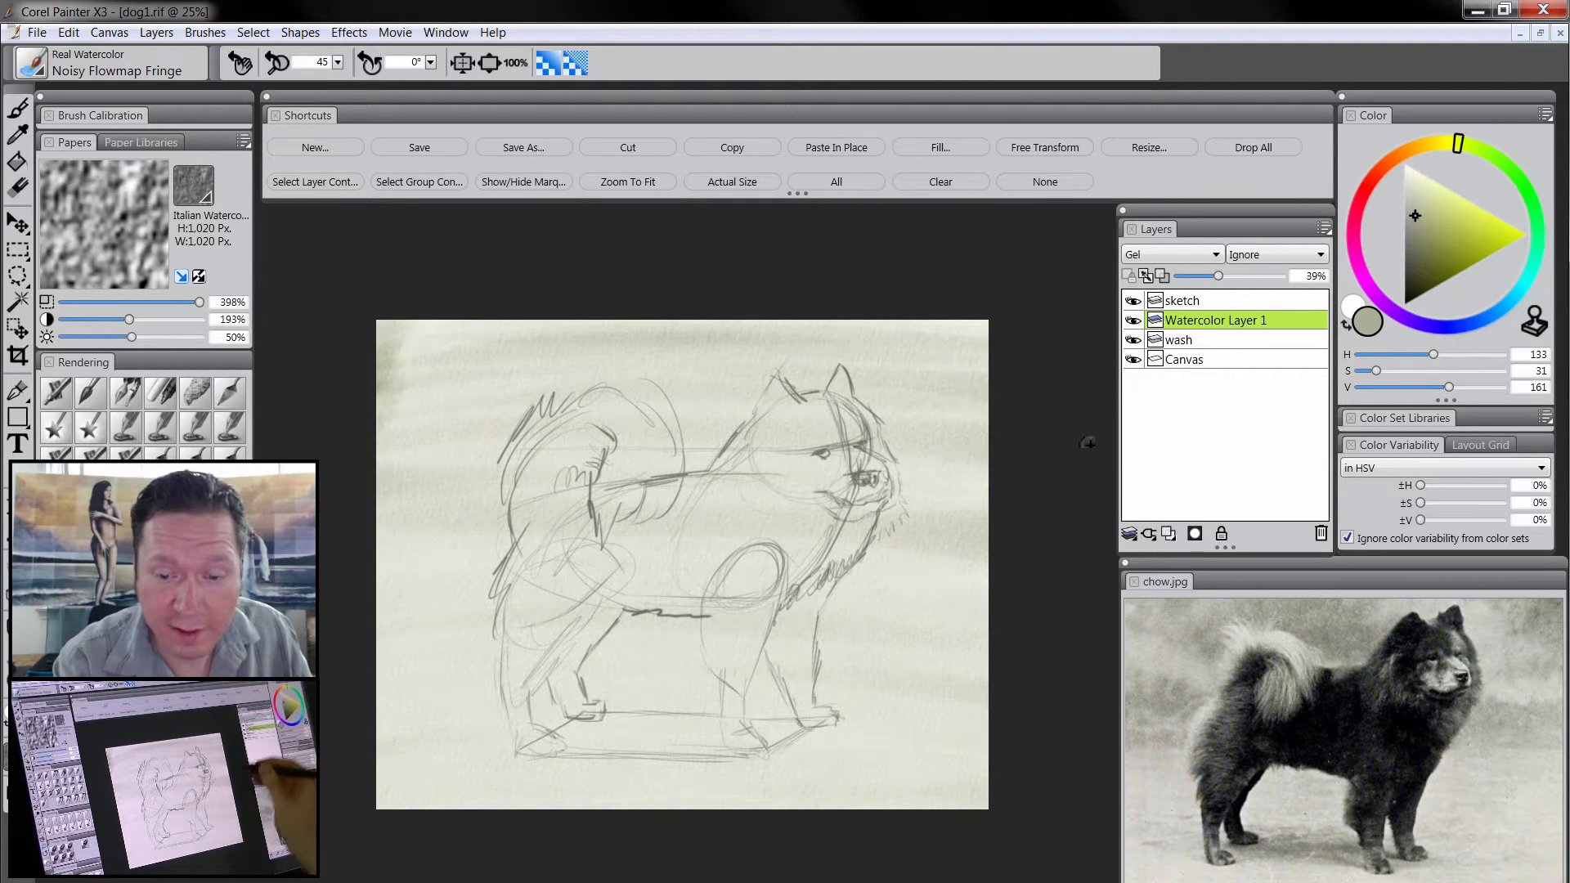
scroll(718, 653, up, 1)
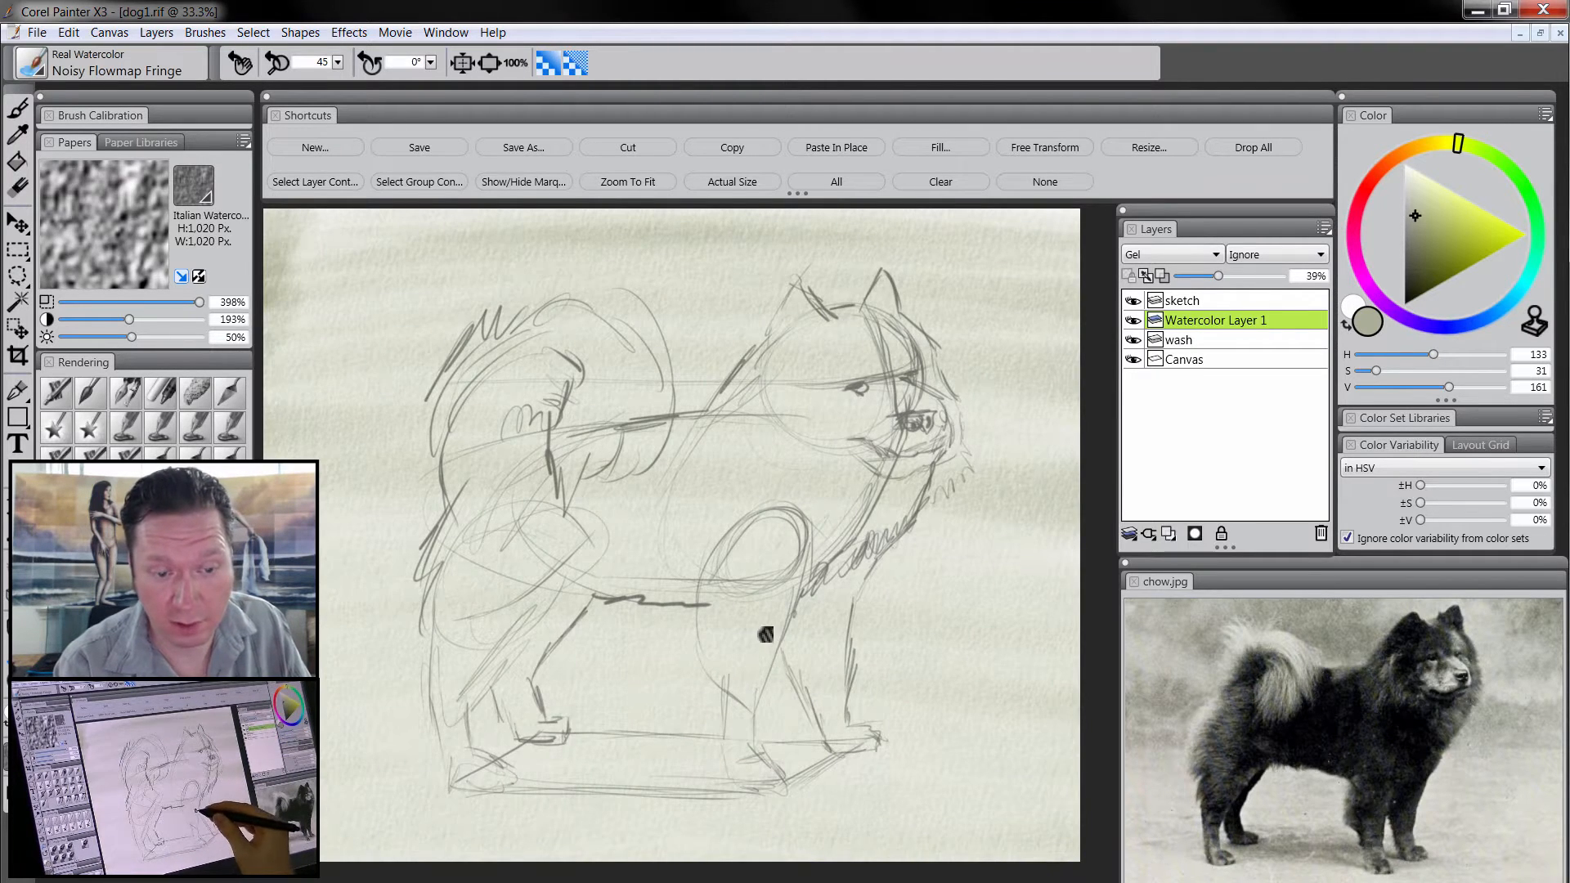
drag(768, 634, 782, 667)
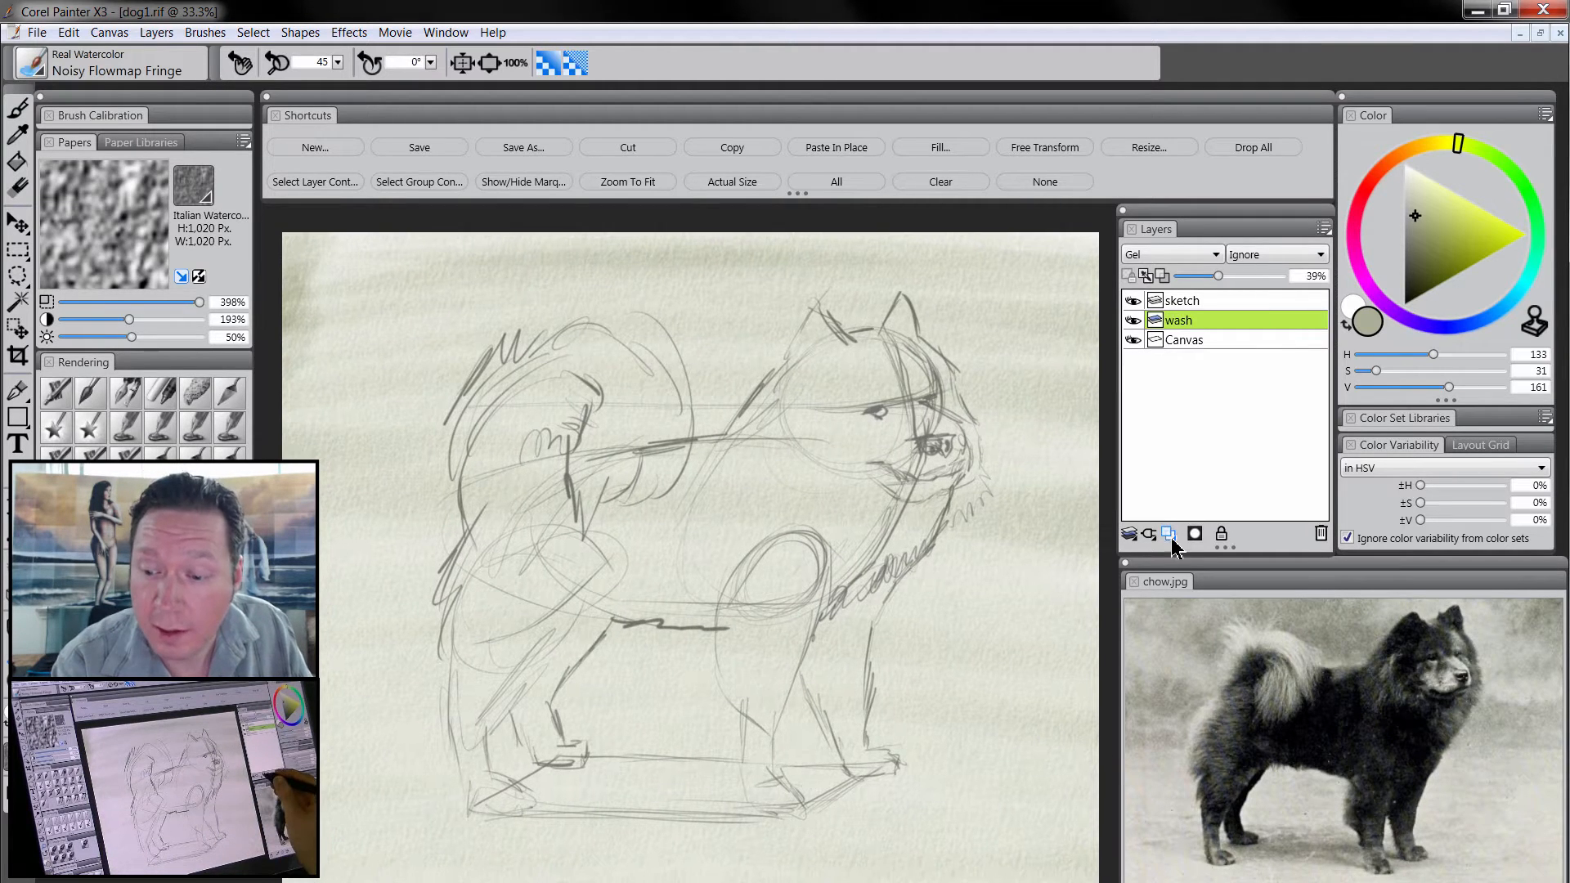
- Add a layer named "dark" directly above the Canvas in Multiply mode and pick the Square Chalk brush
click(1192, 350)
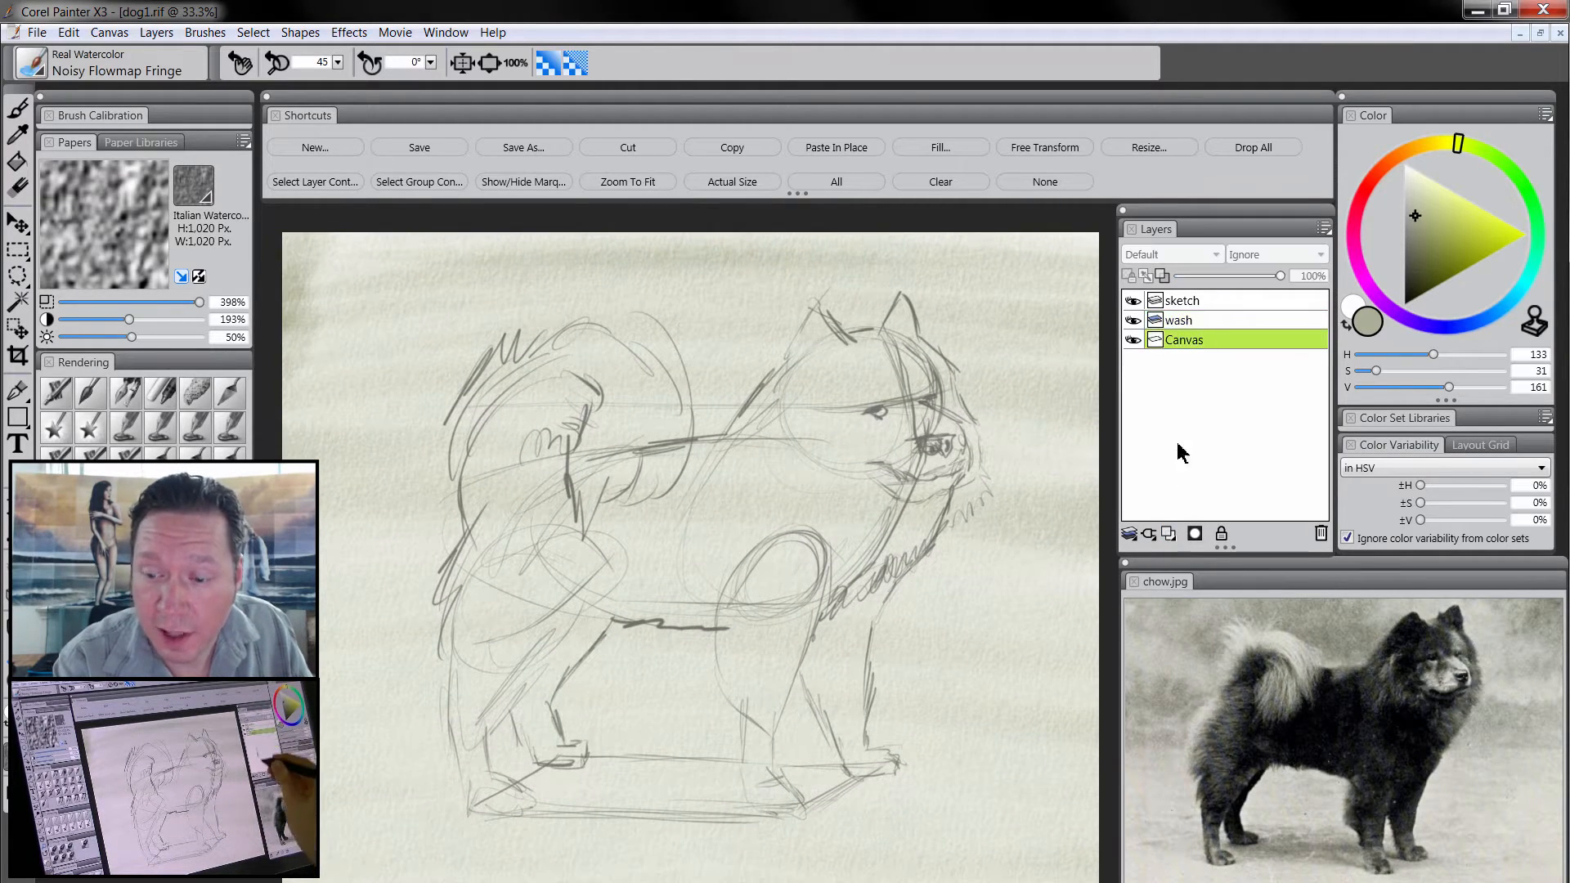
click(1168, 534)
double_click(1188, 343)
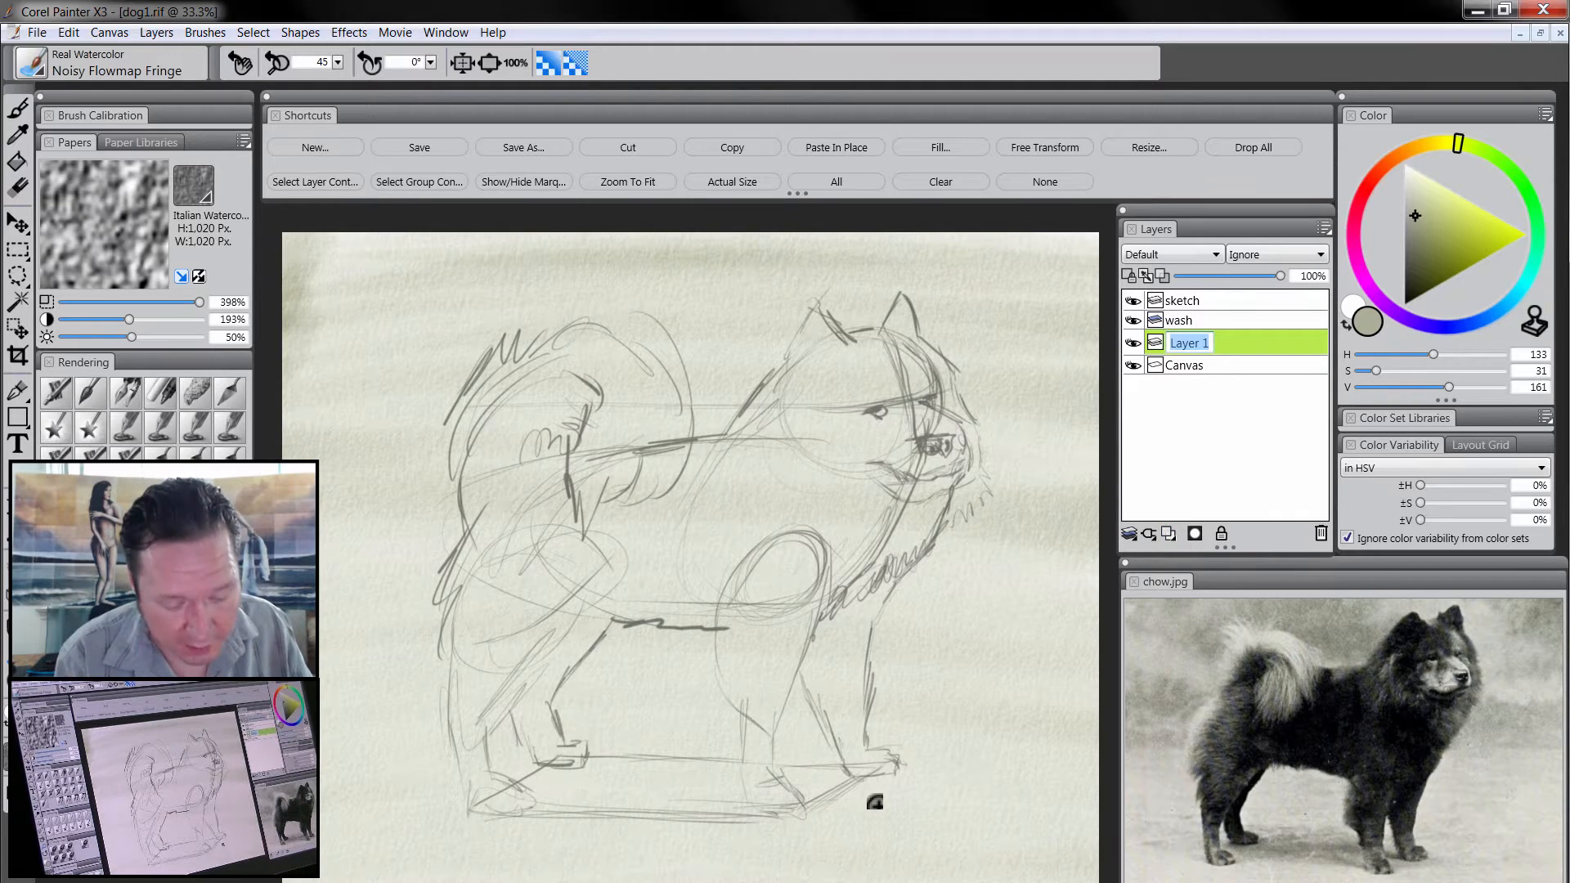
key(Return)
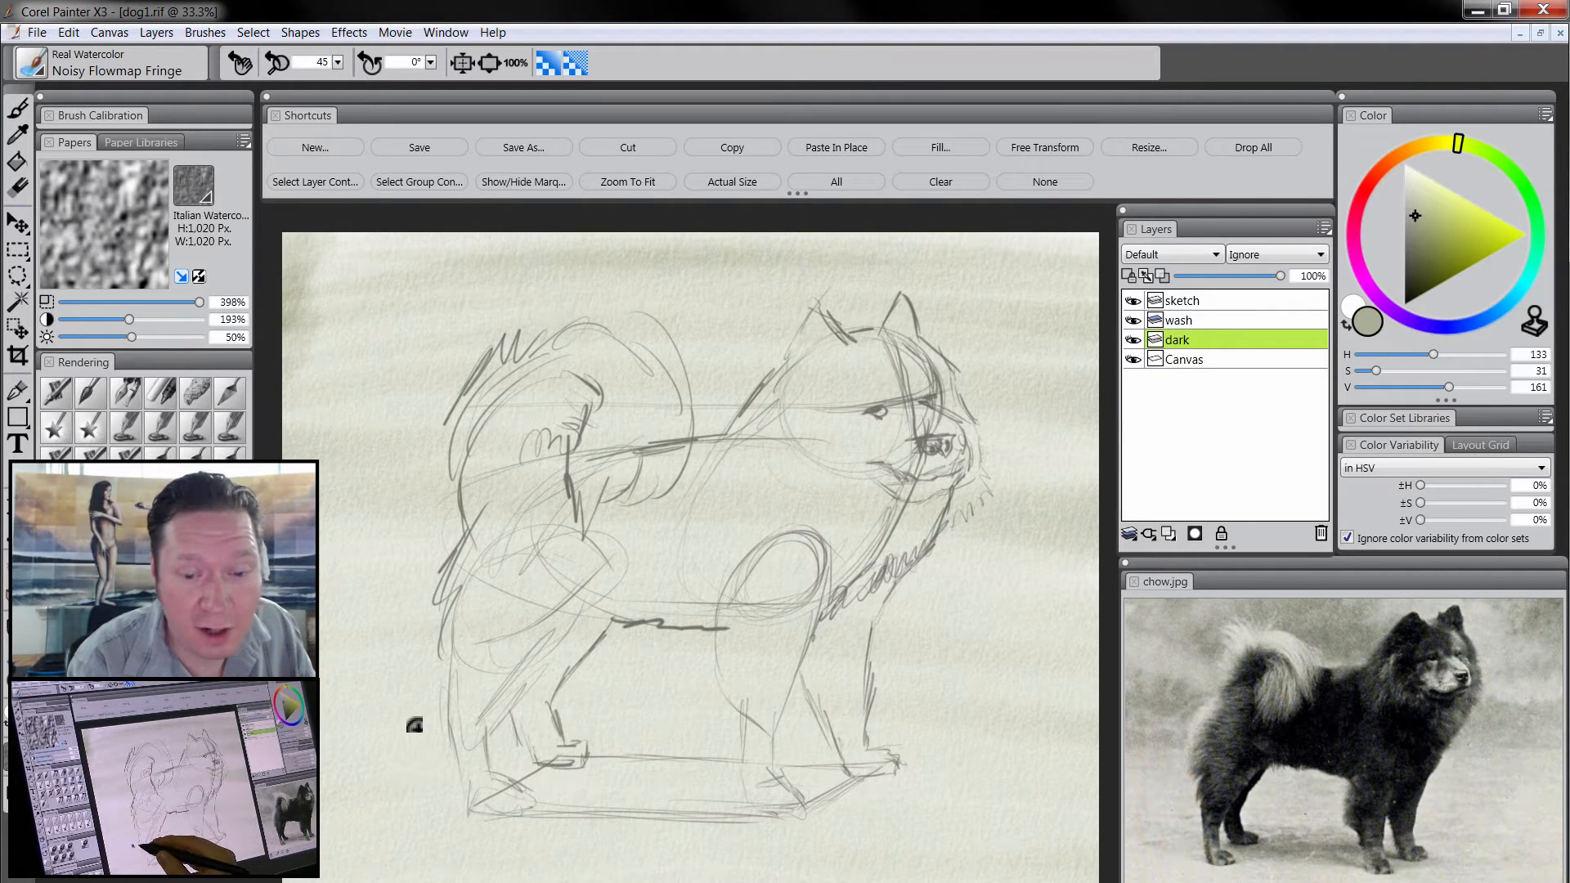
click(161, 394)
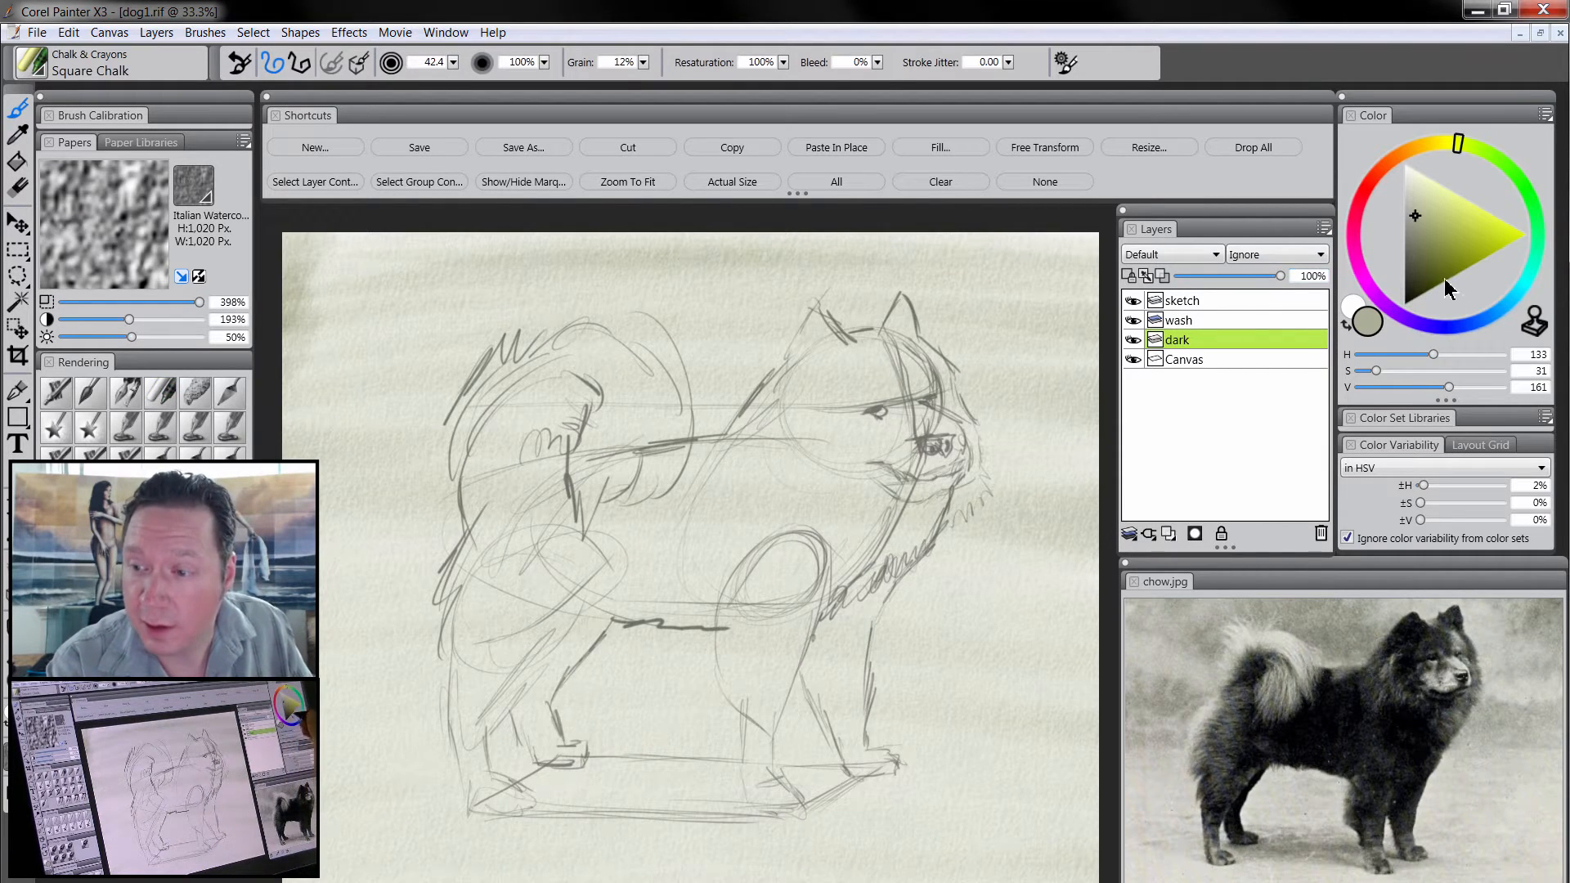
click(1172, 254)
click(1171, 409)
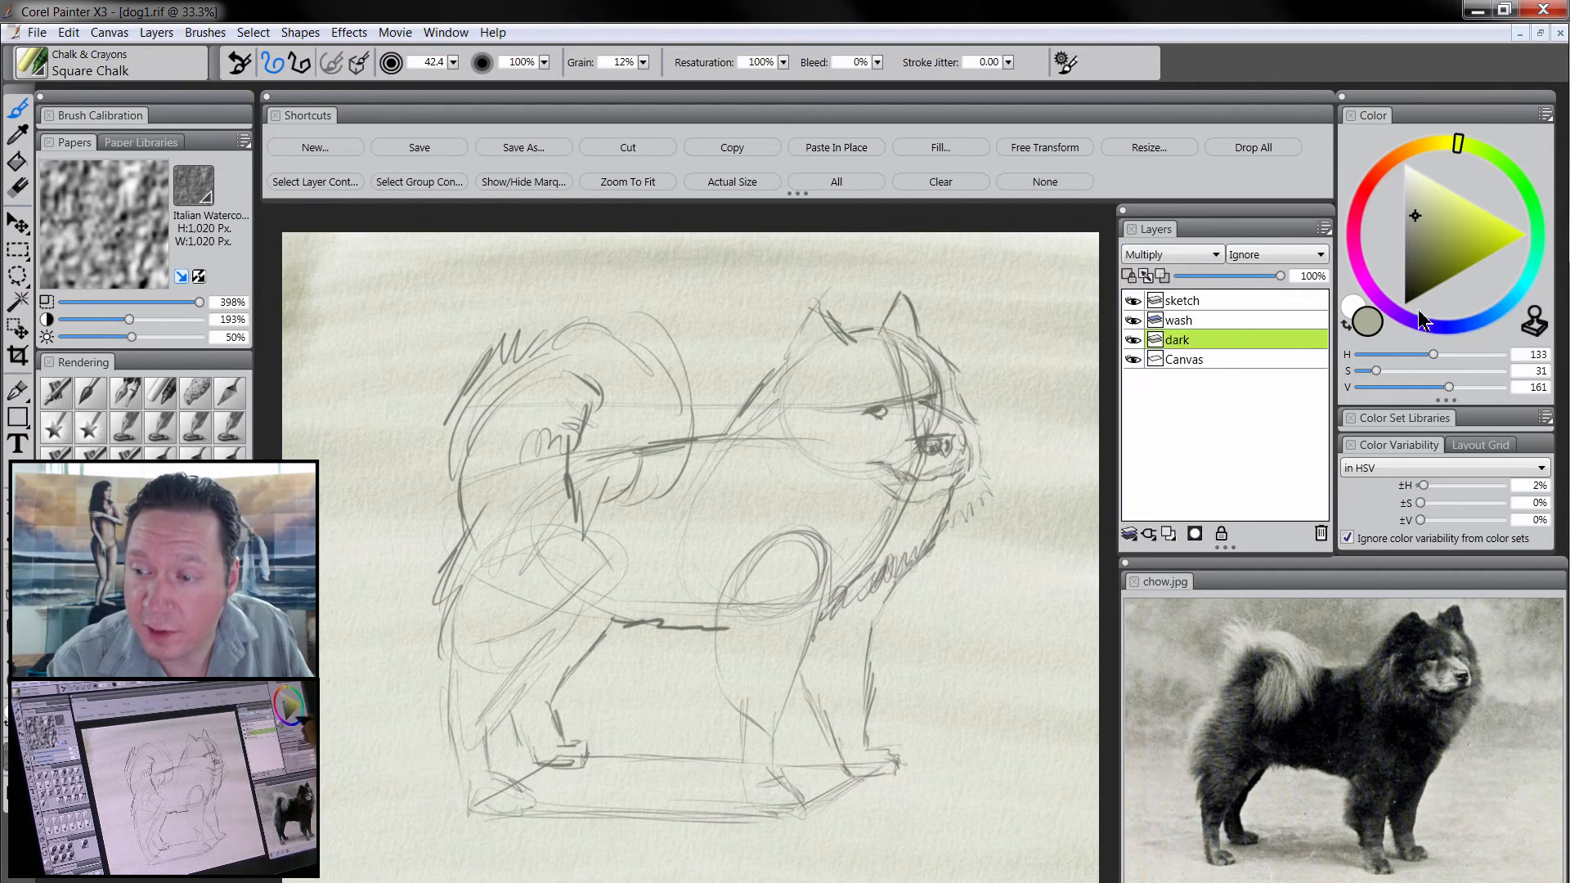
- Block in the dark fur on the dog's midsection in dark grey (S 0, V 79) with a brush size of 91.2
click(1412, 263)
drag(1415, 268, 1399, 276)
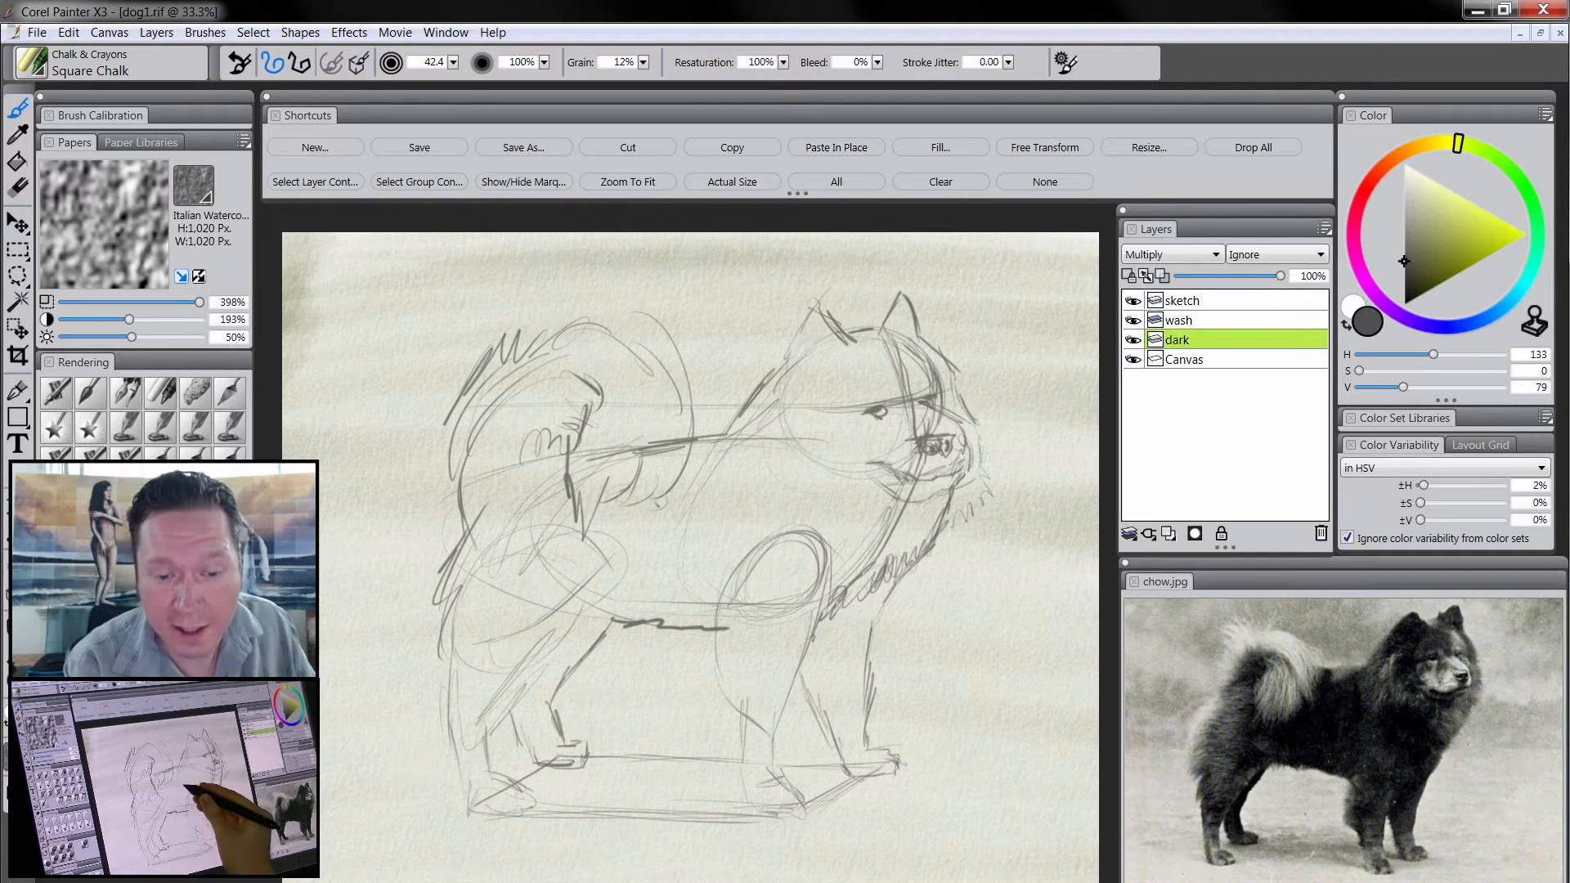
mouse_move(709, 444)
mouse_down()
mouse_move(675, 502)
mouse_move(626, 527)
mouse_move(595, 519)
mouse_move(652, 568)
mouse_up()
mouse_move(549, 520)
mouse_down()
mouse_move(570, 563)
mouse_move(670, 609)
mouse_move(715, 604)
mouse_move(706, 564)
mouse_move(715, 578)
mouse_move(748, 529)
mouse_up()
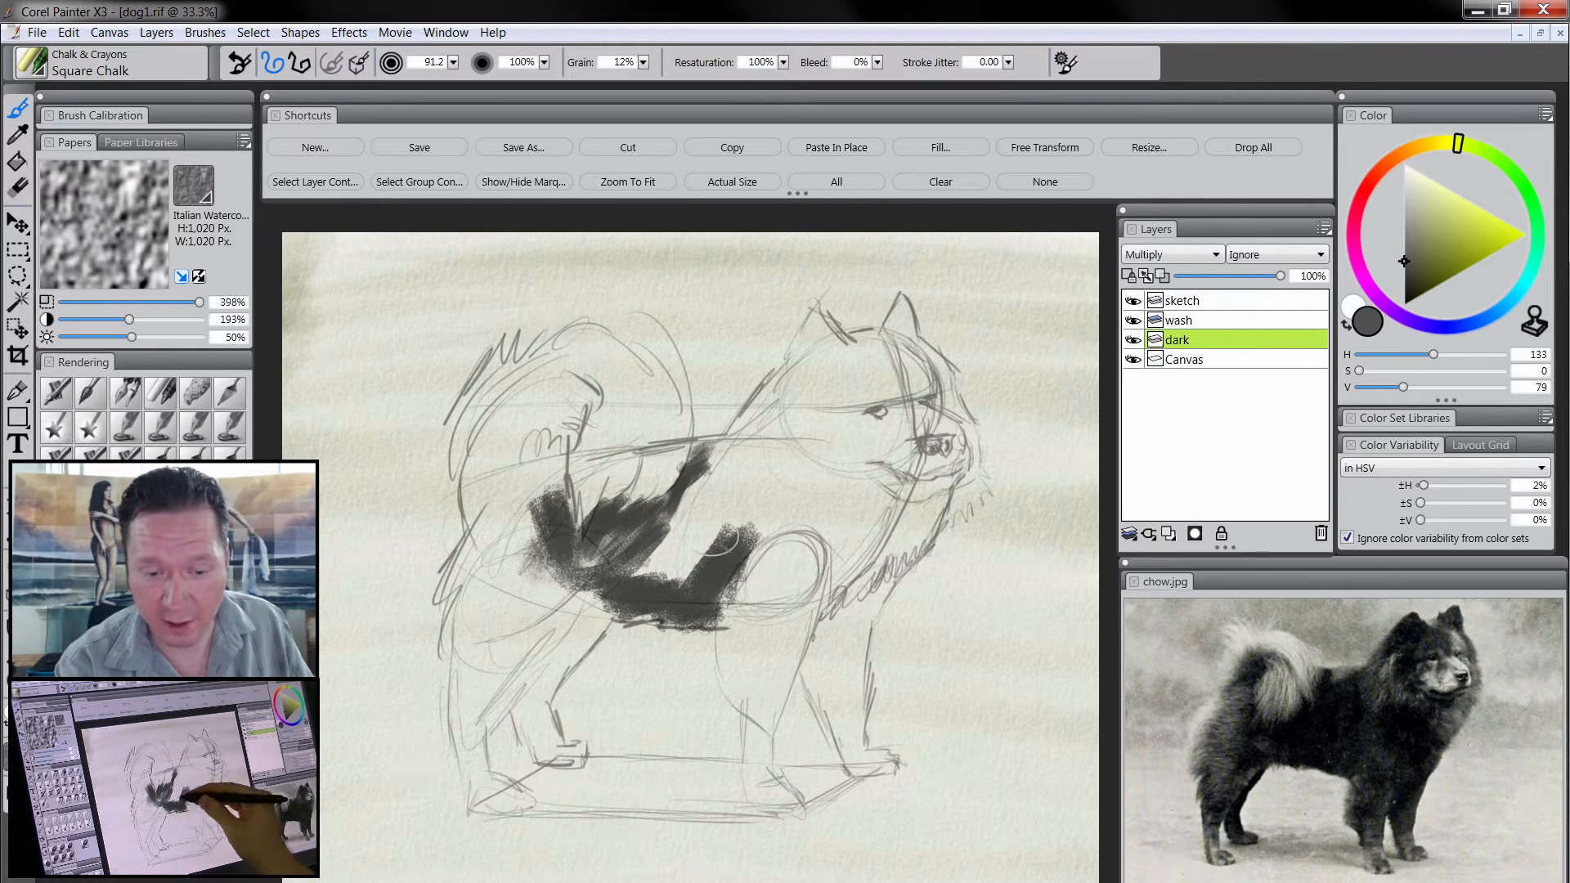
mouse_move(716, 543)
mouse_down()
mouse_move(670, 538)
mouse_move(700, 564)
mouse_move(677, 515)
mouse_move(717, 469)
mouse_up()
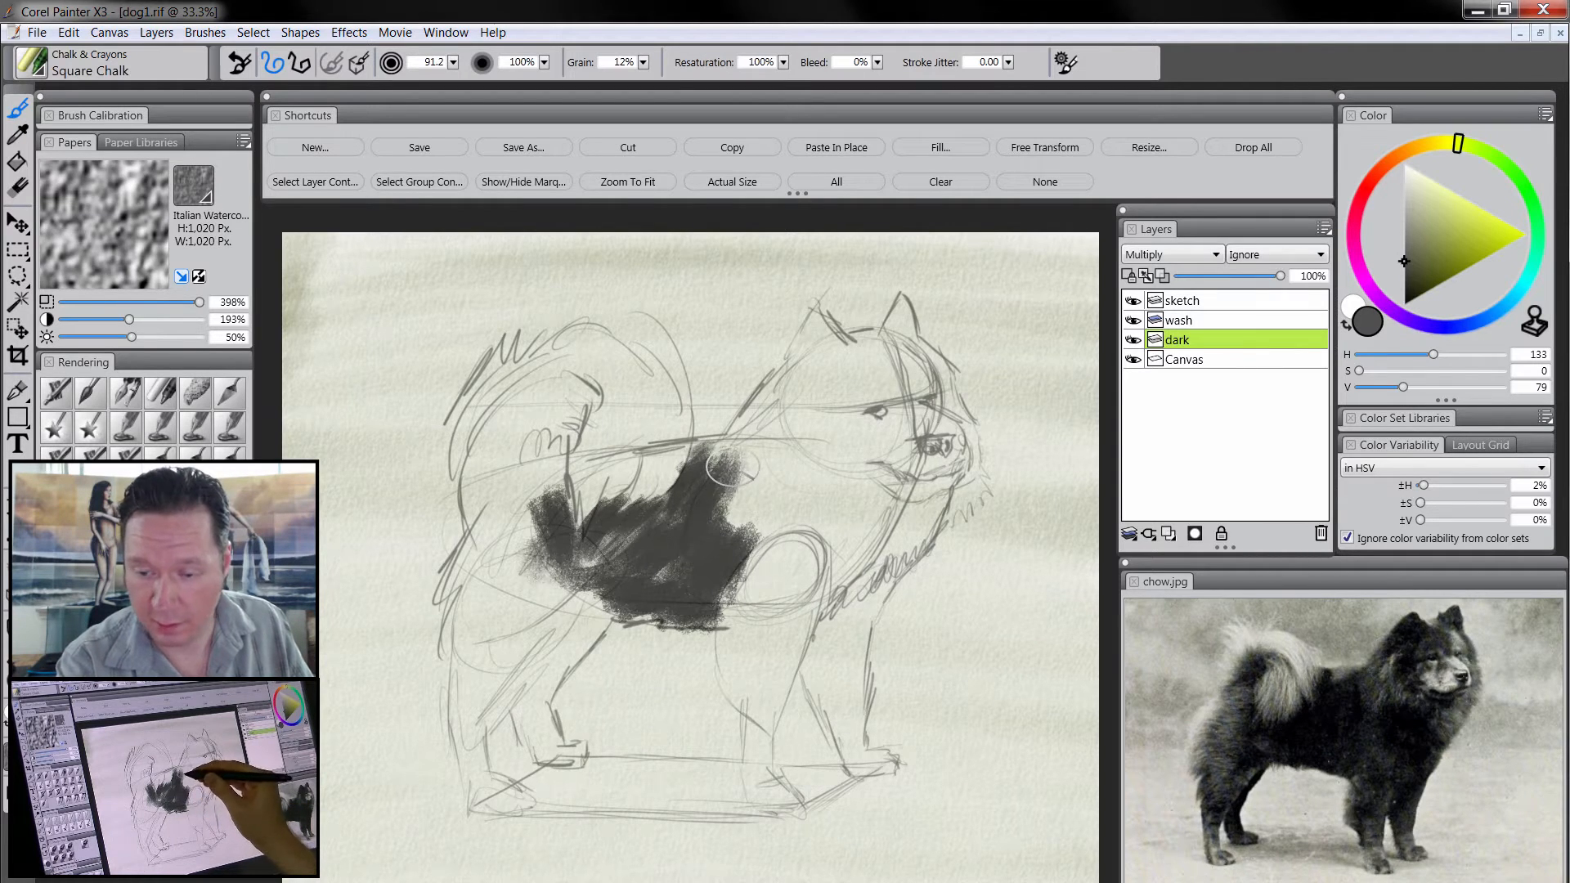
- Shade the ears and cheek, and darken the eyes, nose and mouth using a smaller brush, down to size 18
key([)
mouse_move(806, 357)
mouse_down()
mouse_move(794, 339)
mouse_move(813, 313)
mouse_move(835, 327)
mouse_move(792, 409)
mouse_move(822, 405)
mouse_move(815, 459)
mouse_move(872, 474)
mouse_move(939, 456)
mouse_up()
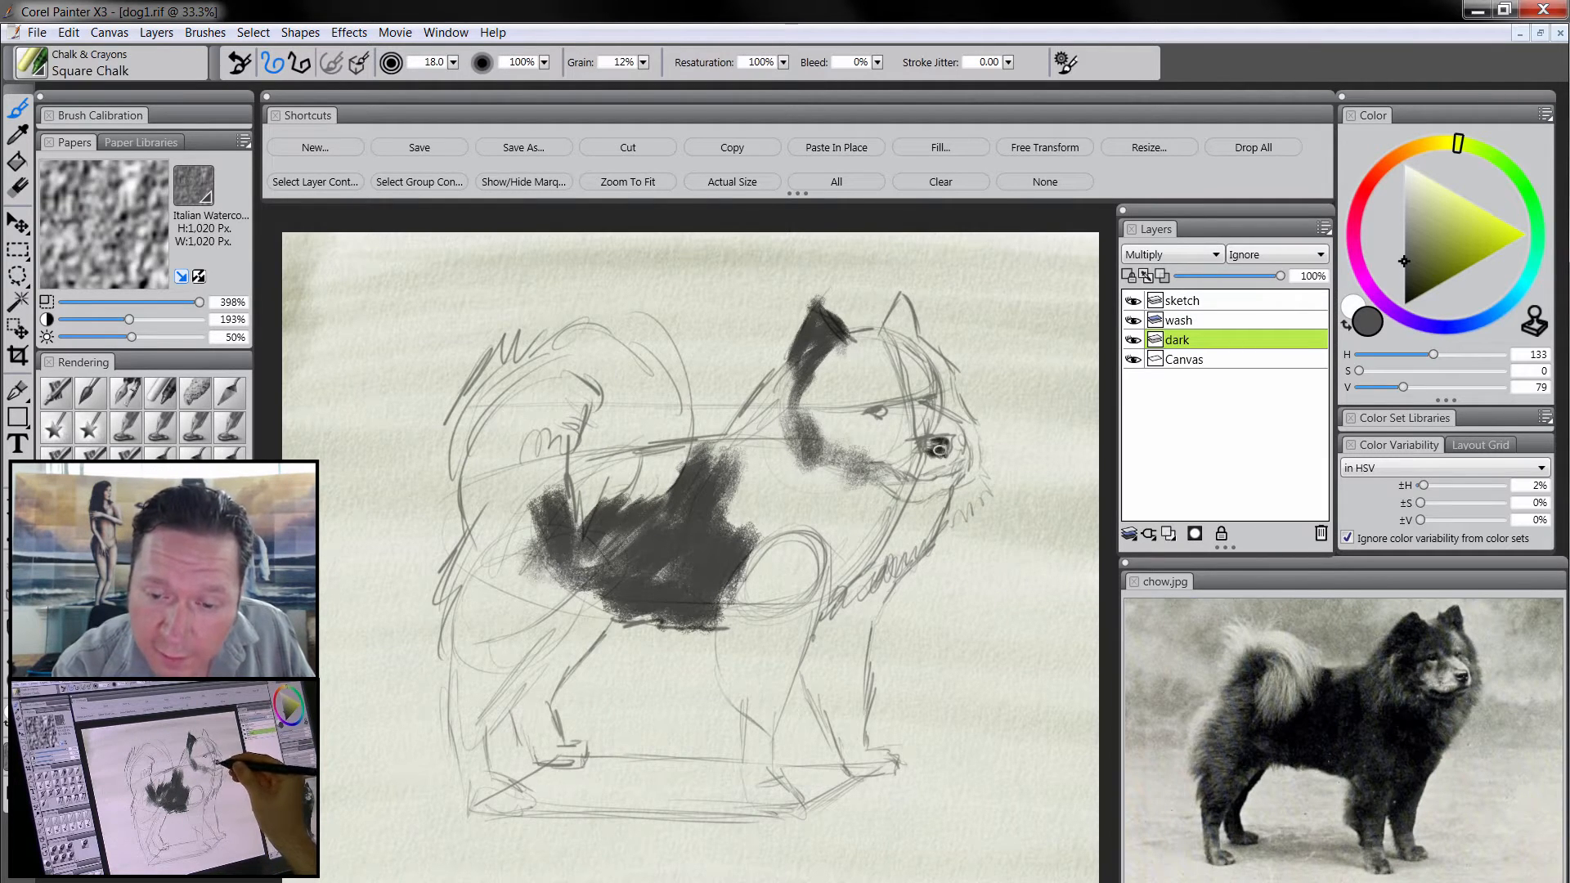
drag(949, 444, 953, 447)
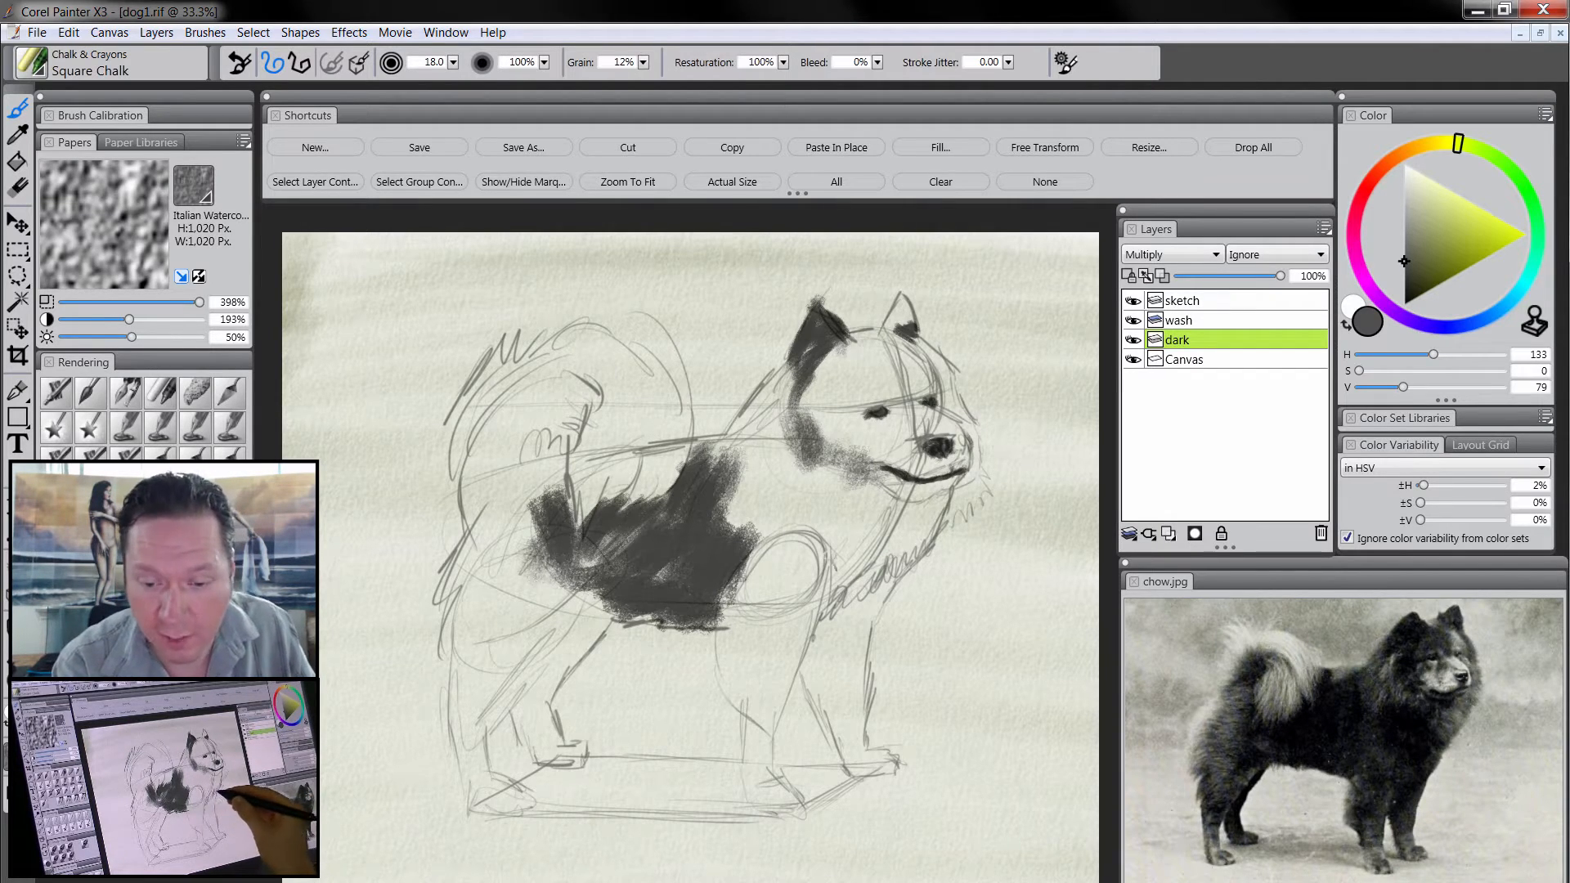
- Darken the chin line, then block in the chest, shoulder and far foreleg, enlarging the brush to 81.2
mouse_move(898, 589)
ctrl+alt+mouse_down()
mouse_move(834, 580)
mouse_move(835, 598)
mouse_move(858, 582)
mouse_move(824, 552)
mouse_move(803, 564)
mouse_move(833, 534)
mouse_move(854, 576)
mouse_move(886, 558)
mouse_move(859, 547)
mouse_move(903, 540)
mouse_move(904, 563)
mouse_move(915, 503)
mouse_move(944, 495)
mouse_move(907, 503)
ctrl+alt+mouse_up()
key(bracketleft)
key(bracketleft)
key(bracketleft)
key(bracketleft)
key(bracketleft)
key(bracketleft)
key(bracketright)
key(bracketright)
key(bracketright)
key(bracketright)
key(bracketright)
key(bracketright)
key(bracketright)
key(bracketright)
key(bracketright)
mouse_move(850, 650)
mouse_down()
mouse_move(838, 709)
mouse_move(846, 668)
mouse_move(839, 723)
mouse_up()
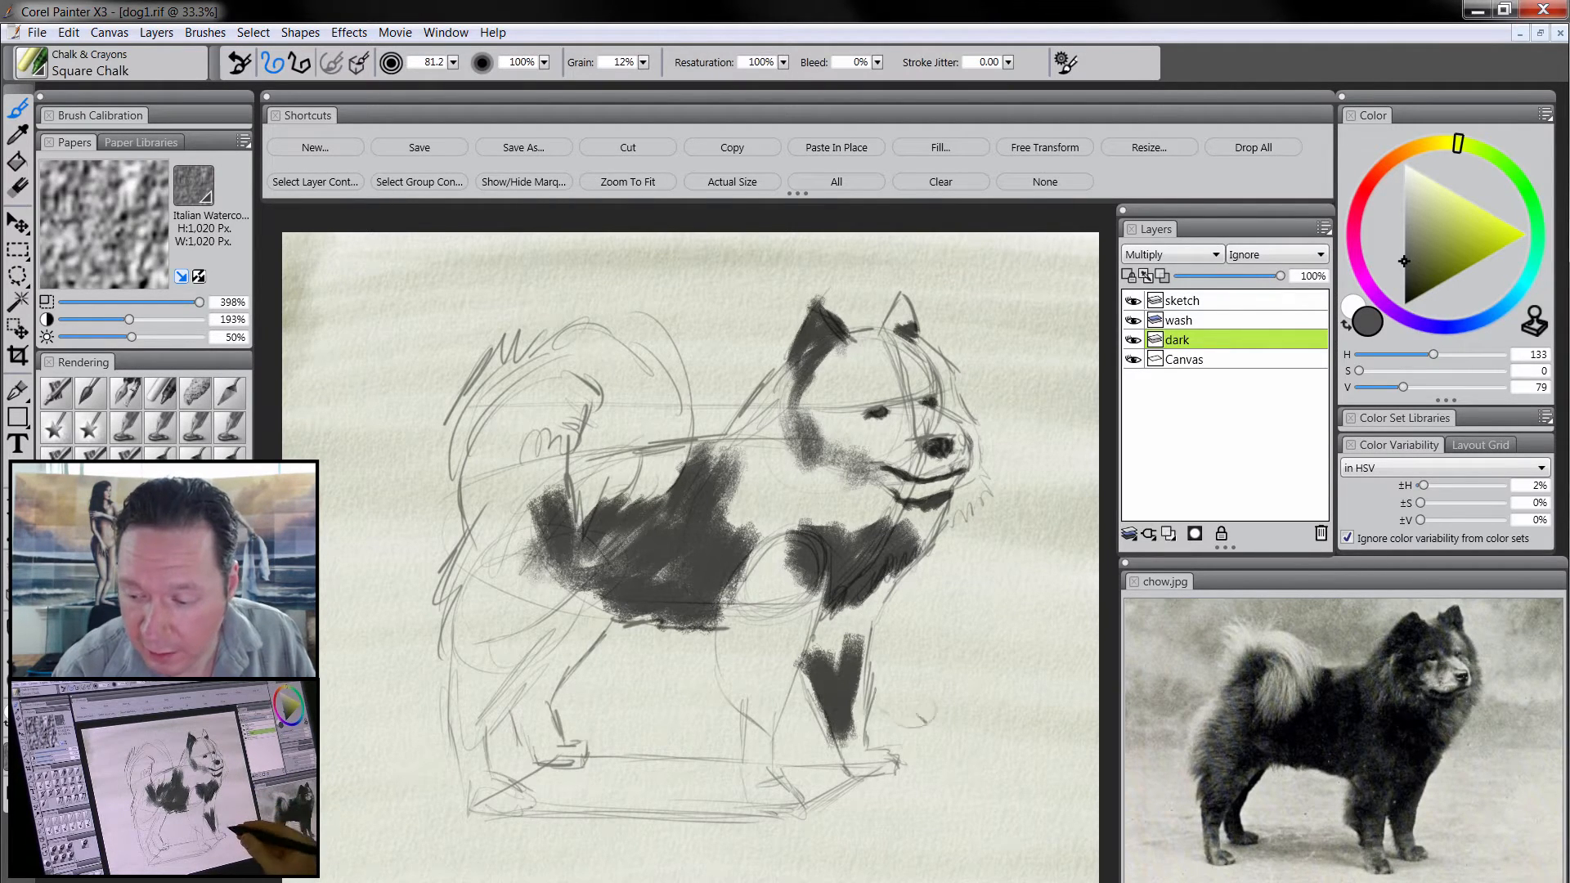
- Reduce the brush size to 15.3 and add small dark toe marks on the front paws
key(bracketleft)
key(bracketleft)
key(bracketleft)
key(bracketleft)
key(bracketleft)
key(bracketleft)
key(bracketleft)
key(bracketleft)
key(bracketleft)
key(bracketleft)
key(bracketleft)
key(bracketleft)
key(bracketleft)
drag(790, 801, 795, 815)
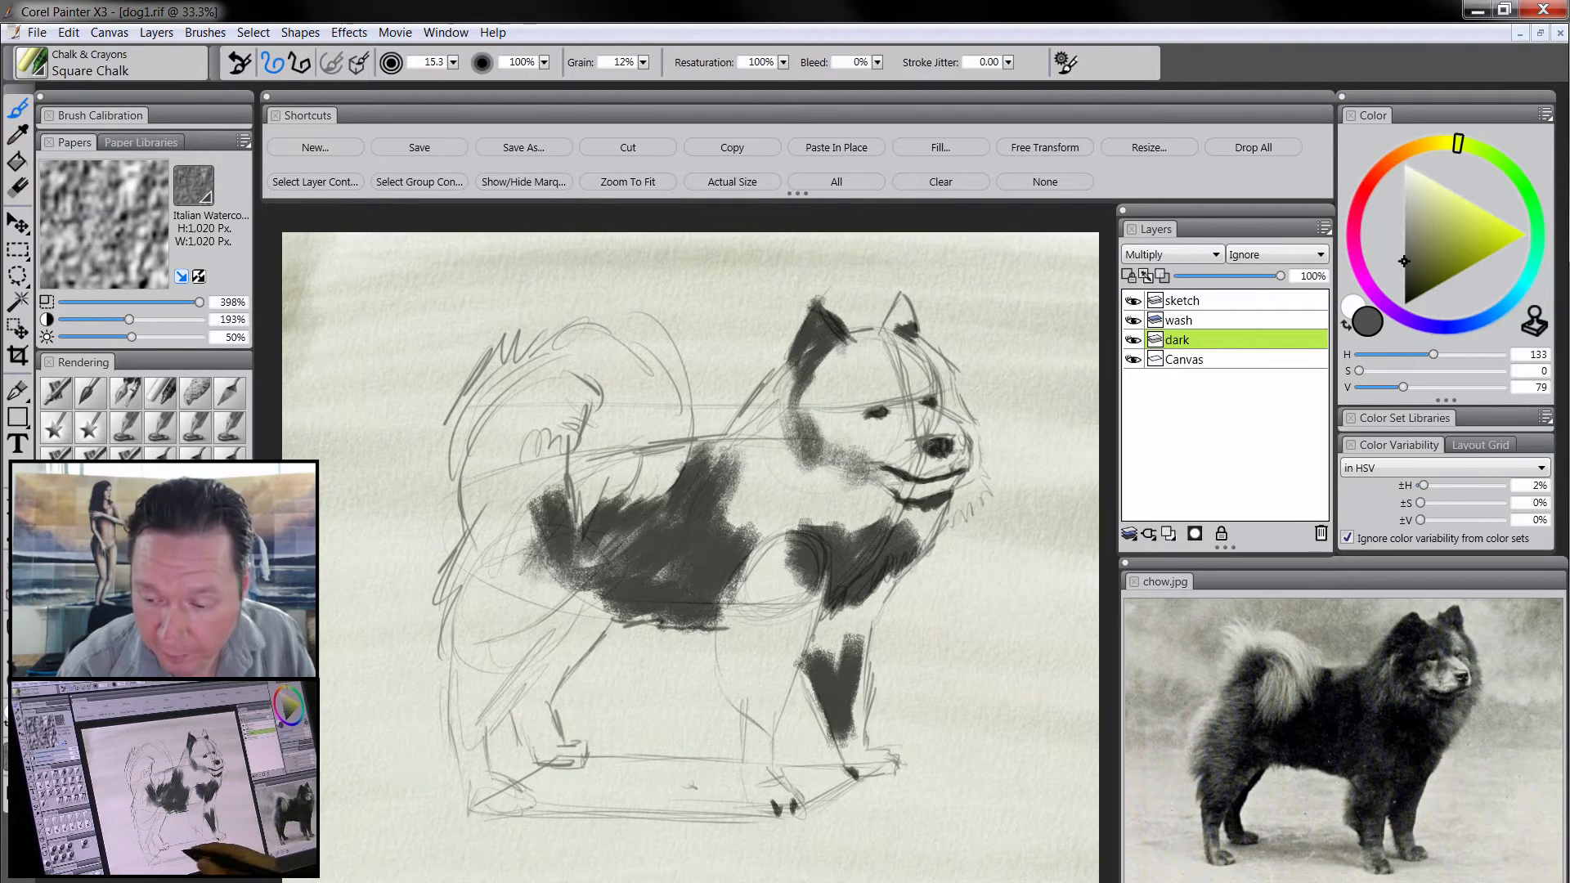
- Paint the far hind leg and its paw in dark grey with a brush size of 27
key(bracketright)
key(bracketright)
key(bracketright)
key(bracketright)
mouse_move(515, 705)
mouse_down()
mouse_move(520, 730)
mouse_move(546, 664)
mouse_move(601, 628)
mouse_move(547, 675)
mouse_move(534, 715)
mouse_move(547, 709)
mouse_move(564, 747)
mouse_up()
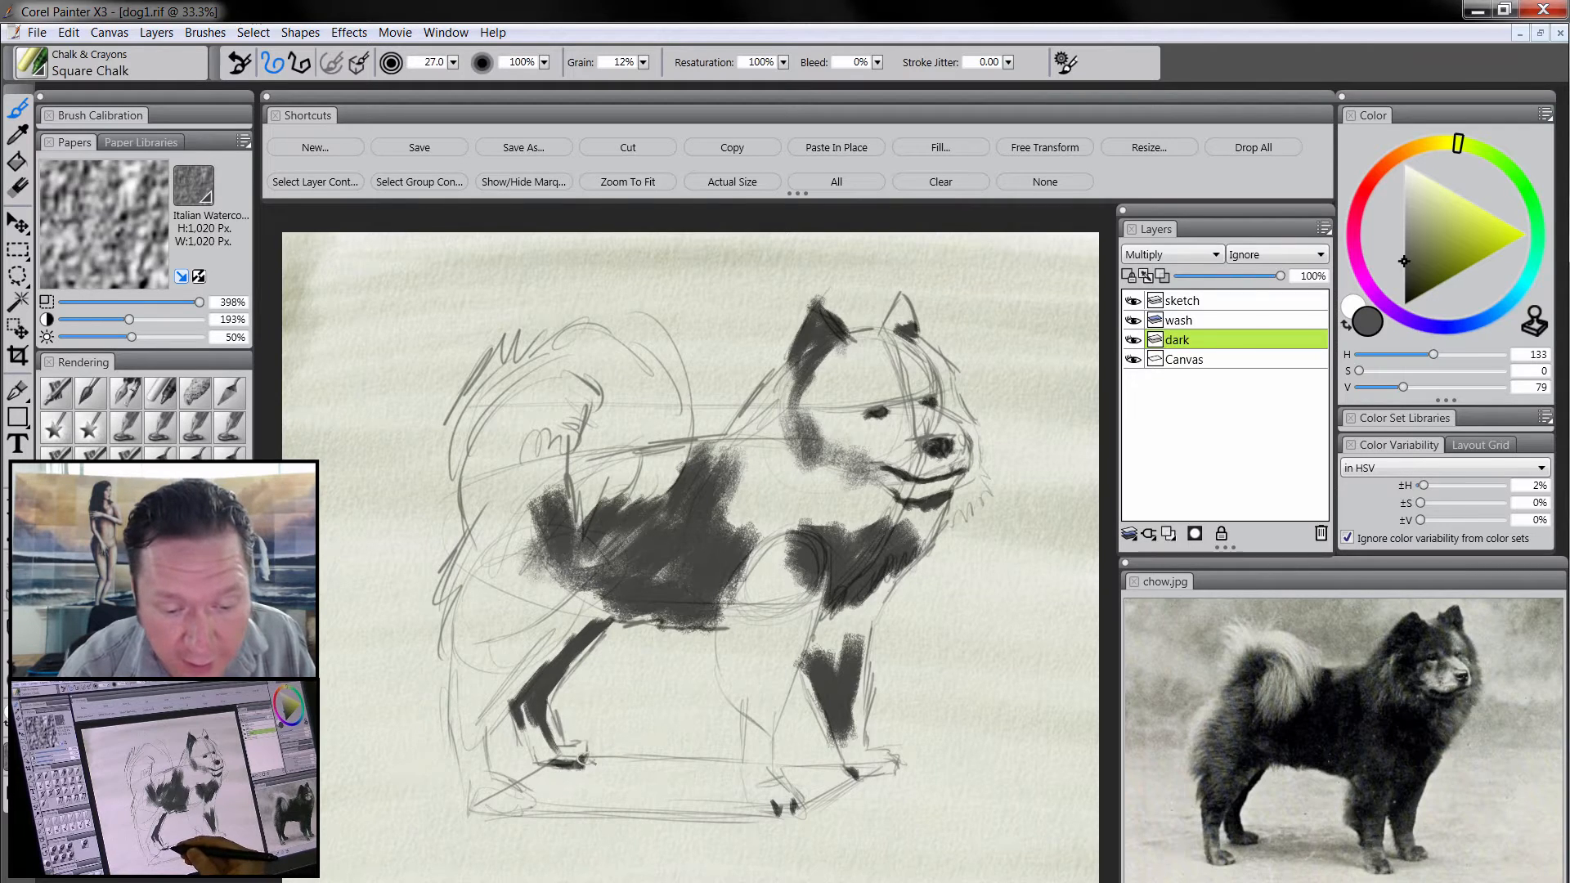
drag(553, 733, 523, 708)
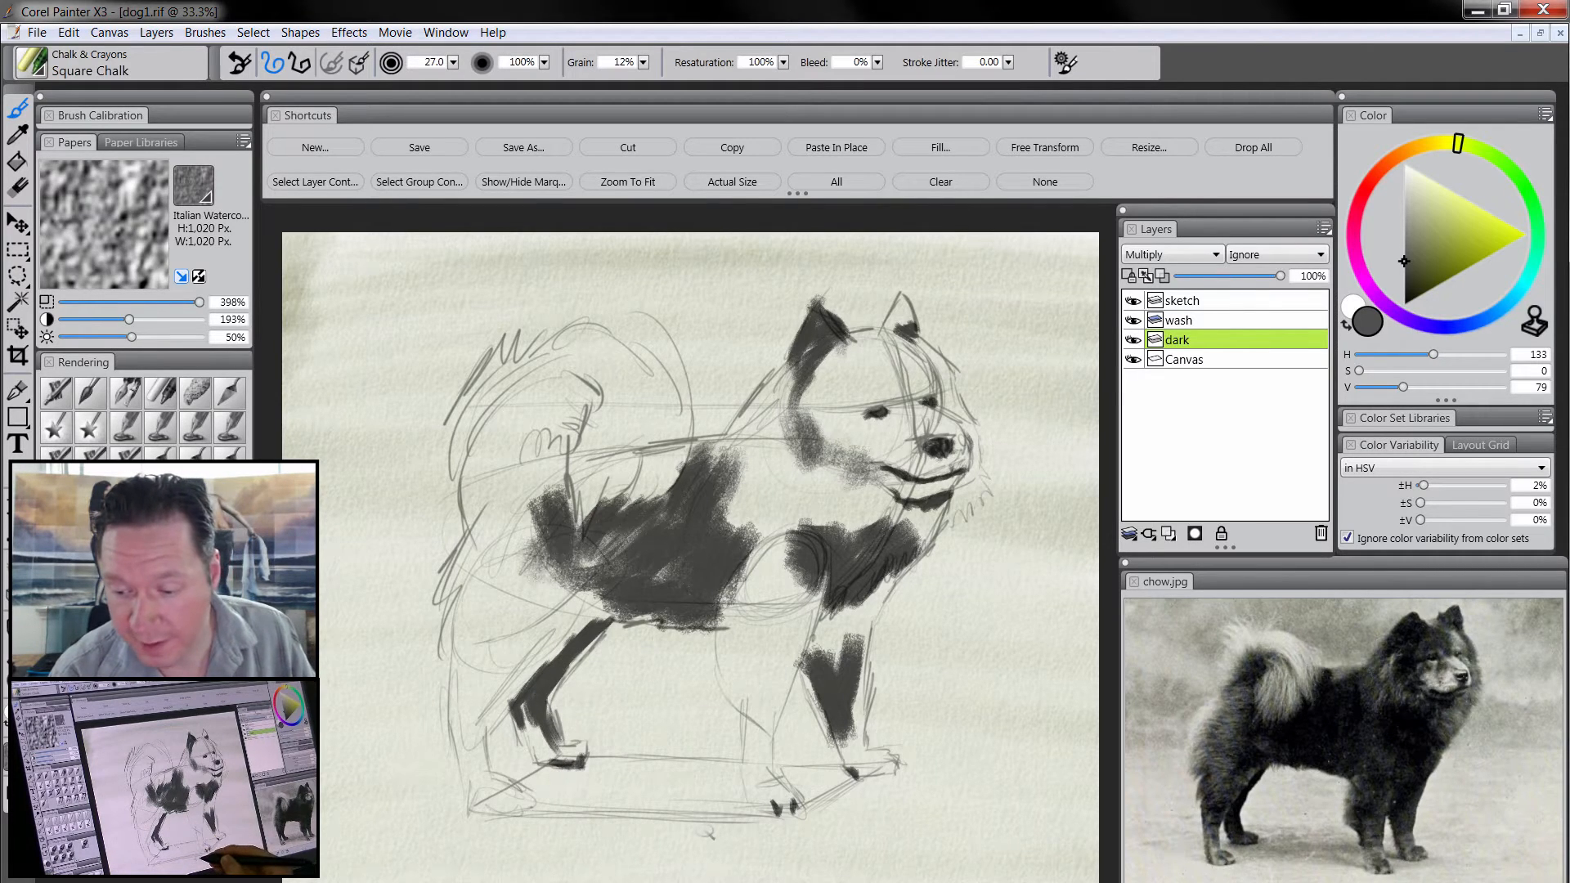
- Fill the gaps in the dark body patch with a 72.1 brush and add fur strokes along its upper edge at size 27
mouse_move(578, 637)
mouse_down()
mouse_move(626, 613)
mouse_move(702, 620)
mouse_up()
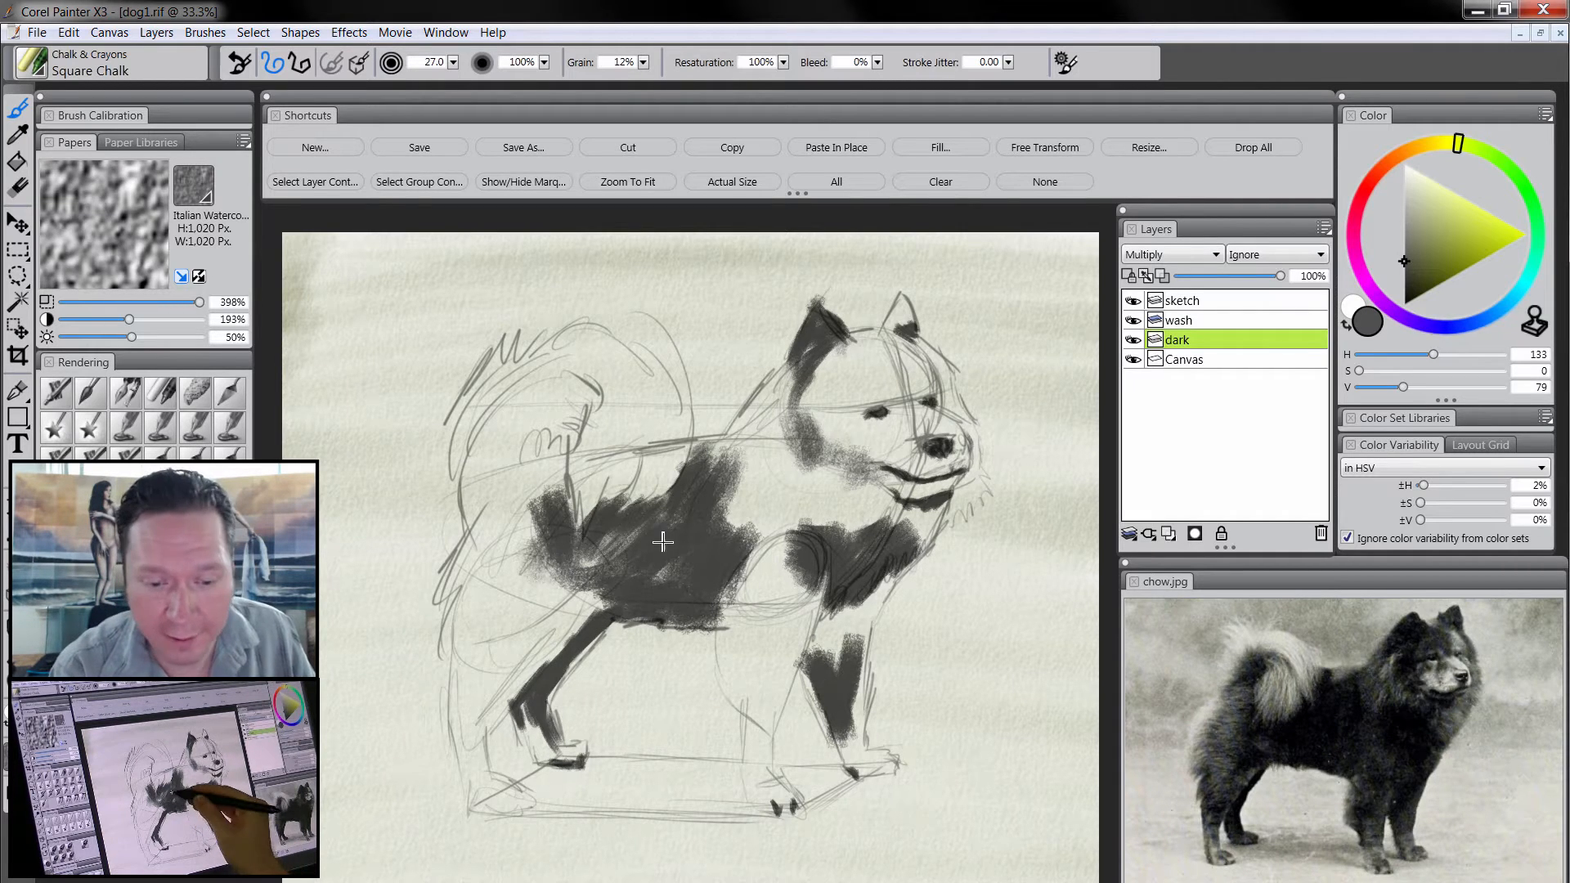
key(])
mouse_move(599, 553)
mouse_down()
mouse_move(651, 554)
mouse_move(615, 539)
mouse_move(595, 560)
mouse_move(562, 550)
mouse_move(585, 540)
mouse_move(662, 575)
mouse_move(679, 565)
mouse_move(628, 574)
mouse_move(704, 535)
mouse_up()
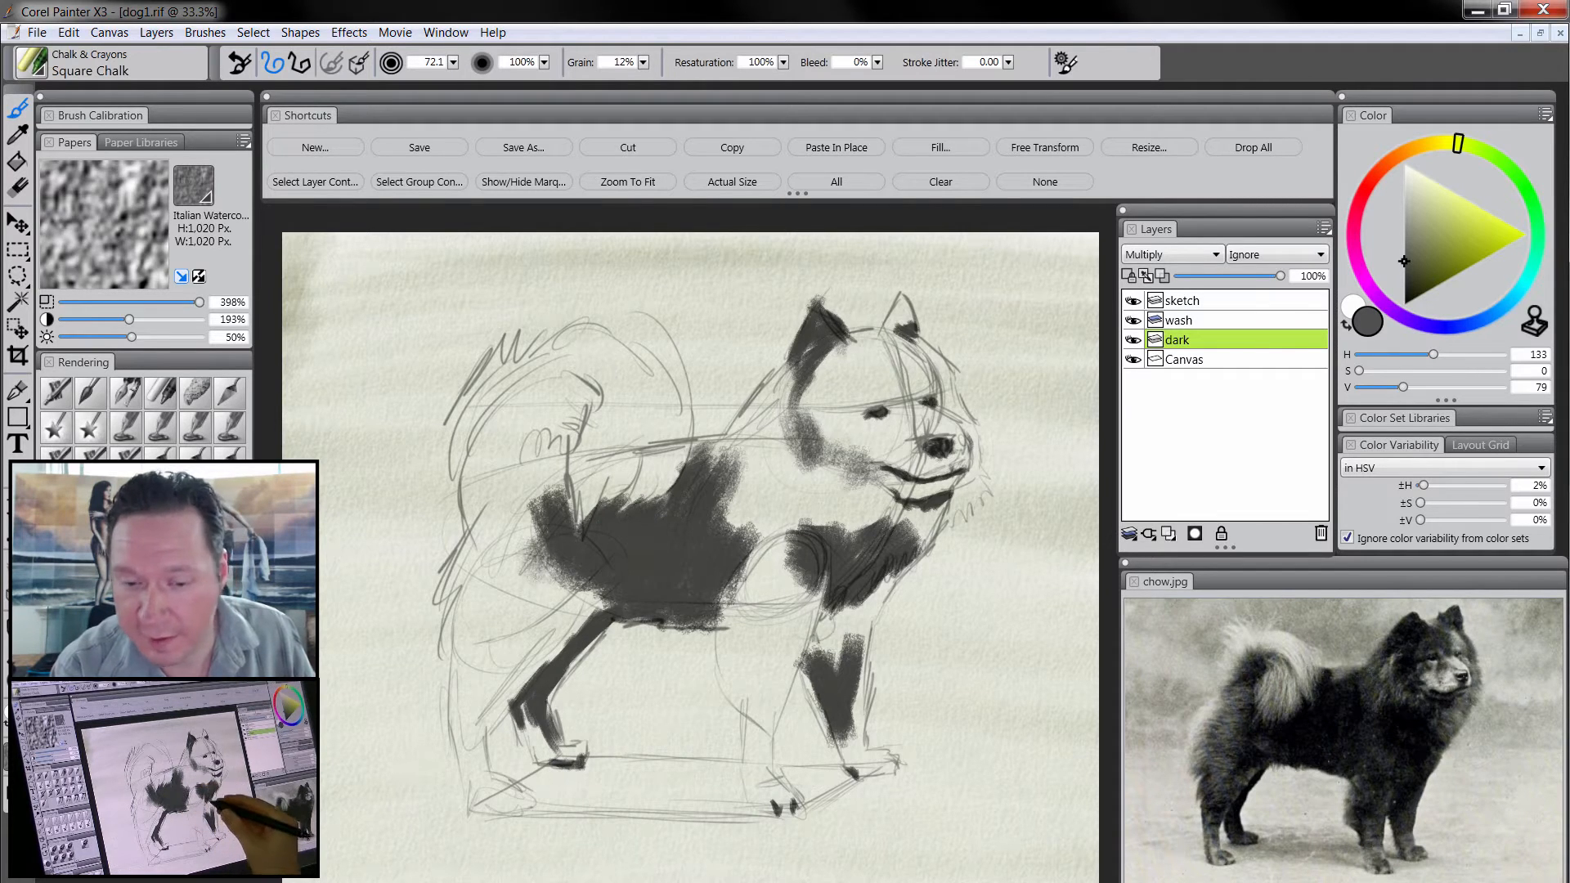
key(bracketleft)
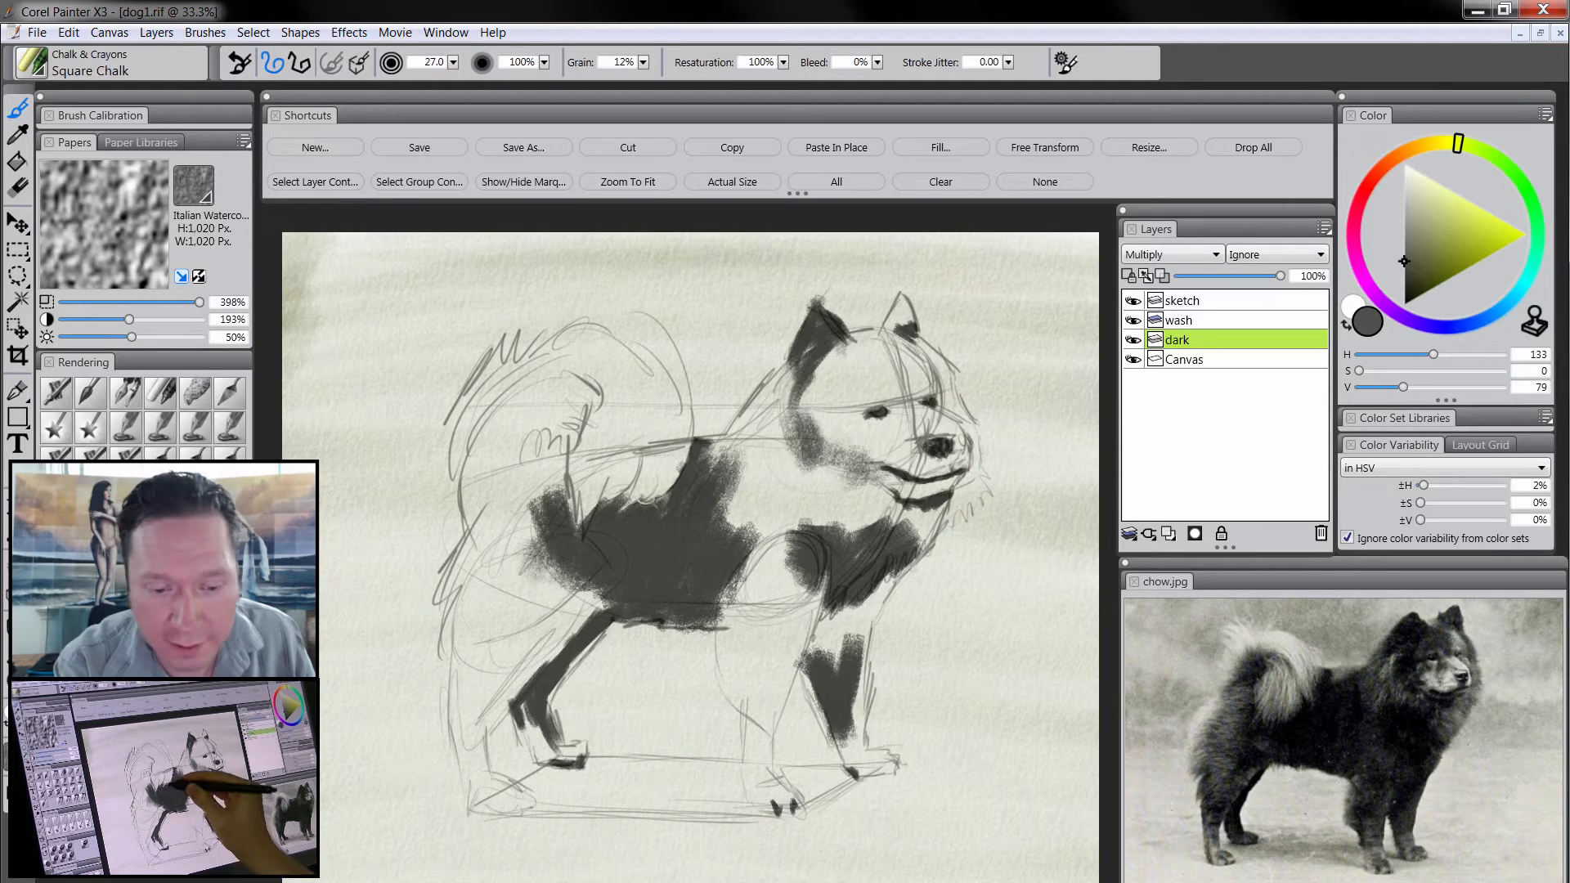
mouse_move(625, 505)
mouse_down()
mouse_move(639, 473)
mouse_move(650, 507)
mouse_up()
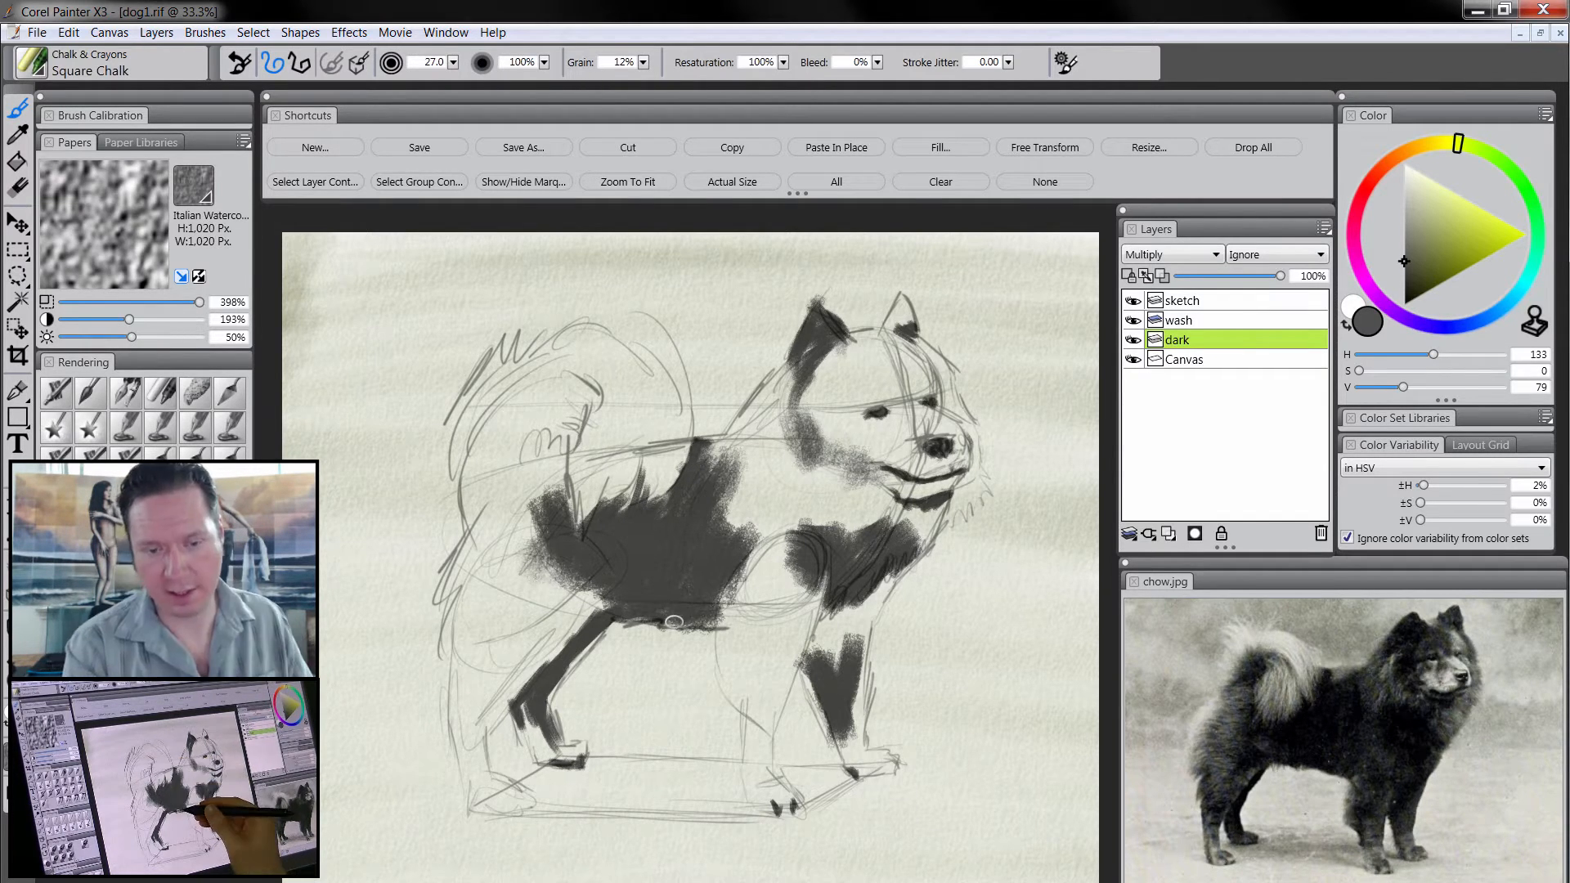
- Add dark grey chalk strokes to the base of the tail and the rear edge of the near hind leg
mouse_move(576, 460)
mouse_down()
mouse_move(566, 419)
mouse_move(592, 394)
mouse_move(550, 453)
mouse_move(586, 413)
mouse_move(564, 446)
mouse_up()
drag(908, 810, 911, 813)
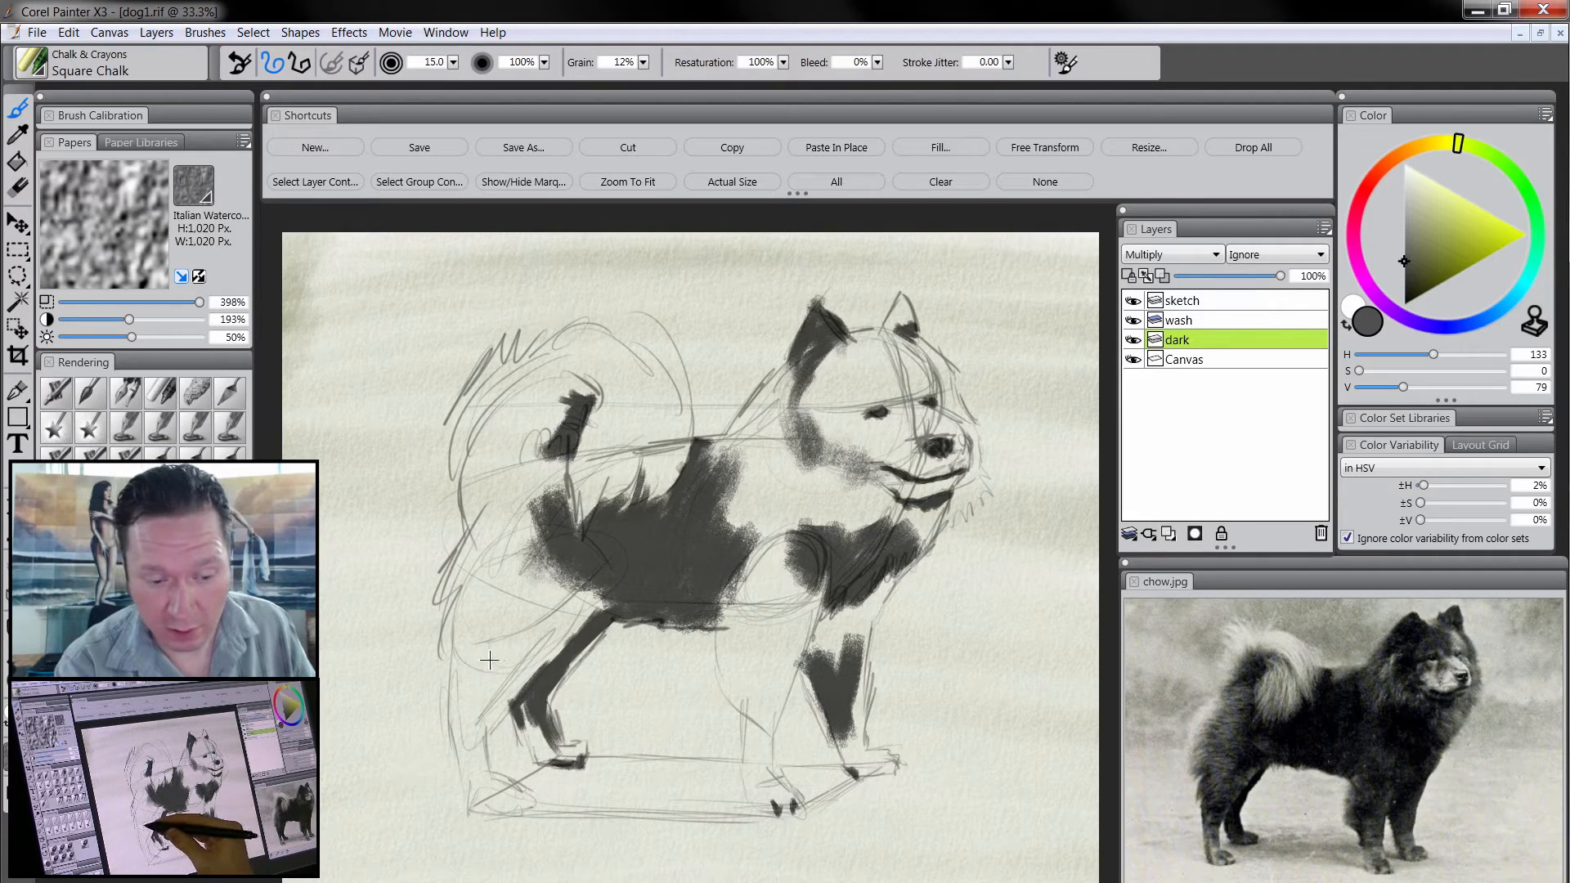
mouse_move(462, 645)
mouse_down()
mouse_move(459, 696)
mouse_move(497, 722)
mouse_up()
drag(466, 684, 464, 749)
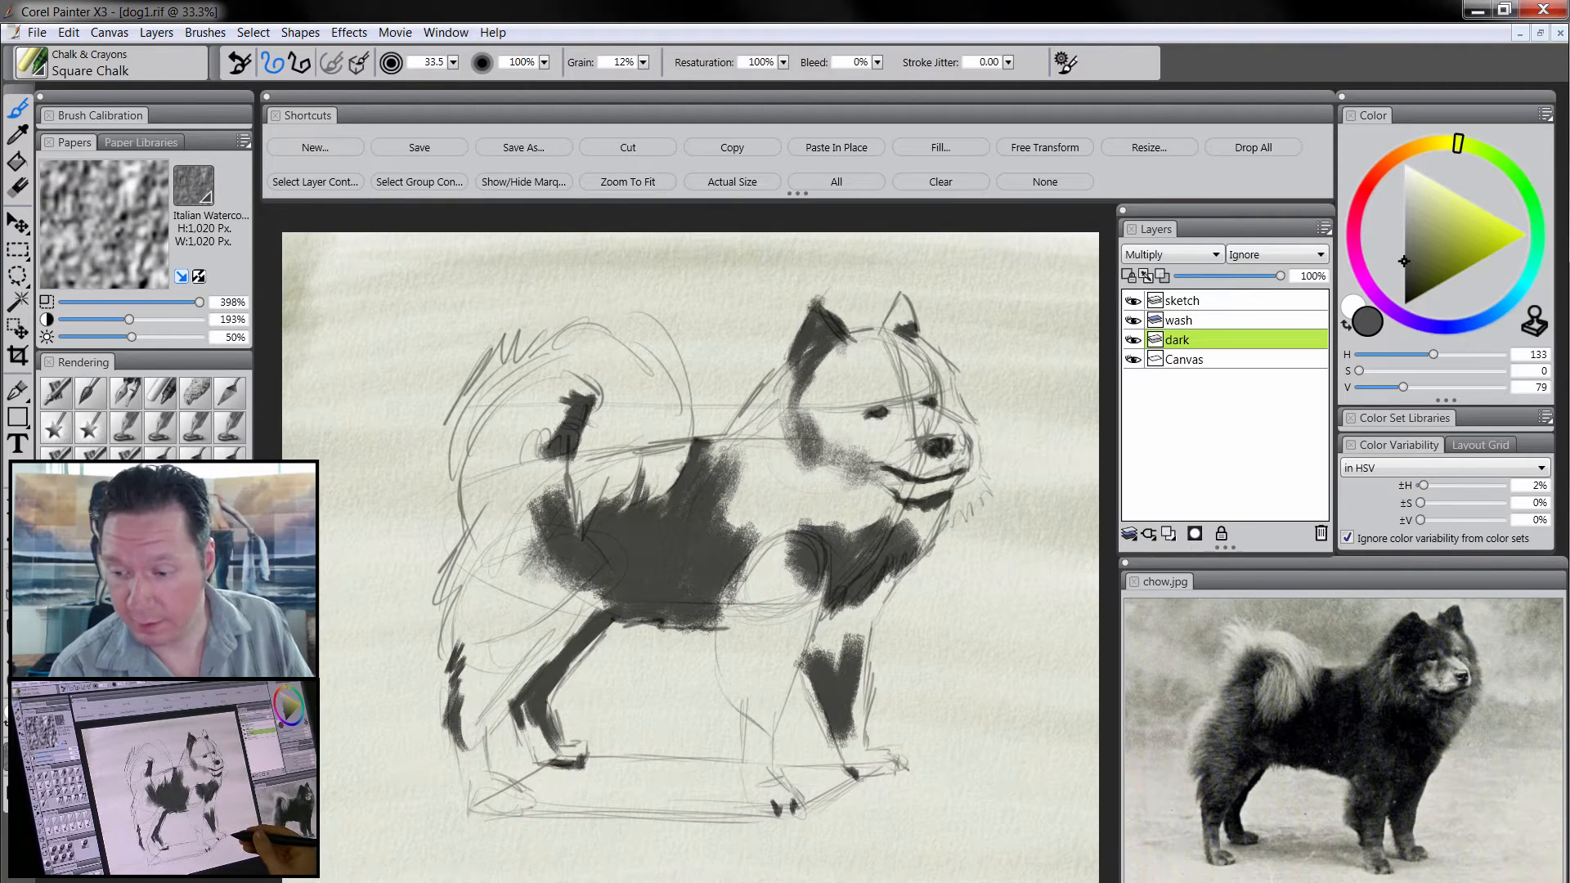
- Enlarge the brush to 47 and fill in the dark grey patch on the lower cheek beside the mouth
drag(854, 652, 852, 659)
drag(876, 471, 882, 475)
drag(859, 466, 826, 484)
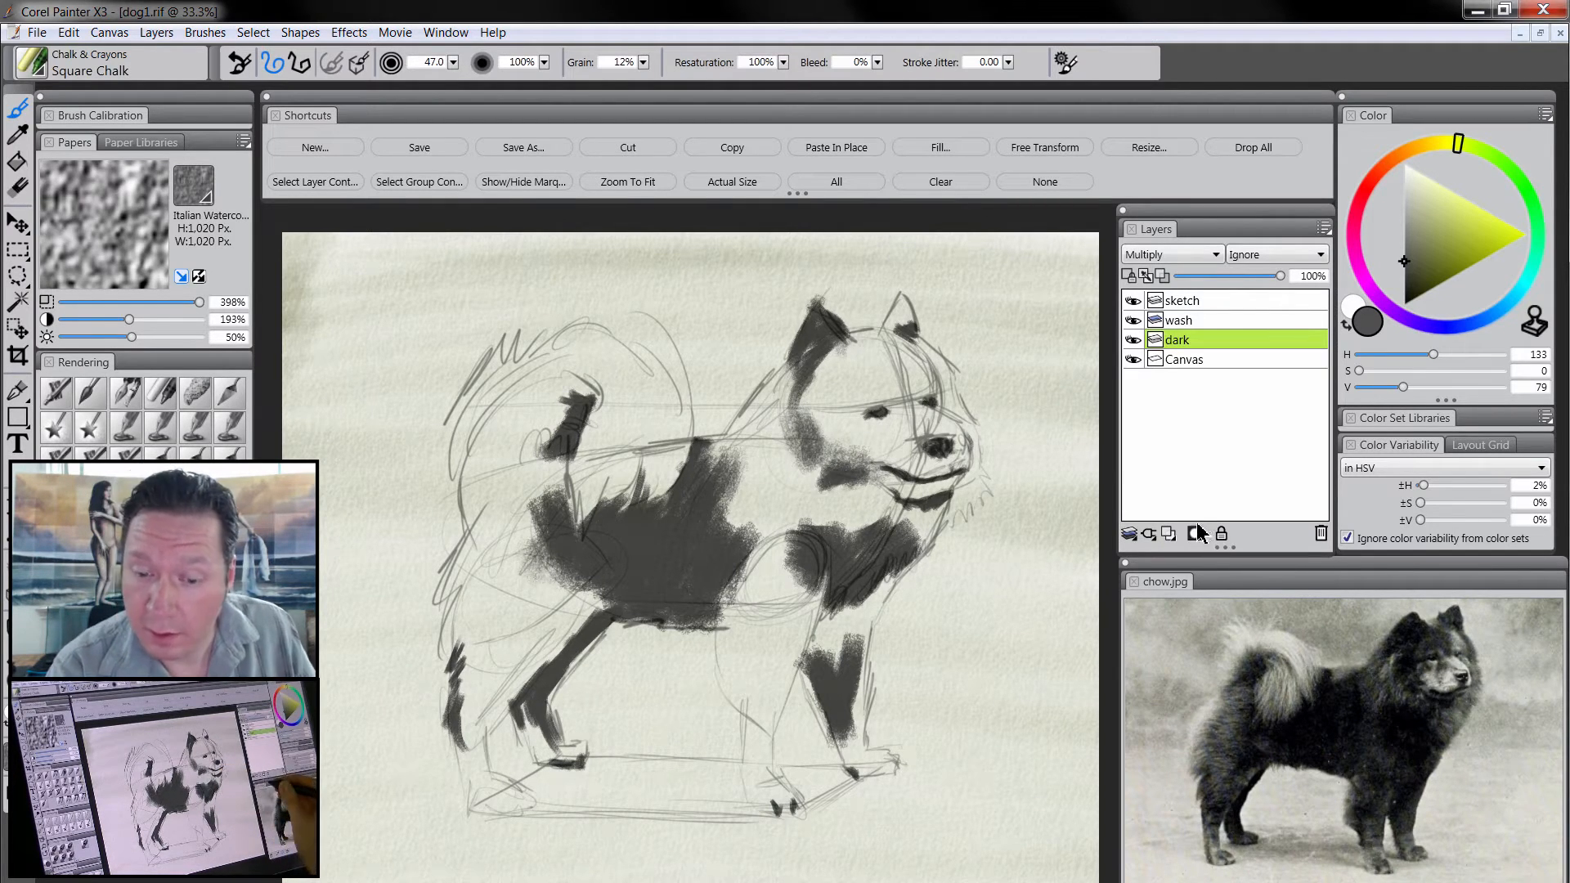
- Darken the paint colour to value 28 and deepen the shadows across the body patch and chest
drag(1416, 278, 1403, 296)
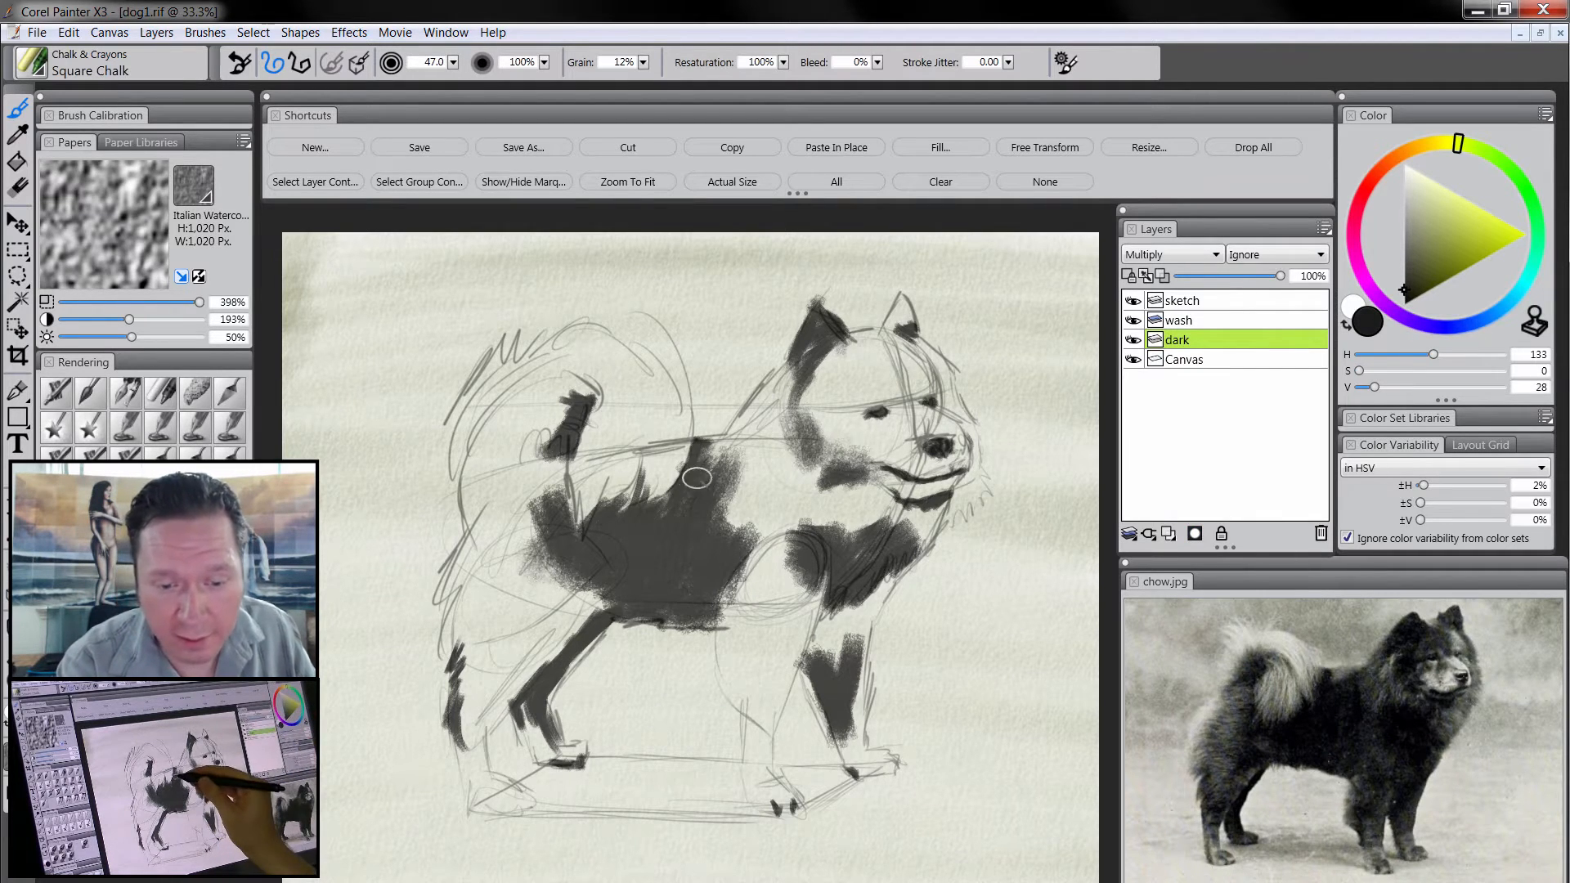
mouse_move(693, 464)
mouse_down()
mouse_move(657, 504)
mouse_move(704, 507)
mouse_move(702, 487)
mouse_move(633, 526)
mouse_move(618, 515)
mouse_move(630, 505)
mouse_move(608, 507)
mouse_move(661, 551)
mouse_move(548, 516)
mouse_move(597, 541)
mouse_move(635, 538)
mouse_move(632, 554)
mouse_move(688, 556)
mouse_move(616, 574)
mouse_move(664, 594)
mouse_move(685, 579)
mouse_move(631, 577)
mouse_move(705, 562)
mouse_move(631, 551)
mouse_move(629, 599)
mouse_move(884, 574)
mouse_move(819, 538)
mouse_move(828, 571)
mouse_move(812, 537)
mouse_move(836, 578)
mouse_move(844, 532)
mouse_move(841, 556)
mouse_move(888, 528)
mouse_move(886, 554)
mouse_move(904, 541)
mouse_move(838, 571)
mouse_move(848, 545)
mouse_move(842, 585)
mouse_move(873, 566)
mouse_move(828, 582)
mouse_up()
key(])
key([)
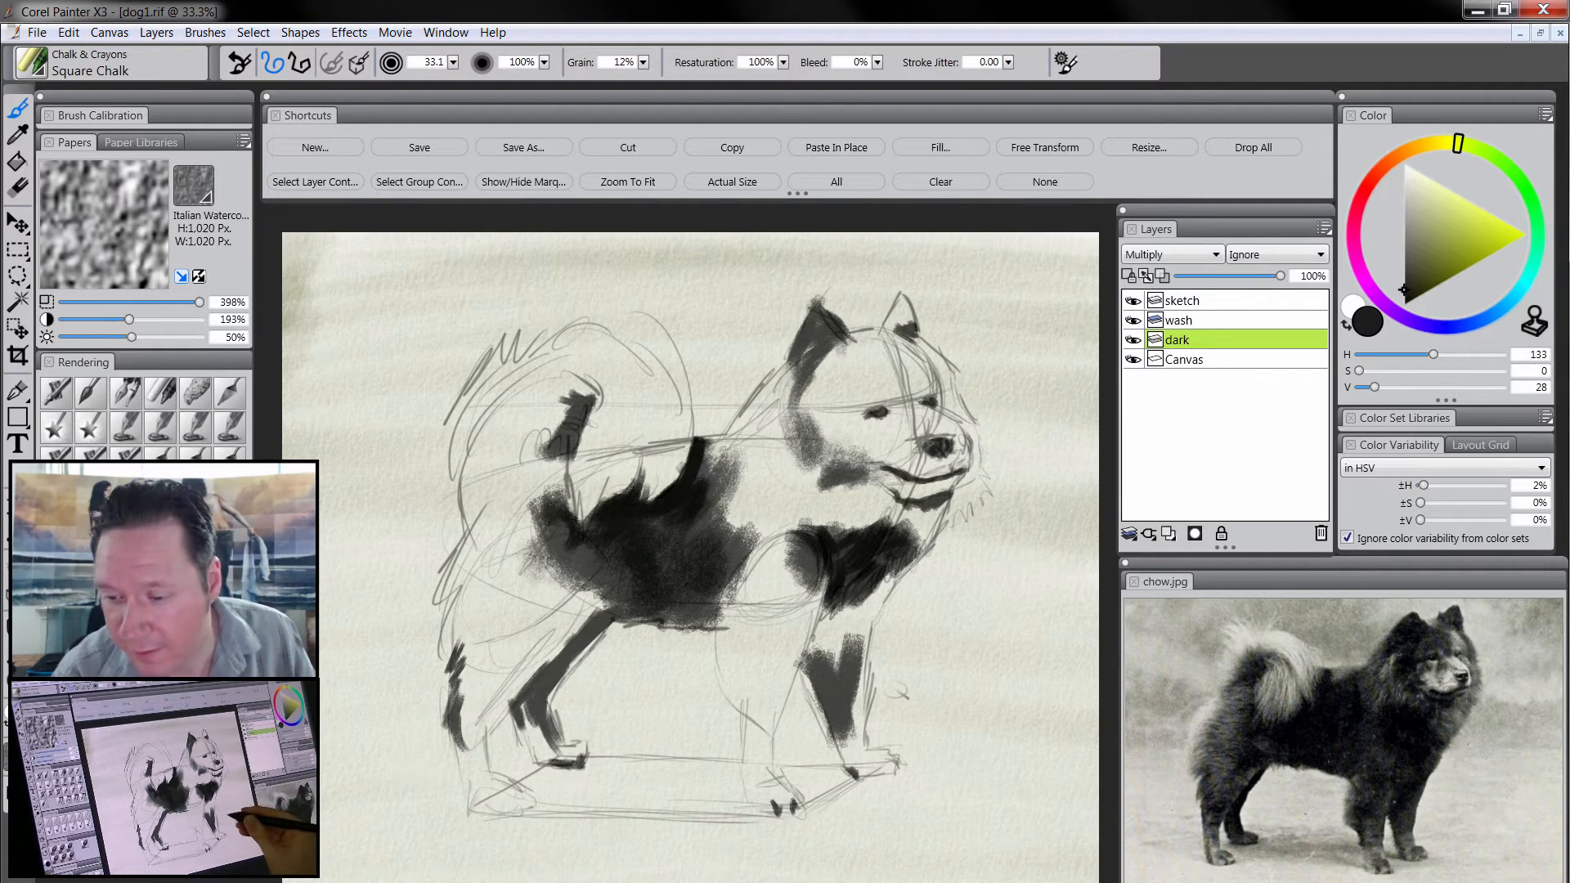
- Reinforce the eyes and chin with a 12.4 near-black brush, then deepen the near ear with a 27.7 brush
drag(926, 507, 932, 500)
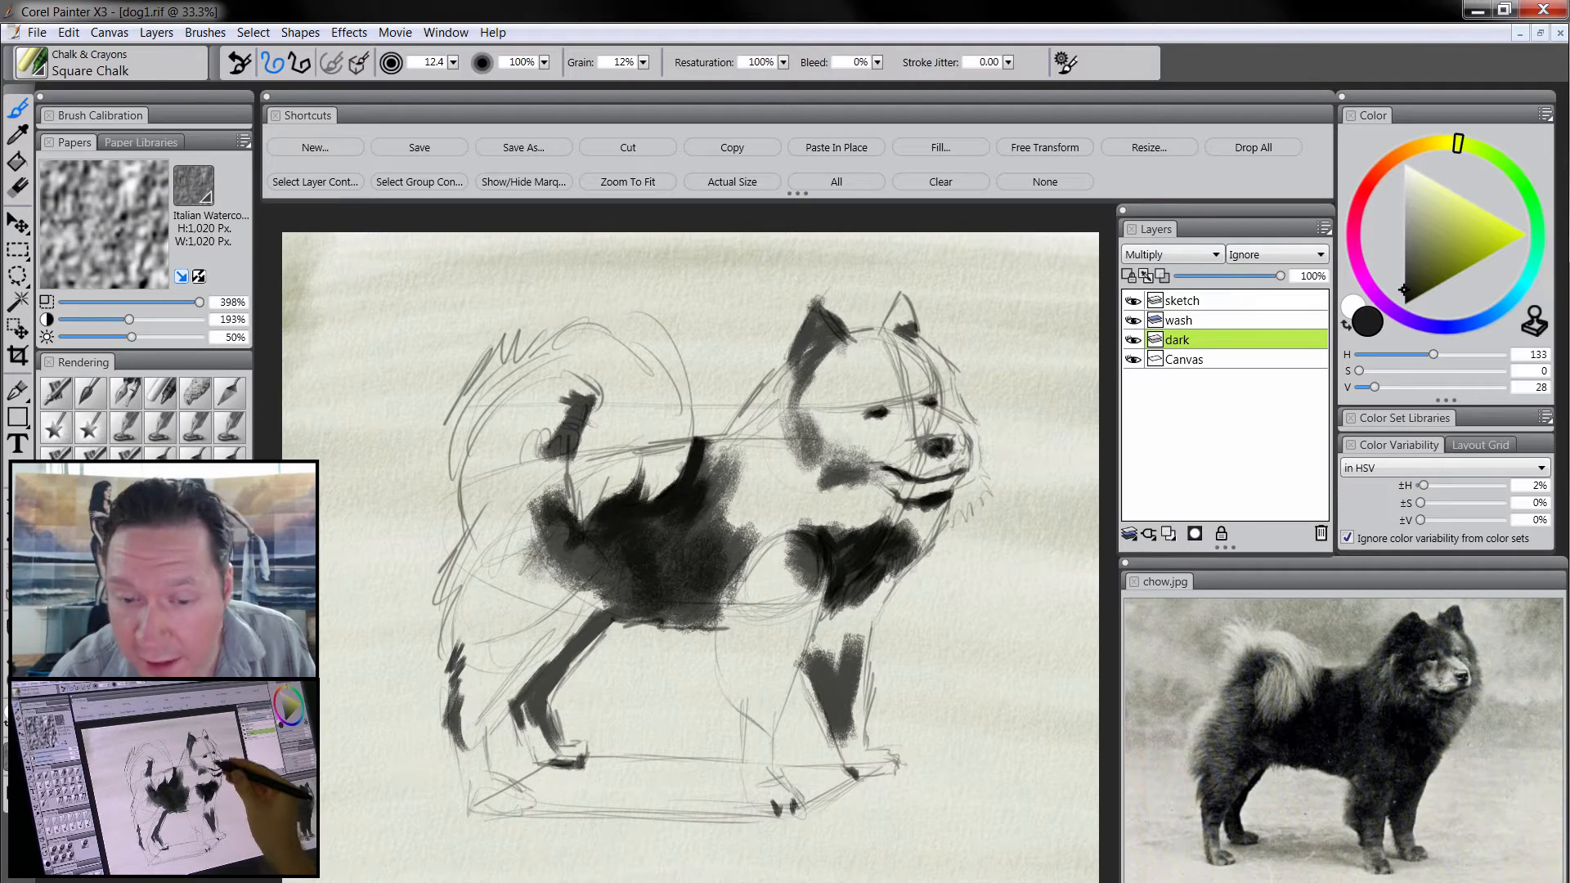
mouse_move(861, 382)
mouse_down()
mouse_move(816, 319)
mouse_move(800, 350)
mouse_move(828, 342)
mouse_move(821, 317)
mouse_move(793, 408)
mouse_up()
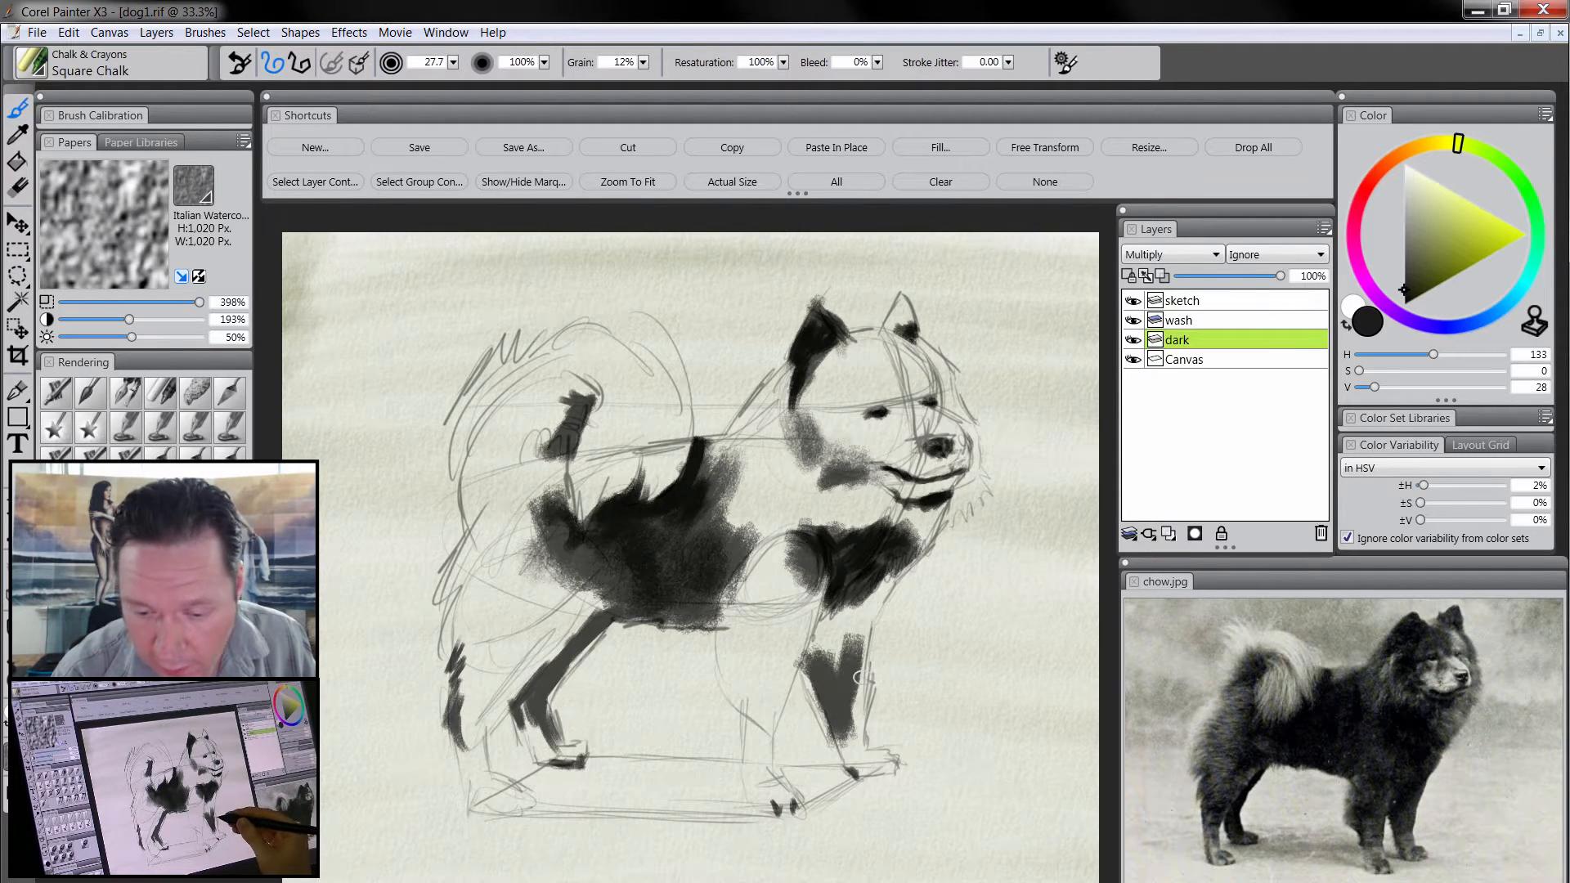
- Deepen the far foreleg, far hind leg, tail base and belly edge with near-black chalk
mouse_move(812, 677)
mouse_down()
mouse_move(838, 733)
mouse_move(824, 671)
mouse_move(846, 736)
mouse_up()
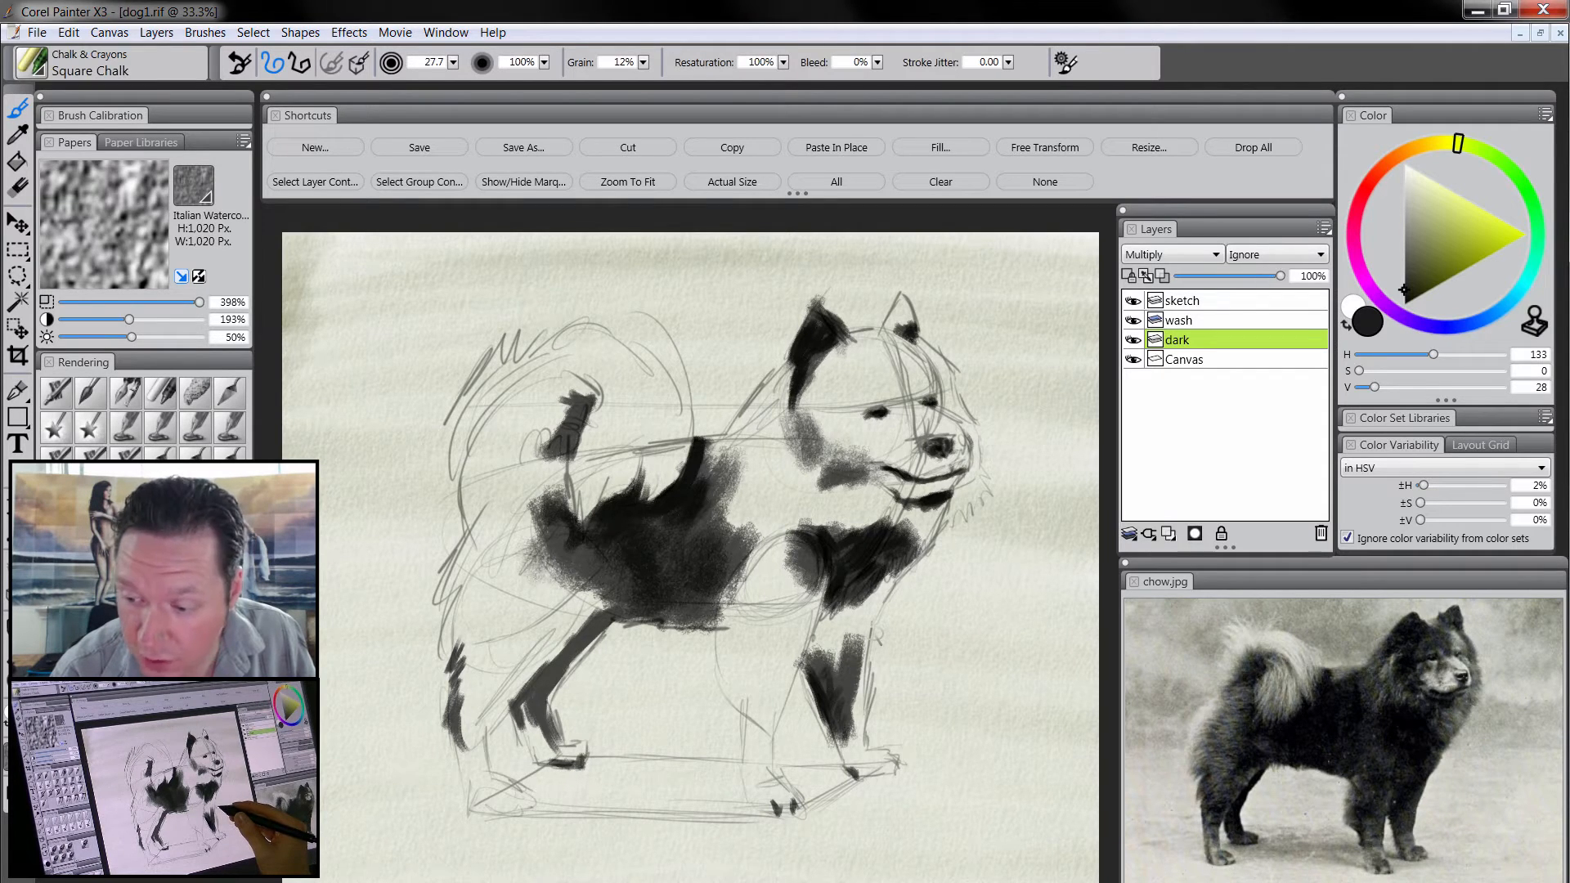
mouse_move(597, 620)
mouse_down()
mouse_move(528, 716)
mouse_move(612, 619)
mouse_up()
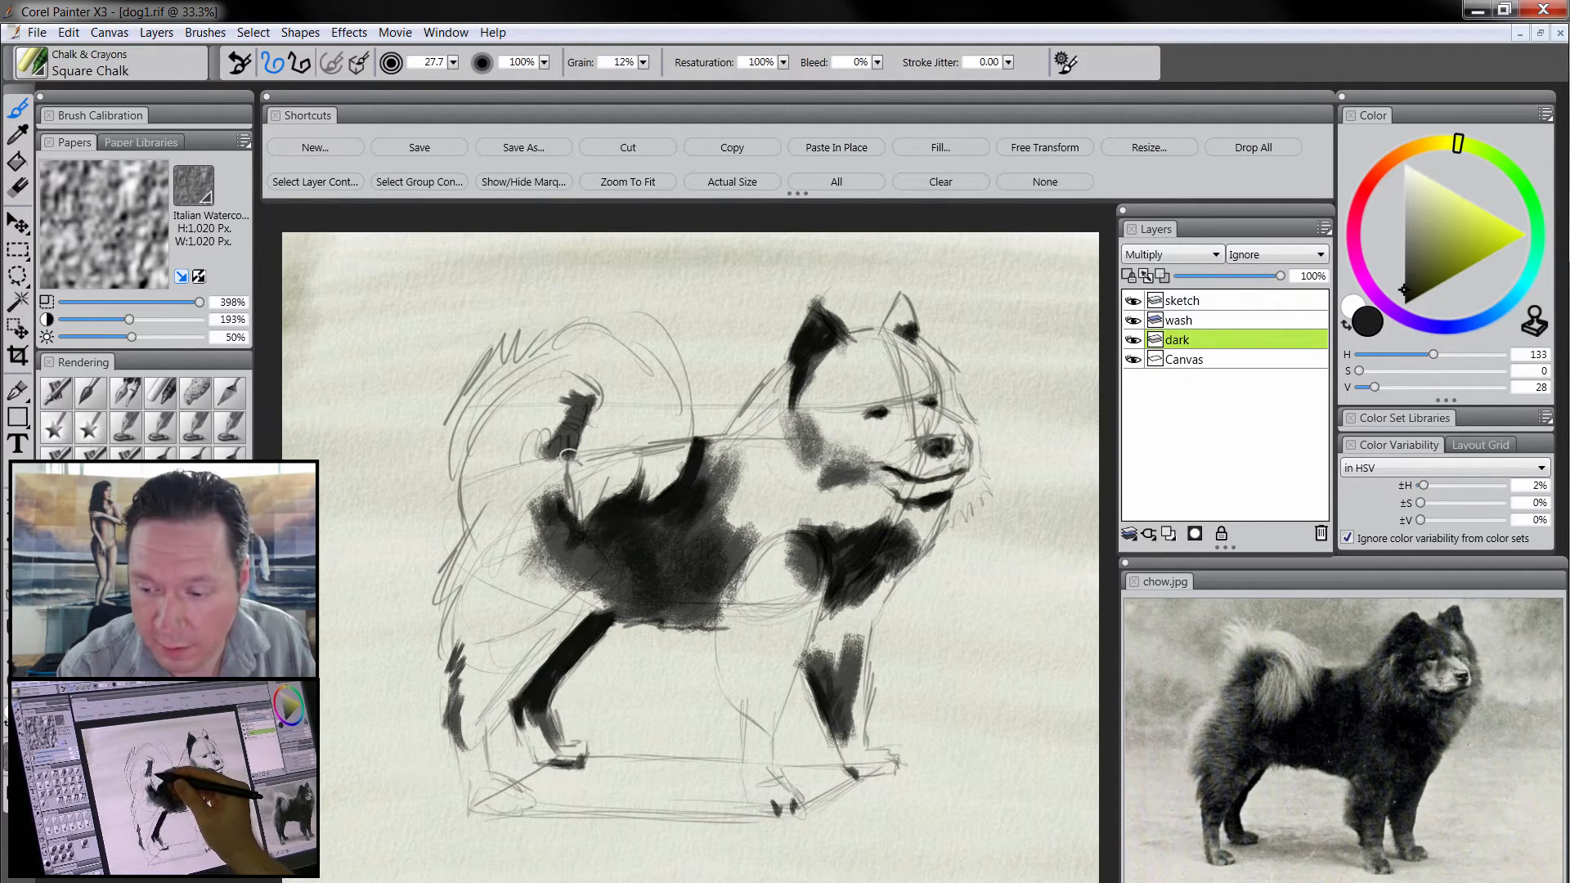
mouse_move(568, 452)
mouse_down()
mouse_move(585, 413)
mouse_move(574, 430)
mouse_up()
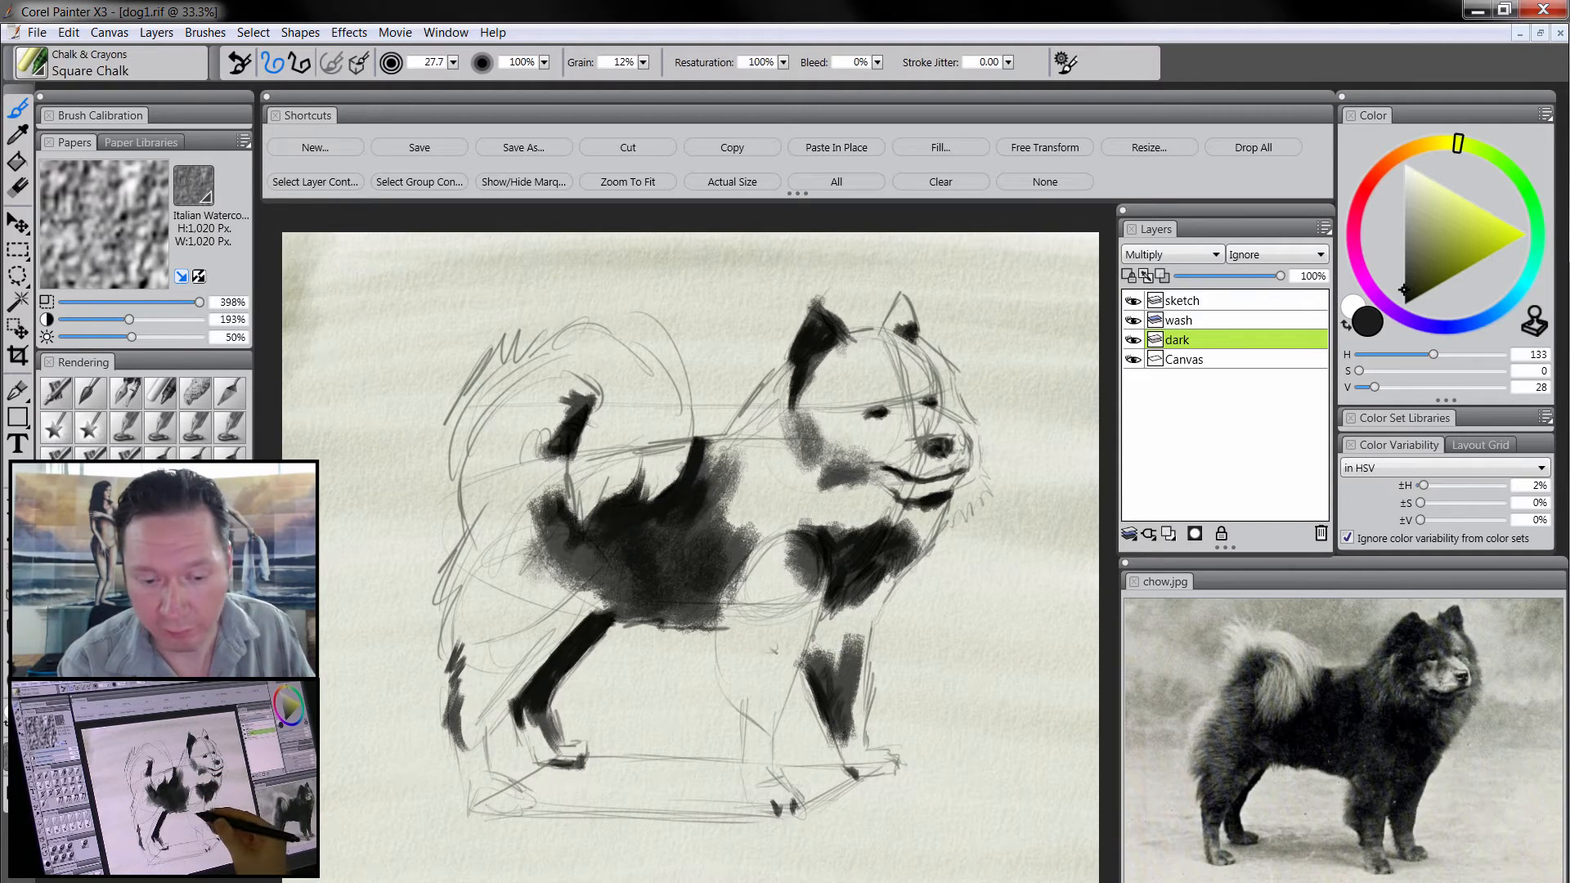
mouse_move(619, 612)
mouse_down()
mouse_move(703, 614)
mouse_move(674, 621)
mouse_move(688, 623)
mouse_move(680, 597)
mouse_move(650, 592)
mouse_move(684, 608)
mouse_move(714, 578)
mouse_move(718, 621)
mouse_up()
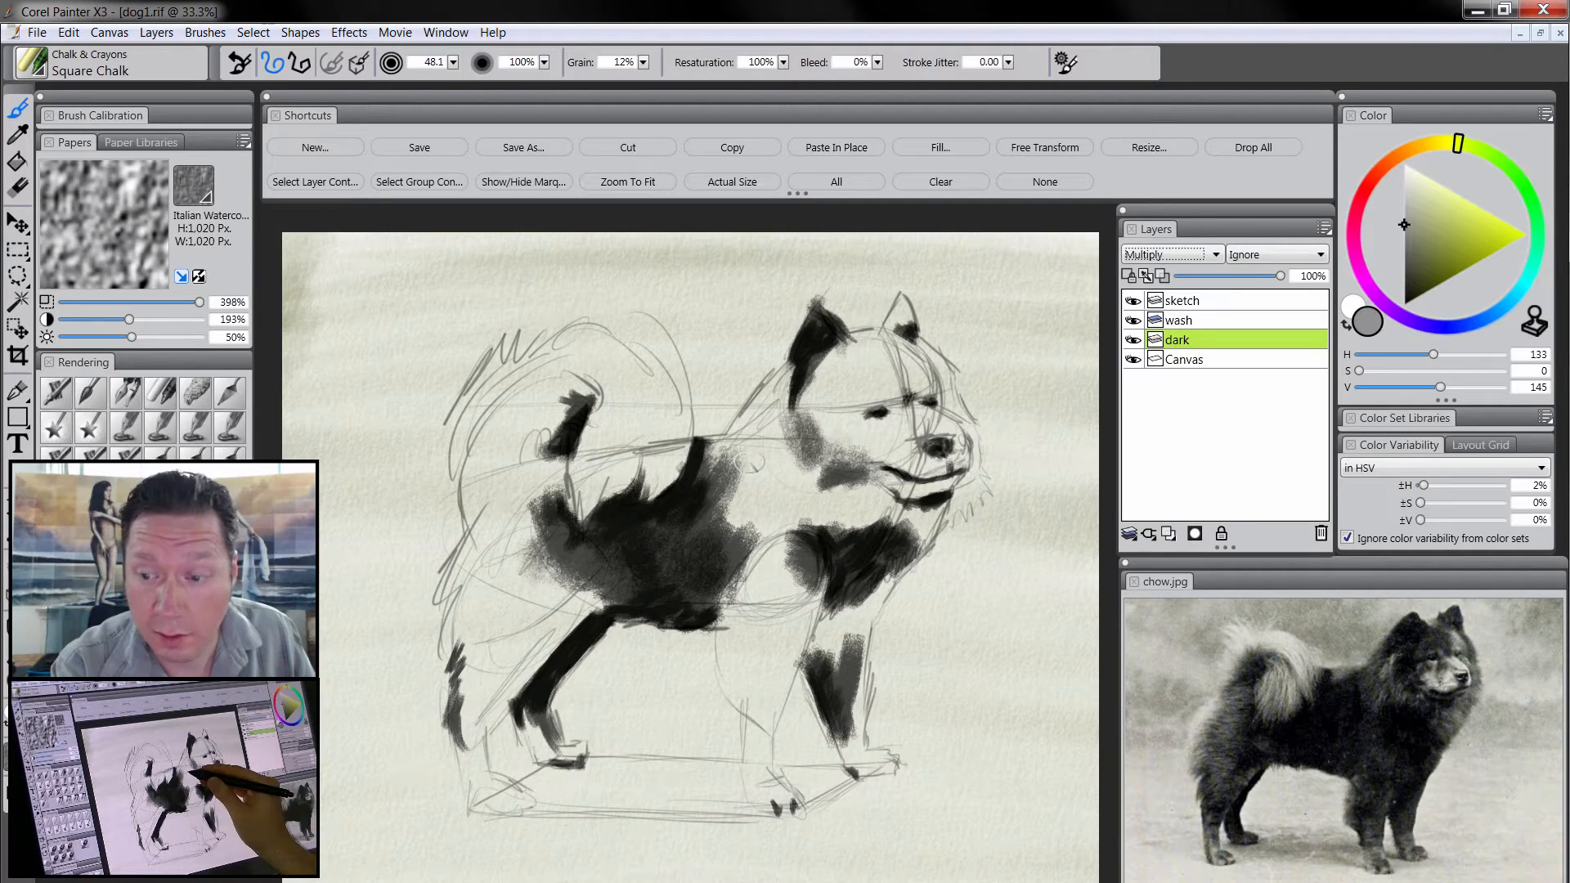
- Create a new layer above the dark layer and name it light
click(1168, 533)
double_click(1190, 340)
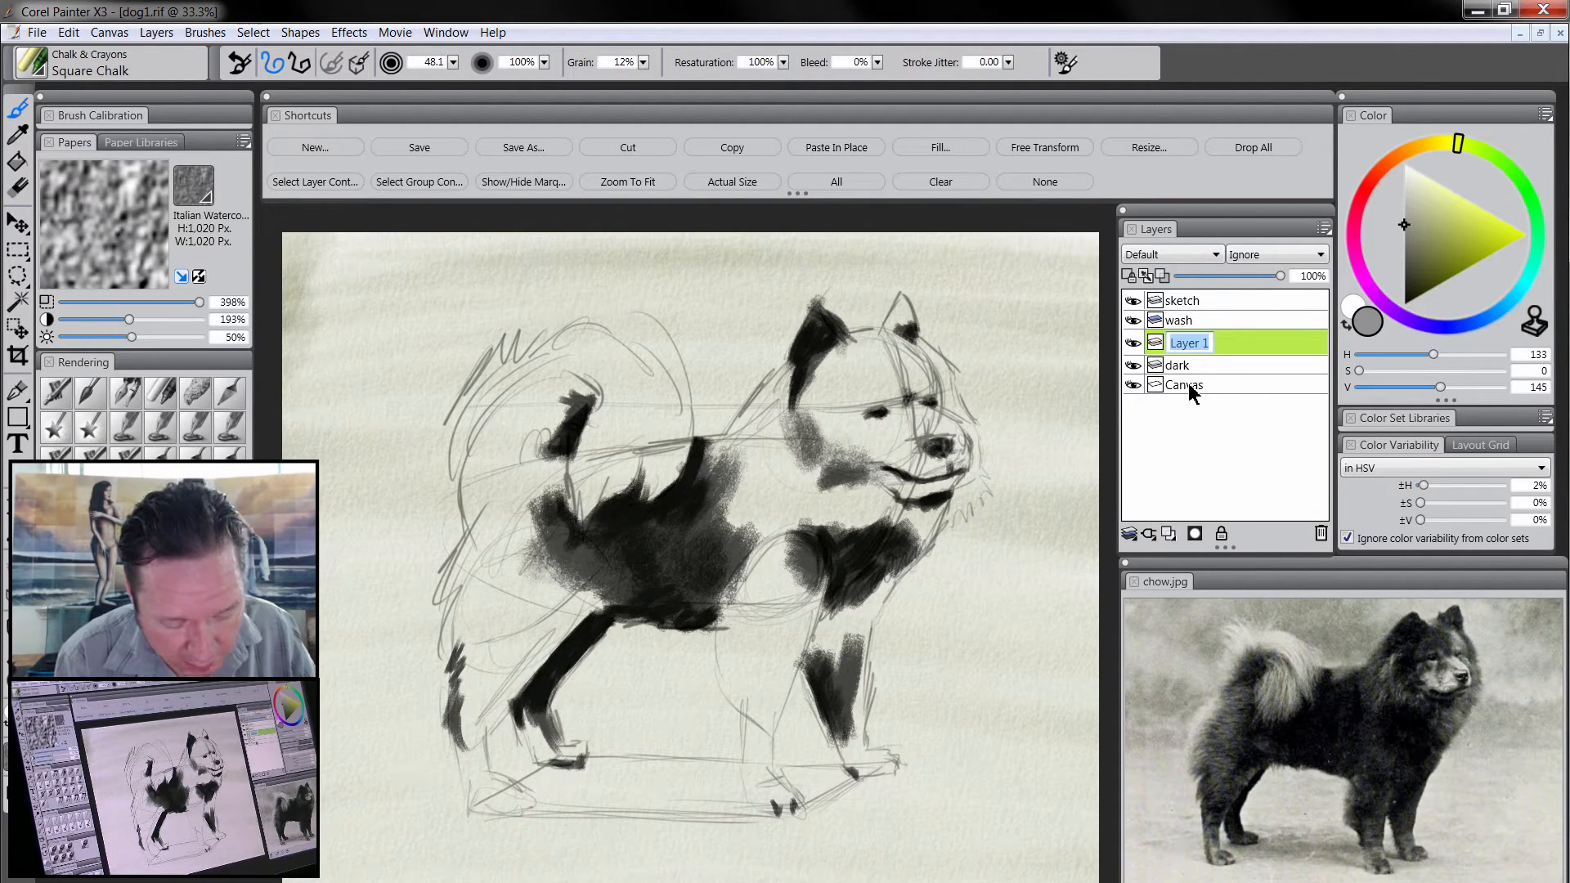
text(light)
key(Return)
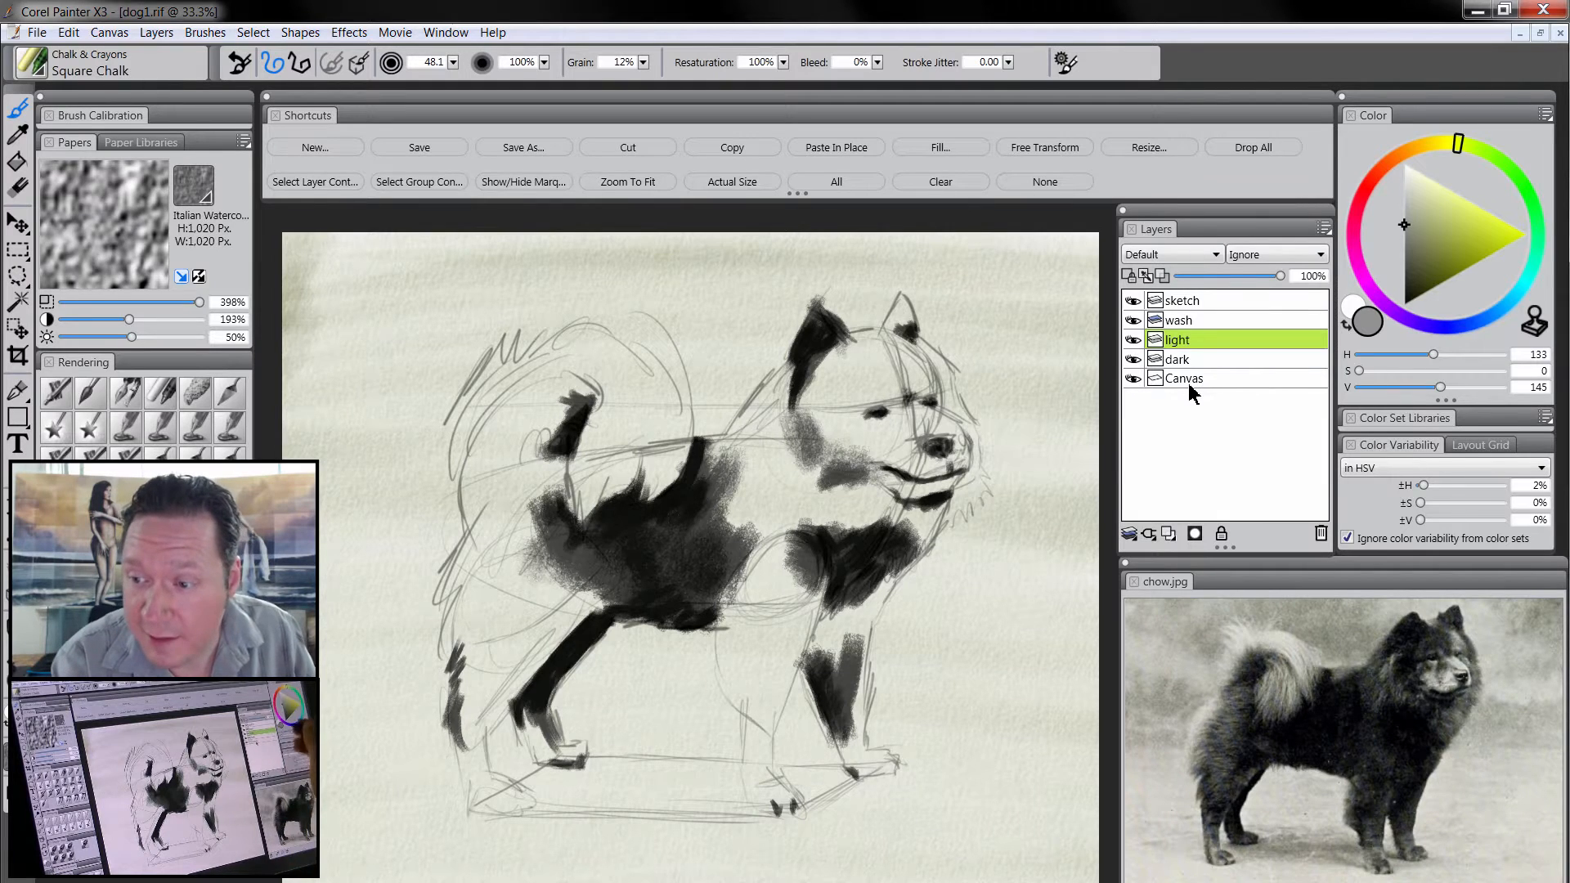
- Choose a grey with value 158 and set the light layer's composite method to Multiply
drag(1421, 250, 1398, 222)
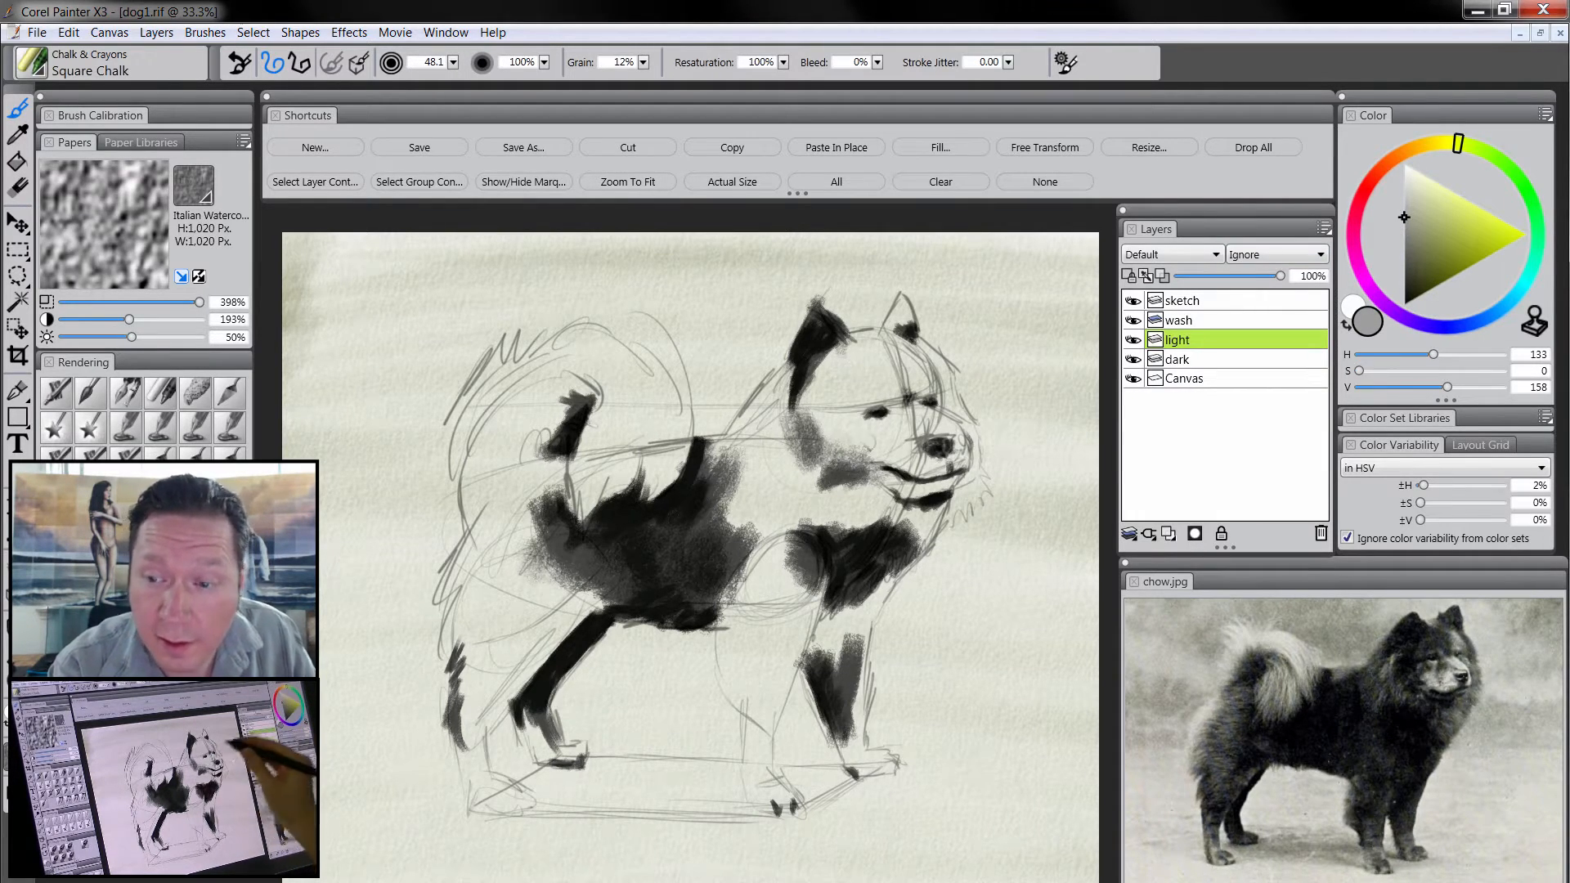
click(1172, 255)
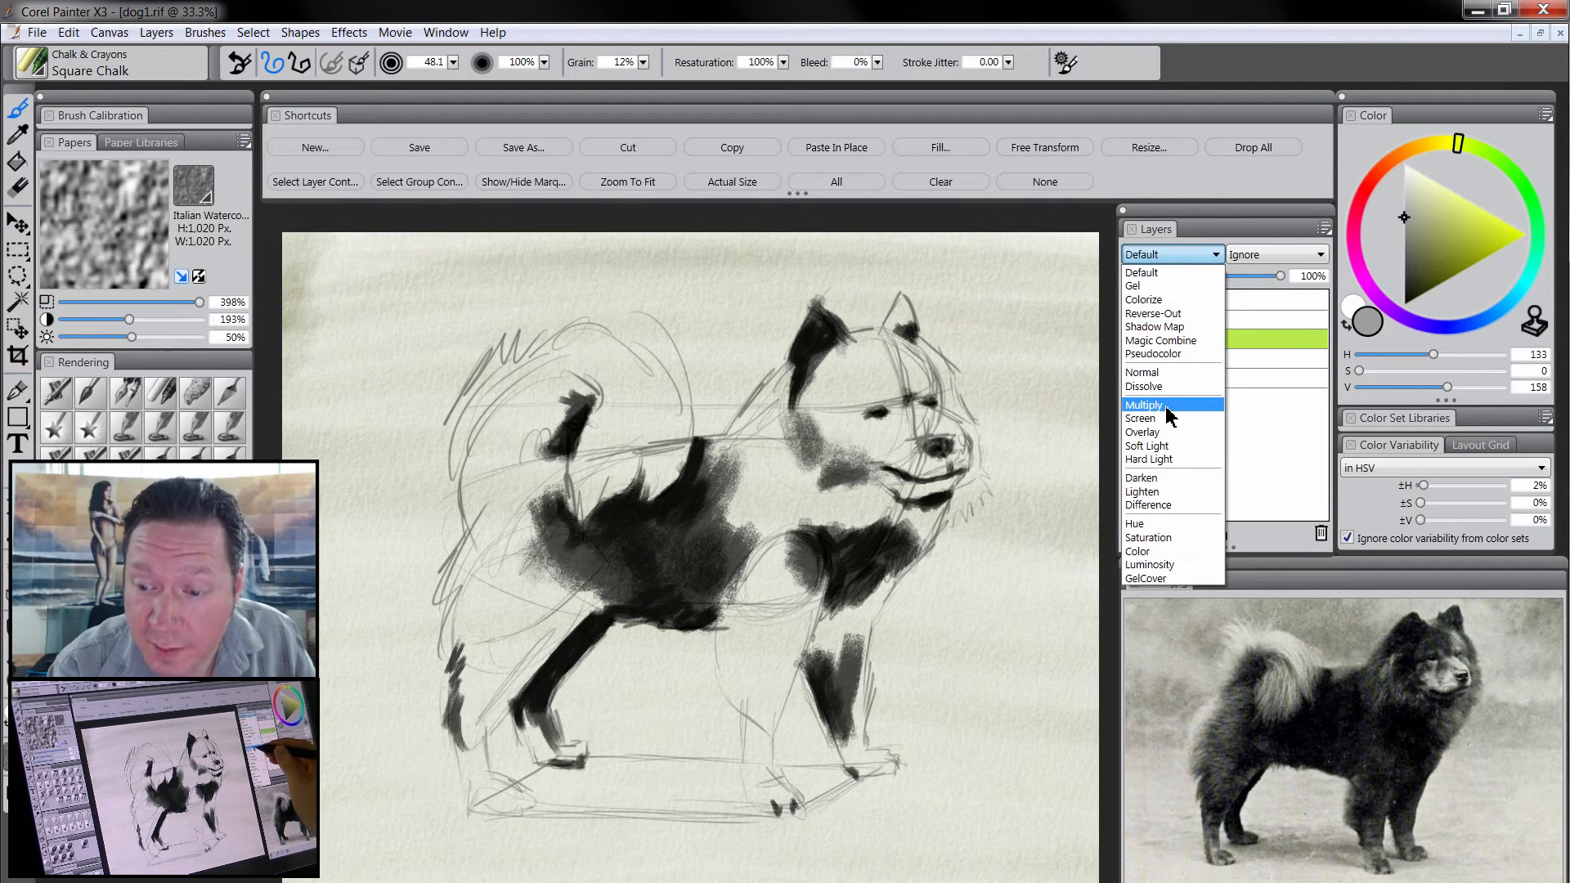
click(1172, 413)
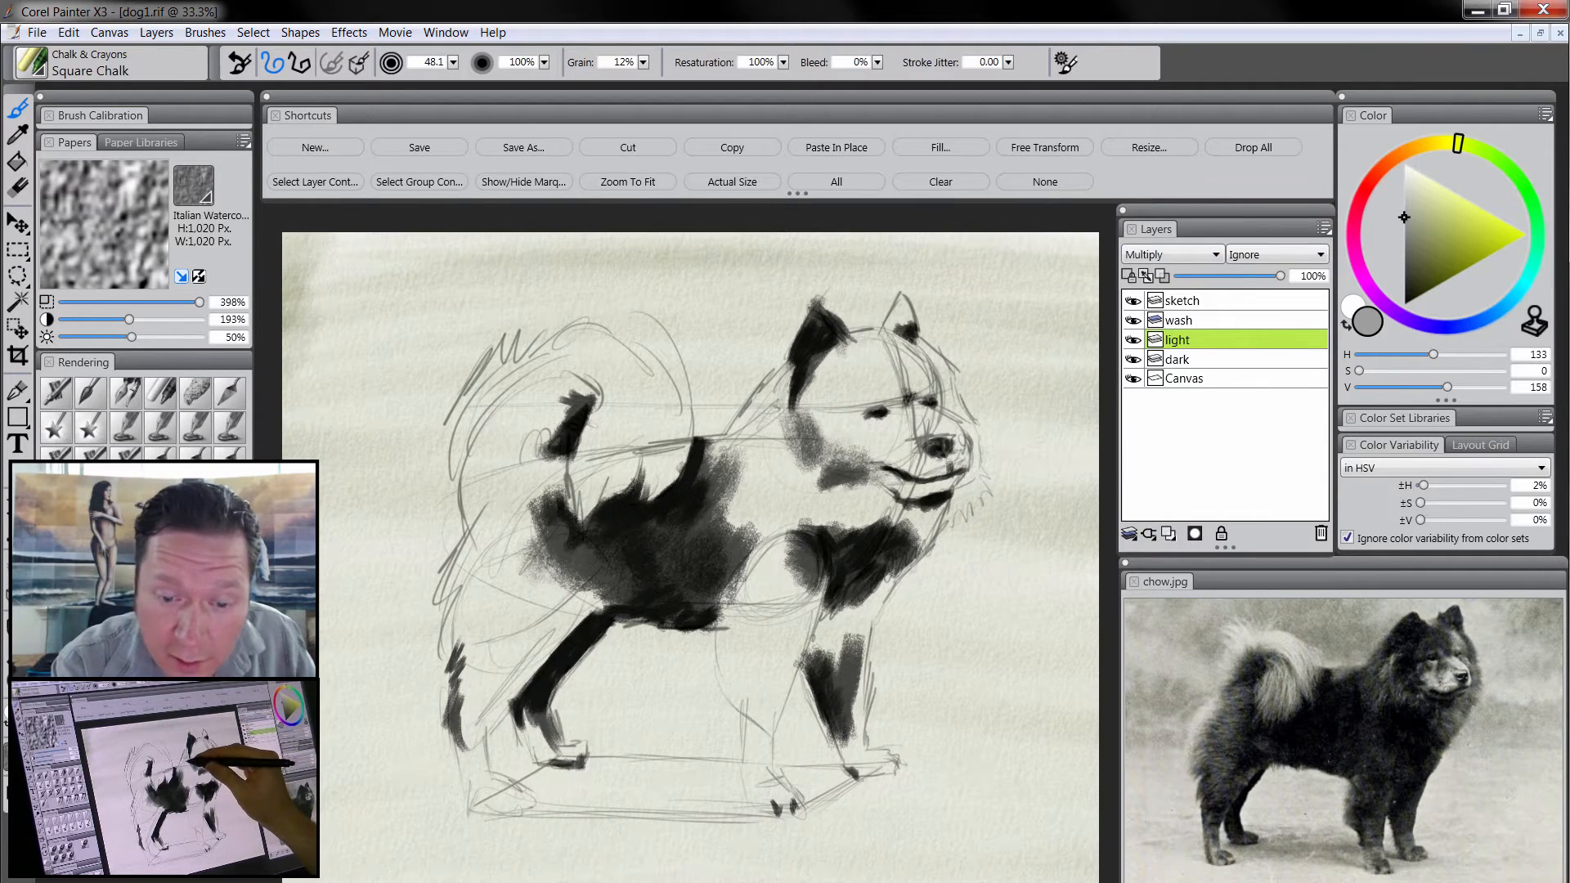
- Paint mid grey over the neck, around the eyes and muzzle, and along the chin, reducing the brush to 24.7
mouse_move(777, 392)
mouse_down()
mouse_move(722, 448)
mouse_move(745, 438)
mouse_move(814, 475)
mouse_move(828, 465)
mouse_move(823, 448)
mouse_move(783, 453)
mouse_move(730, 496)
mouse_move(763, 487)
mouse_move(749, 522)
mouse_move(790, 518)
mouse_move(773, 483)
mouse_move(818, 468)
mouse_move(806, 502)
mouse_move(792, 467)
mouse_move(731, 525)
mouse_move(740, 484)
mouse_move(753, 516)
mouse_move(737, 446)
mouse_move(791, 458)
mouse_move(789, 424)
mouse_move(854, 472)
mouse_move(837, 451)
mouse_move(871, 415)
mouse_move(985, 452)
mouse_move(909, 403)
mouse_up()
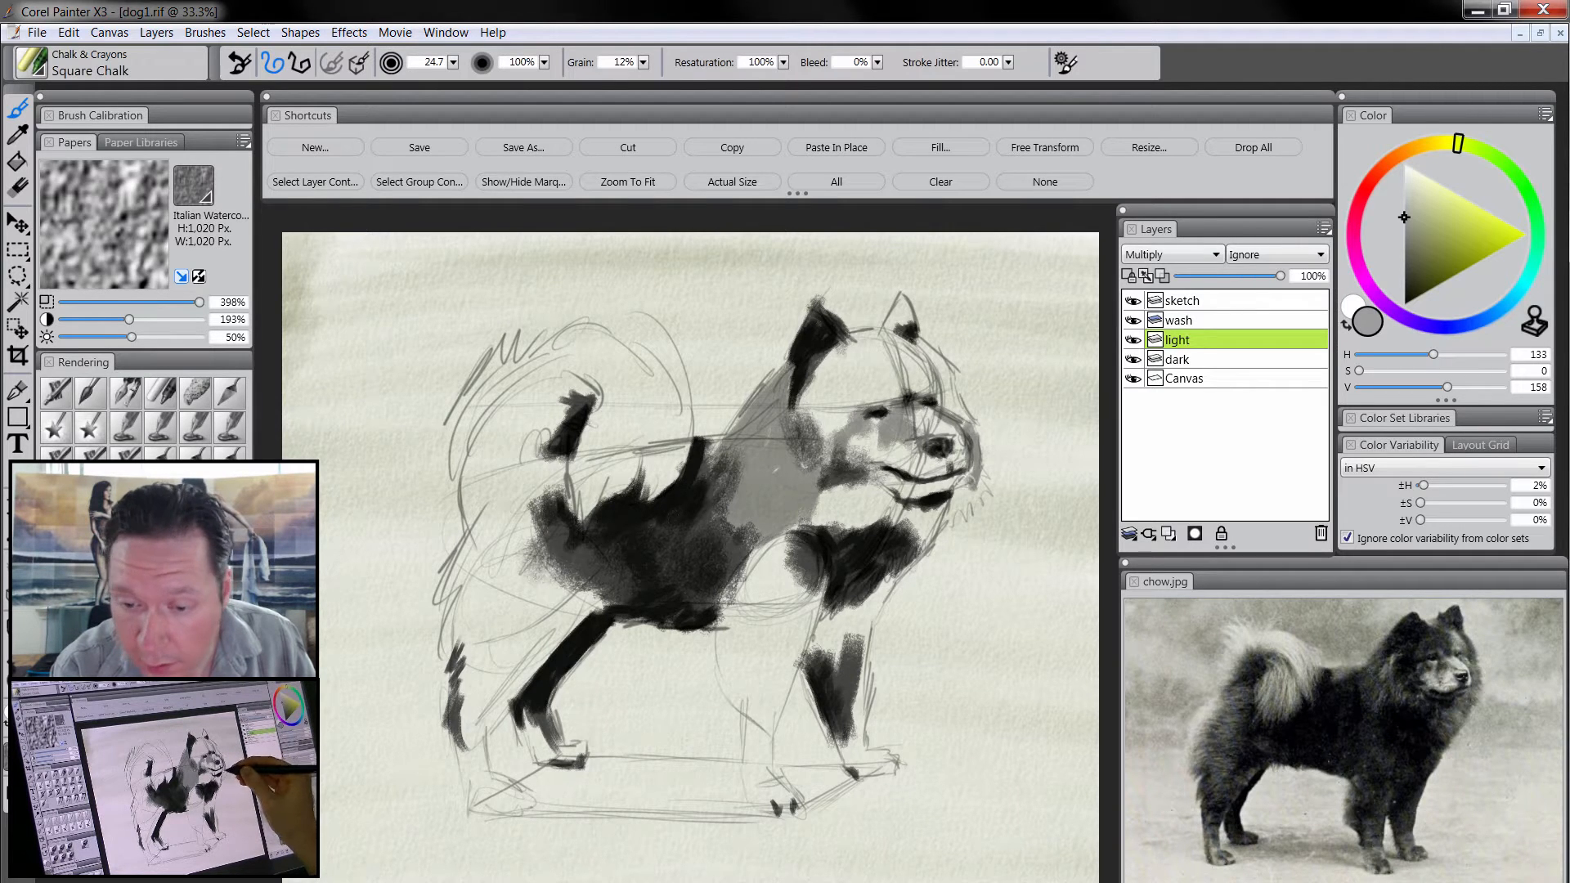
drag(938, 490, 913, 494)
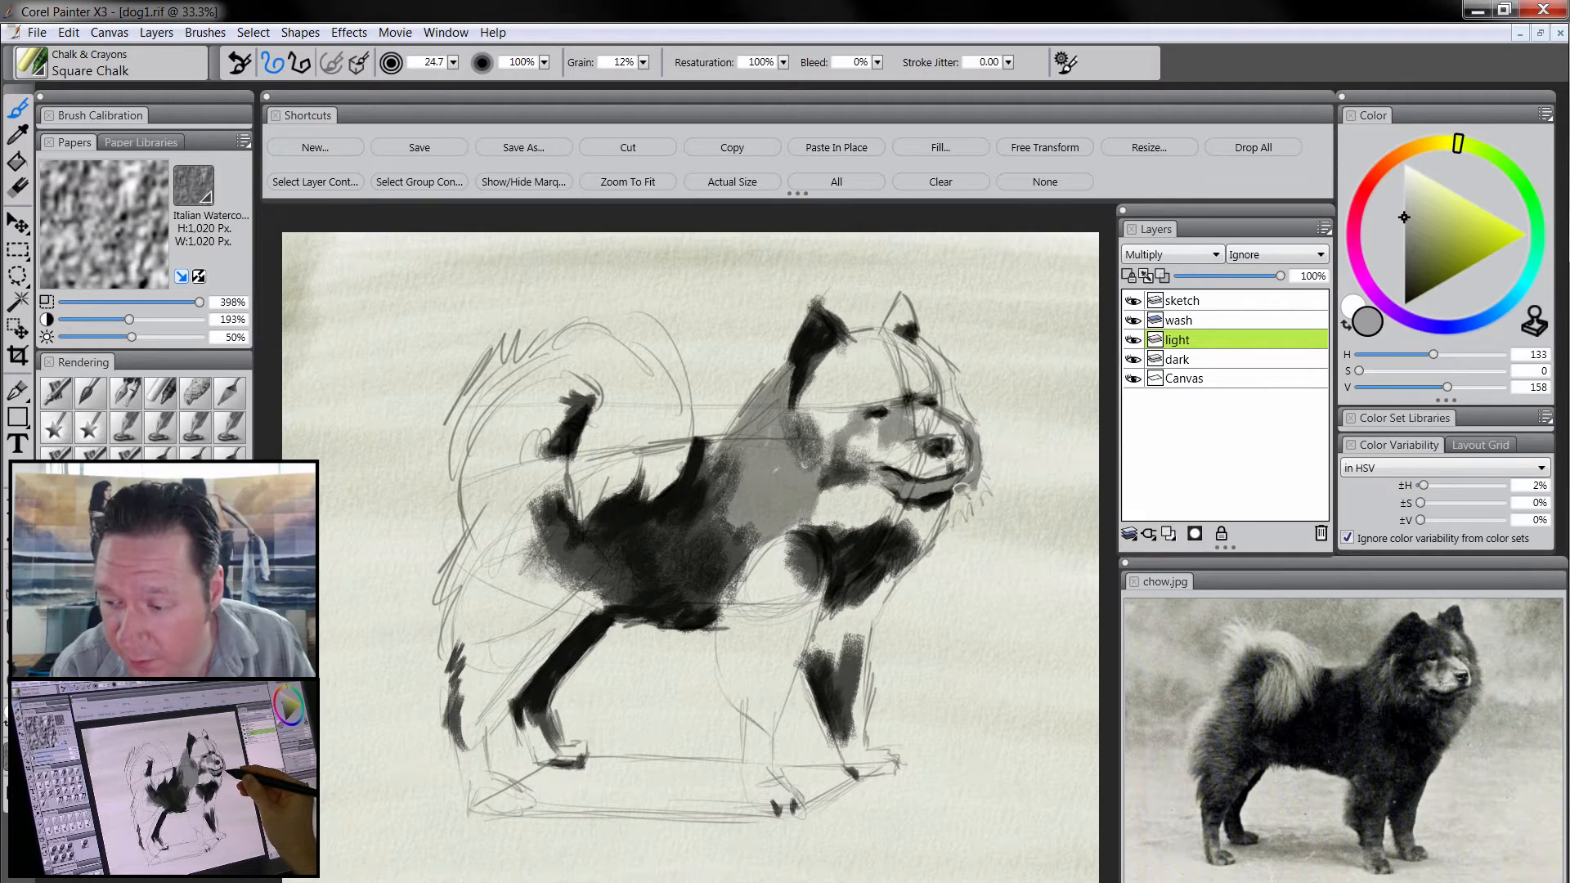
drag(984, 488, 954, 502)
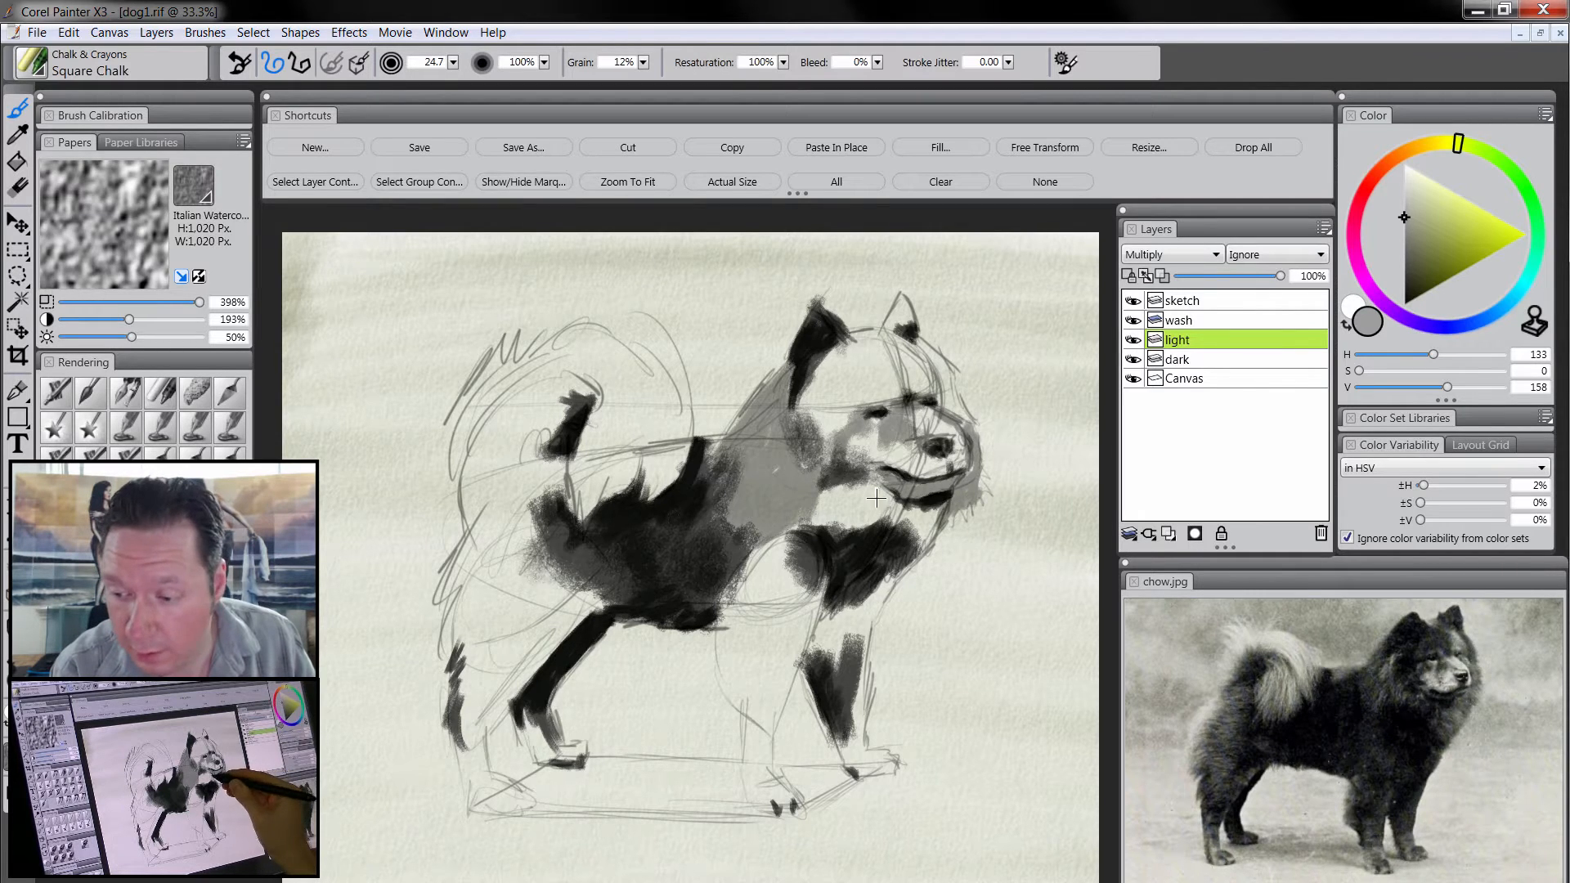
- Fill the ruff below the cheek, the top of the head and the far ear with mid grey
mouse_move(851, 486)
mouse_down()
mouse_move(840, 520)
mouse_move(876, 528)
mouse_move(897, 509)
mouse_move(878, 509)
mouse_move(913, 533)
mouse_up()
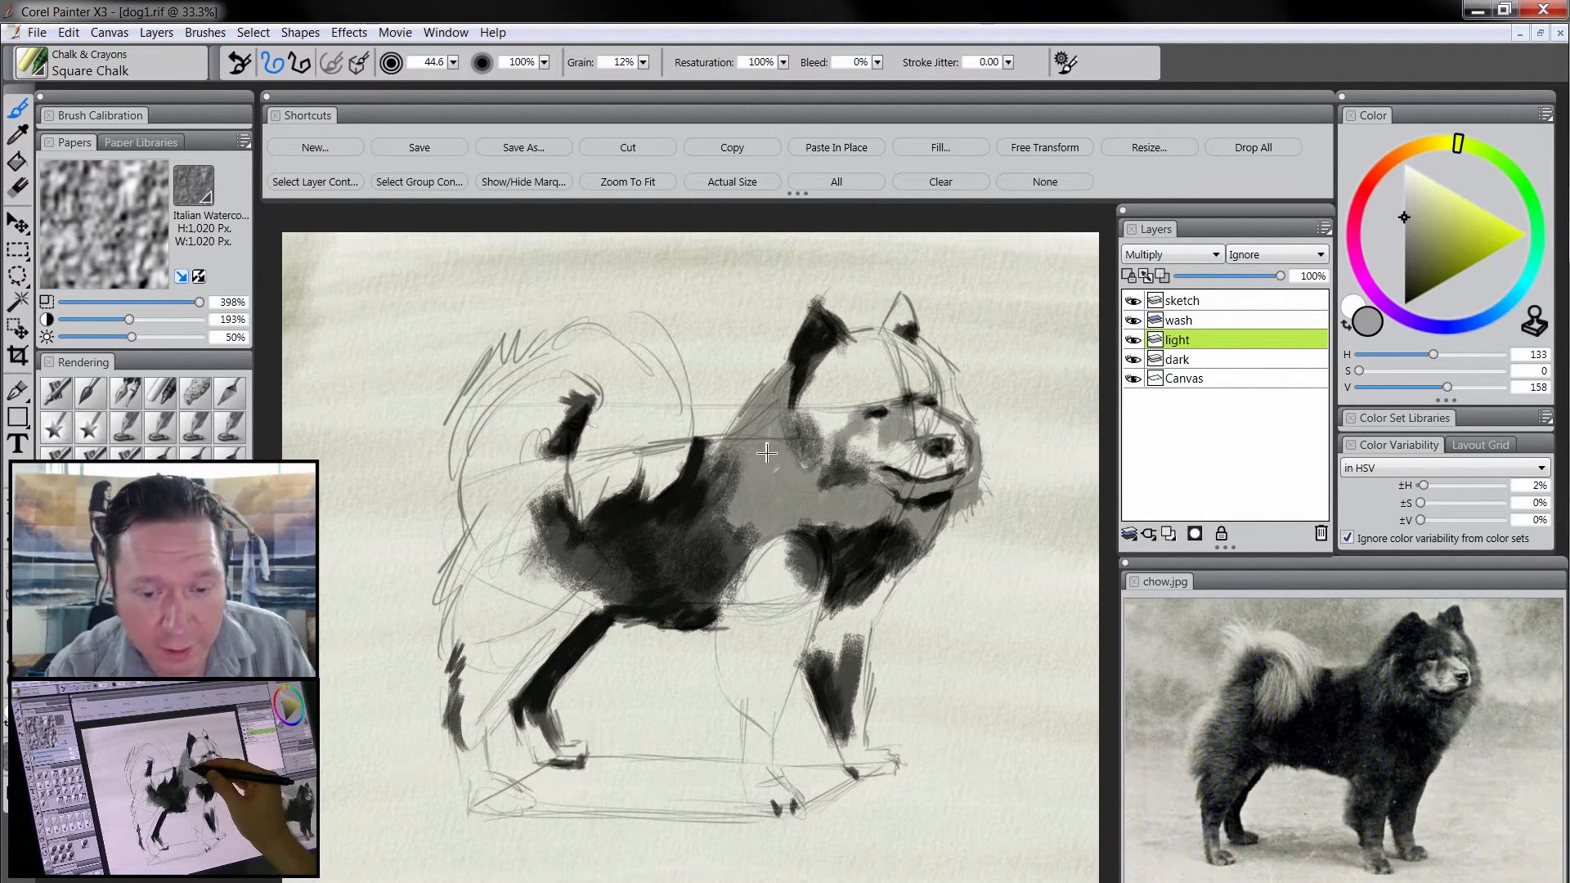
drag(782, 481, 790, 470)
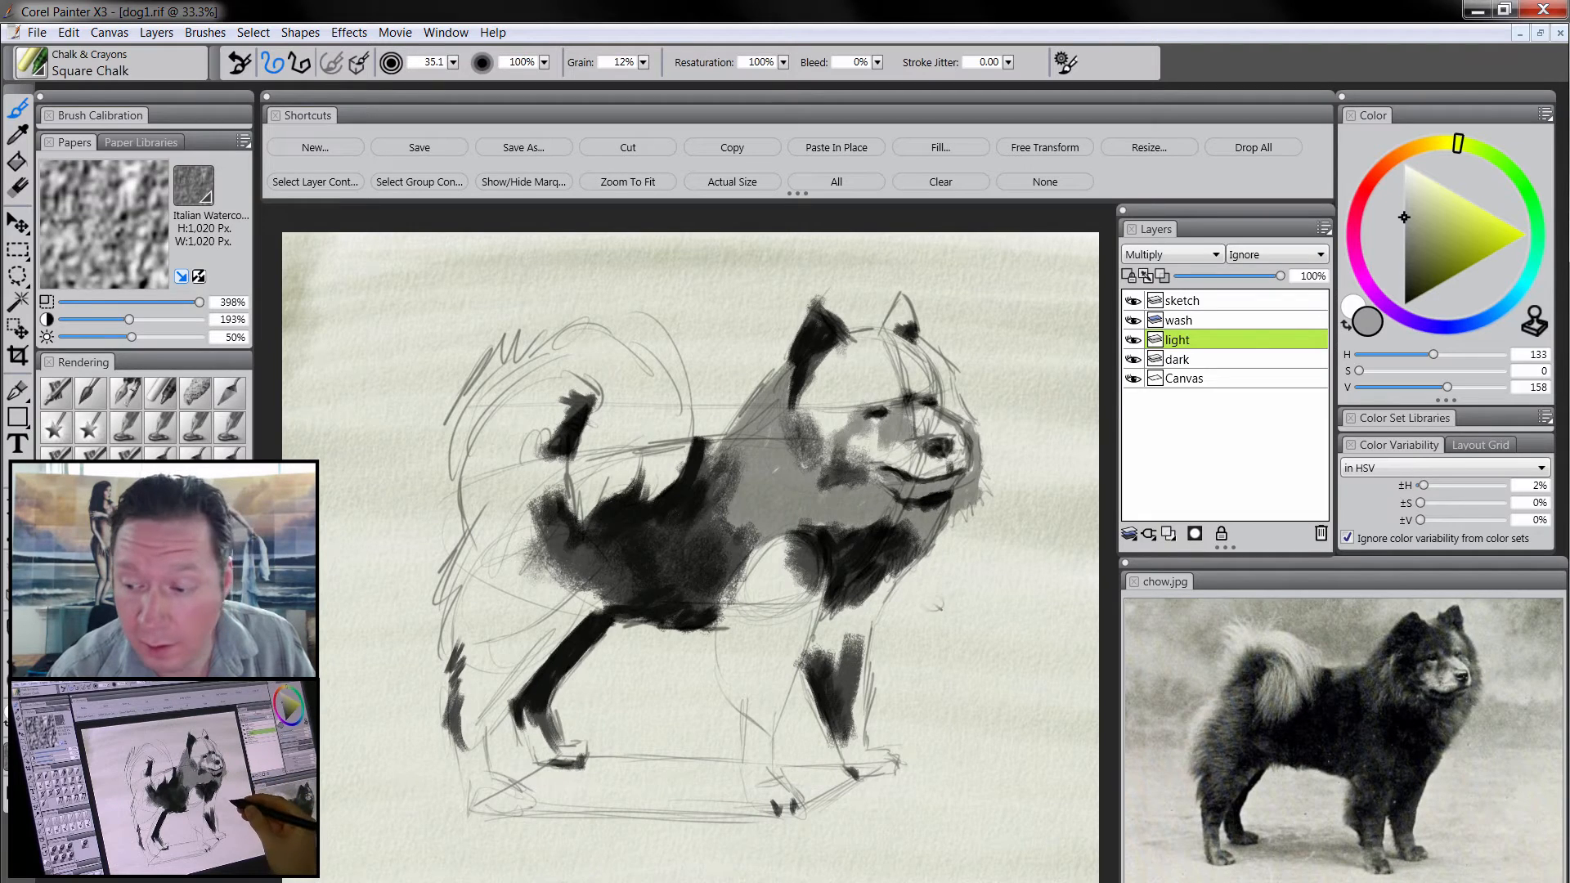
mouse_move(805, 409)
mouse_down()
mouse_move(830, 436)
mouse_move(905, 381)
mouse_move(829, 368)
mouse_move(851, 341)
mouse_move(920, 374)
mouse_move(916, 359)
mouse_move(941, 390)
mouse_move(888, 331)
mouse_move(917, 358)
mouse_up()
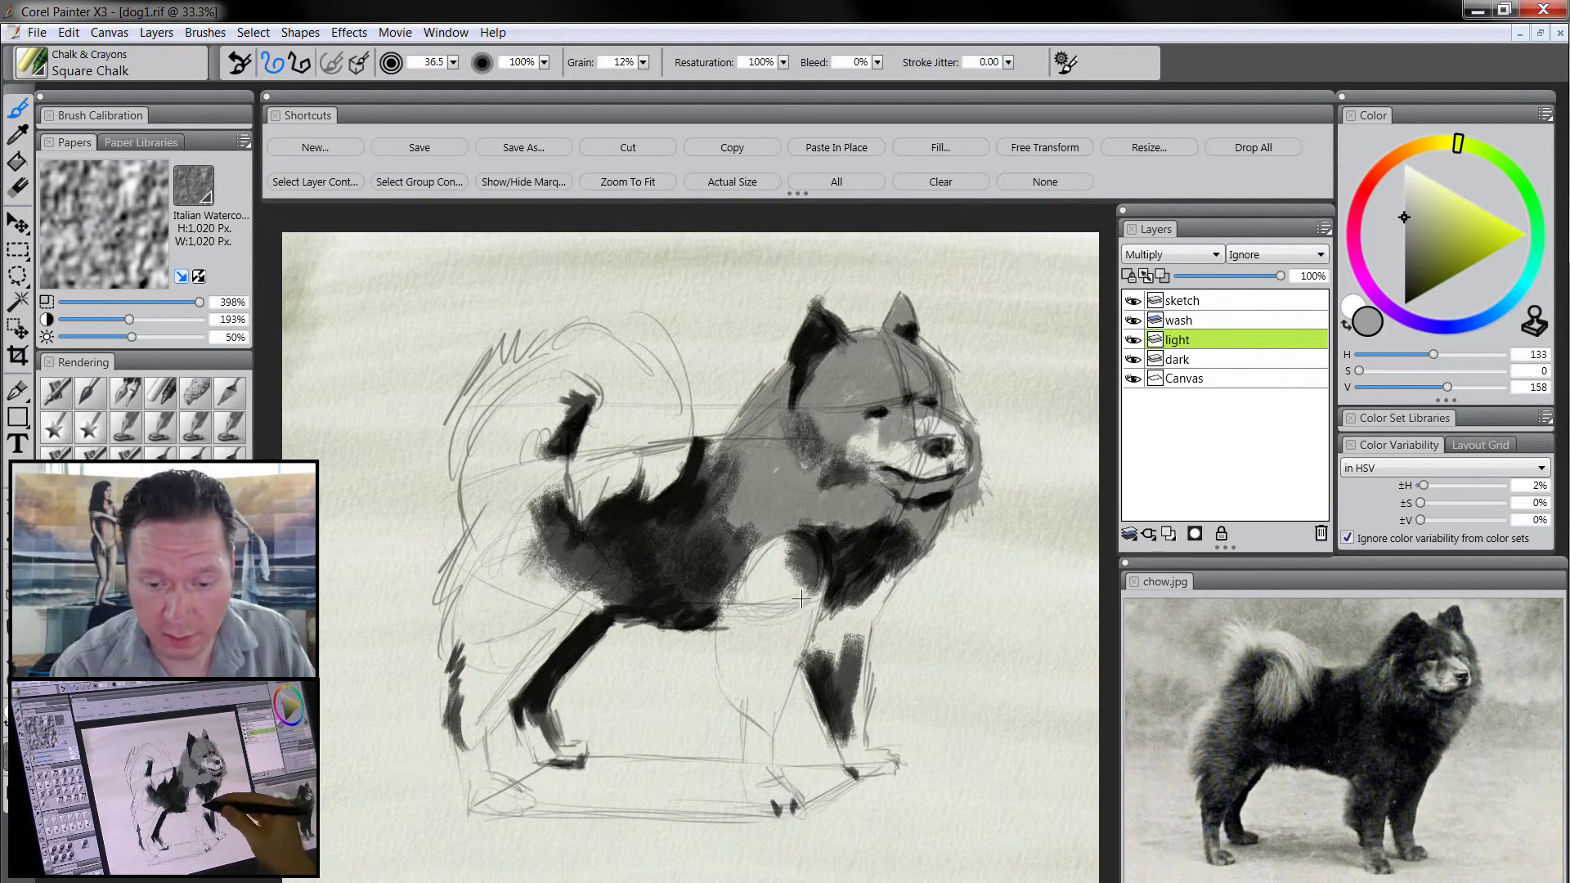
- Block in the legs, paws, hindquarters and tail with mid grey, enlarging the brush to 67.4
drag(802, 598, 791, 579)
mouse_move(773, 558)
mouse_down()
mouse_move(758, 635)
mouse_move(777, 548)
mouse_move(729, 673)
mouse_move(729, 656)
mouse_move(773, 644)
mouse_move(747, 669)
mouse_move(763, 787)
mouse_move(773, 795)
mouse_move(753, 717)
mouse_move(771, 711)
mouse_move(779, 668)
mouse_move(765, 631)
mouse_move(764, 646)
mouse_move(795, 571)
mouse_move(809, 614)
mouse_move(821, 593)
mouse_move(826, 611)
mouse_move(815, 660)
mouse_move(864, 586)
mouse_move(848, 701)
mouse_move(874, 762)
mouse_move(849, 731)
mouse_up()
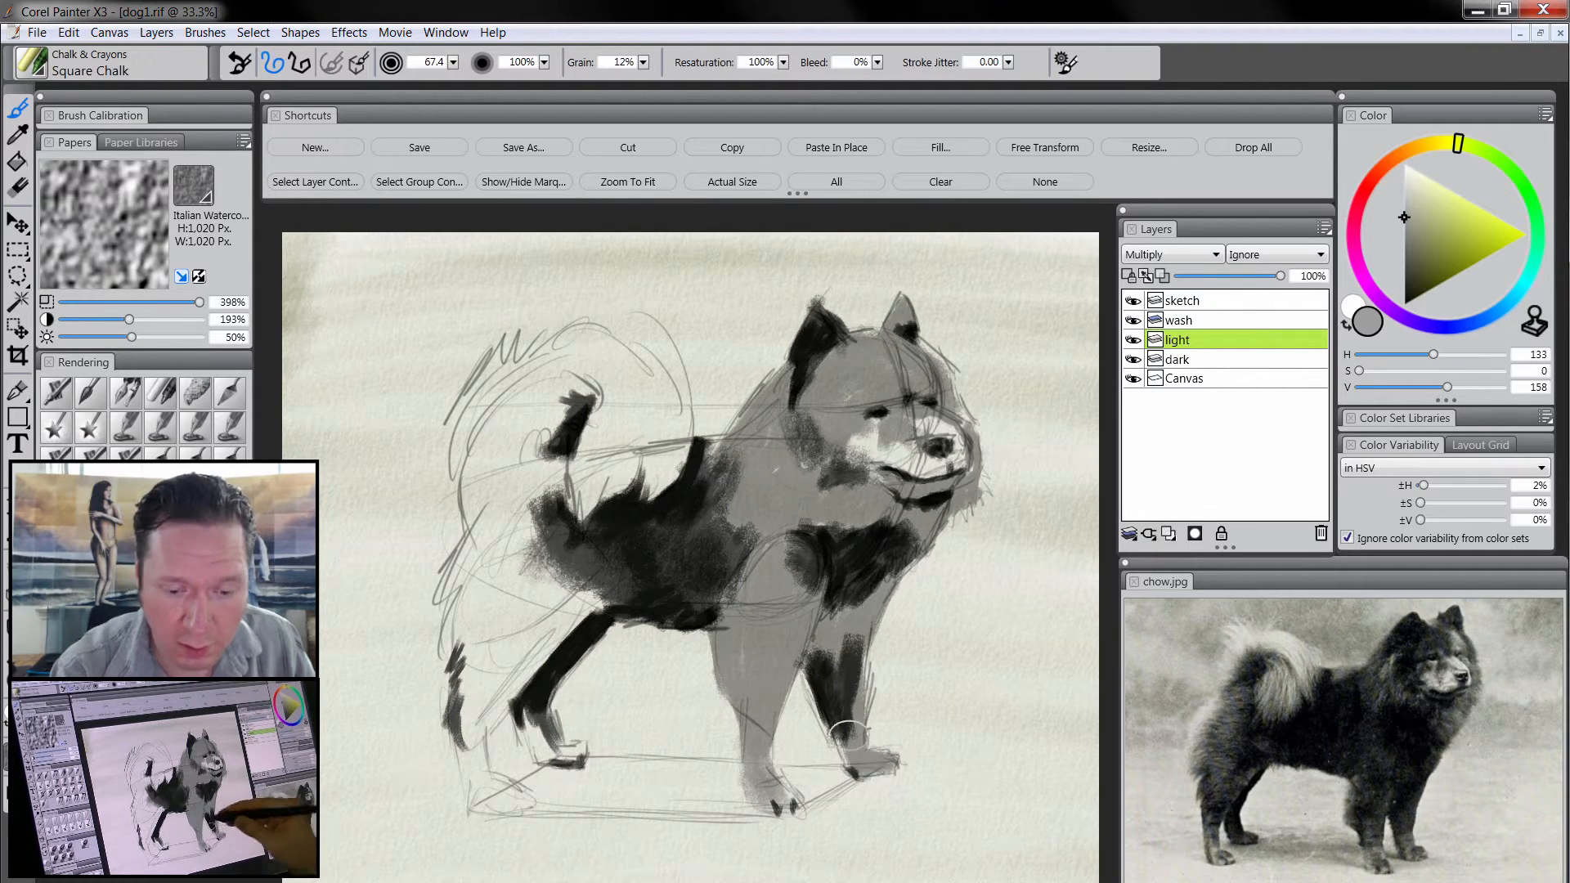
mouse_move(543, 703)
mouse_down()
mouse_move(532, 724)
mouse_move(563, 754)
mouse_move(487, 761)
mouse_move(491, 810)
mouse_move(536, 797)
mouse_move(511, 785)
mouse_move(471, 679)
mouse_move(557, 652)
mouse_move(462, 716)
mouse_move(482, 679)
mouse_up()
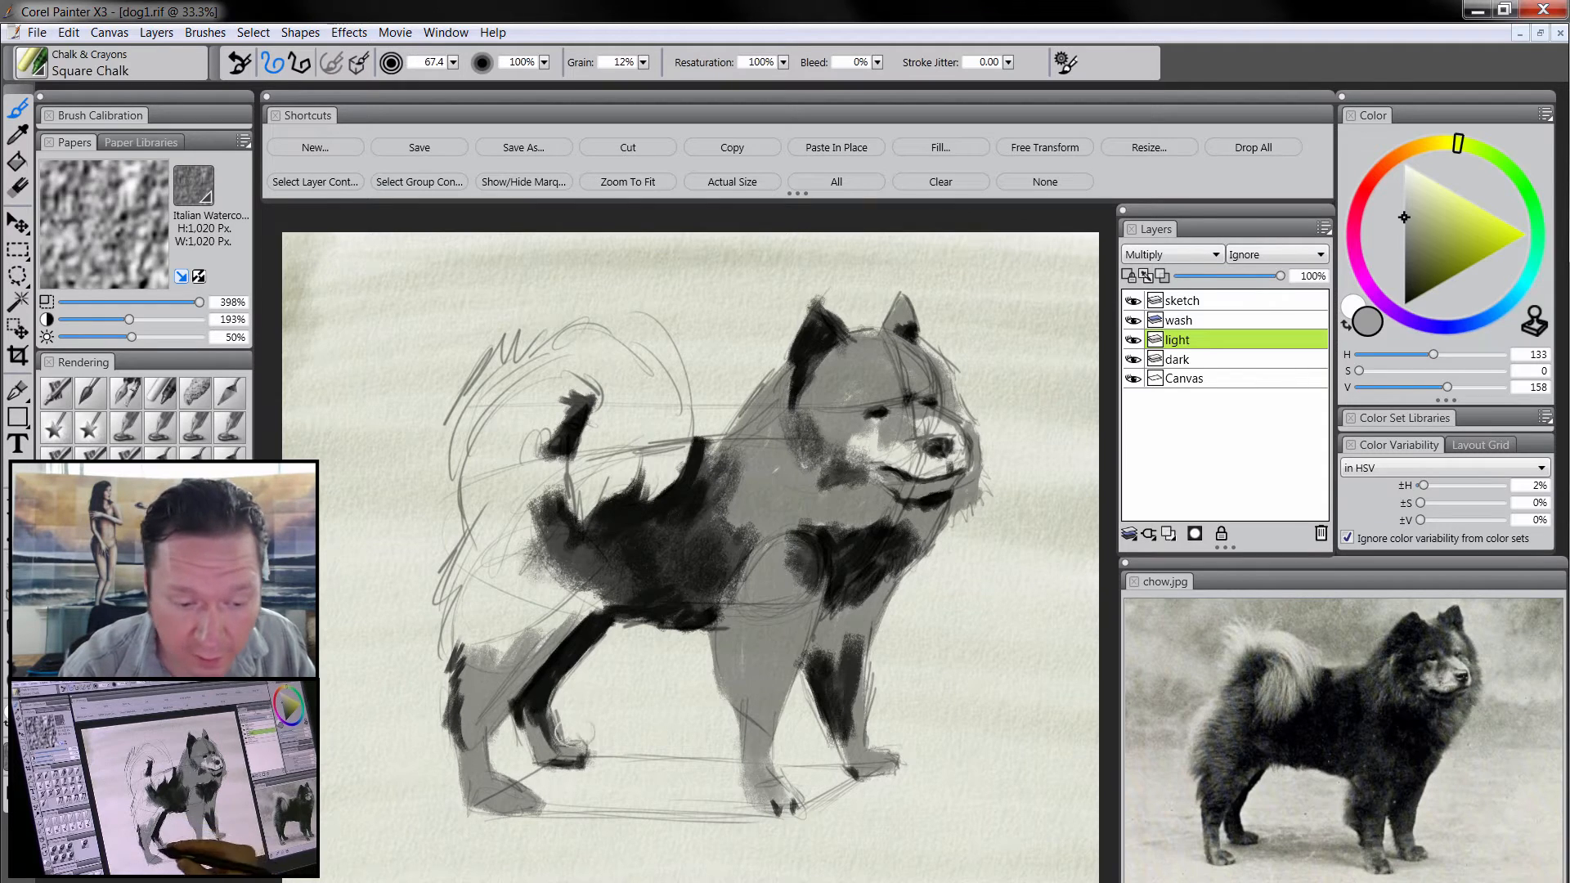
mouse_move(556, 622)
mouse_down()
mouse_move(482, 681)
mouse_move(461, 659)
mouse_move(457, 617)
mouse_move(548, 544)
mouse_move(551, 585)
mouse_move(537, 510)
mouse_move(505, 559)
mouse_move(489, 546)
mouse_move(464, 596)
mouse_move(516, 567)
mouse_move(470, 503)
mouse_move(490, 443)
mouse_move(491, 493)
mouse_move(553, 495)
mouse_move(557, 415)
mouse_move(540, 427)
mouse_move(534, 390)
mouse_move(517, 392)
mouse_move(585, 391)
mouse_up()
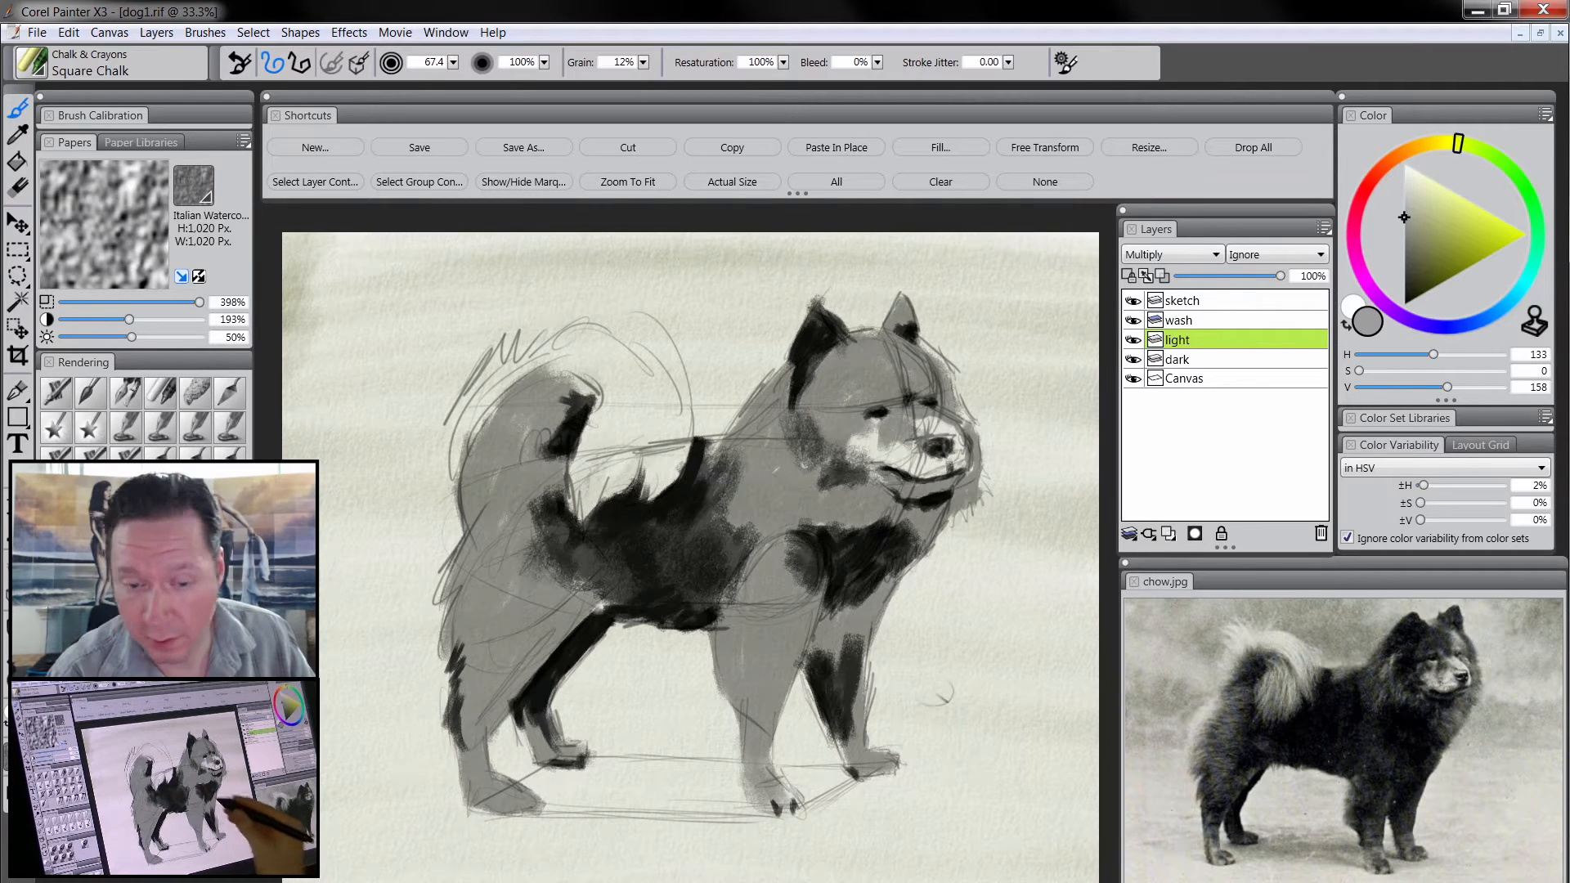
drag(737, 442, 705, 440)
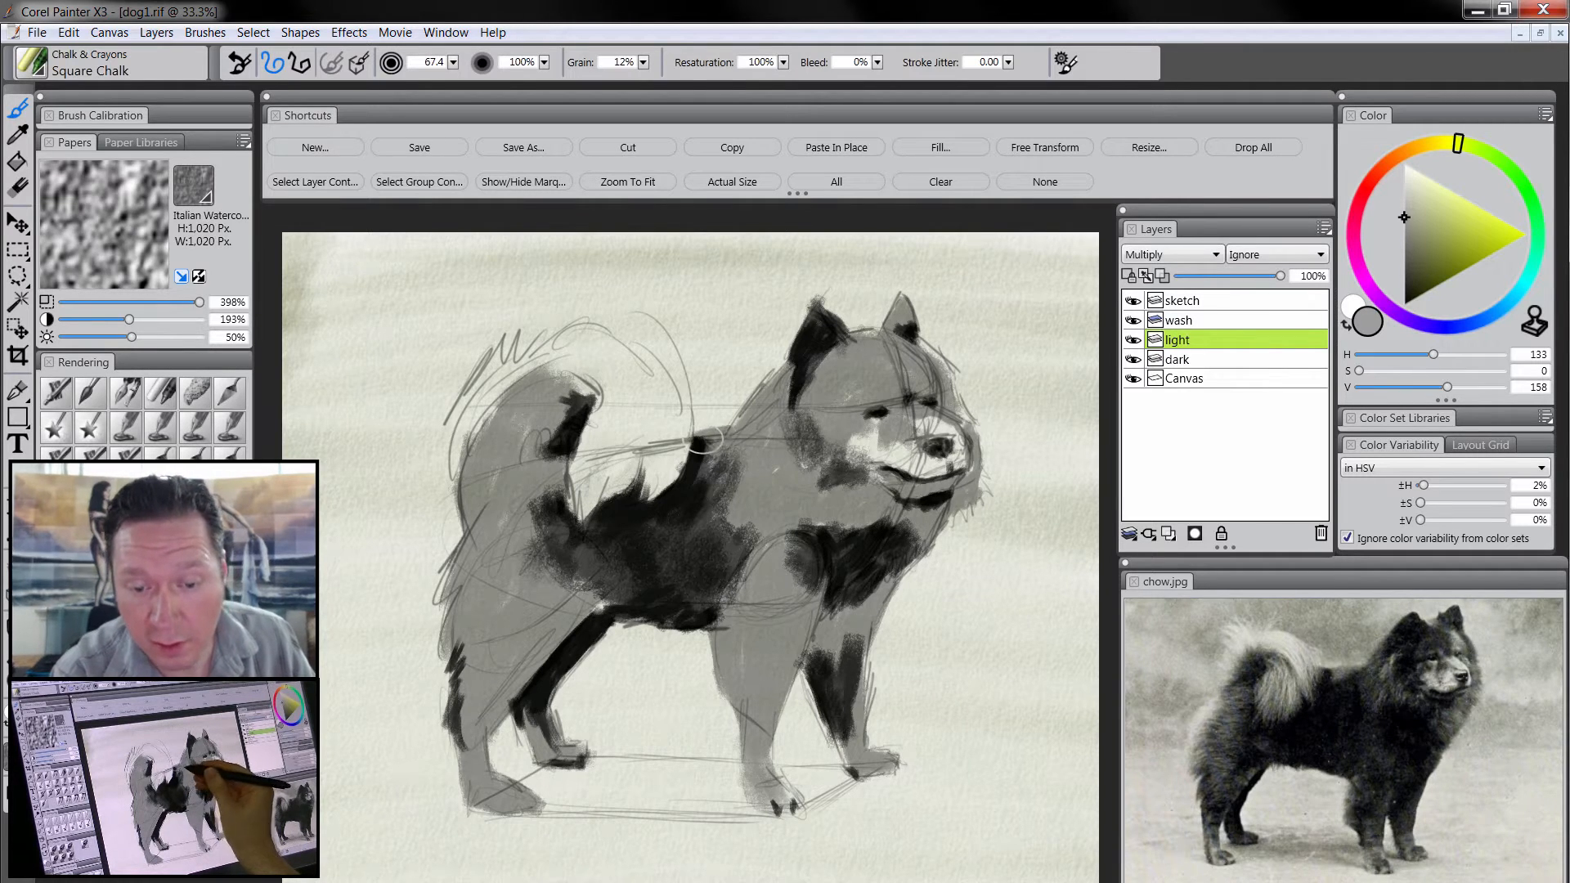
- Add a new layer above the light layer, then rename the light layer as midtone
click(1169, 533)
click(1188, 364)
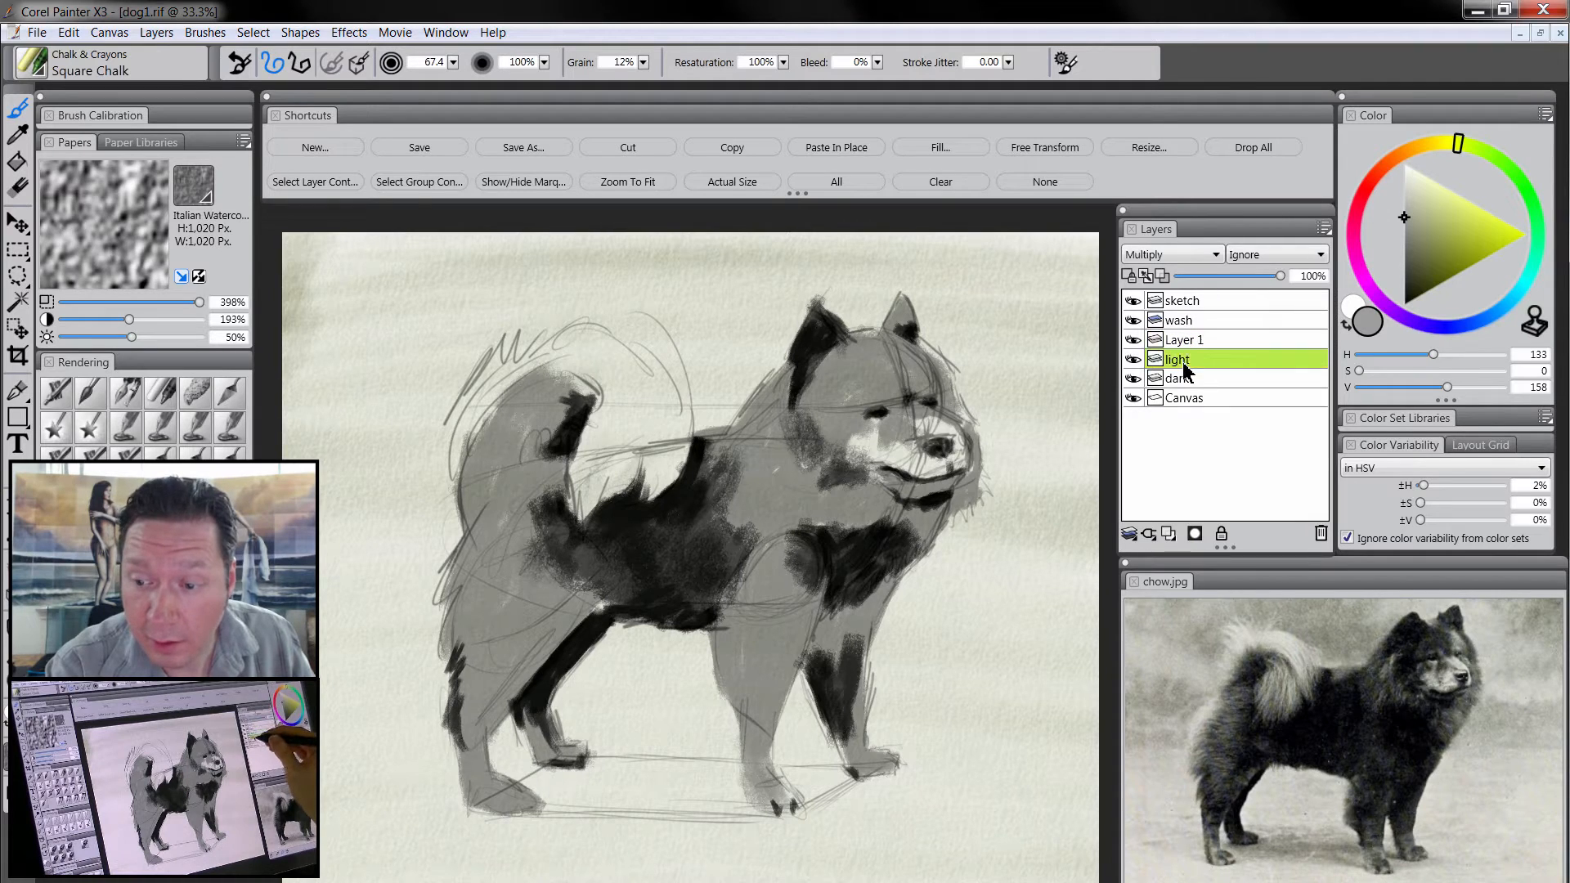
double_click(1183, 364)
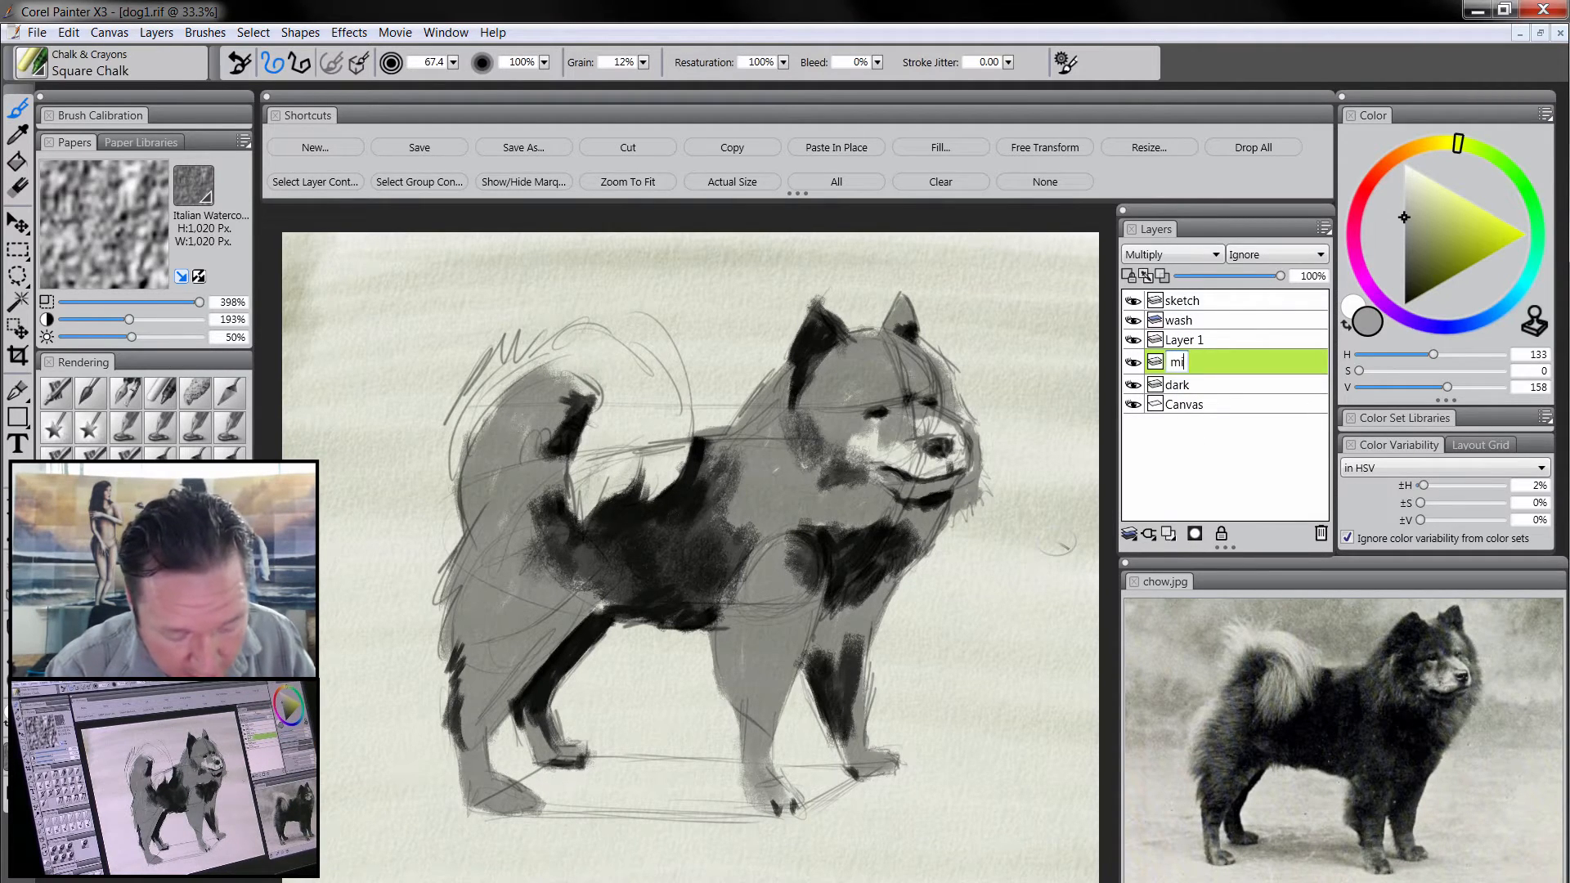
key(Return)
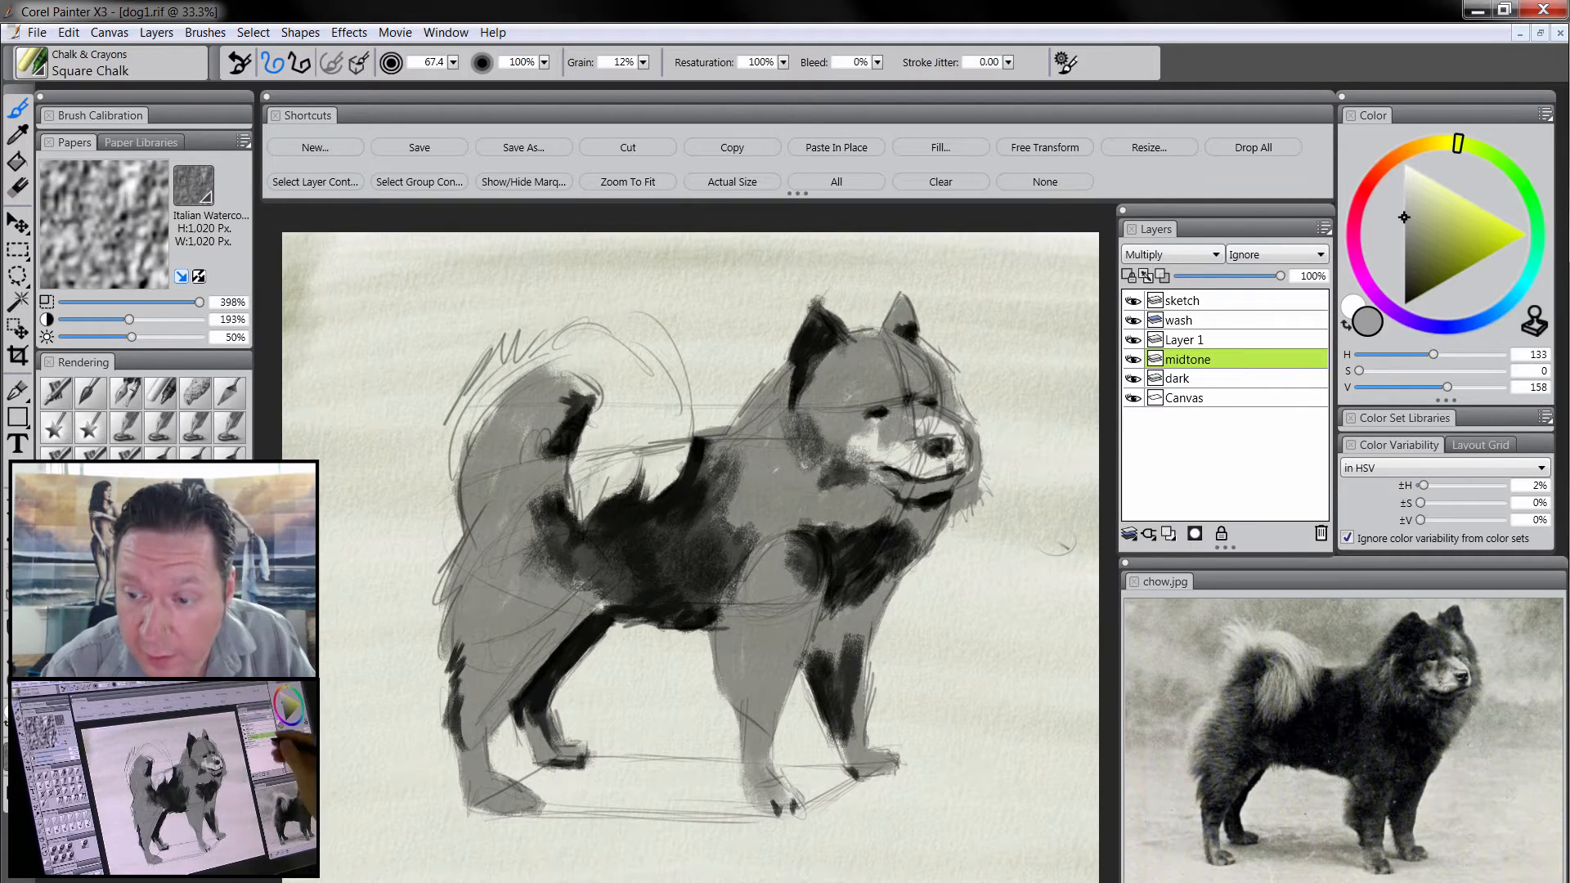
- Rename the new layer above midtone as light
click(1192, 343)
double_click(1192, 343)
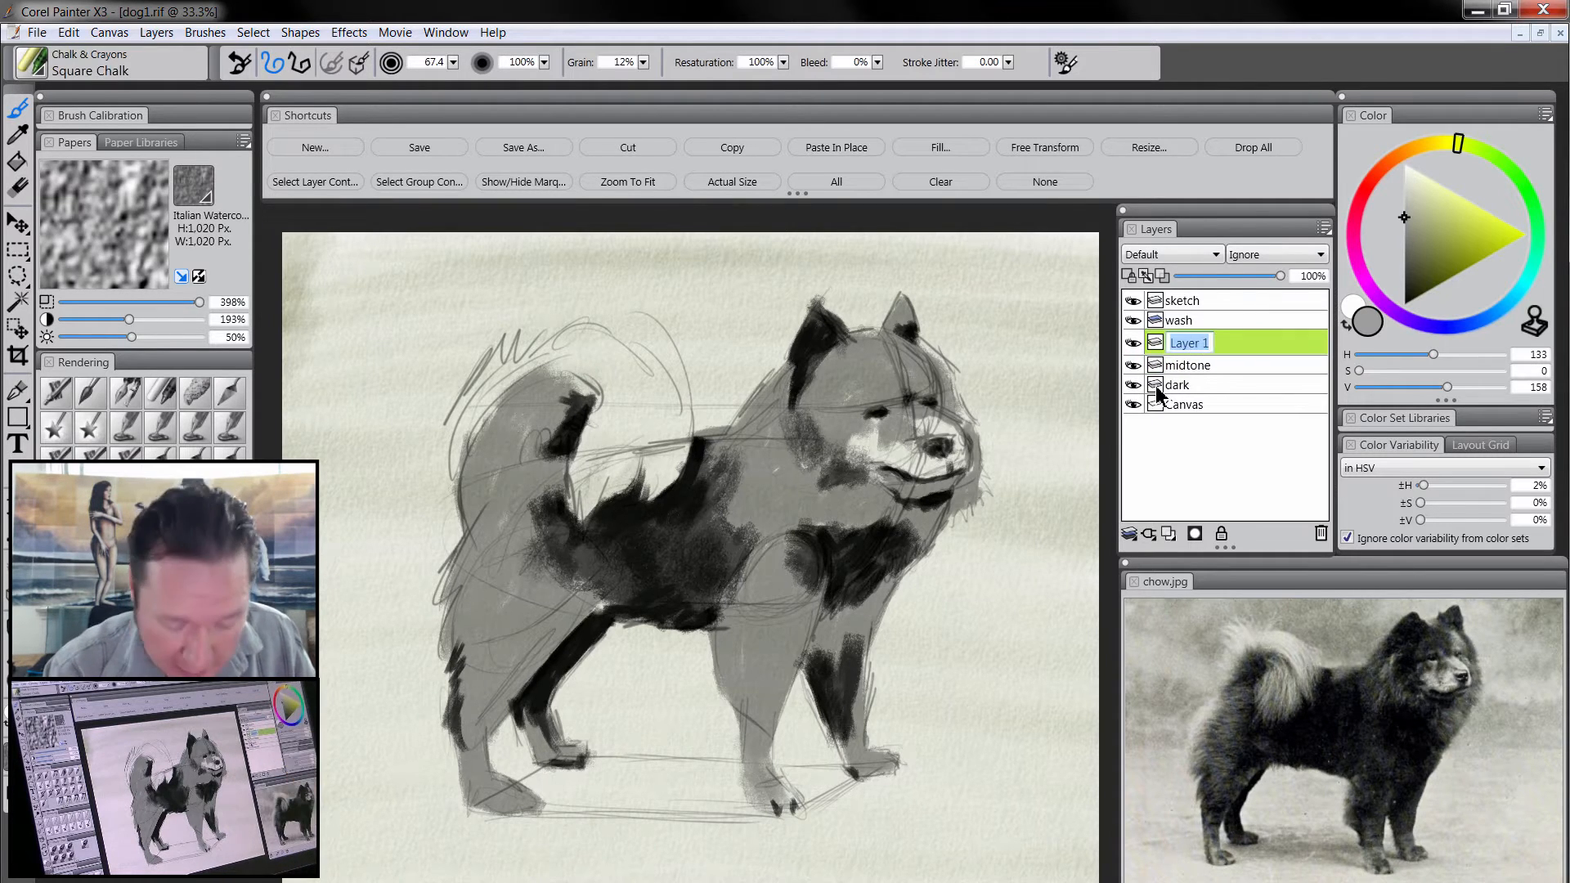
key(BackSpace)
text(light)
key(Return)
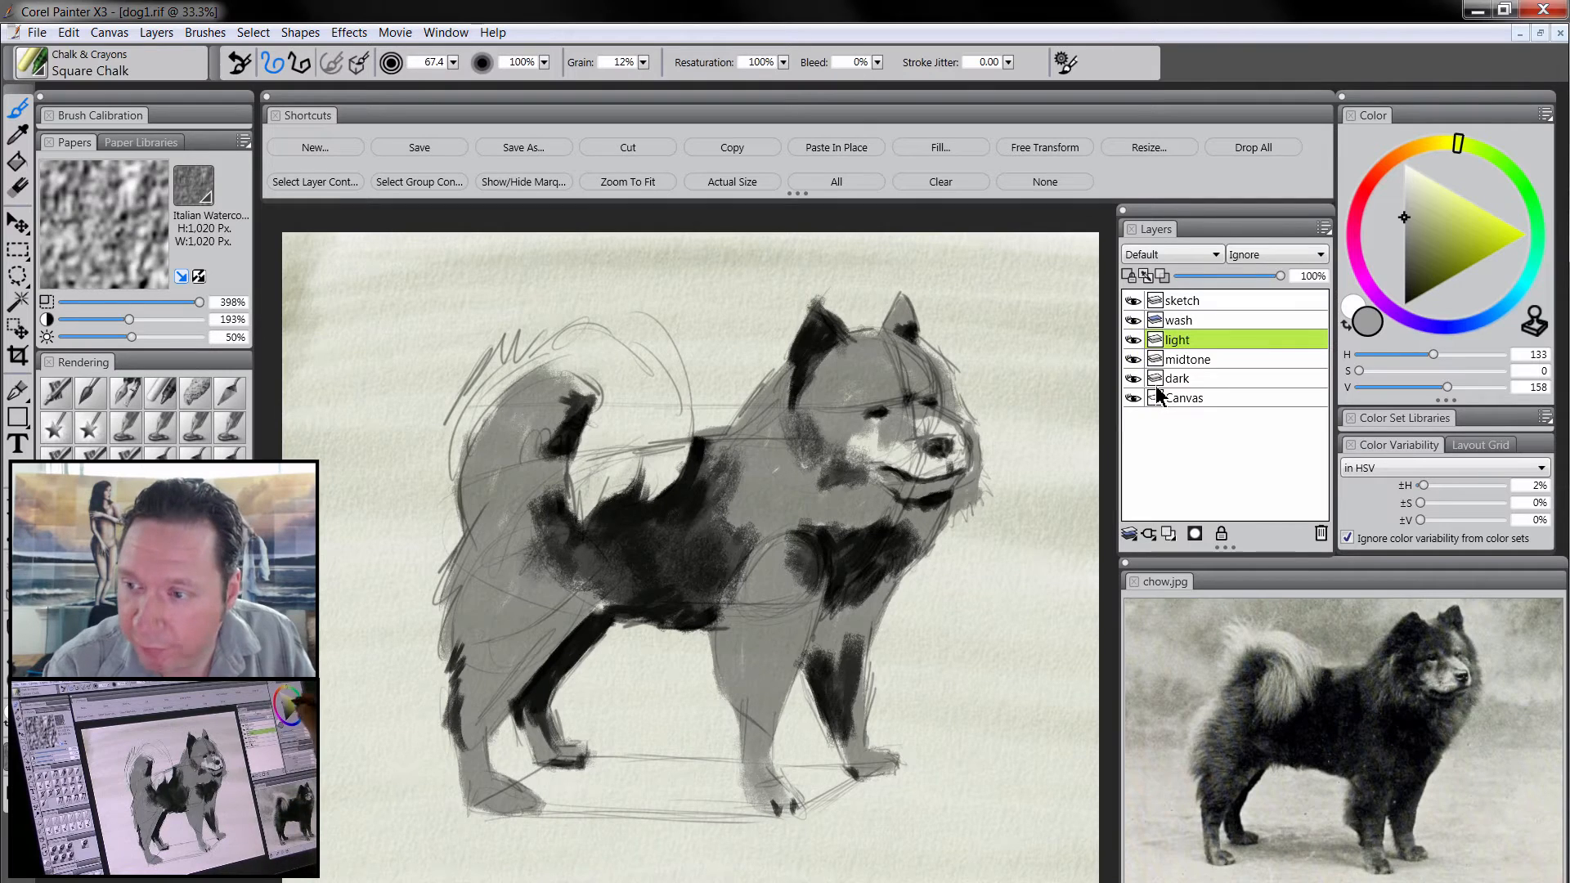
- Paint the tail plume and muzzle highlights in near-white of value 229, starting with a 42.1 brush and reducing it to 6.7
click(1404, 190)
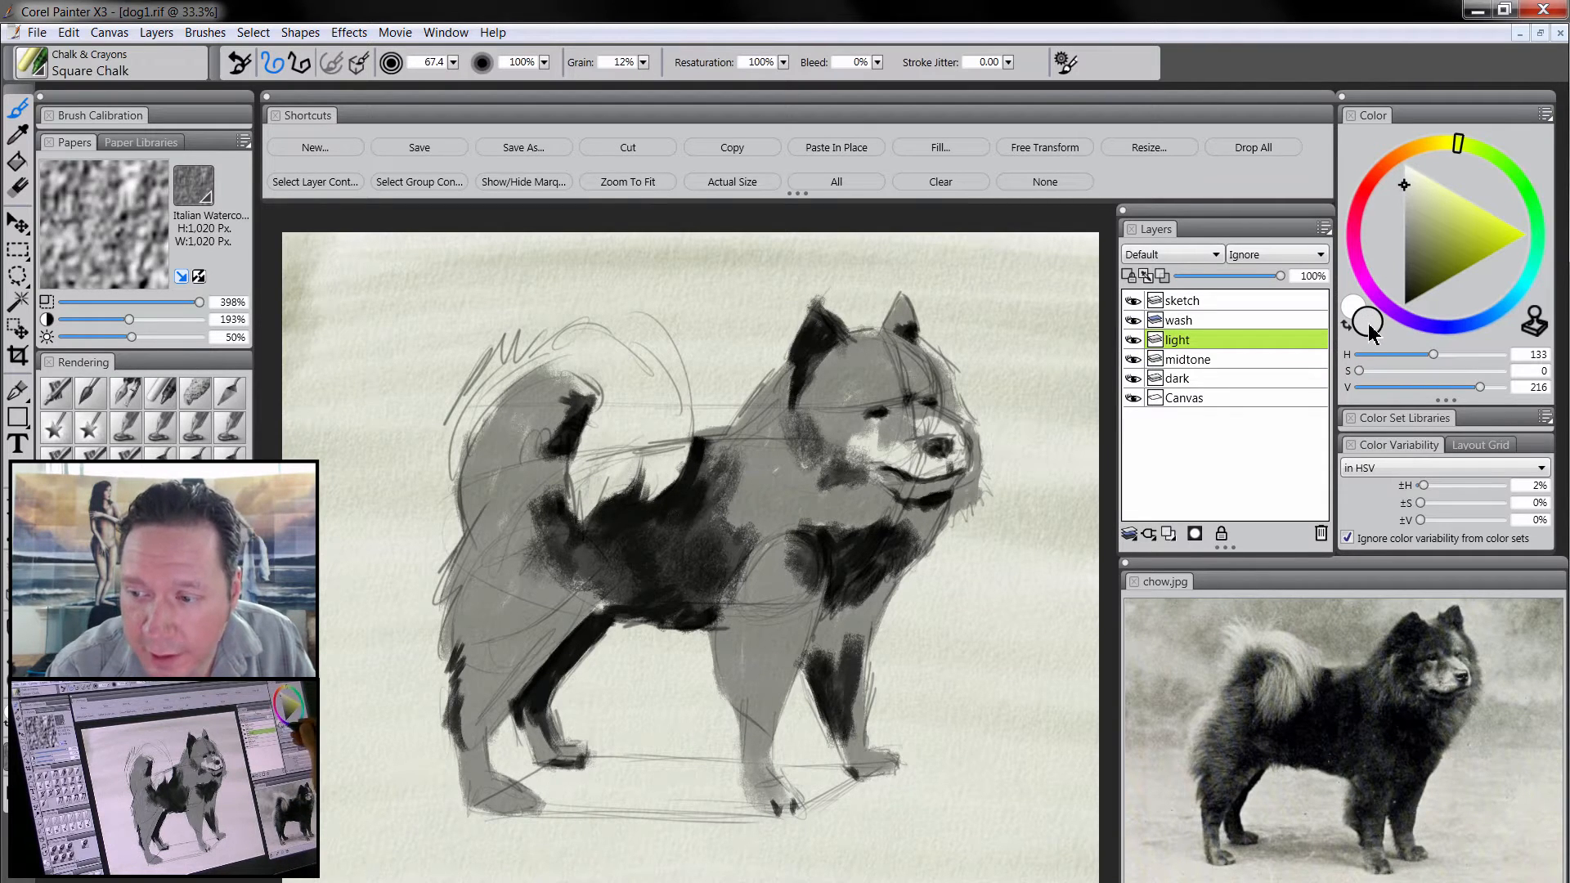
key(bracketleft)
key(bracketleft)
key(bracketleft)
key(bracketleft)
key(bracketleft)
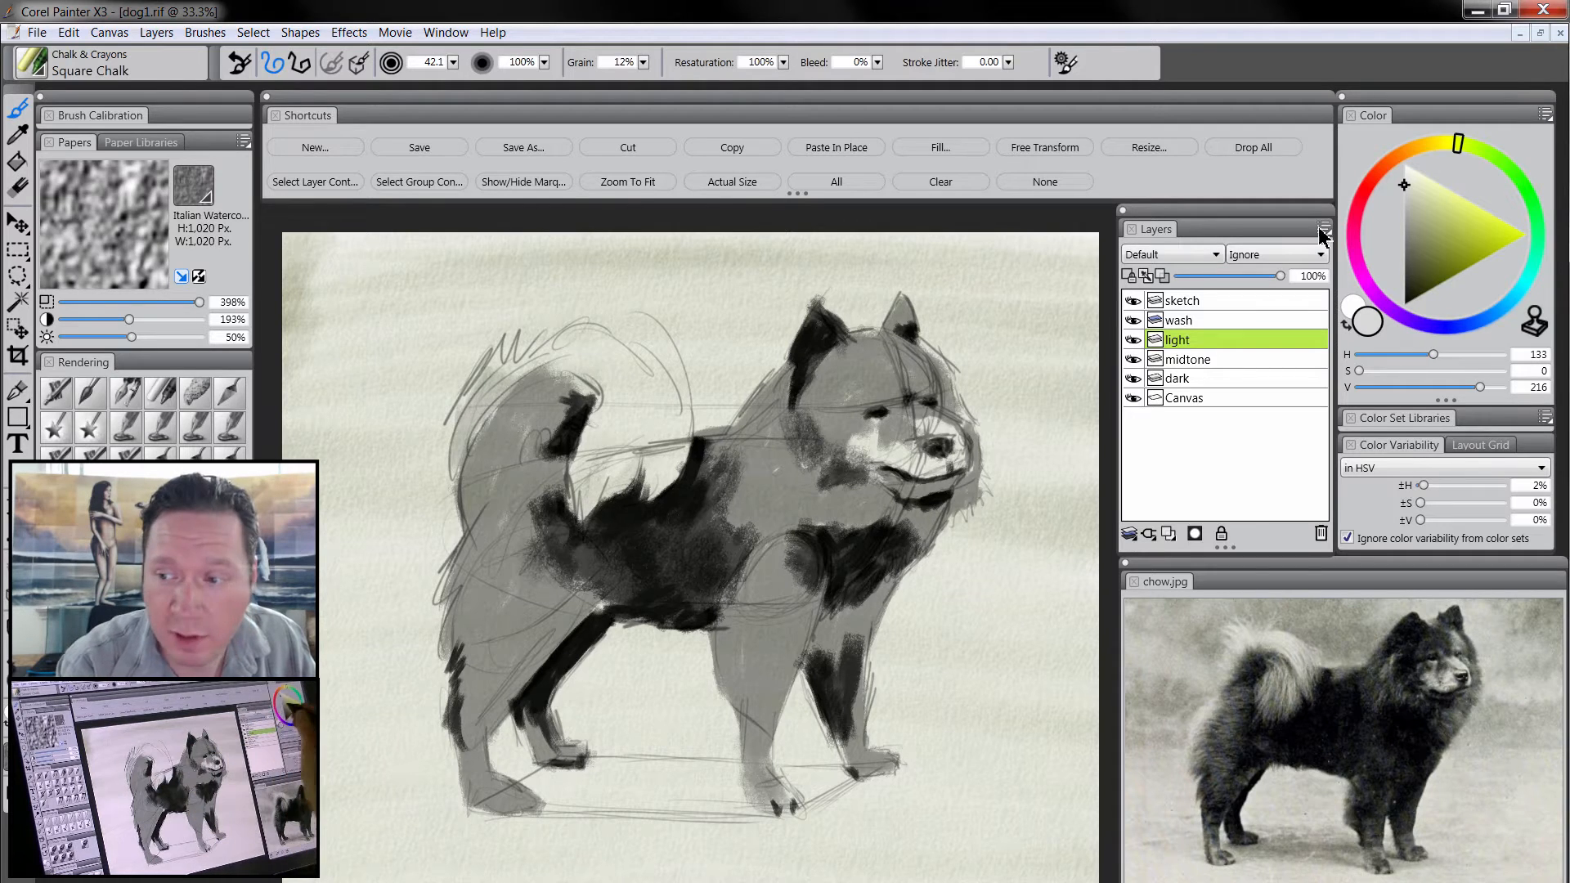
click(1404, 178)
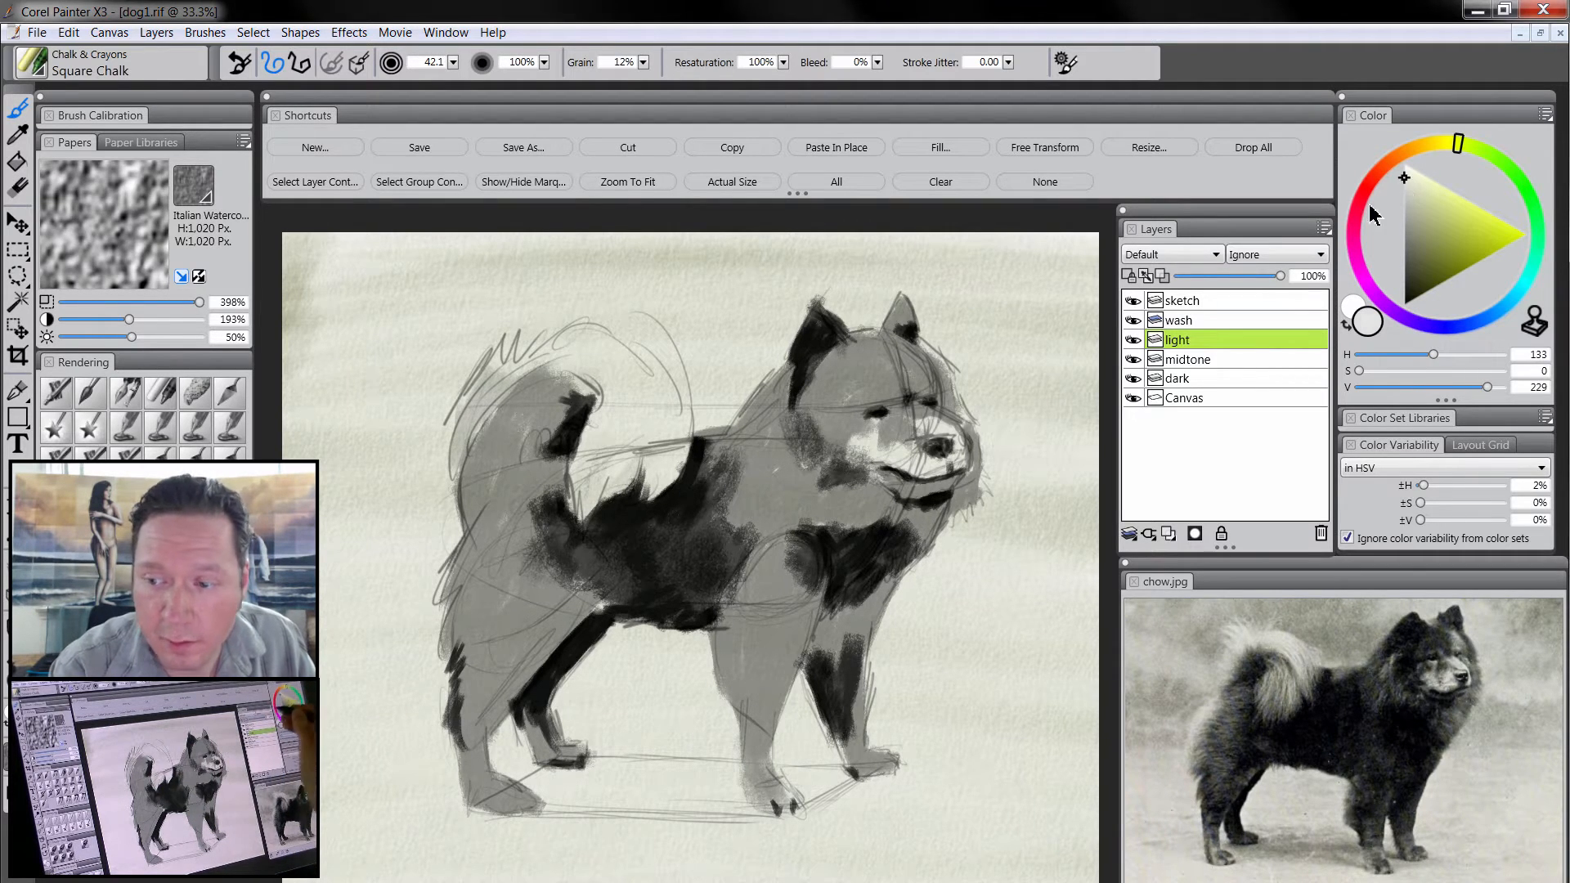
mouse_move(478, 400)
mouse_down()
mouse_move(511, 359)
mouse_move(563, 346)
mouse_move(613, 359)
mouse_move(638, 339)
mouse_move(670, 409)
mouse_move(604, 441)
mouse_move(597, 489)
mouse_move(691, 441)
mouse_move(699, 478)
mouse_up()
mouse_move(826, 360)
mouse_down()
mouse_move(860, 455)
mouse_move(869, 434)
mouse_move(920, 473)
mouse_move(944, 471)
mouse_move(959, 440)
mouse_move(930, 421)
mouse_move(966, 438)
mouse_move(965, 475)
mouse_up()
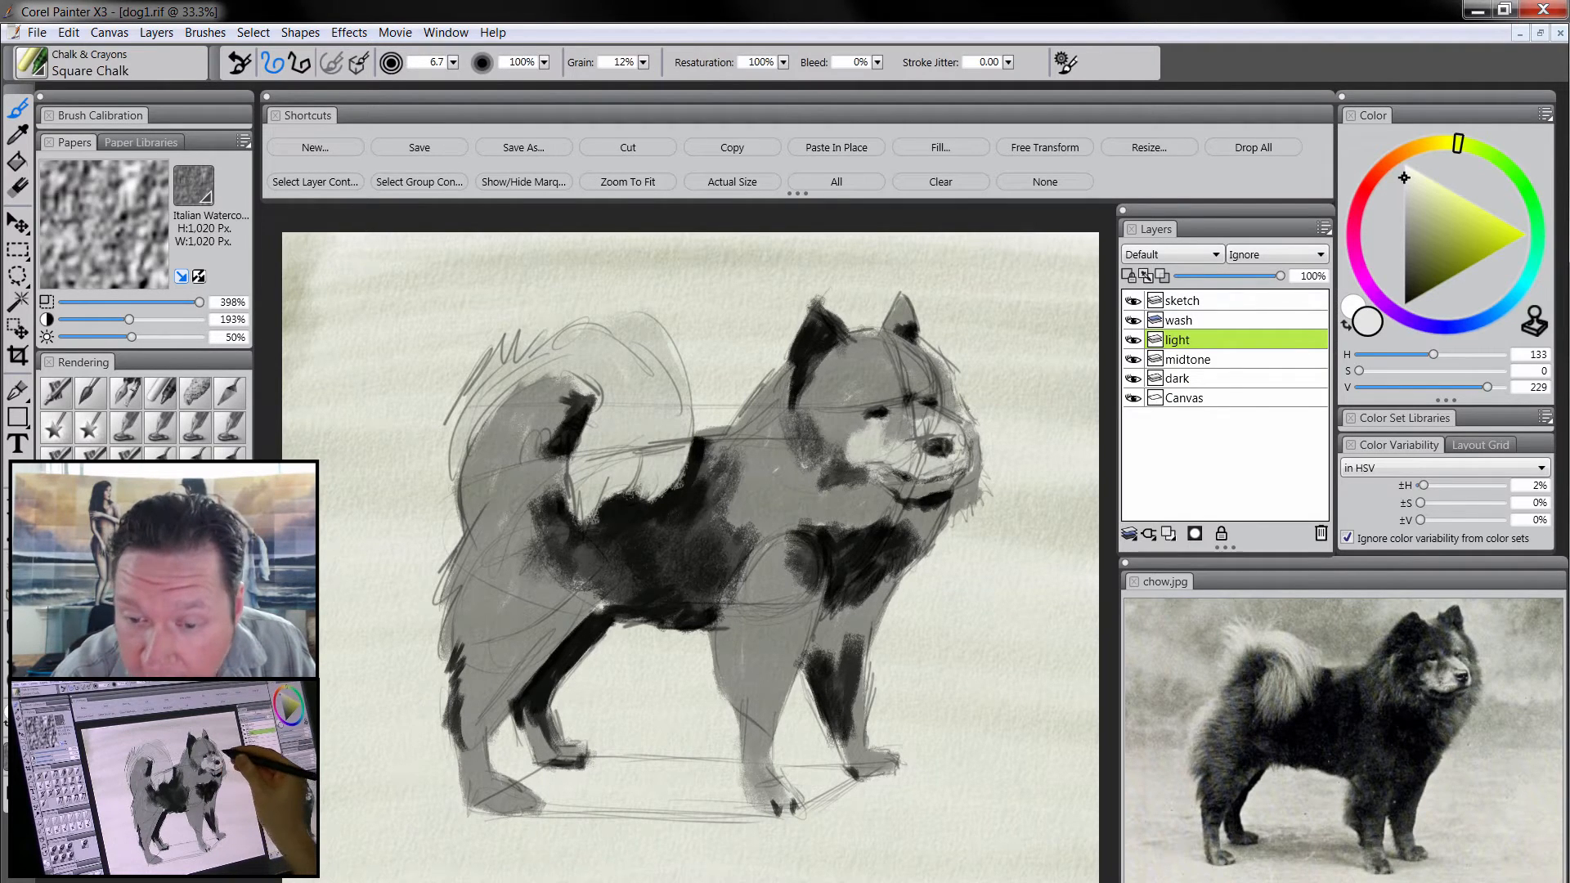
- Add near-white chalk highlights to the forehead, paws, rear fur of the hindquarters and lower tail plume with a brush of about 42
drag(926, 361, 916, 385)
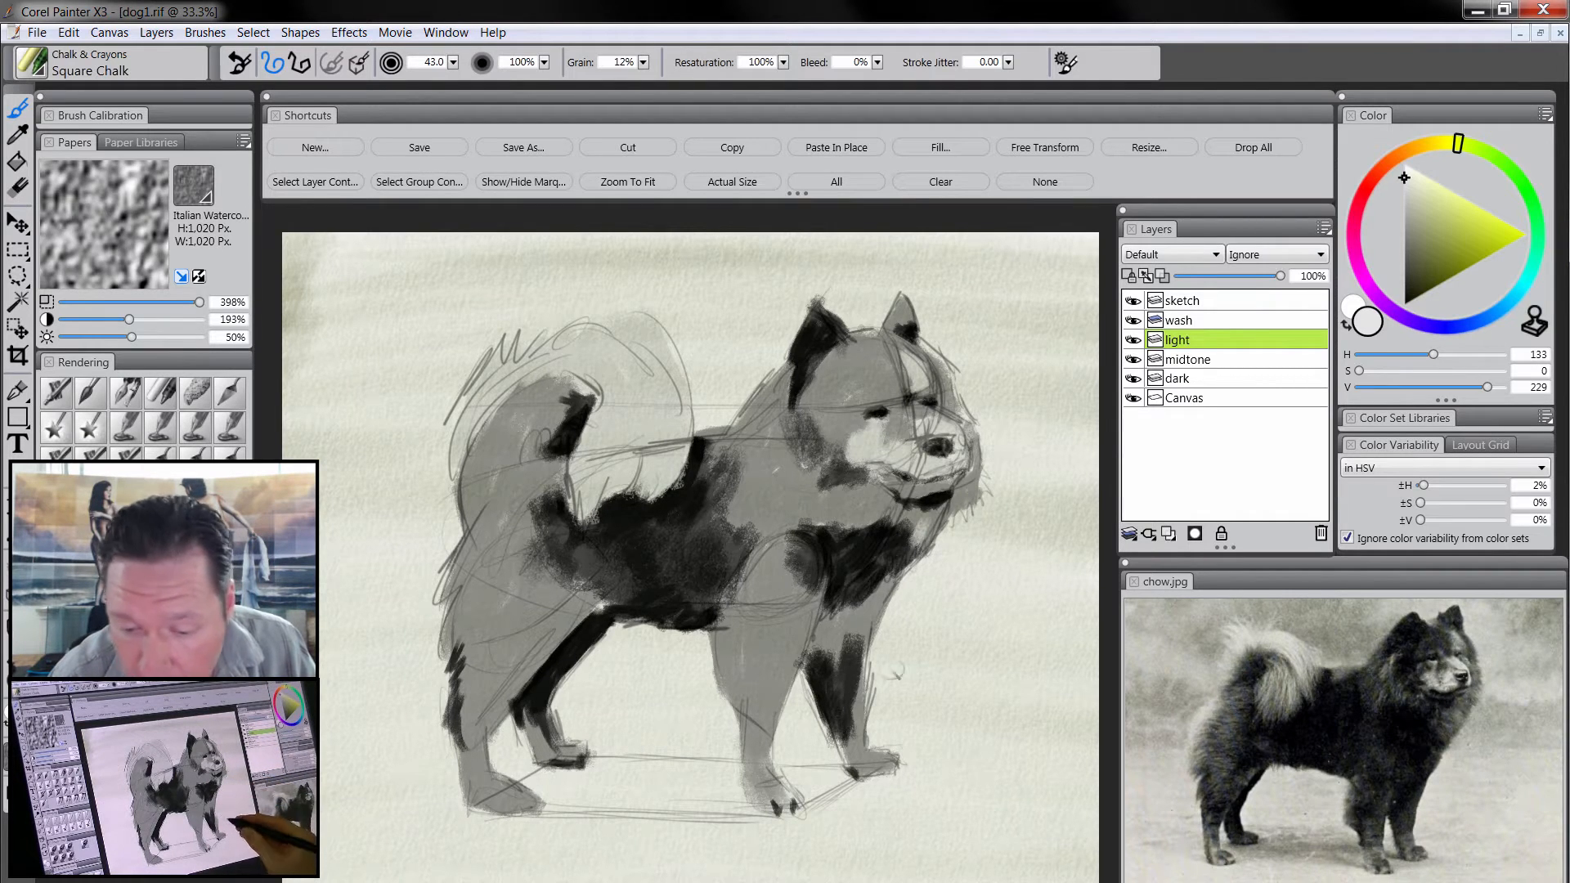
drag(765, 792, 781, 803)
mouse_move(491, 783)
mouse_down()
mouse_move(515, 802)
mouse_move(475, 785)
mouse_move(519, 795)
mouse_up()
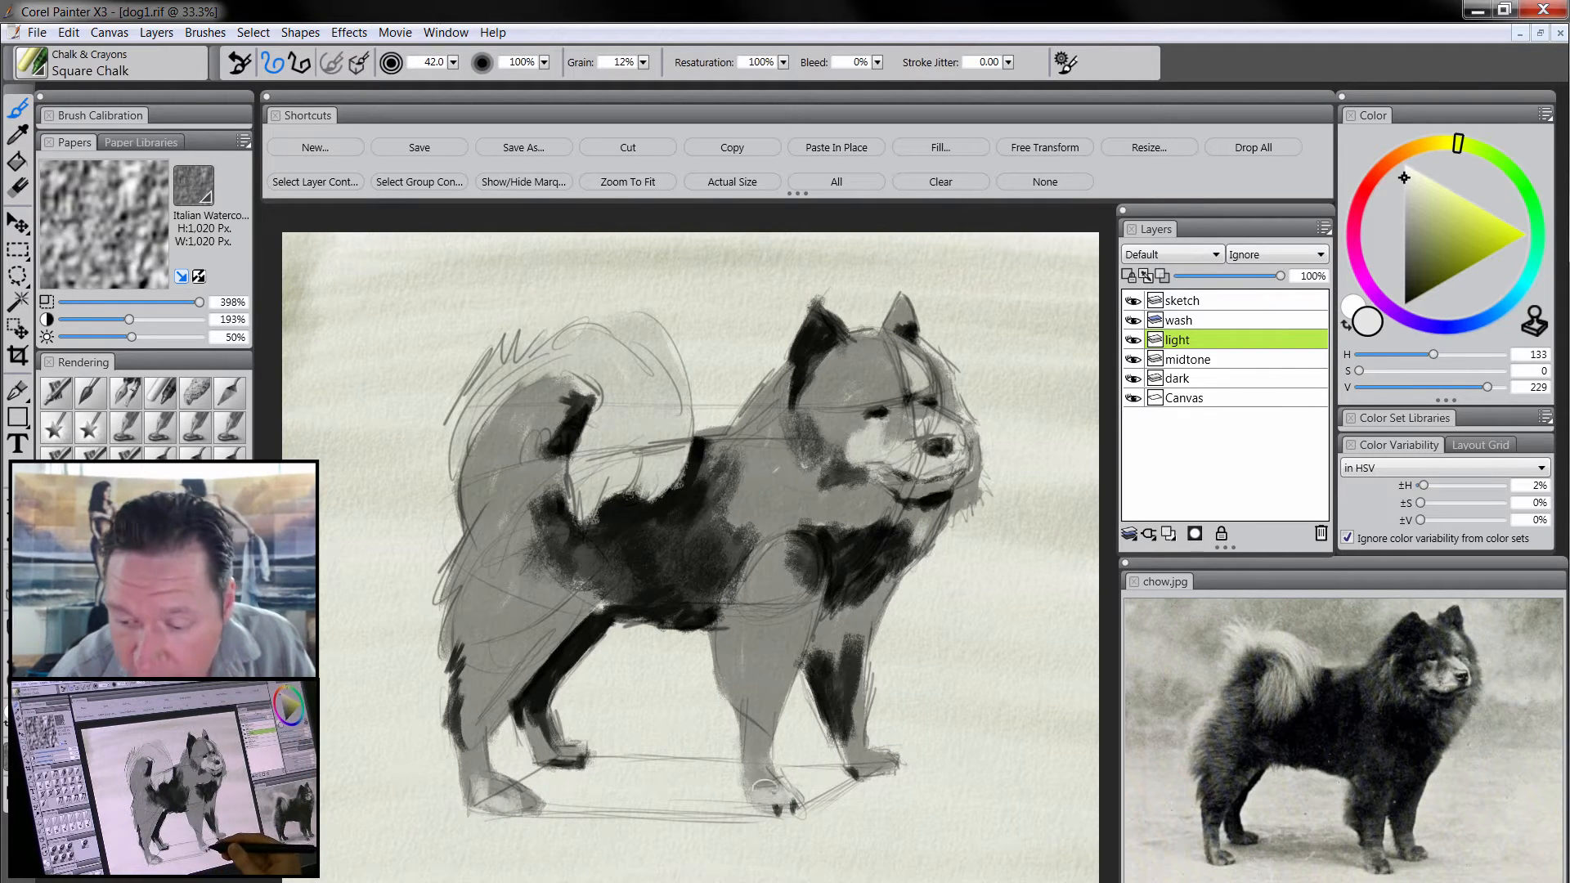
mouse_move(511, 593)
mouse_down()
mouse_move(454, 622)
mouse_move(449, 658)
mouse_move(458, 543)
mouse_move(427, 595)
mouse_up()
drag(445, 620, 439, 659)
mouse_move(478, 533)
mouse_down()
mouse_move(463, 552)
mouse_move(465, 538)
mouse_up()
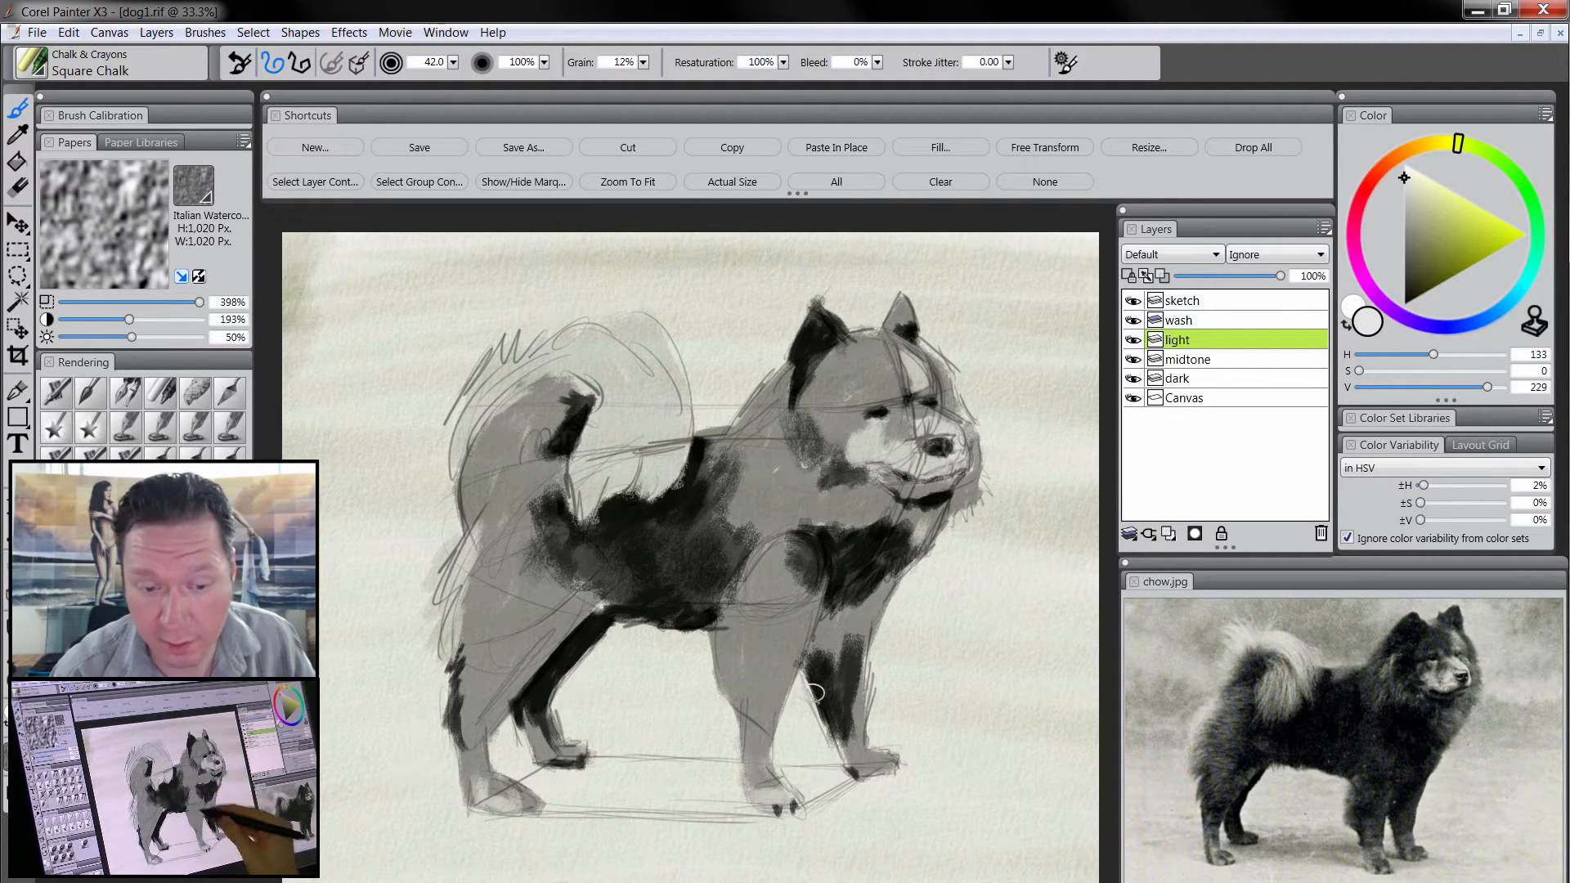
mouse_move(615, 497)
mouse_down()
mouse_move(598, 521)
mouse_move(634, 523)
mouse_up()
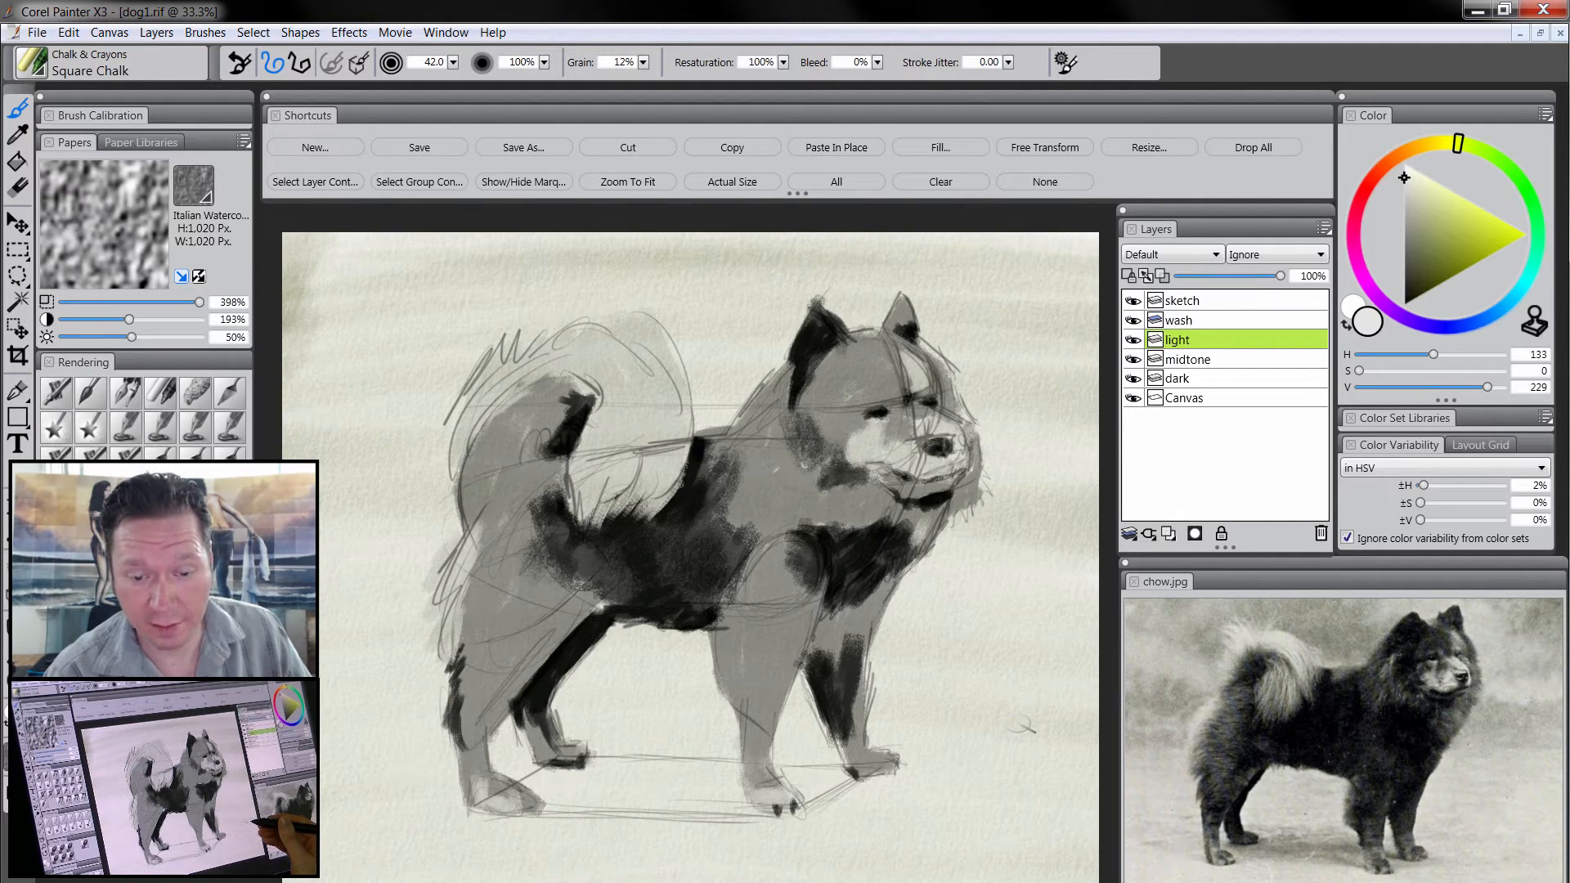
- Hide the sketch layer and drop the light, midtone and dark layers onto the Canvas
click(1133, 300)
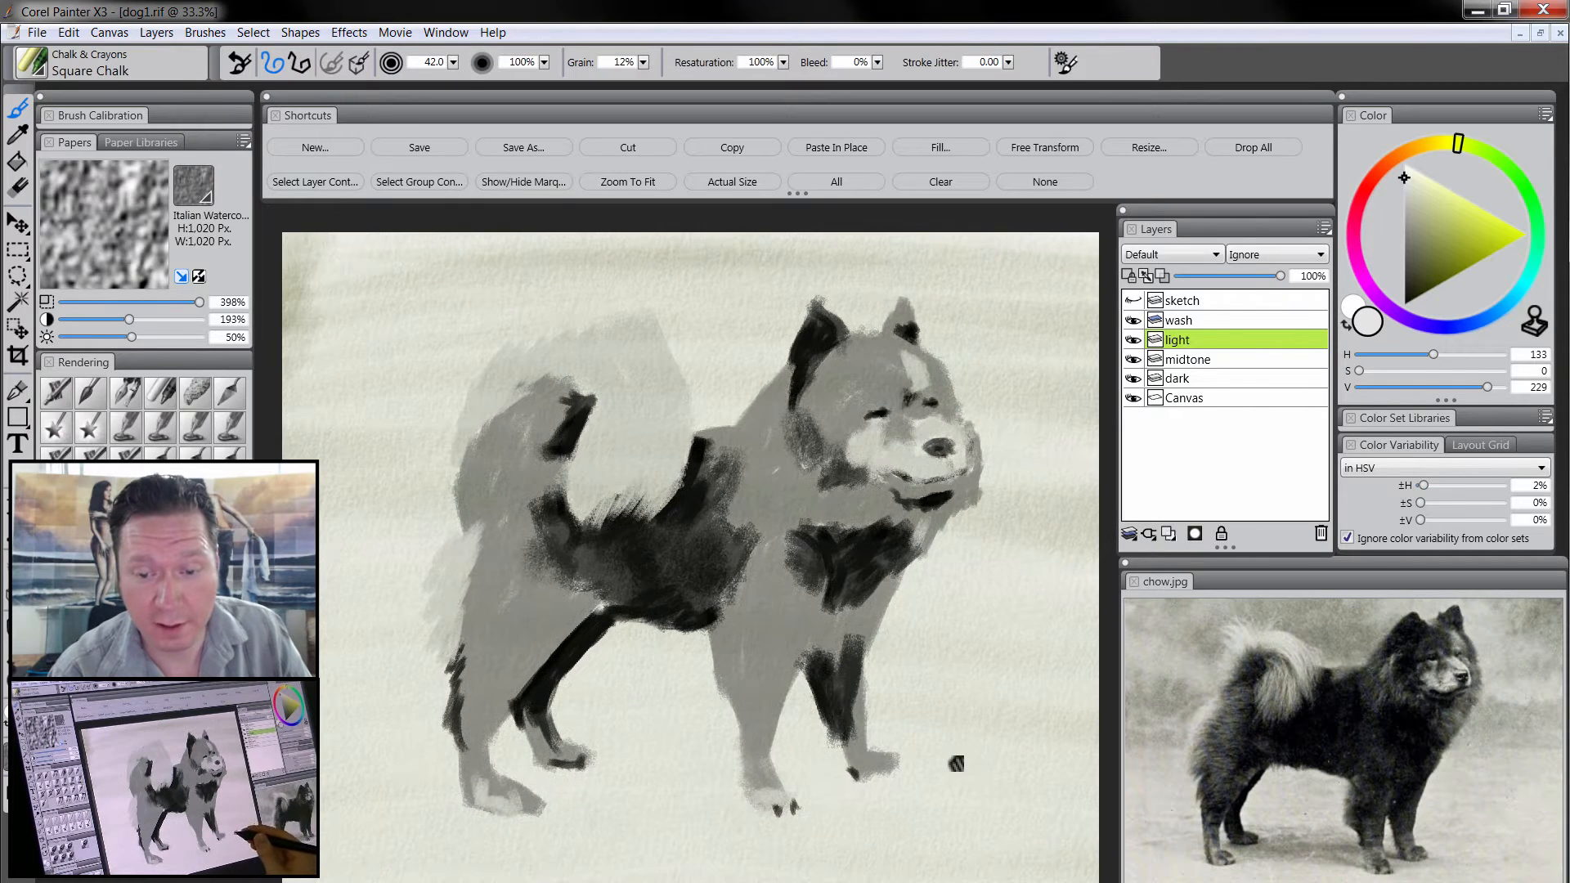
drag(960, 760, 988, 762)
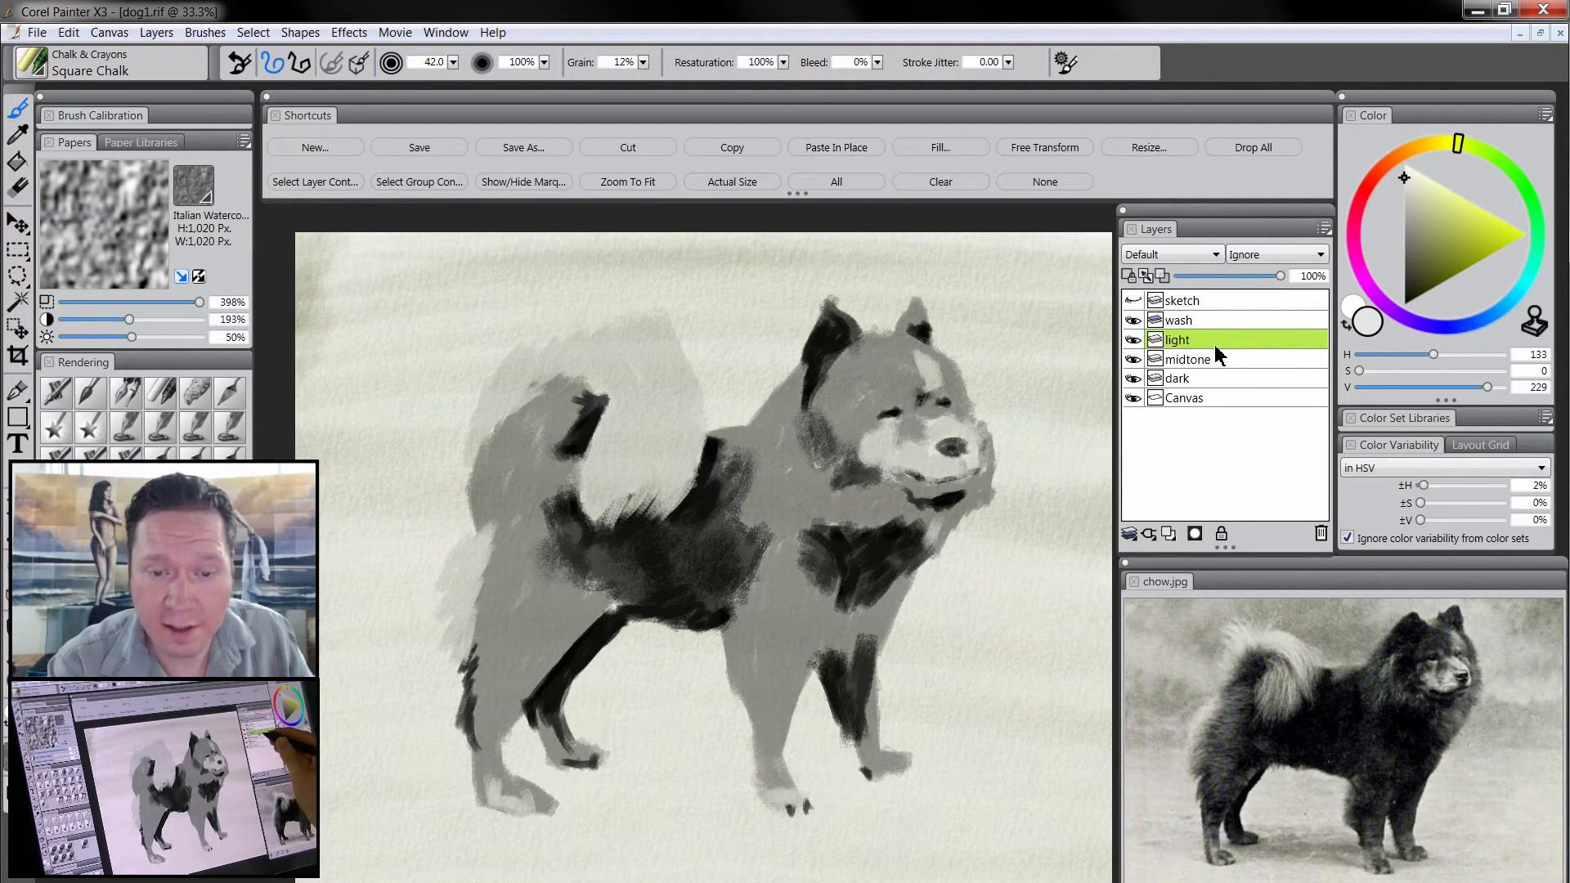
shift+click(1185, 378)
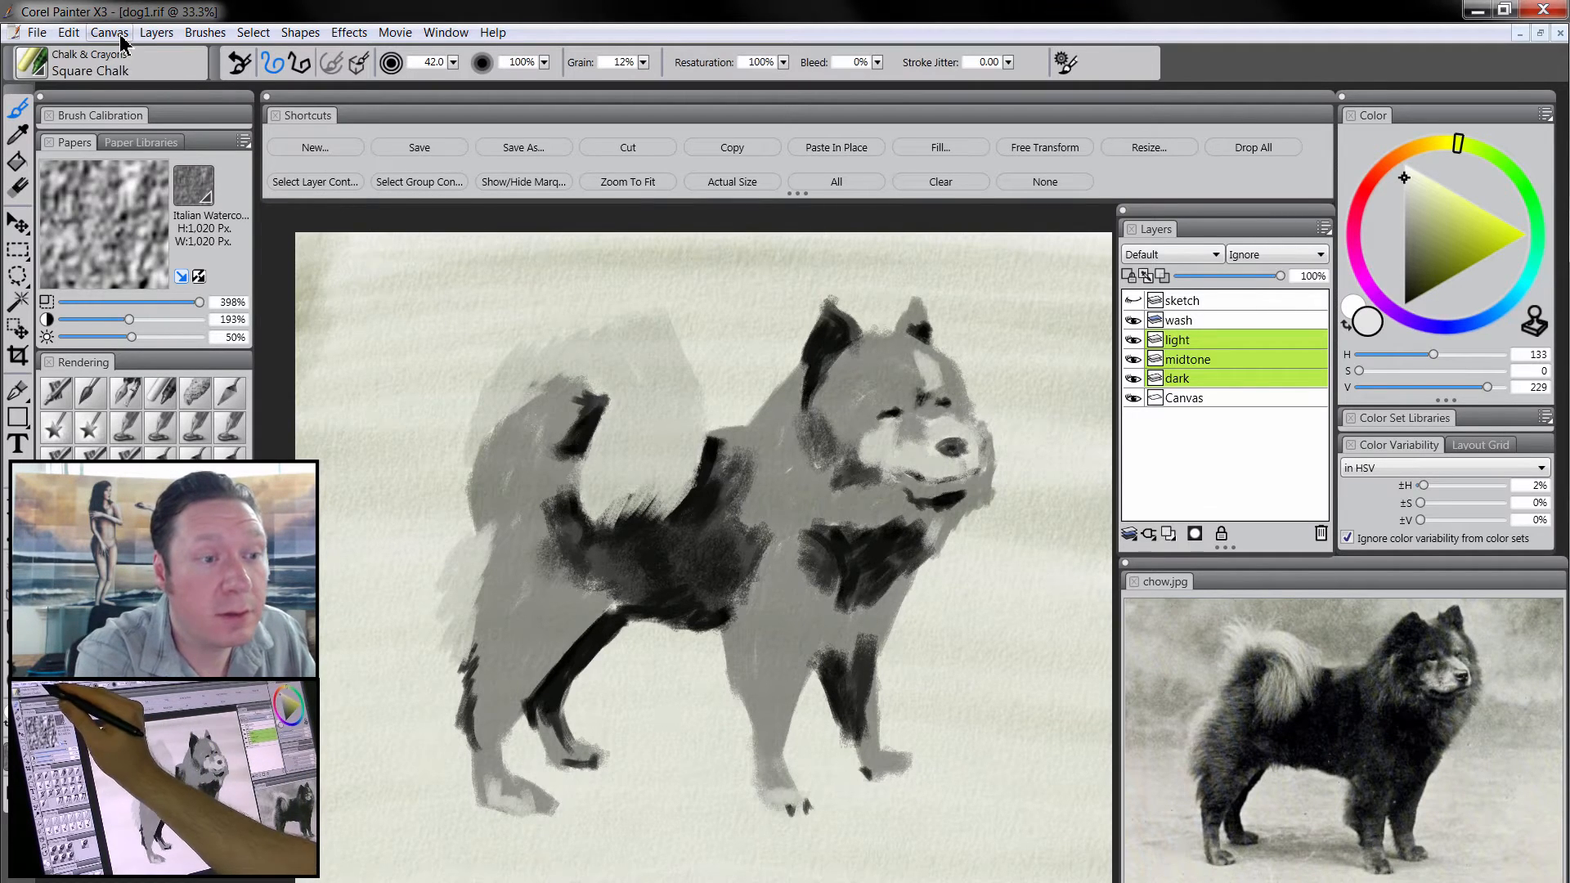
click(157, 32)
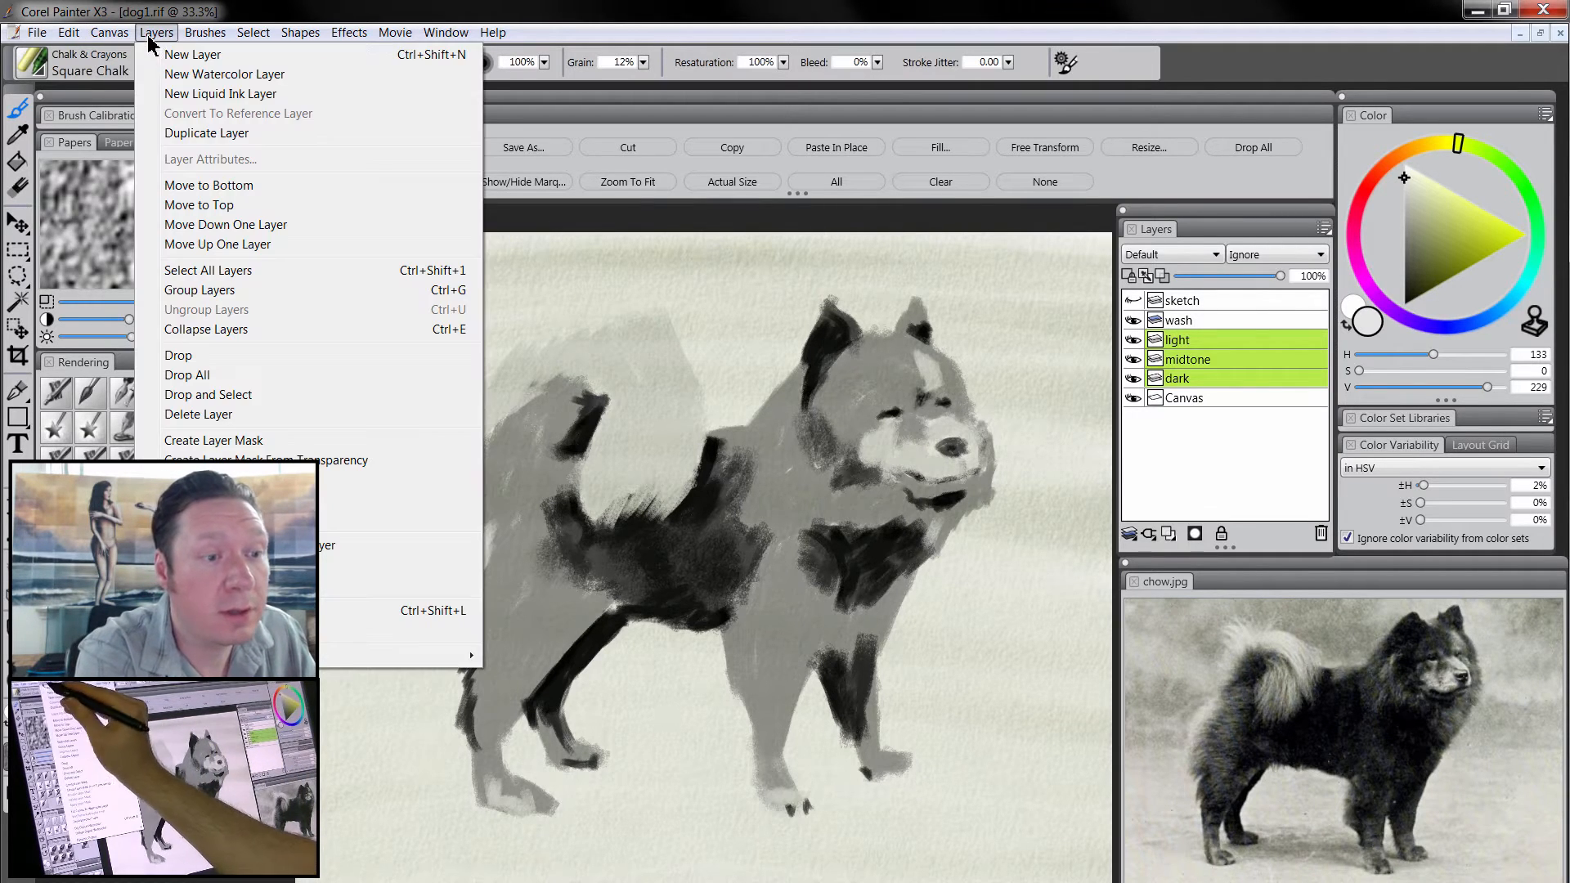
click(232, 358)
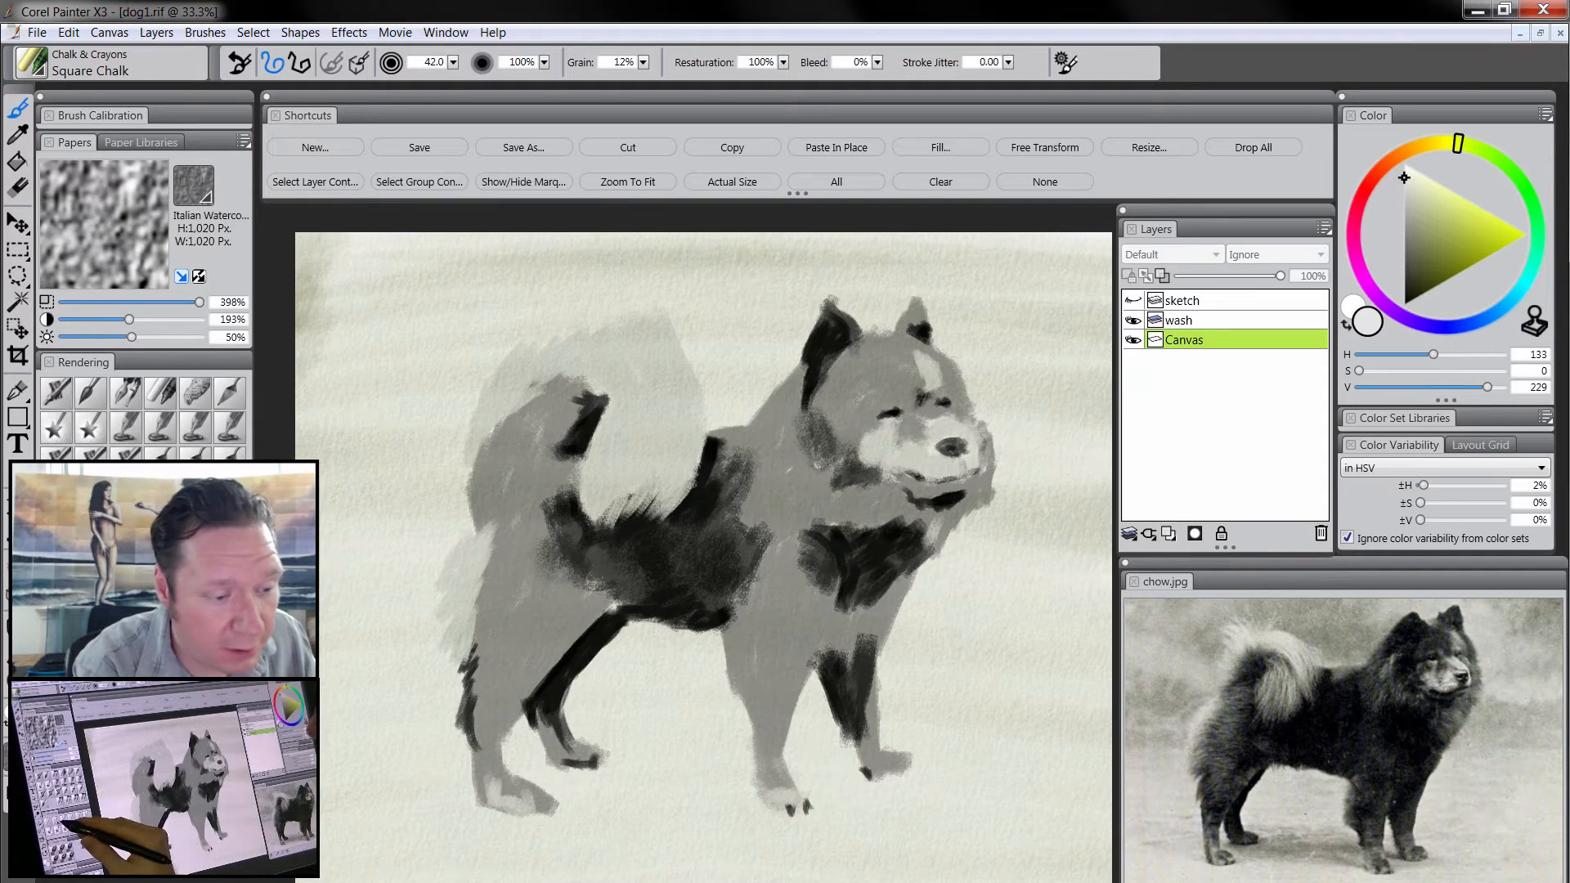
- Set the paper scale to 206% and contrast to 267%, and soften the dark patches on the flank and shoulder with the Coarse Oily Blender
click(91, 604)
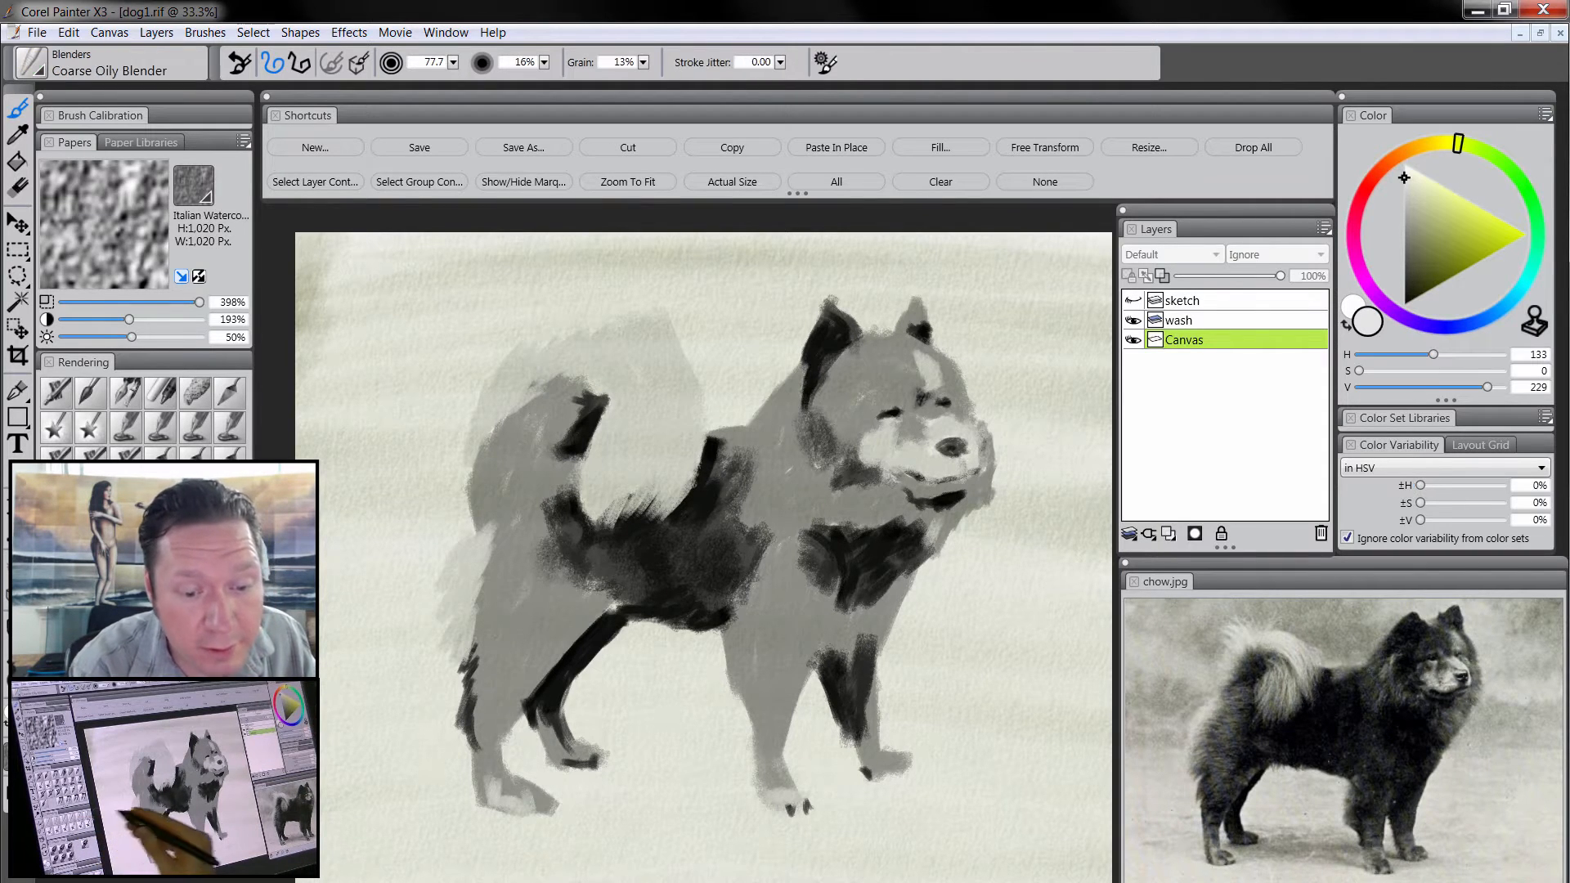
mouse_move(595, 568)
mouse_down()
mouse_move(553, 534)
mouse_move(548, 584)
mouse_move(593, 571)
mouse_up()
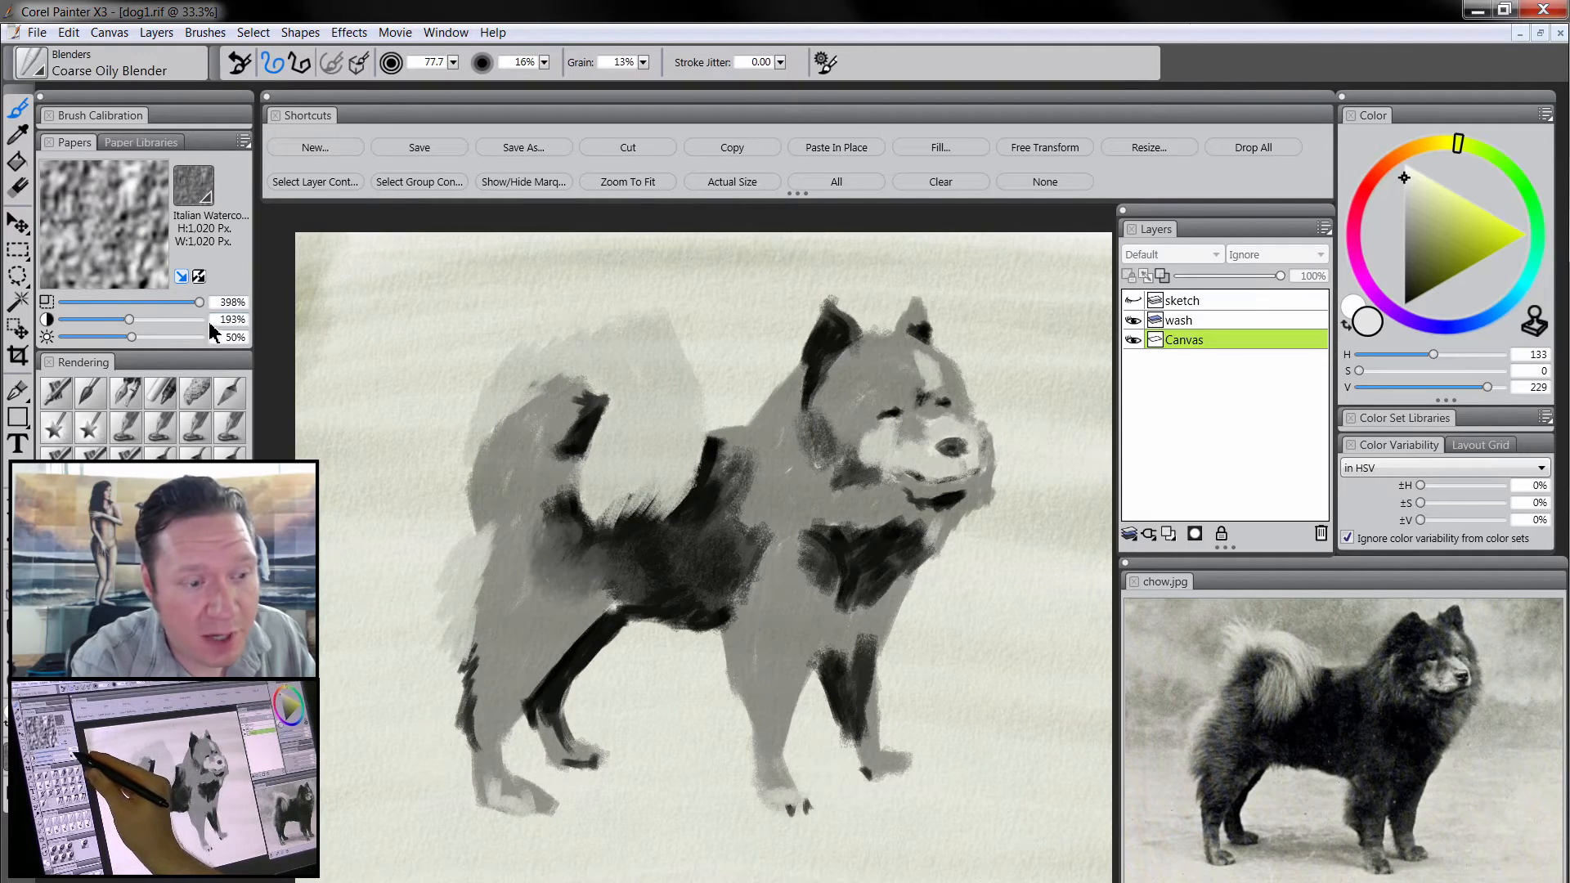
click(131, 302)
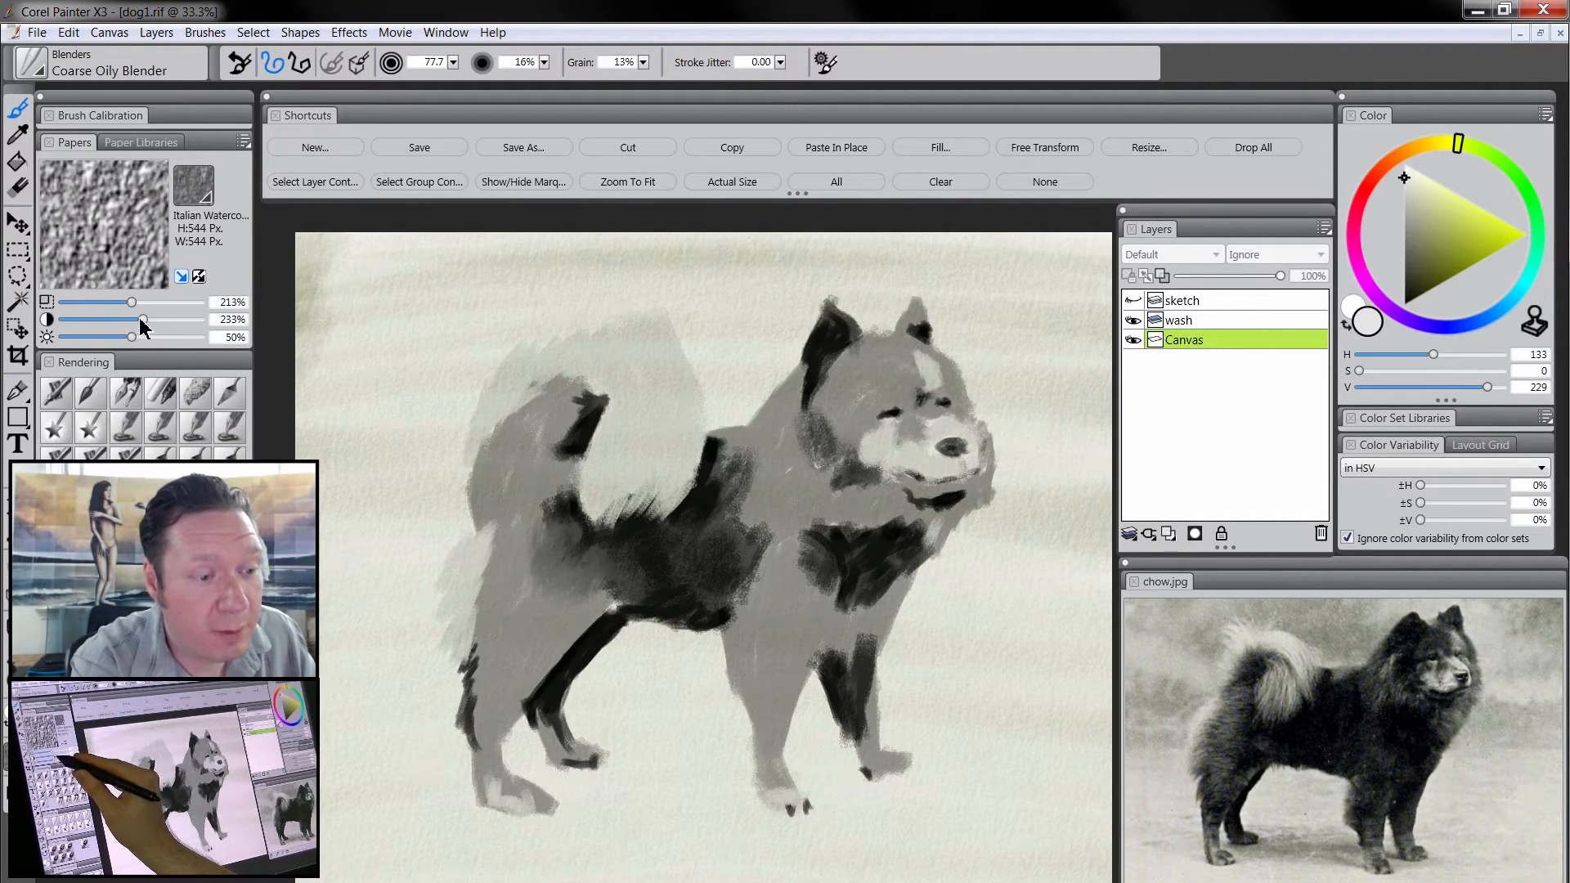
mouse_move(144, 325)
mouse_down()
mouse_move(88, 326)
mouse_move(167, 305)
mouse_move(192, 324)
mouse_move(186, 304)
mouse_move(135, 305)
mouse_move(172, 320)
mouse_move(154, 320)
mouse_up()
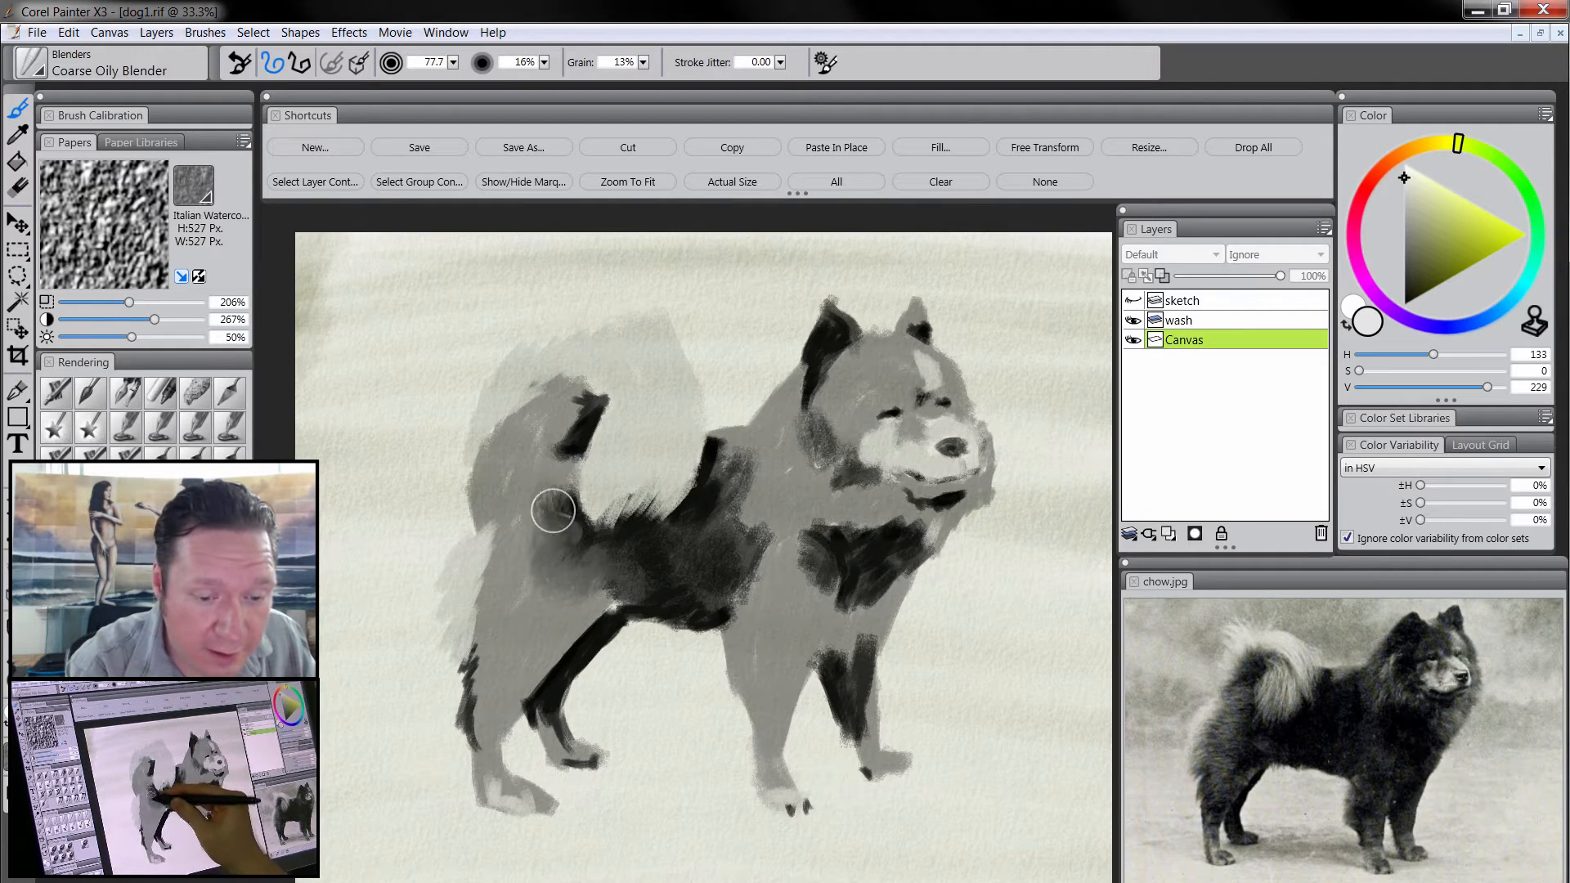
drag(554, 510, 548, 574)
mouse_move(701, 523)
mouse_down()
mouse_move(759, 456)
mouse_move(728, 471)
mouse_move(764, 509)
mouse_move(719, 606)
mouse_up()
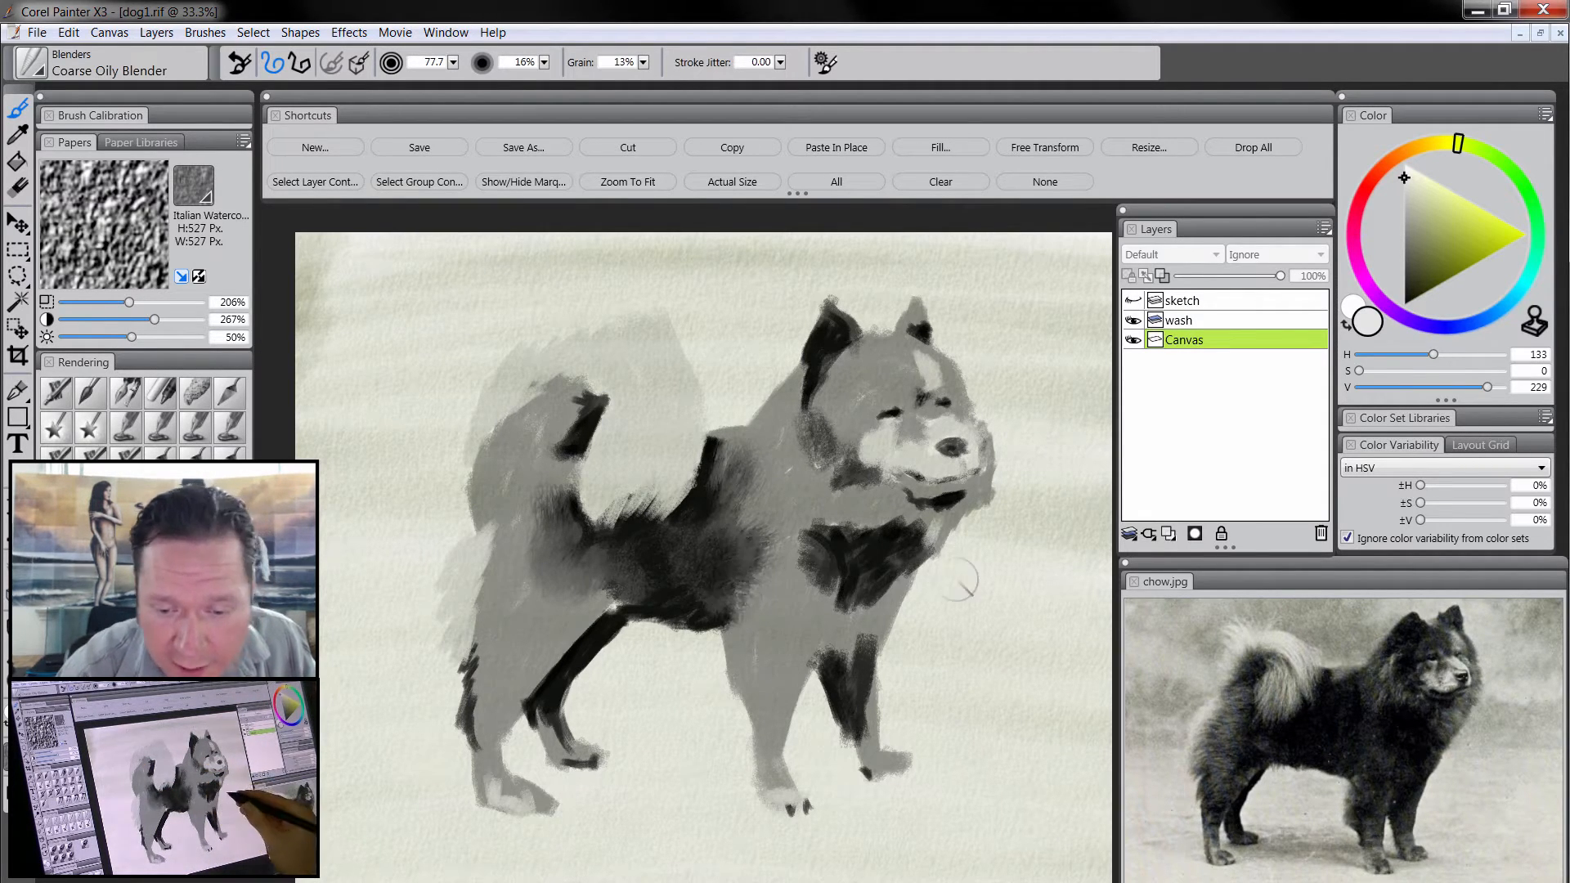
mouse_move(887, 558)
mouse_down()
mouse_move(851, 570)
mouse_move(832, 527)
mouse_move(813, 549)
mouse_move(851, 526)
mouse_move(834, 532)
mouse_up()
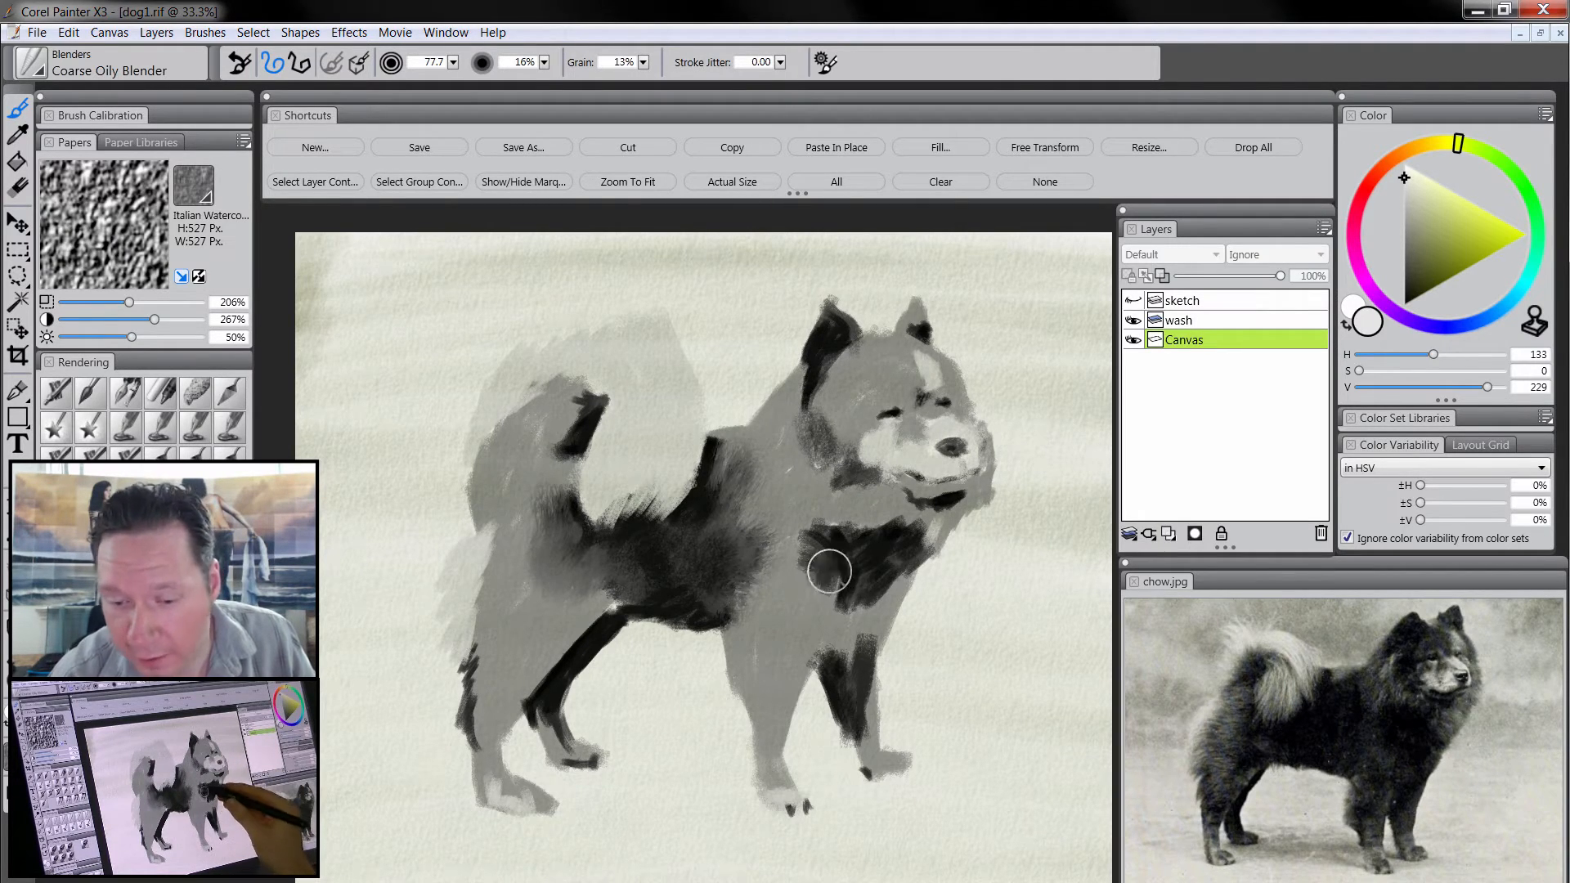
mouse_move(831, 535)
mouse_down()
mouse_move(807, 543)
mouse_move(824, 606)
mouse_move(843, 606)
mouse_move(883, 515)
mouse_move(900, 547)
mouse_move(918, 541)
mouse_move(881, 599)
mouse_up()
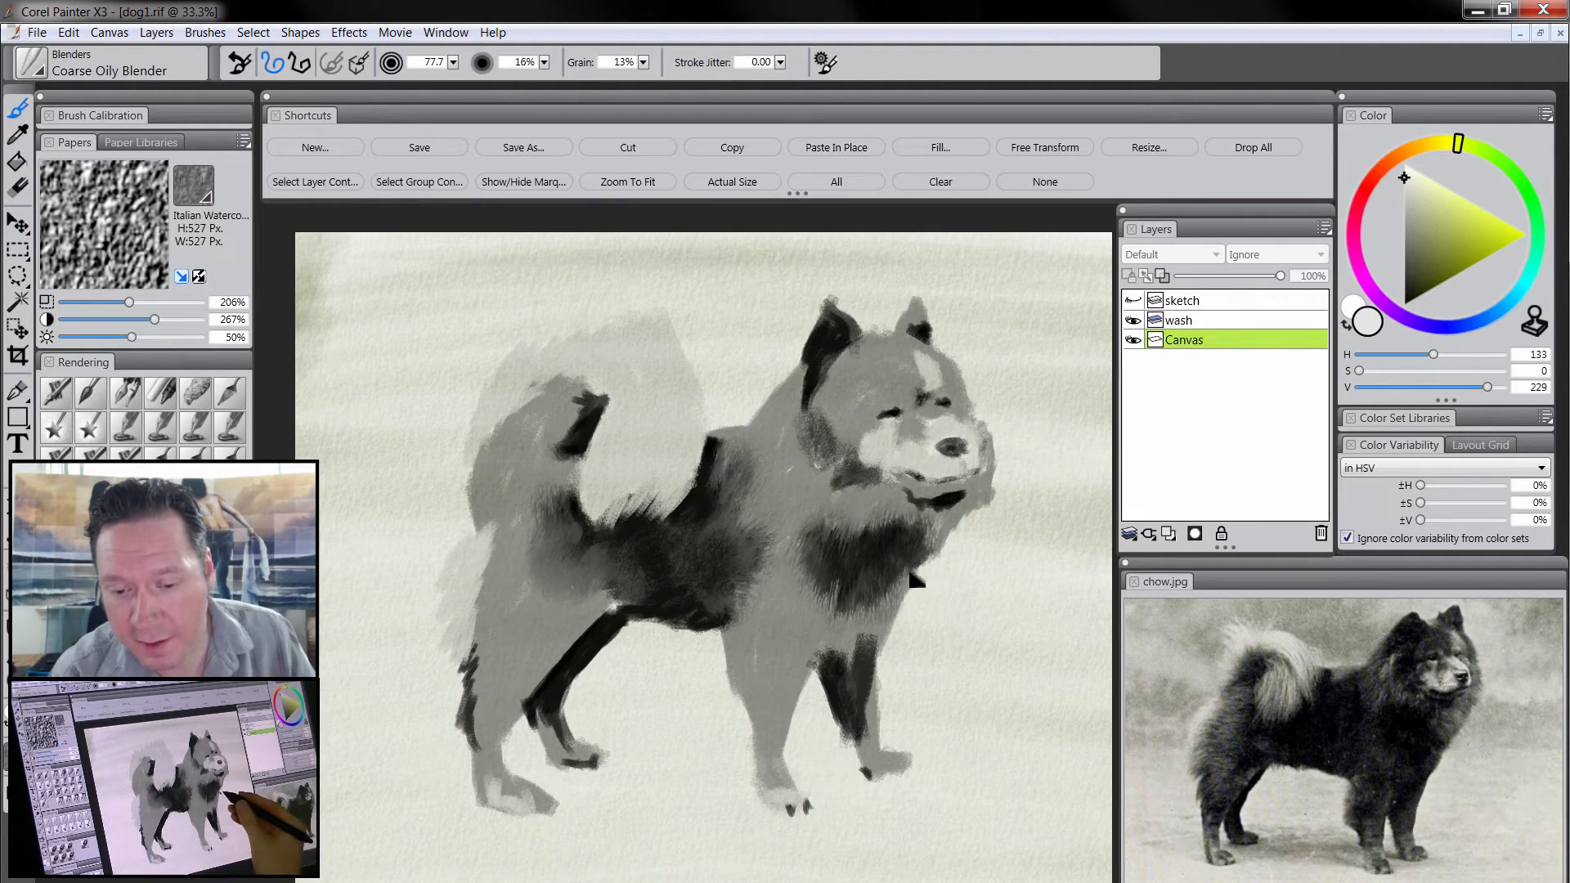
key(ctrl+z)
key(ctrl+z)
key(ctrl+z)
key(ctrl+z)
key(ctrl+z)
key(ctrl+z)
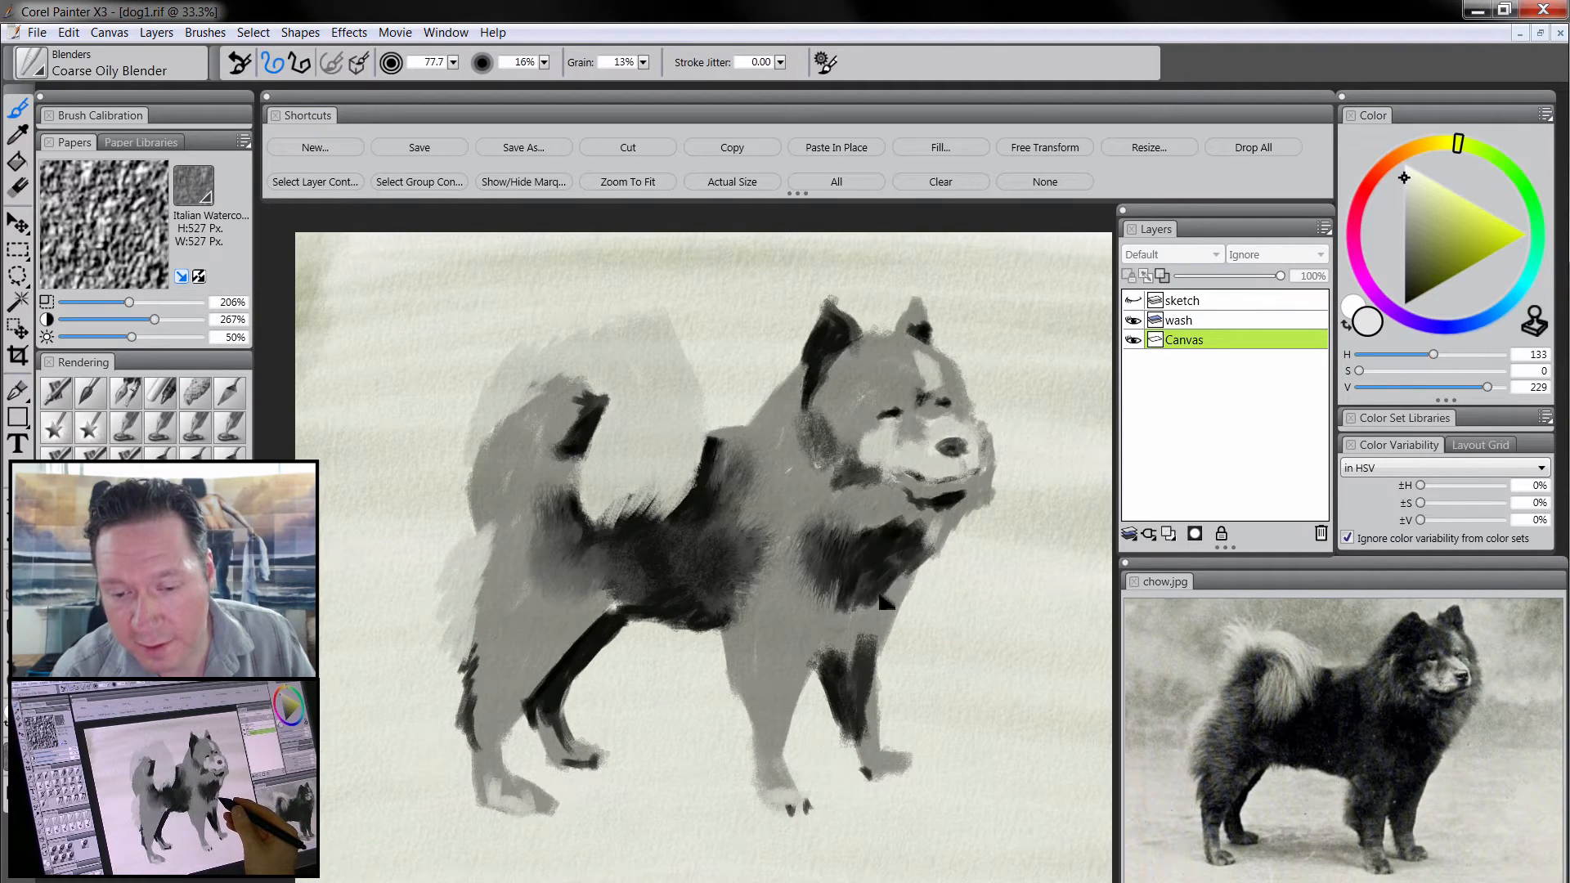
mouse_move(870, 561)
mouse_down()
mouse_move(896, 529)
mouse_move(862, 523)
mouse_move(898, 532)
mouse_move(799, 550)
mouse_move(867, 615)
mouse_up()
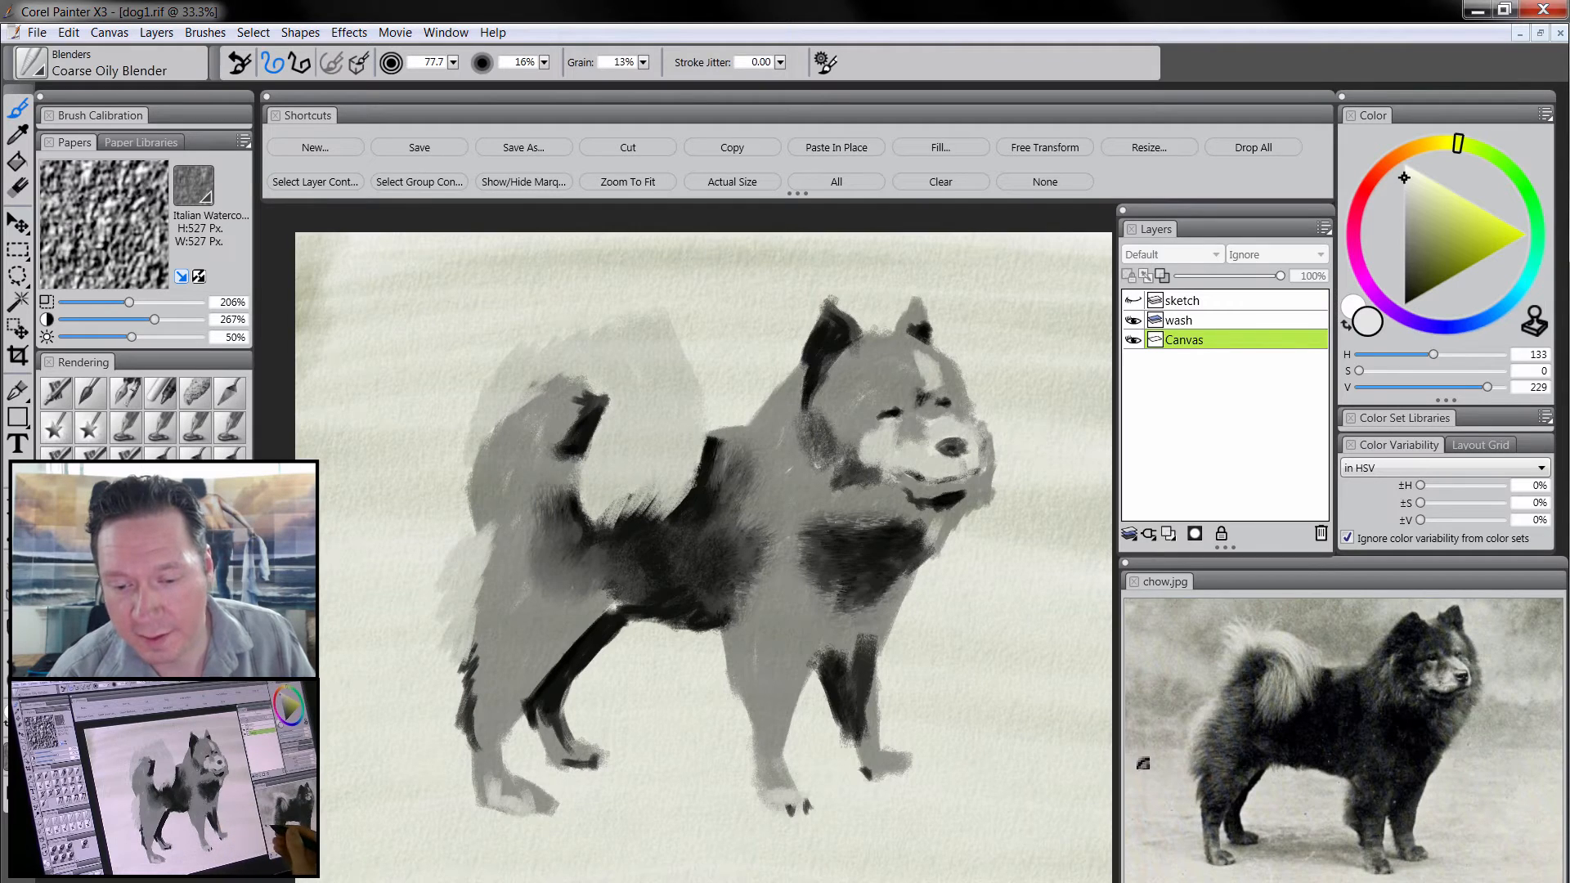
key(ctrl+z)
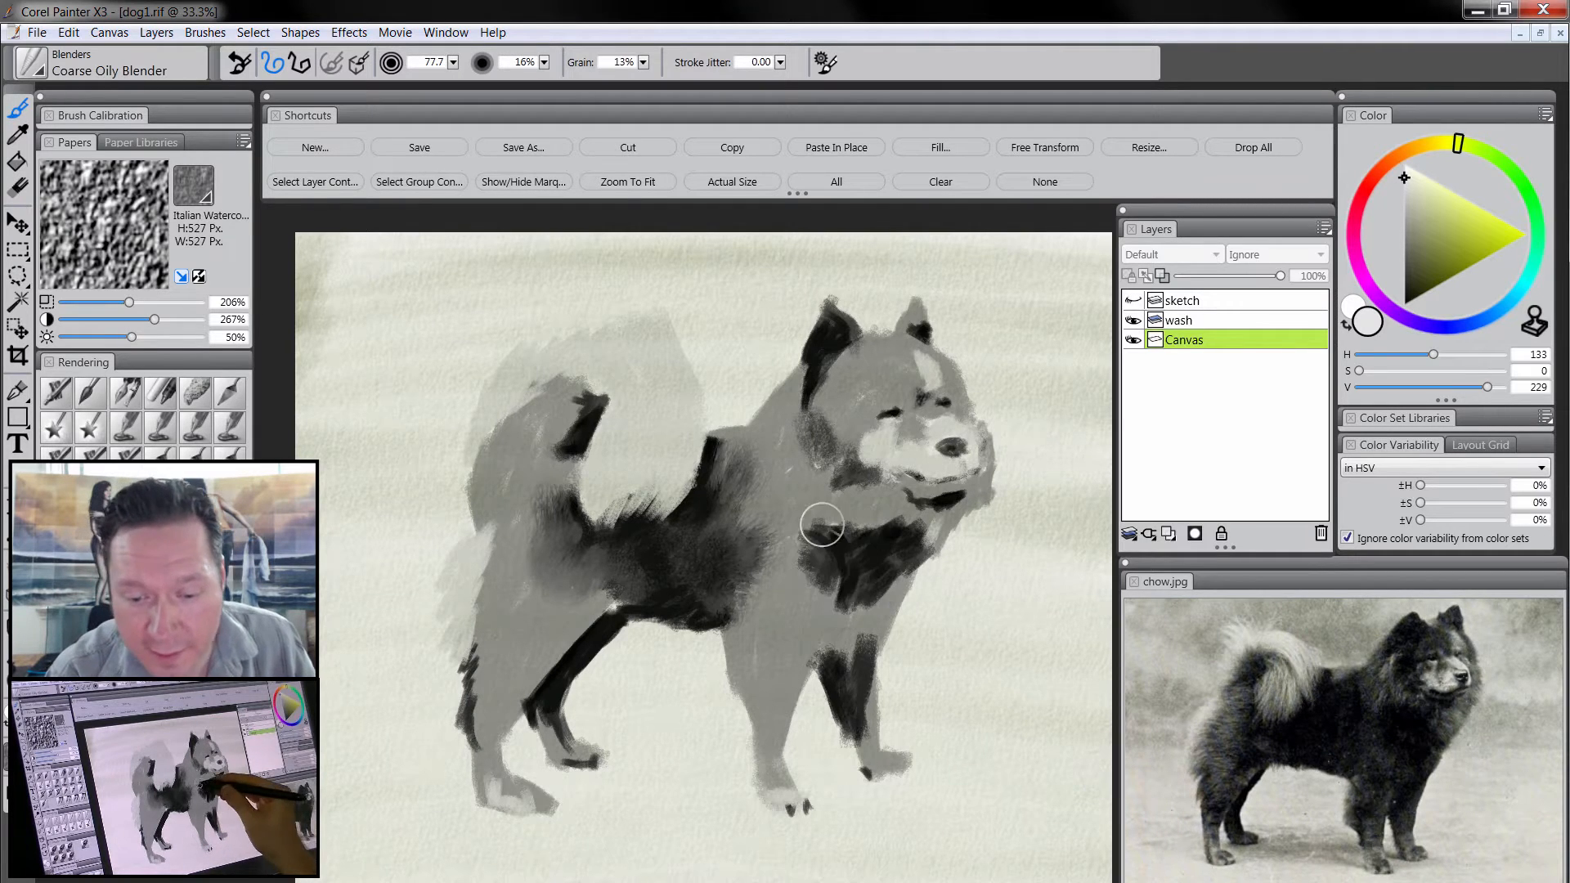
- Blend the dark chest, far front leg and belly edge into short fur strokes with the Coarse Oily Blender
mouse_move(824, 523)
mouse_down()
mouse_move(798, 572)
mouse_move(849, 532)
mouse_move(893, 578)
mouse_move(907, 538)
mouse_move(931, 572)
mouse_up()
mouse_move(887, 630)
mouse_down()
mouse_move(858, 648)
mouse_move(871, 666)
mouse_move(834, 645)
mouse_move(862, 749)
mouse_up()
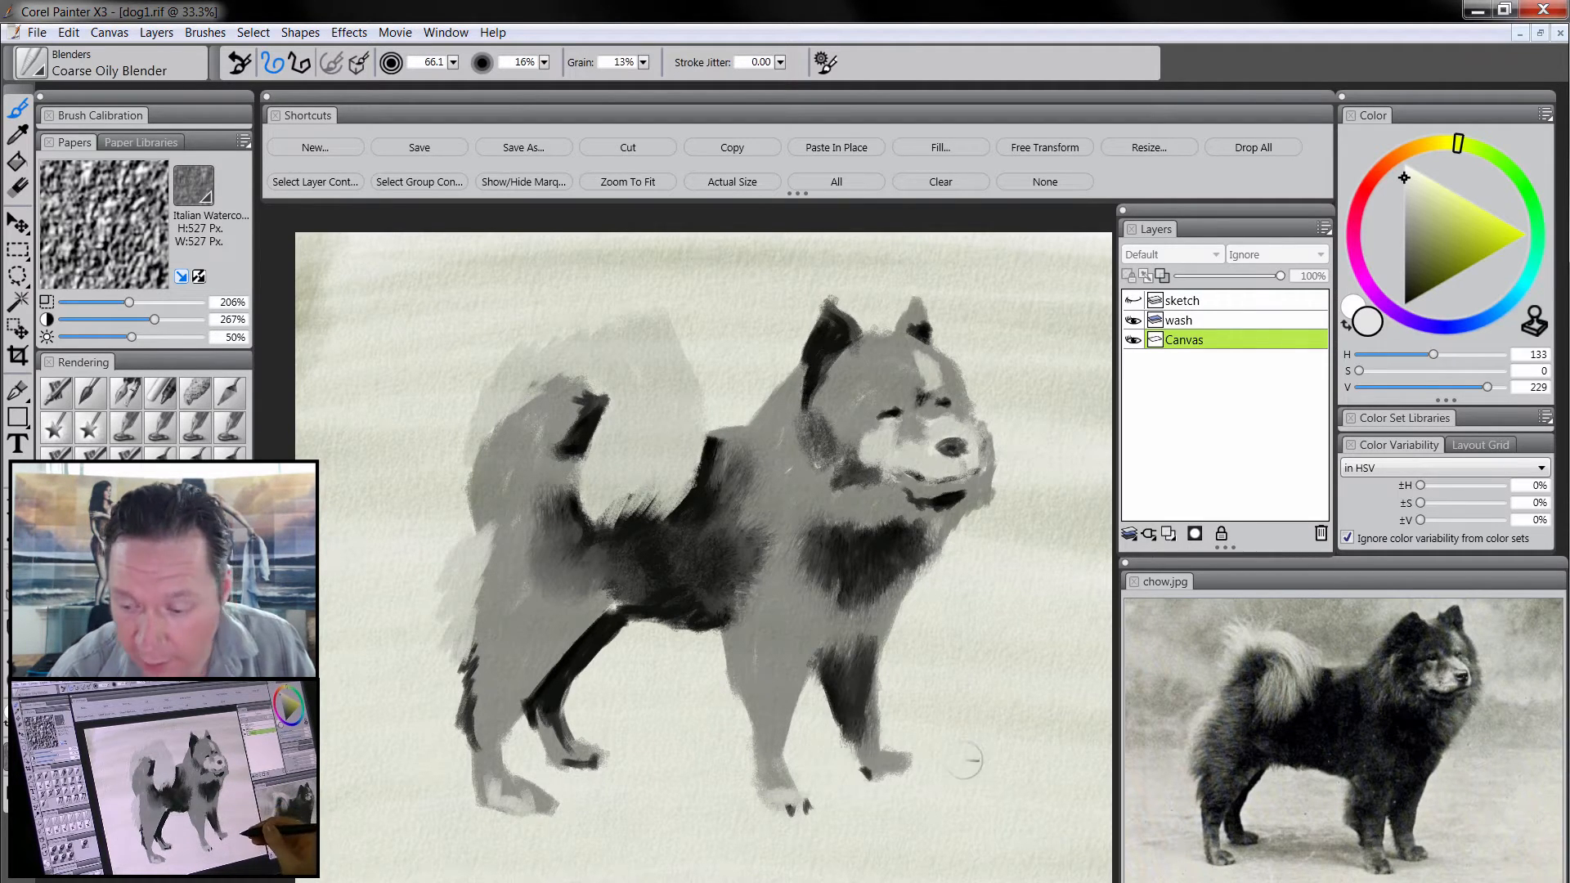
mouse_move(718, 603)
mouse_down()
mouse_move(650, 610)
mouse_move(701, 616)
mouse_move(679, 670)
mouse_up()
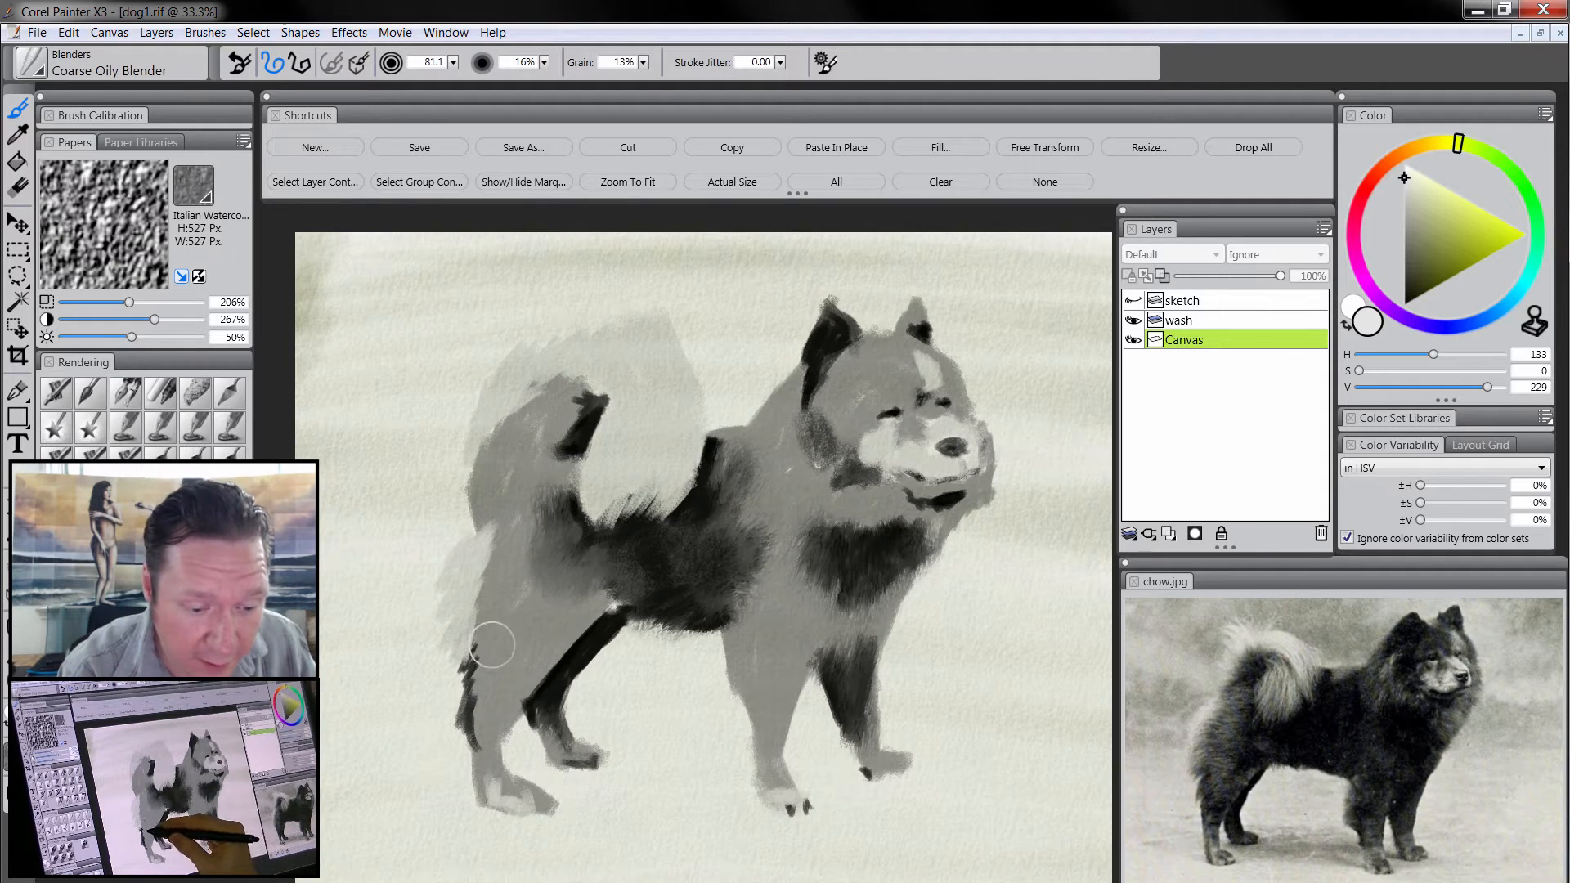
- Feather the outer edge of the hind leg, haunch and tail into fur with the blender at size 81.1
mouse_move(489, 649)
mouse_down()
mouse_move(469, 677)
mouse_move(472, 746)
mouse_up()
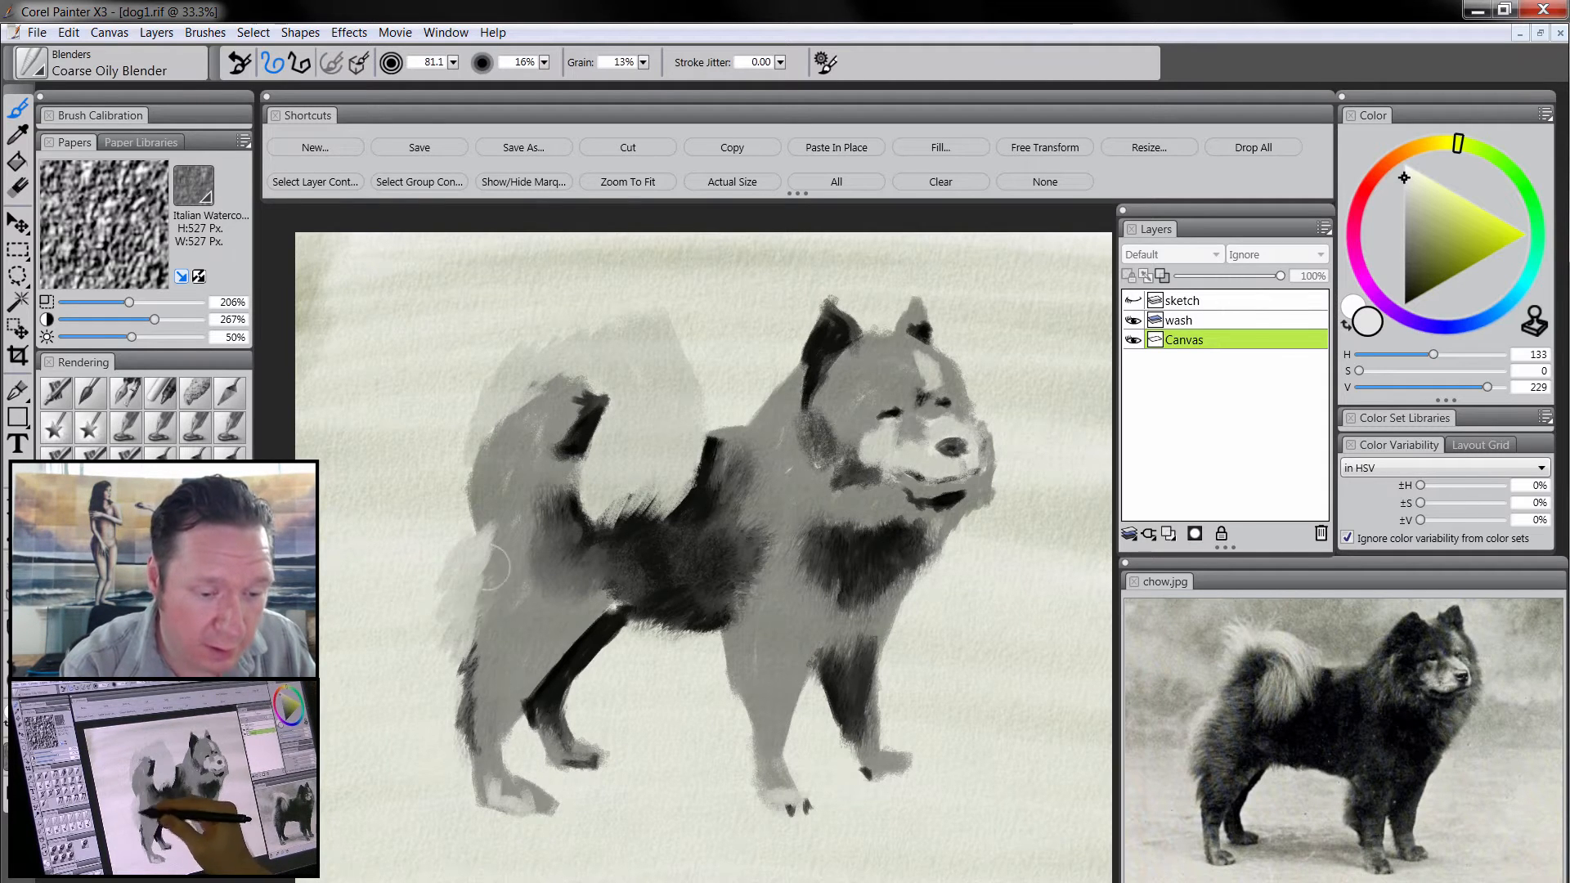
mouse_move(487, 568)
mouse_down()
mouse_move(490, 507)
mouse_move(490, 478)
mouse_up()
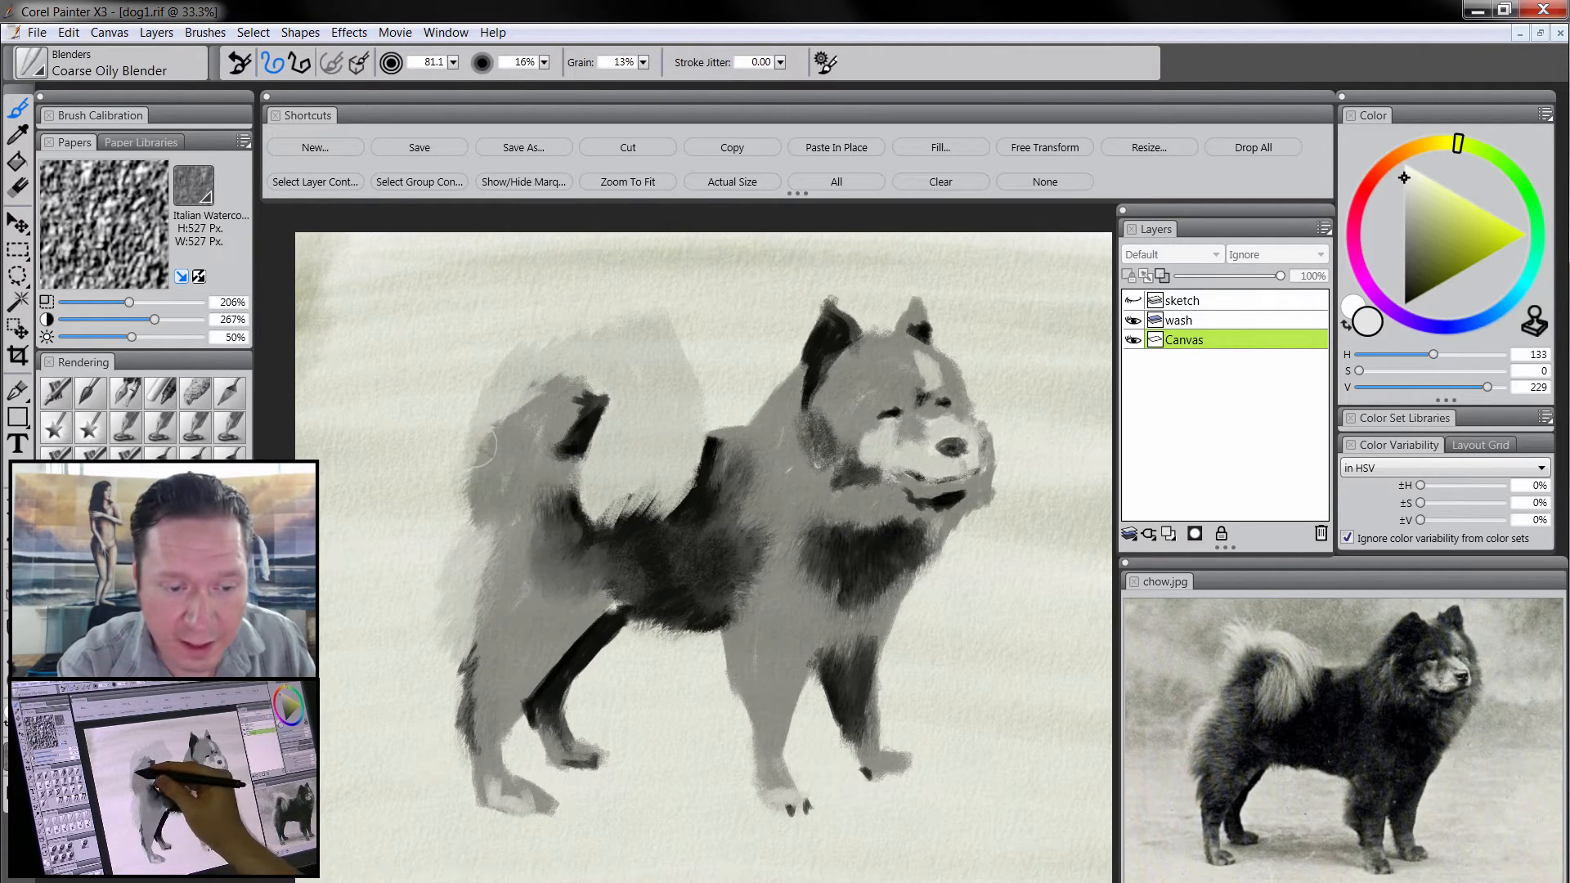
drag(511, 403, 646, 382)
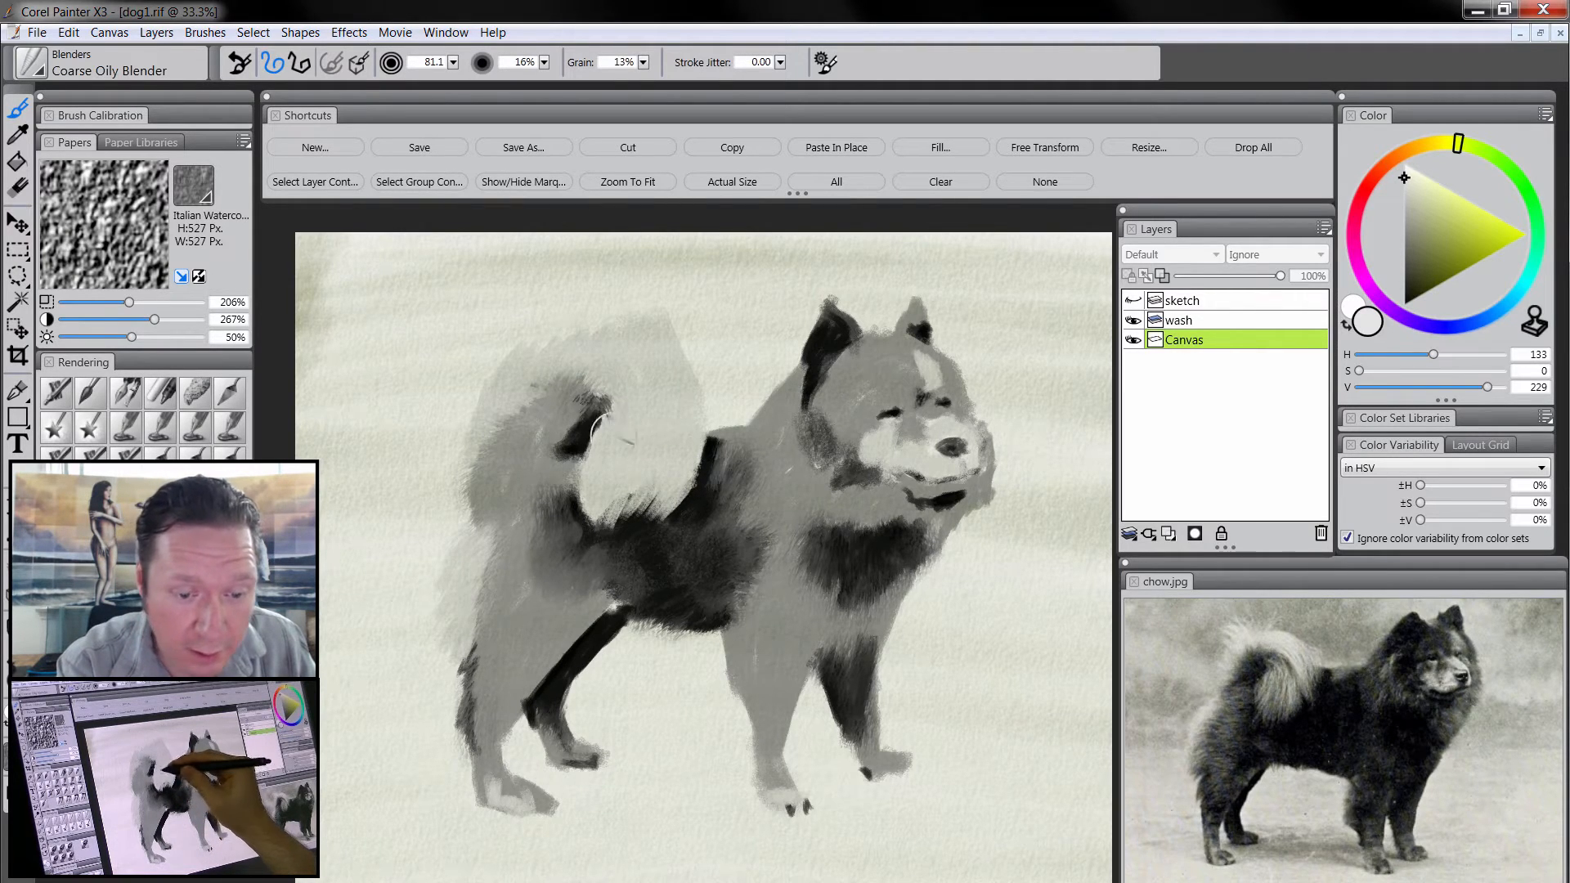
- Blend the tail's dark patch, the plume, the back's upper edge and the head, reducing the blender size to 42
drag(596, 429, 590, 463)
mouse_move(601, 530)
mouse_down()
mouse_move(687, 474)
mouse_move(695, 445)
mouse_up()
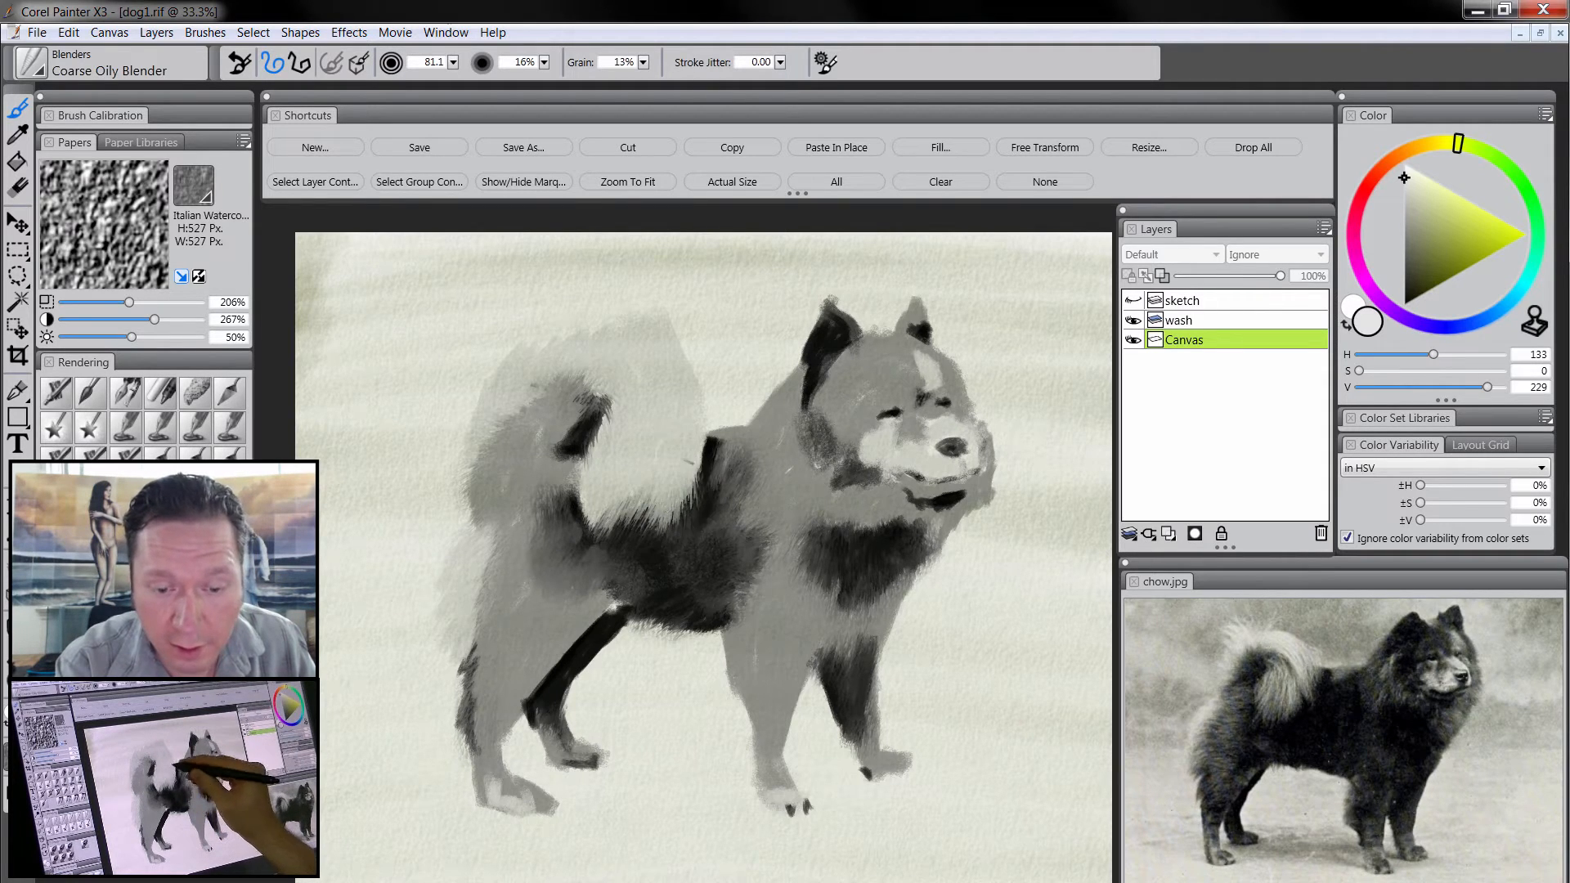
drag(682, 515, 699, 445)
drag(561, 398, 539, 413)
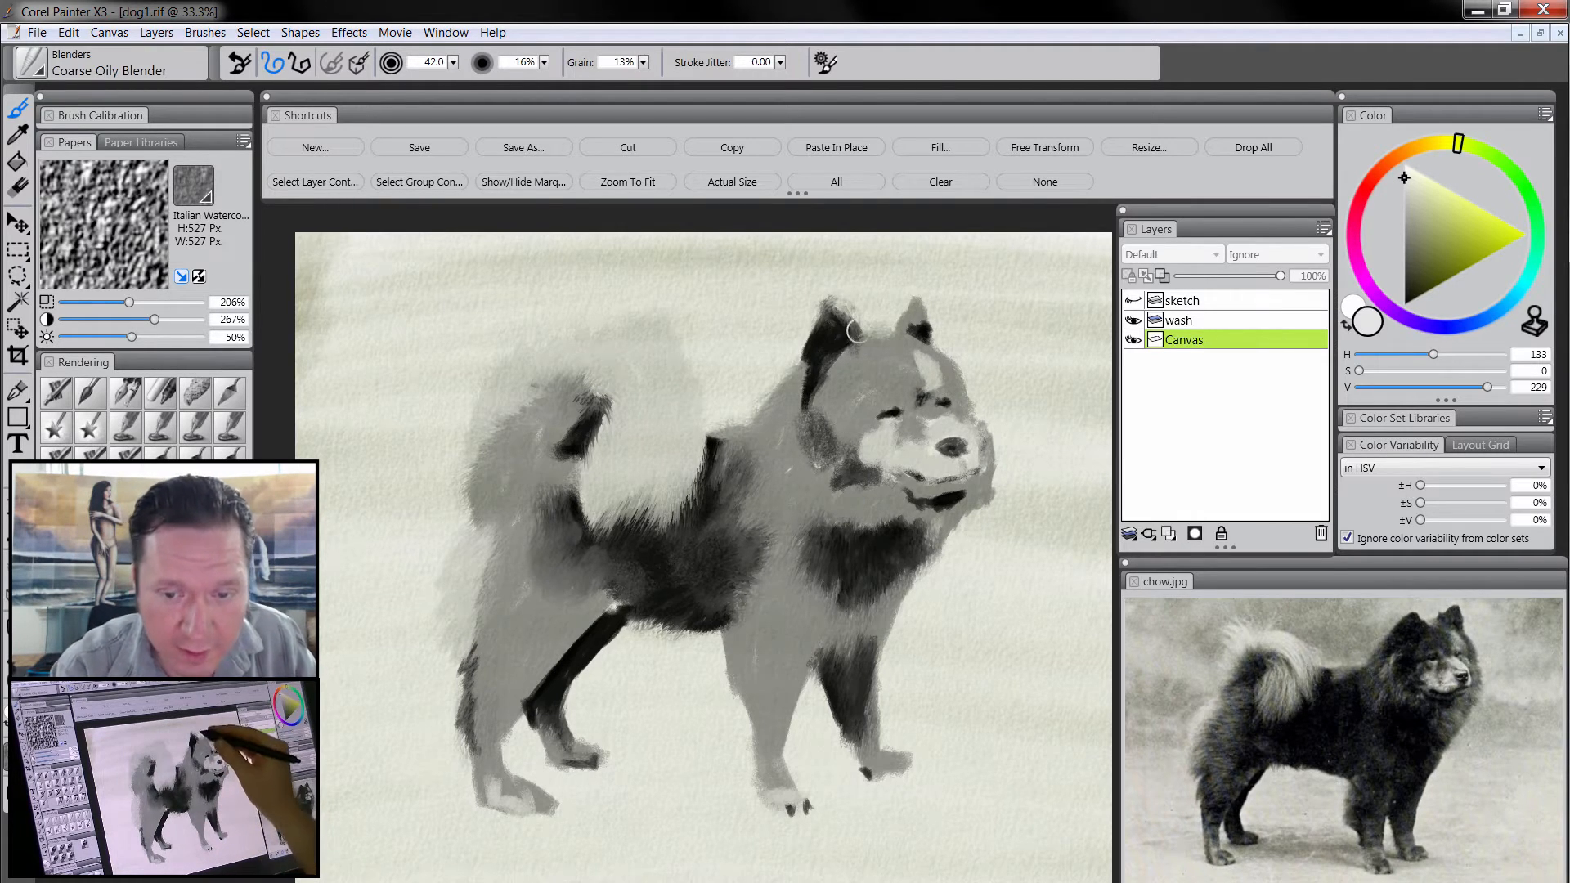
key(n)
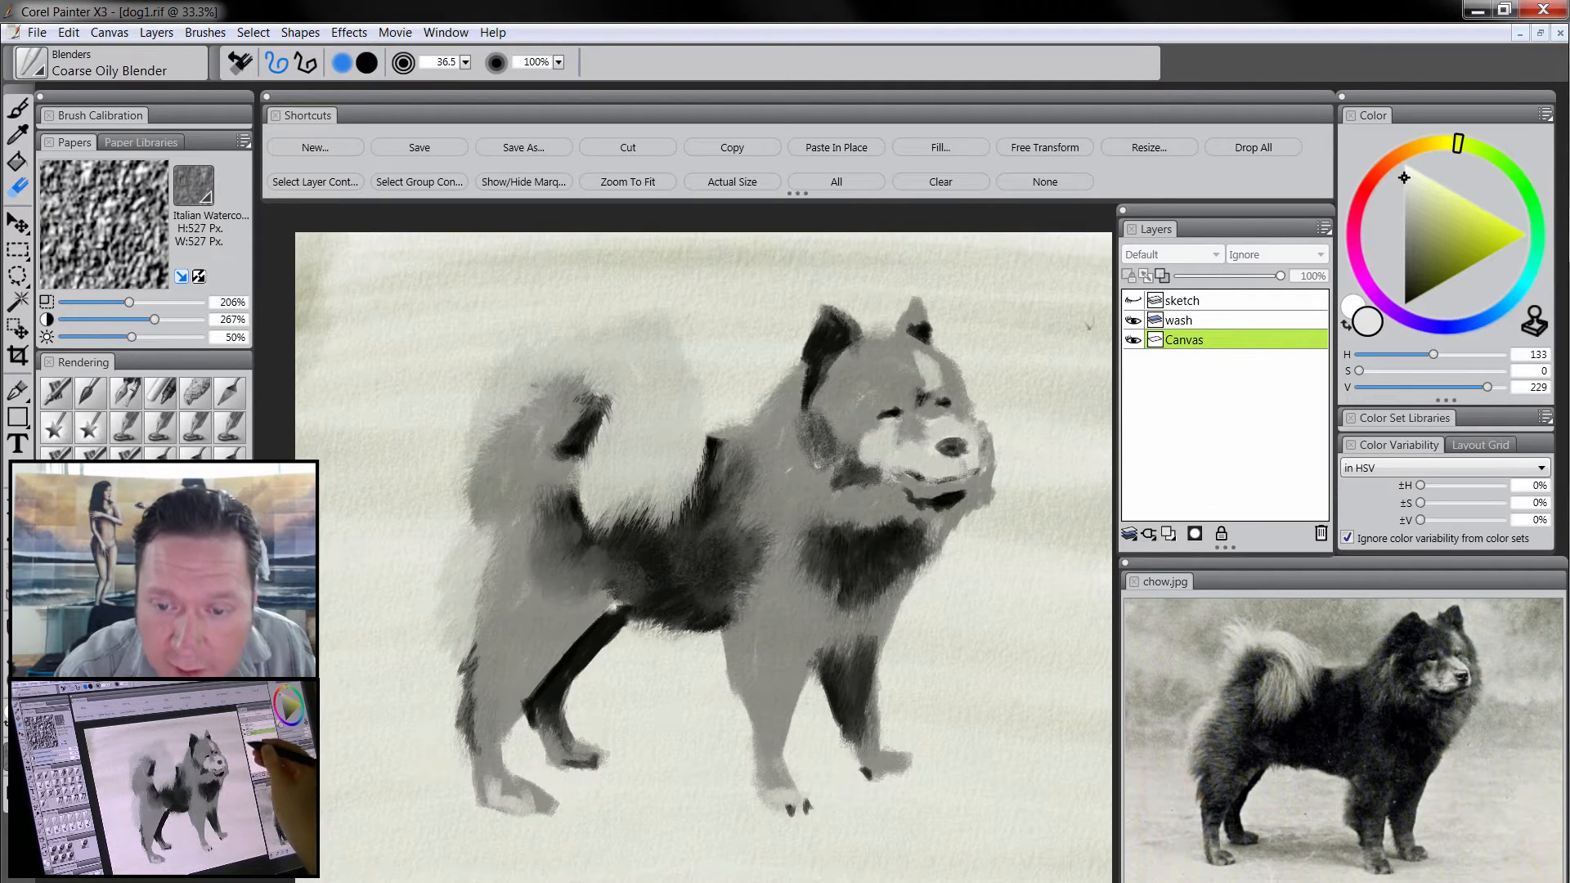
key(b)
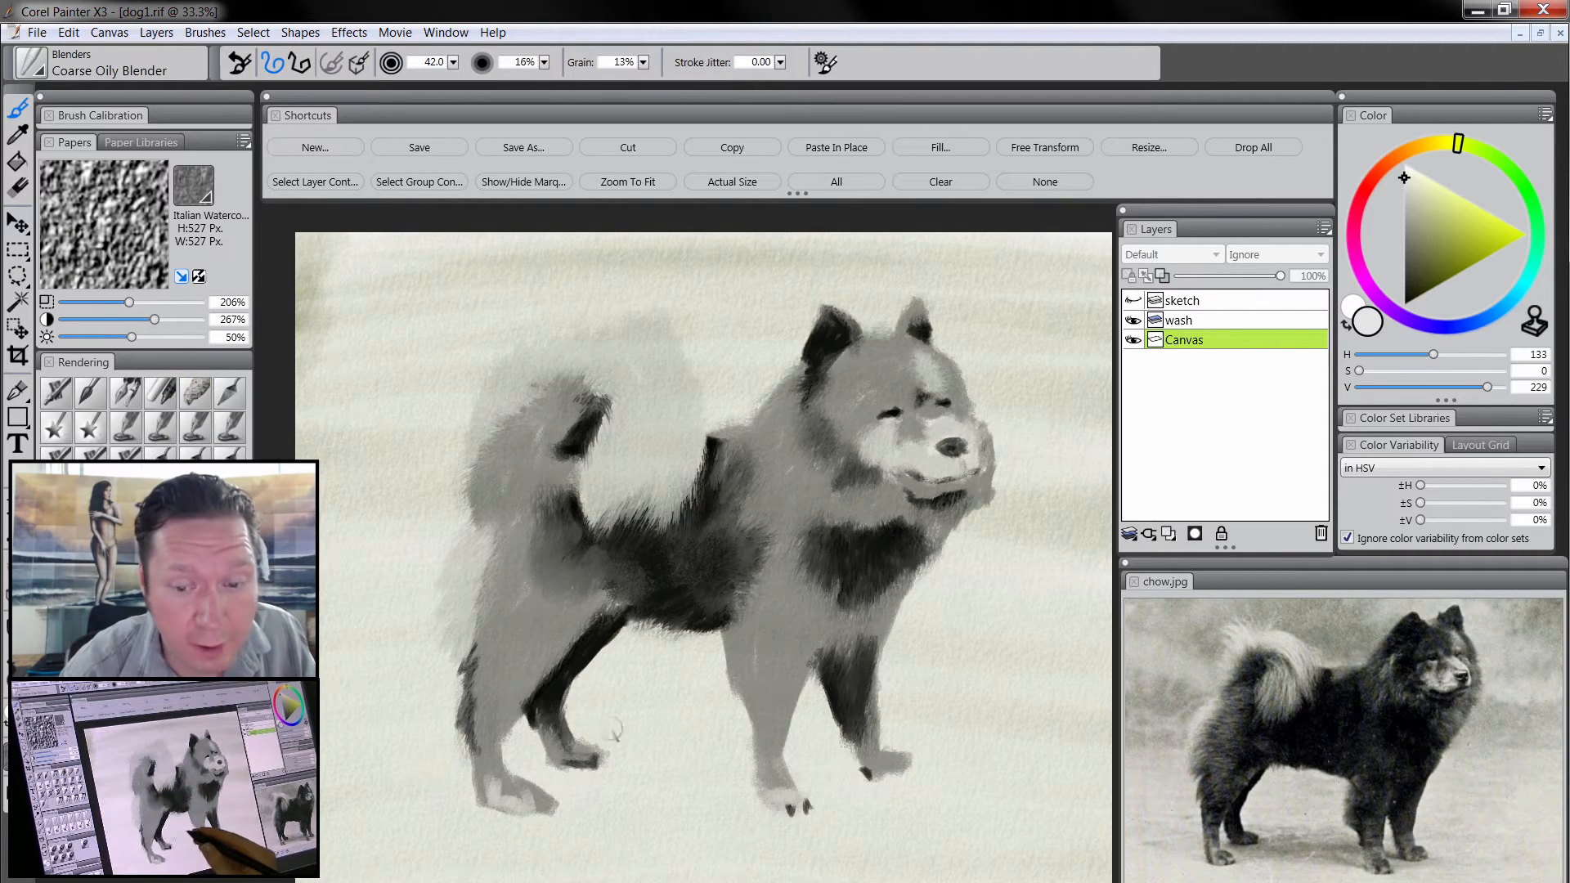
- Fill the gap where the hind leg meets the belly with sampled dark Square Chalk, and blend it using the Coarse Oily Blender
click(157, 400)
alt+click(613, 609)
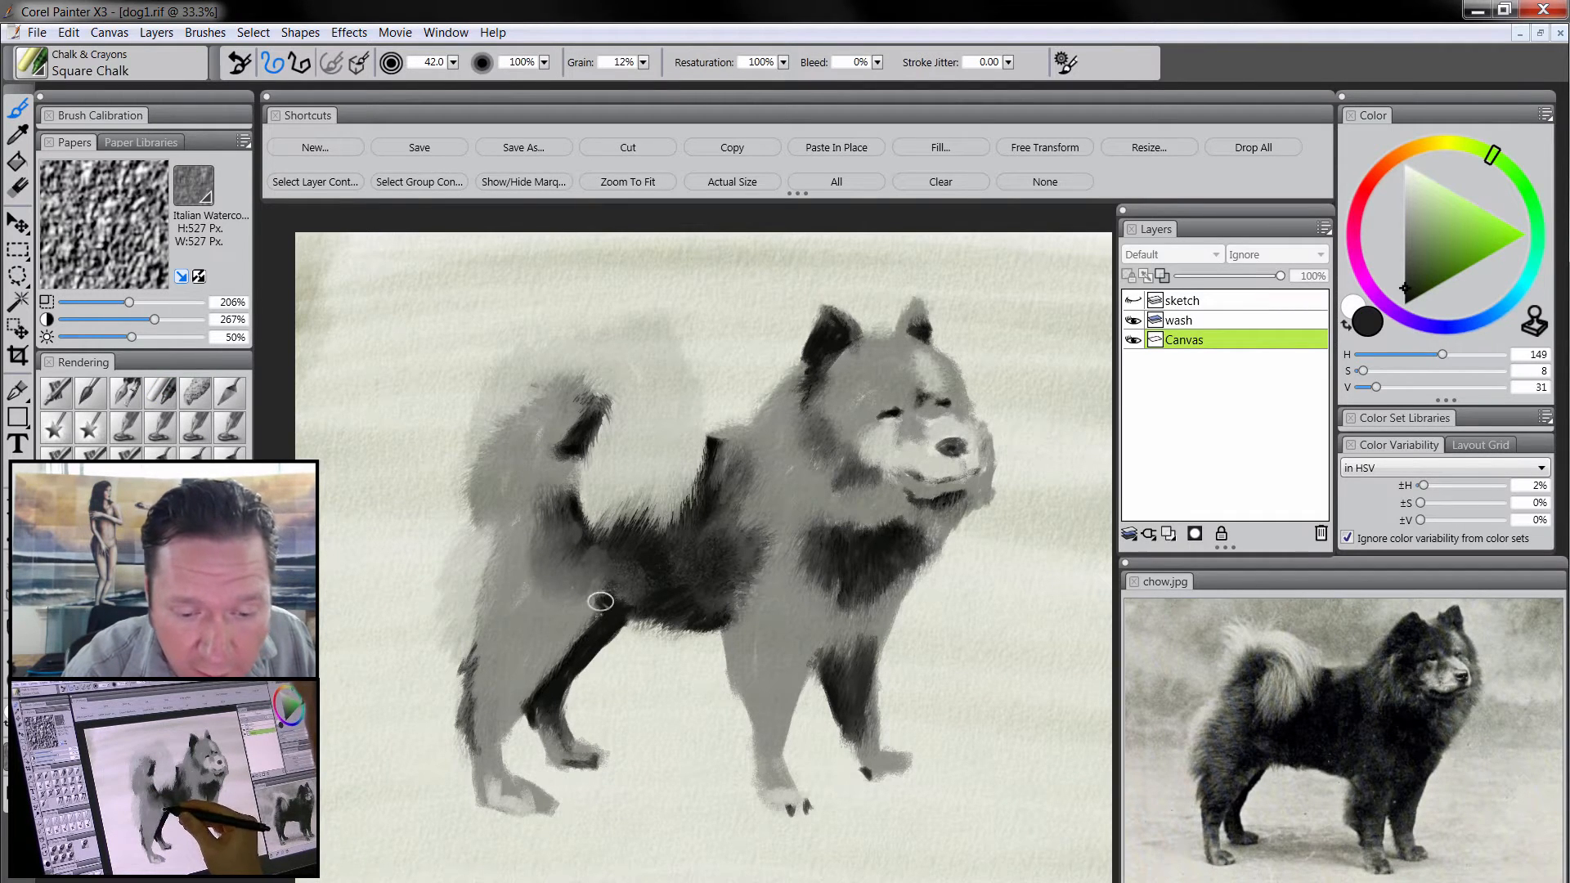
mouse_move(600, 601)
mouse_down()
mouse_move(592, 636)
mouse_move(603, 649)
mouse_move(625, 618)
mouse_move(688, 620)
mouse_up()
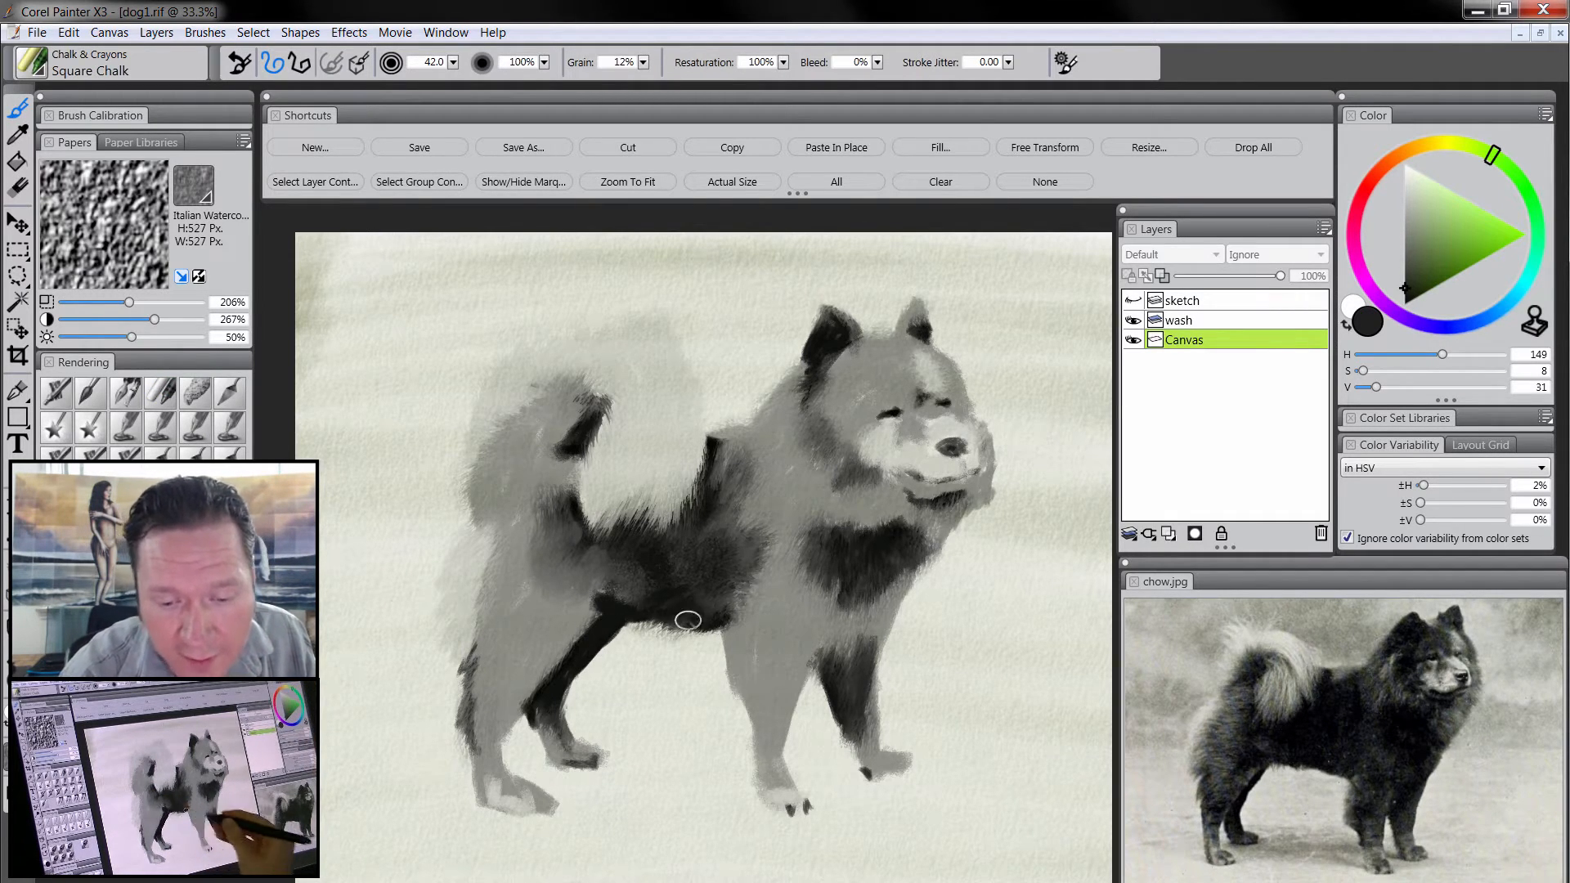
click(91, 530)
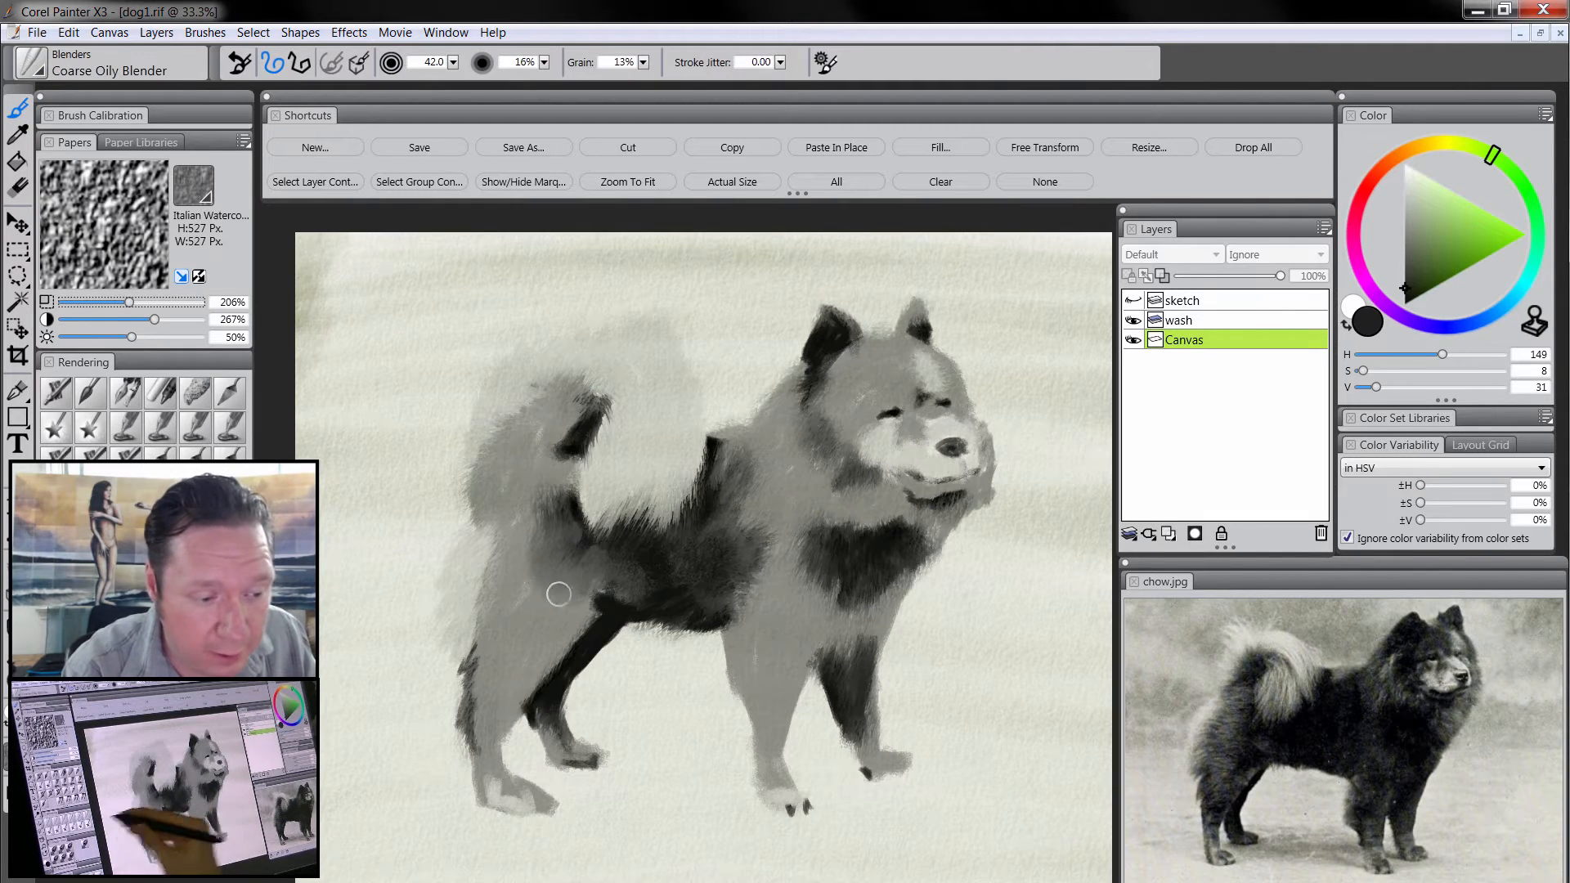
mouse_move(601, 589)
mouse_down()
mouse_move(614, 608)
mouse_move(656, 601)
mouse_up()
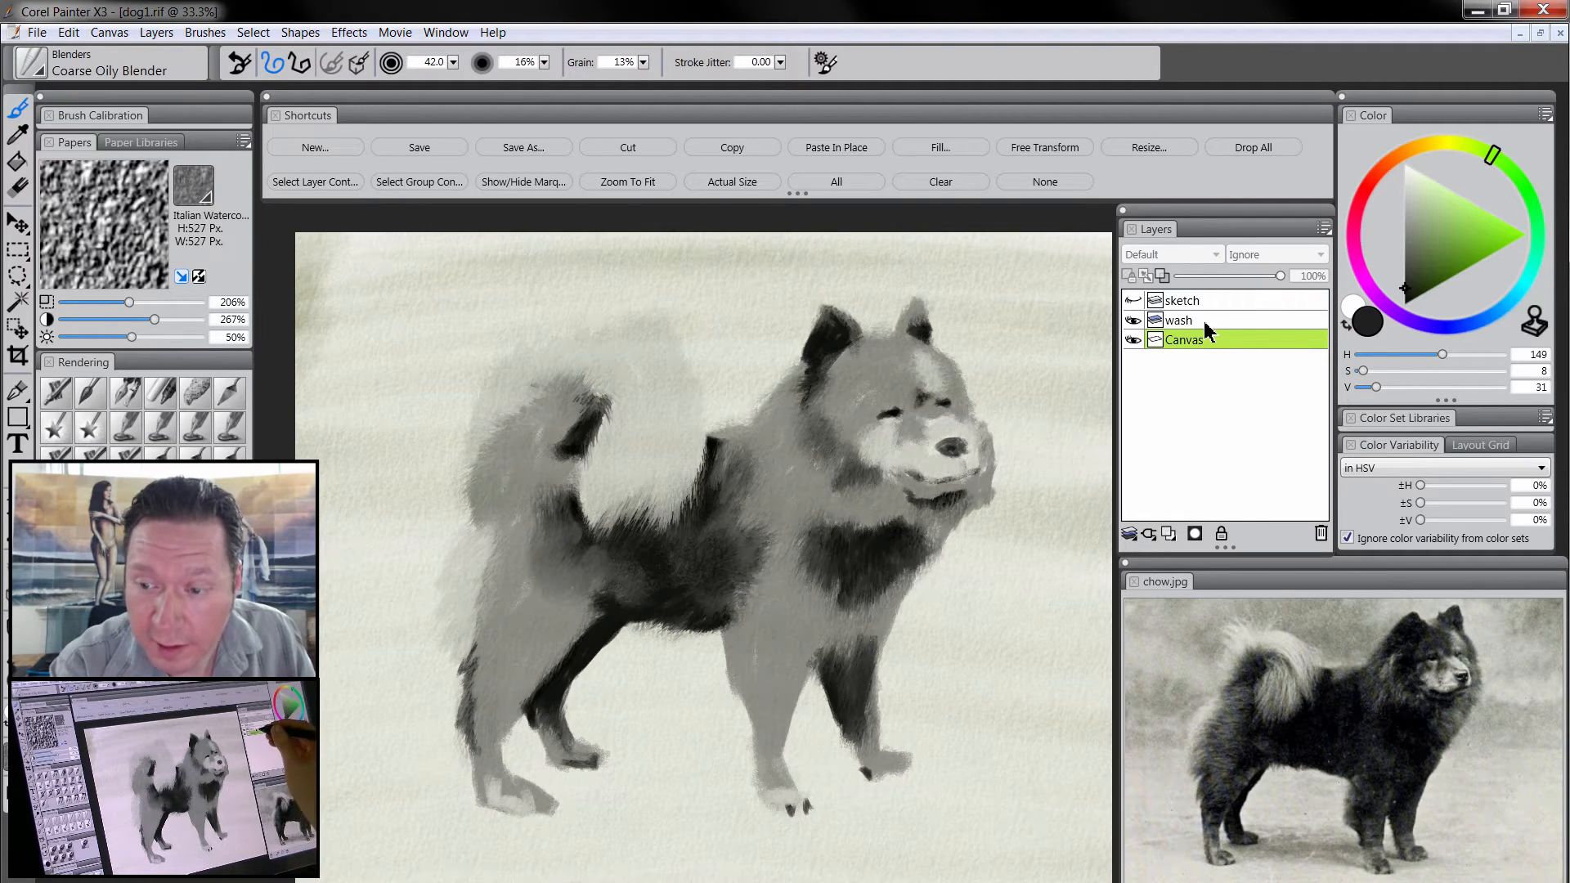
- Paint pure white Square Chalk over the background around the tail plume and above the back on the Canvas
click(1403, 167)
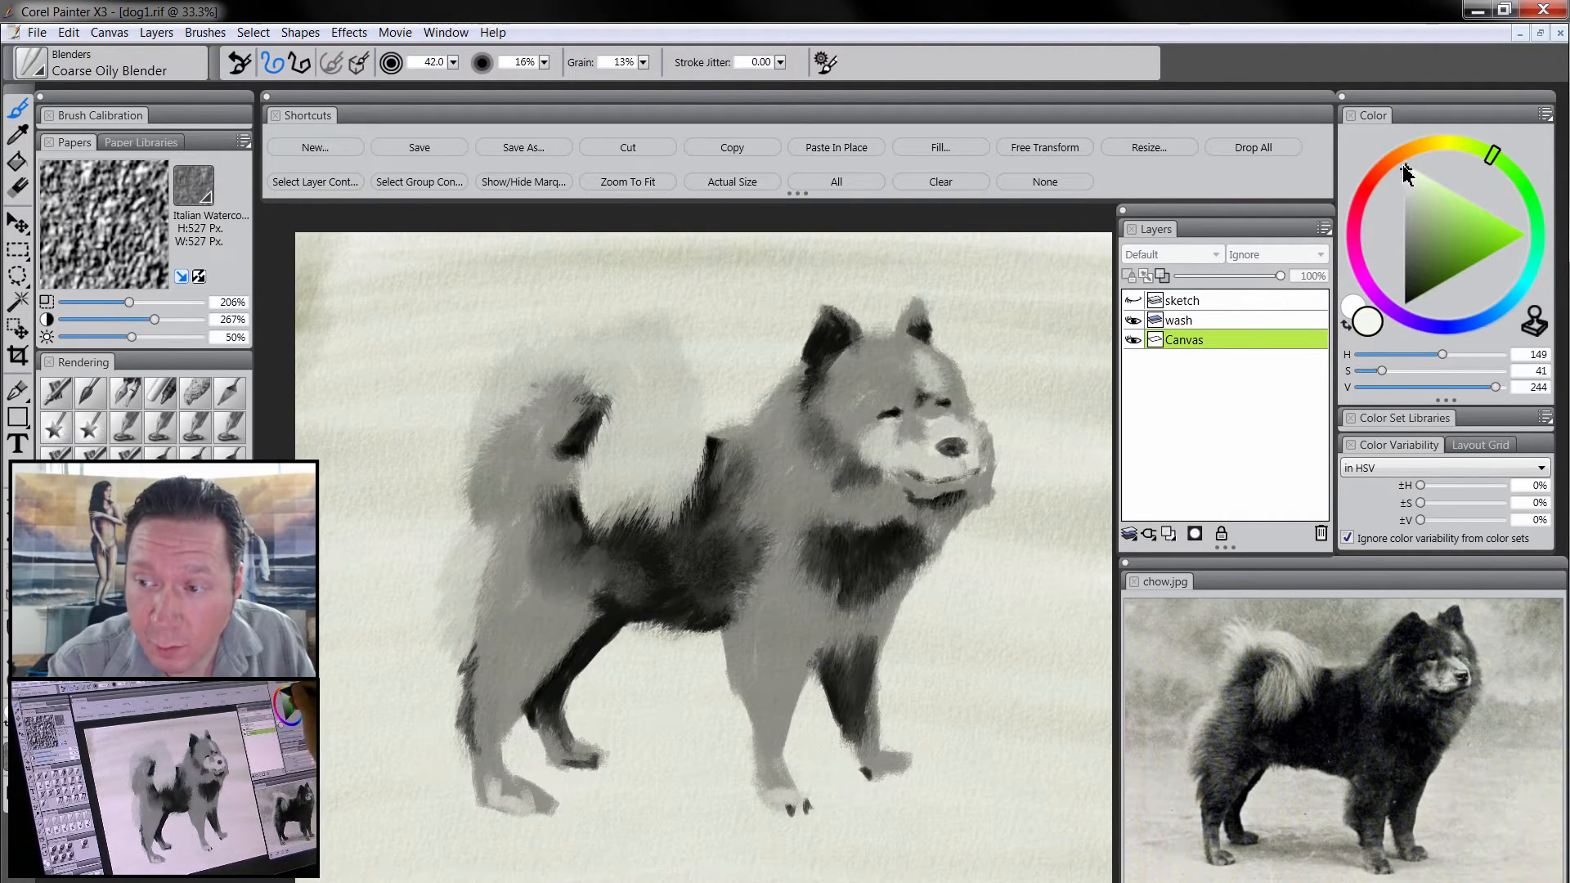
drag(1401, 164, 1363, 100)
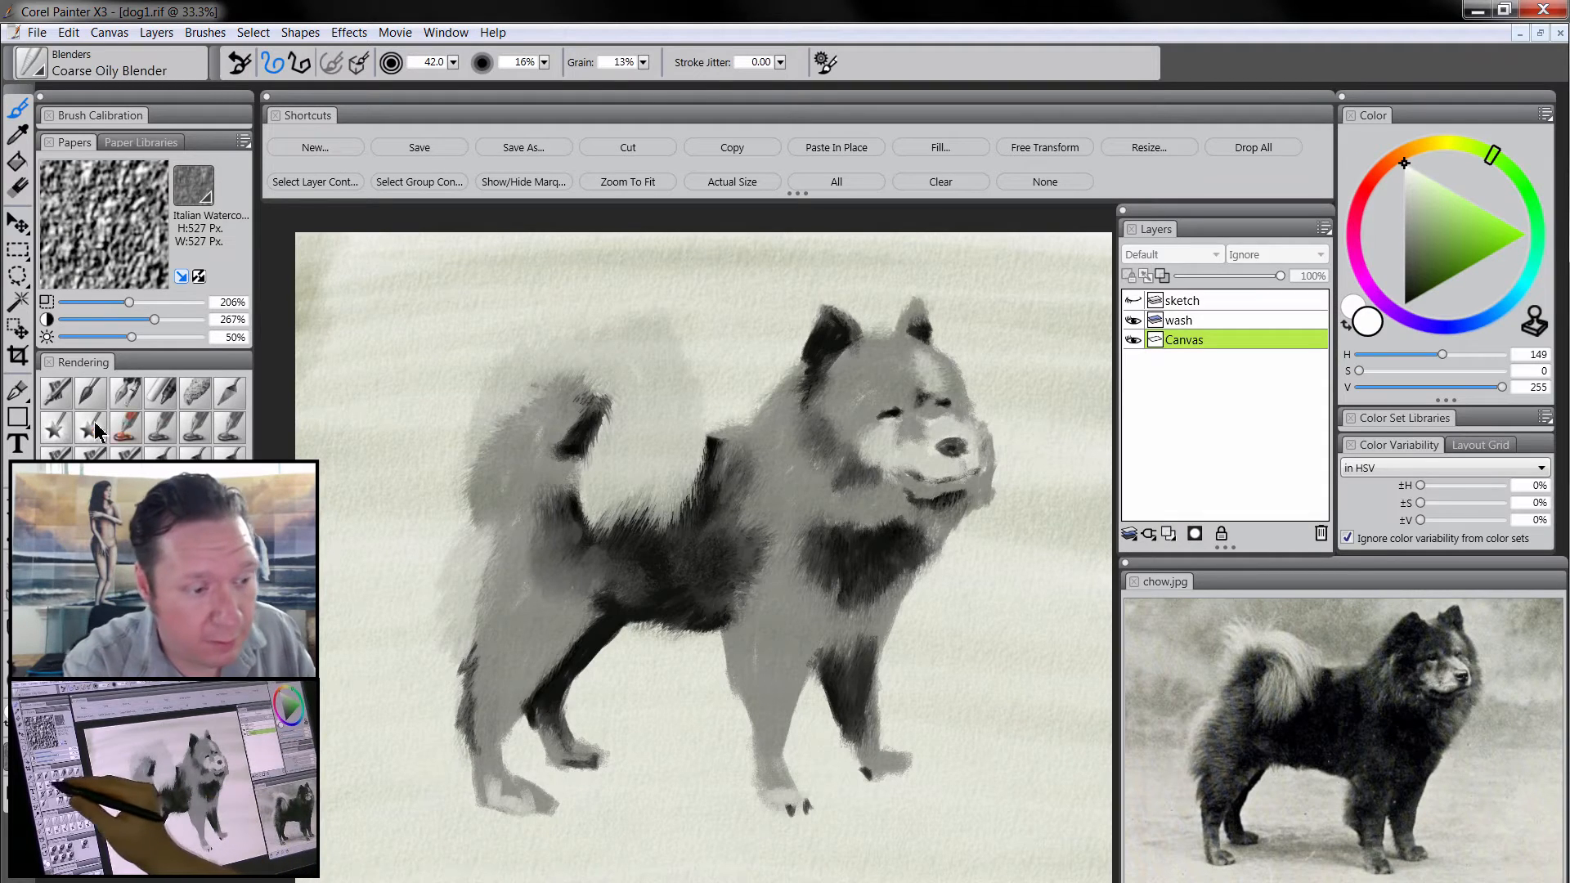
click(126, 394)
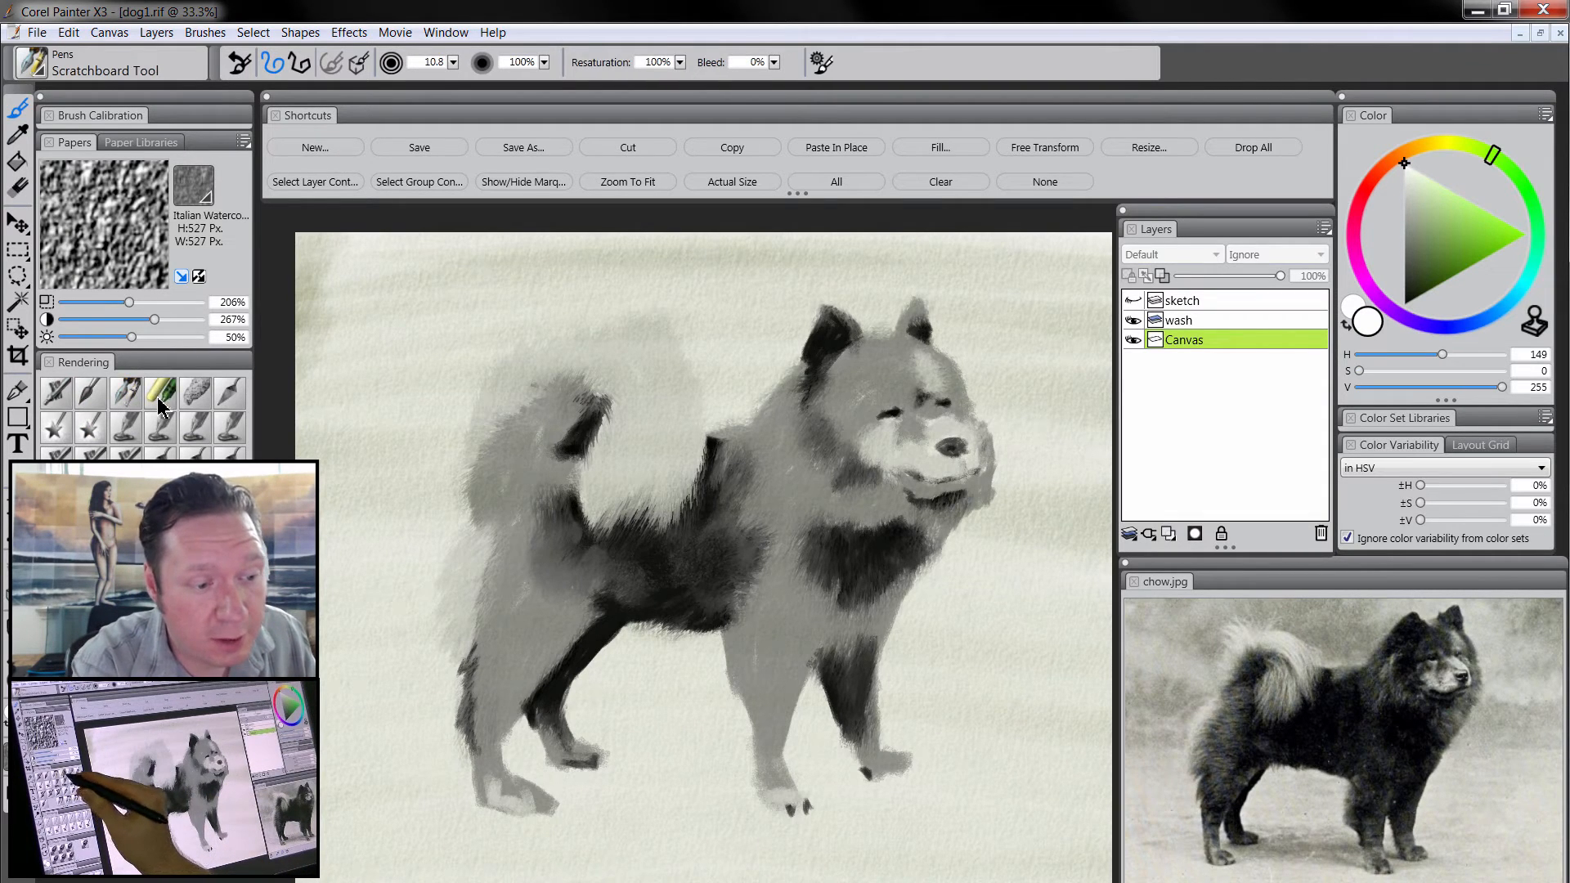
click(162, 394)
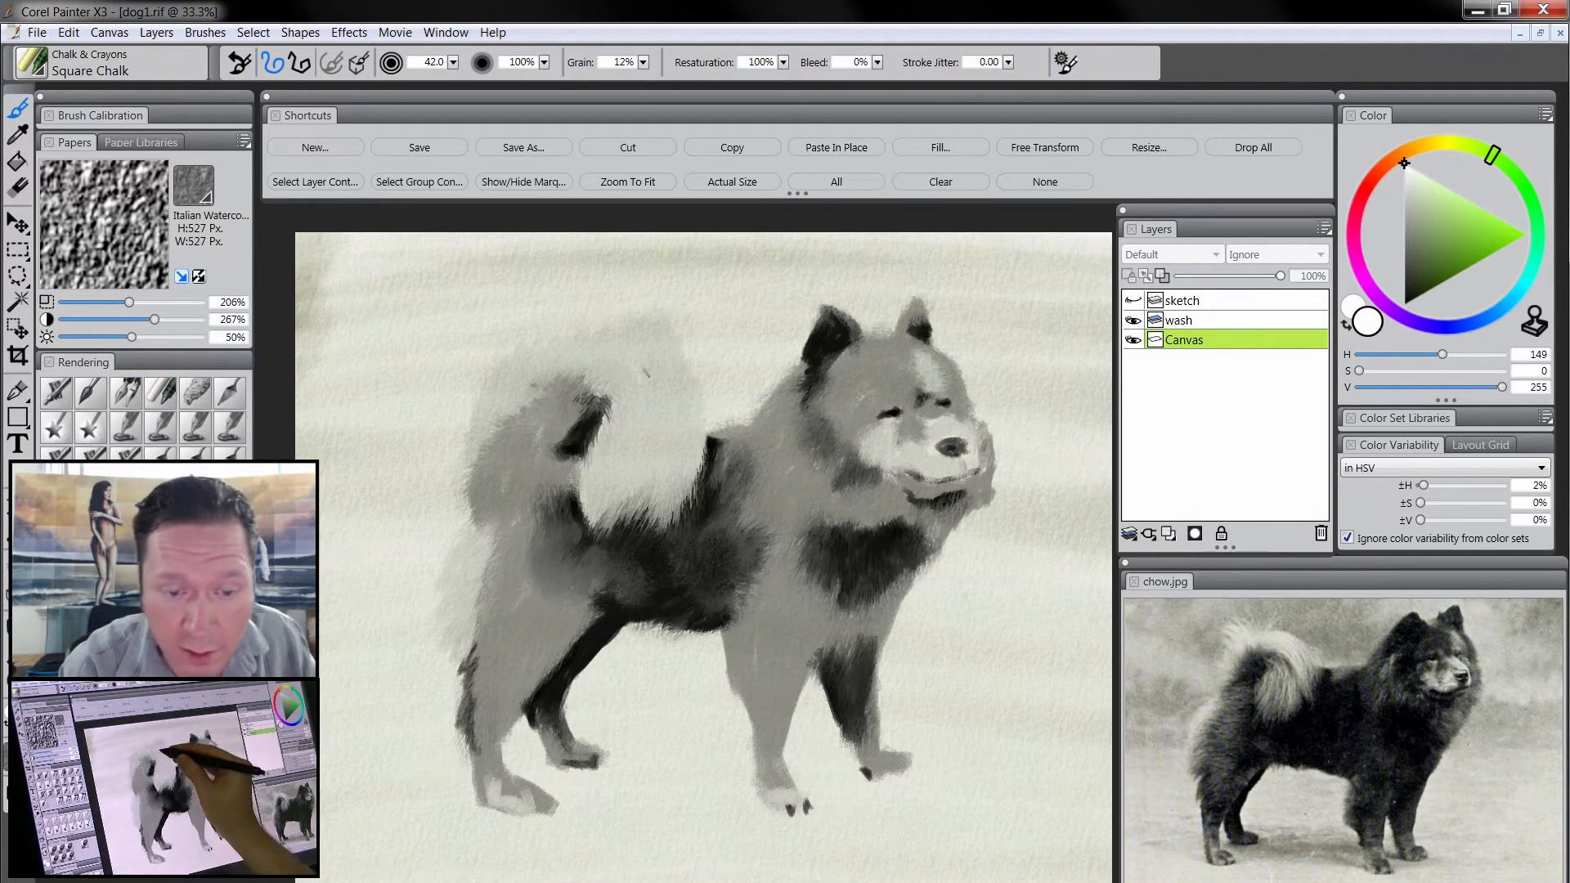
key(bracketright)
key(bracketright)
key(bracketright)
mouse_move(627, 330)
mouse_down()
mouse_move(682, 342)
mouse_move(690, 416)
mouse_move(678, 357)
mouse_move(606, 351)
mouse_move(642, 344)
mouse_up()
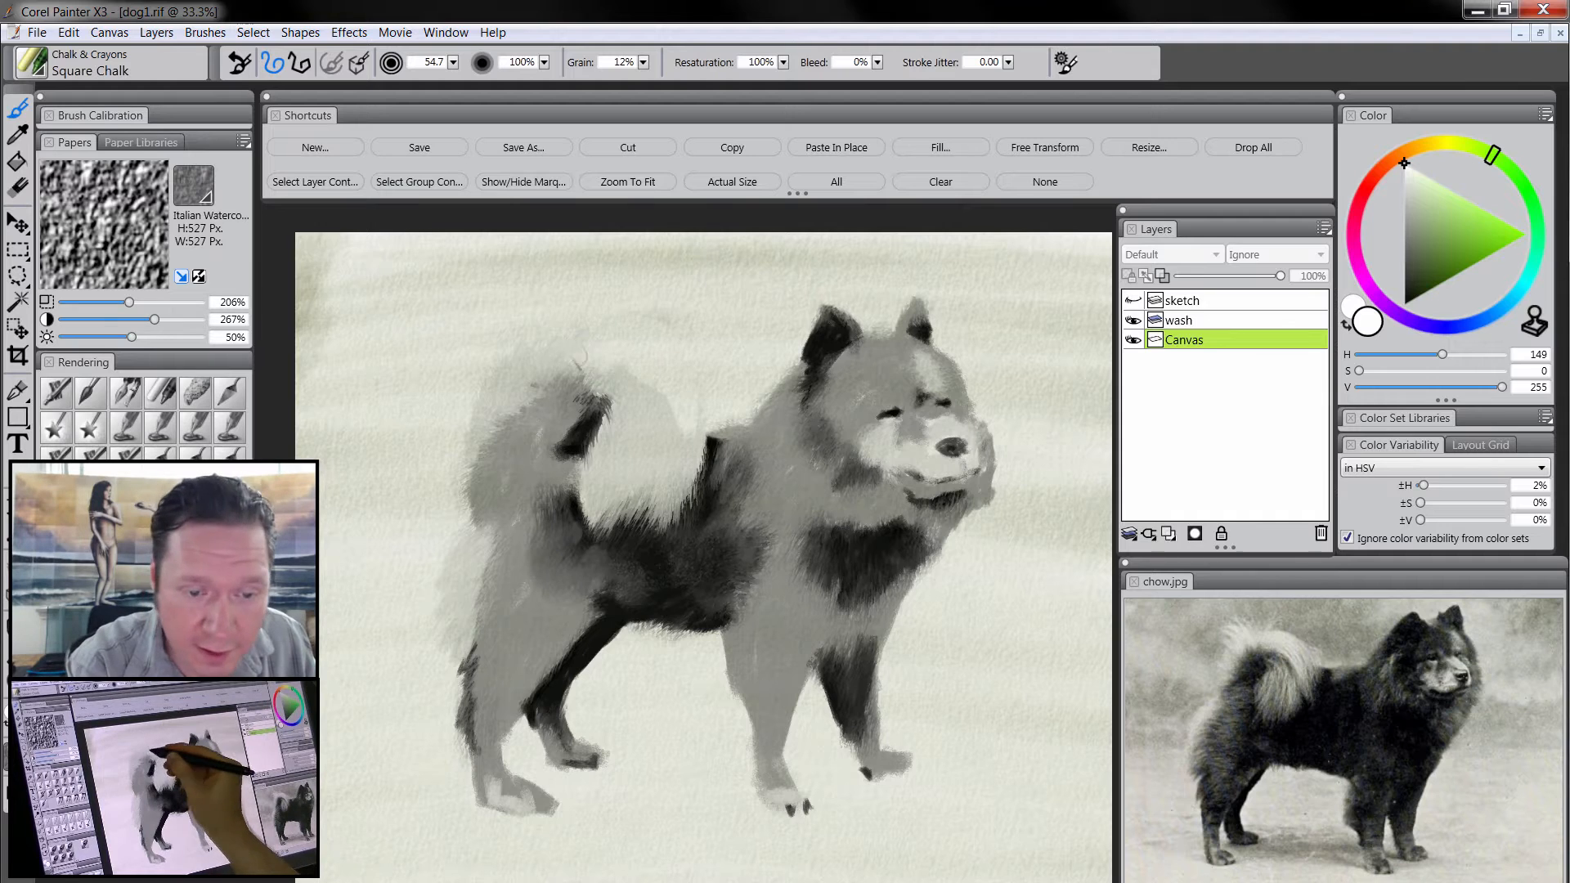
drag(530, 343, 491, 370)
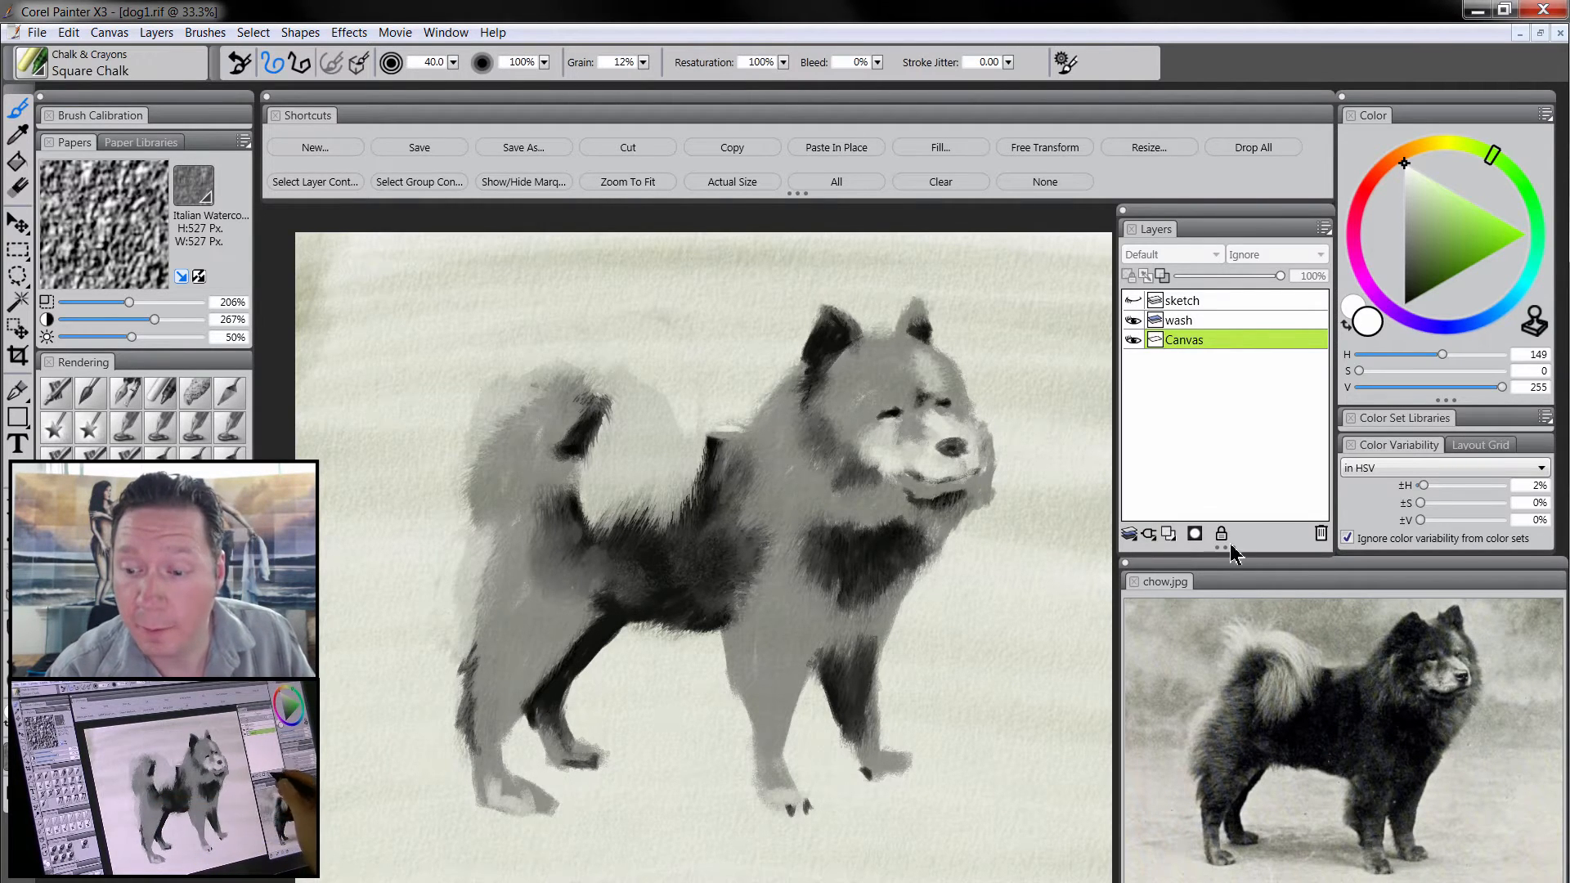
- Add a new layer above the Canvas and cover the background behind and below the hind leg with mid-gray Square Chalk of value 119
click(1167, 537)
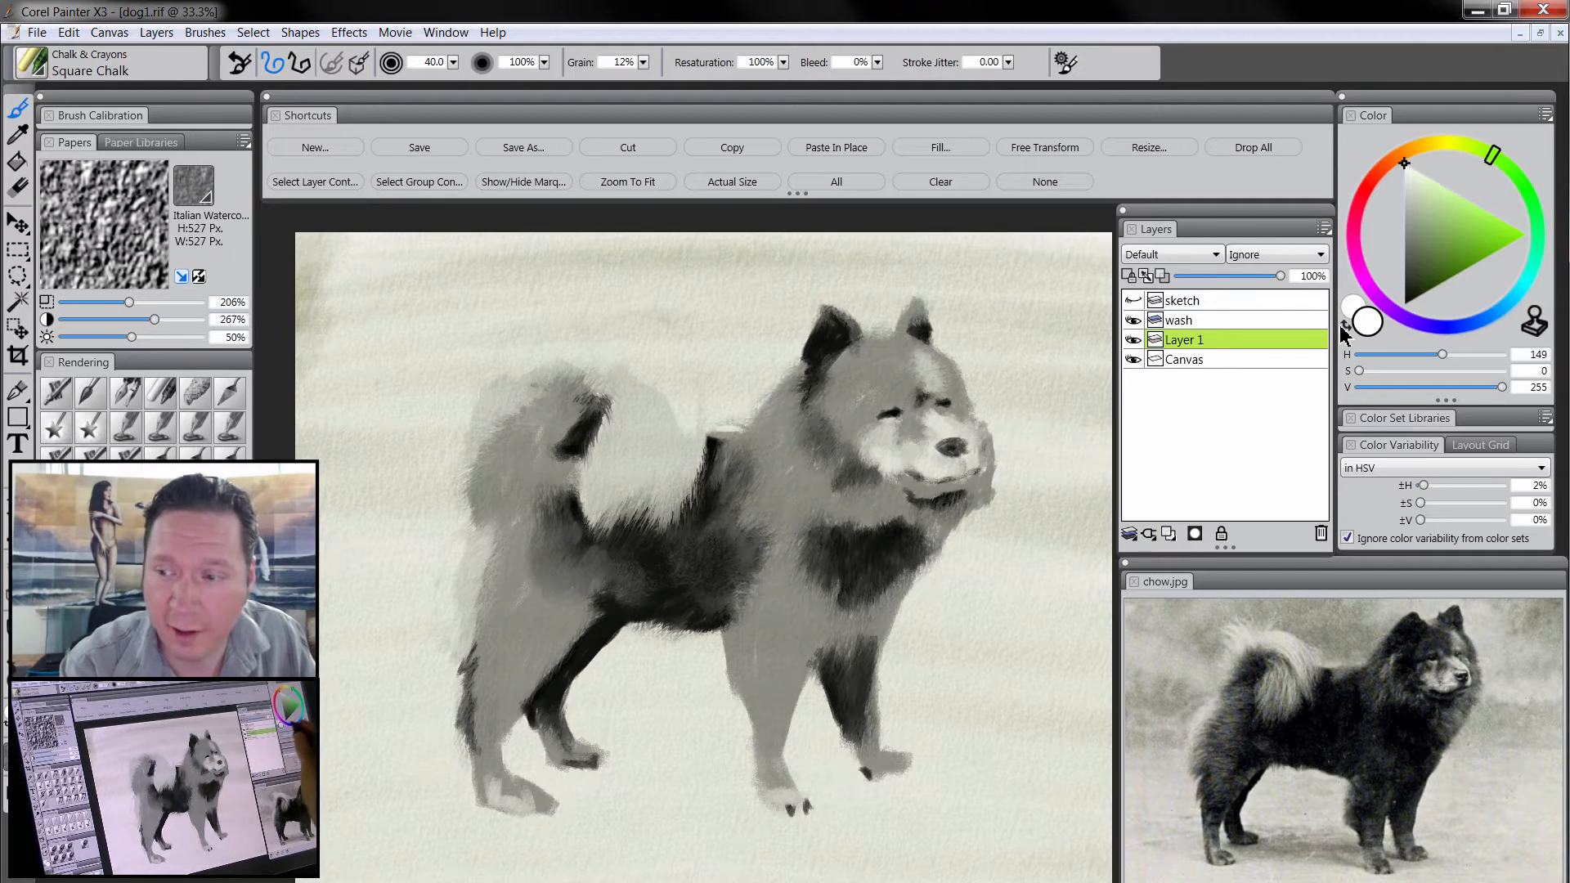
key(Tab)
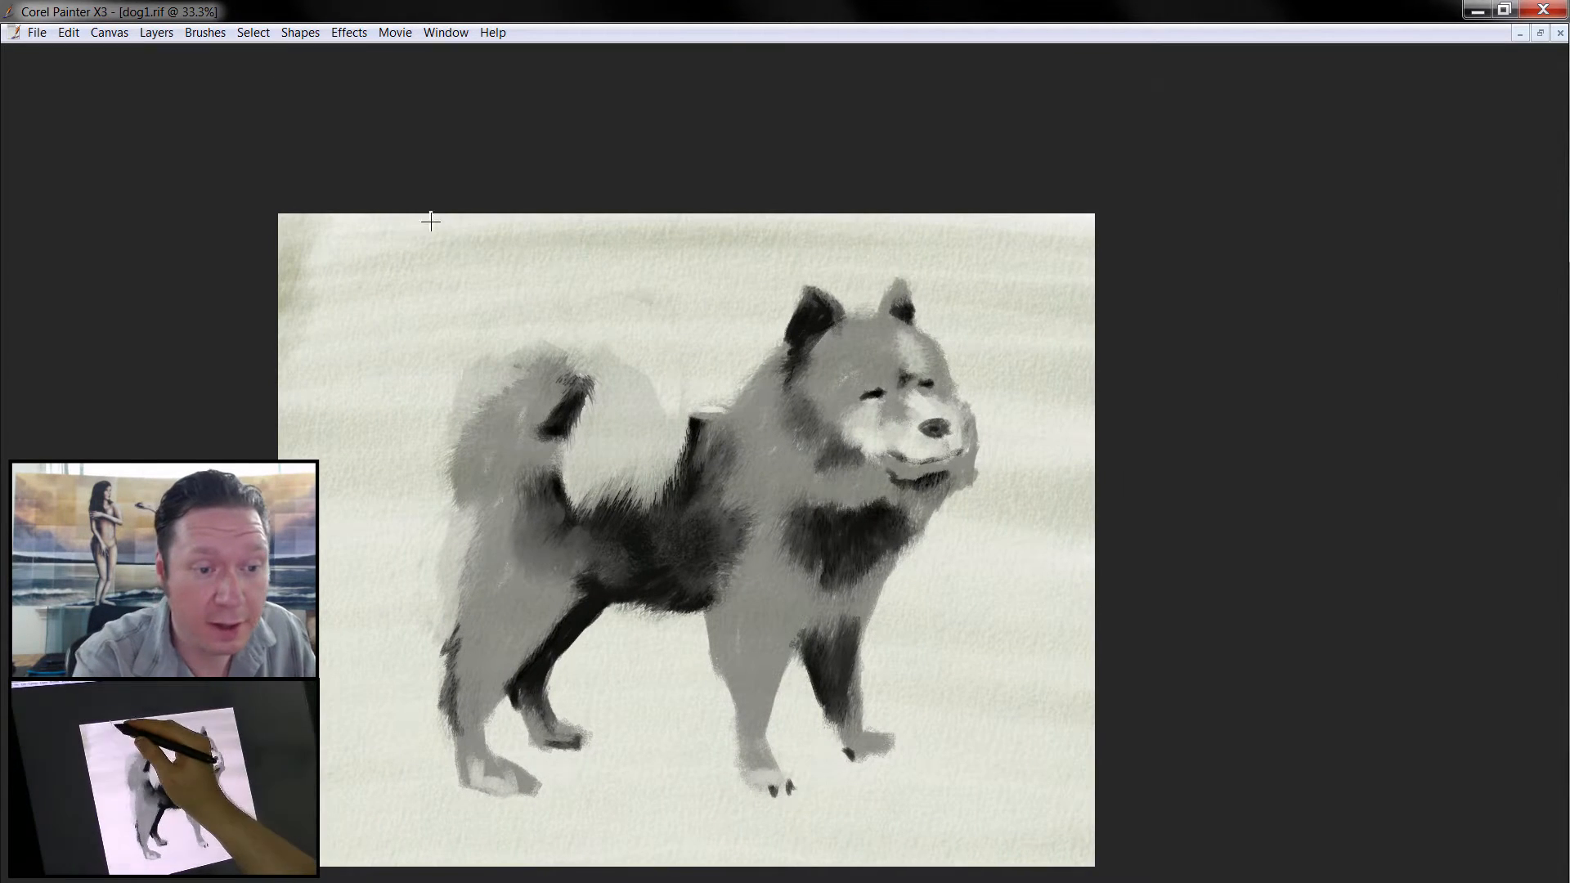
mouse_move(238, 266)
mouse_down()
mouse_move(341, 208)
mouse_move(292, 387)
mouse_move(507, 281)
mouse_move(410, 411)
mouse_move(466, 358)
mouse_move(423, 417)
mouse_move(435, 493)
mouse_move(407, 583)
mouse_move(406, 725)
mouse_move(416, 707)
mouse_move(399, 736)
mouse_move(359, 635)
mouse_move(379, 415)
mouse_move(266, 418)
mouse_move(308, 474)
mouse_move(347, 644)
mouse_move(308, 819)
mouse_move(346, 826)
mouse_move(368, 689)
mouse_move(361, 854)
mouse_move(424, 857)
mouse_move(422, 744)
mouse_move(444, 798)
mouse_move(502, 837)
mouse_move(487, 822)
mouse_move(559, 810)
mouse_move(387, 867)
mouse_move(519, 864)
mouse_move(624, 801)
mouse_move(604, 827)
mouse_move(647, 815)
mouse_up()
key(Tab)
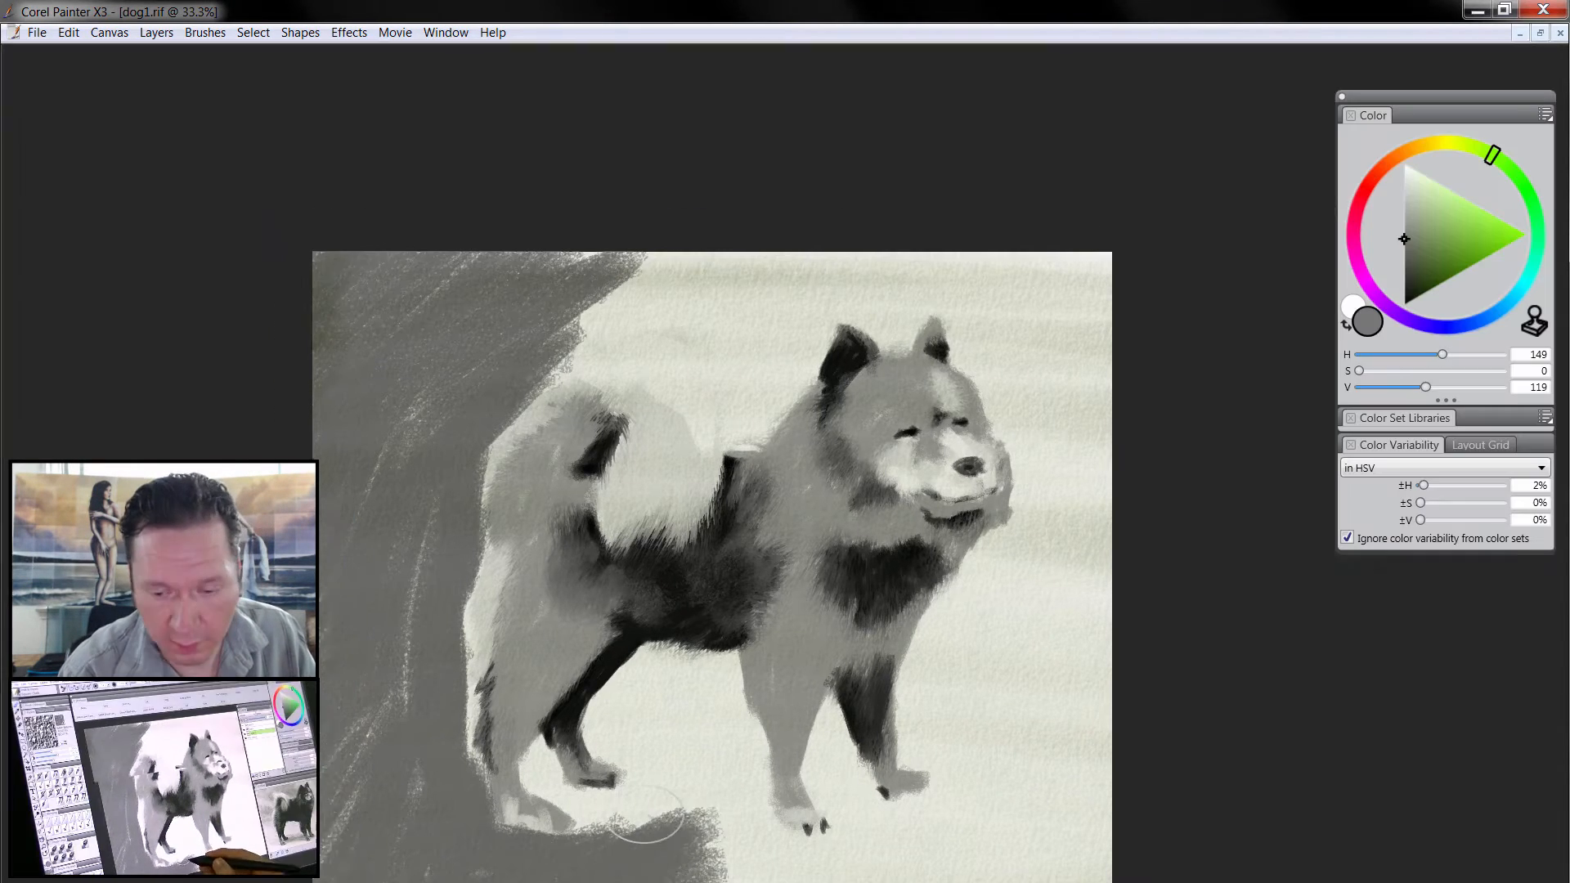
key(Tab)
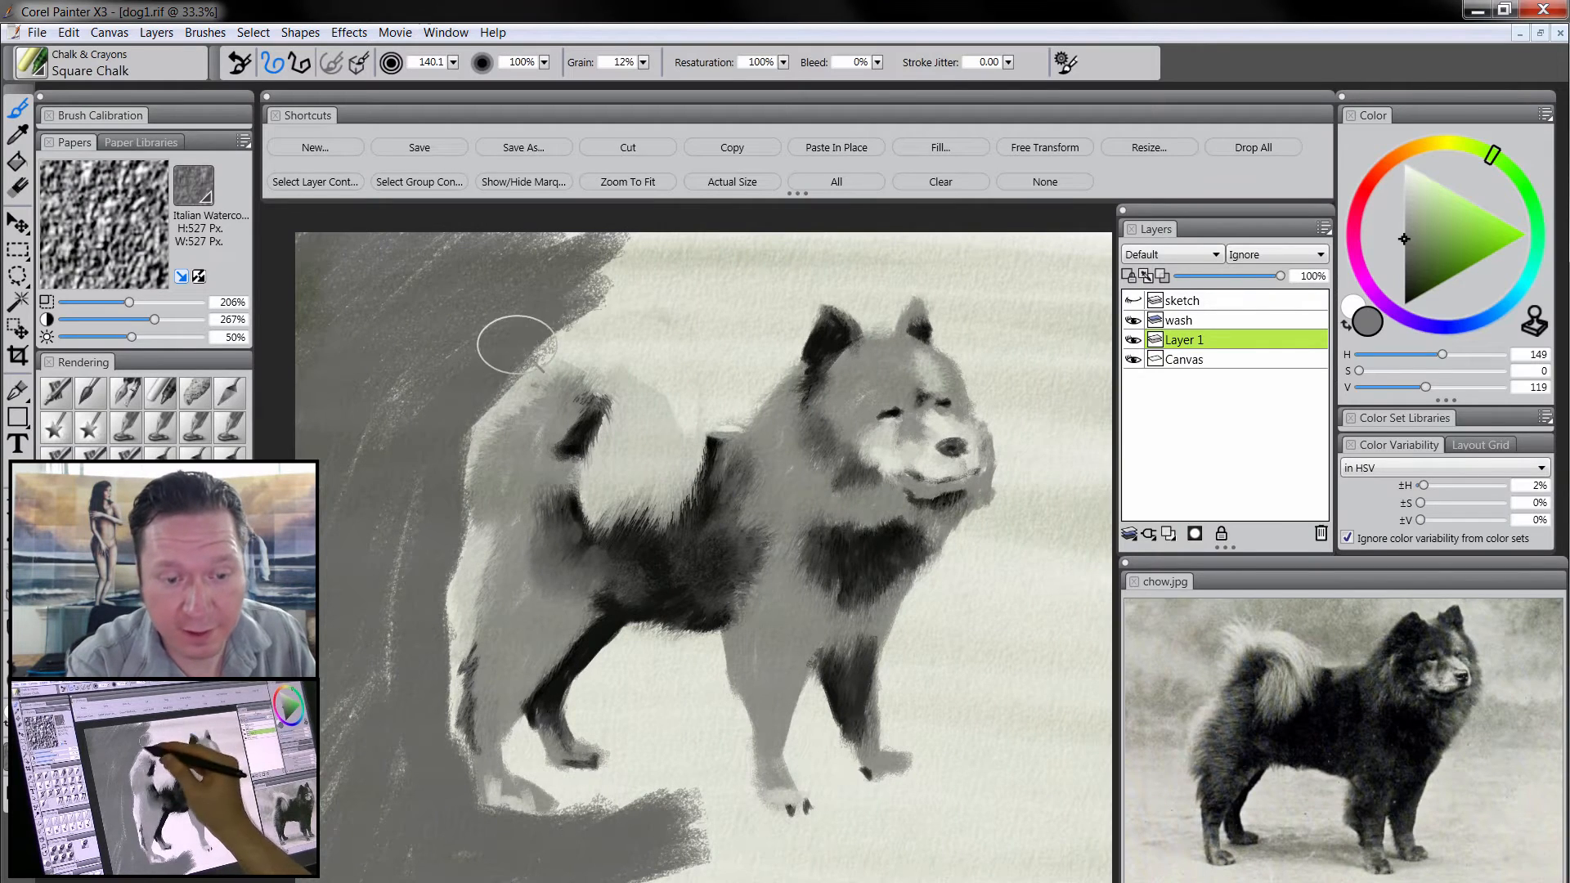
- Cut in gray chalk at size 60.1 around the tail, back, ears, face and chest, under the belly and between the legs
mouse_move(516, 344)
mouse_down()
mouse_move(596, 321)
mouse_move(580, 333)
mouse_move(656, 330)
mouse_move(712, 367)
mouse_move(728, 404)
mouse_move(805, 297)
mouse_move(849, 277)
mouse_move(879, 300)
mouse_move(920, 253)
mouse_move(885, 302)
mouse_move(902, 277)
mouse_move(955, 290)
mouse_move(955, 331)
mouse_move(1012, 409)
mouse_move(1021, 470)
mouse_move(1017, 431)
mouse_move(1015, 499)
mouse_move(972, 553)
mouse_move(964, 540)
mouse_move(898, 666)
mouse_move(904, 722)
mouse_move(929, 720)
mouse_move(948, 810)
mouse_up()
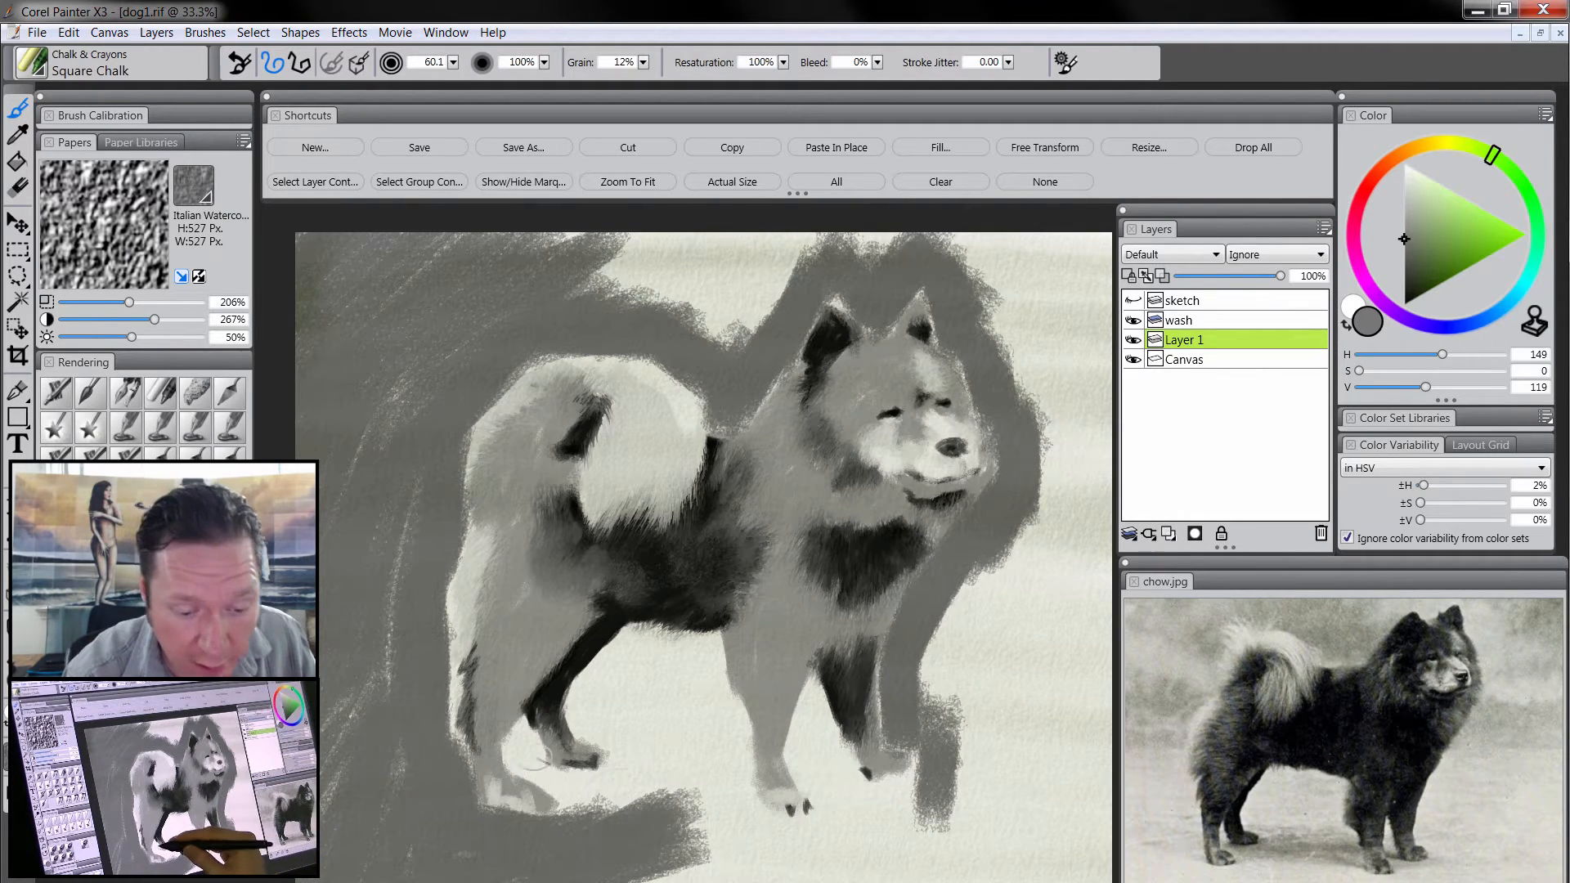
mouse_move(536, 764)
mouse_down()
mouse_move(511, 740)
mouse_move(531, 749)
mouse_move(515, 756)
mouse_move(524, 732)
mouse_move(532, 761)
mouse_move(606, 801)
mouse_move(539, 789)
mouse_up()
drag(450, 756, 451, 630)
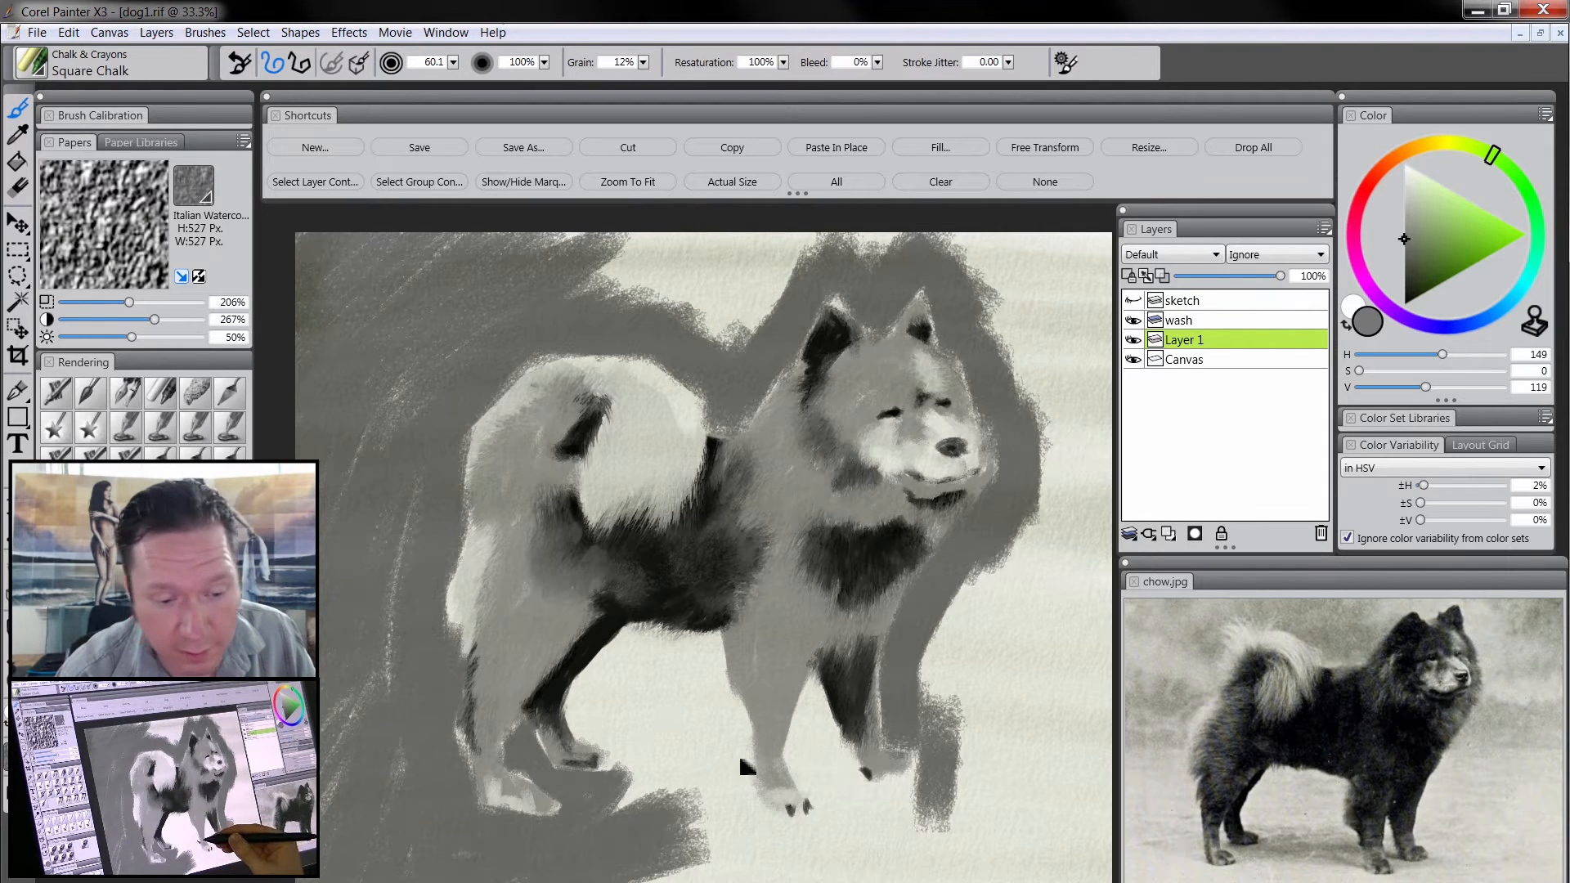
key(ctrl+z)
drag(446, 746, 456, 686)
mouse_move(578, 700)
mouse_down()
mouse_move(630, 634)
mouse_move(620, 647)
mouse_move(704, 650)
mouse_move(644, 706)
mouse_move(607, 689)
mouse_move(595, 732)
mouse_move(611, 770)
mouse_move(633, 751)
mouse_move(625, 814)
mouse_move(649, 786)
mouse_move(638, 697)
mouse_move(597, 700)
mouse_move(622, 656)
mouse_move(623, 687)
mouse_move(660, 717)
mouse_move(625, 738)
mouse_move(637, 652)
mouse_move(671, 670)
mouse_move(717, 648)
mouse_move(750, 816)
mouse_move(779, 826)
mouse_move(821, 812)
mouse_move(798, 742)
mouse_move(814, 685)
mouse_move(823, 713)
mouse_move(825, 751)
mouse_move(691, 716)
mouse_move(661, 728)
mouse_move(674, 746)
mouse_move(632, 787)
mouse_move(678, 814)
mouse_move(707, 762)
mouse_move(723, 789)
mouse_move(663, 869)
mouse_move(760, 851)
mouse_move(624, 858)
mouse_move(687, 846)
mouse_move(815, 867)
mouse_move(850, 744)
mouse_move(883, 842)
mouse_move(916, 777)
mouse_move(832, 846)
mouse_move(842, 866)
mouse_move(981, 859)
mouse_move(826, 856)
mouse_move(961, 879)
mouse_move(994, 862)
mouse_move(911, 845)
mouse_move(971, 834)
mouse_up()
- Fill the remaining light background around the dog out to the canvas edges with the same gray using a larger chalk
key(bracketright)
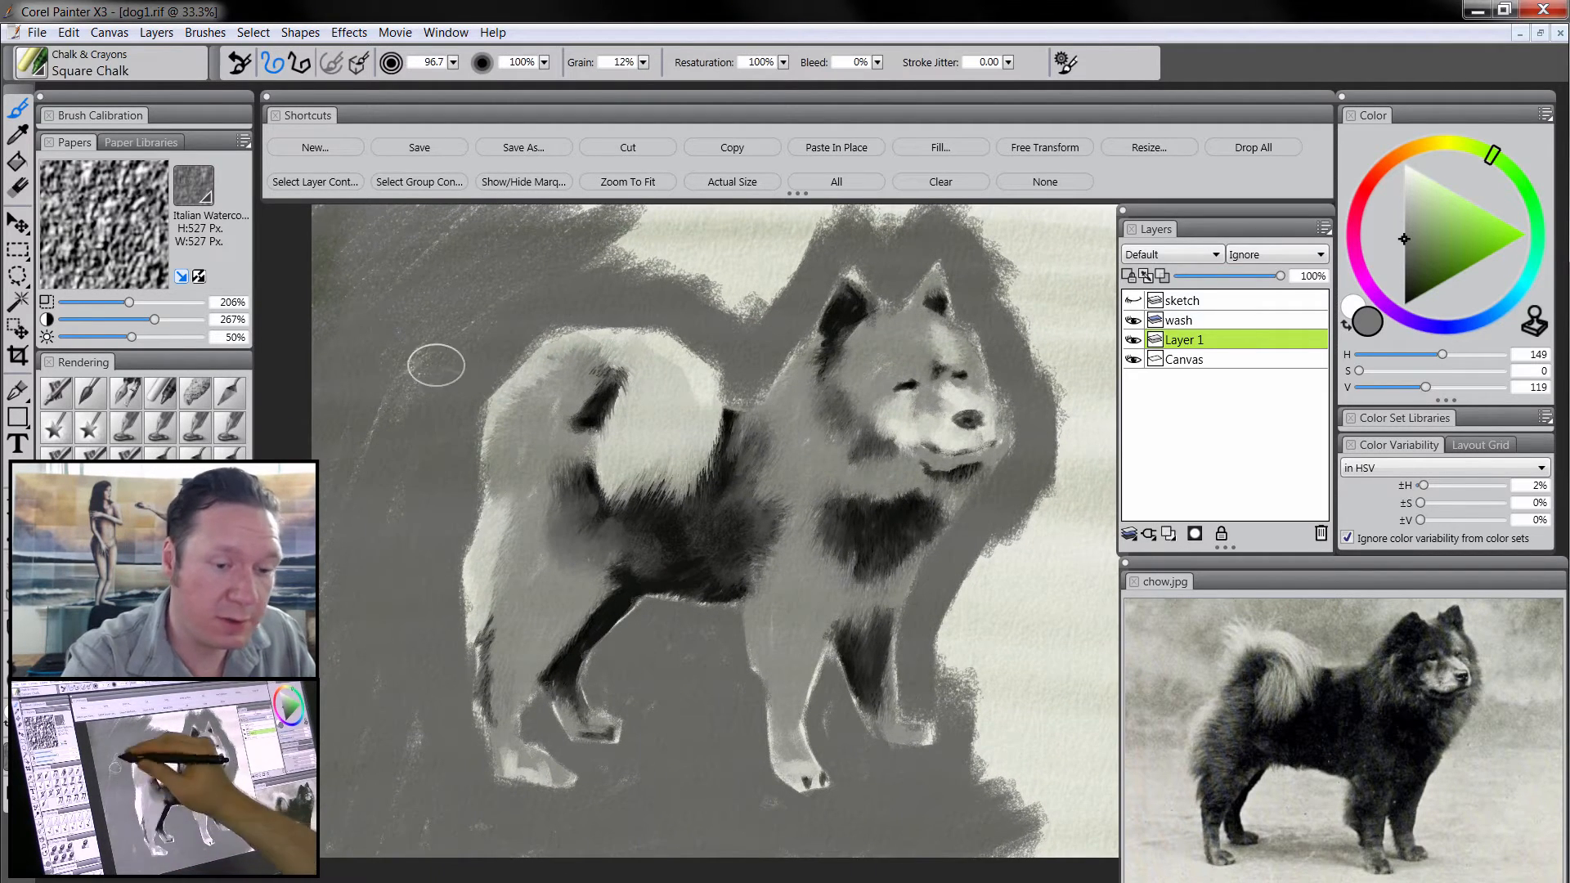
drag(924, 495, 867, 538)
key(Tab)
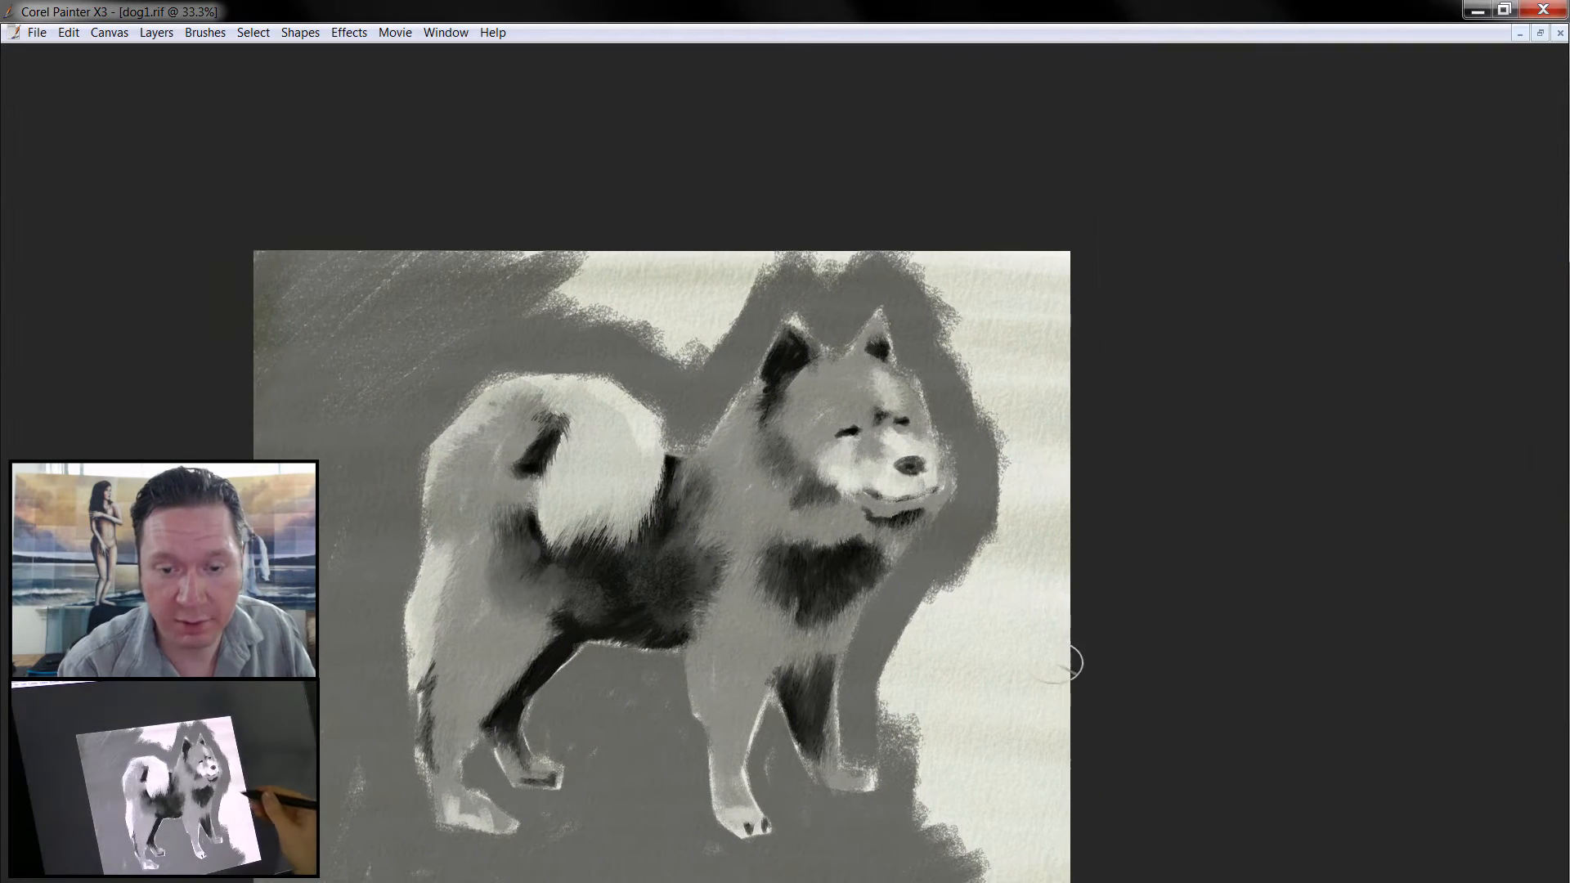
mouse_move(589, 263)
mouse_down()
mouse_move(726, 300)
mouse_move(845, 224)
mouse_move(936, 229)
mouse_move(996, 369)
mouse_move(1032, 239)
mouse_move(1060, 273)
mouse_move(990, 341)
mouse_move(1023, 521)
mouse_move(929, 703)
mouse_move(921, 677)
mouse_move(938, 831)
mouse_move(1046, 816)
mouse_move(1028, 699)
mouse_move(1062, 695)
mouse_up()
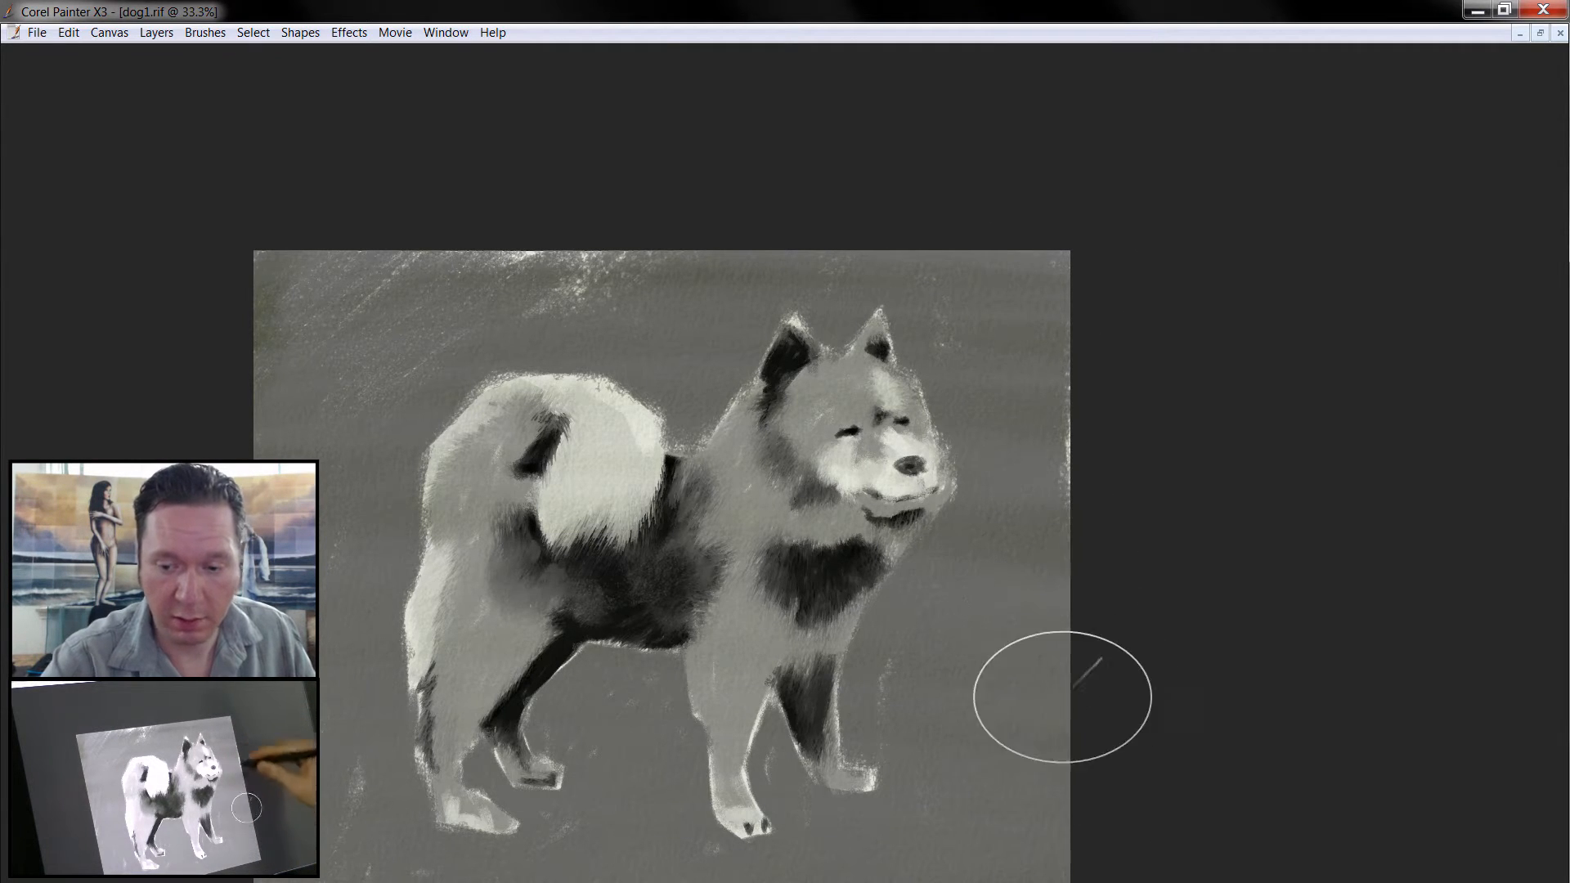
mouse_move(1071, 352)
mouse_down()
mouse_move(729, 252)
mouse_move(498, 232)
mouse_move(287, 270)
mouse_move(250, 830)
mouse_up()
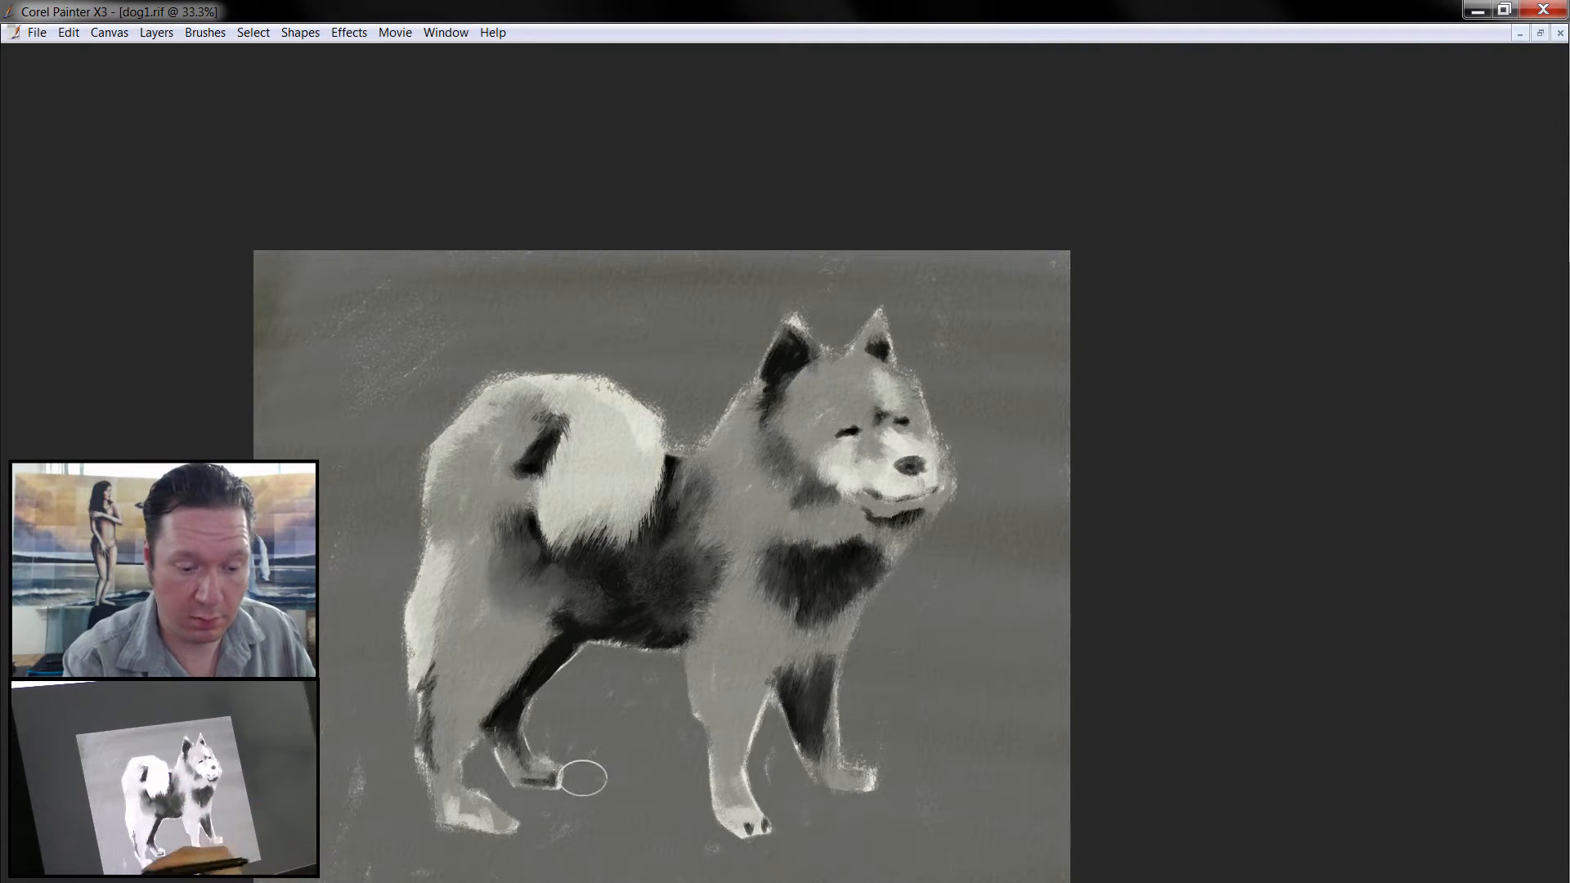
key(Tab)
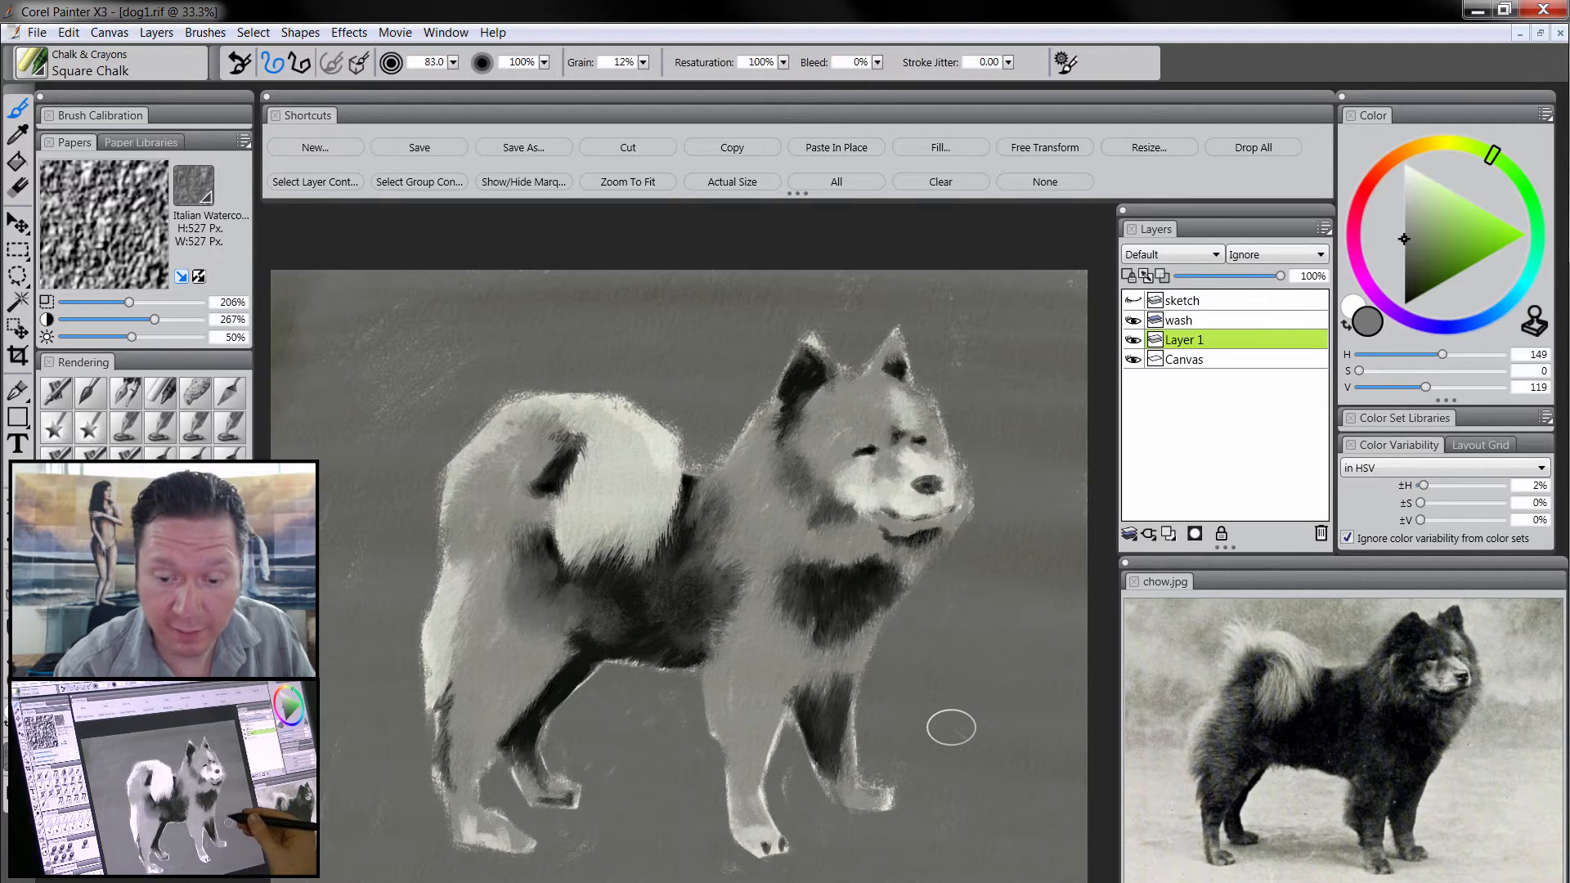
- Erase the gray layer in tufts along the outer edge of the tail and haunch with the Eraser at size 36.5
click(18, 187)
drag(476, 436, 442, 492)
drag(446, 565, 437, 489)
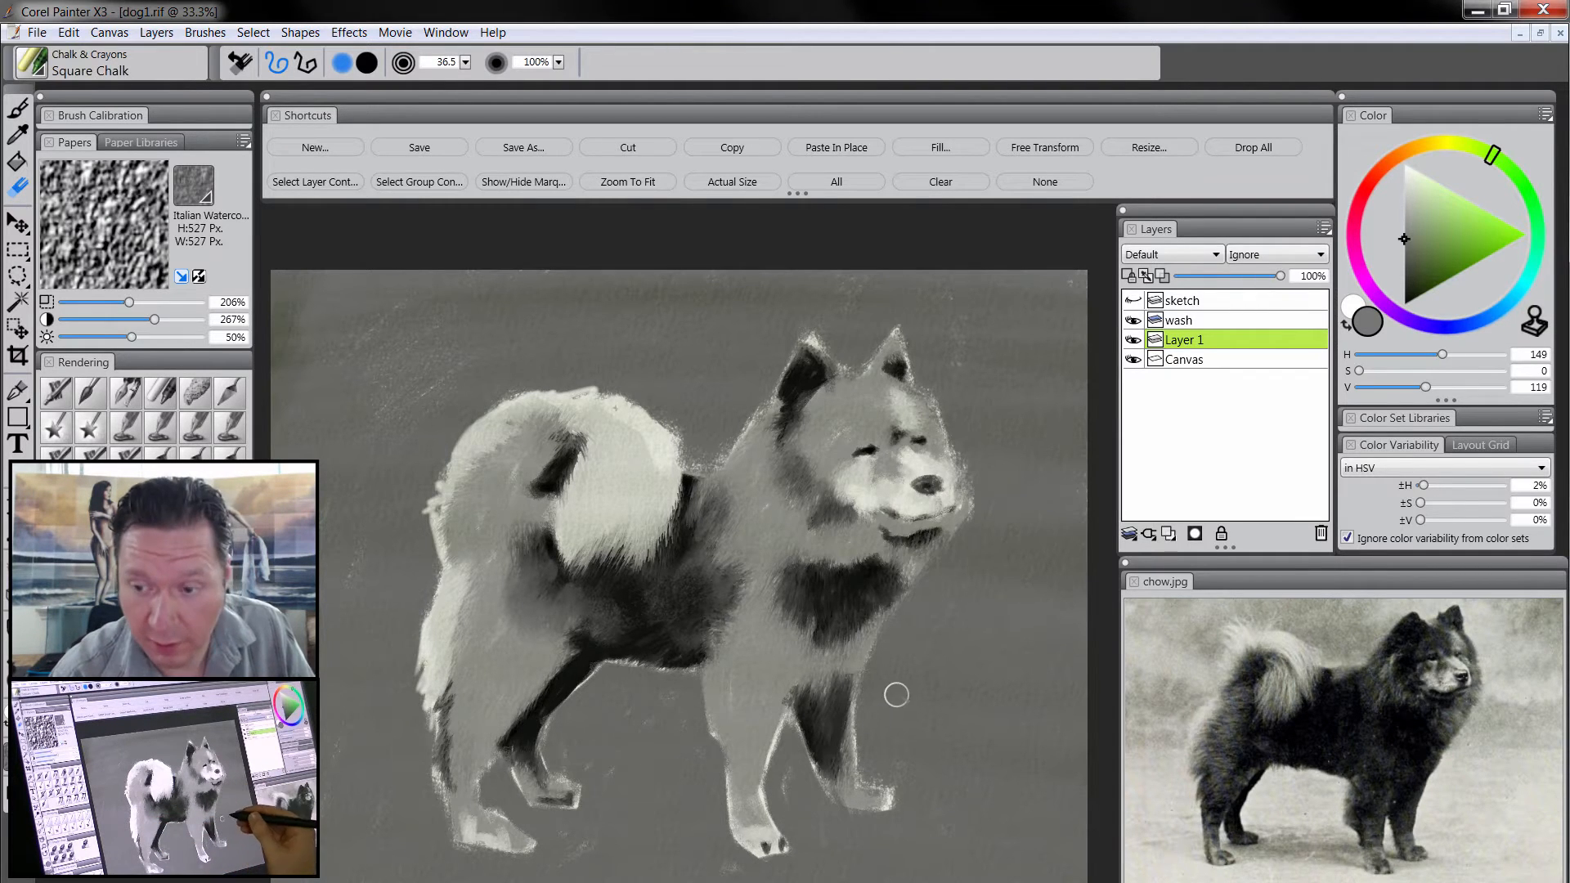
key(b)
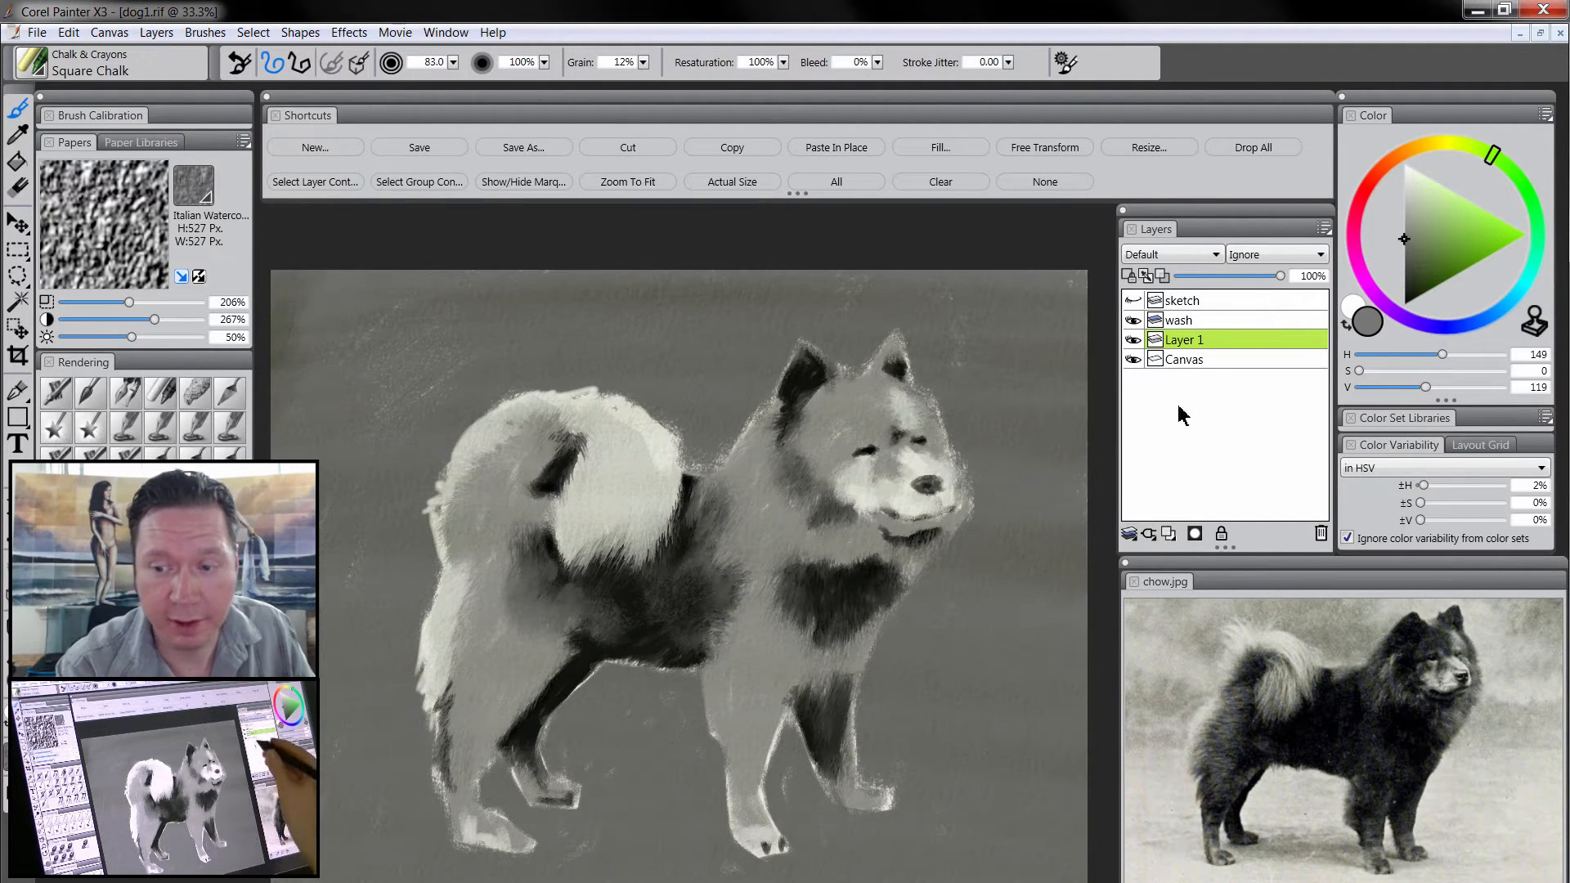
- Drop Layer 1 onto the Canvas and blend the dog's outer edges into the background with the Coarse Oily Blender at size 42
click(157, 32)
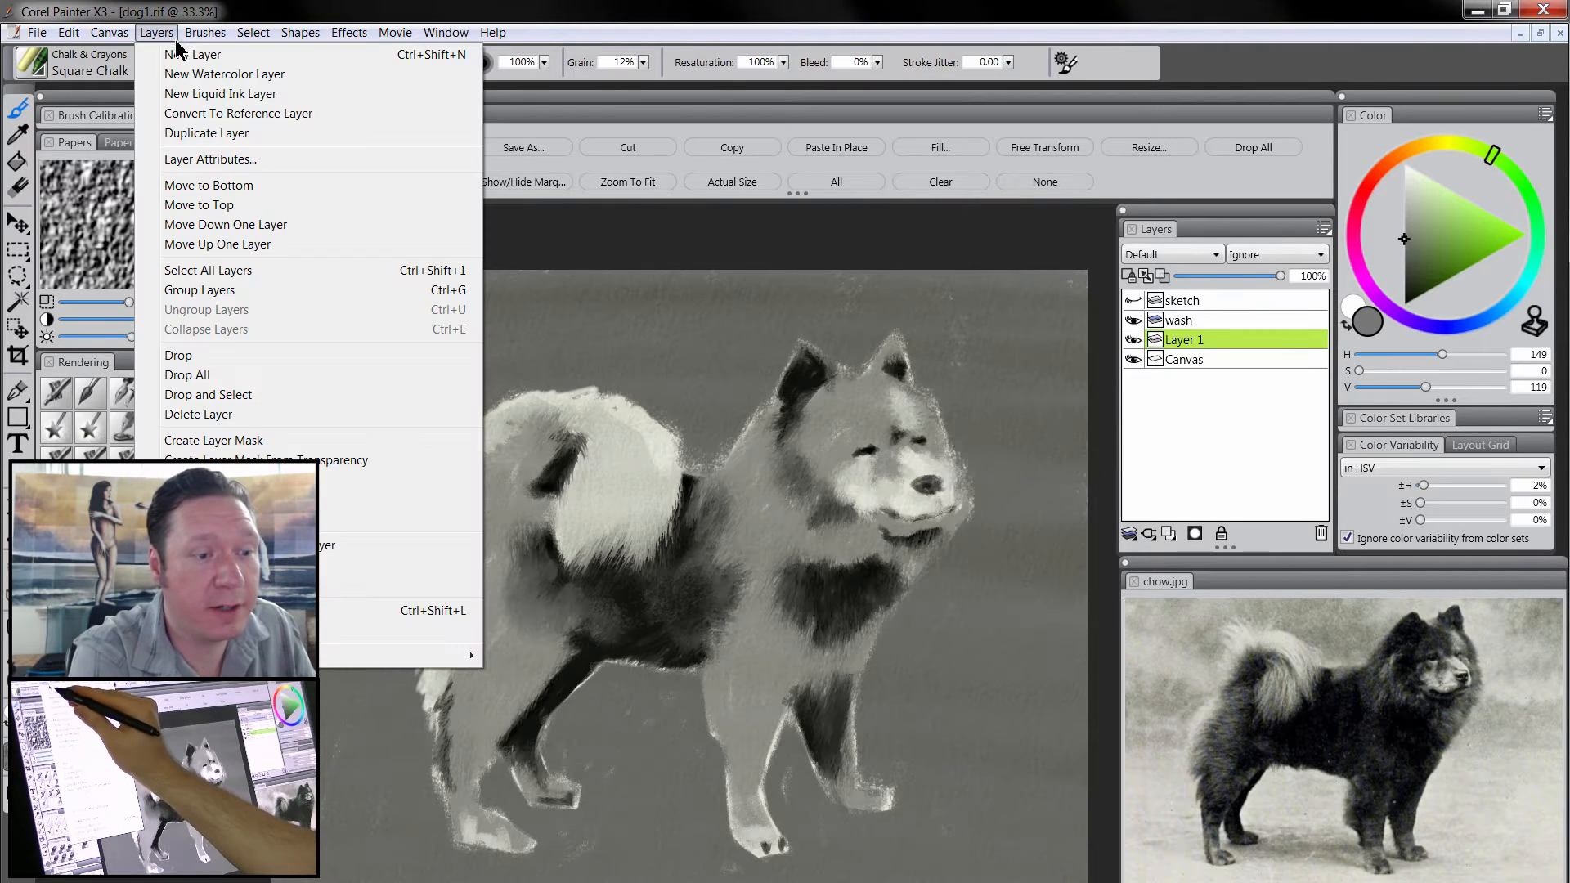
click(200, 357)
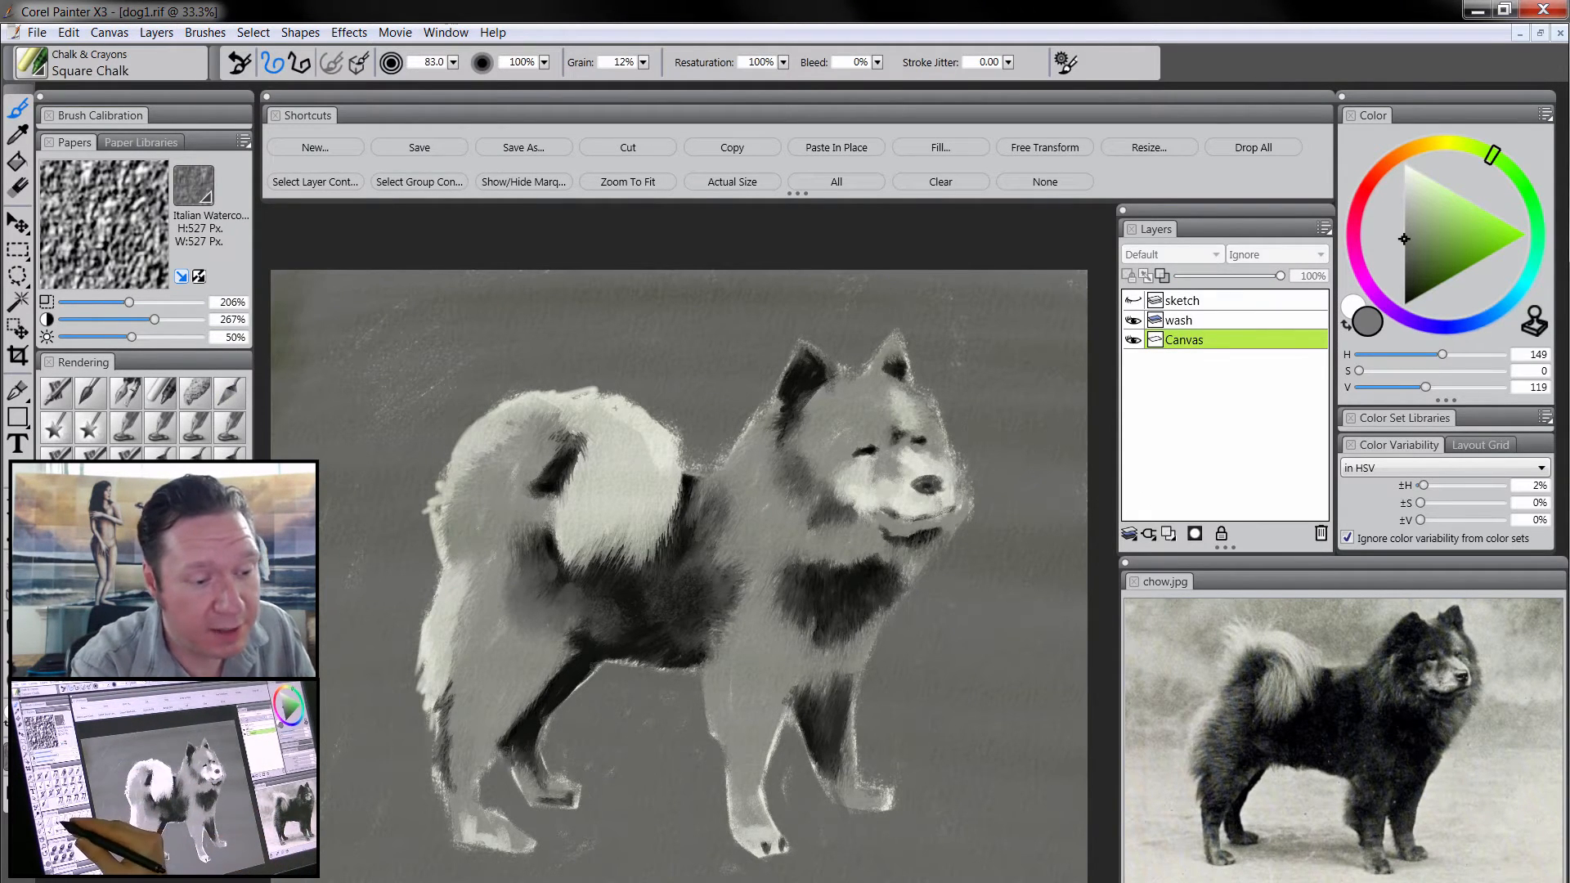
click(103, 585)
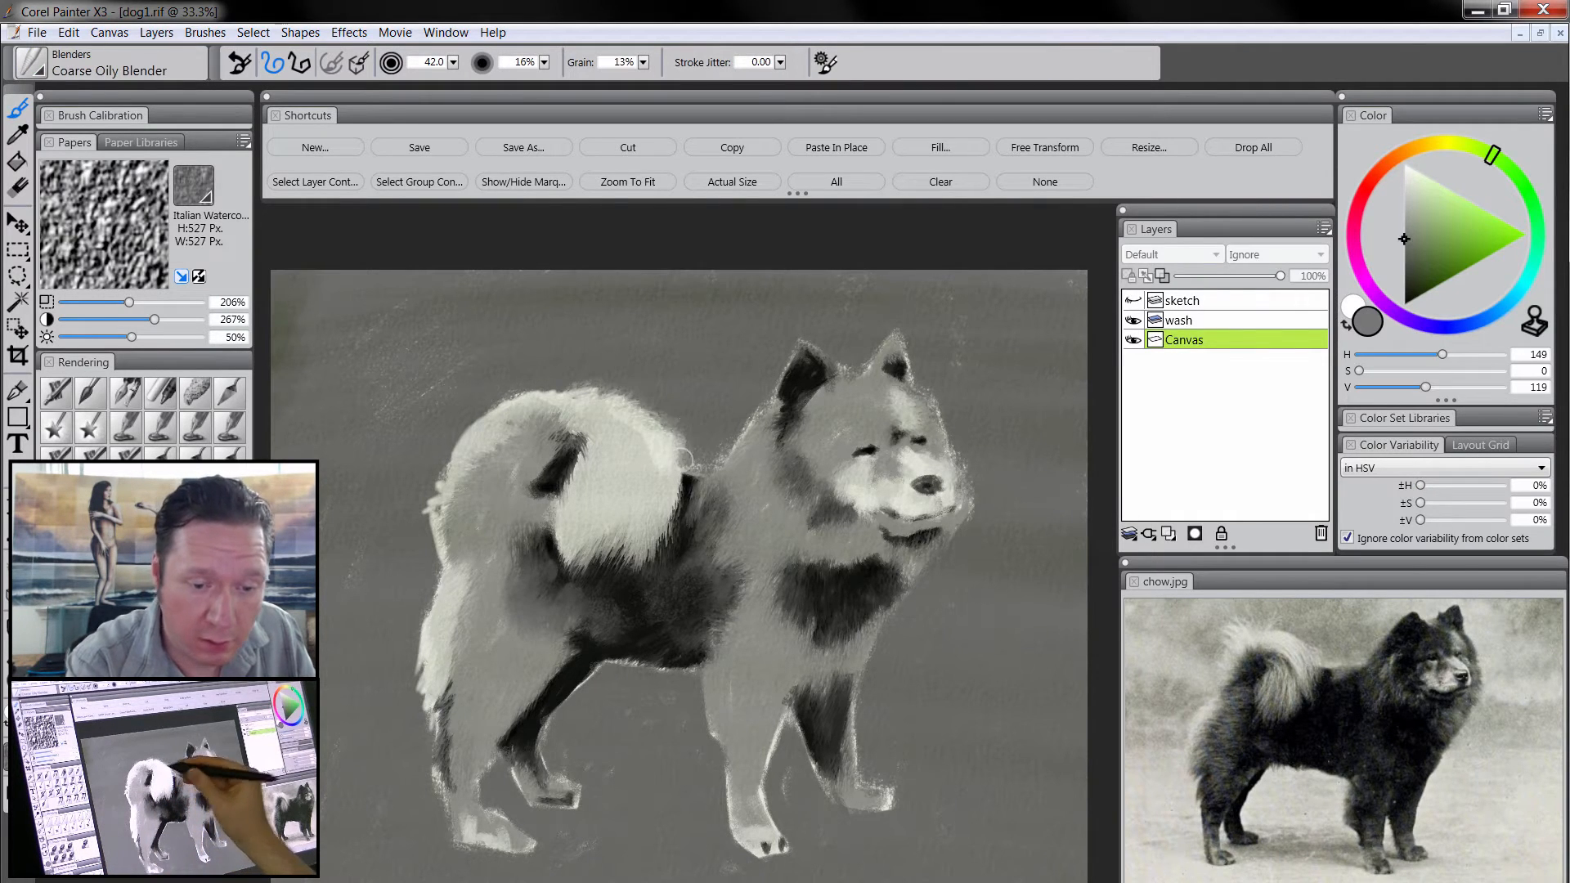
mouse_move(553, 393)
mouse_down()
mouse_move(472, 419)
mouse_move(424, 497)
mouse_move(416, 680)
mouse_move(437, 792)
mouse_up()
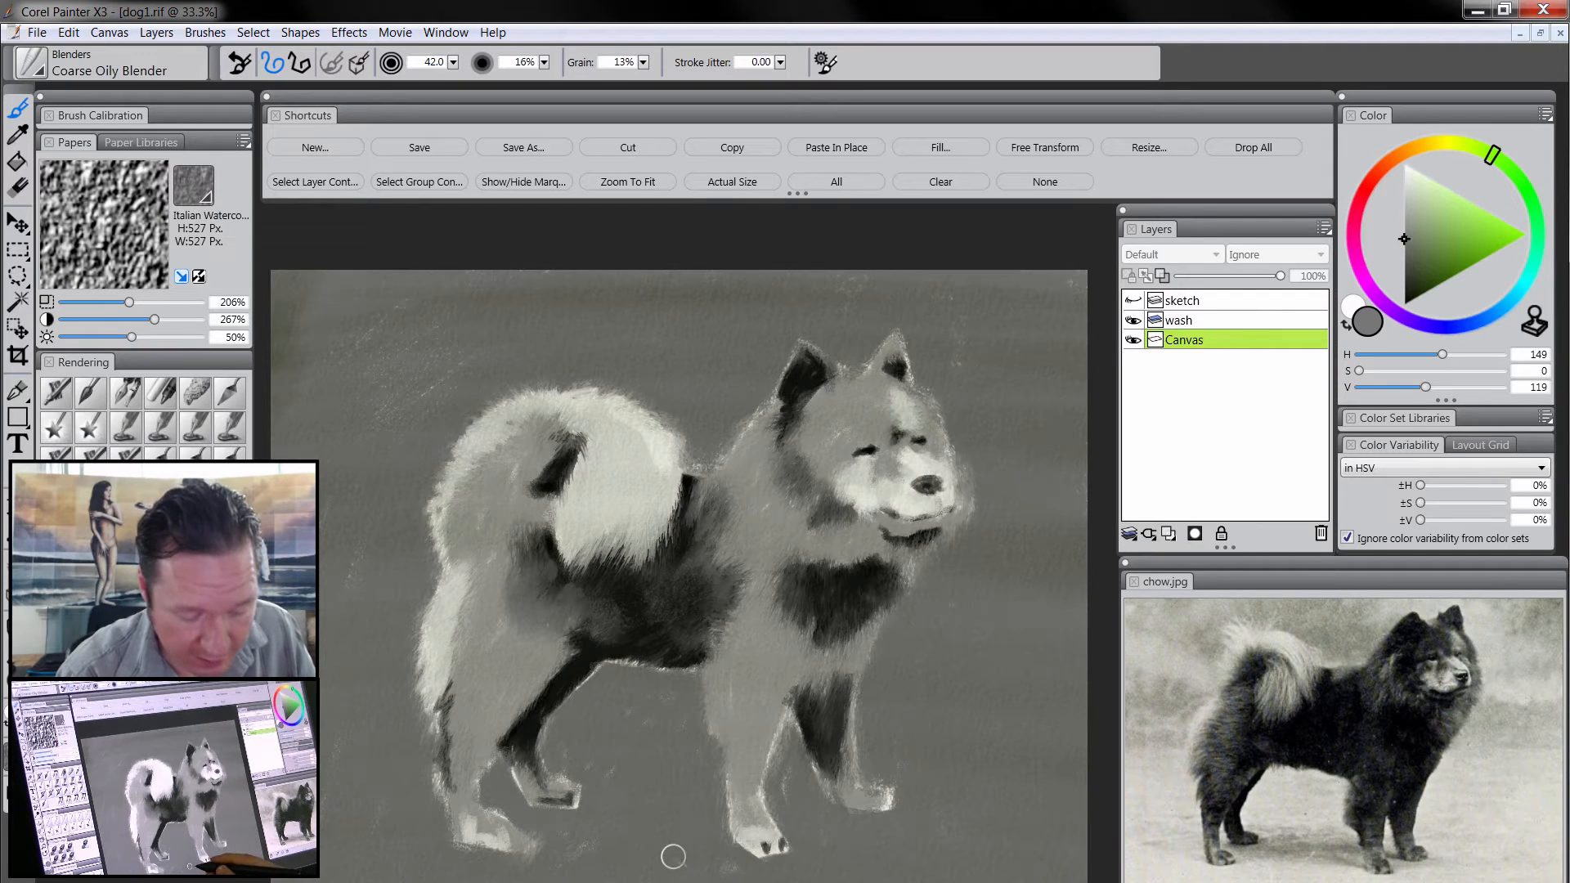
- Trim the toe of the near hind paw with sampled background gray Square Chalk at size 48.1, and blend it with the Coarse Oily Blender
click(165, 396)
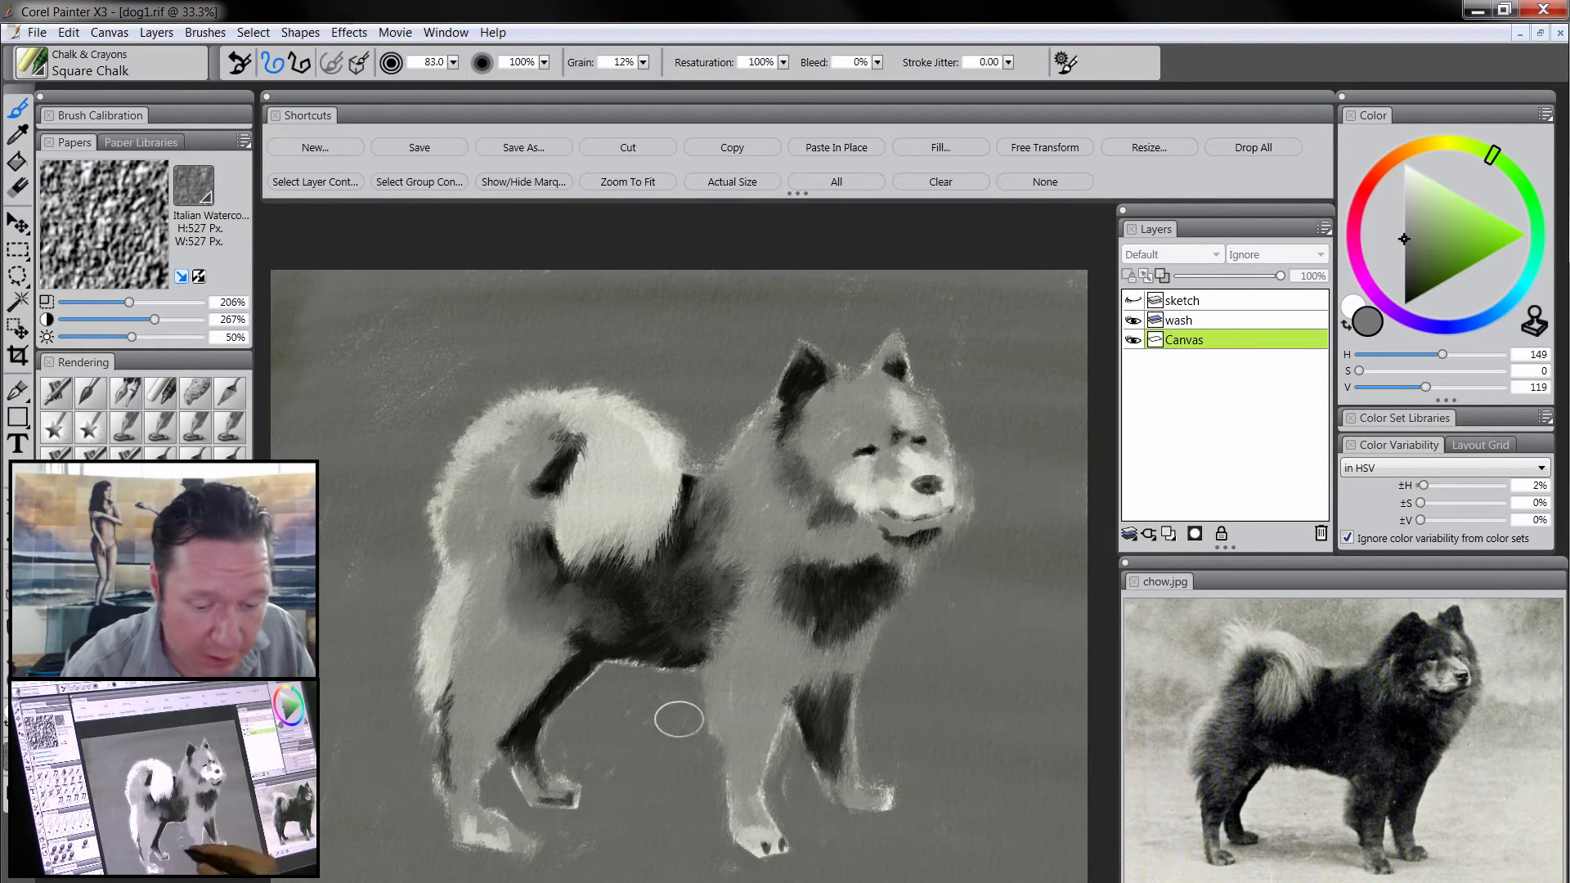
drag(599, 829, 616, 811)
alt+click(615, 812)
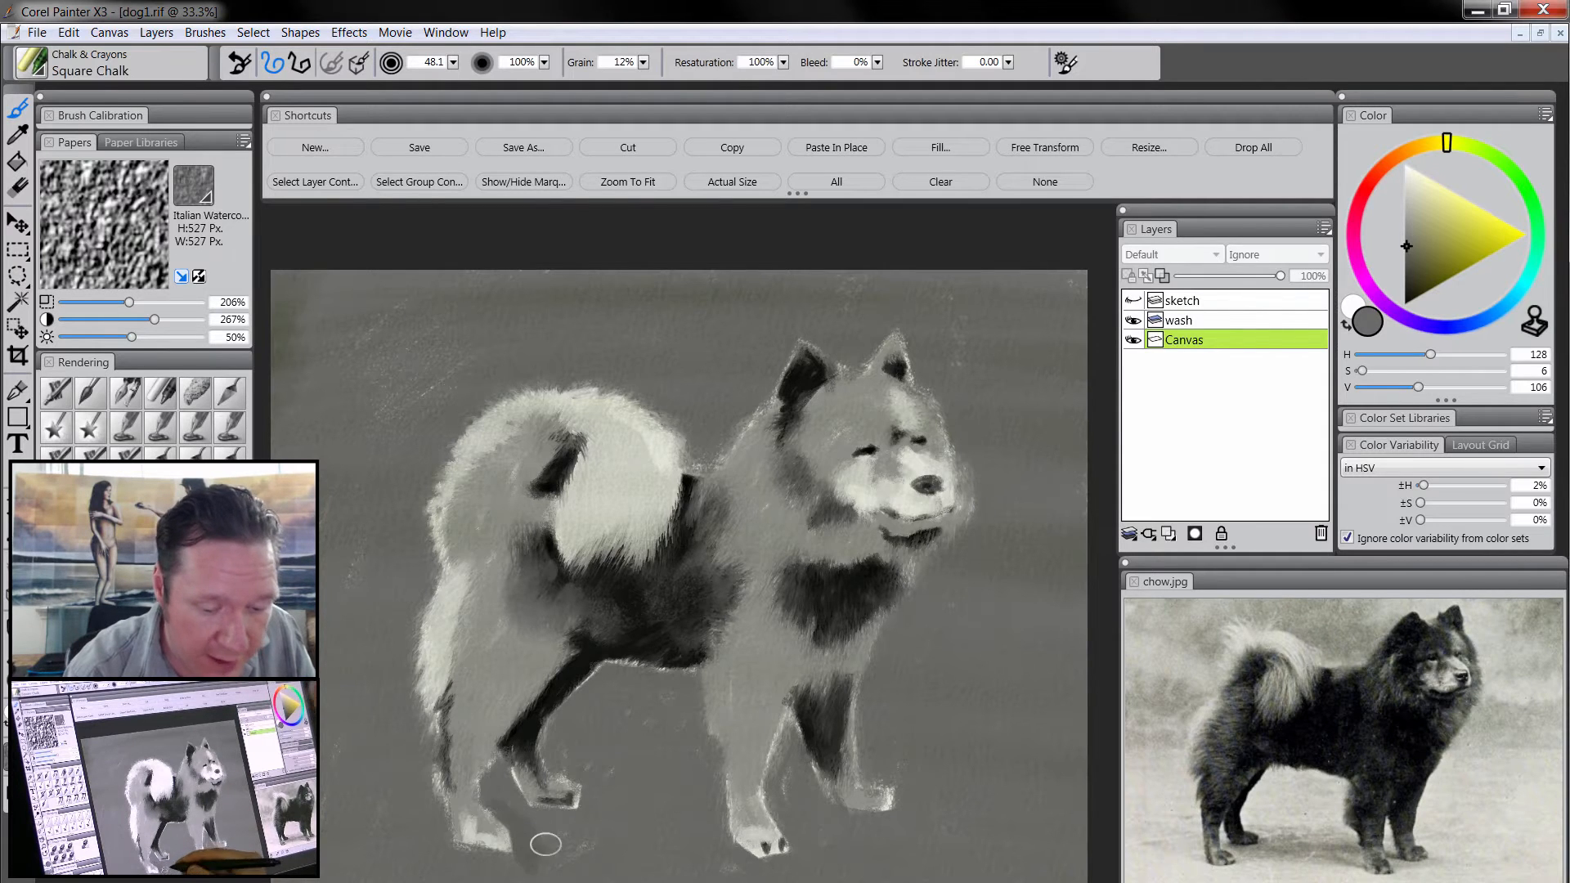
click(79, 572)
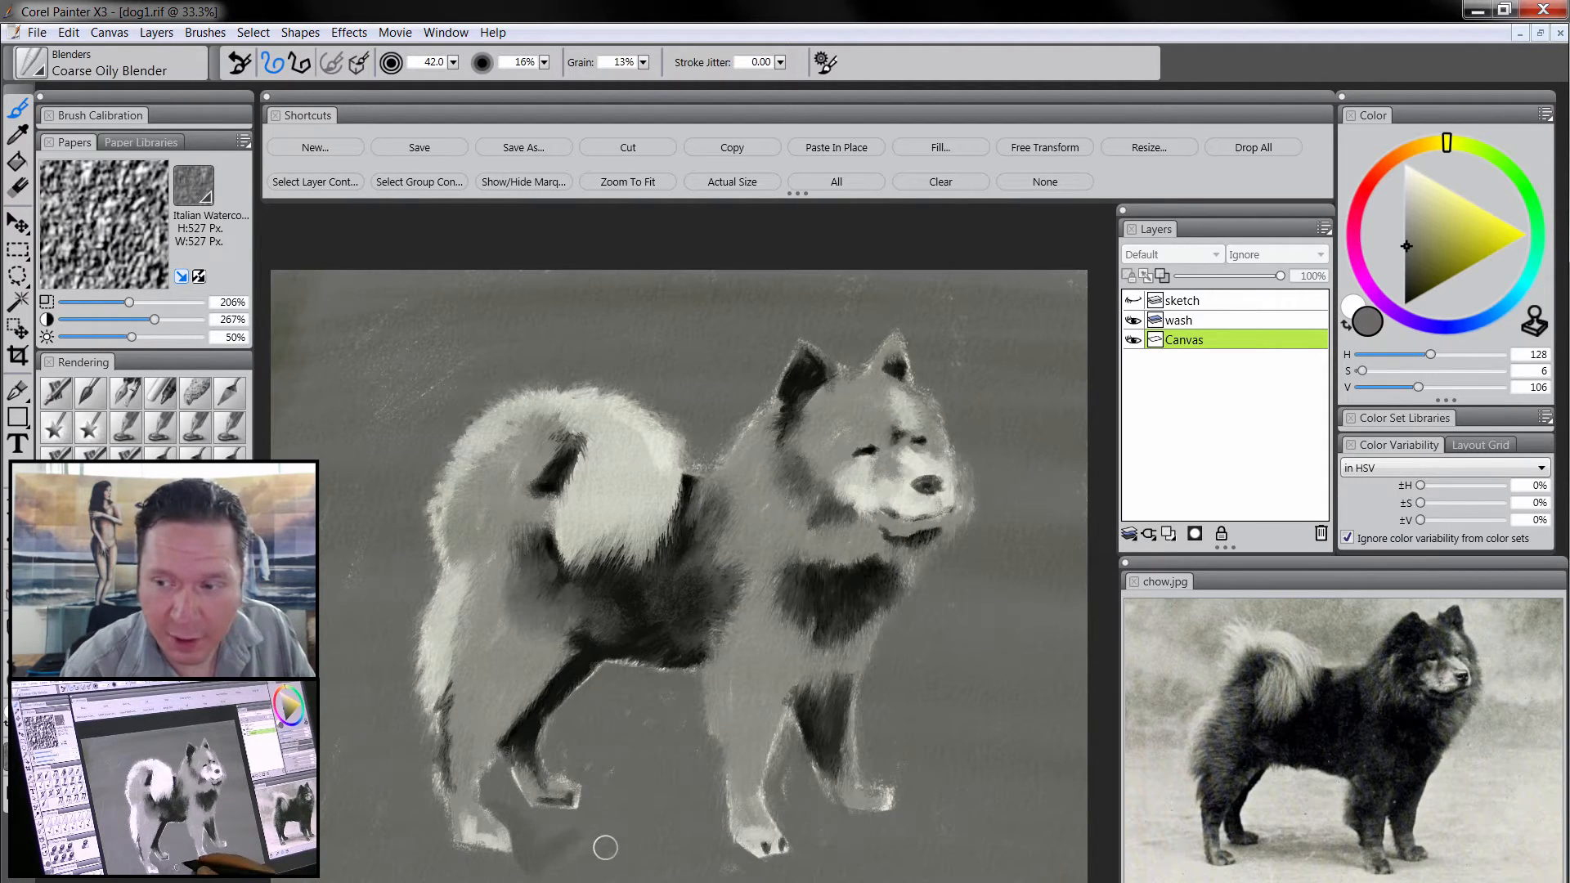
- Paint a cast shadow on the ground between the paws with dark gray Square Chalk of value 68, and soften it with the Coarse Oily Blender
click(1404, 271)
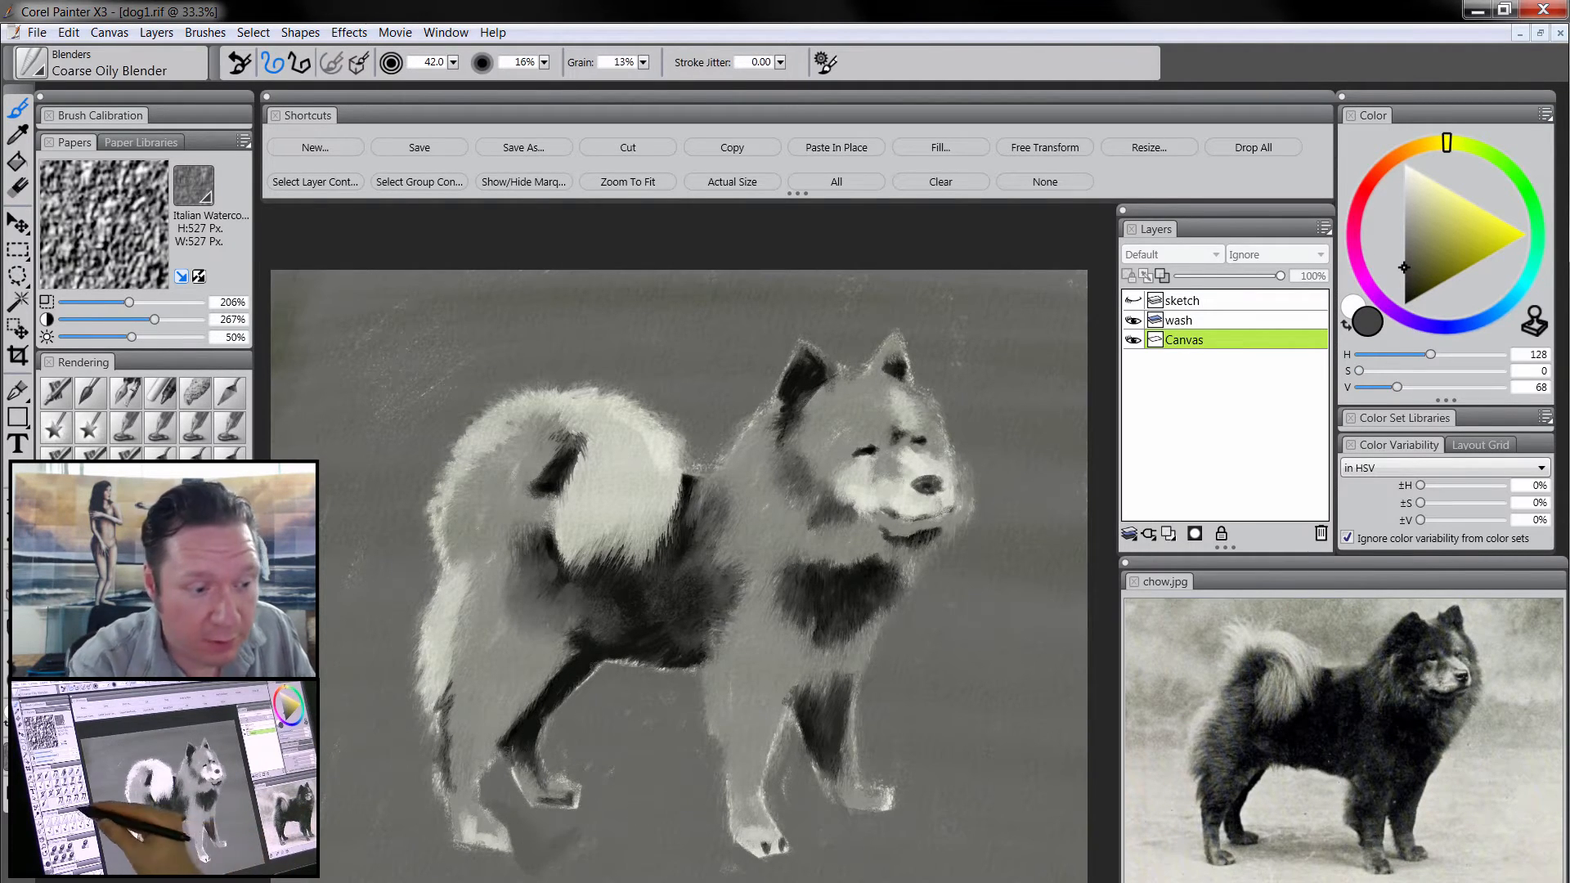
click(163, 409)
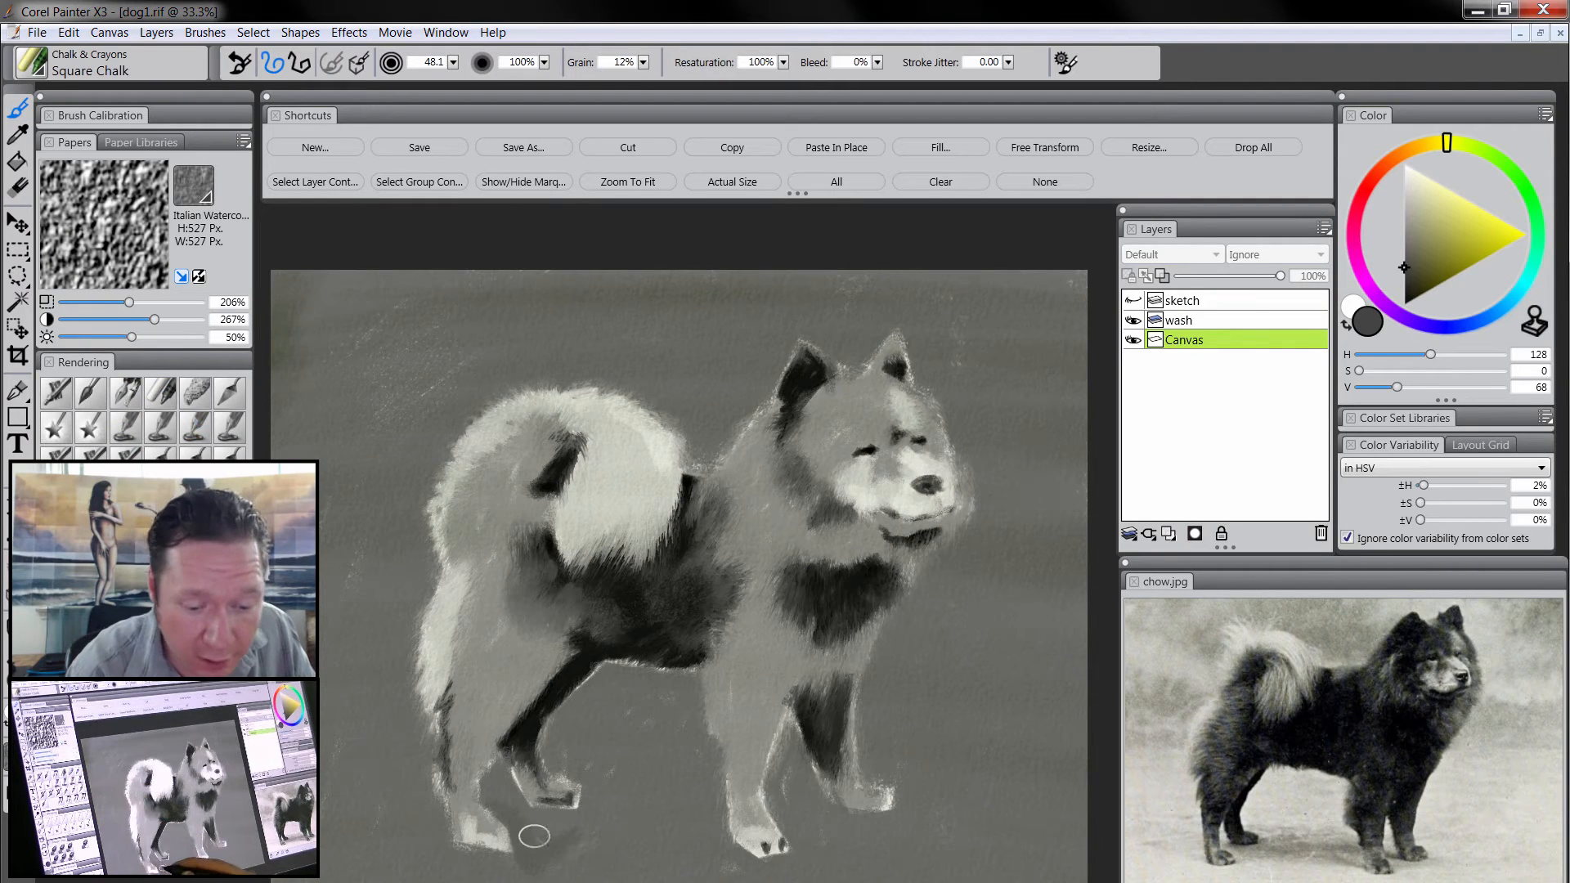
mouse_move(516, 829)
mouse_down()
mouse_move(540, 813)
mouse_move(578, 826)
mouse_move(564, 821)
mouse_up()
mouse_move(575, 838)
mouse_down()
mouse_move(629, 820)
mouse_move(619, 841)
mouse_move(713, 822)
mouse_move(728, 841)
mouse_move(717, 816)
mouse_move(738, 846)
mouse_move(820, 827)
mouse_move(792, 830)
mouse_move(785, 809)
mouse_move(823, 829)
mouse_move(857, 821)
mouse_move(822, 811)
mouse_move(861, 817)
mouse_move(794, 828)
mouse_up()
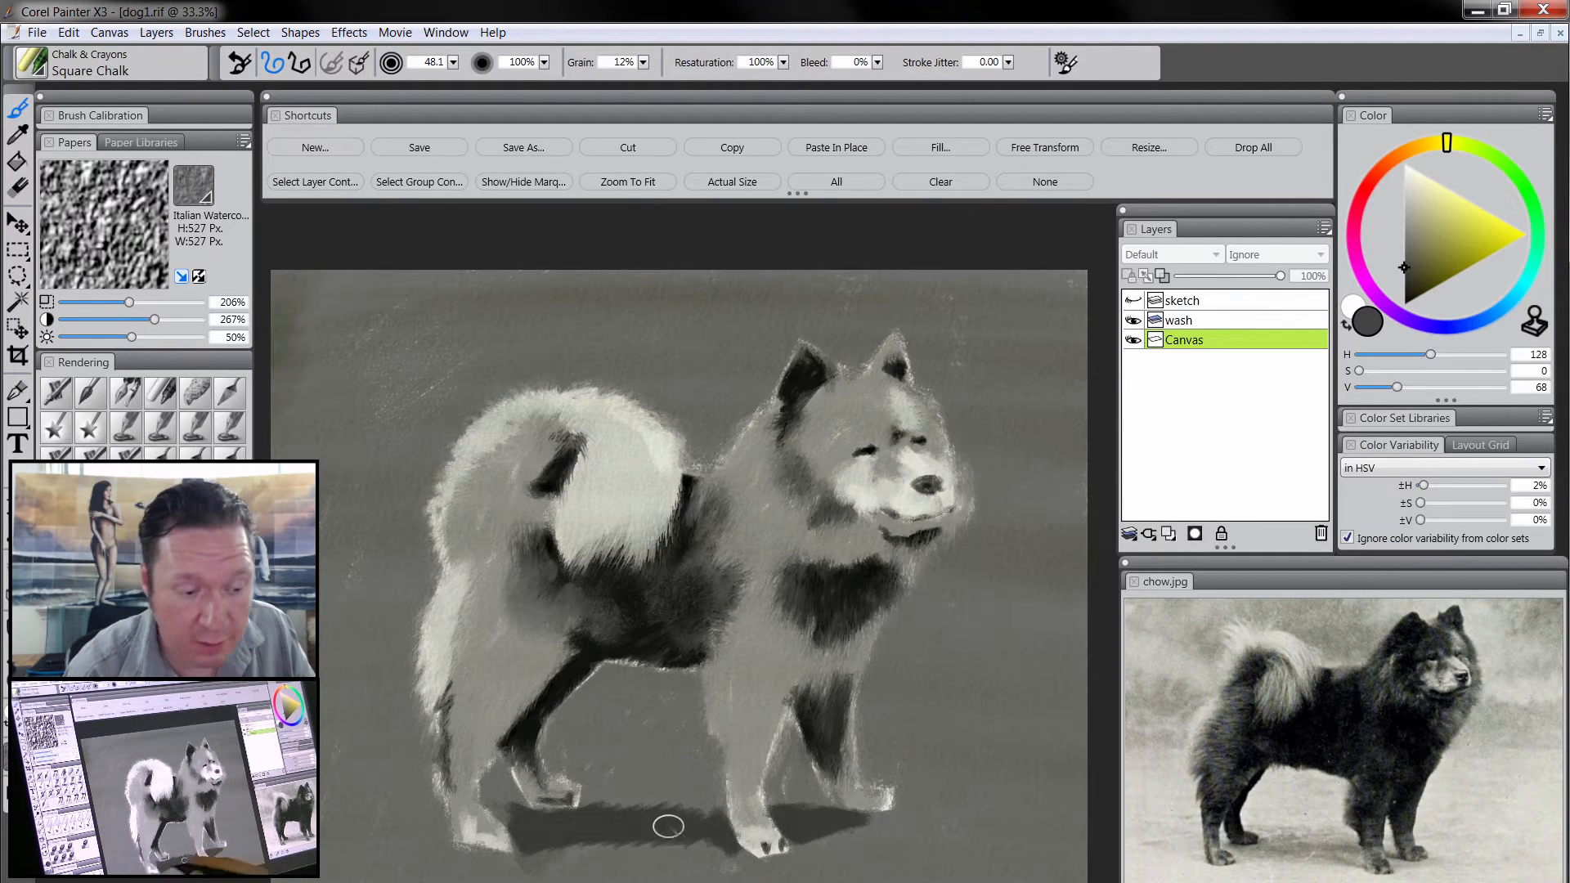
click(82, 605)
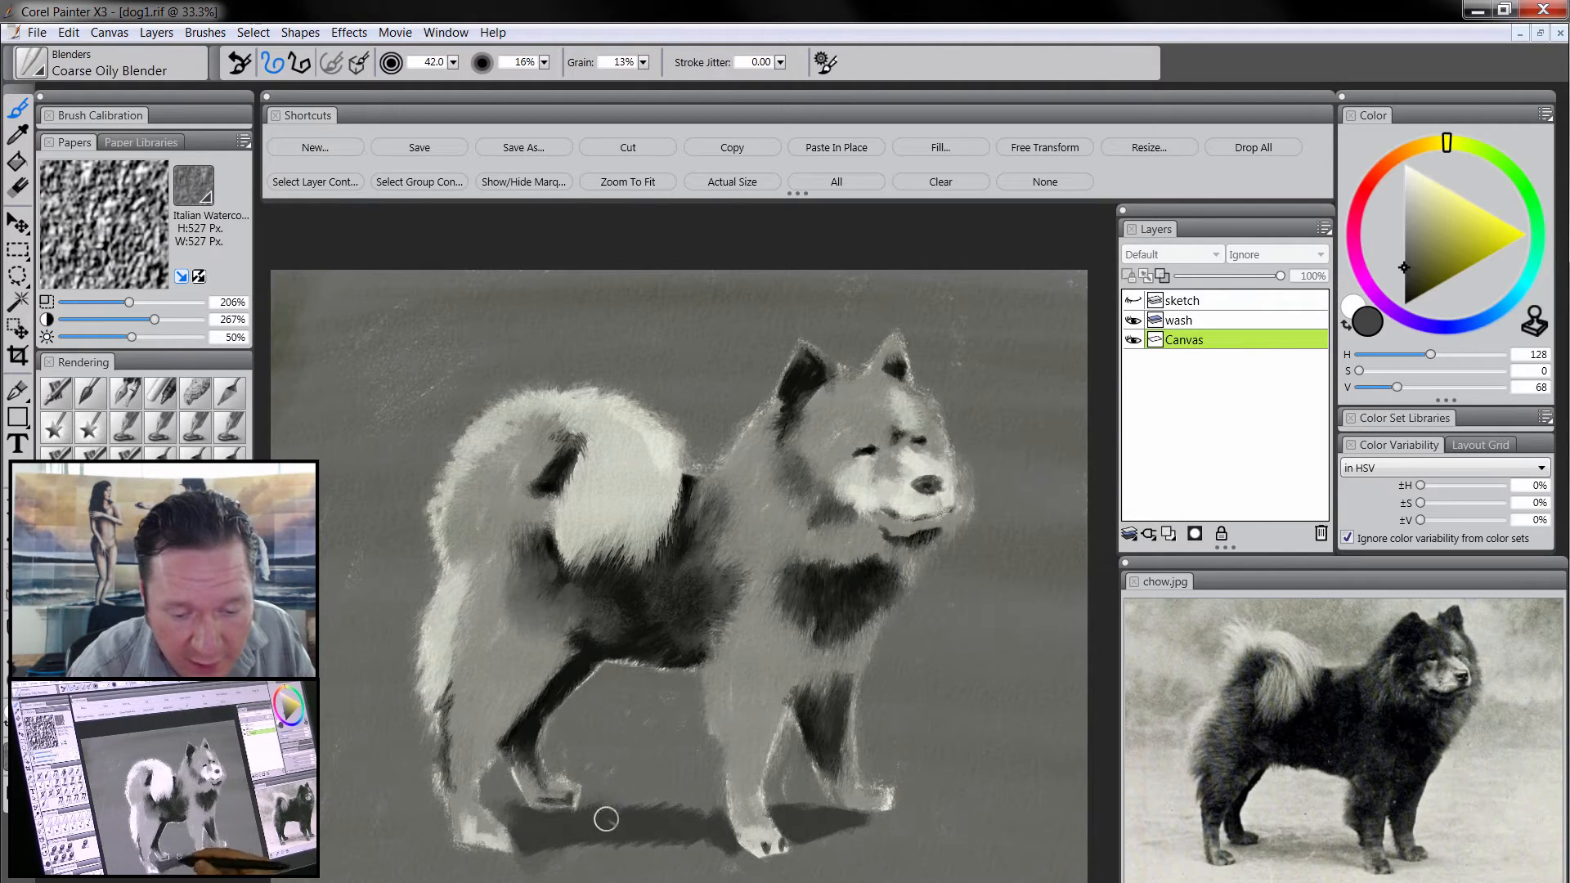
drag(670, 807, 638, 815)
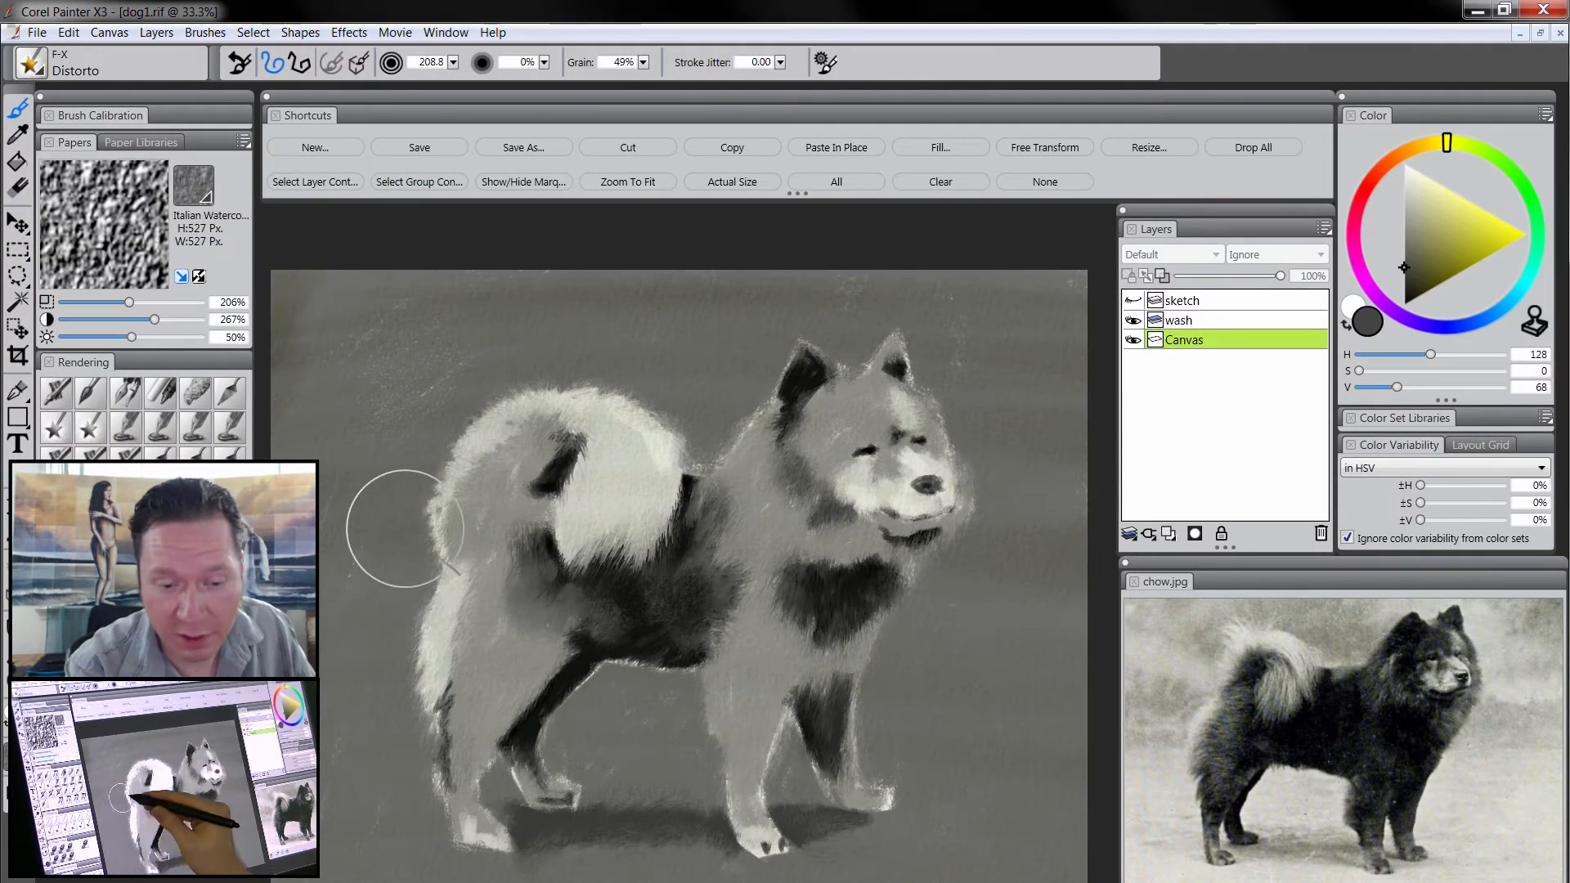
- Push in the tail's outer edge with the Distorto brush, and pull fur tufts from the tail's top and the plume at size 33.5
mouse_move(396, 530)
mouse_down()
mouse_move(431, 534)
mouse_move(336, 671)
mouse_move(342, 720)
mouse_move(496, 633)
mouse_move(430, 547)
mouse_move(467, 527)
mouse_up()
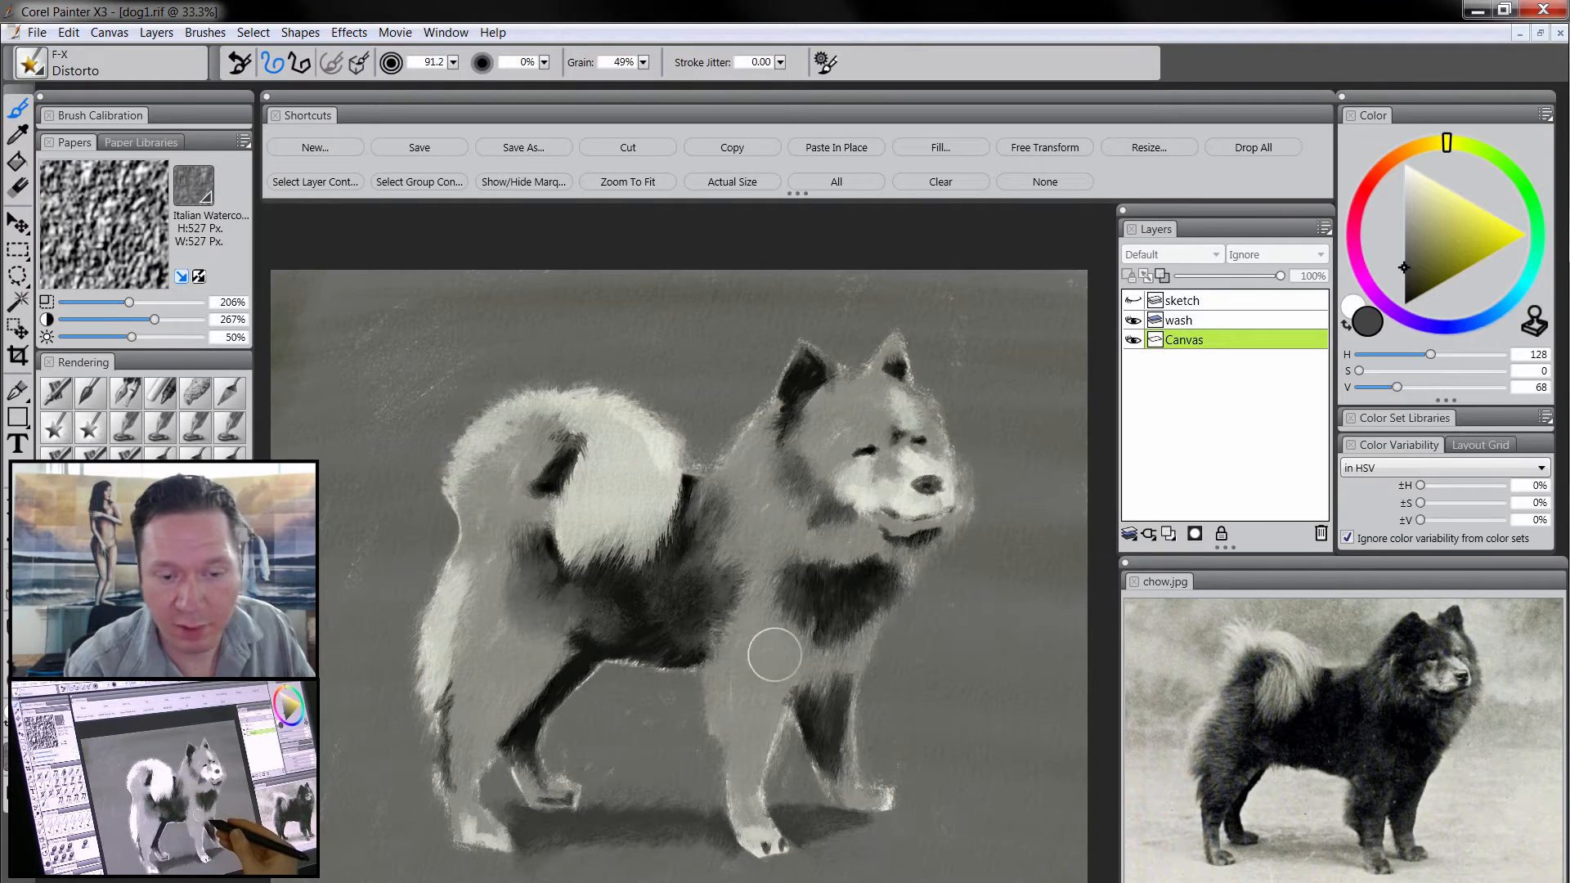
drag(501, 406, 510, 361)
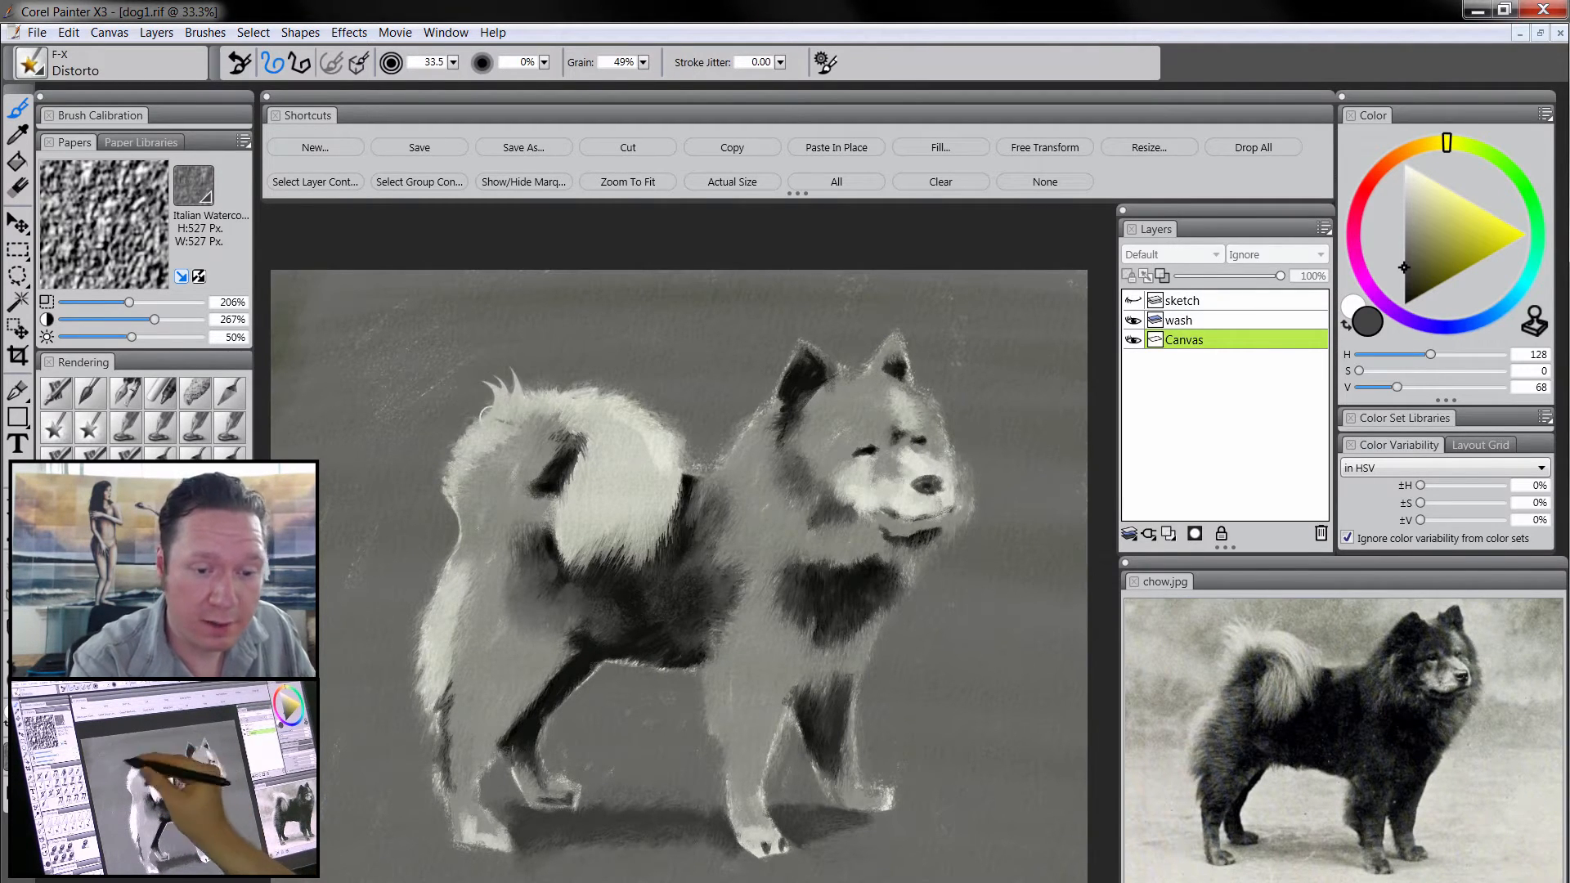
mouse_move(491, 421)
mouse_down()
mouse_move(479, 381)
mouse_move(564, 362)
mouse_up()
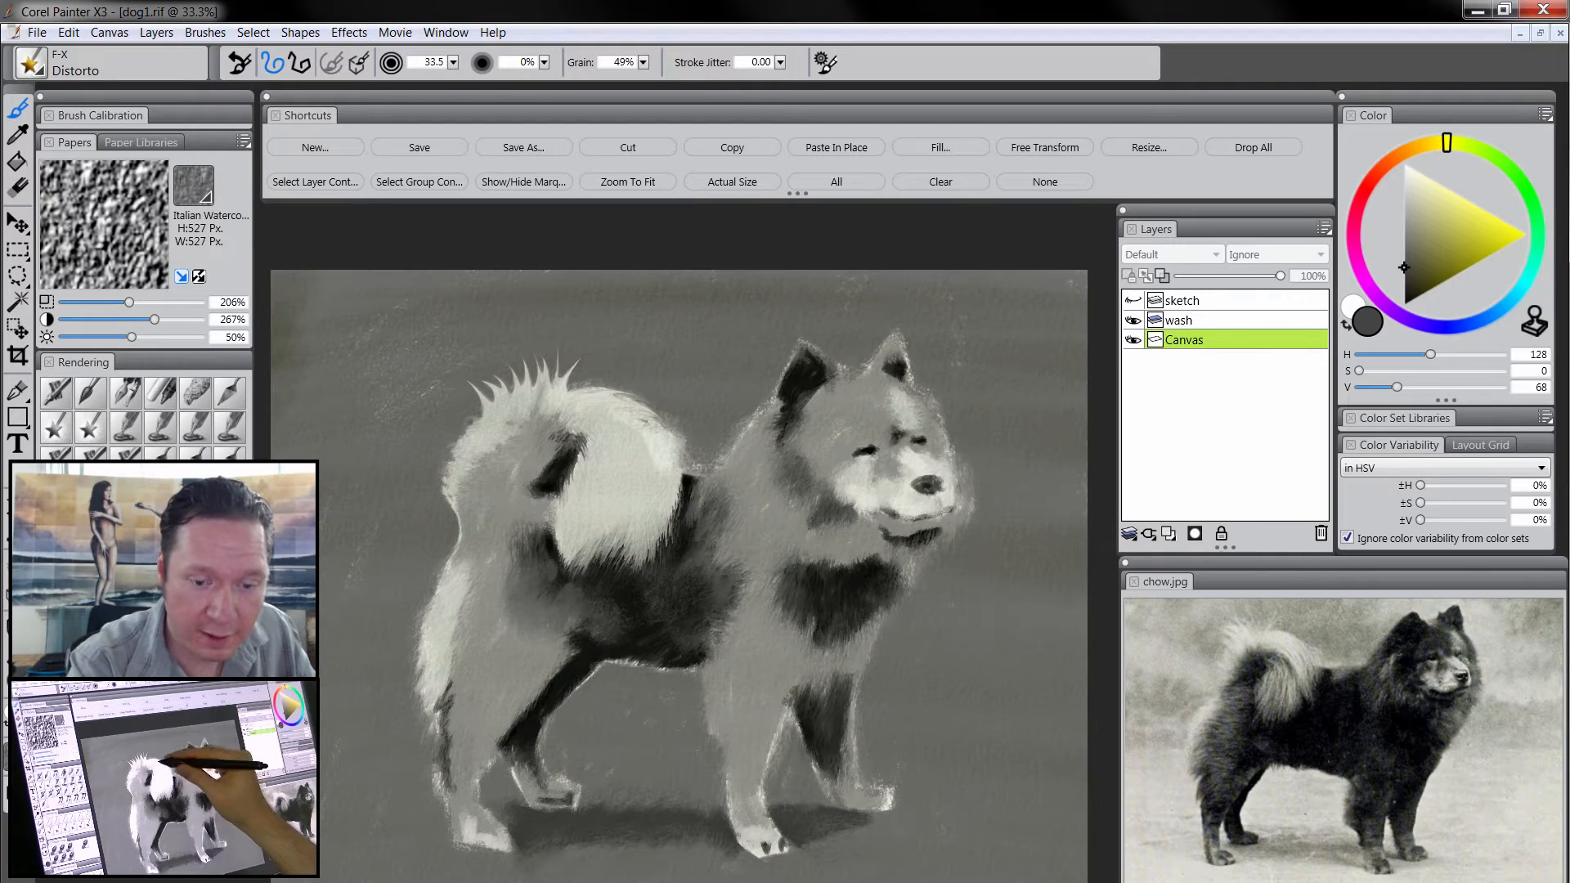
drag(675, 462, 658, 566)
drag(688, 451, 685, 556)
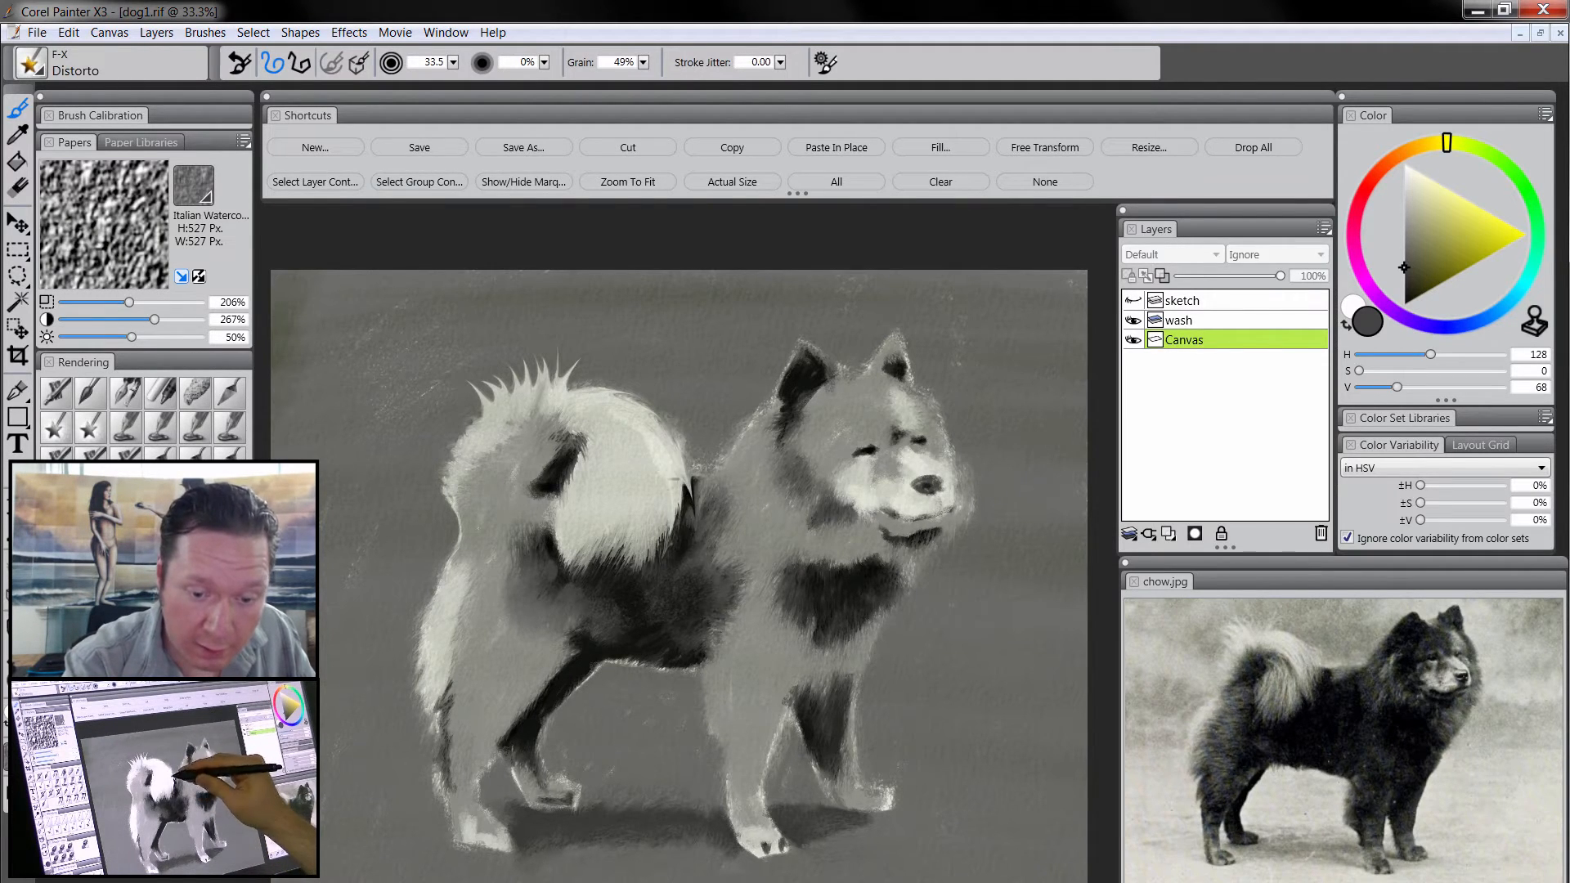
- Pull pointed fur tufts from the plume's lower edge and the back of the hind thigh with the Distorto brush at size 33.5
mouse_move(681, 487)
mouse_down()
mouse_move(655, 556)
mouse_move(642, 535)
mouse_move(581, 602)
mouse_up()
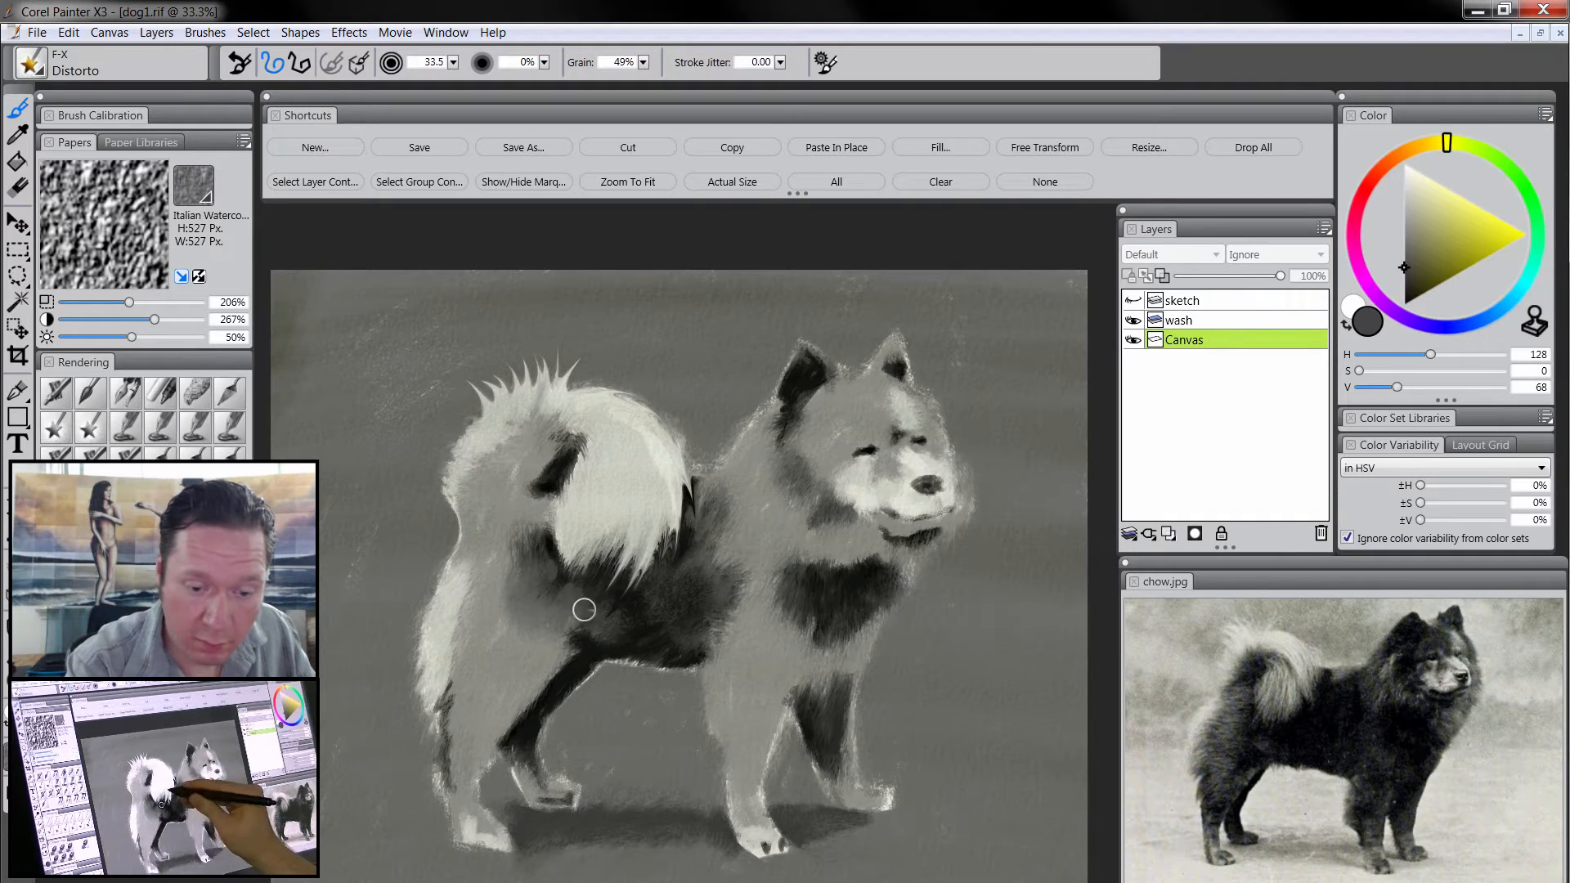
mouse_move(617, 531)
mouse_down()
mouse_move(572, 602)
mouse_move(551, 564)
mouse_up()
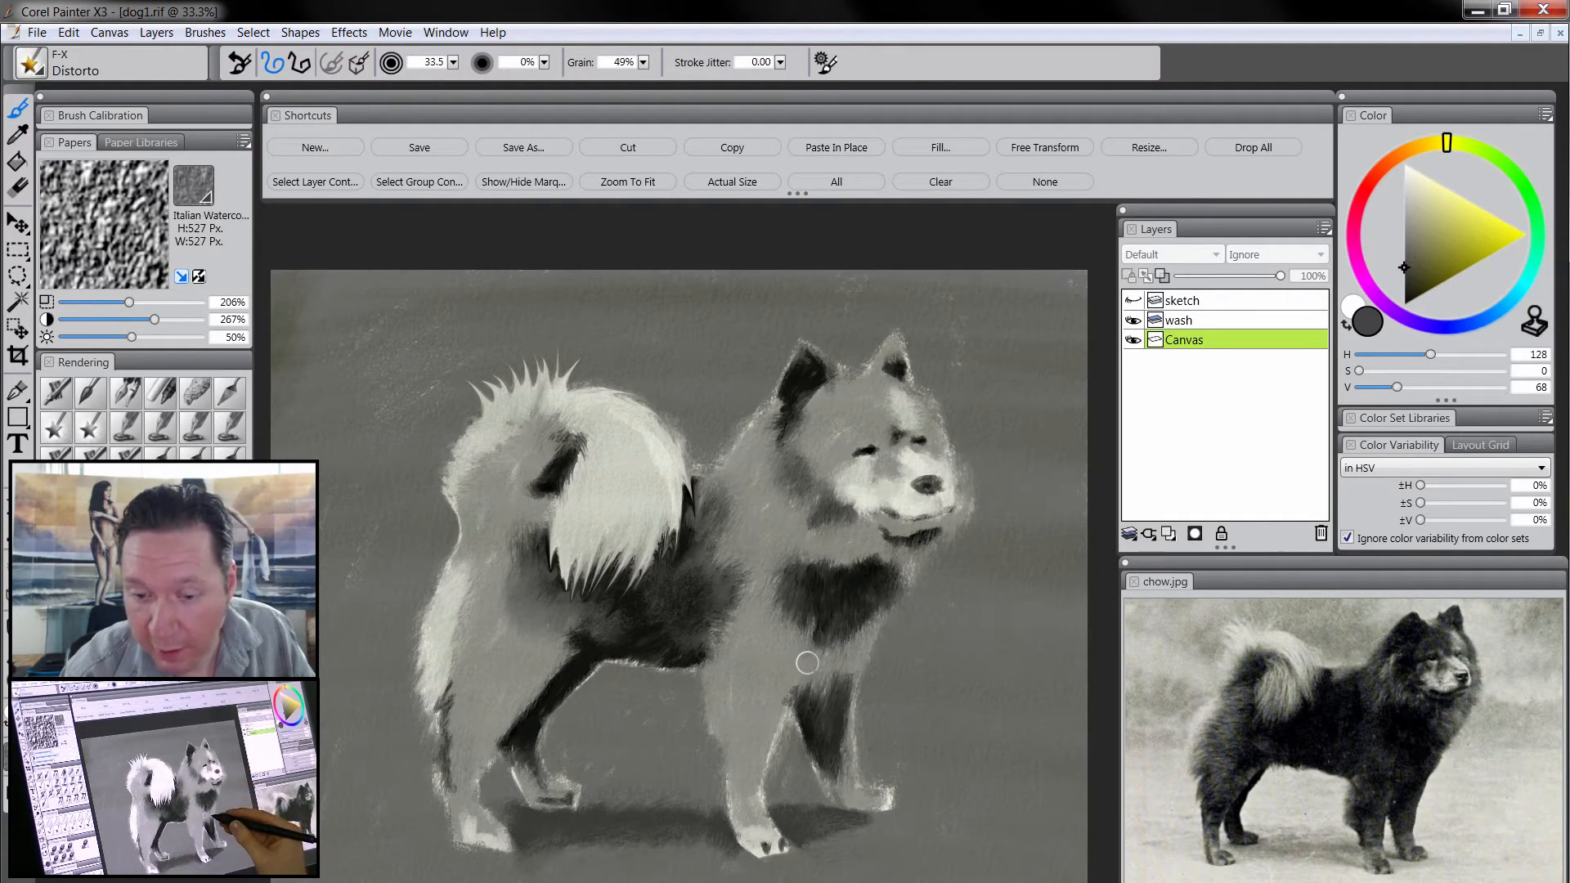
mouse_move(451, 569)
mouse_down()
mouse_move(409, 633)
mouse_move(421, 613)
mouse_move(407, 696)
mouse_up()
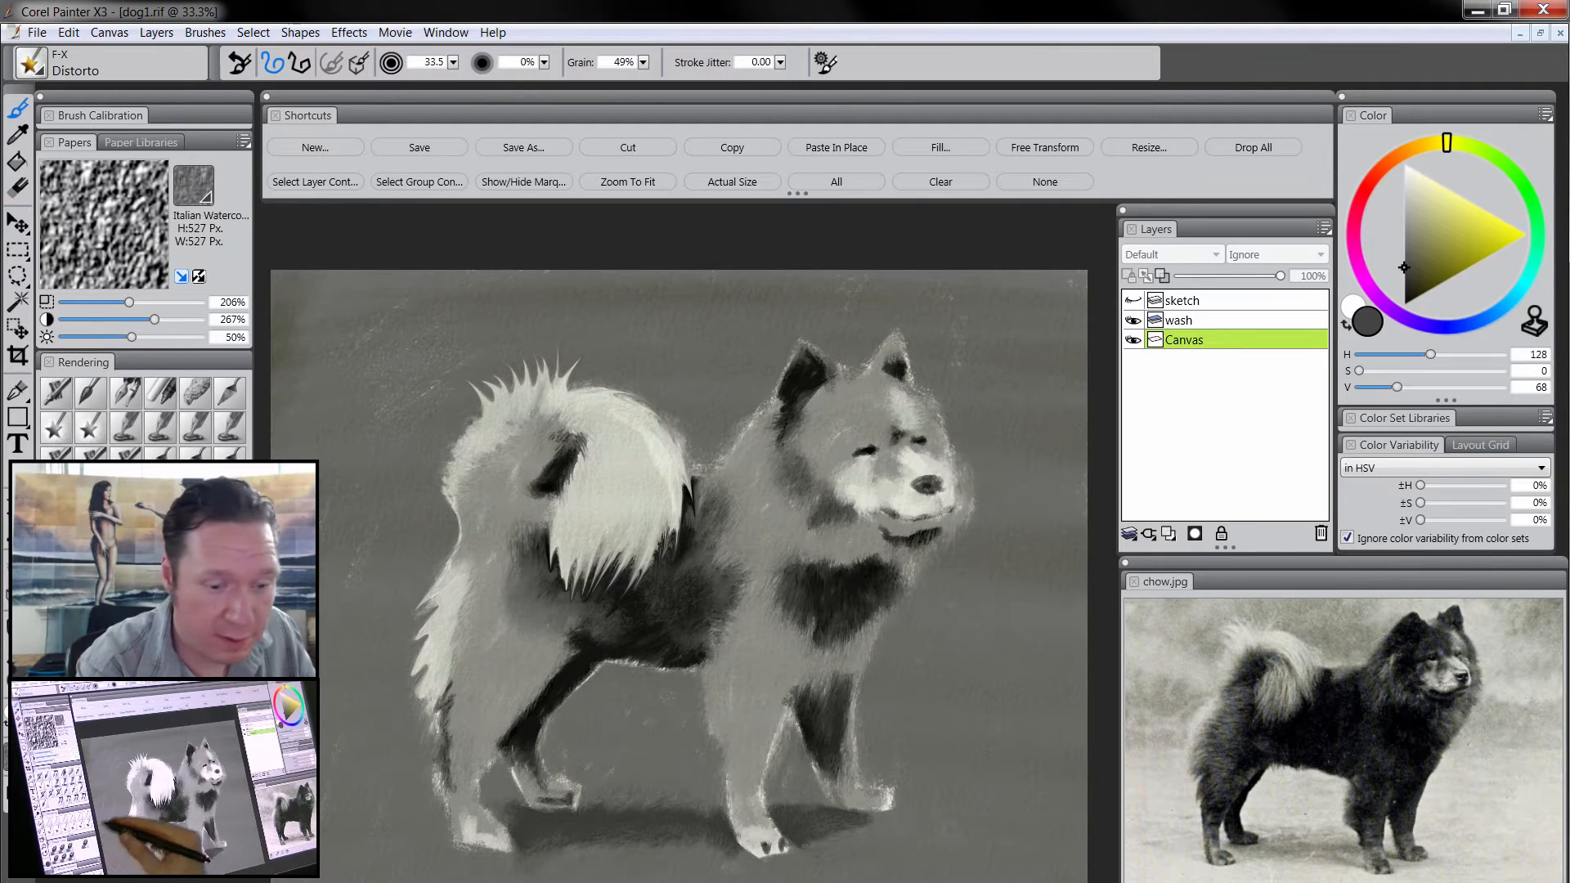
- Soften the tufts on the tail, plume and hind thigh with the Coarse Oily Blender at size 66.1
click(82, 710)
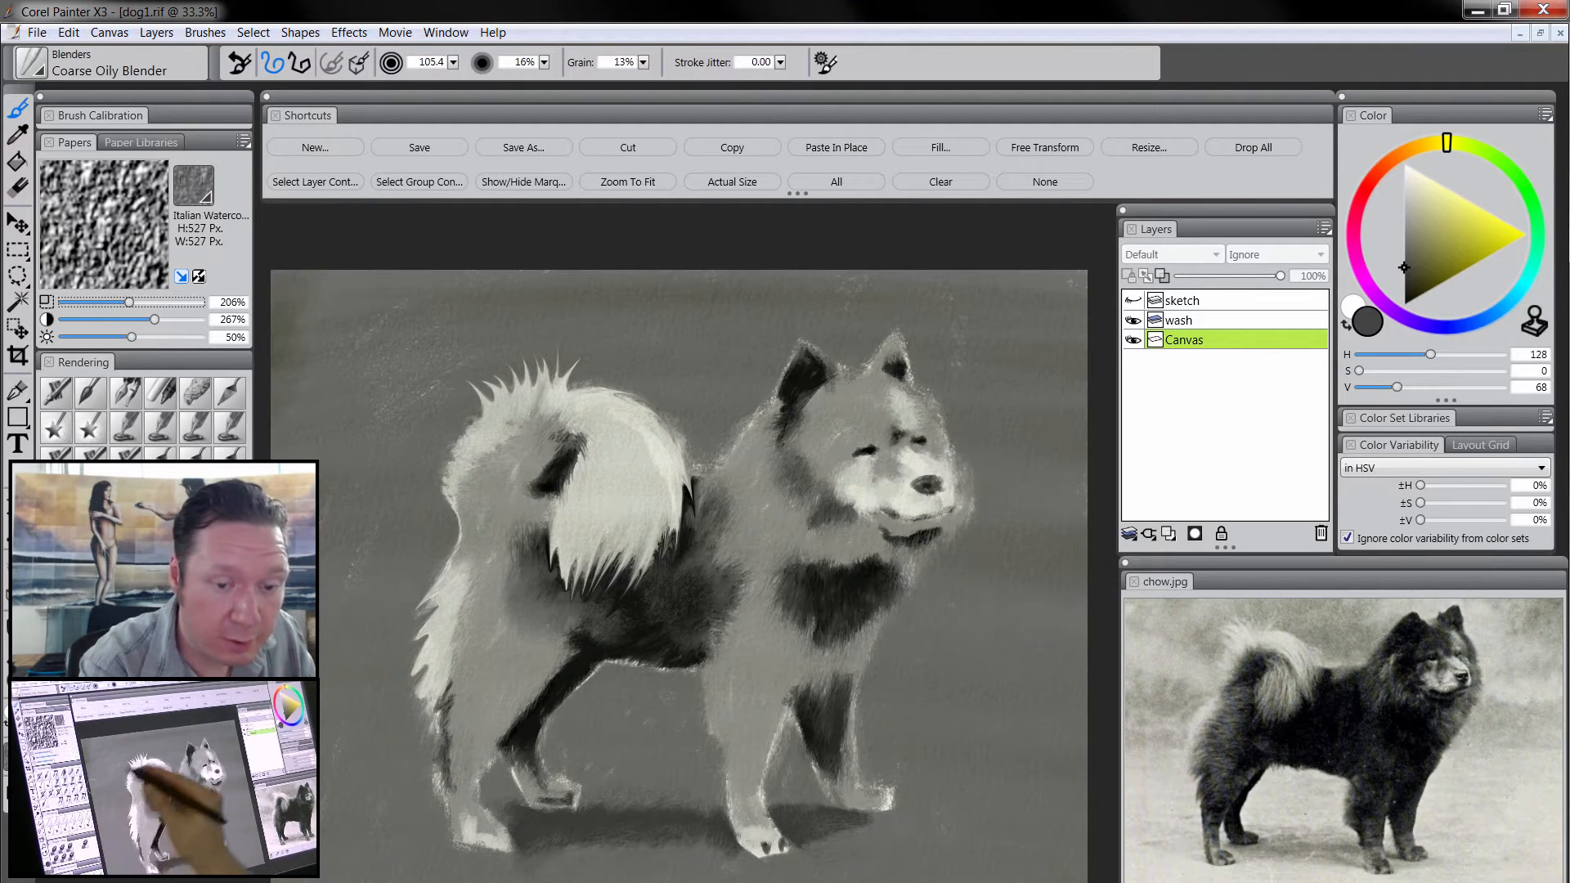
mouse_move(557, 372)
mouse_down()
mouse_move(519, 340)
mouse_move(533, 404)
mouse_move(472, 370)
mouse_move(479, 419)
mouse_move(471, 376)
mouse_move(515, 381)
mouse_move(563, 333)
mouse_move(571, 398)
mouse_move(653, 357)
mouse_move(624, 393)
mouse_move(672, 579)
mouse_move(680, 494)
mouse_move(637, 597)
mouse_move(636, 558)
mouse_move(606, 546)
mouse_move(555, 582)
mouse_move(557, 611)
mouse_move(566, 584)
mouse_move(483, 472)
mouse_move(435, 498)
mouse_move(472, 552)
mouse_move(418, 654)
mouse_move(424, 762)
mouse_up()
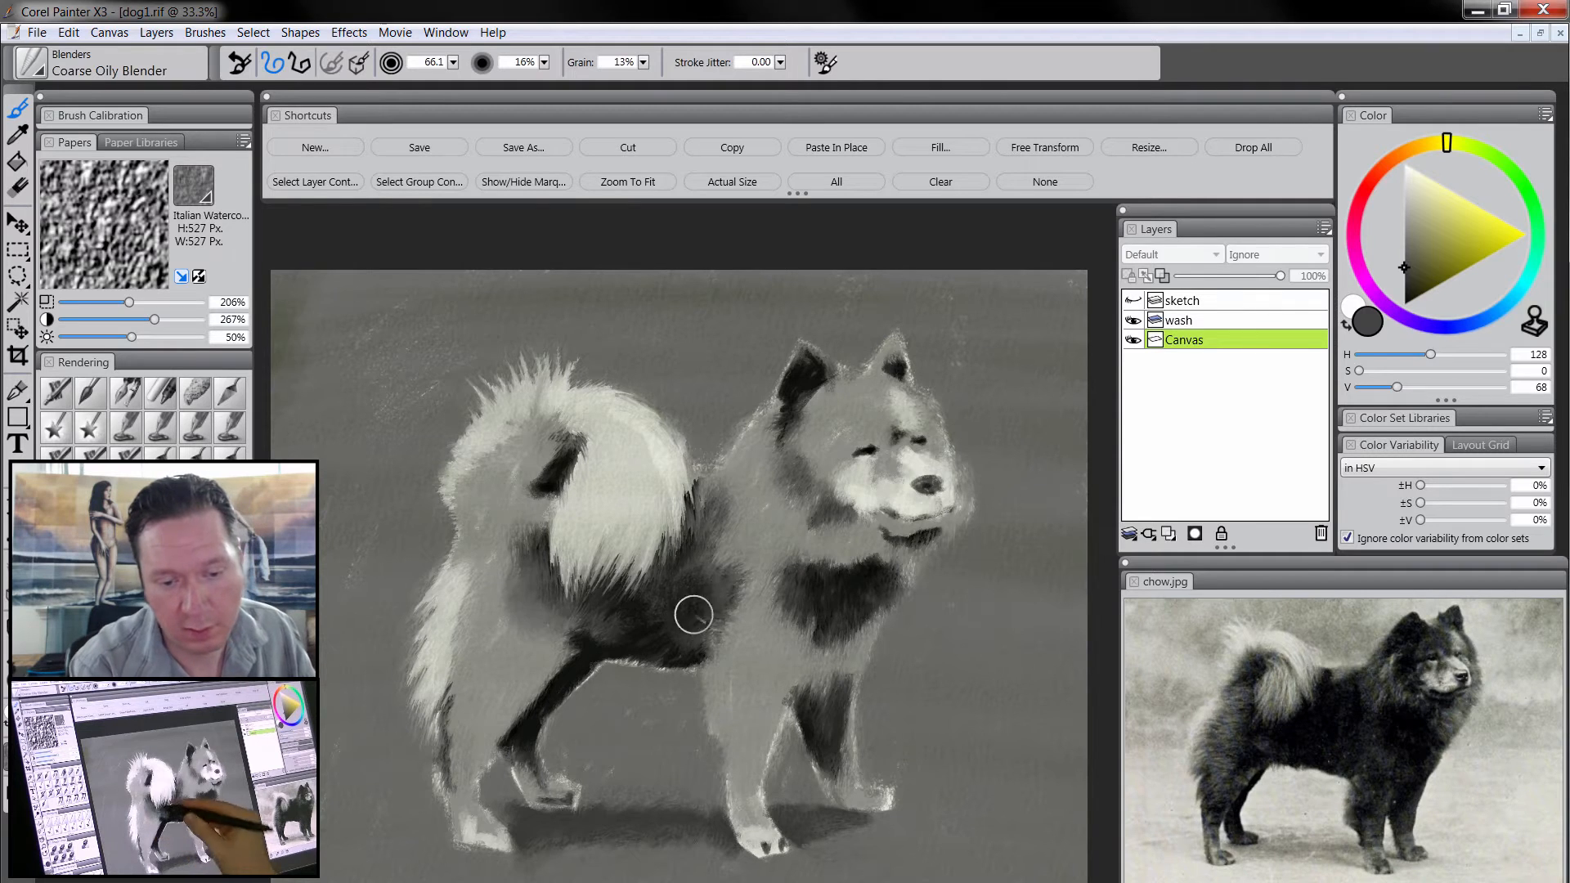
mouse_move(570, 460)
mouse_down()
mouse_move(567, 556)
mouse_move(551, 466)
mouse_move(543, 476)
mouse_move(560, 434)
mouse_move(536, 475)
mouse_up()
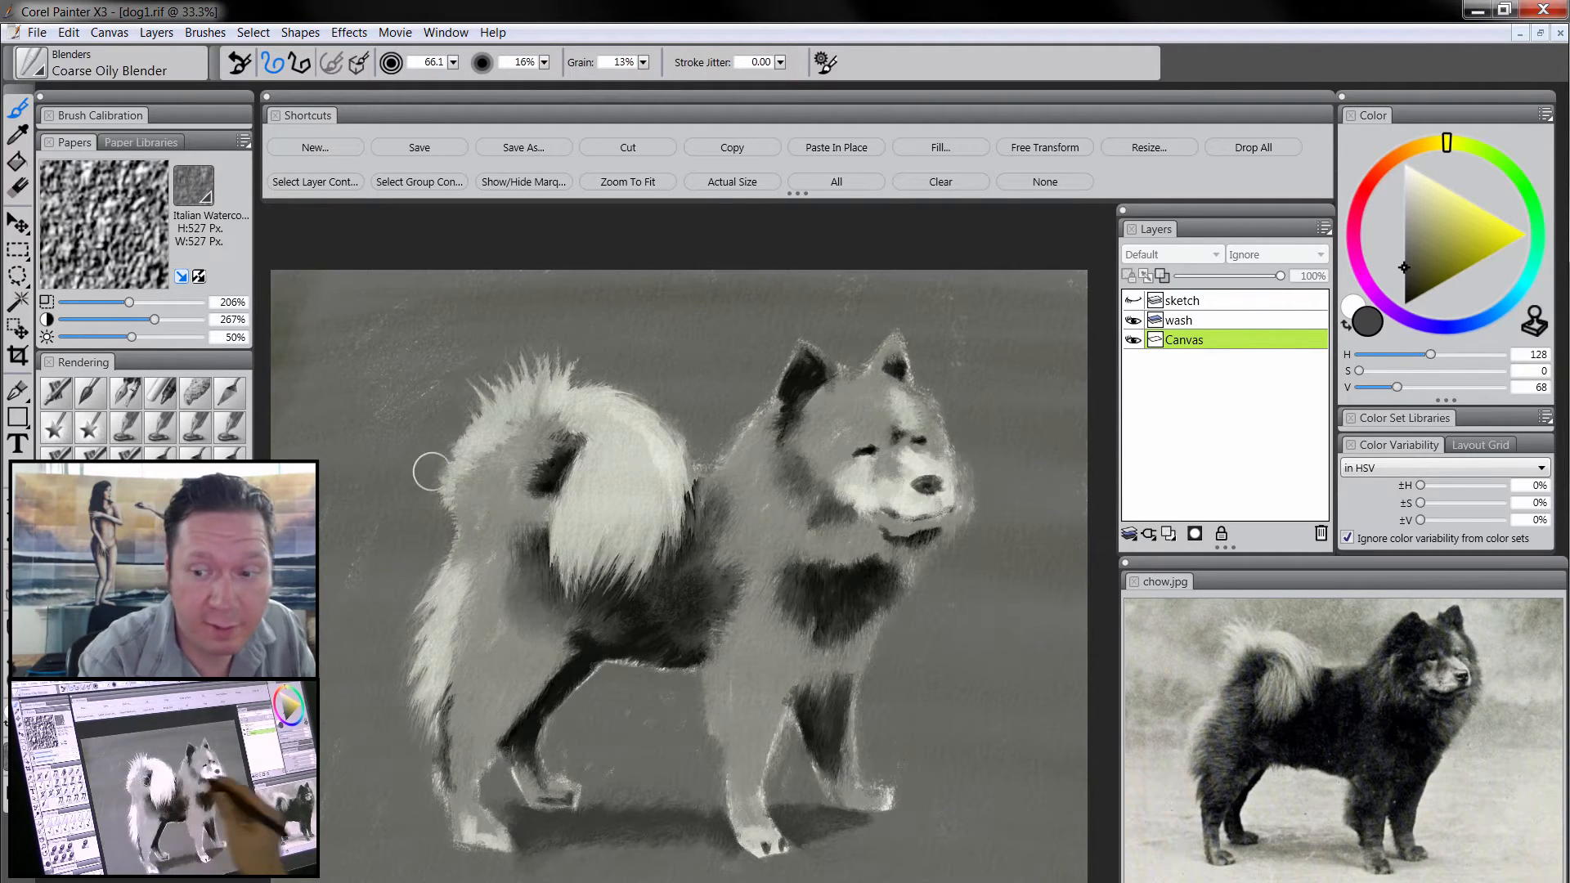
- Add a new layer above the Canvas and name it detail1
click(1169, 535)
double_click(1191, 341)
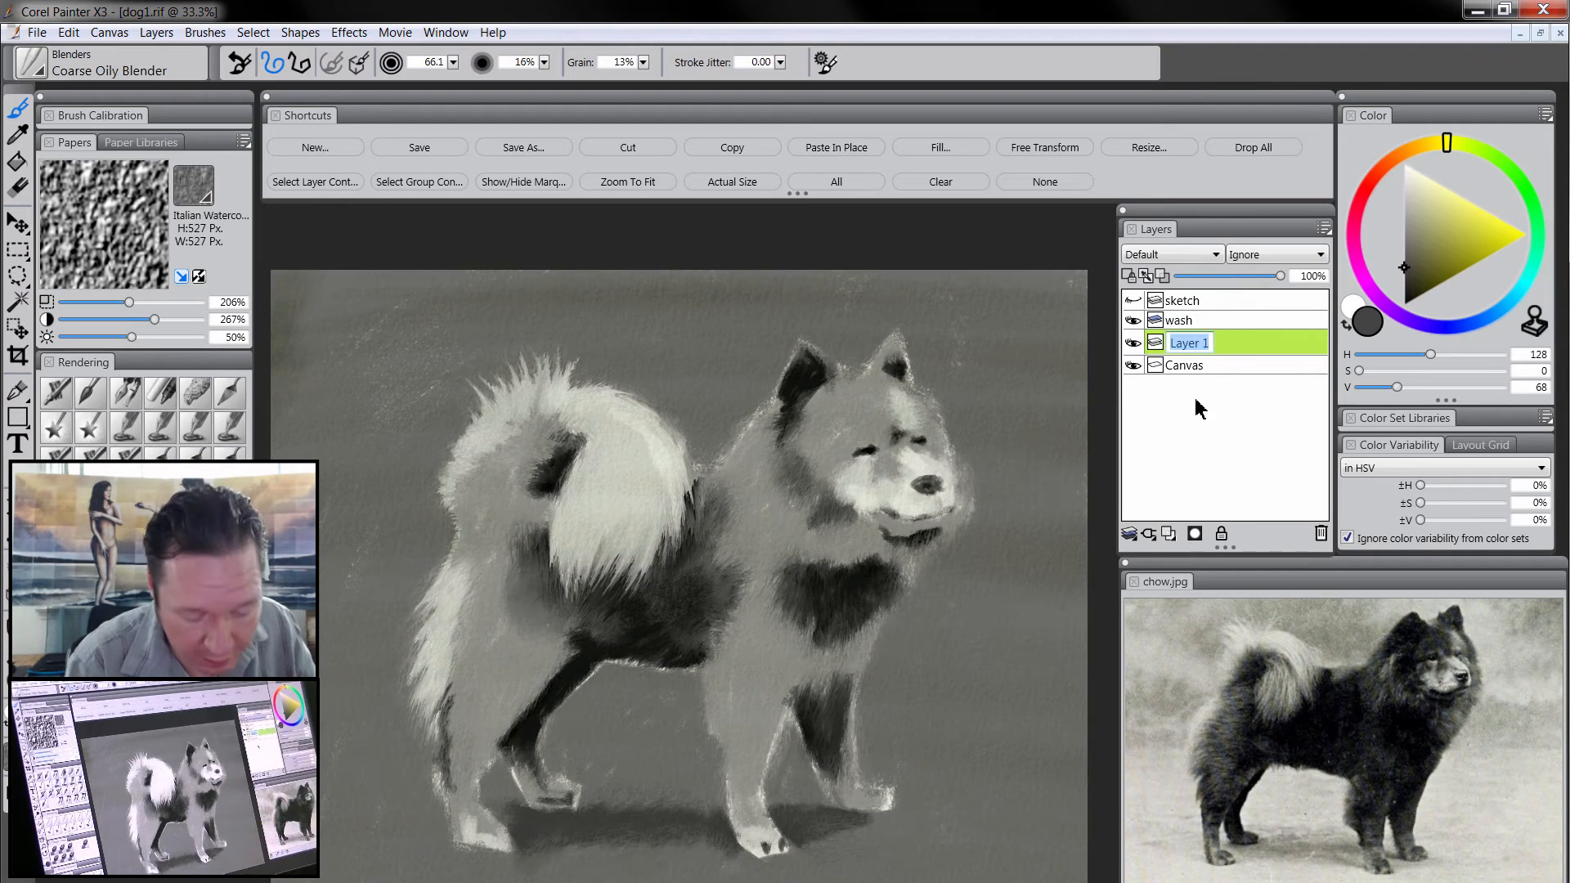
text(detail)
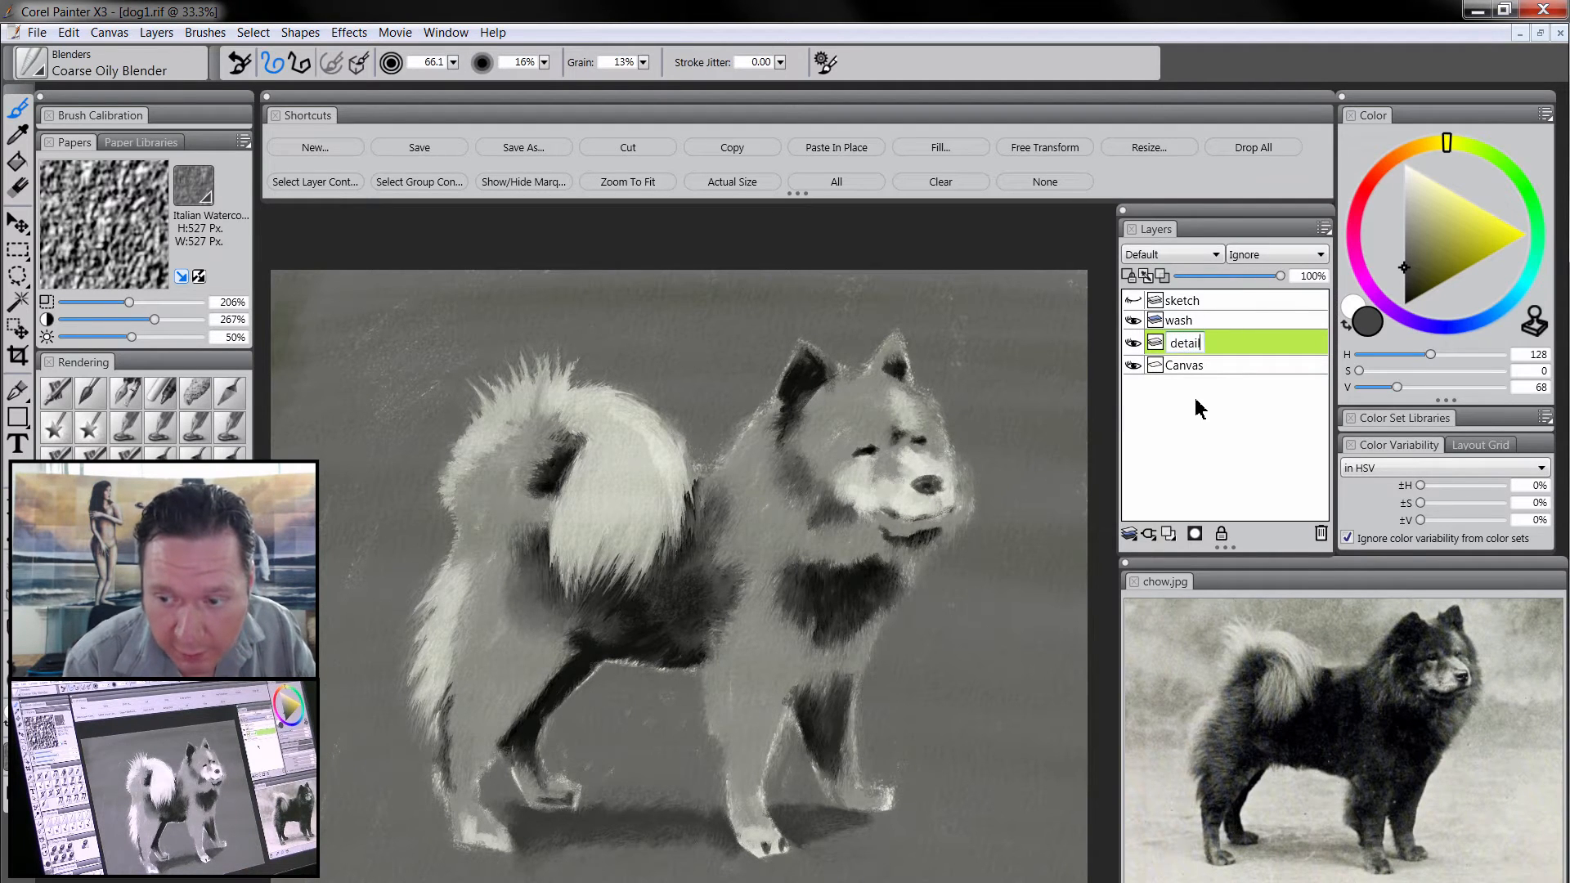
text(1)
key(Return)
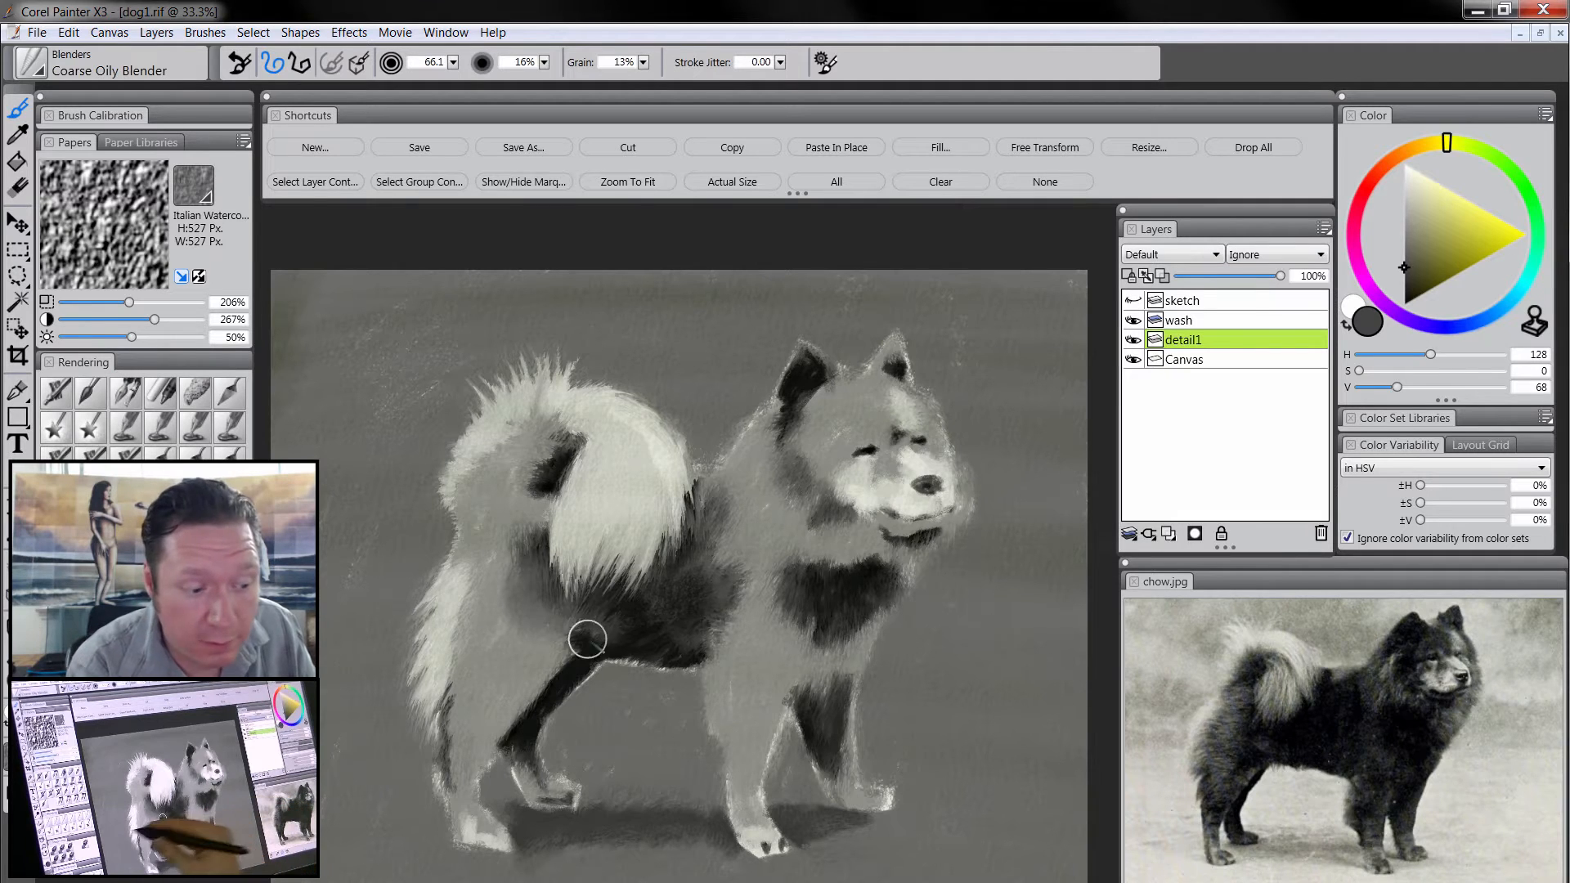
- Set the detail1 layer to Multiply, and choose the Detail Oils Brush at size 9.5 with dark gray of value 57
key(space)
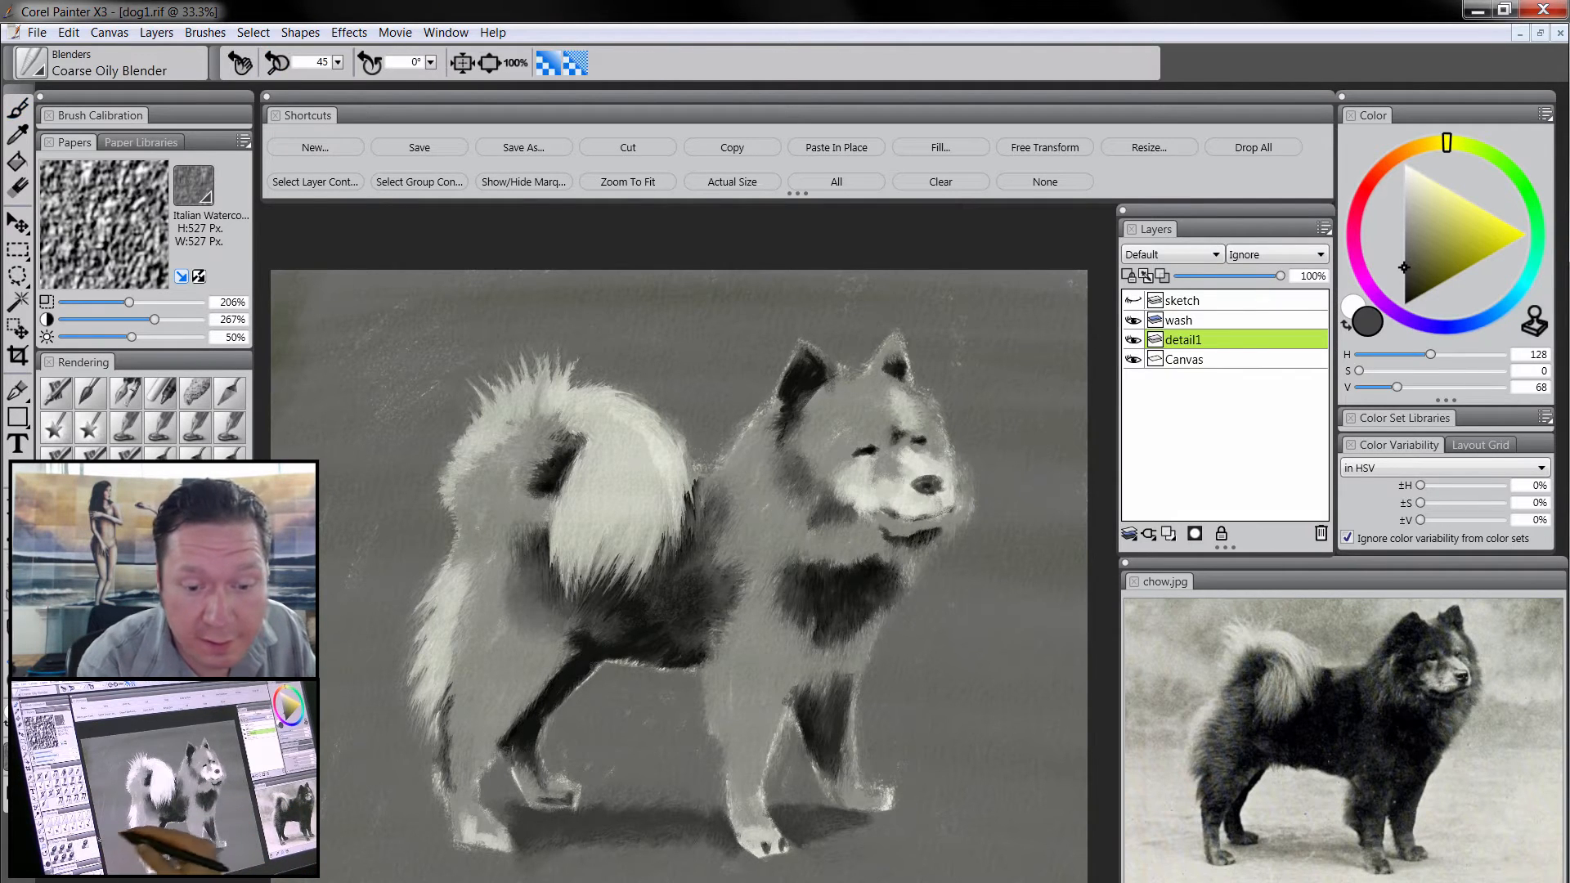
ctrl+click(725, 590)
drag(695, 631, 755, 690)
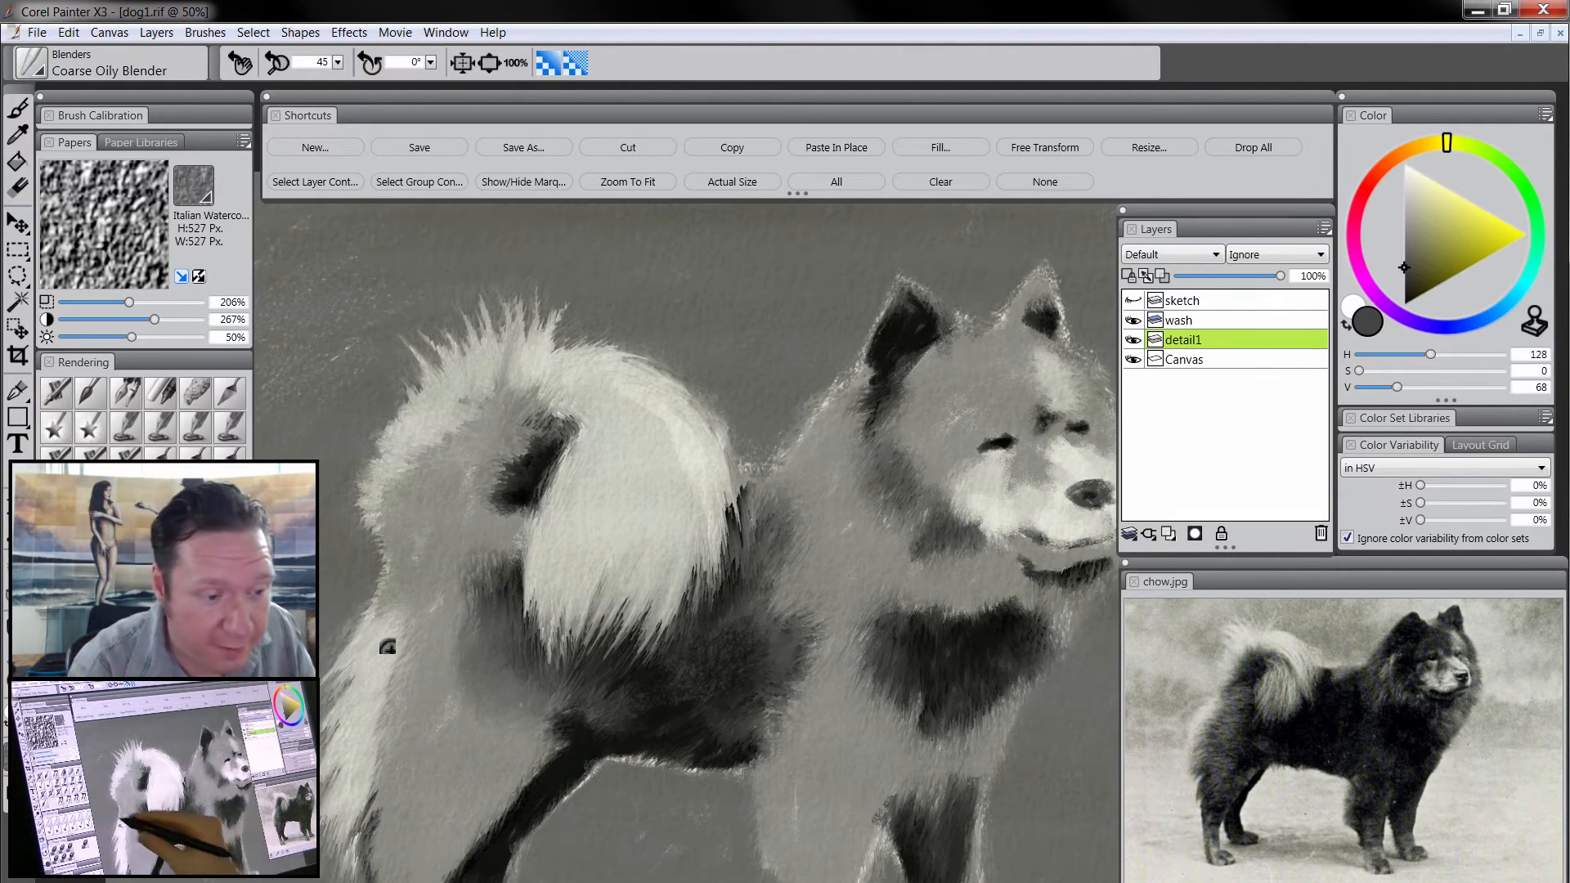
click(90, 396)
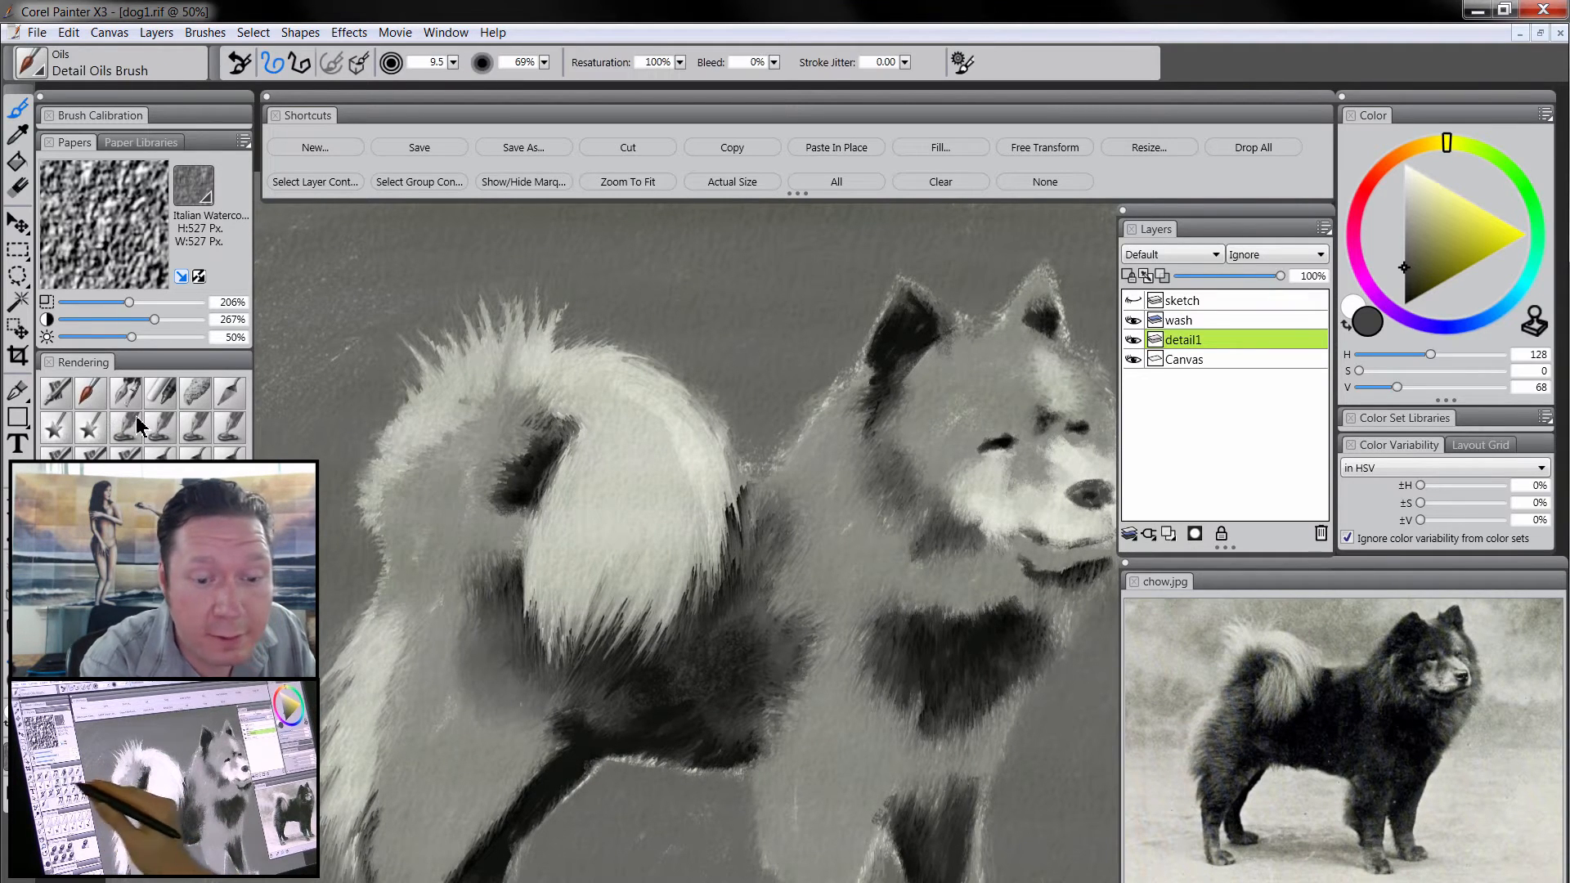
click(1404, 275)
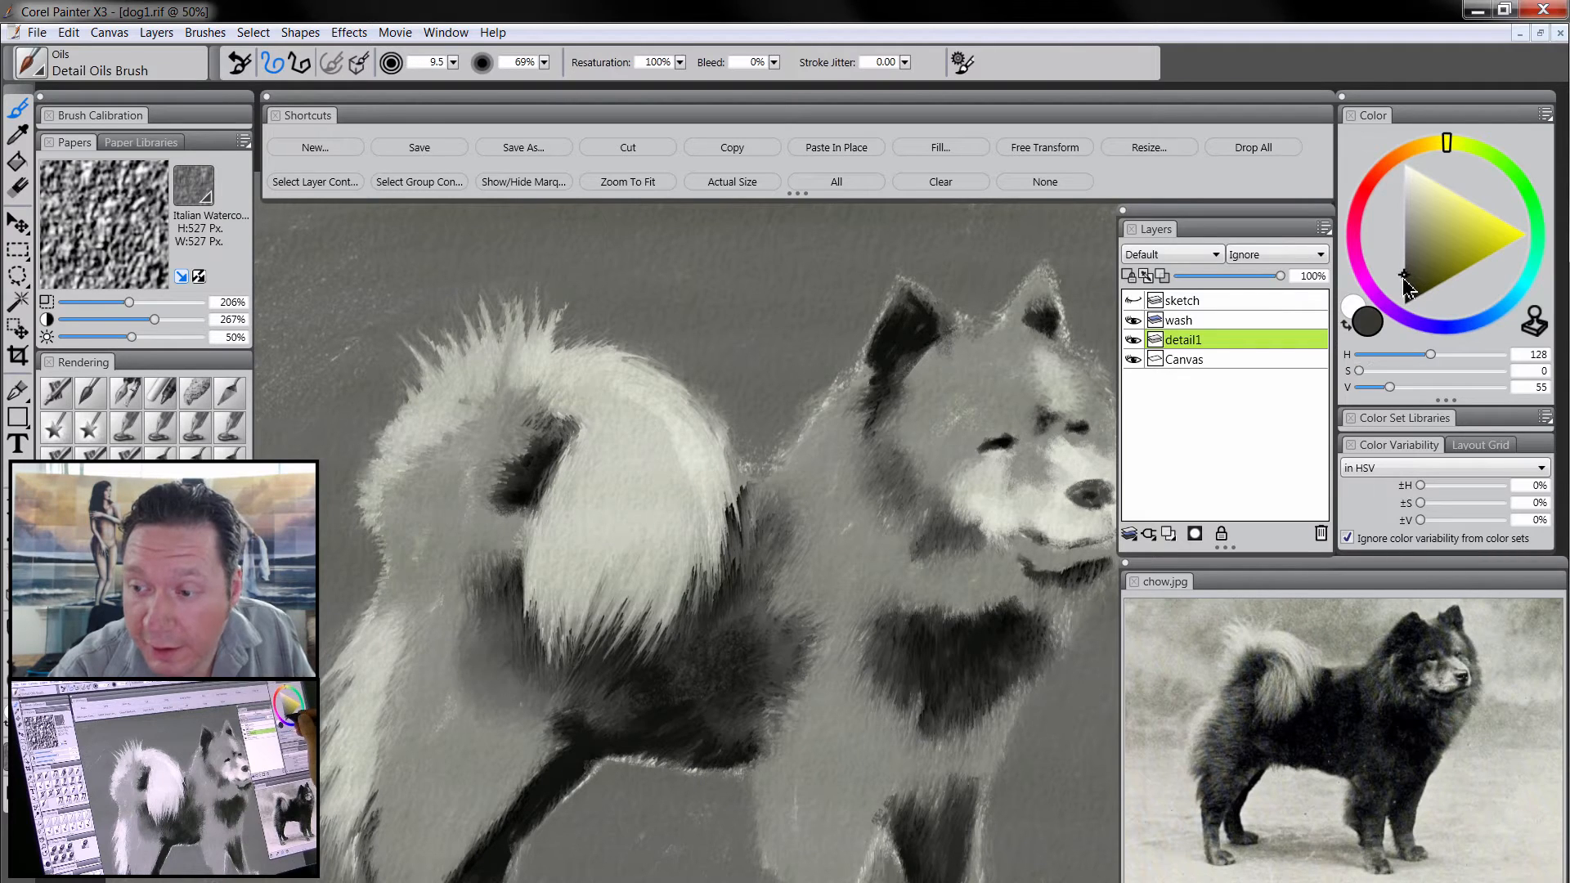
click(1404, 275)
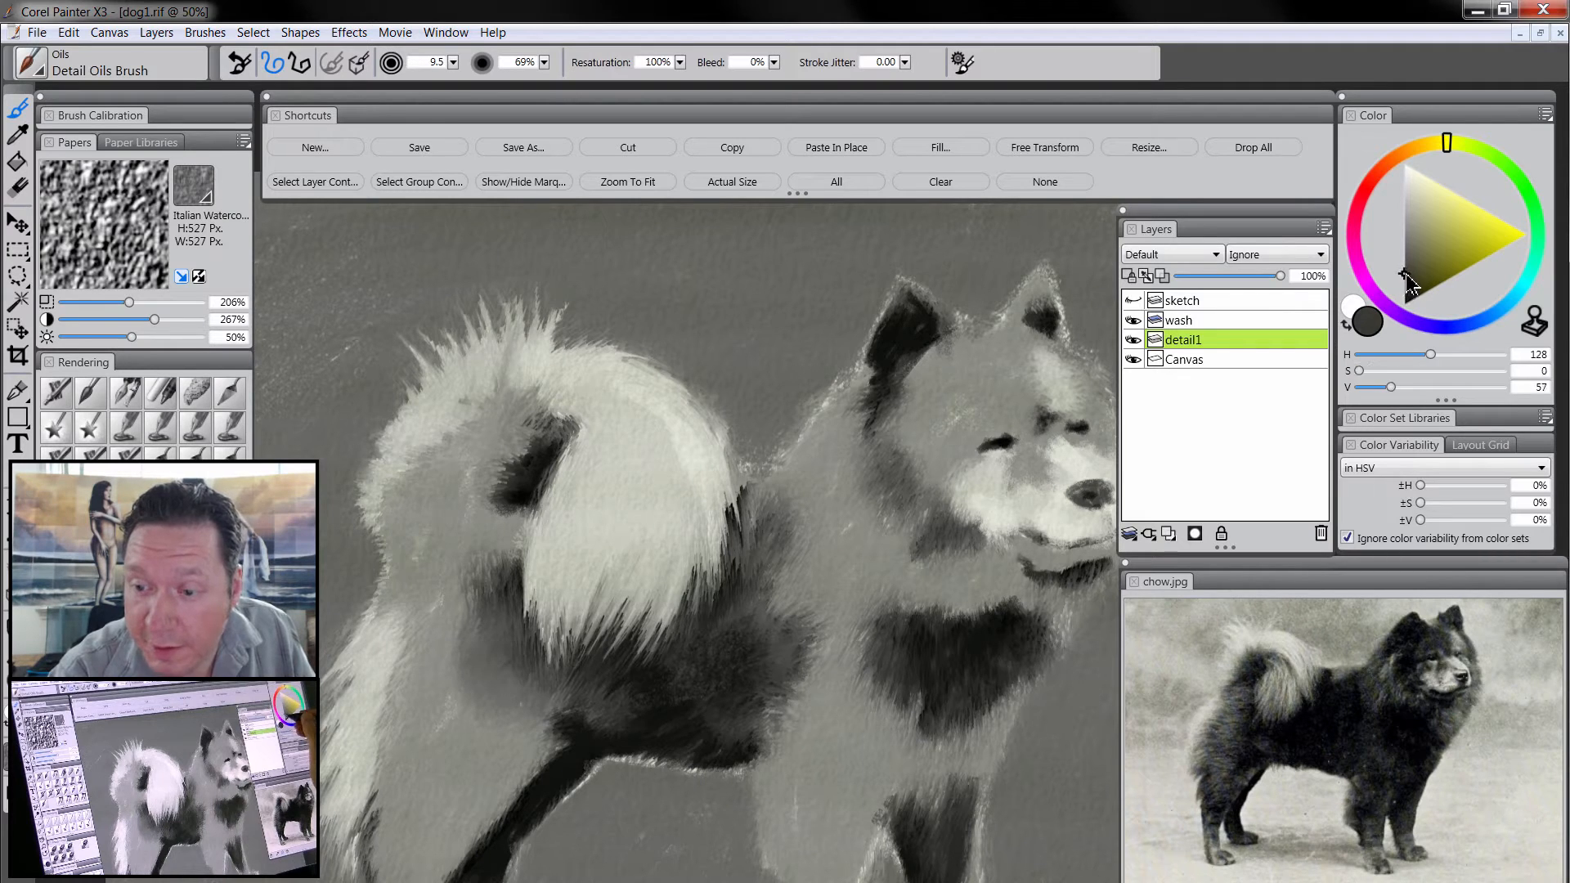
click(1187, 257)
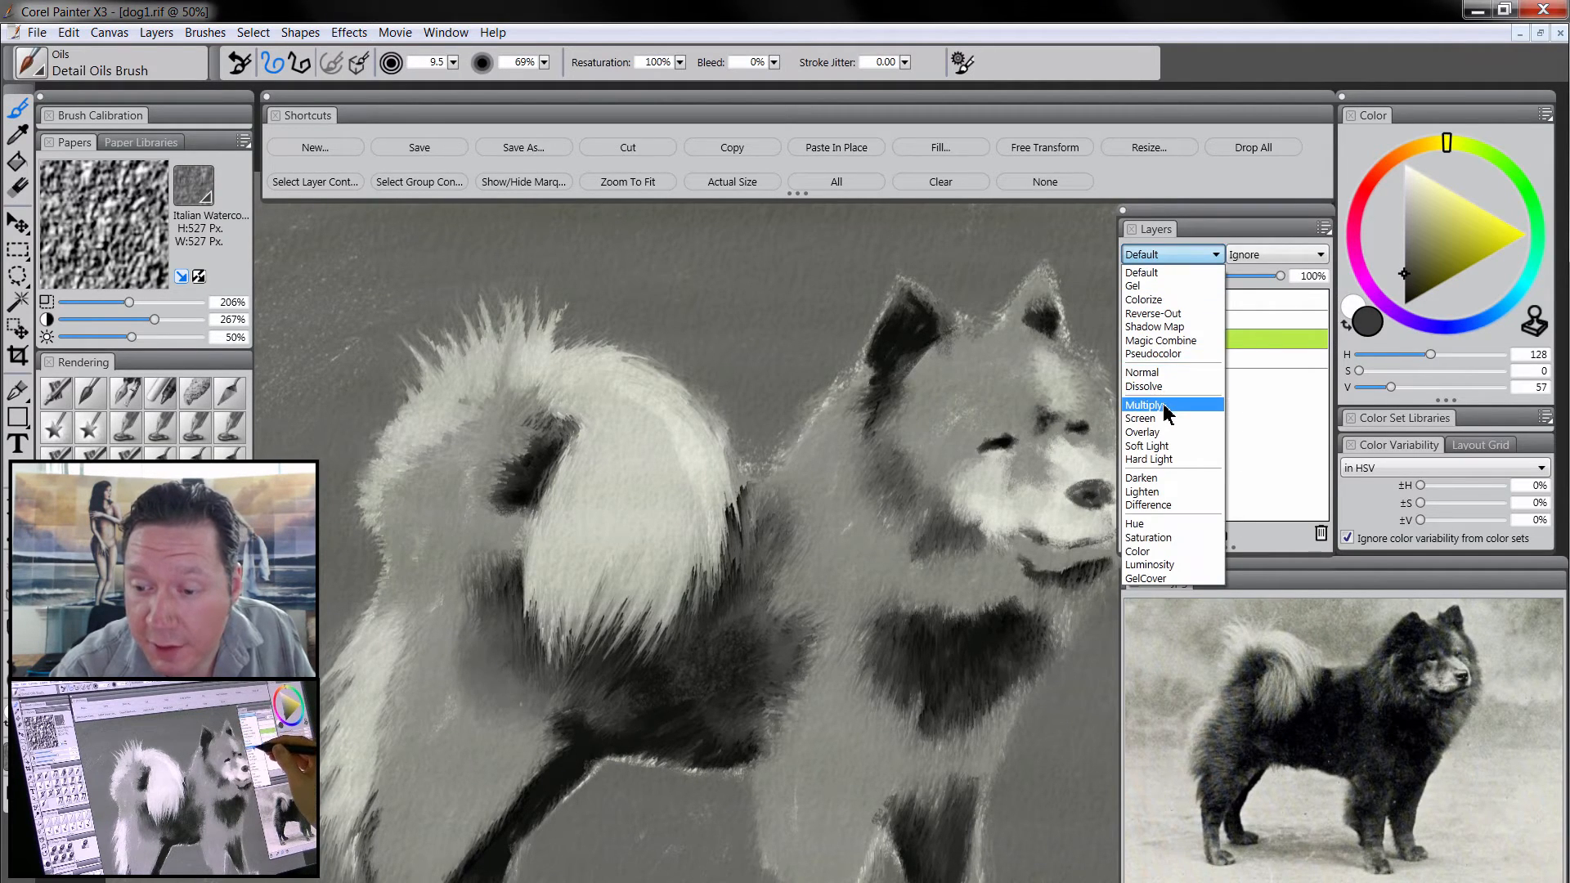
click(1164, 404)
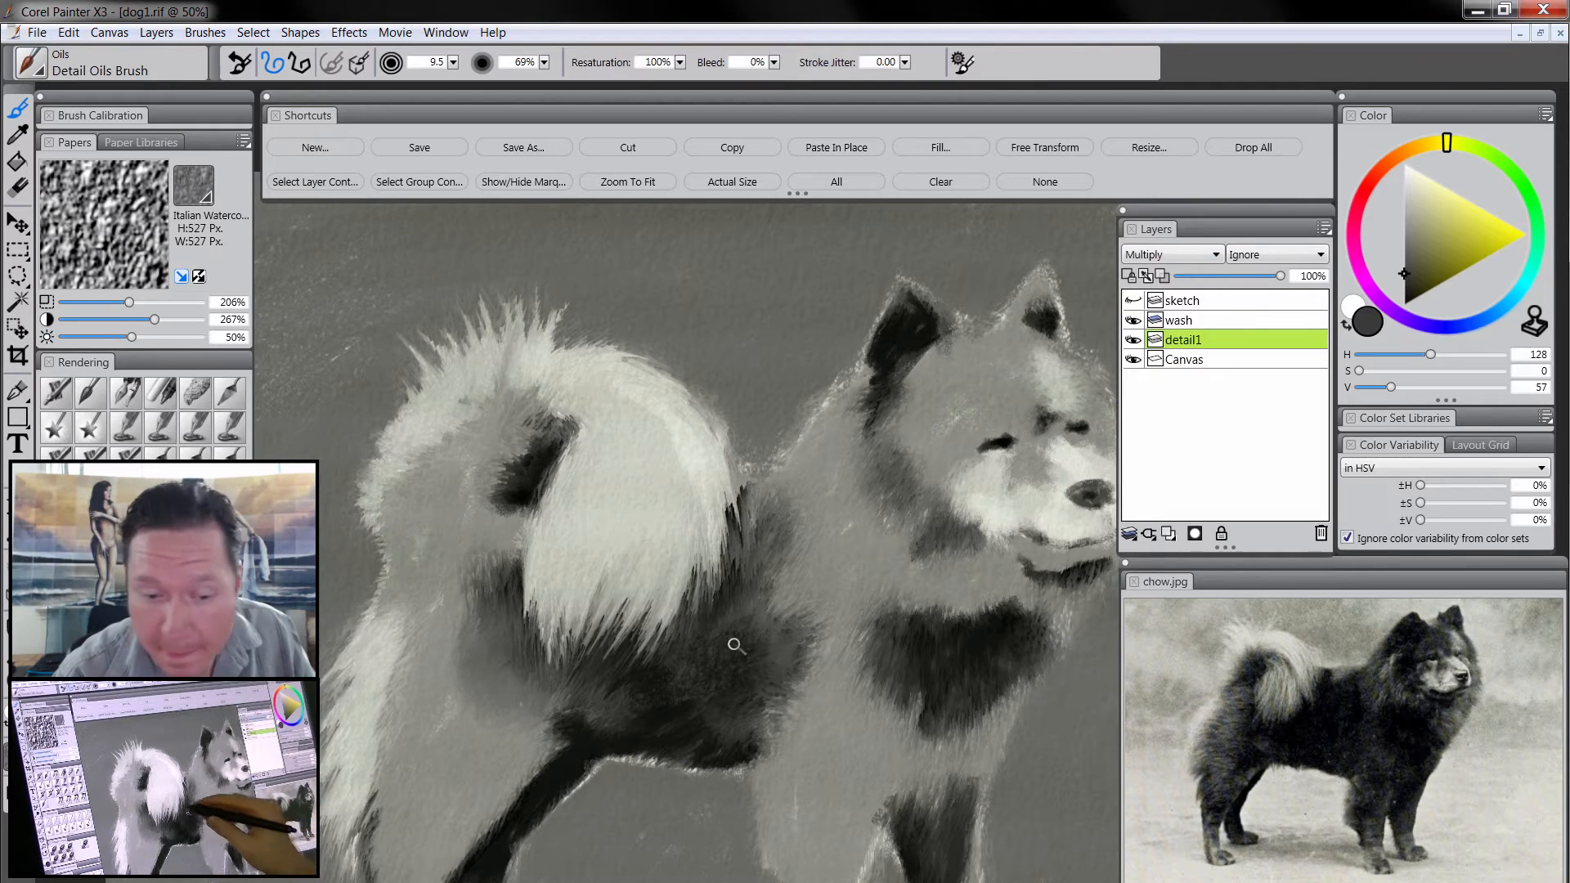
- Draw fine dark hair strands up through the plume's lower half on detail1, undoing stray strokes
drag(559, 512, 531, 592)
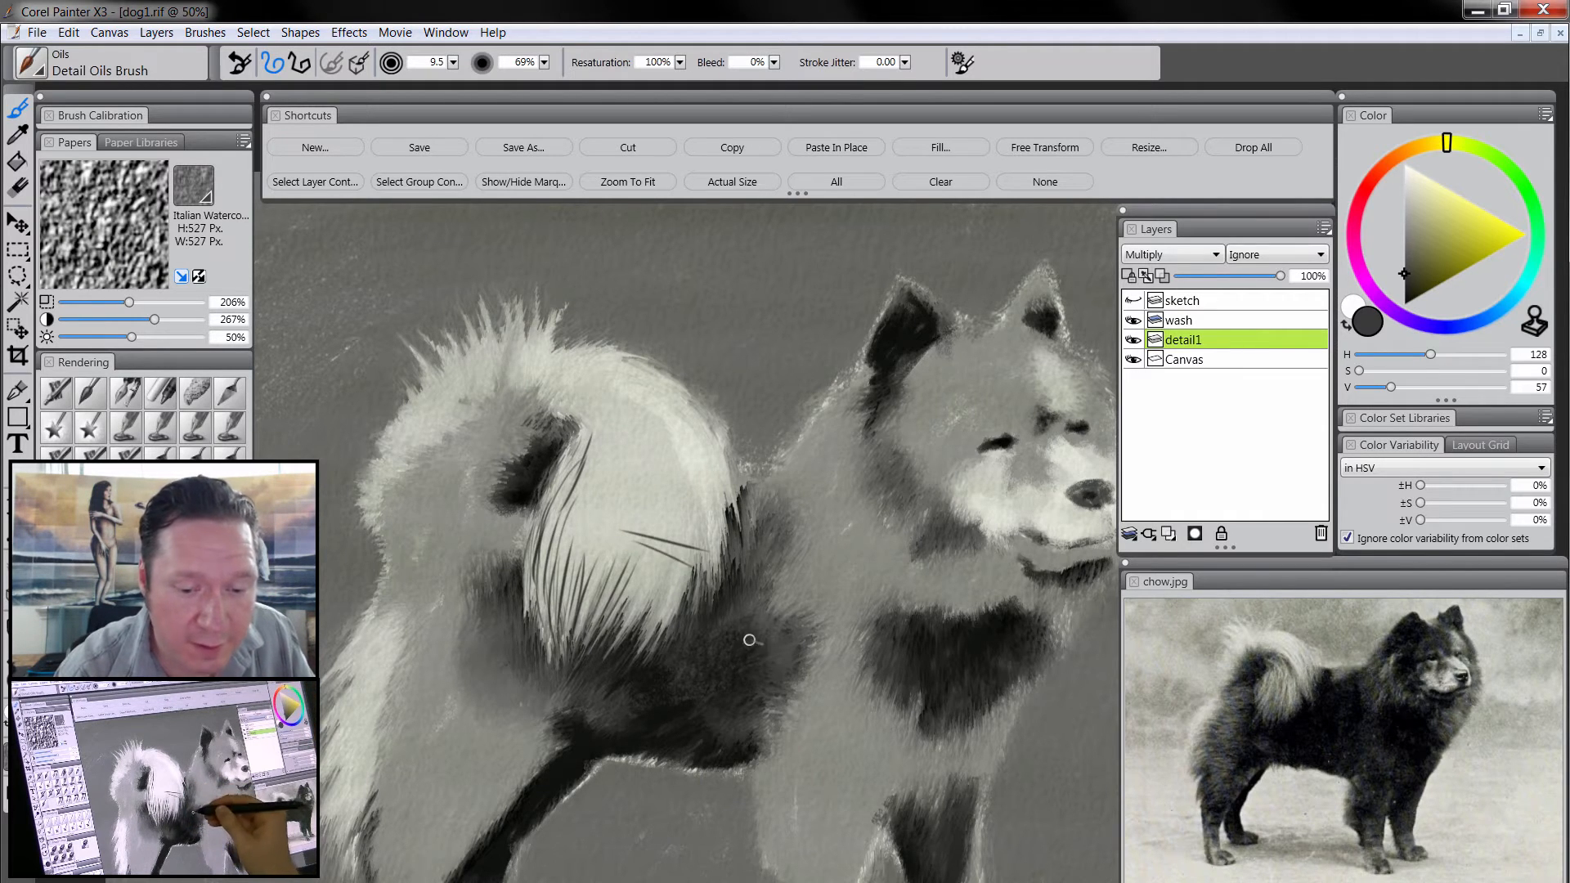
key(ctrl+z)
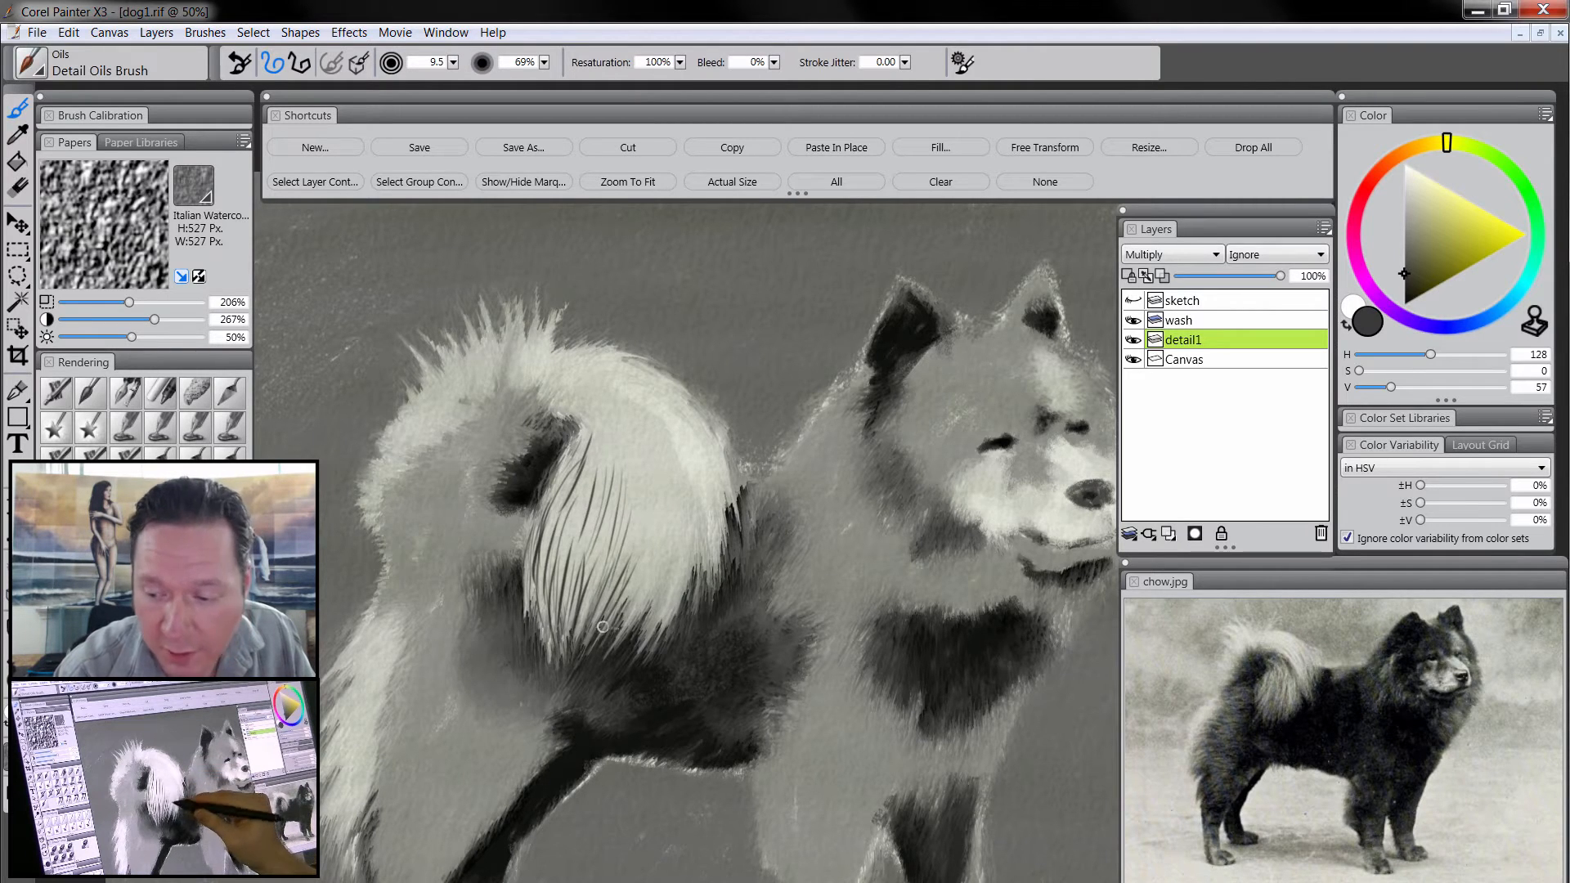
drag(612, 653, 672, 541)
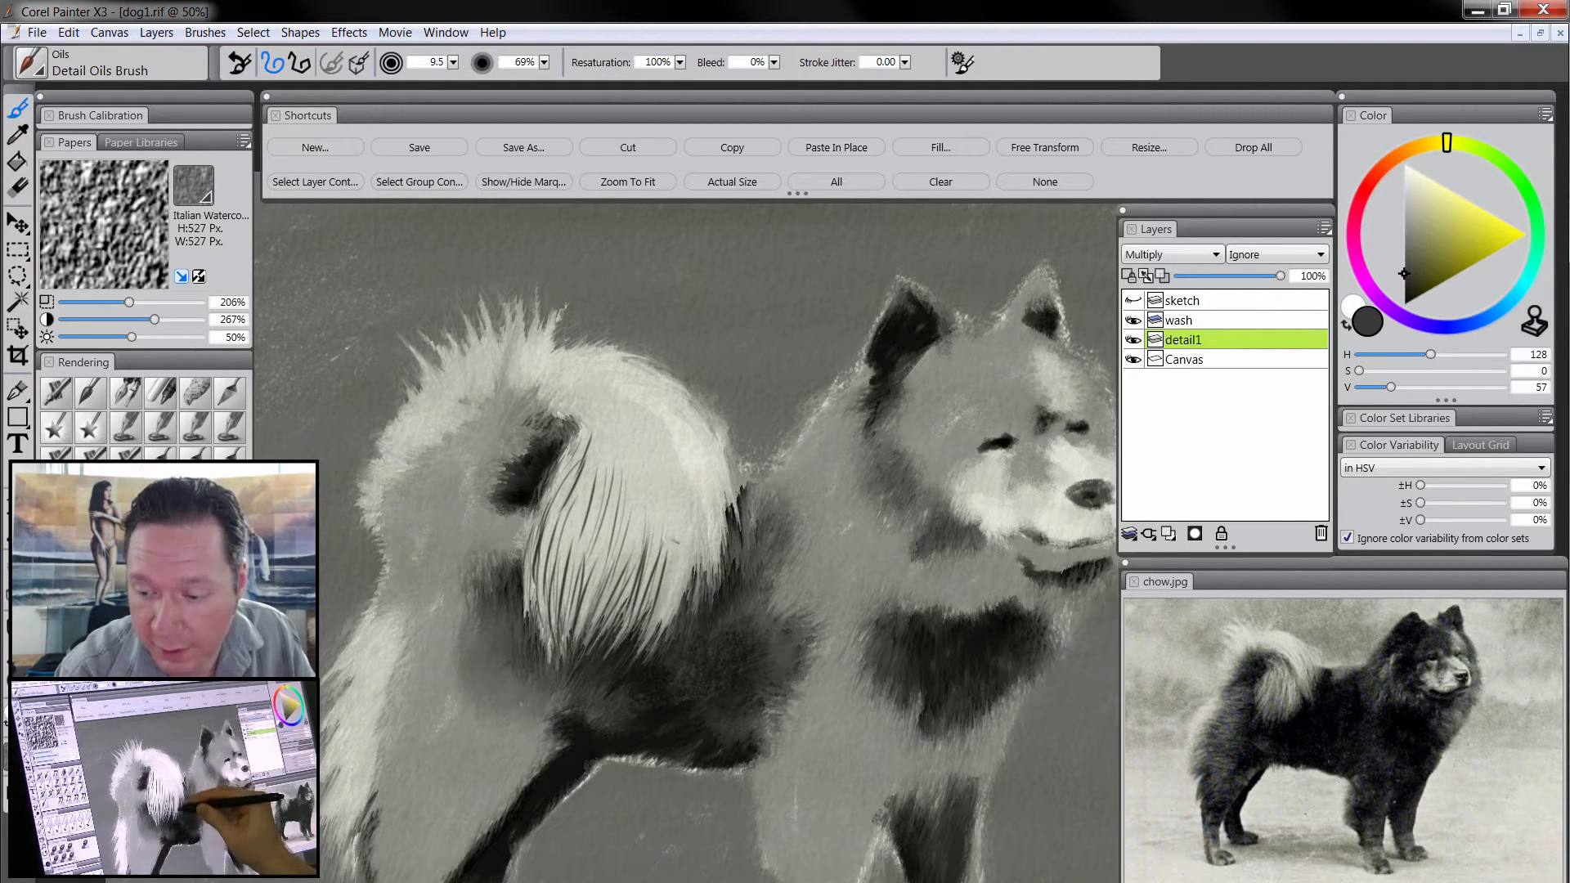
mouse_move(659, 638)
mouse_down()
mouse_move(671, 532)
mouse_move(675, 547)
mouse_move(687, 523)
mouse_up()
drag(695, 581, 699, 500)
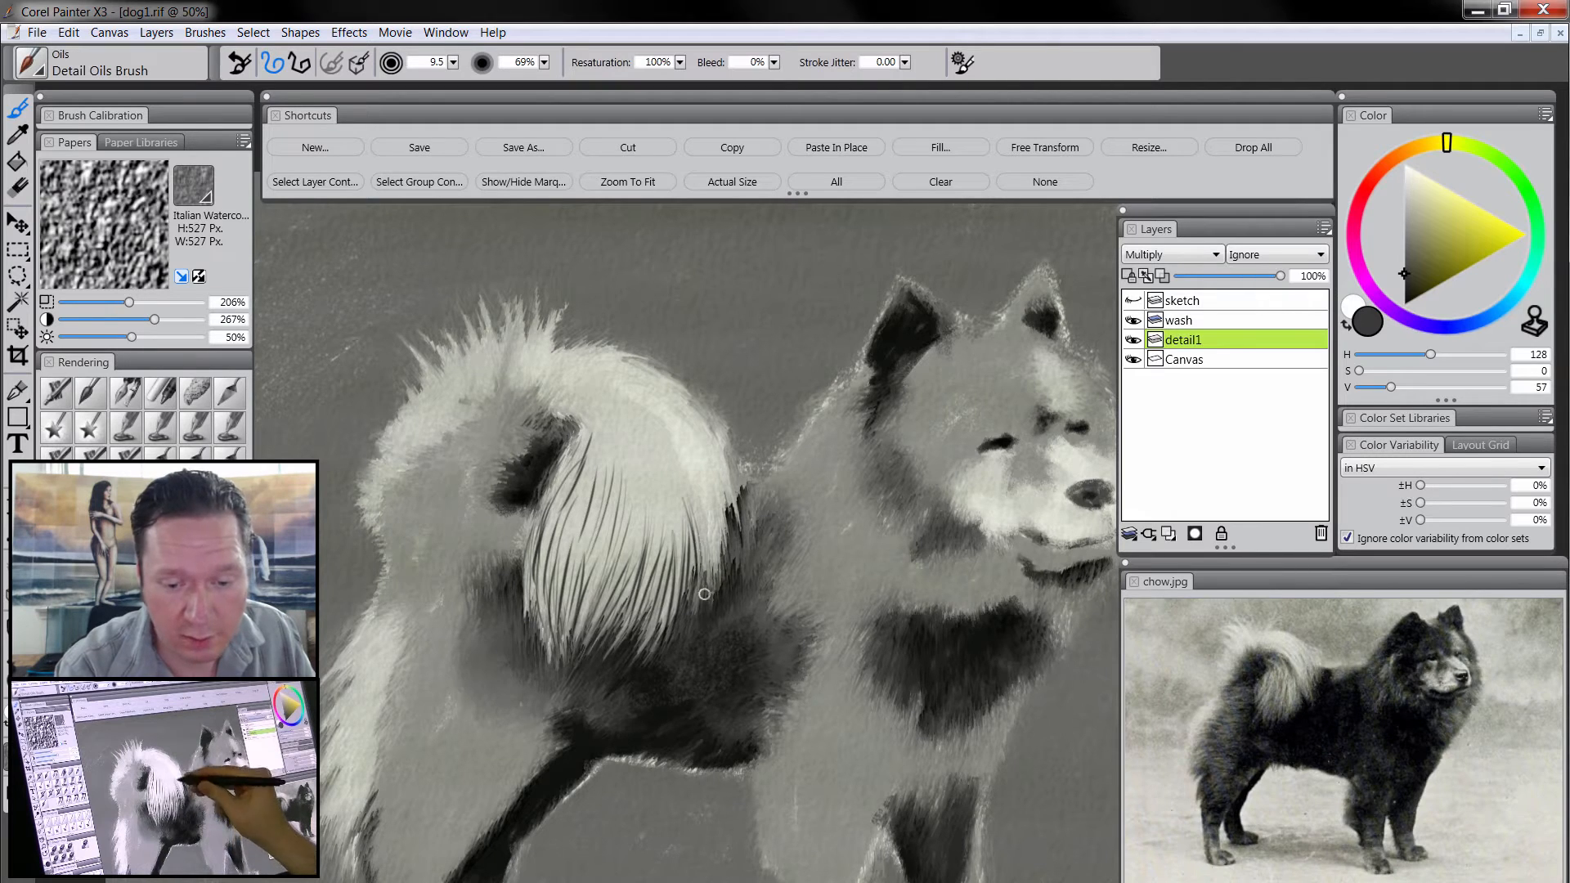
- Continue the dark hair strands along the plume's body-side edge and over its upper curve, and fill in its middle
drag(724, 573, 689, 448)
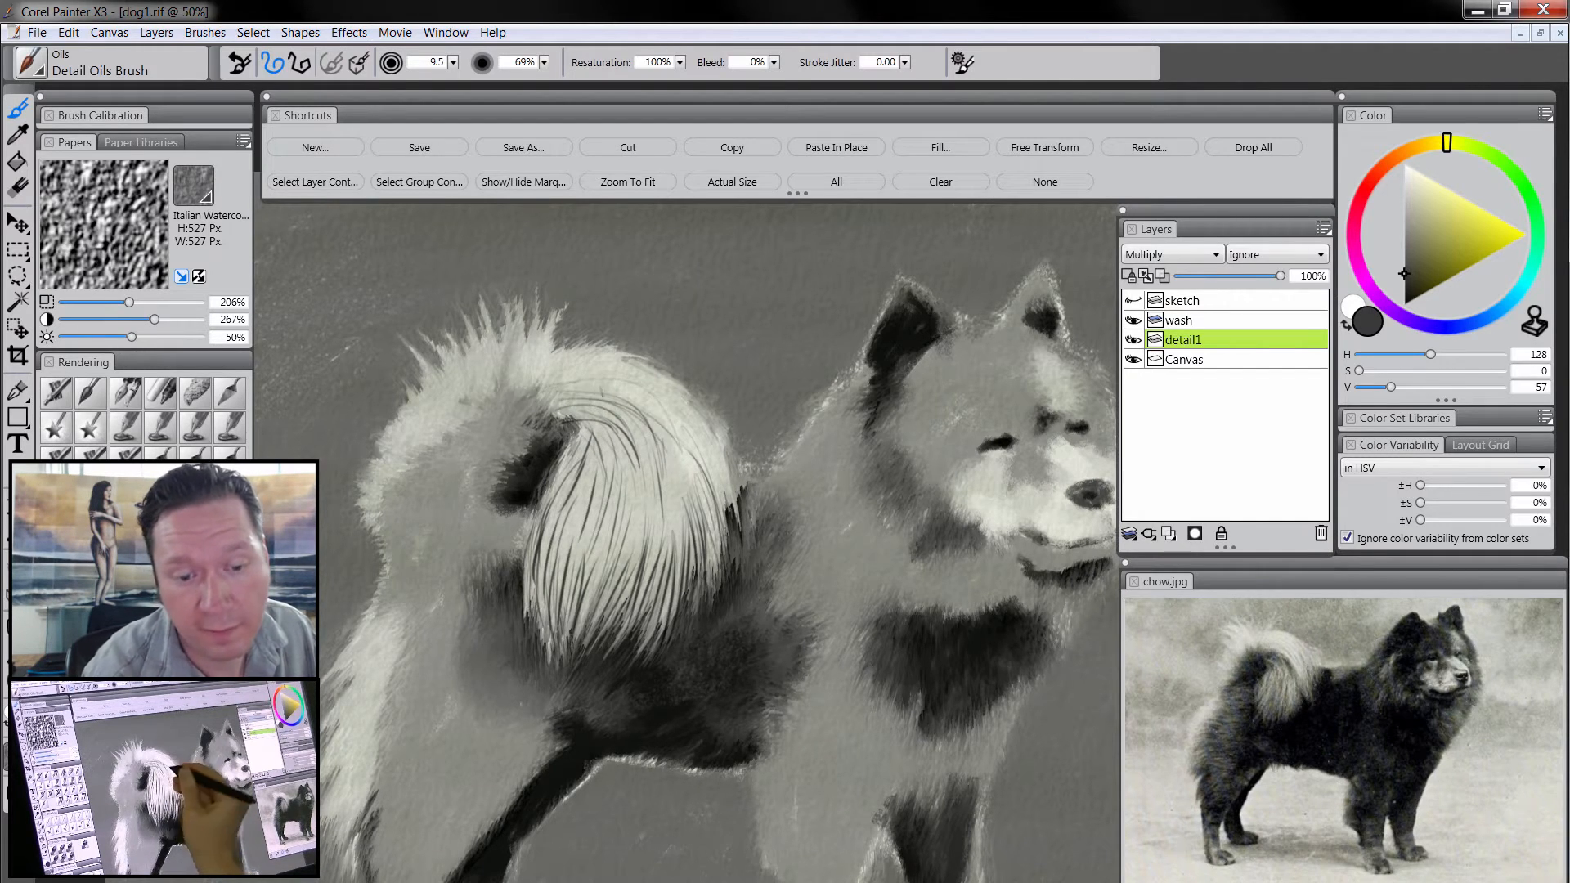
drag(583, 383, 666, 430)
mouse_move(544, 387)
mouse_down()
mouse_move(670, 421)
mouse_move(662, 401)
mouse_up()
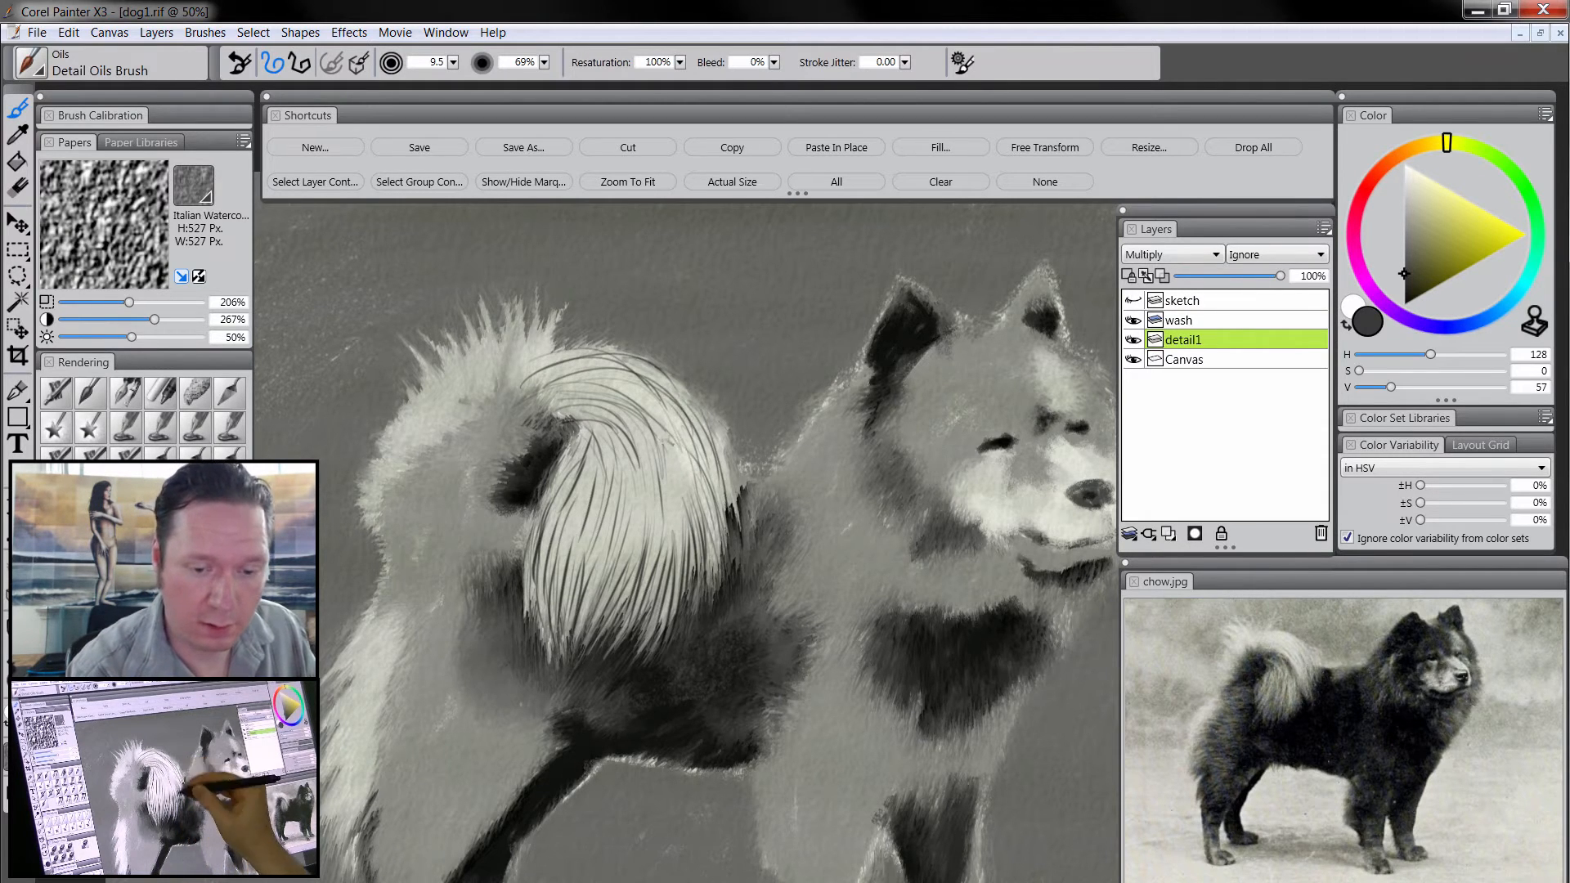
mouse_move(595, 494)
mouse_down()
mouse_move(573, 596)
mouse_move(556, 582)
mouse_up()
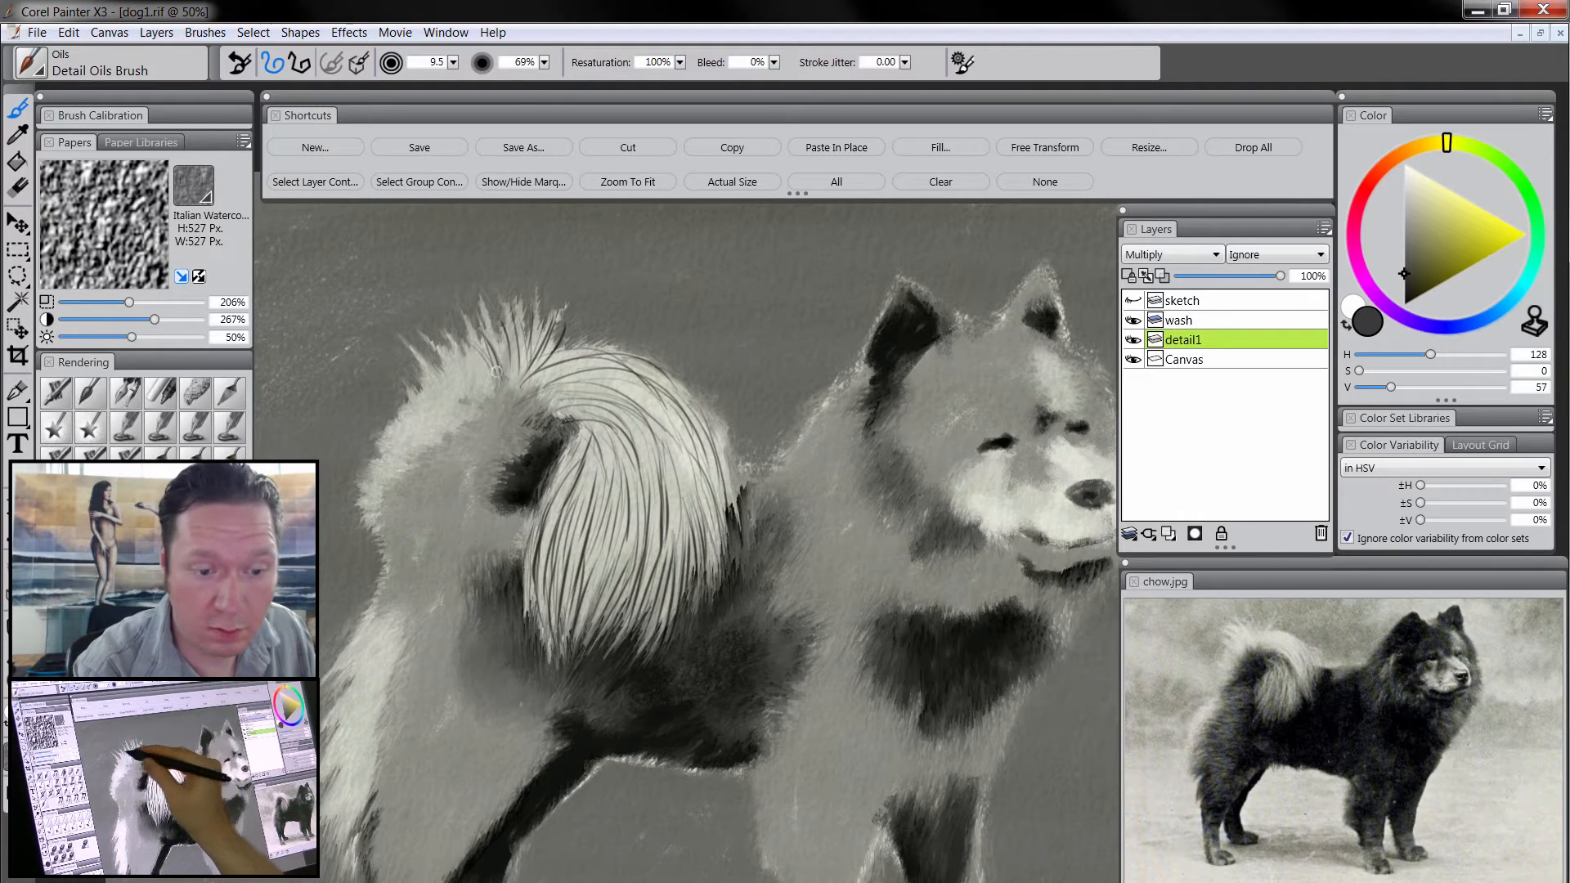
- Draw dark hair strands through the tail's outer tufts and radiating from the dark hollow beside the plume
drag(480, 380, 444, 344)
drag(485, 387, 409, 363)
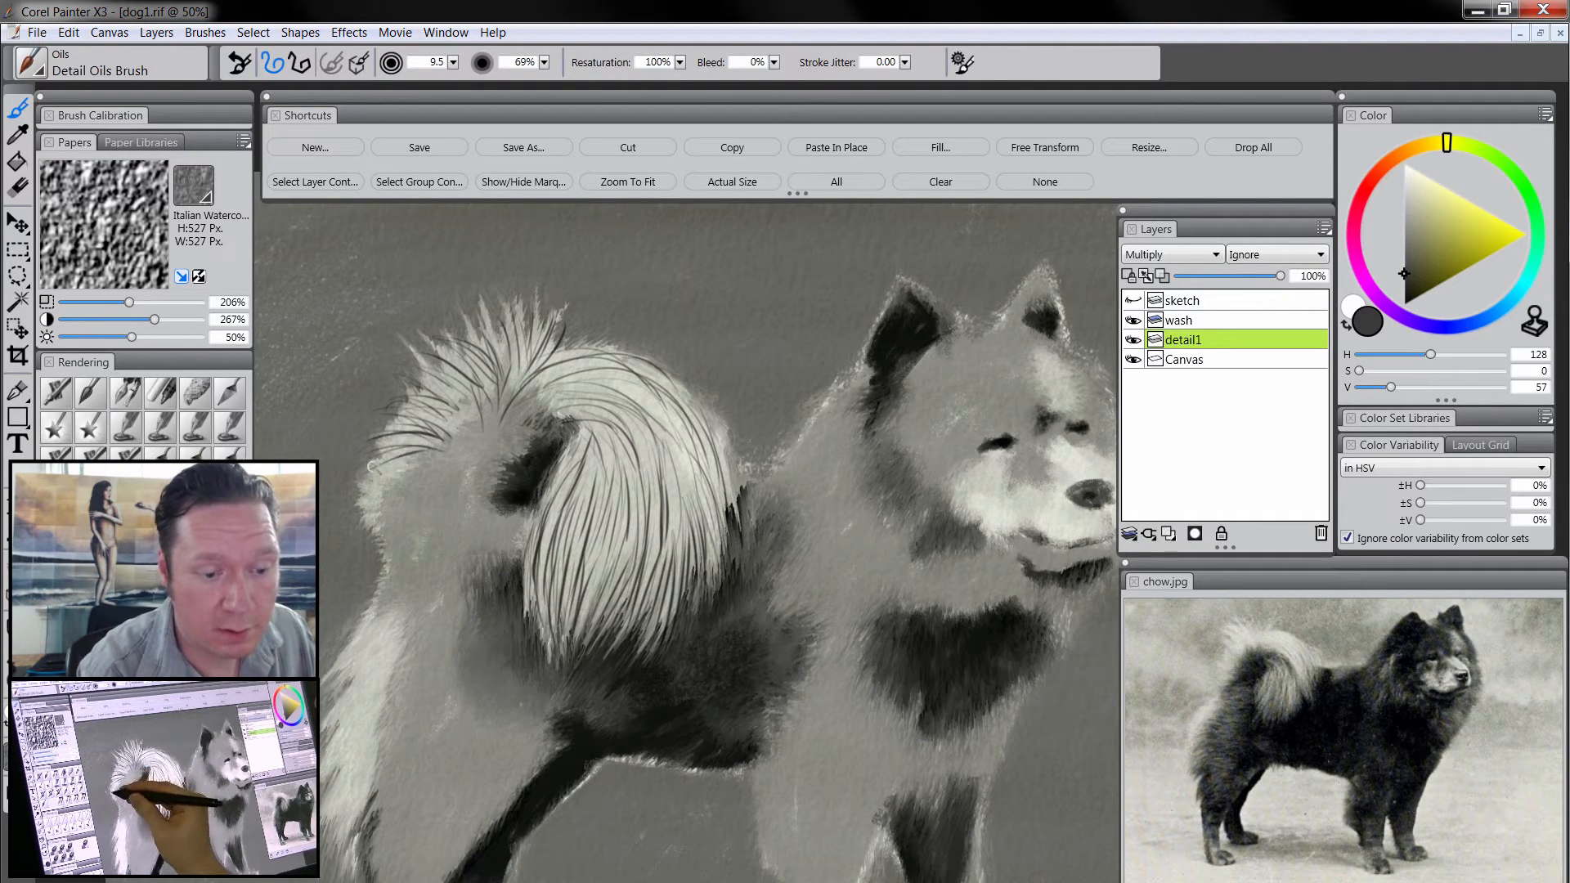
drag(402, 478, 360, 523)
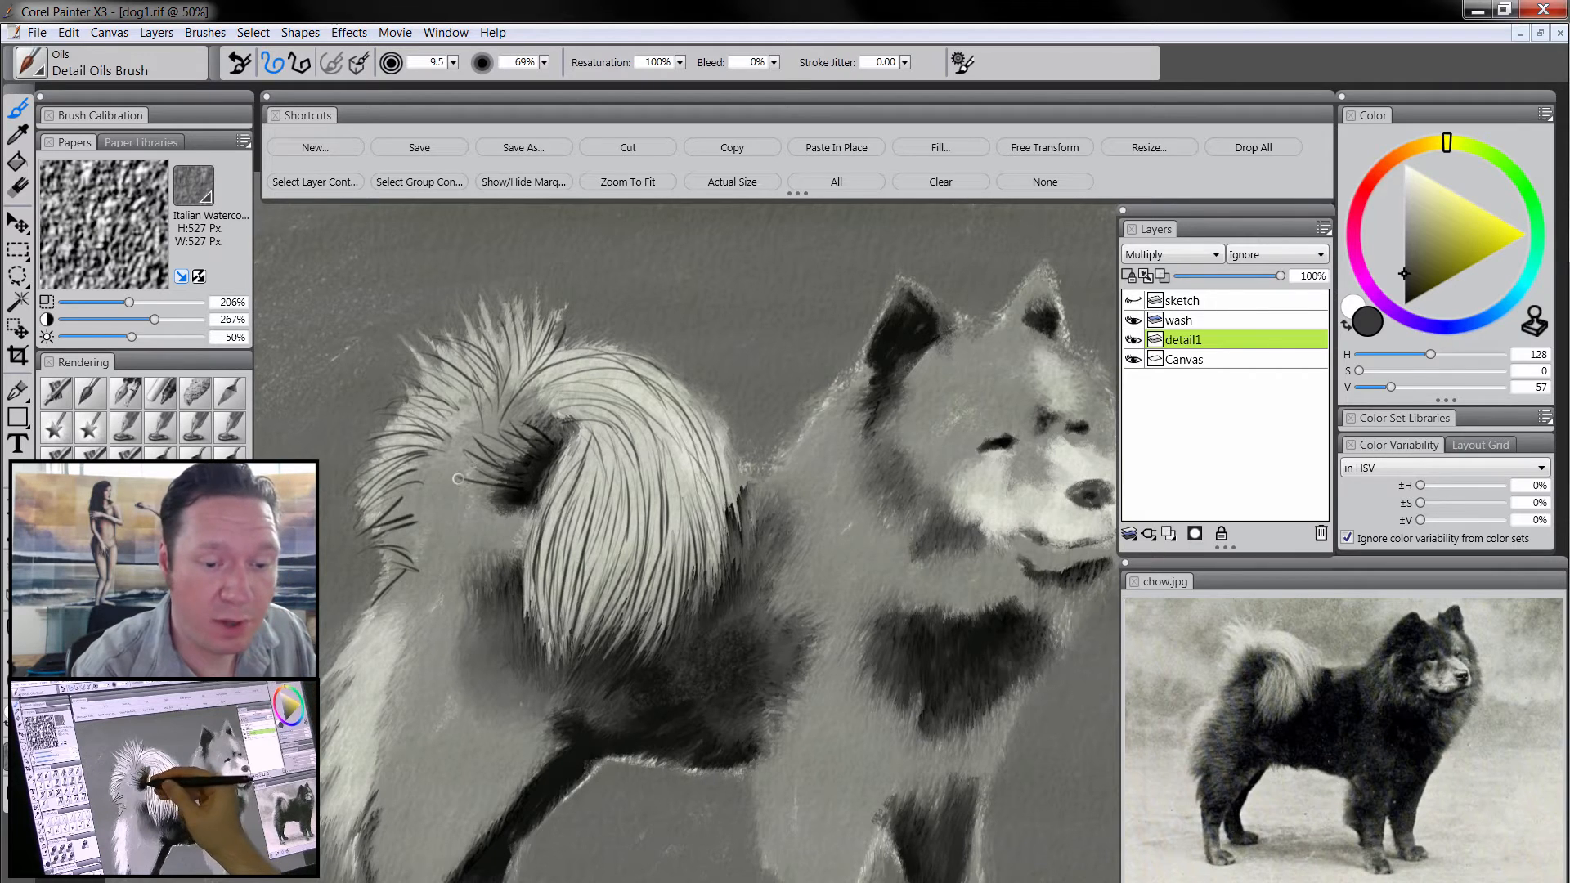
mouse_move(523, 499)
mouse_down()
mouse_move(479, 514)
mouse_move(516, 505)
mouse_move(454, 541)
mouse_up()
mouse_move(524, 509)
mouse_down()
mouse_move(458, 574)
mouse_move(507, 575)
mouse_move(398, 597)
mouse_move(358, 631)
mouse_move(354, 687)
mouse_up()
- Draw dark hair strands down the light fur fringe along the back of the hind thigh and lower leg
drag(374, 681, 324, 727)
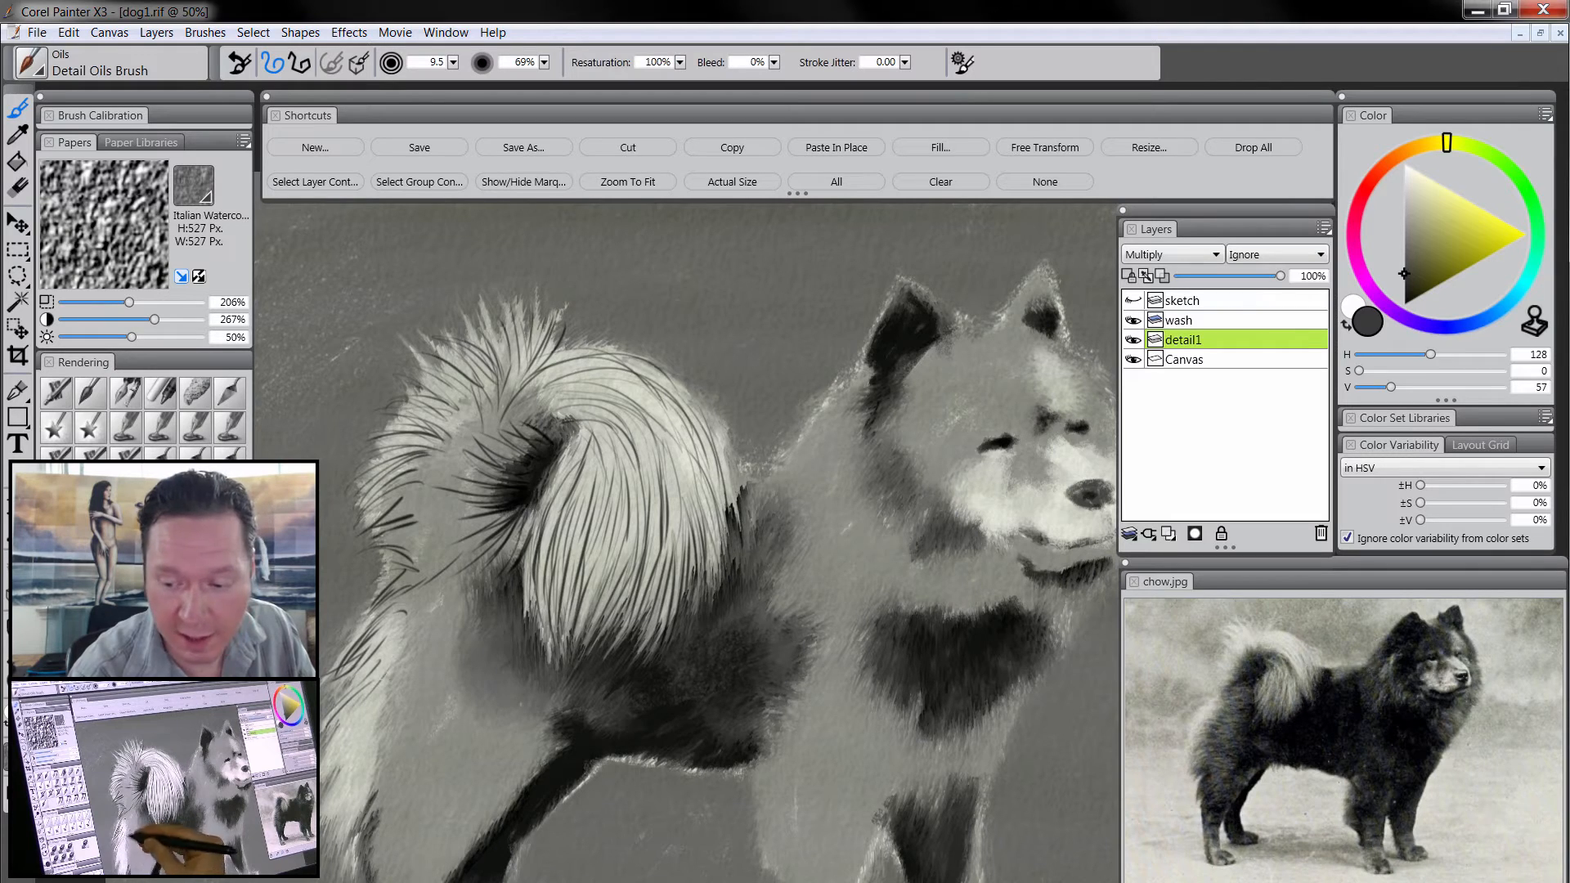
drag(401, 647, 338, 753)
mouse_move(373, 694)
mouse_down()
mouse_move(333, 739)
mouse_move(321, 820)
mouse_up()
mouse_move(368, 772)
mouse_down()
mouse_move(328, 824)
mouse_move(337, 855)
mouse_move(354, 831)
mouse_up()
drag(365, 820, 354, 848)
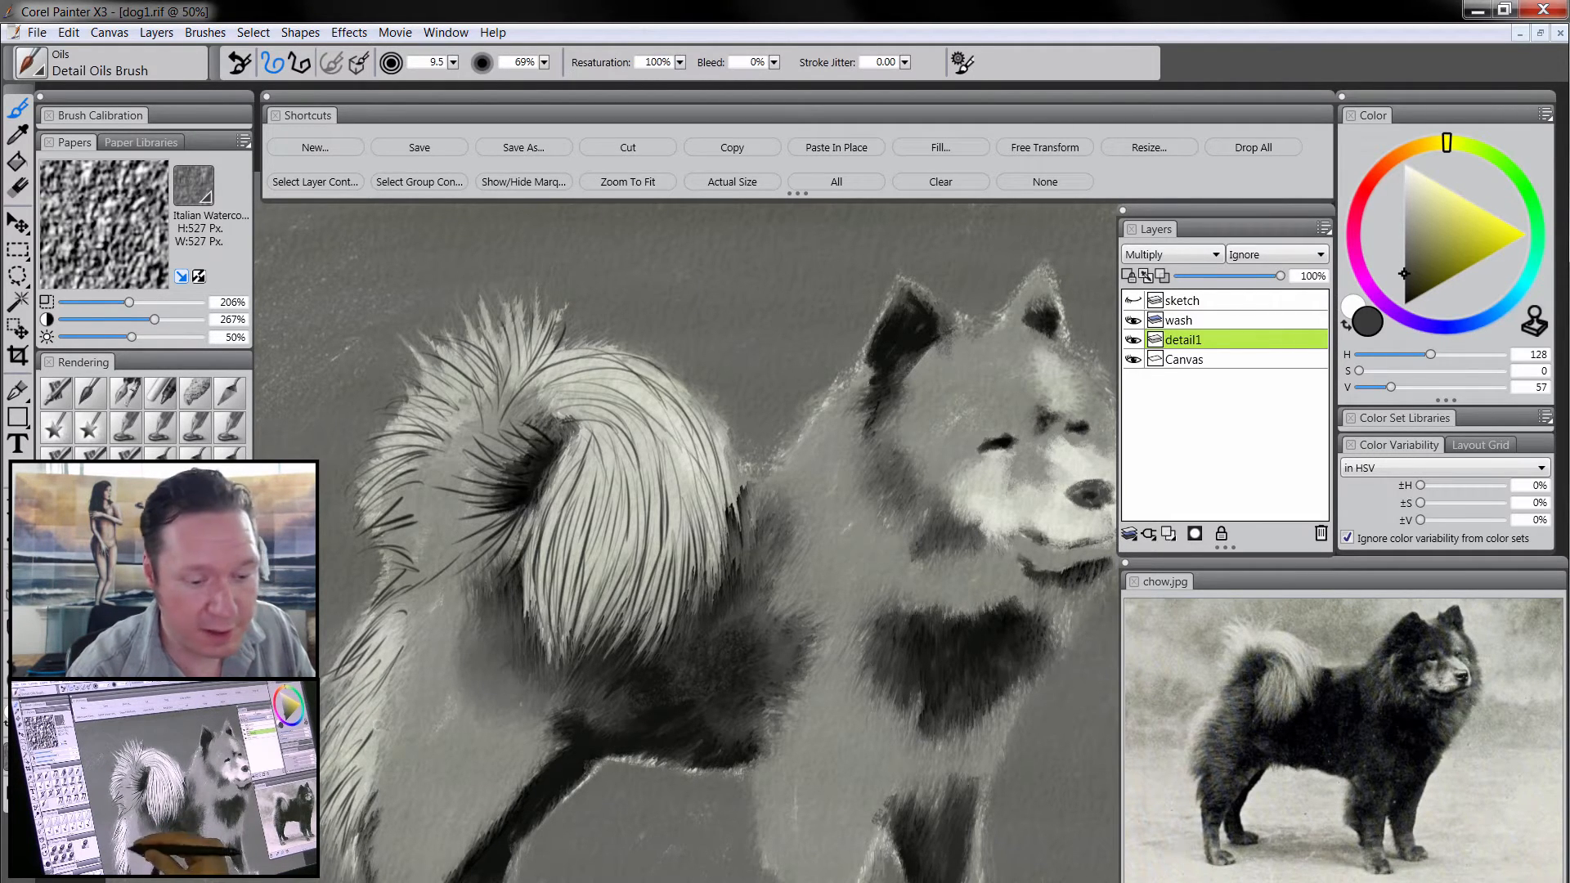
drag(382, 717, 366, 757)
drag(372, 766, 359, 811)
drag(626, 806, 665, 657)
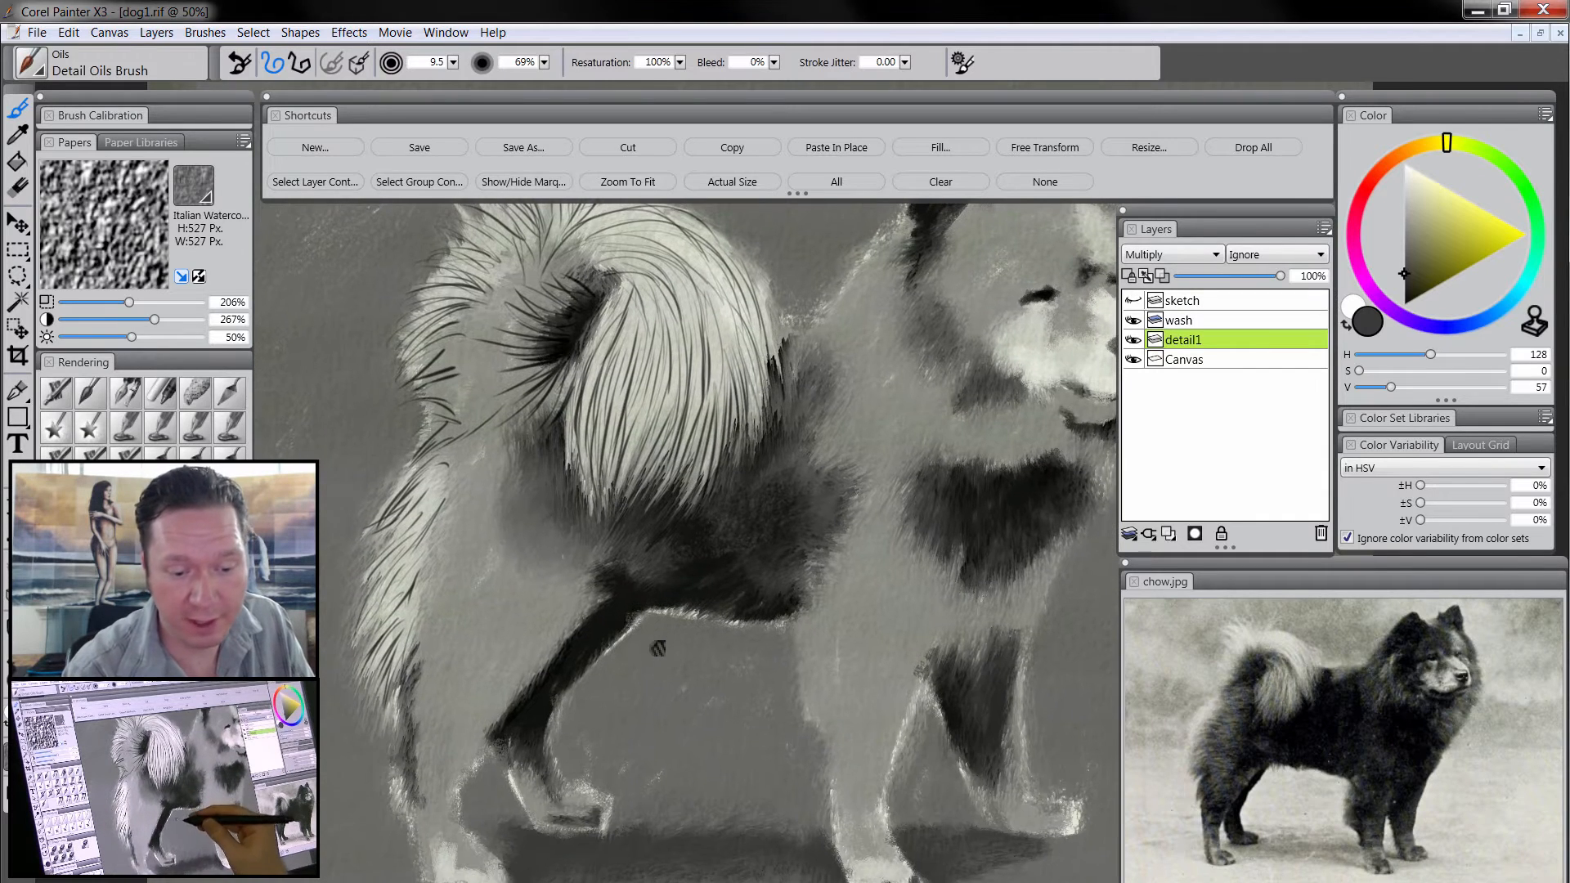
mouse_move(404, 703)
mouse_down()
mouse_move(385, 774)
mouse_move(420, 748)
mouse_move(393, 814)
mouse_up()
drag(426, 755, 415, 824)
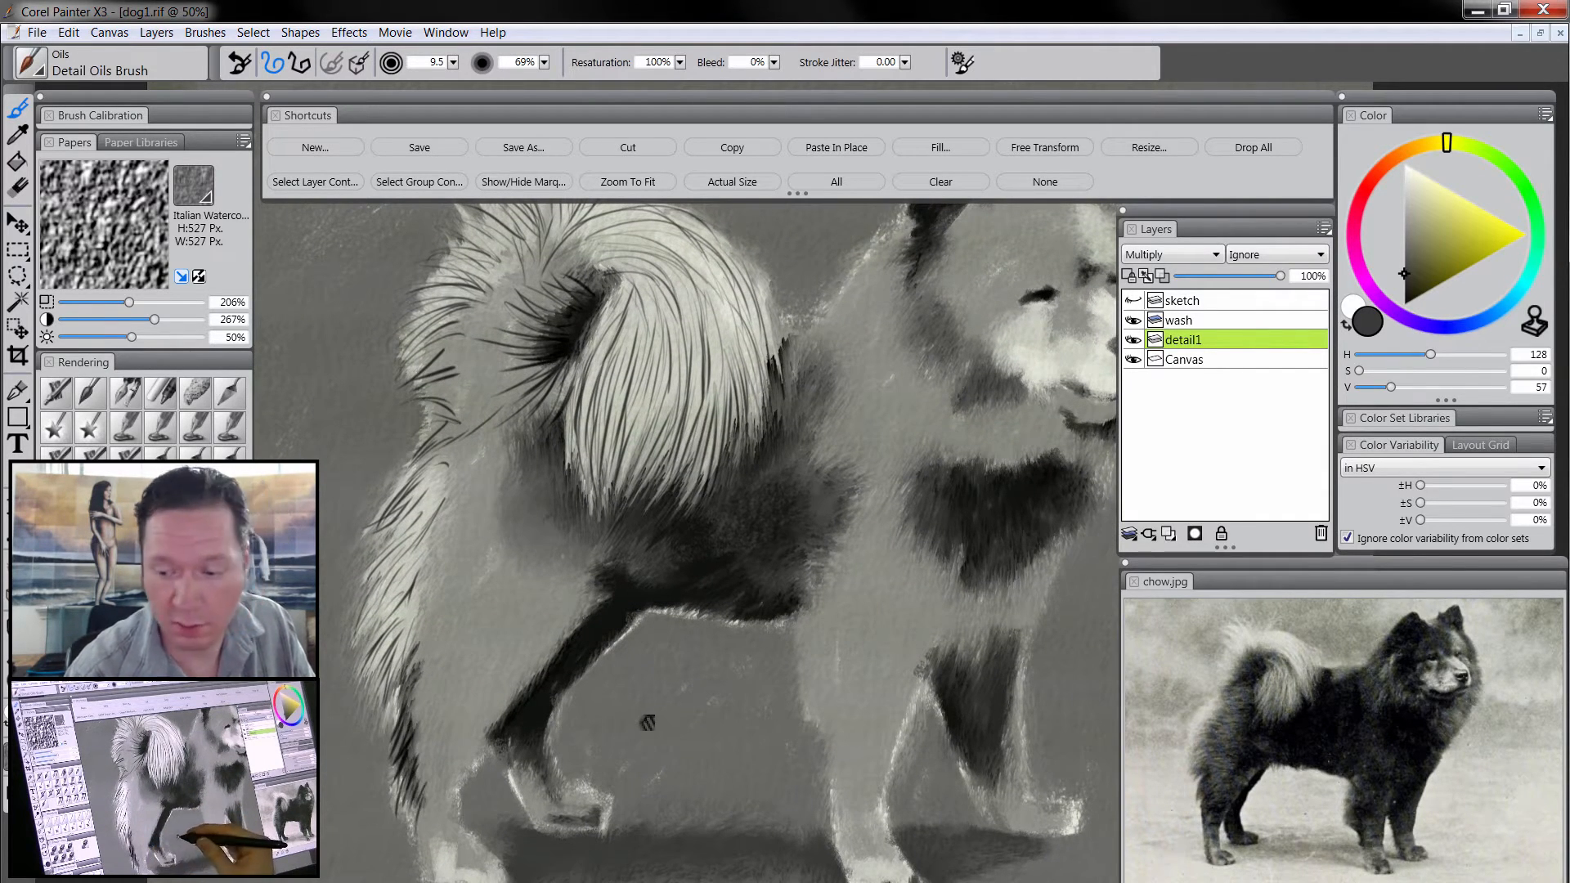
- Draw short dark fur strokes along the belly's lower edge
drag(645, 722, 524, 769)
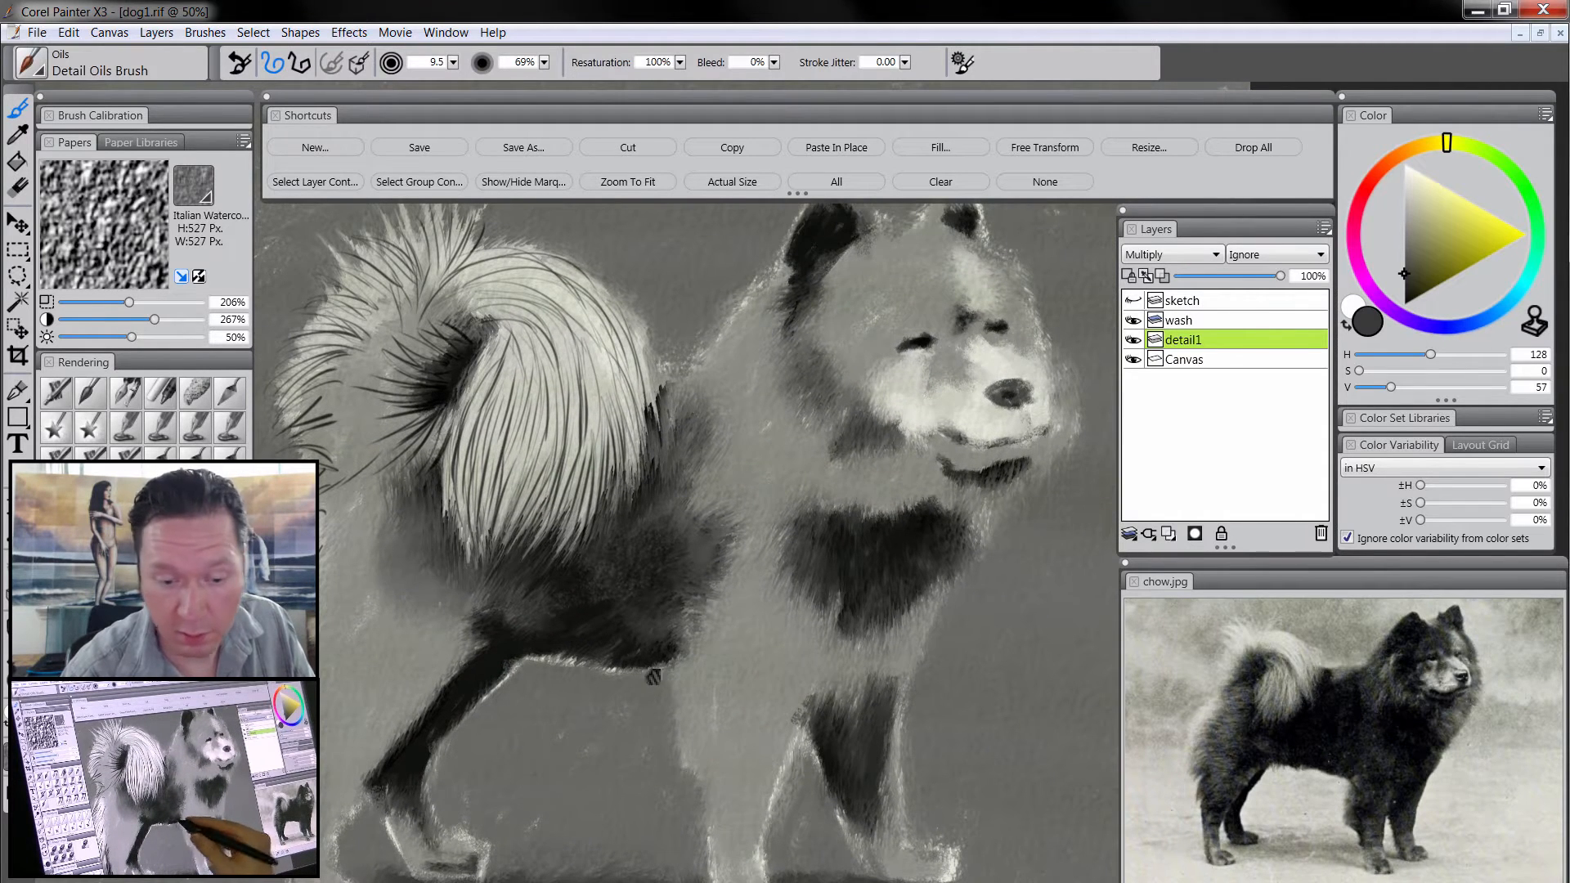
drag(586, 650, 565, 670)
mouse_move(575, 653)
mouse_down()
mouse_move(531, 678)
mouse_move(524, 657)
mouse_move(560, 649)
mouse_move(603, 674)
mouse_up()
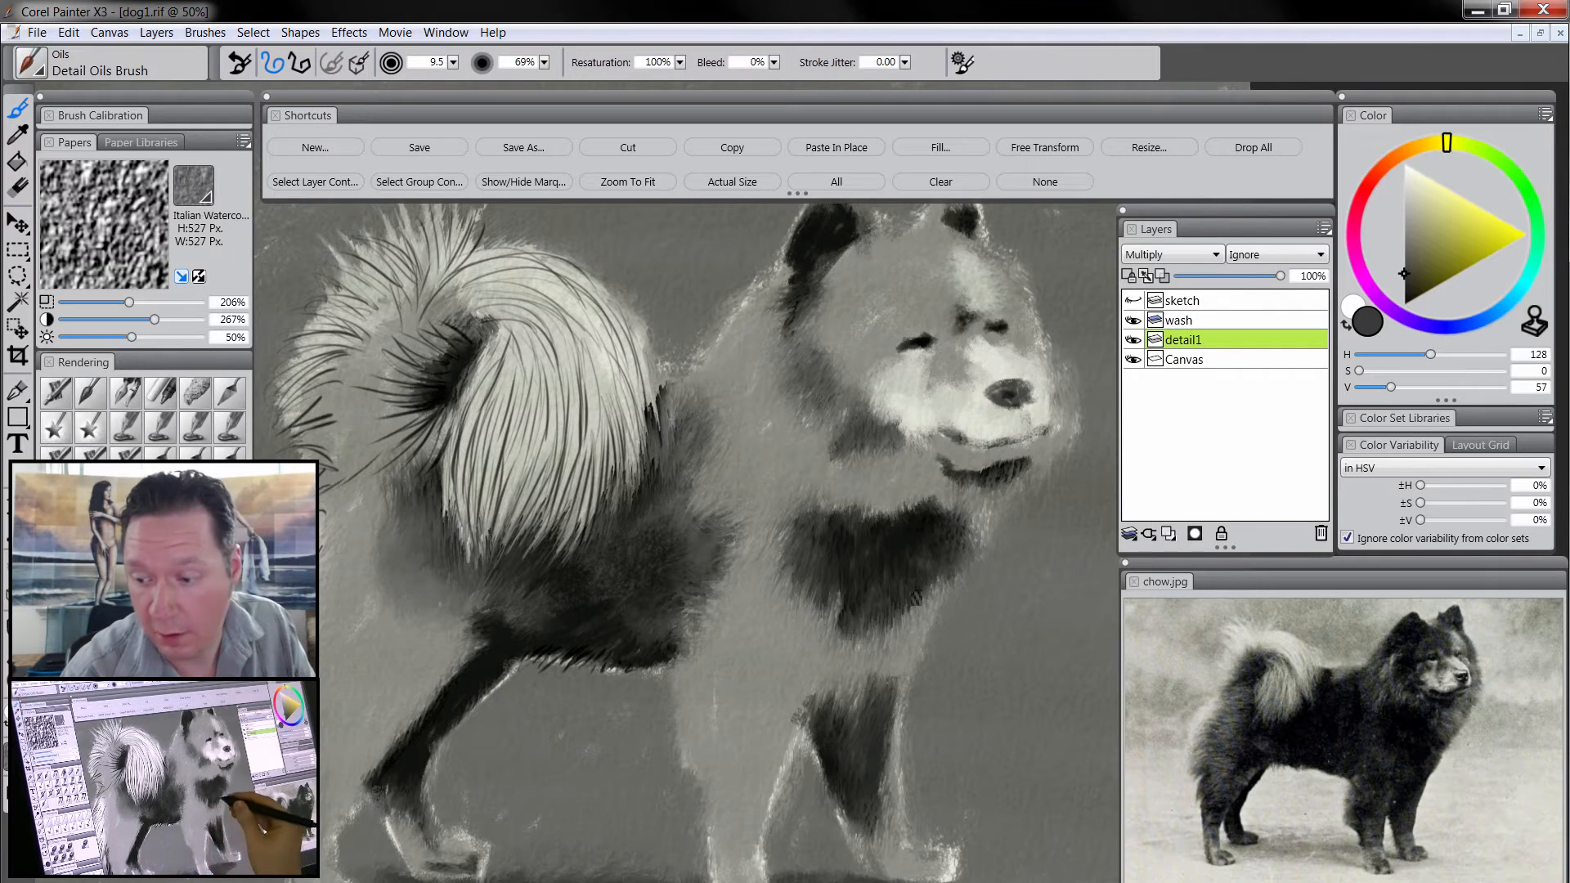
- Draw short dark fur strokes along the nape and back, from behind the near ear down to the plume
drag(916, 598, 883, 651)
mouse_move(750, 316)
mouse_down()
mouse_move(704, 360)
mouse_move(728, 356)
mouse_move(669, 408)
mouse_up()
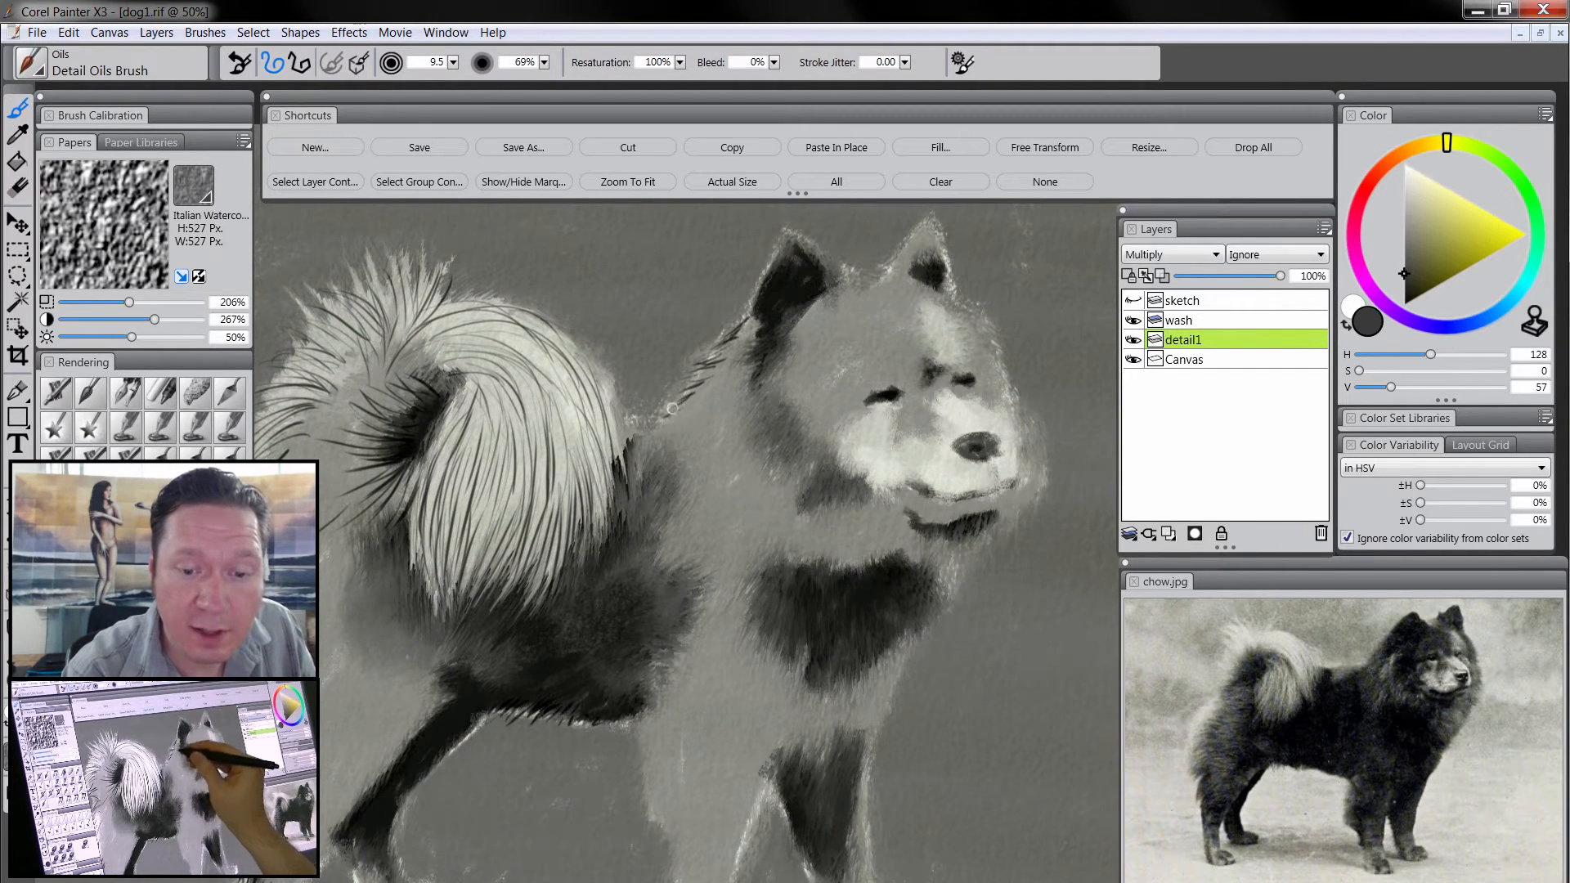
drag(740, 329, 651, 421)
mouse_move(581, 360)
mouse_down()
mouse_move(621, 432)
mouse_move(609, 461)
mouse_up()
- Outline both ears and the crown, draw fur strokes down the face's front edge, and darken the mouth line
drag(812, 373, 753, 463)
mouse_move(719, 379)
mouse_down()
mouse_move(736, 323)
mouse_move(712, 364)
mouse_move(730, 324)
mouse_move(770, 336)
mouse_move(779, 359)
mouse_move(888, 363)
mouse_move(857, 379)
mouse_move(831, 343)
mouse_move(746, 329)
mouse_up()
mouse_move(850, 335)
mouse_down()
mouse_move(870, 309)
mouse_move(889, 372)
mouse_move(827, 357)
mouse_up()
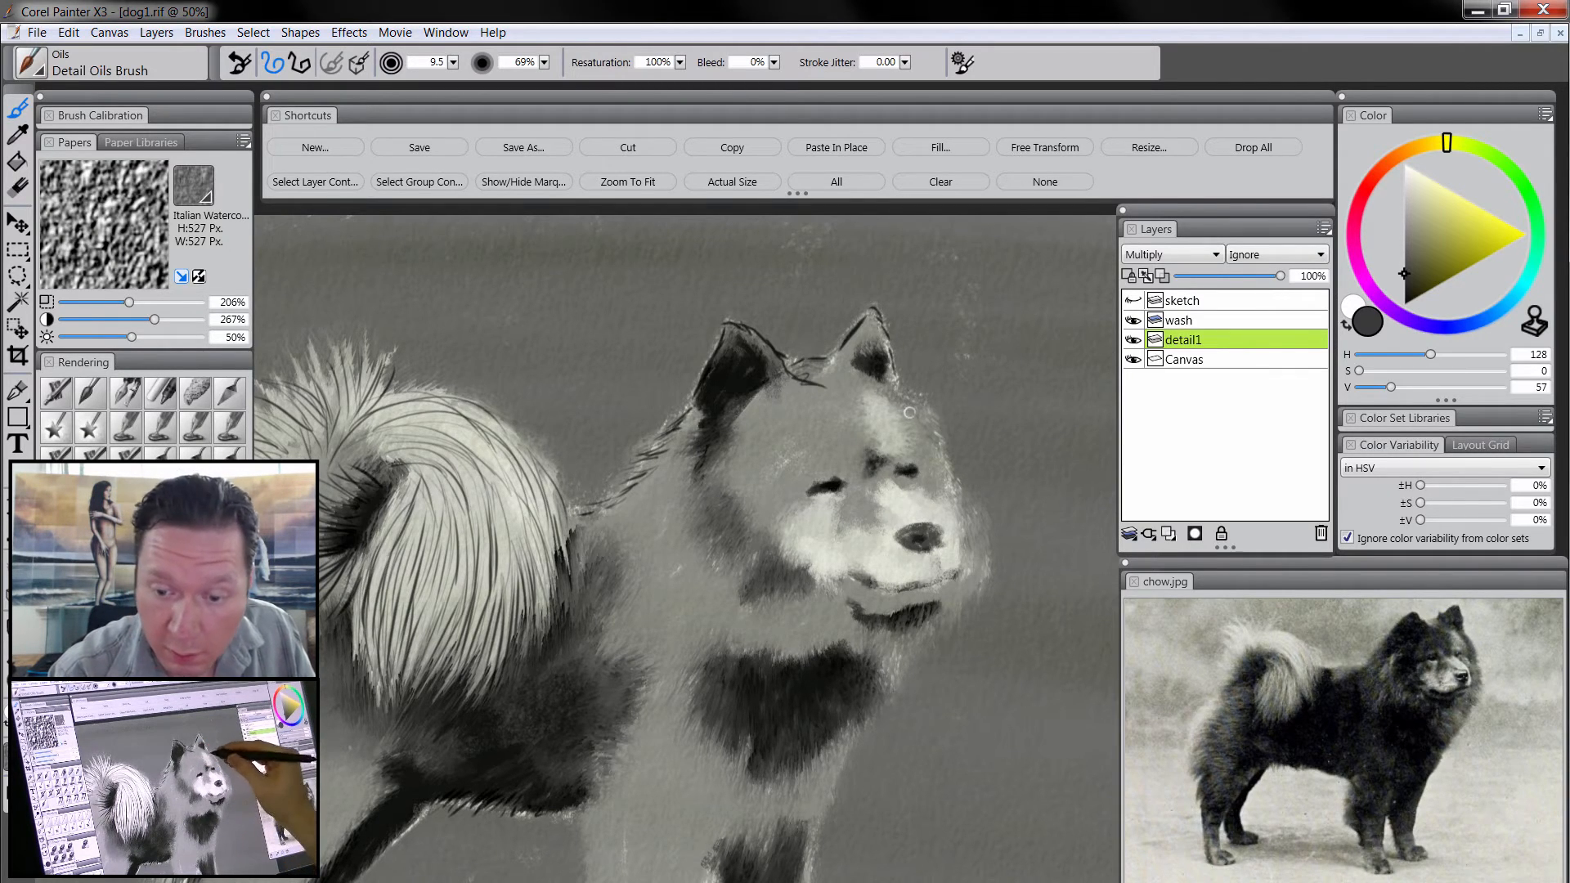
mouse_move(904, 406)
mouse_down()
mouse_move(936, 445)
mouse_move(906, 395)
mouse_move(942, 407)
mouse_move(929, 423)
mouse_move(981, 524)
mouse_move(971, 548)
mouse_move(977, 469)
mouse_move(971, 490)
mouse_move(960, 477)
mouse_move(981, 516)
mouse_move(976, 618)
mouse_move(906, 613)
mouse_move(957, 583)
mouse_move(912, 611)
mouse_move(948, 604)
mouse_move(936, 581)
mouse_move(915, 585)
mouse_move(959, 567)
mouse_move(881, 591)
mouse_move(847, 584)
mouse_up()
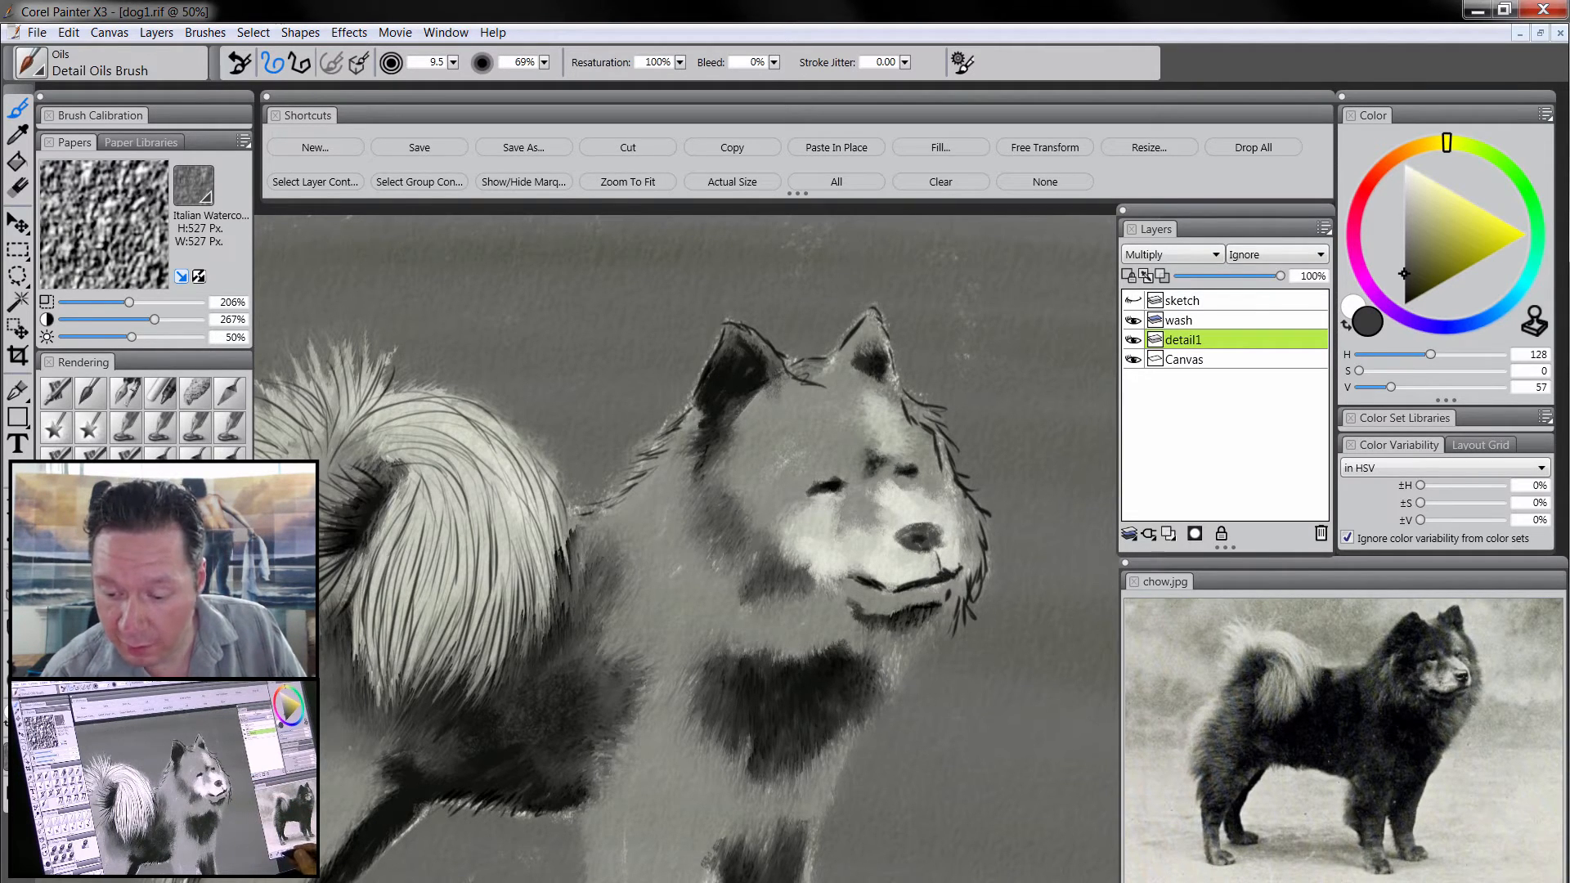
- Enlarge the chow.jpg reference photo and center it on the dog's head to examine the face
click(1436, 706)
drag(1467, 670, 1332, 789)
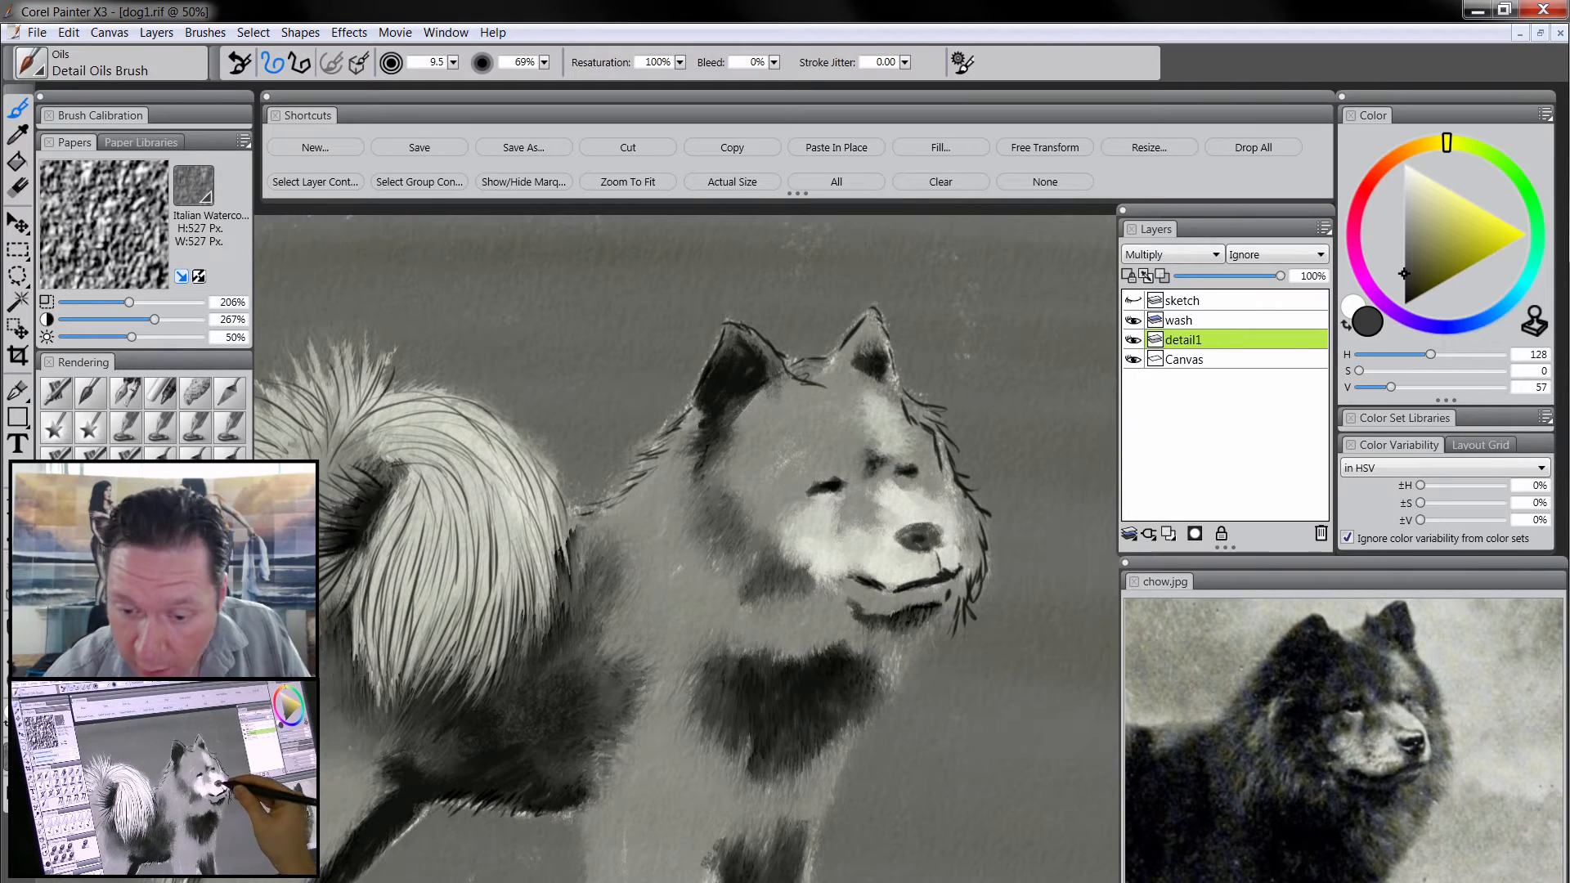
- Darken the nose's outline and both eyes with the Detail Oils Brush, undoing the stray stroke from the muzzle up to the forehead
drag(921, 540, 934, 535)
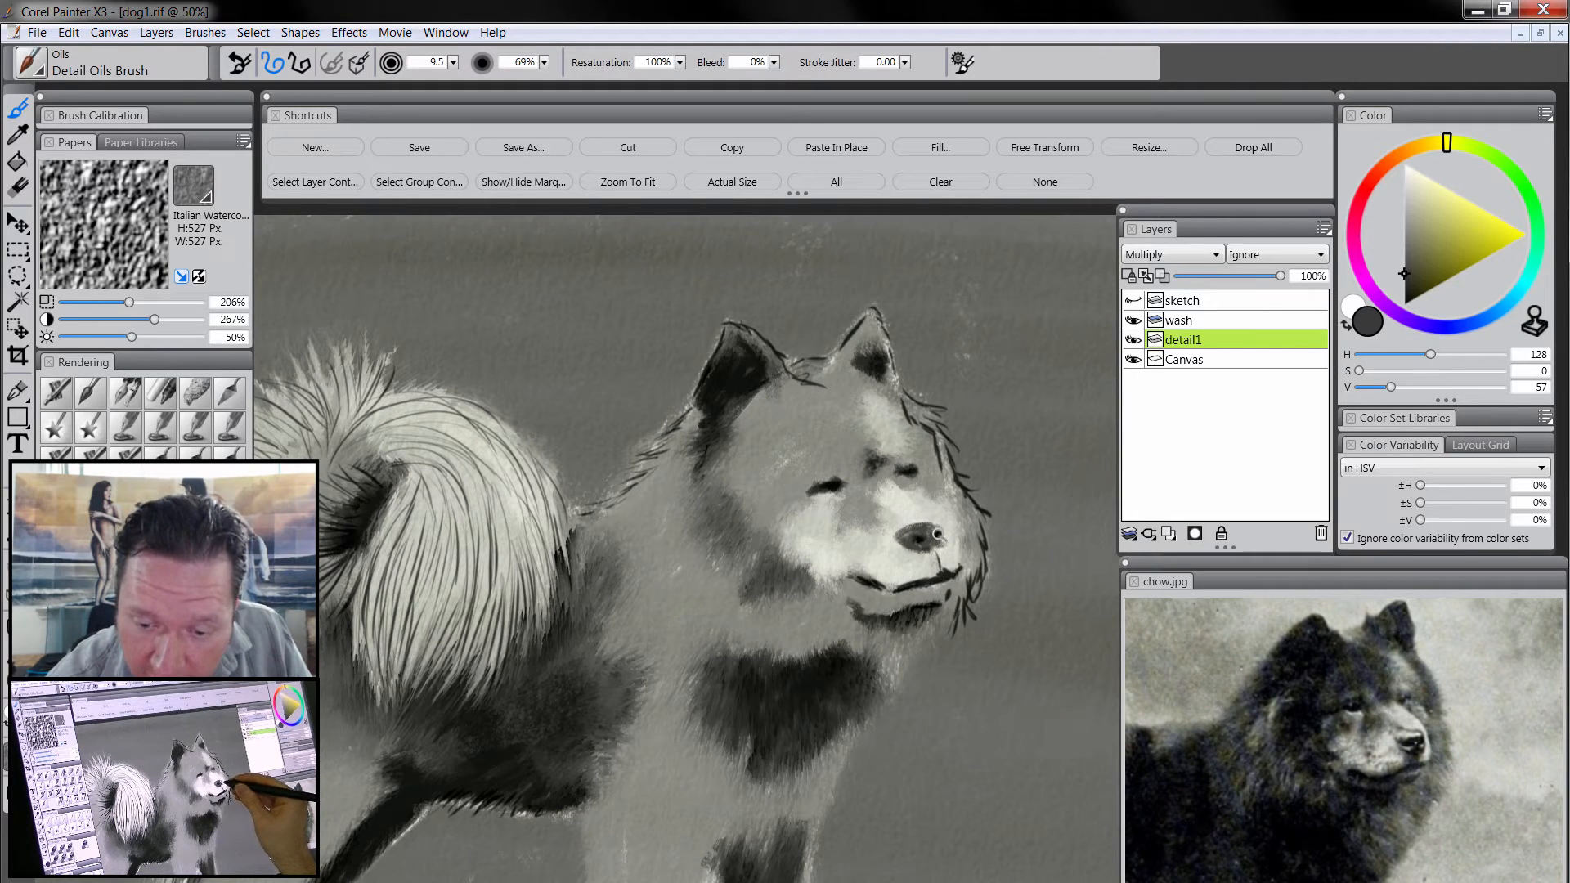
drag(906, 506, 836, 378)
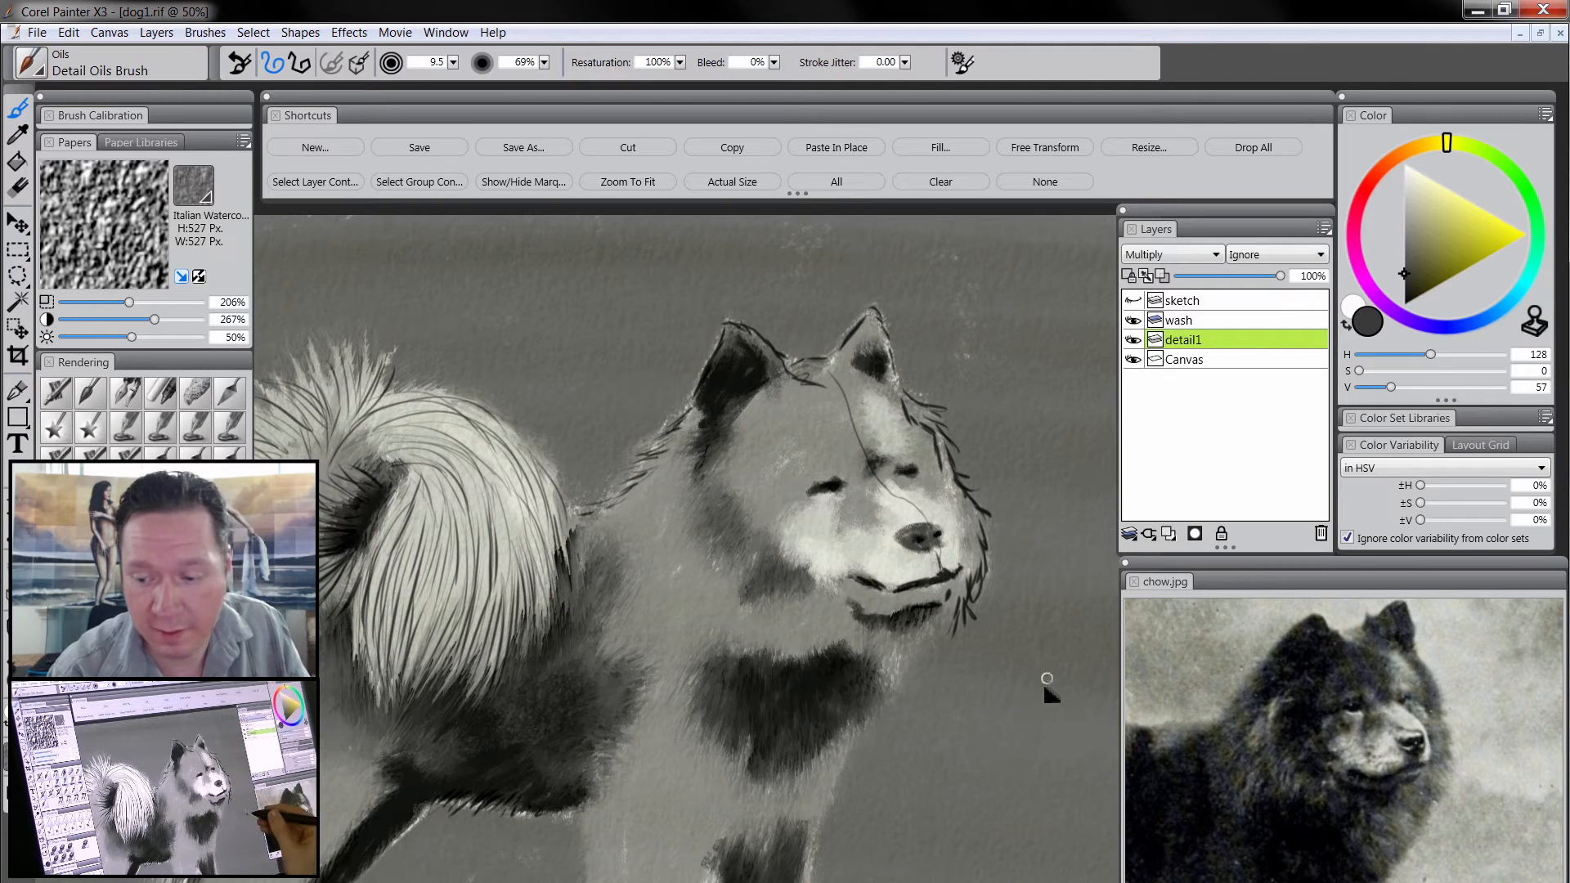
key(ctrl+z)
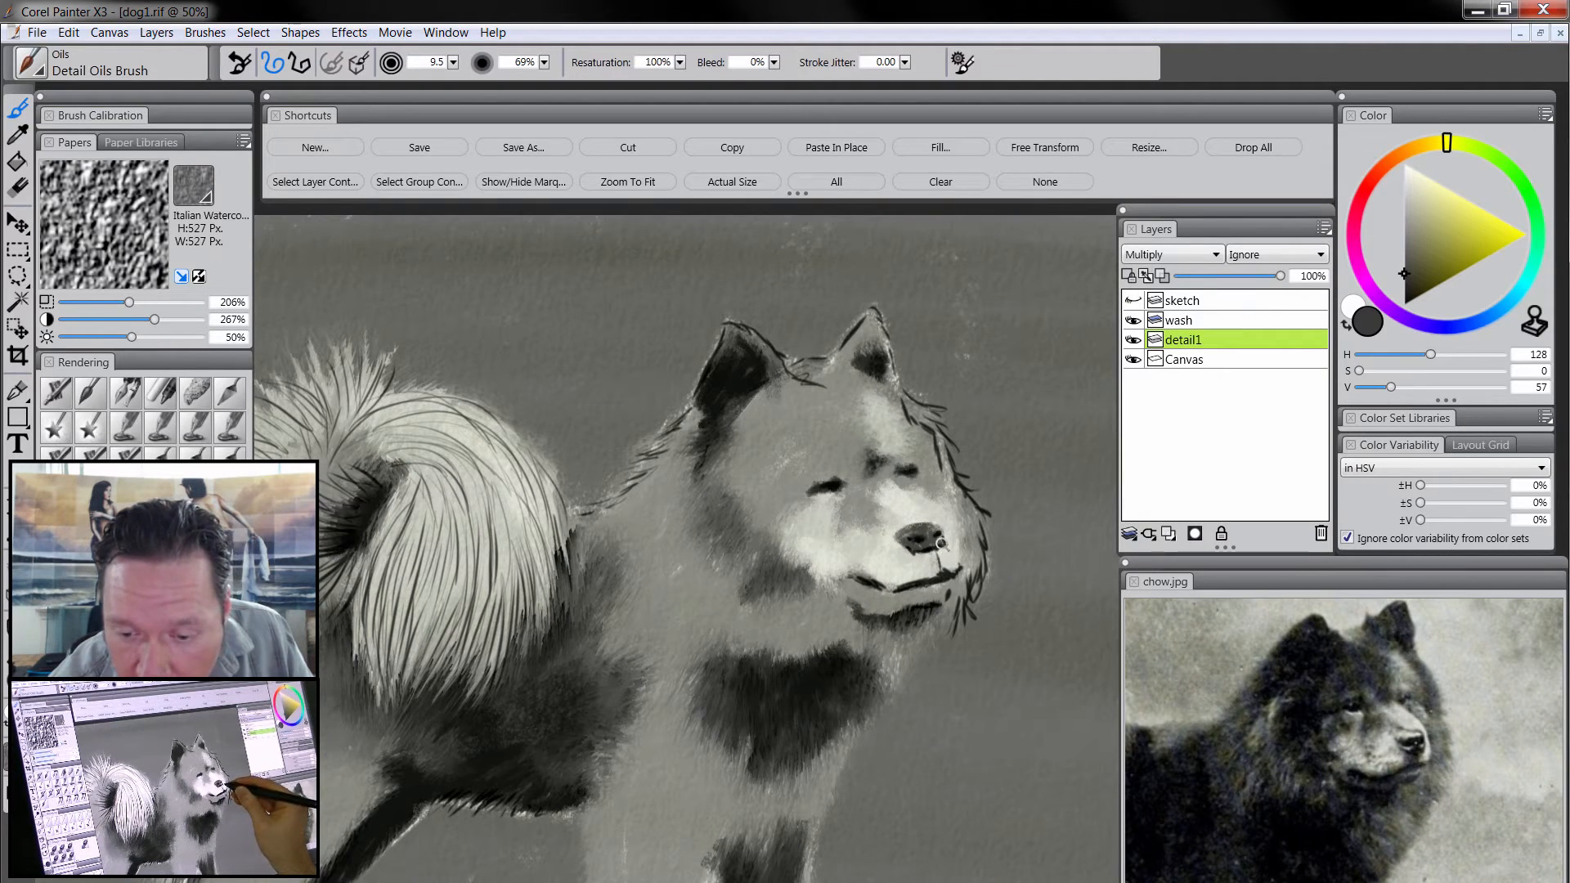
drag(912, 542, 898, 539)
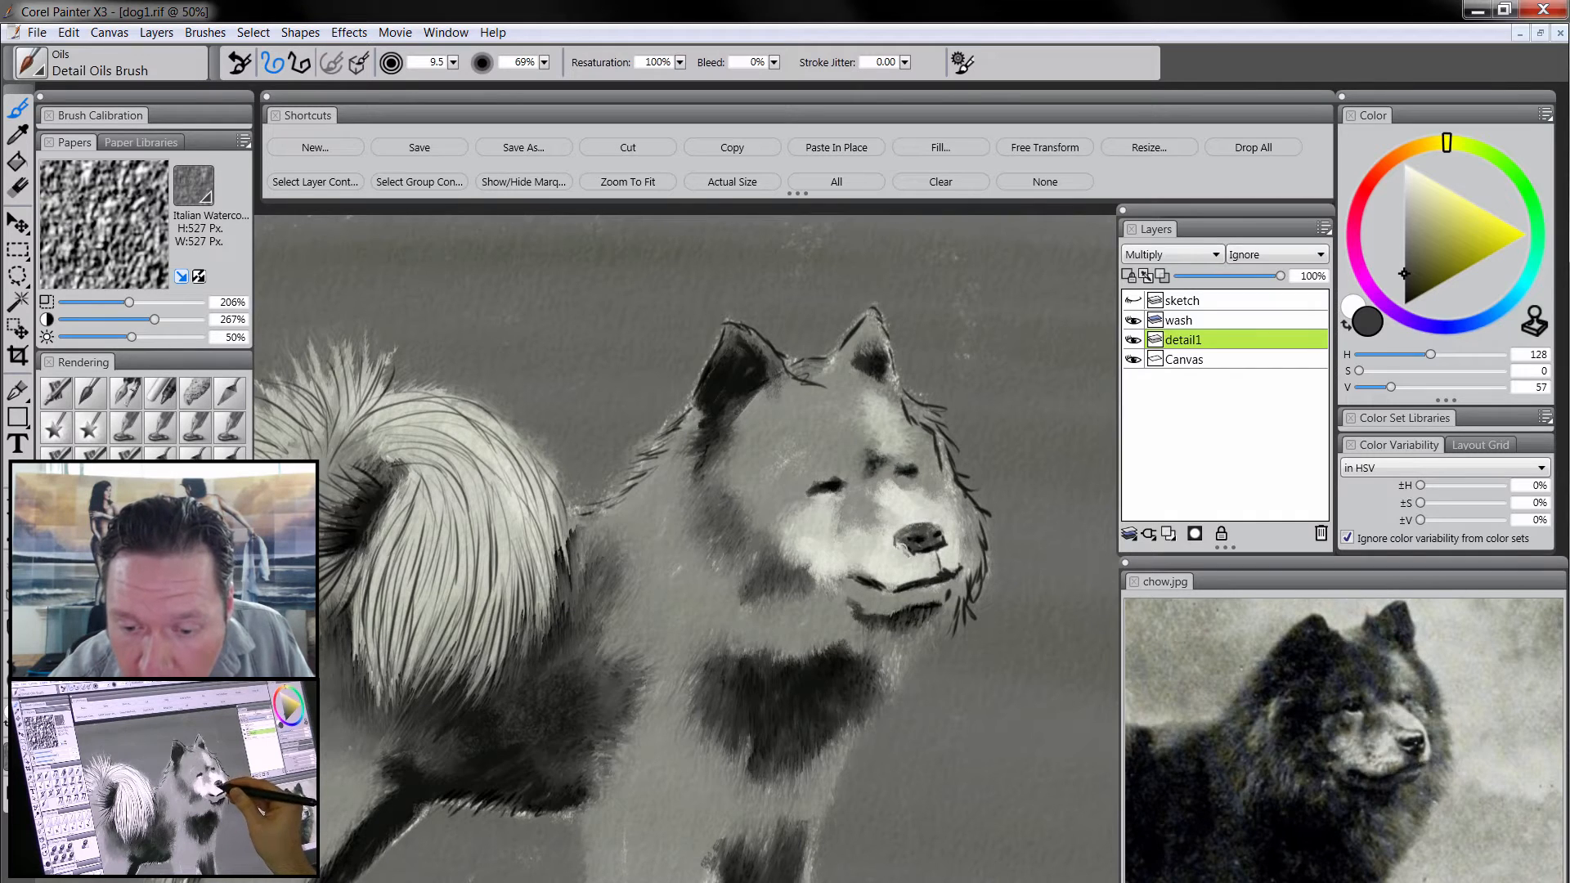
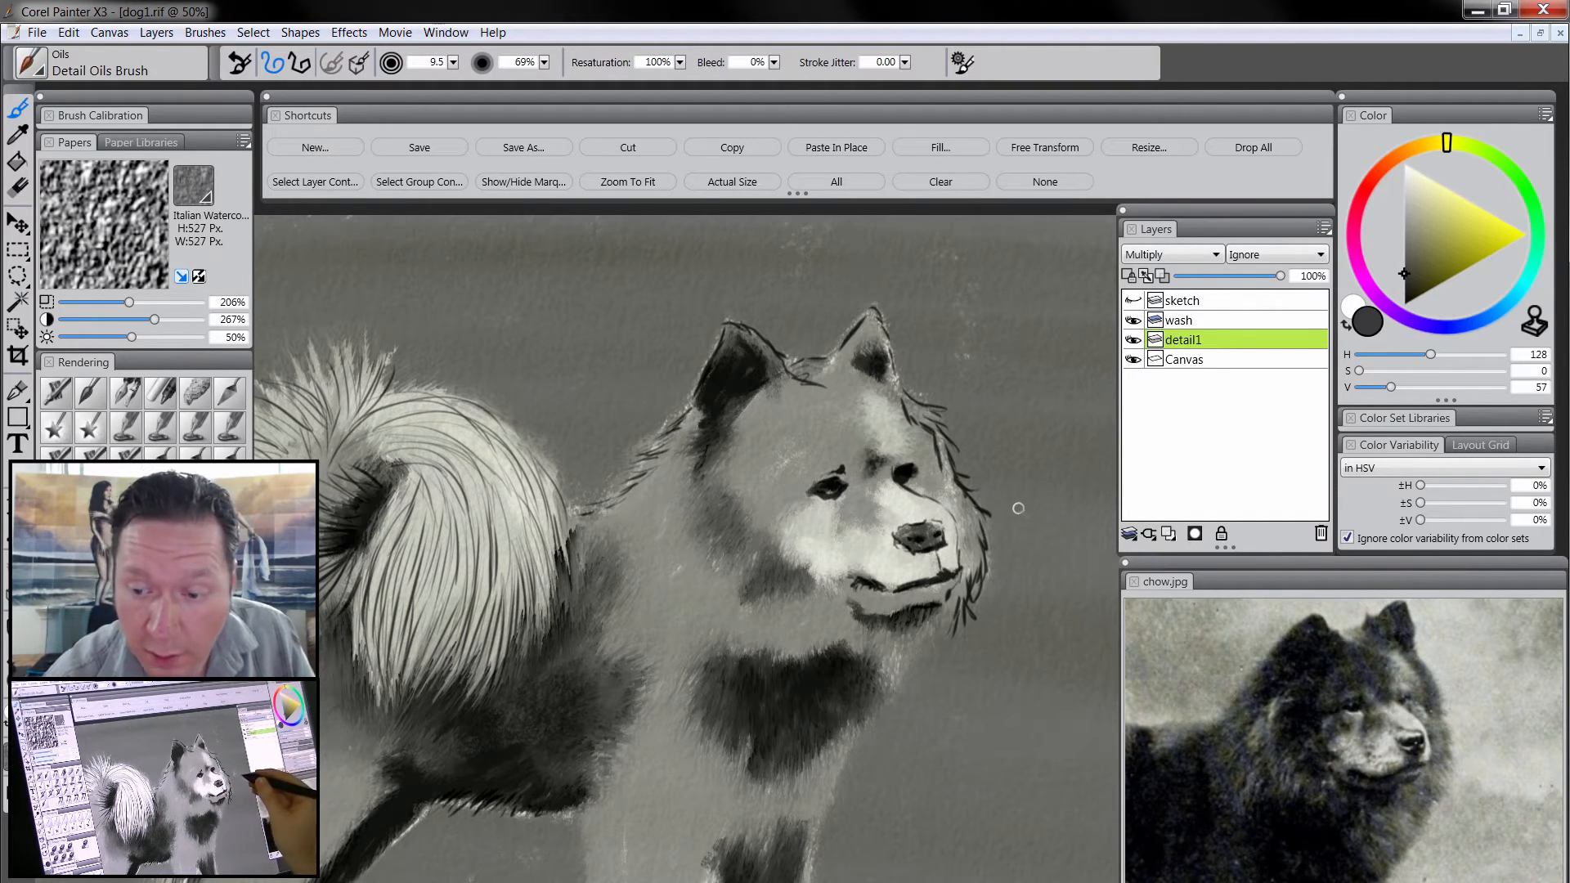
- On the Canvas layer, sample the gray beside the far eye and dab it there with Square Chalk at size 12.0
click(1194, 359)
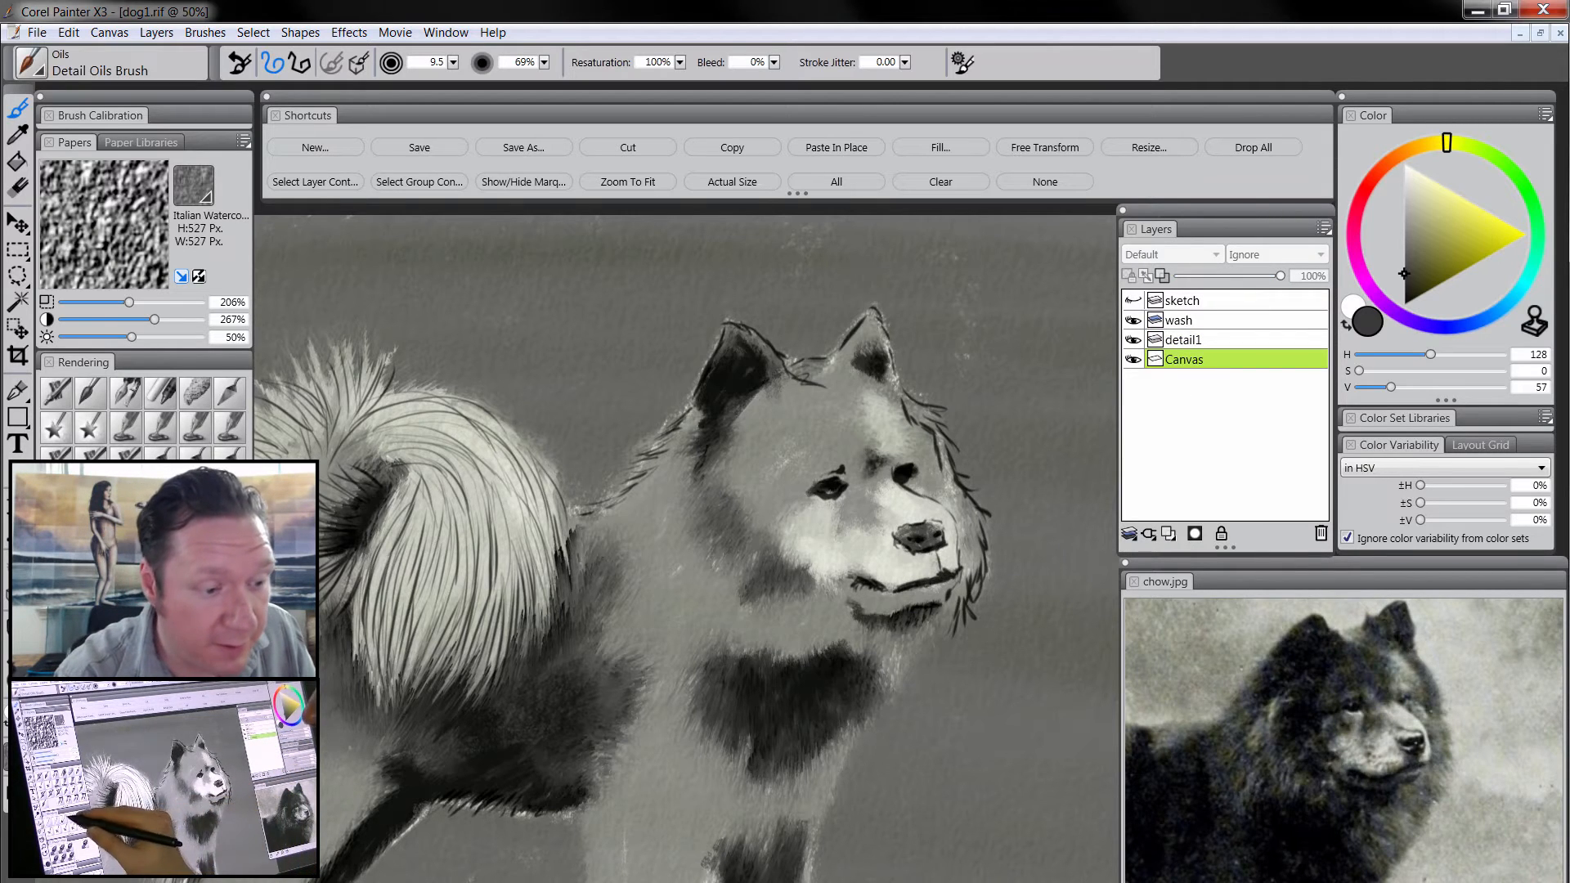
click(161, 394)
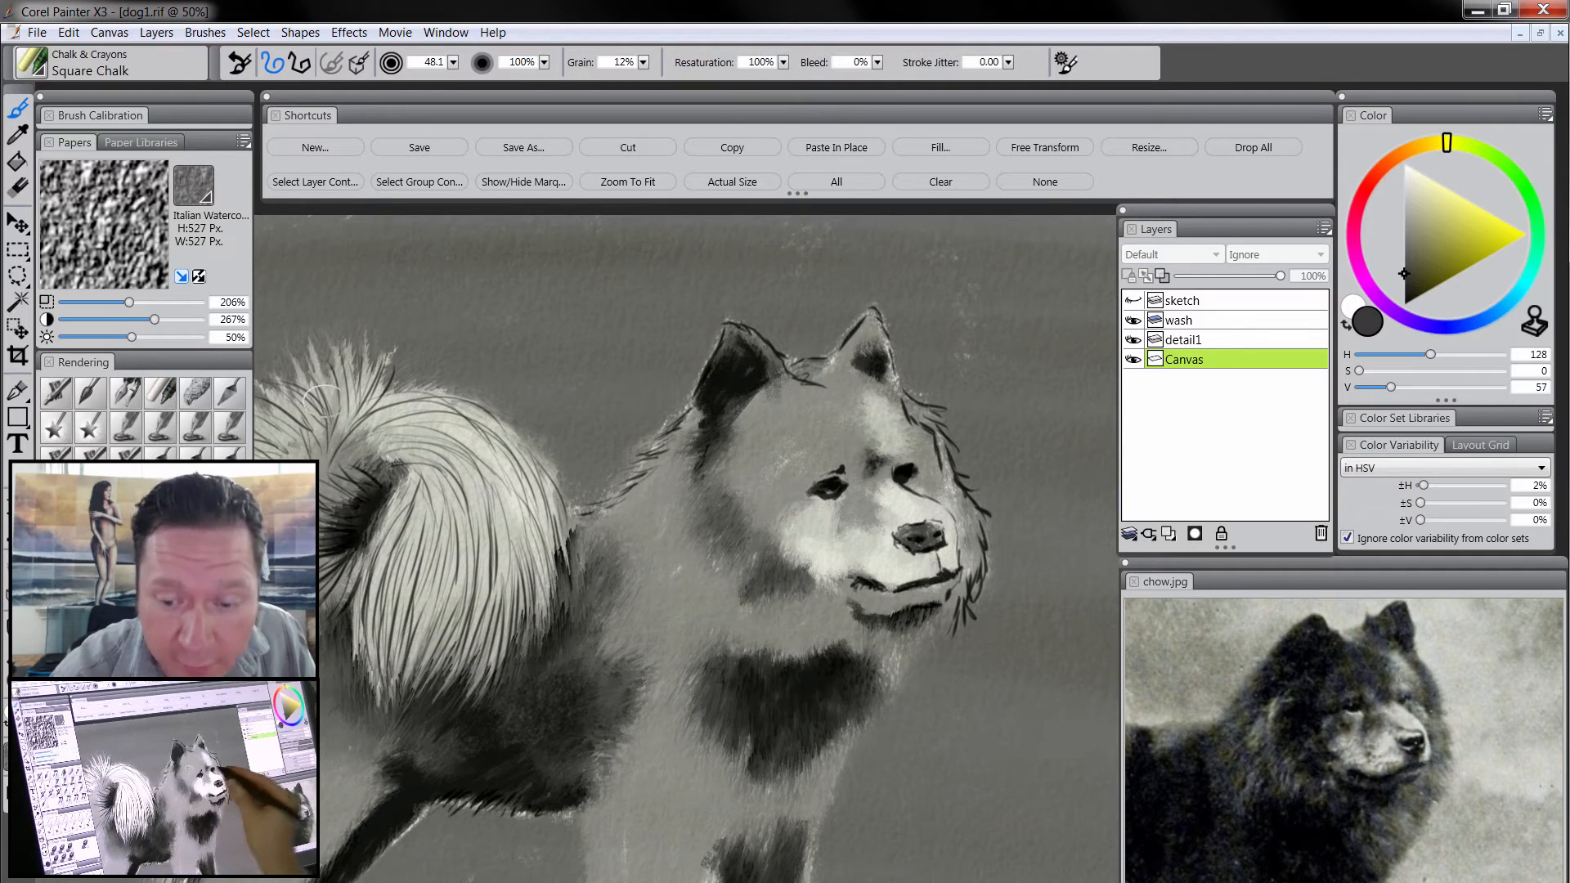
alt+click(924, 471)
drag(924, 471, 929, 471)
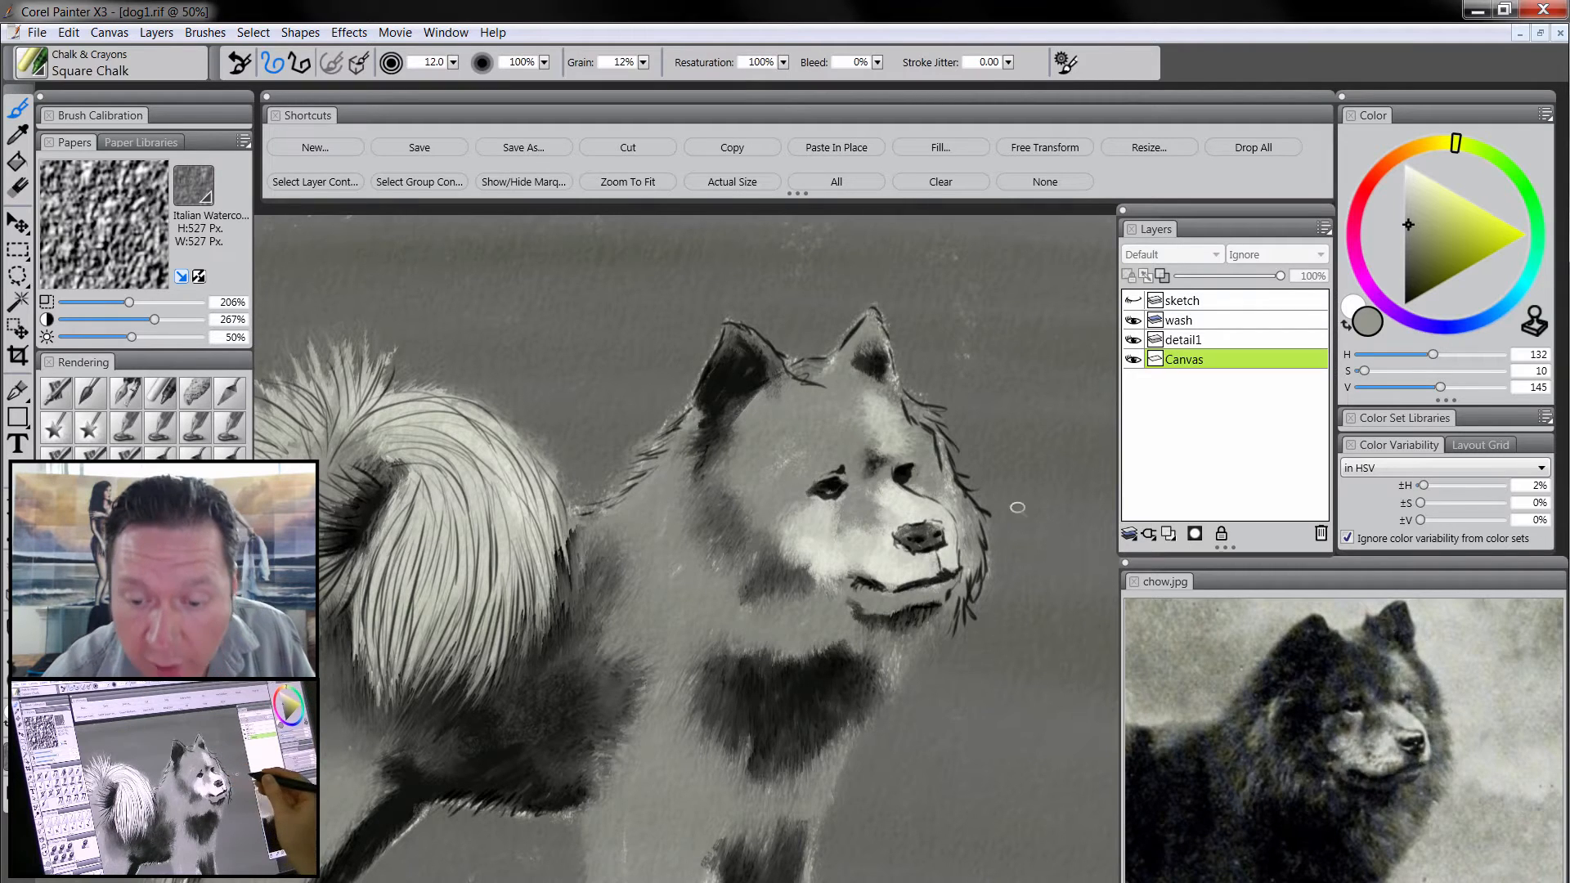
- Switch to the detail1 layer and set the Eraser to size 2.0 for touching up the far eye
click(1194, 340)
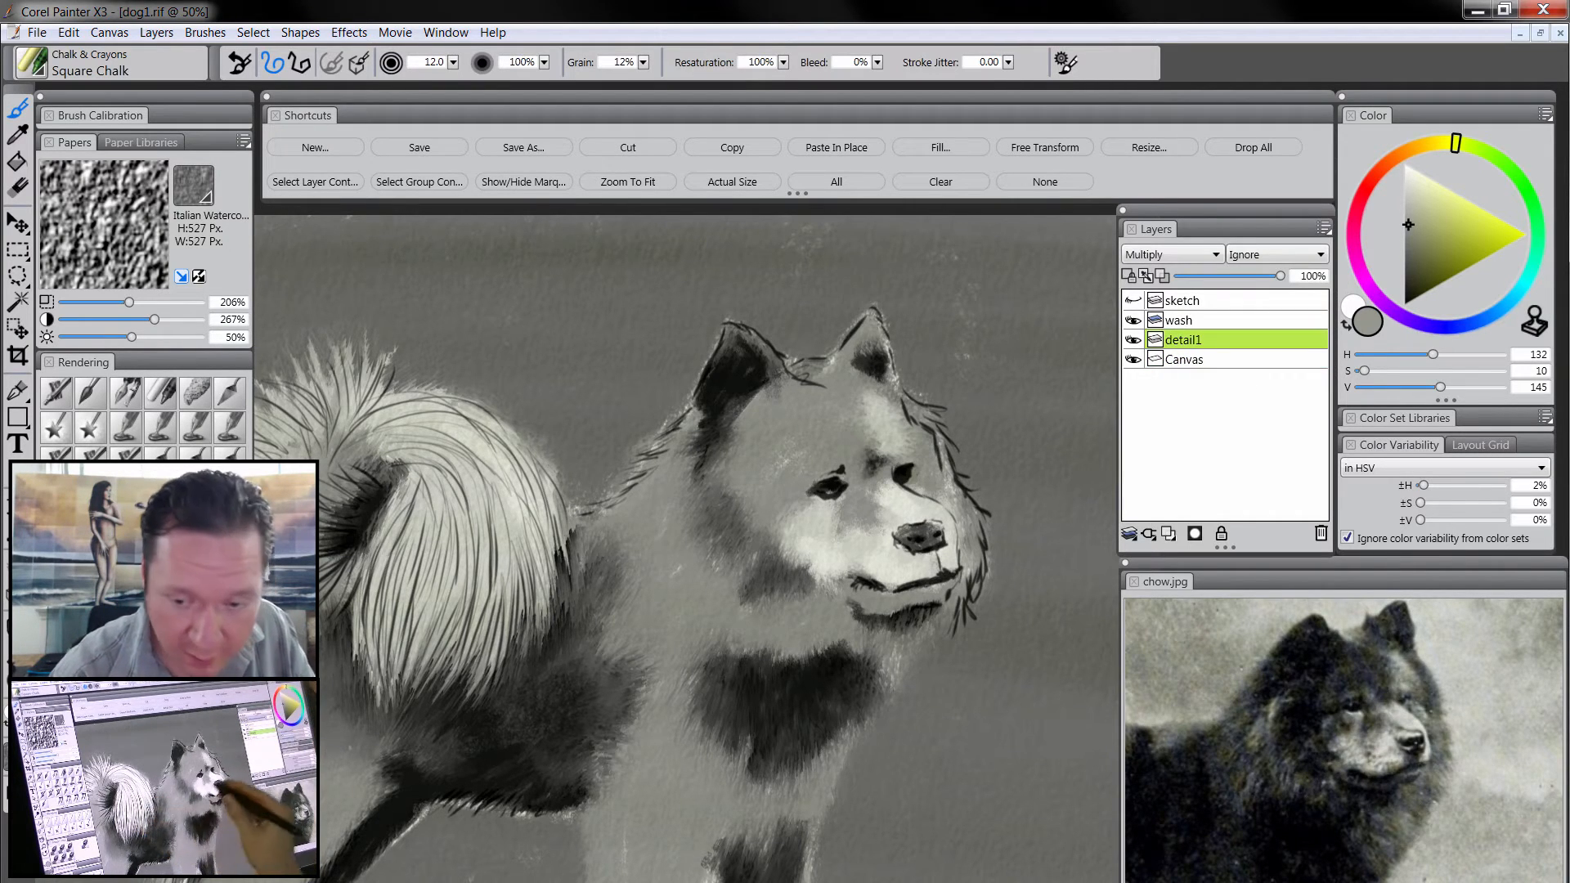
key(n)
key(bracketleft)
key(bracketleft)
key(bracketleft)
key(bracketleft)
key(bracketleft)
key(bracketleft)
key(bracketleft)
key(bracketleft)
key(bracketleft)
key(bracketleft)
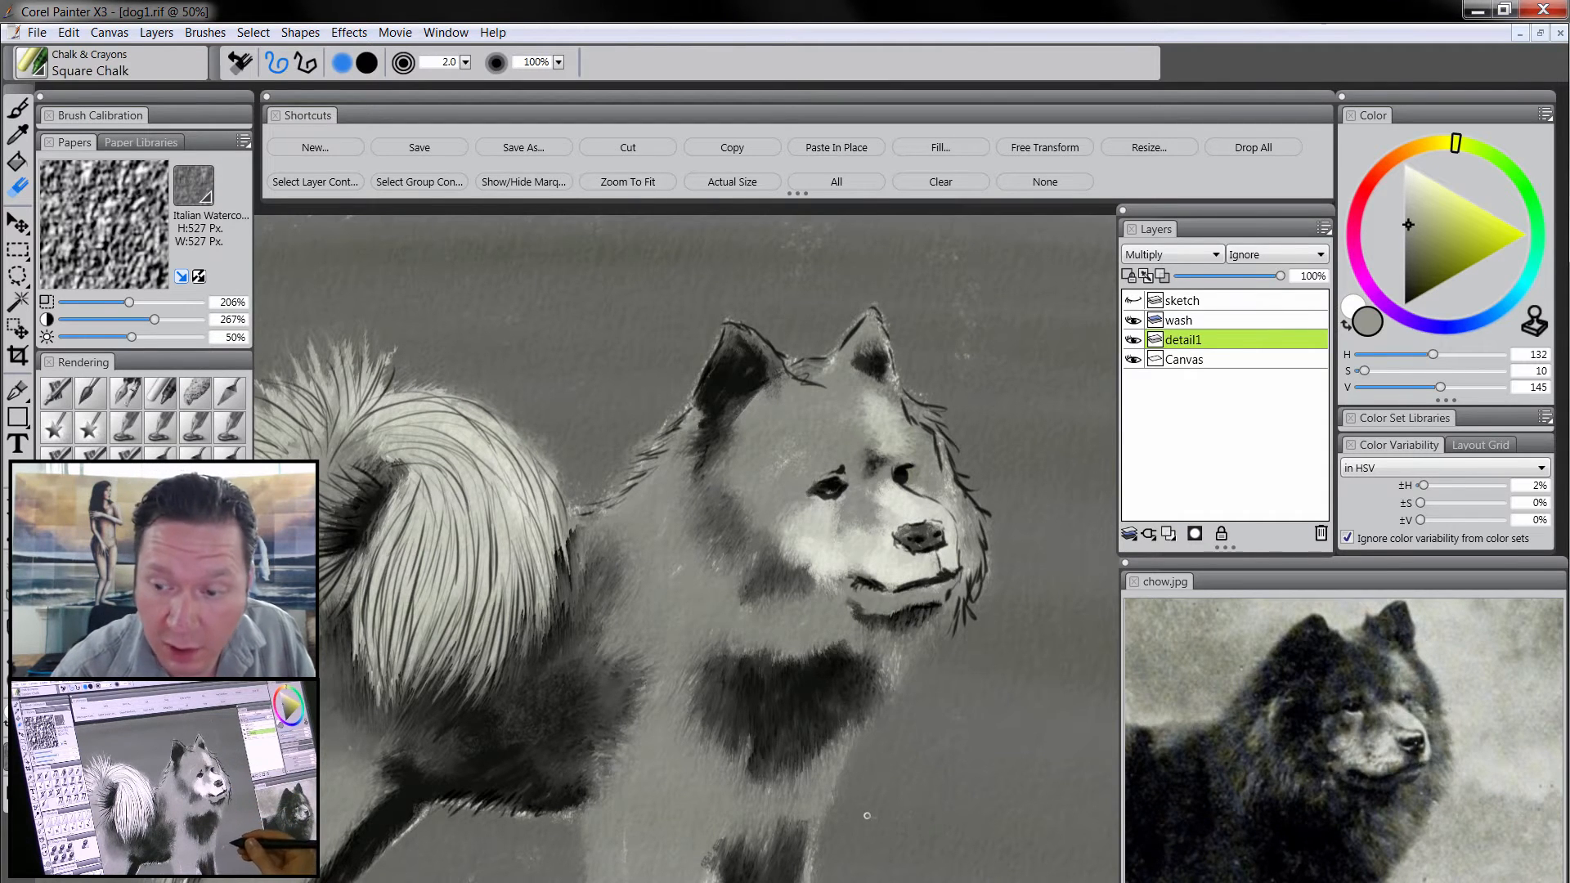
- Add a new layer above detail1 and name it detail-light
click(1169, 533)
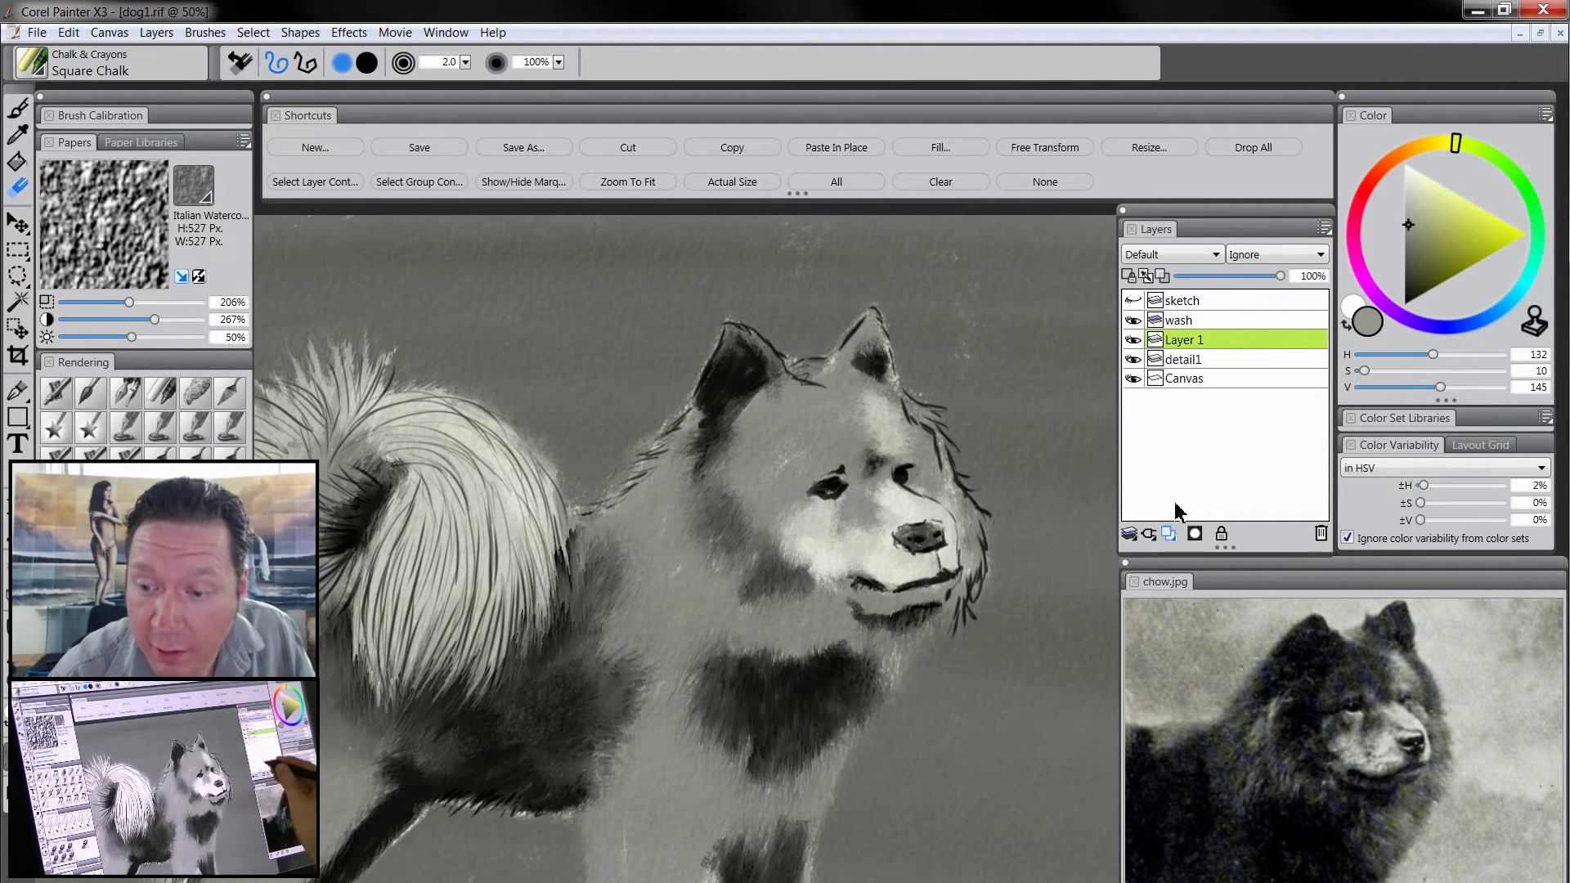
double_click(1192, 344)
text(detai)
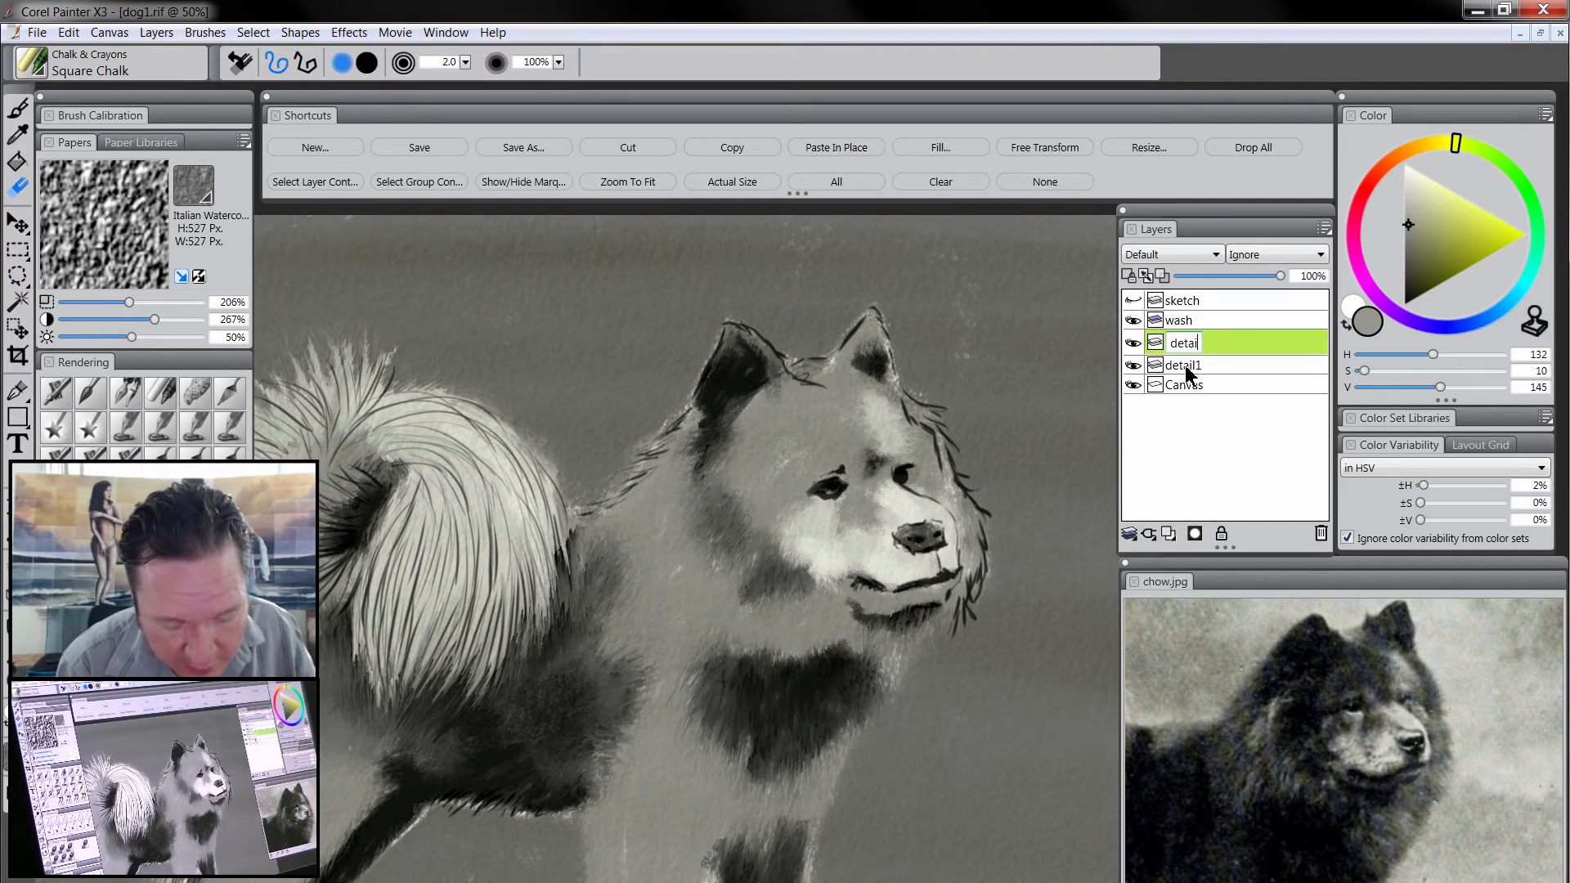
text(l-light)
key(Return)
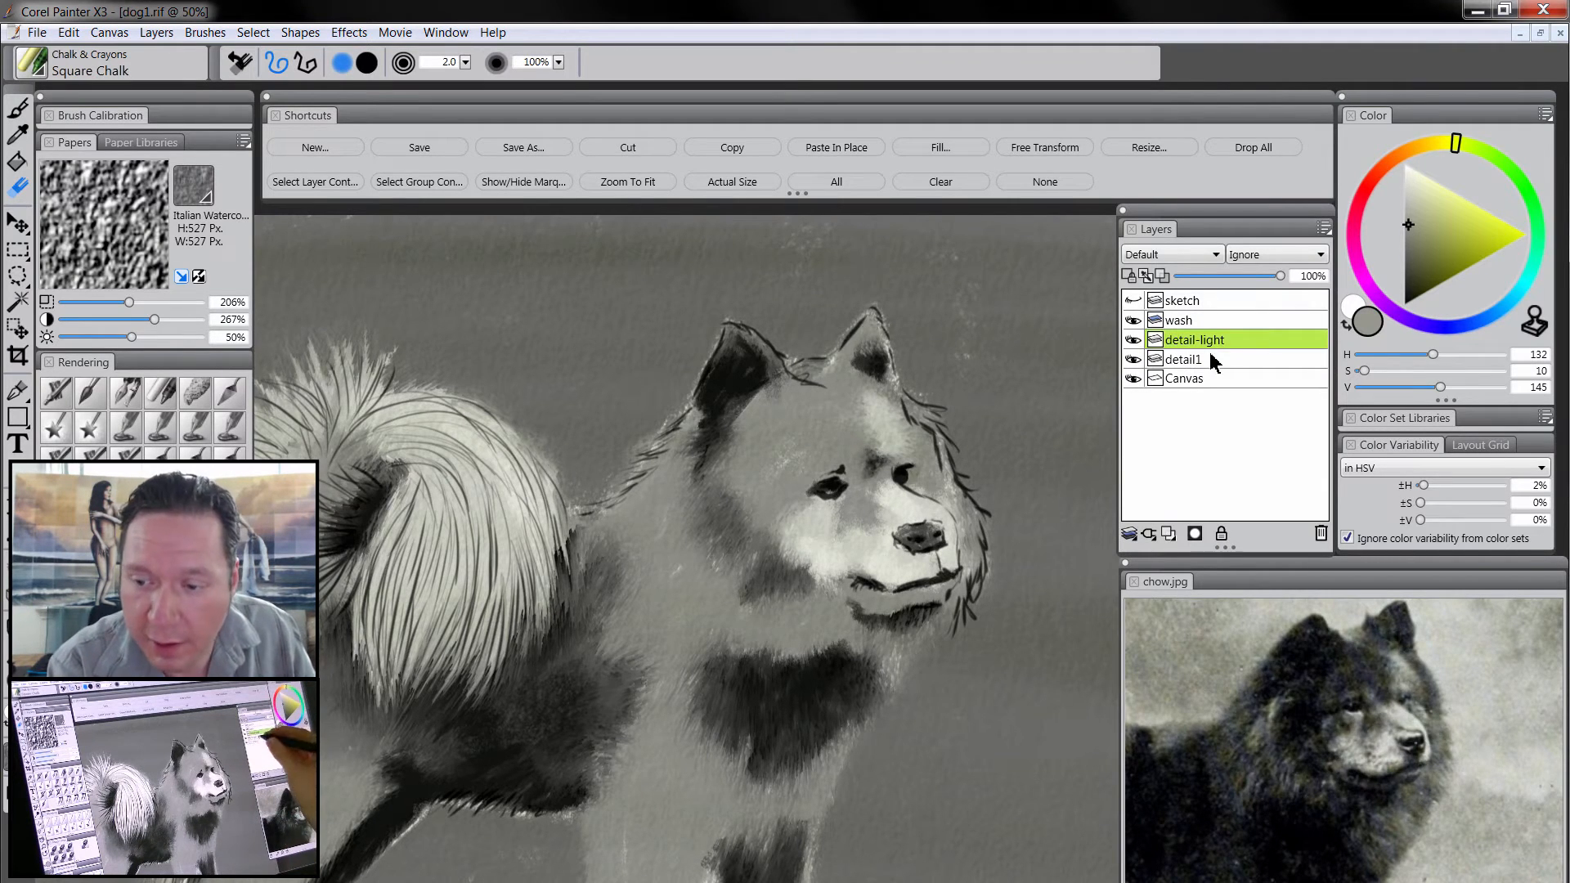
- Rename the detail1 layer as detail-dark
double_click(1195, 365)
text(detail)
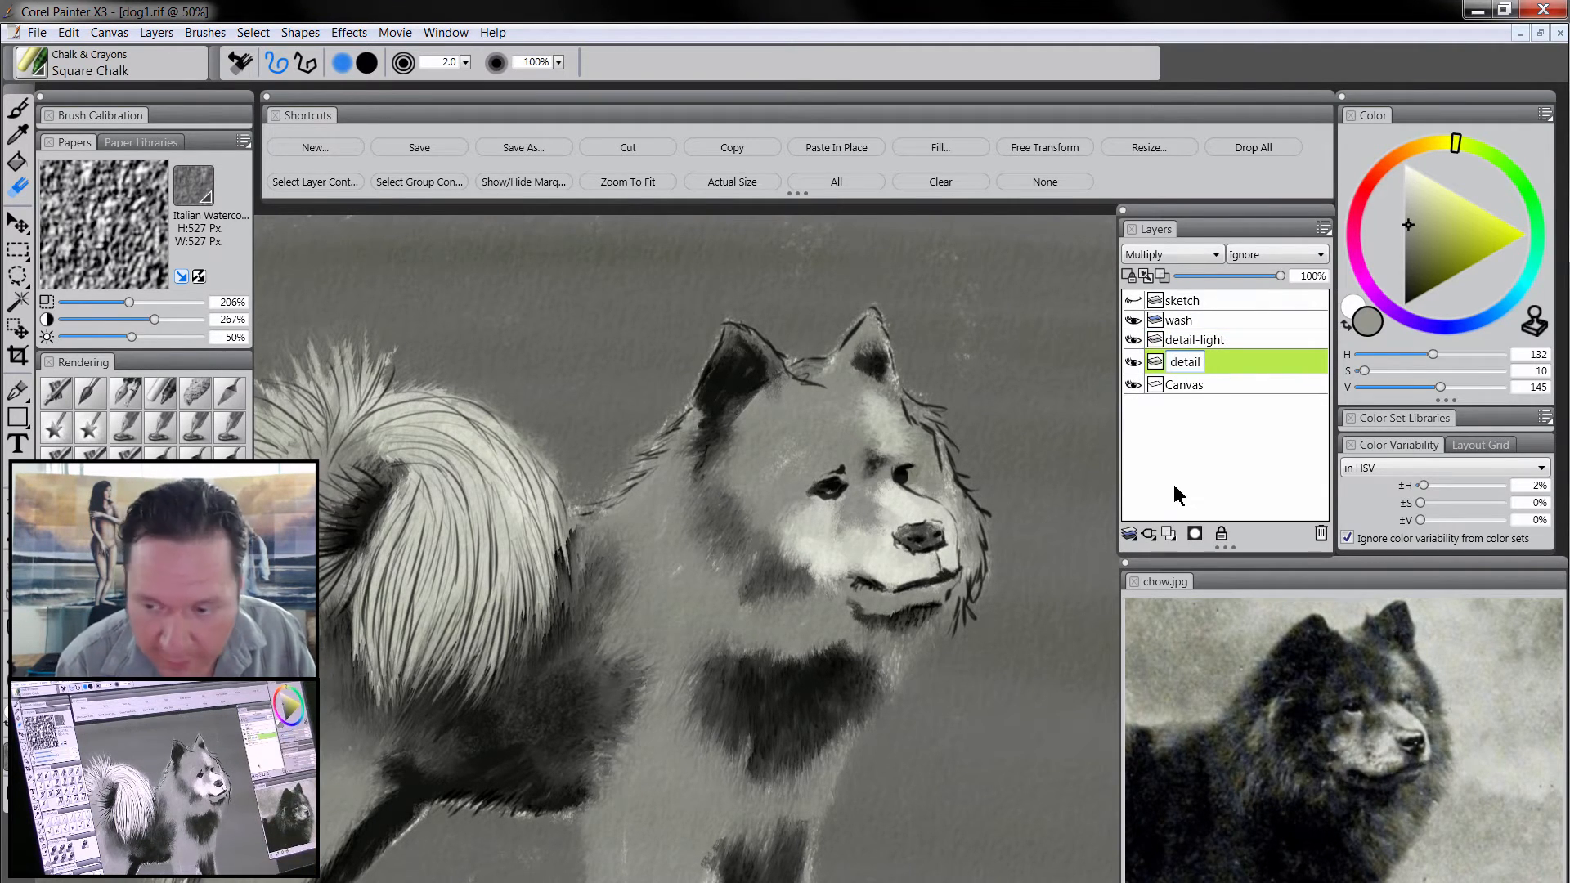
text(-dark)
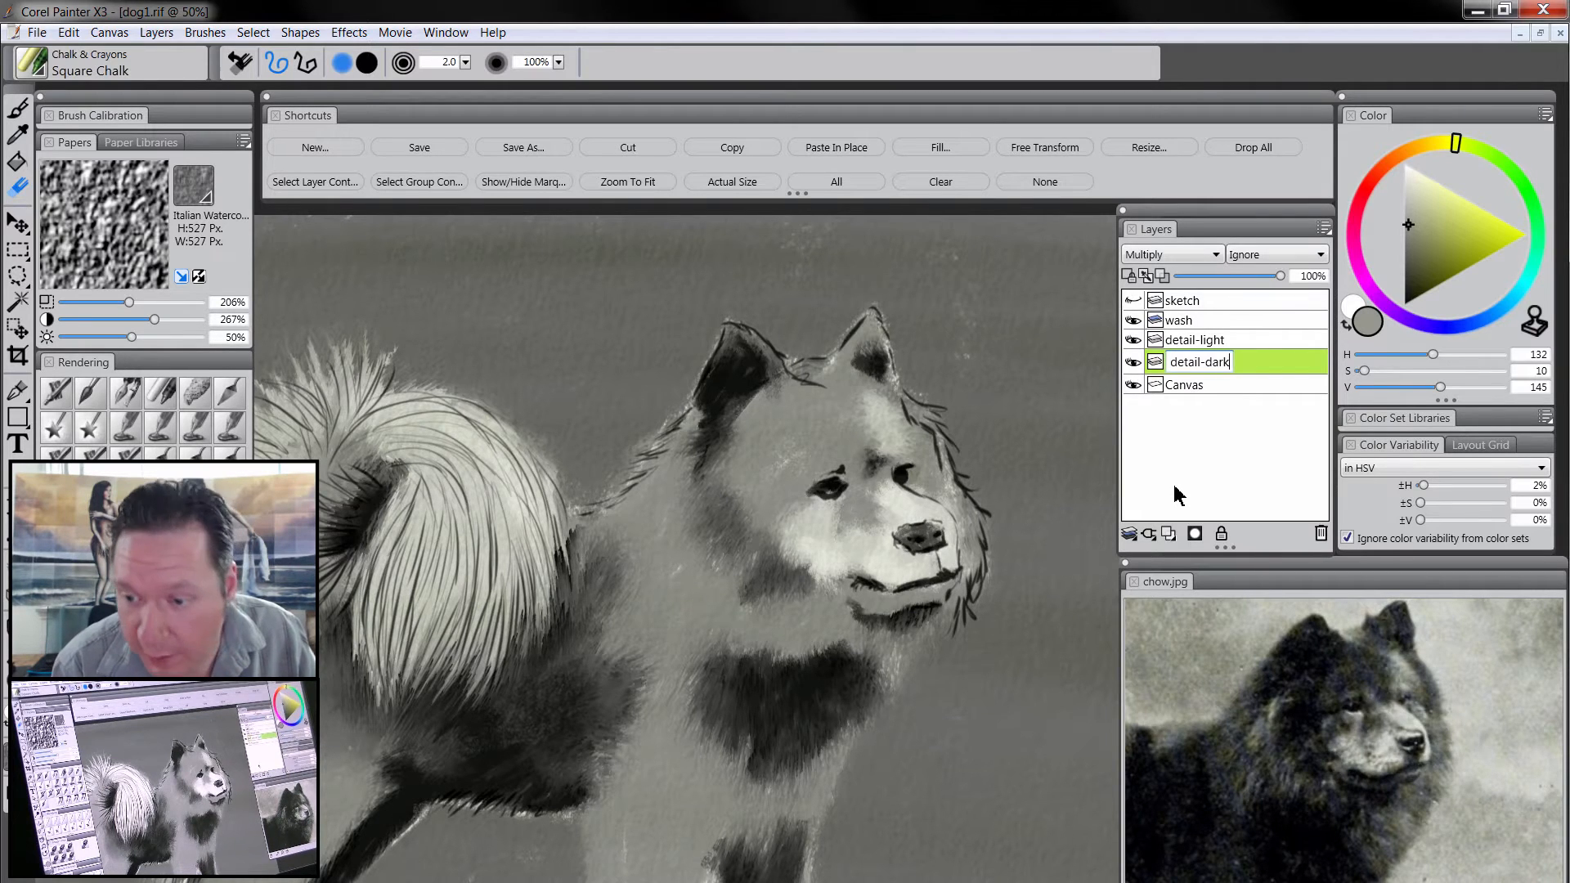
key(Return)
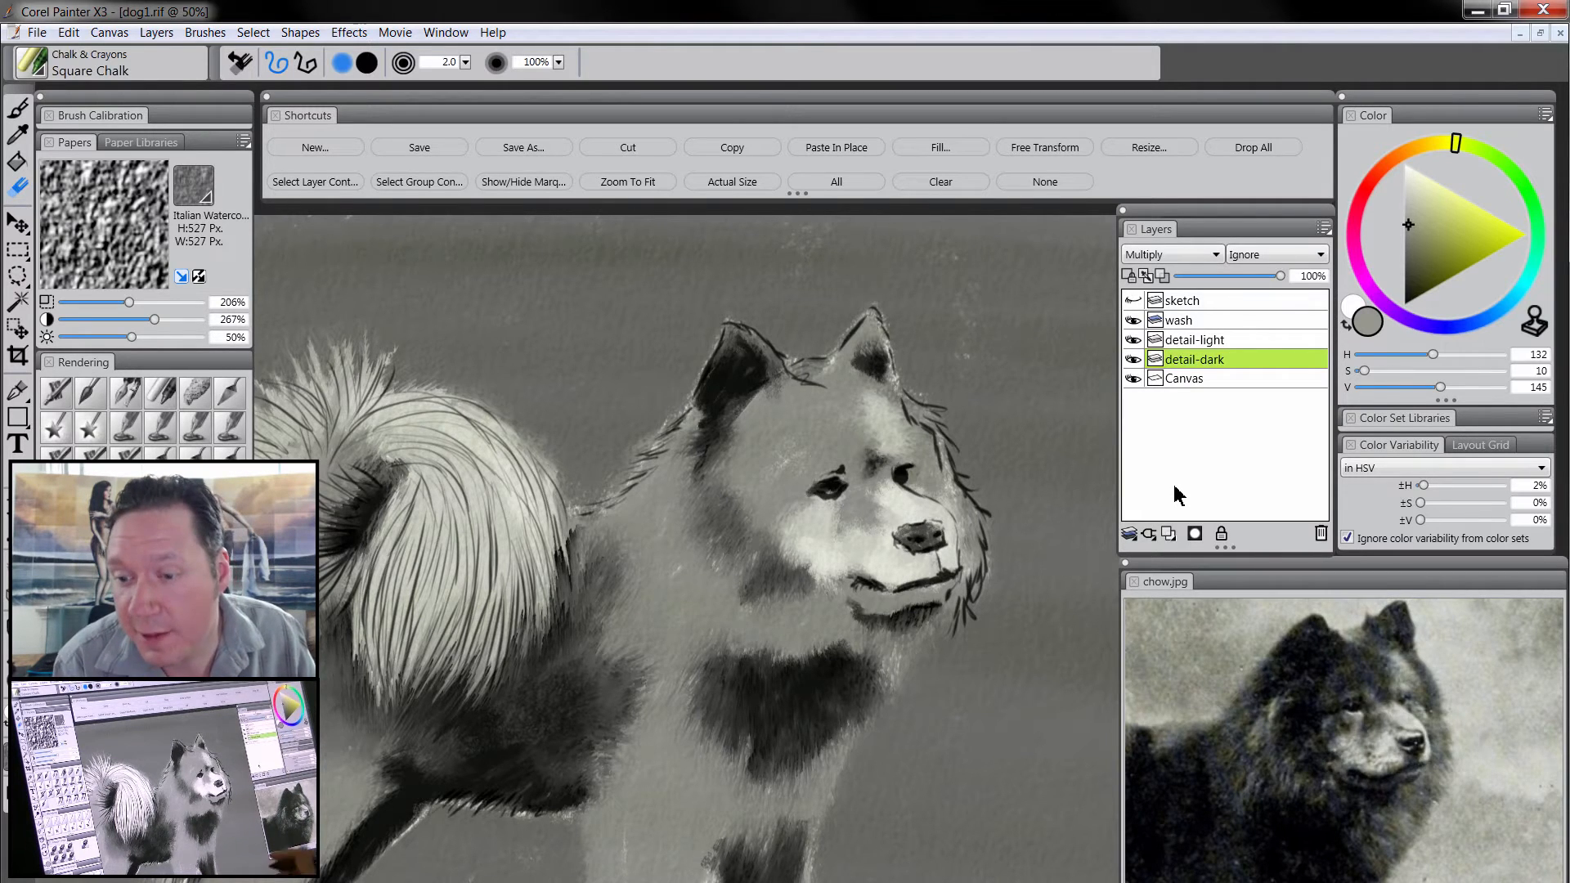
- On the detail-light layer, paint small near-white highlights in both eyes and on the nose with the Detail Oils Brush
click(1197, 339)
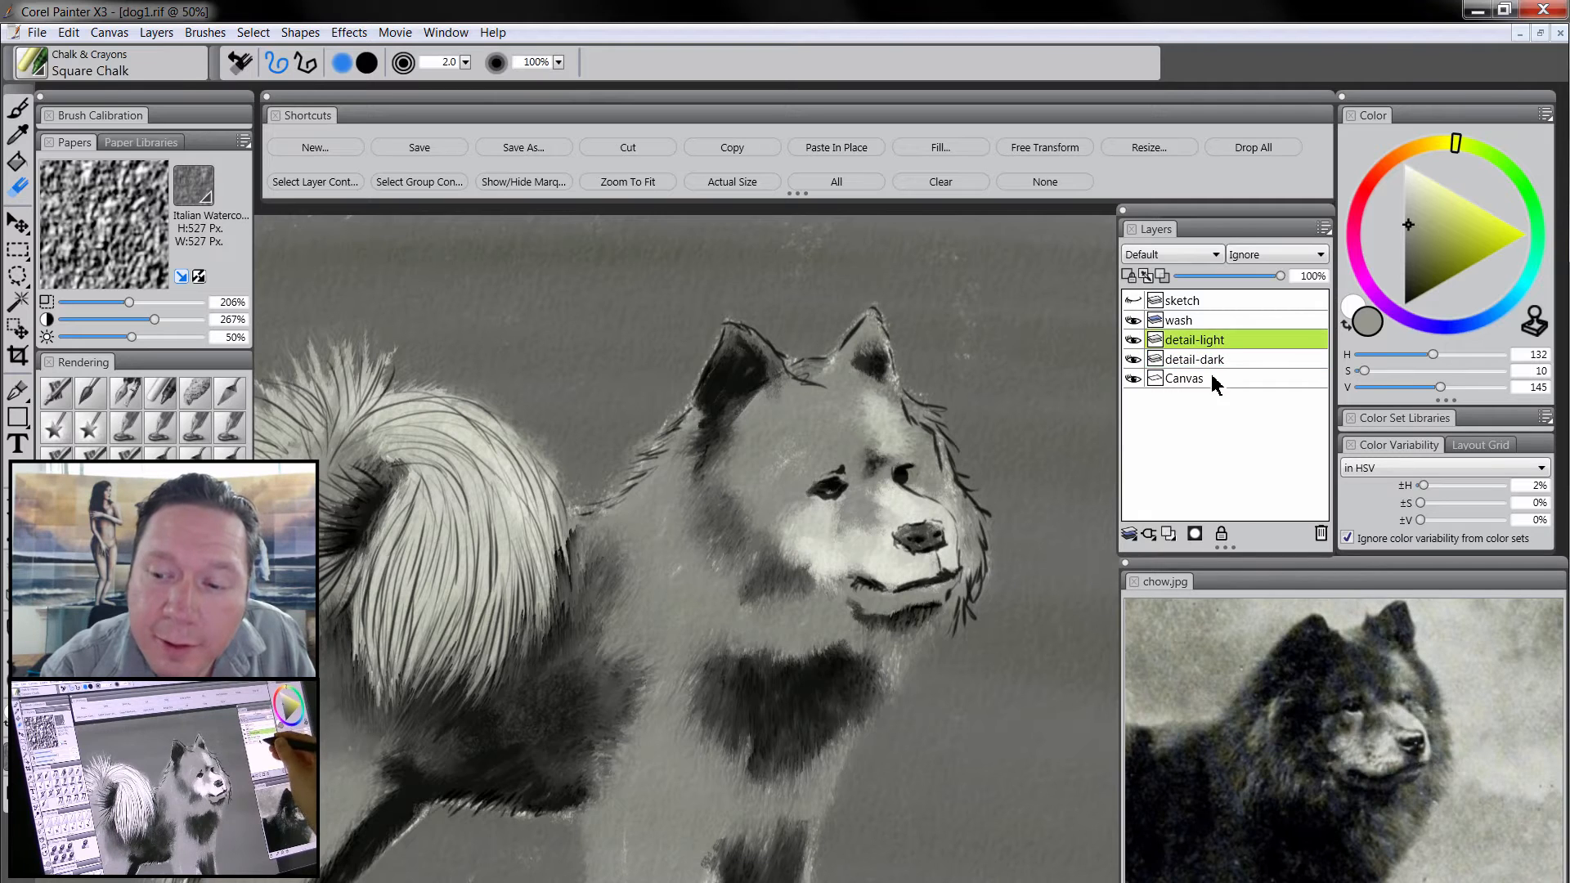
click(1398, 181)
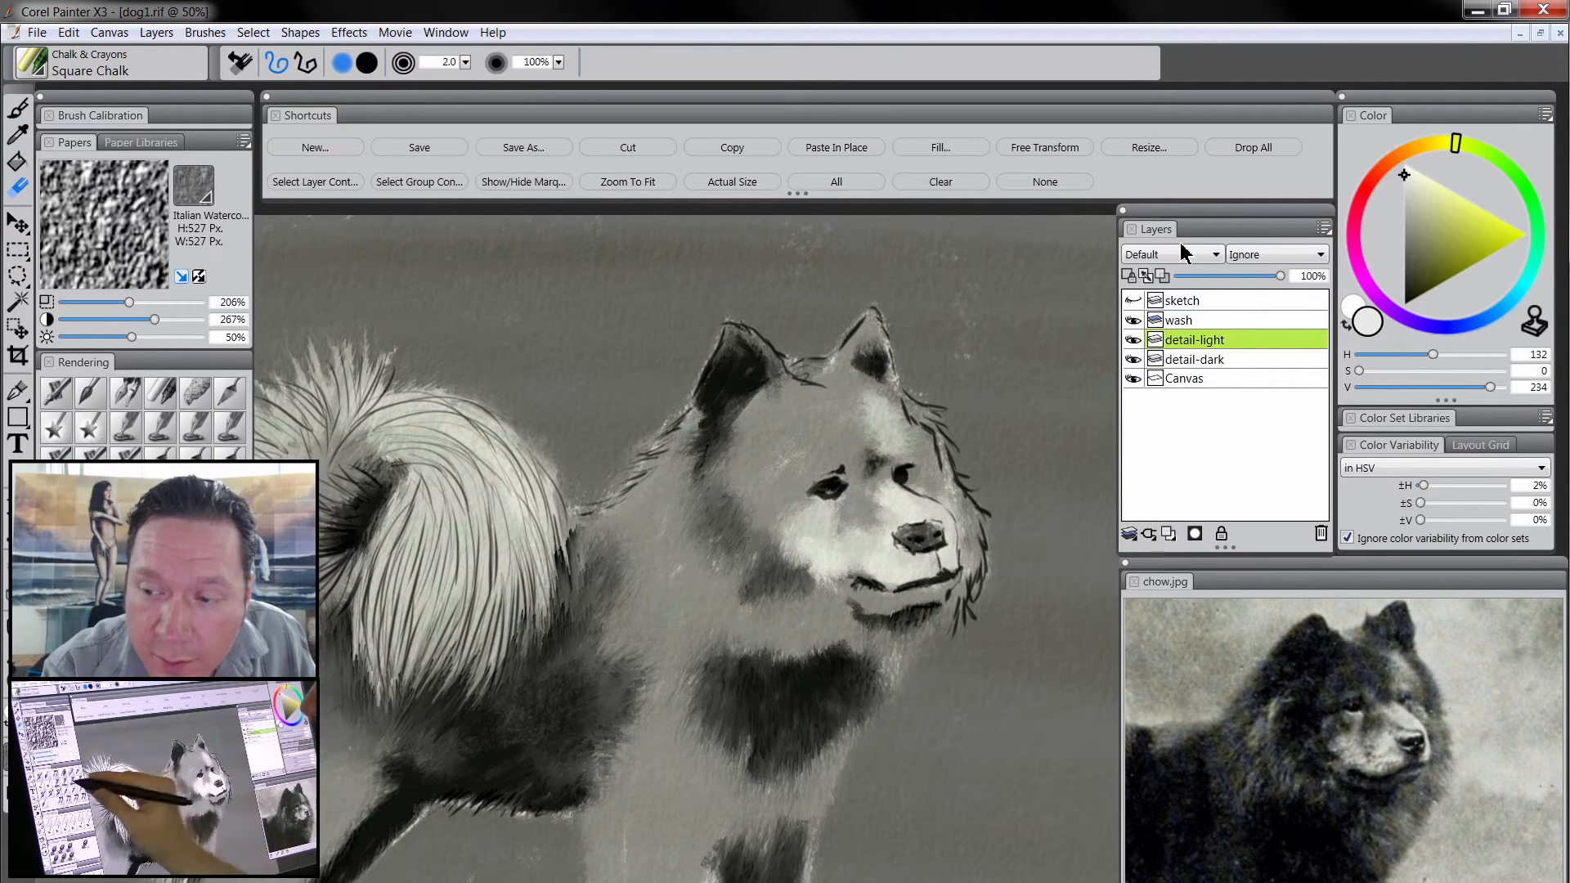
click(86, 399)
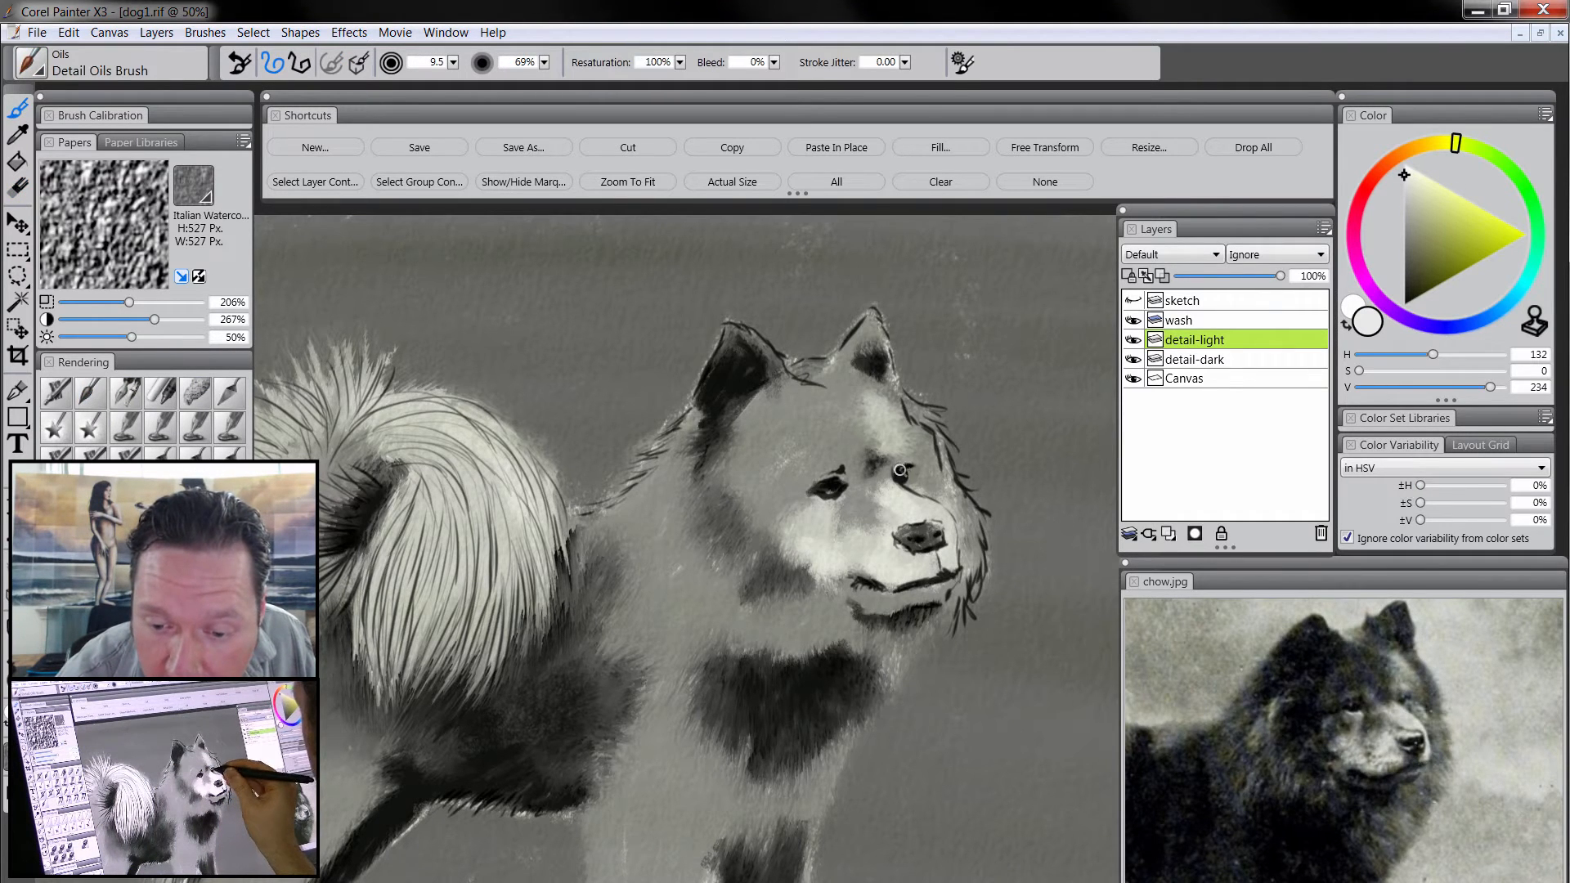
click(901, 470)
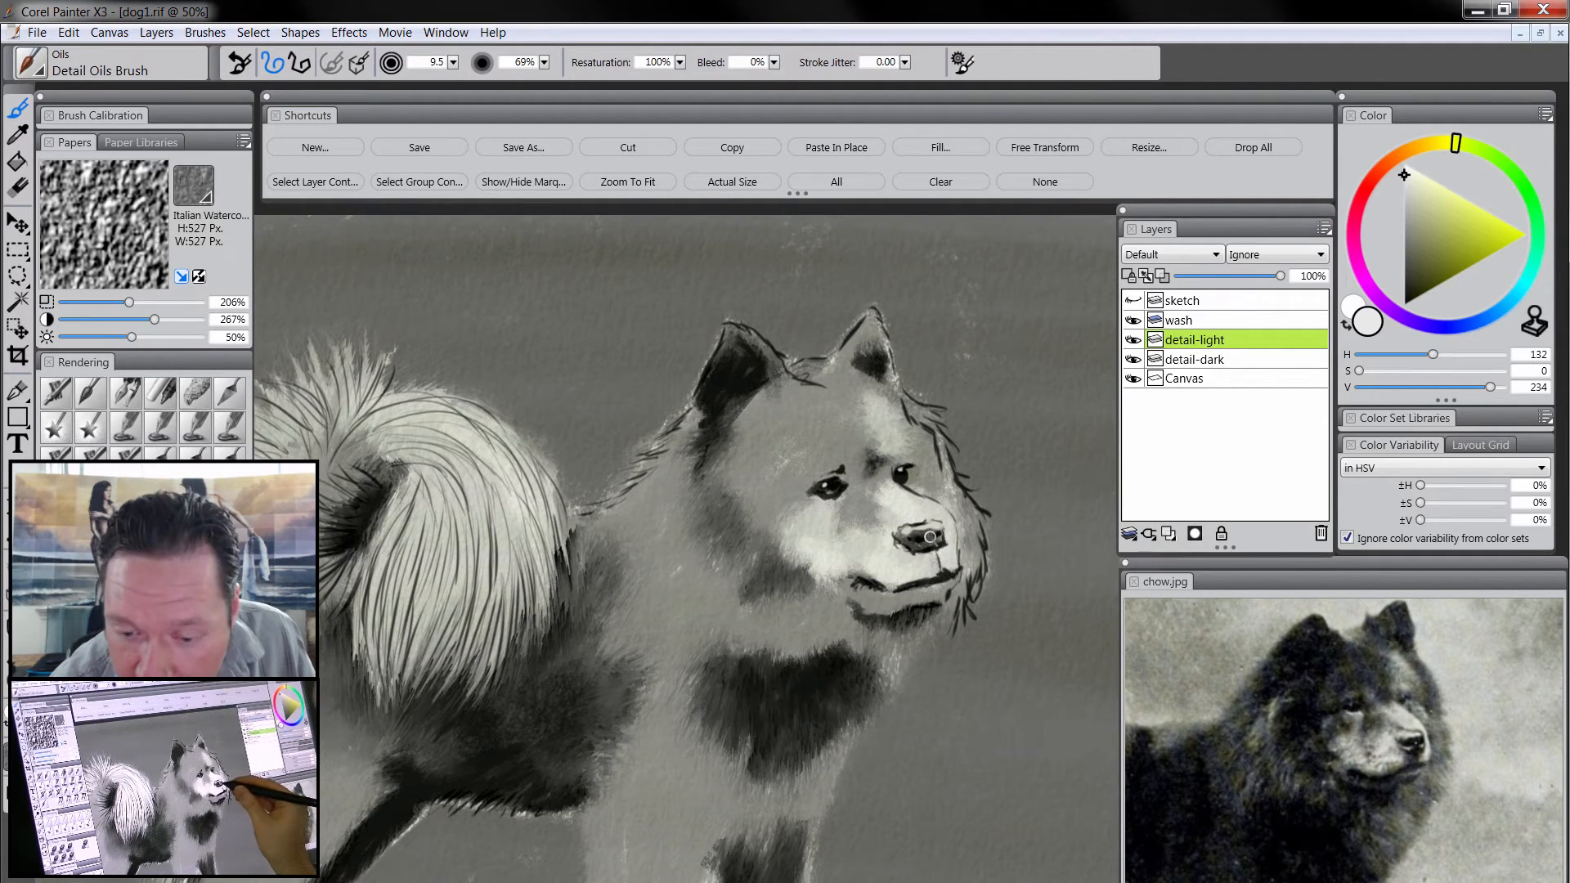
mouse_move(929, 536)
mouse_down()
mouse_move(918, 553)
mouse_move(942, 538)
mouse_up()
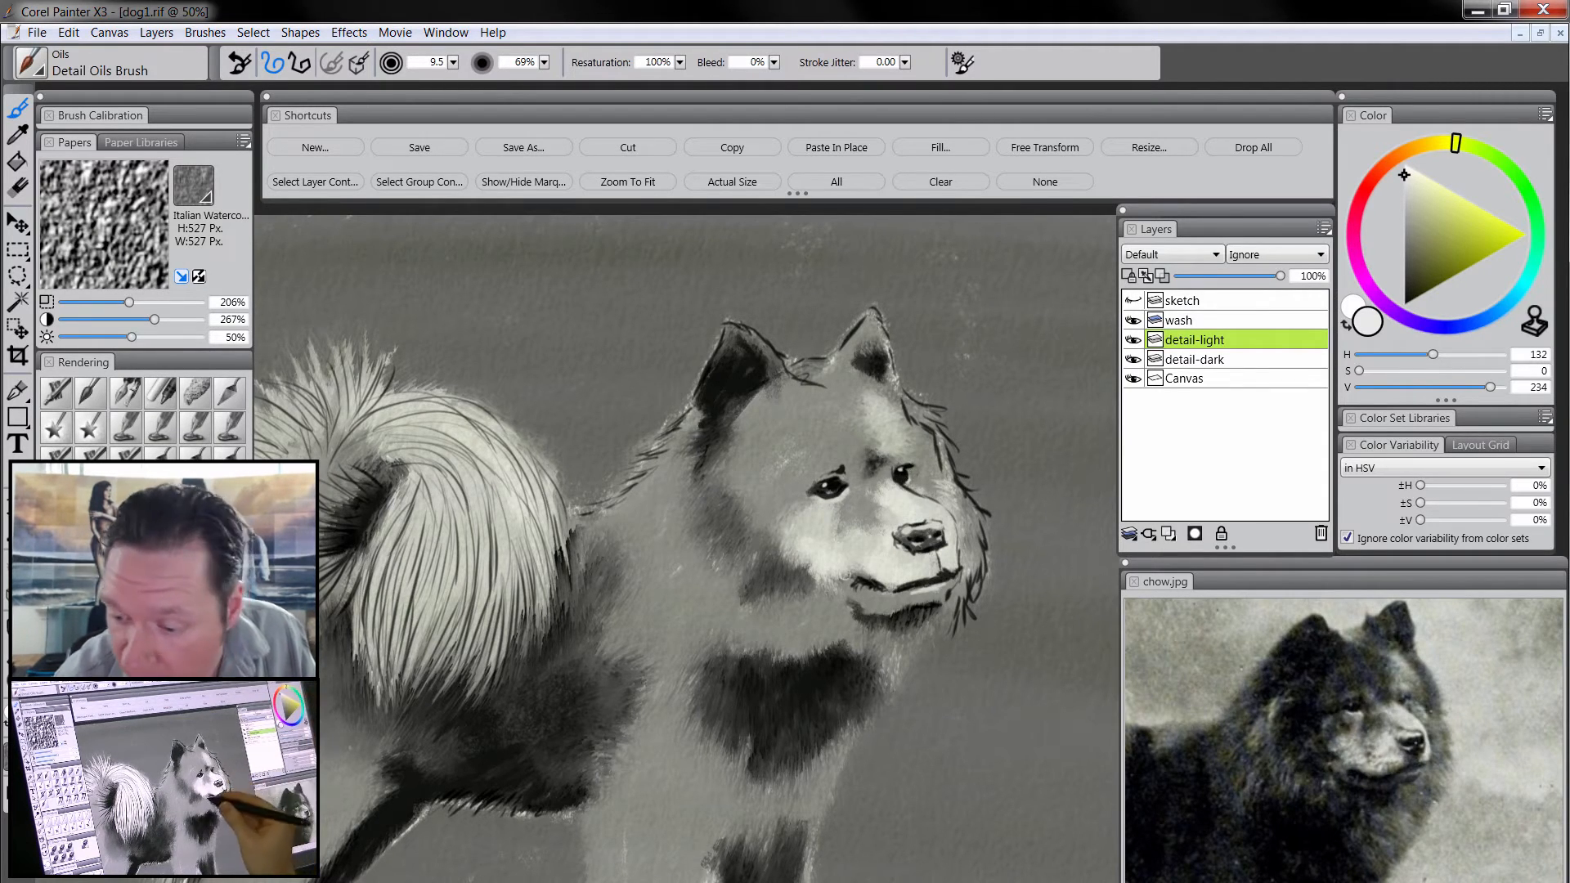
drag(724, 643, 818, 619)
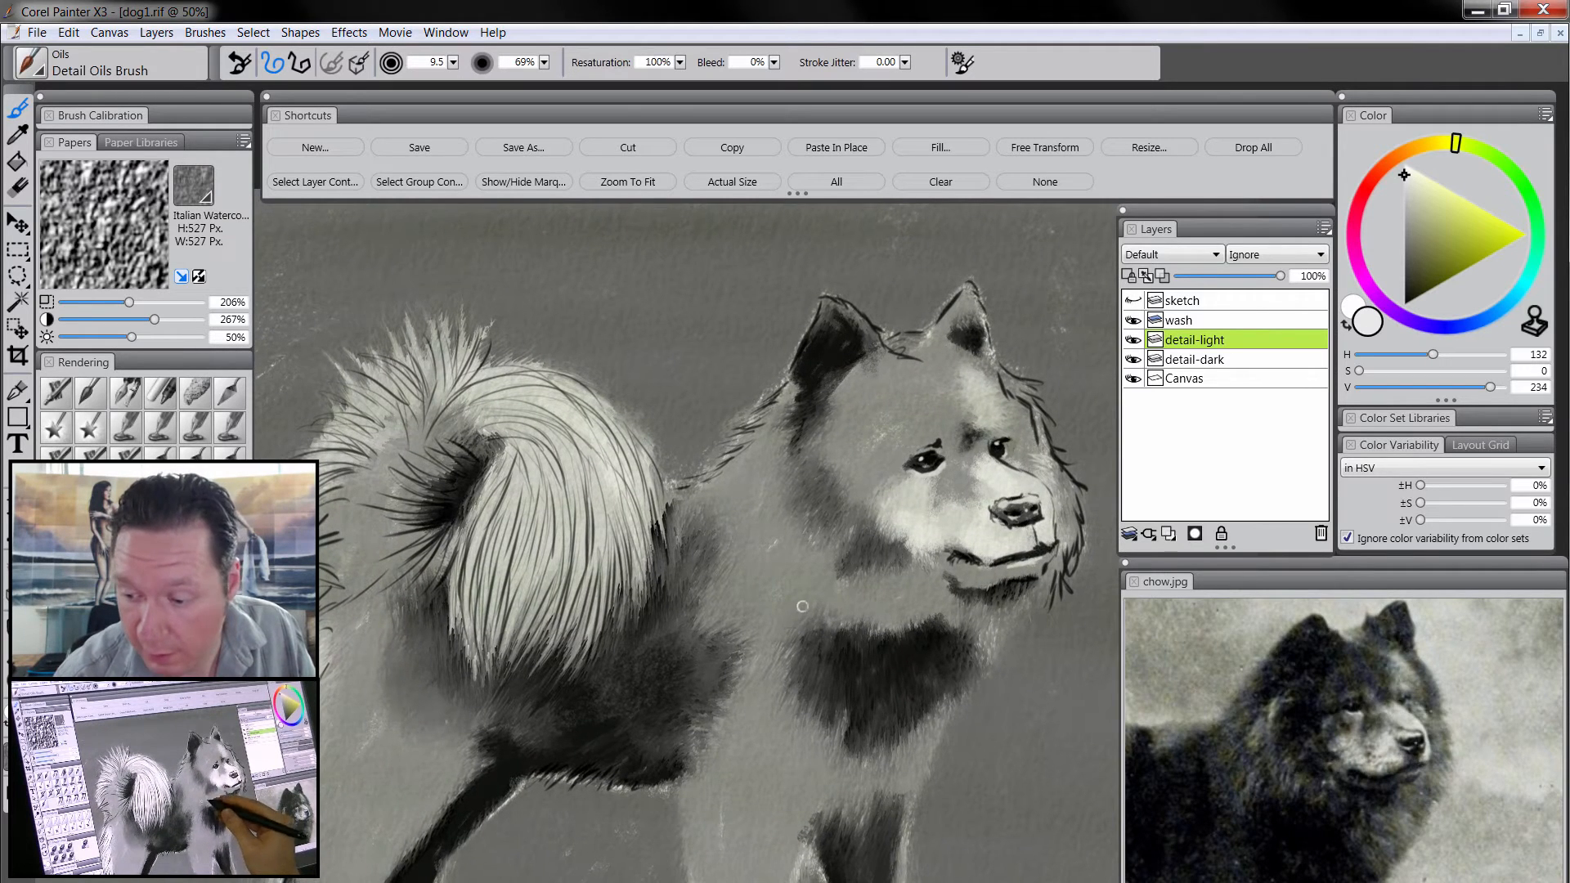
- Add light fur strokes to the dog's cheek and bring the whole dog into view in the chow.jpg reference photo
drag(879, 529, 895, 548)
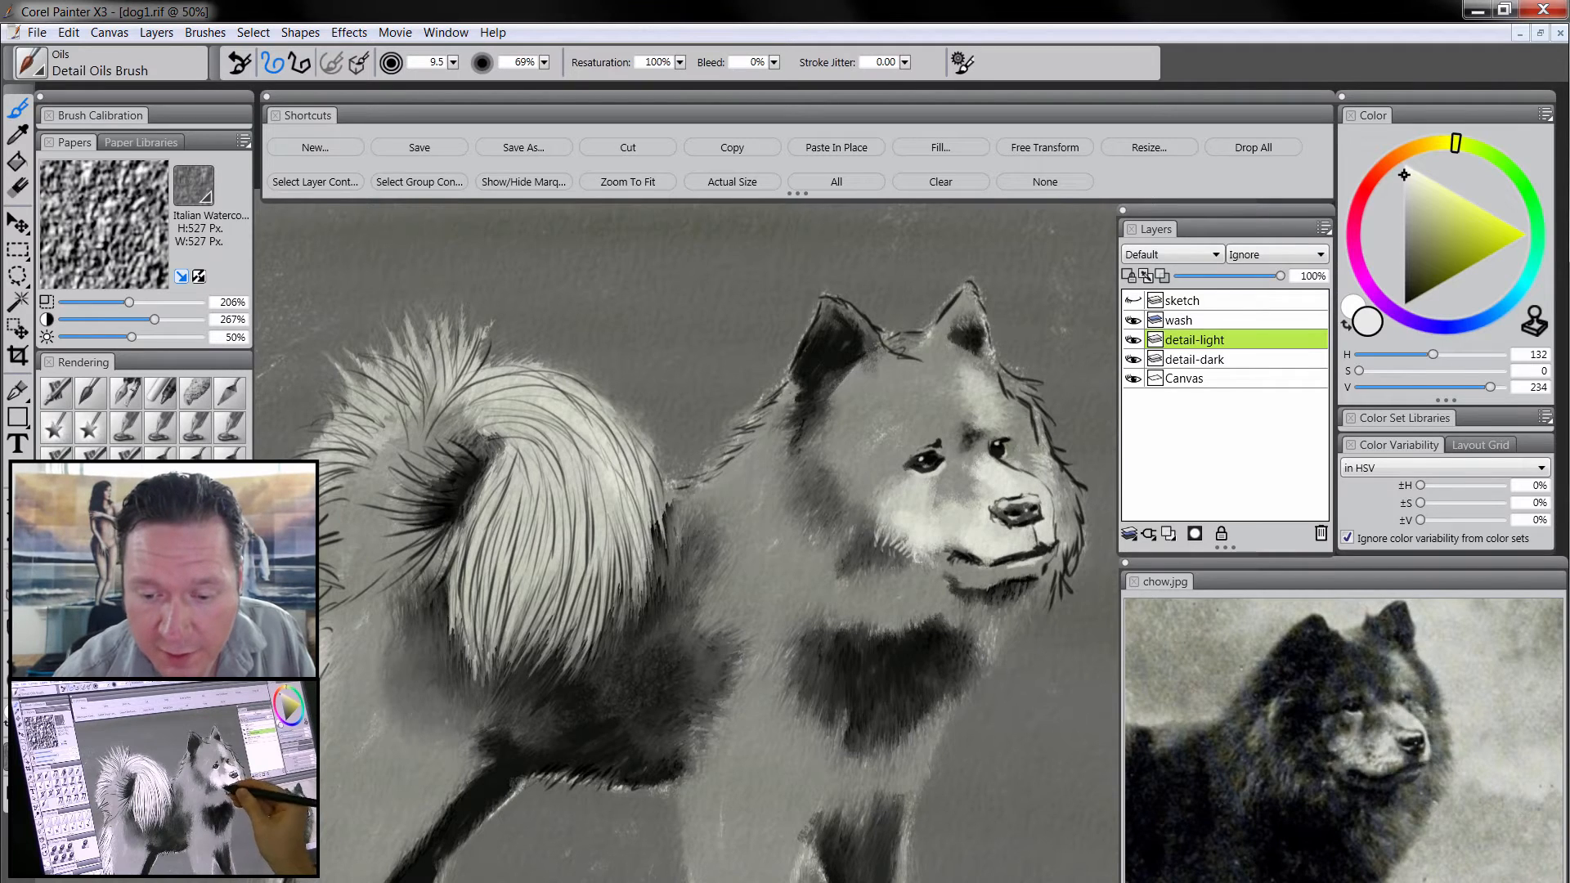
drag(736, 629, 873, 593)
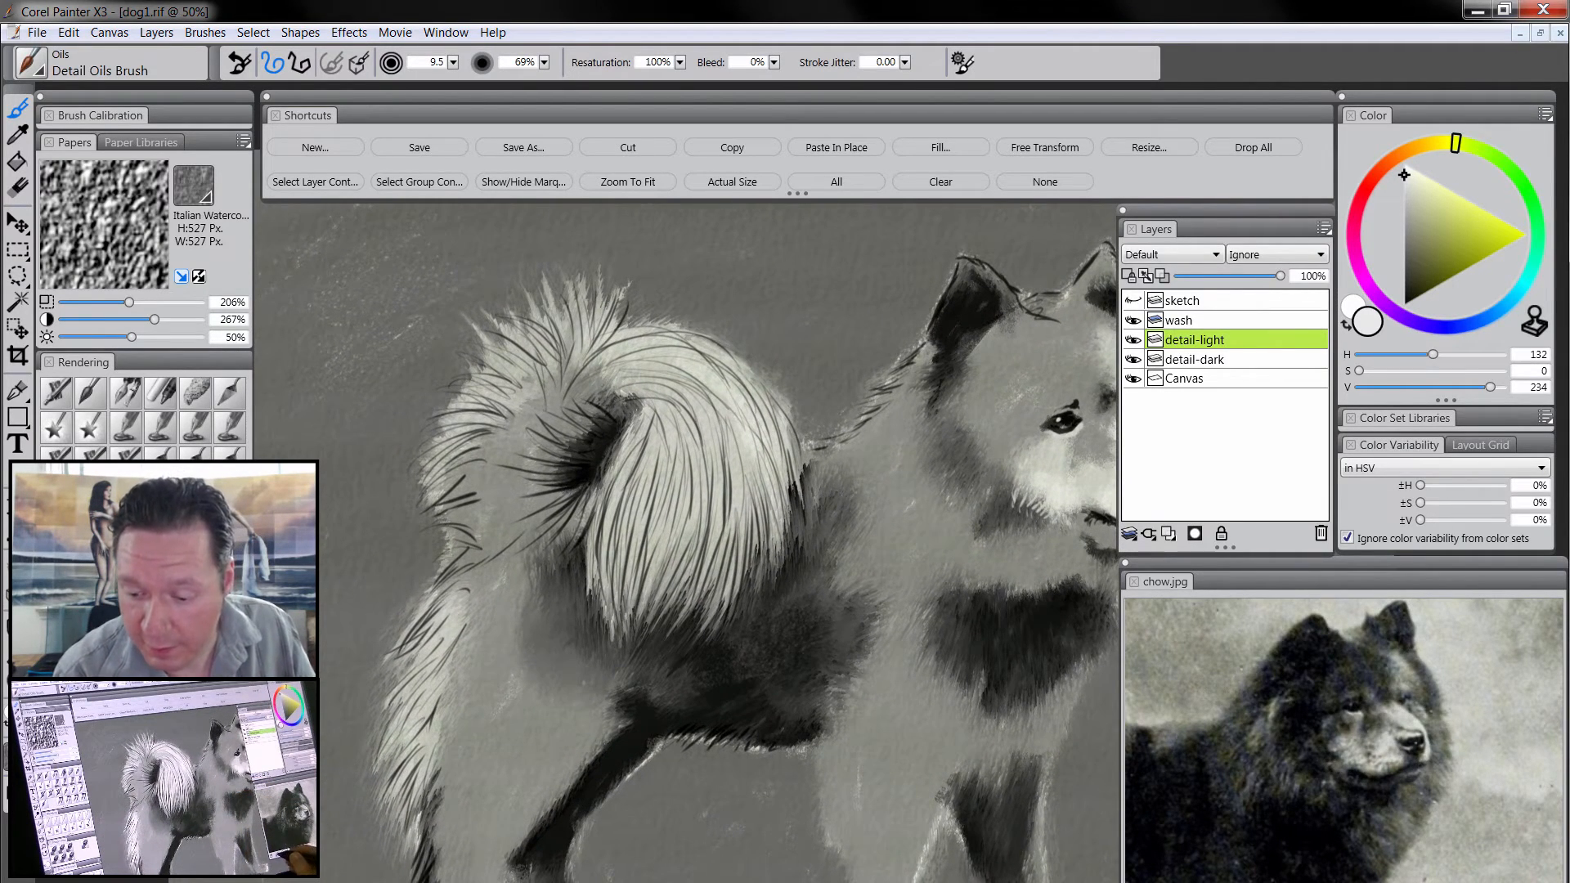
scroll(1273, 790, down, 2)
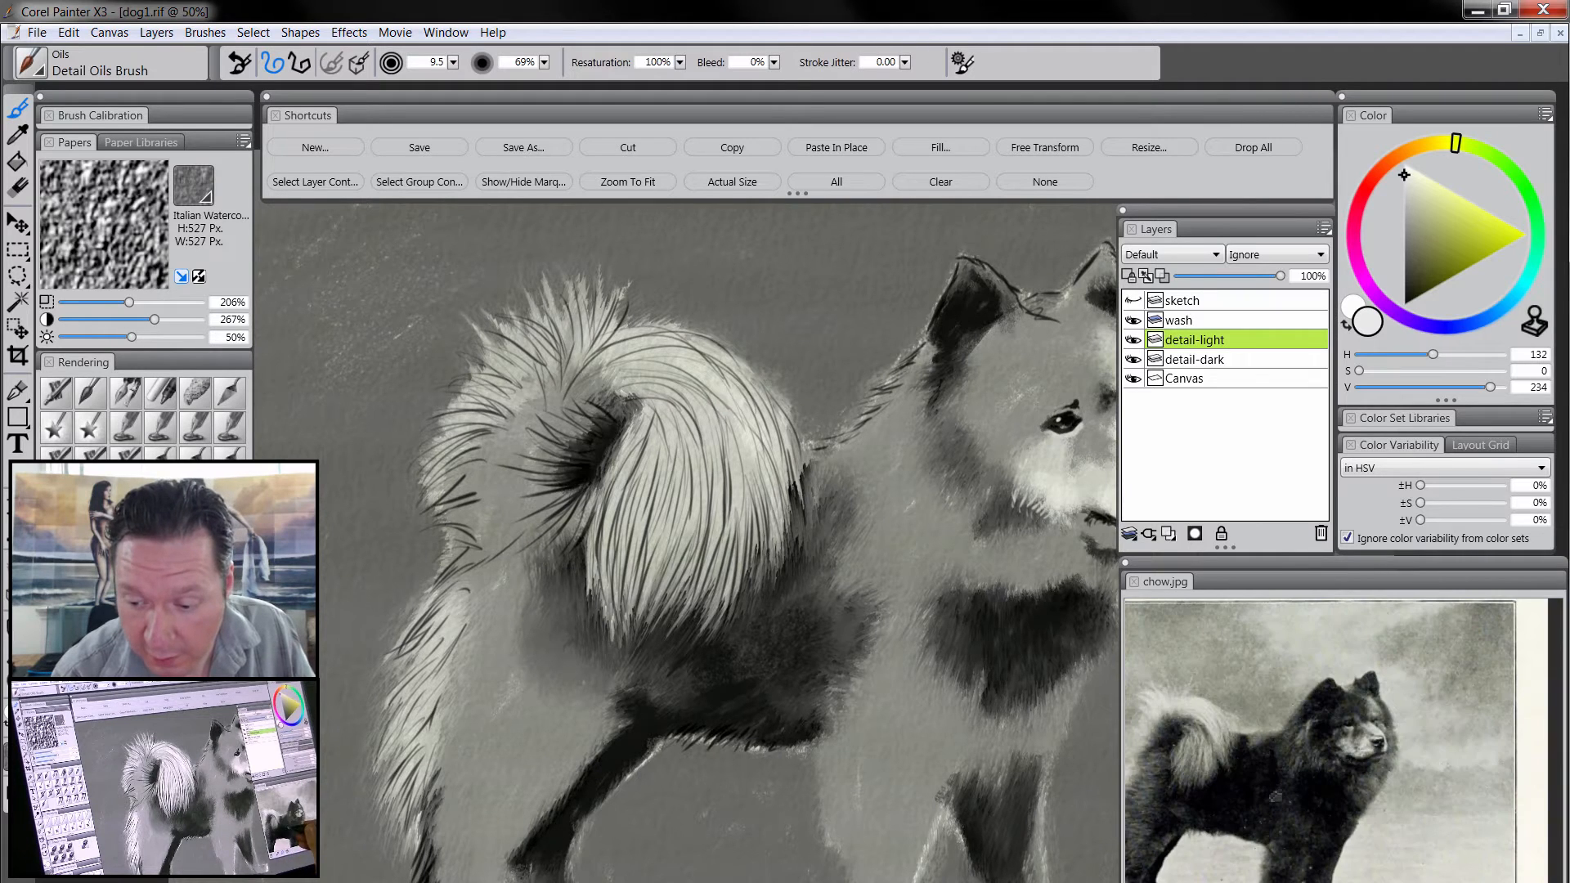
drag(1256, 852, 1334, 780)
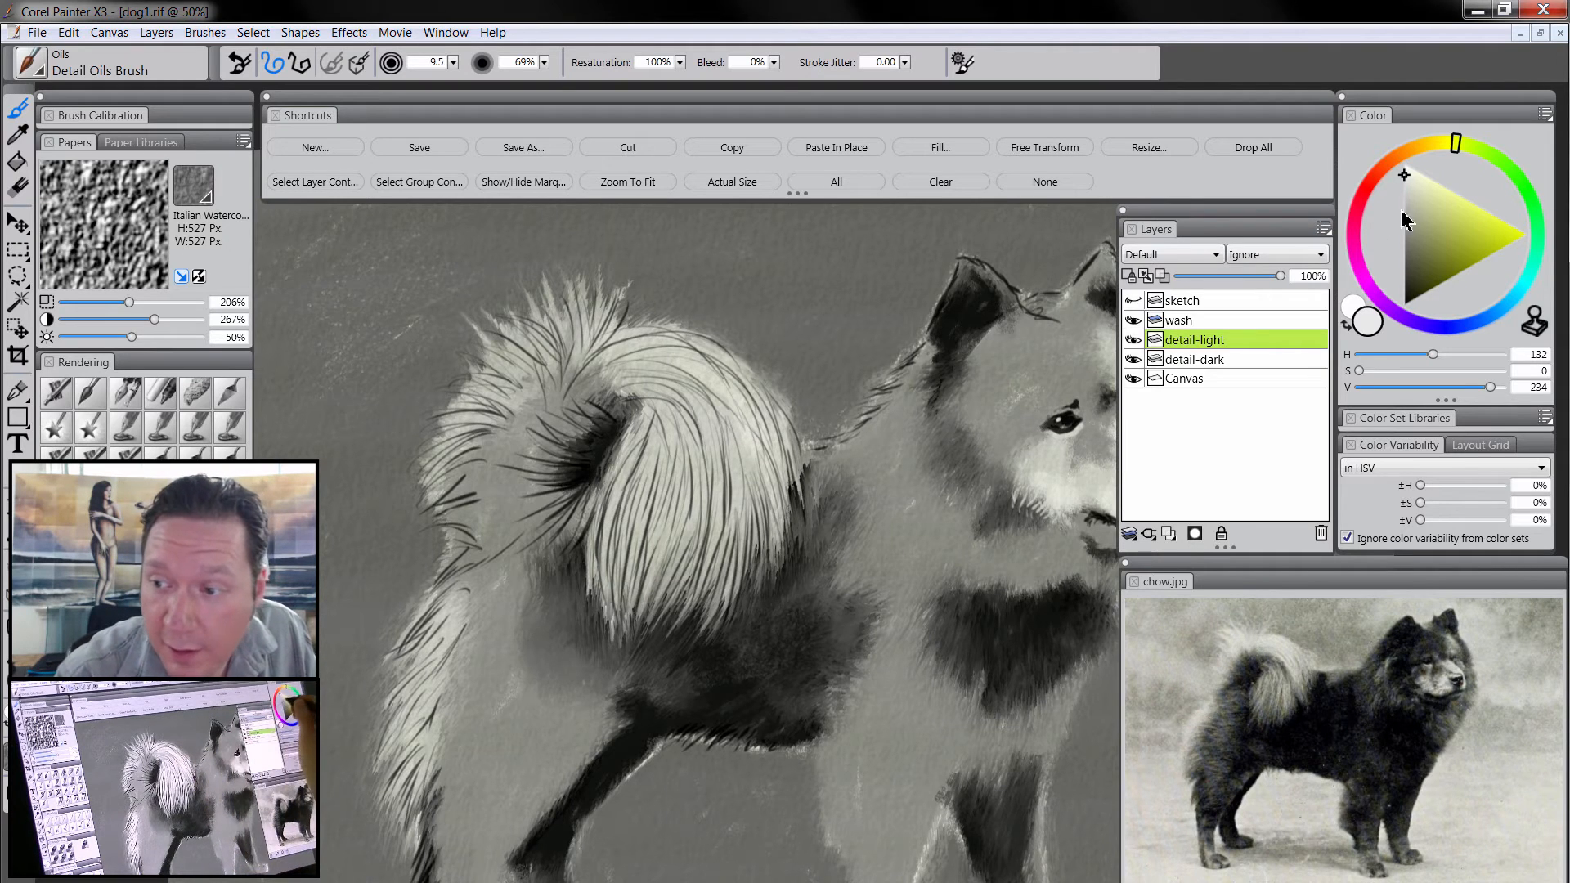
- Set the paint colour to pure white, value 255, and brush fine highlight hairs over the top curve of the tail
click(1398, 168)
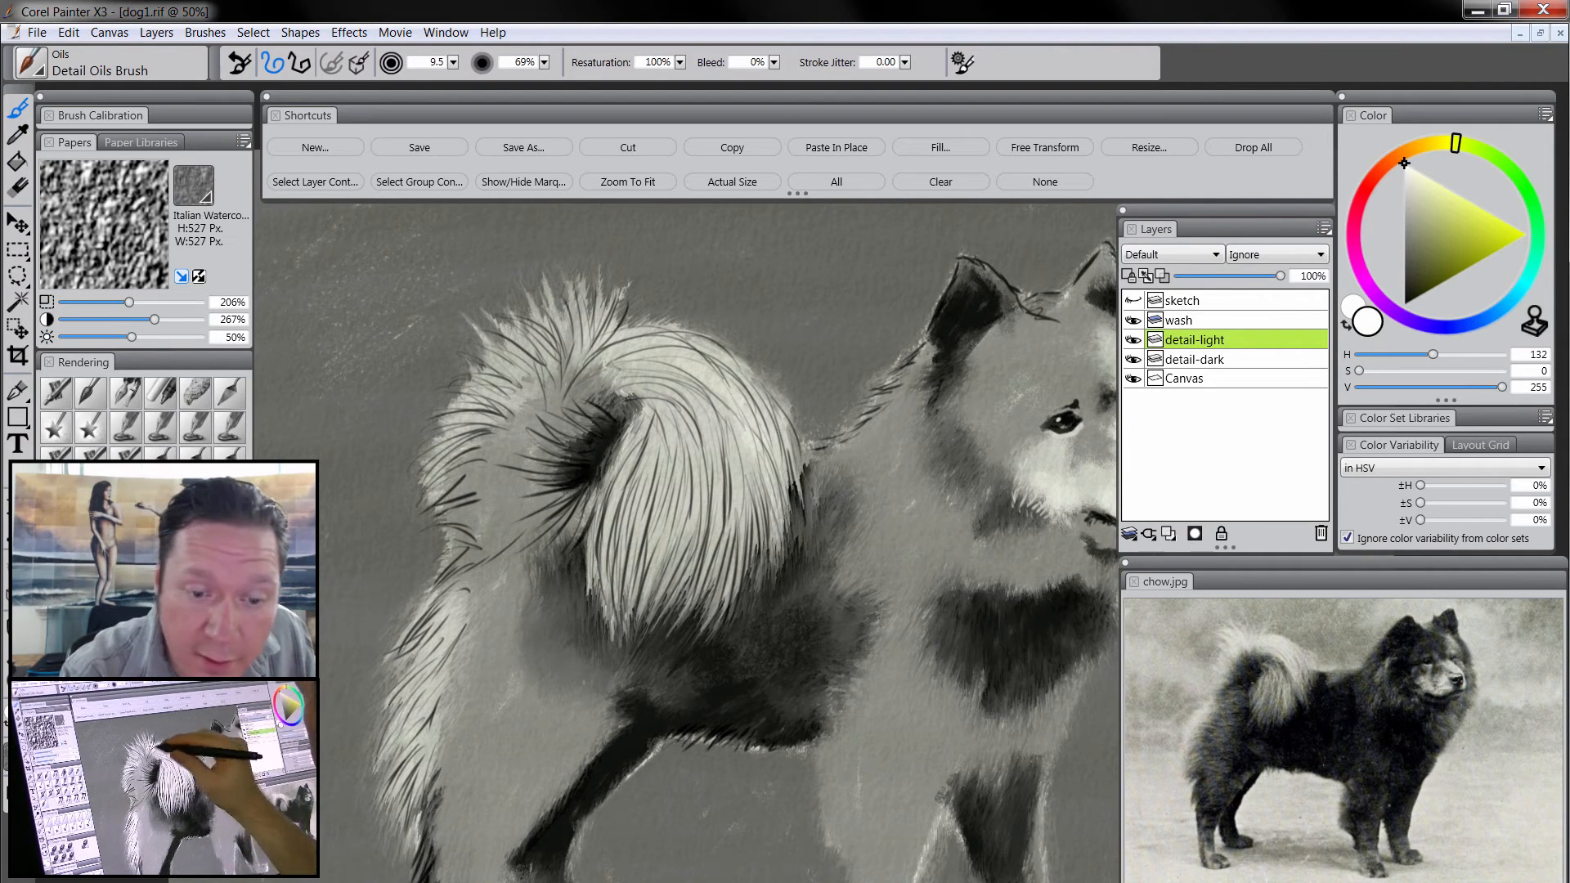
drag(604, 352, 690, 291)
mouse_move(604, 352)
mouse_down()
mouse_move(619, 333)
mouse_move(723, 330)
mouse_up()
drag(642, 321, 743, 344)
mouse_move(657, 345)
mouse_down()
mouse_move(765, 382)
mouse_move(776, 370)
mouse_move(772, 399)
mouse_up()
drag(756, 394, 778, 442)
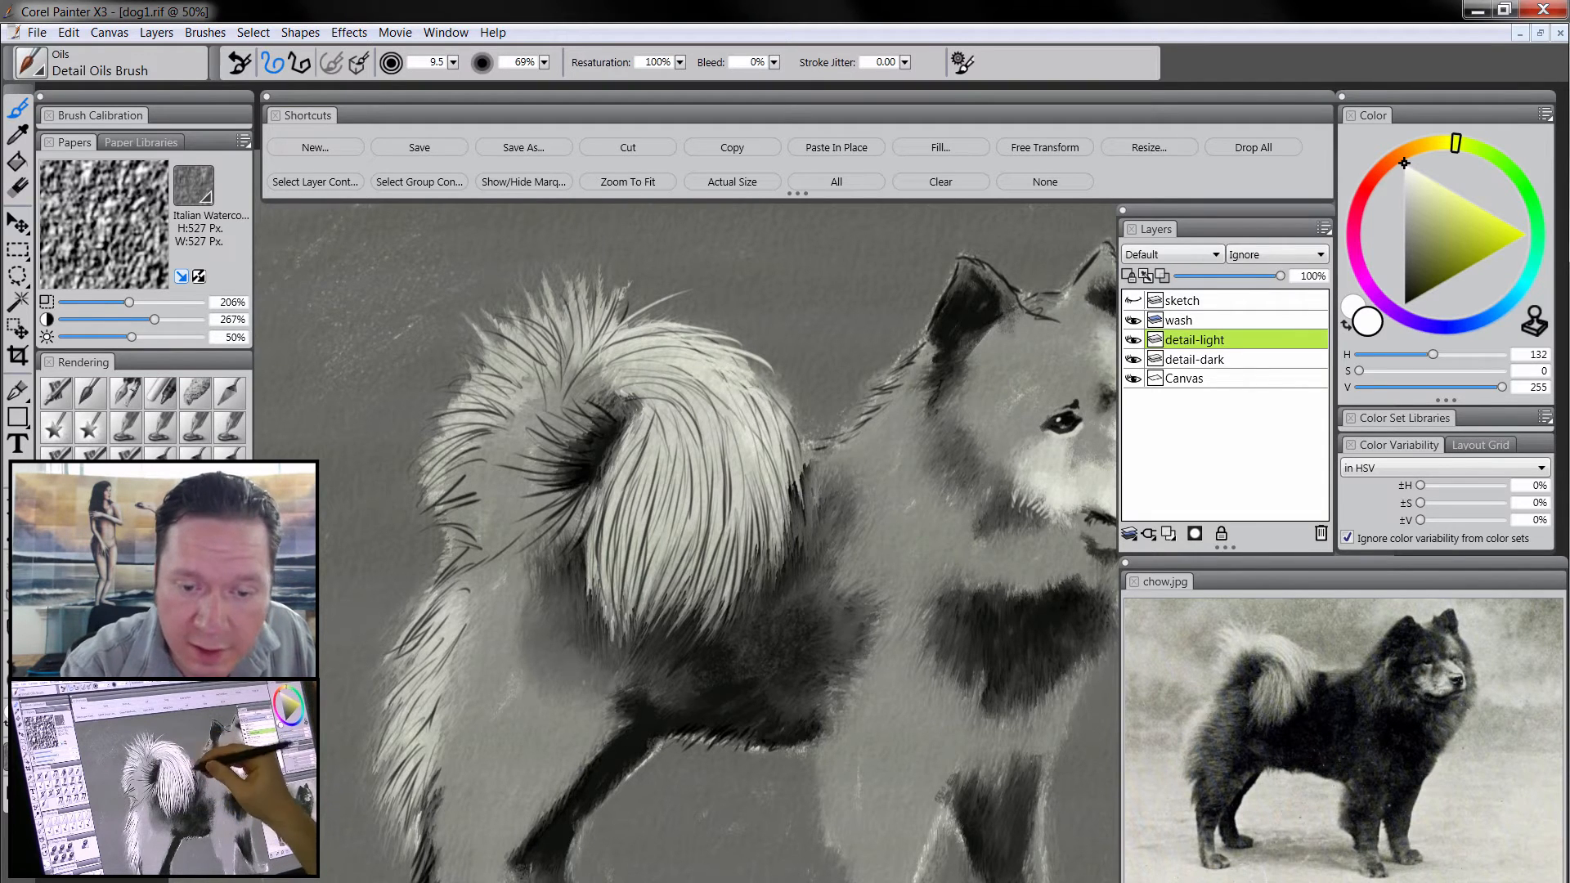
- Undo the latest tail strokes and brush white hairs along the inner curl and upper front of the tail
key(ctrl+z)
key(ctrl+z)
key(ctrl+z)
key(ctrl+z)
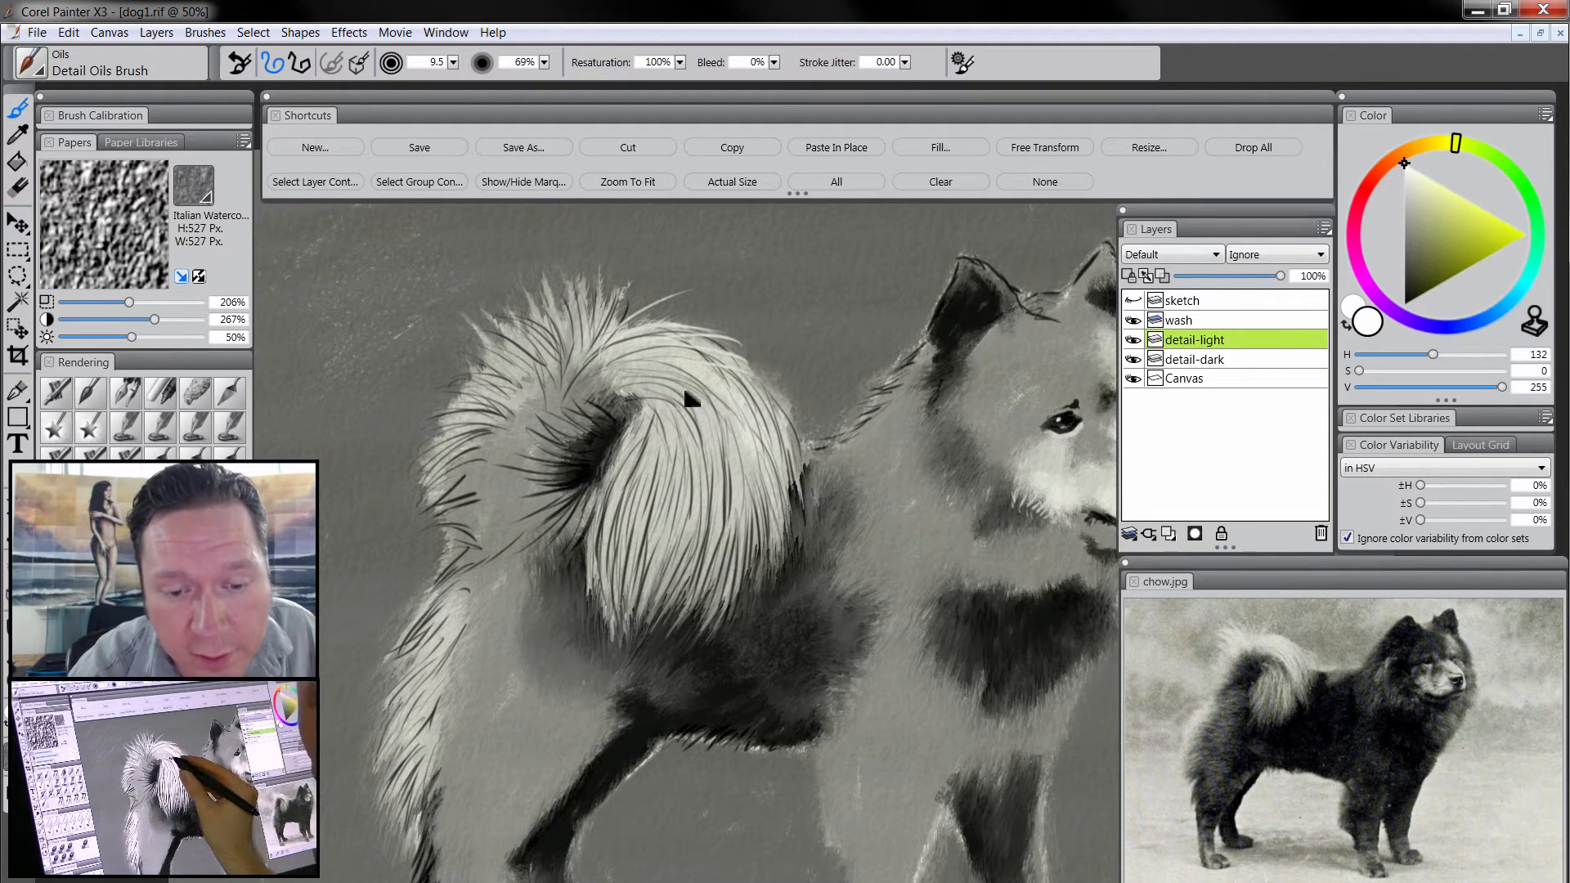
mouse_move(620, 350)
mouse_down()
mouse_move(763, 389)
mouse_move(757, 401)
mouse_up()
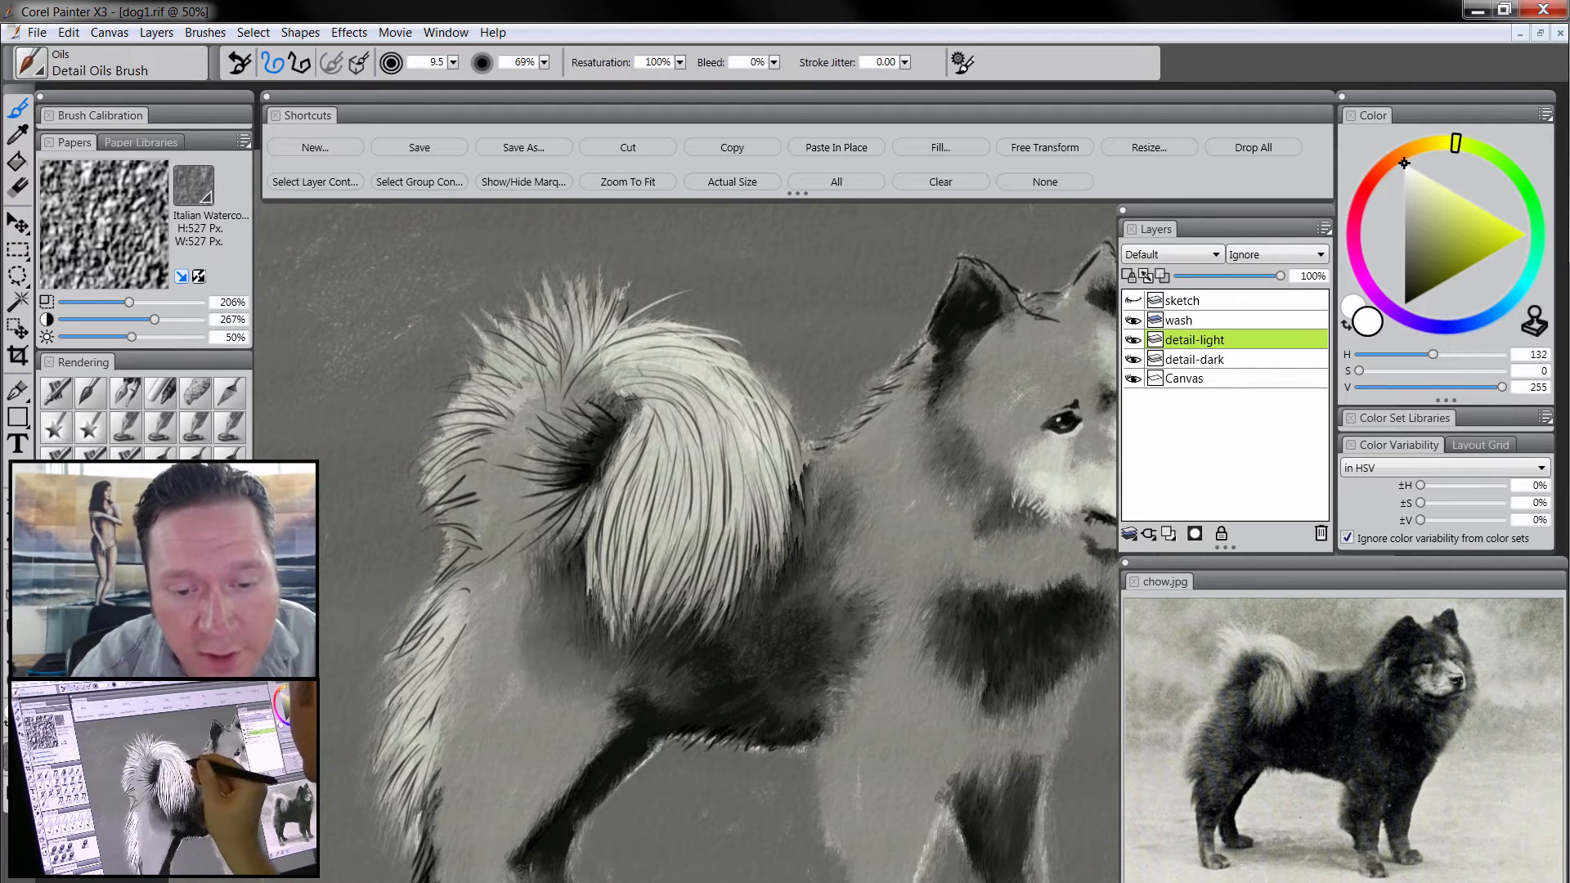
drag(631, 373, 714, 402)
drag(638, 388, 710, 411)
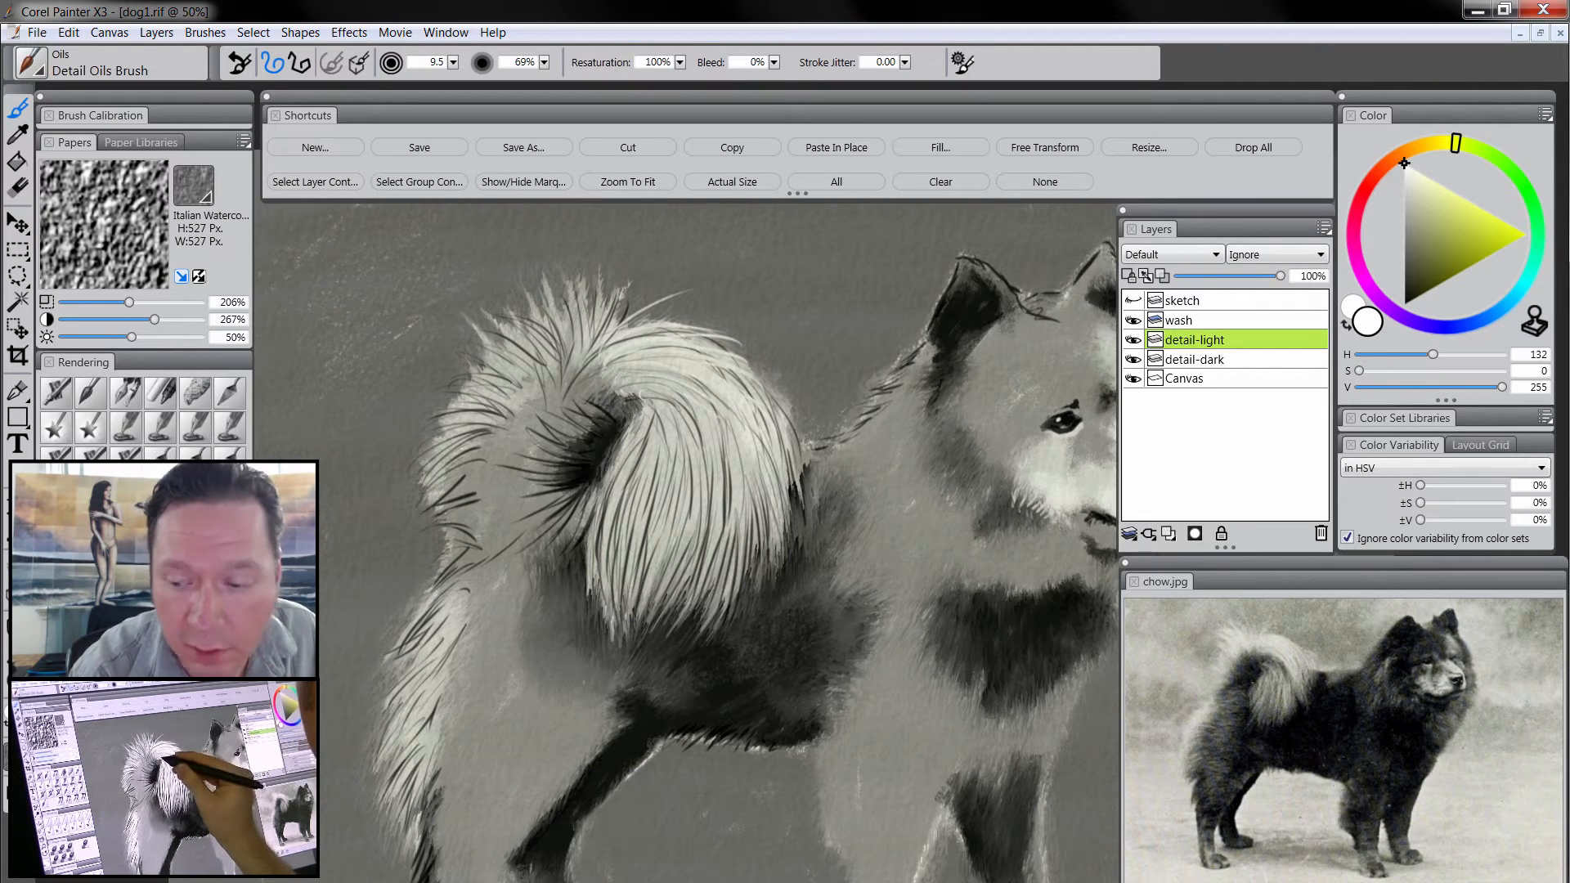
mouse_move(625, 346)
mouse_down()
mouse_move(572, 407)
mouse_move(575, 303)
mouse_up()
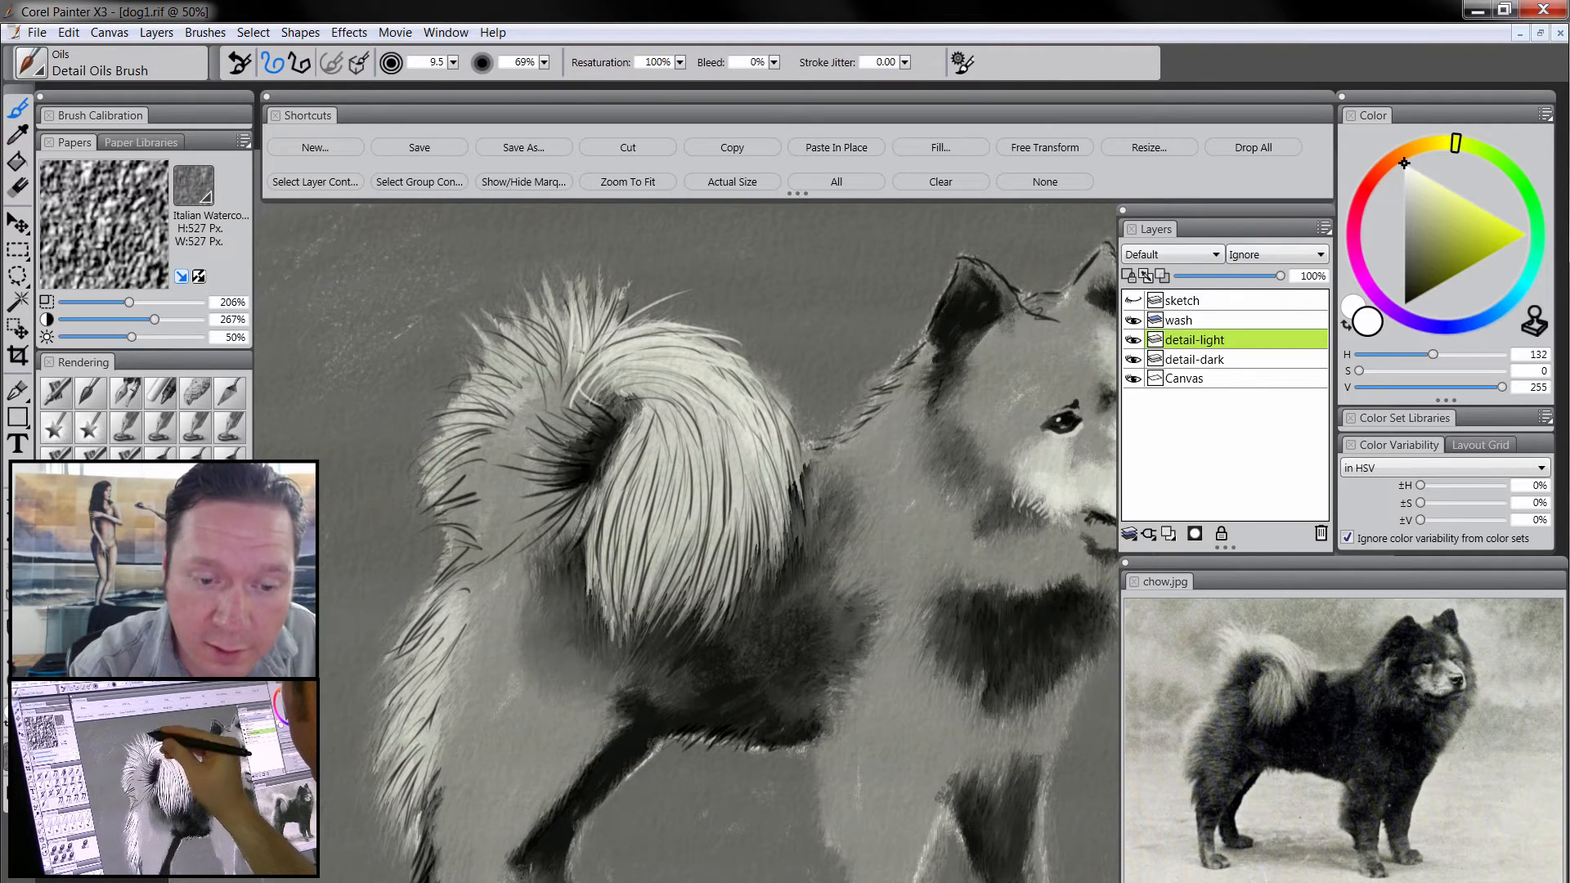
- Flick white hairs outward from the top tuft and upper rear edge of the tail
drag(578, 357, 589, 290)
mouse_move(592, 343)
mouse_down()
mouse_move(605, 272)
mouse_move(619, 283)
mouse_up()
drag(562, 350, 527, 302)
mouse_move(556, 343)
mouse_down()
mouse_move(487, 310)
mouse_move(474, 320)
mouse_up()
drag(523, 347, 472, 315)
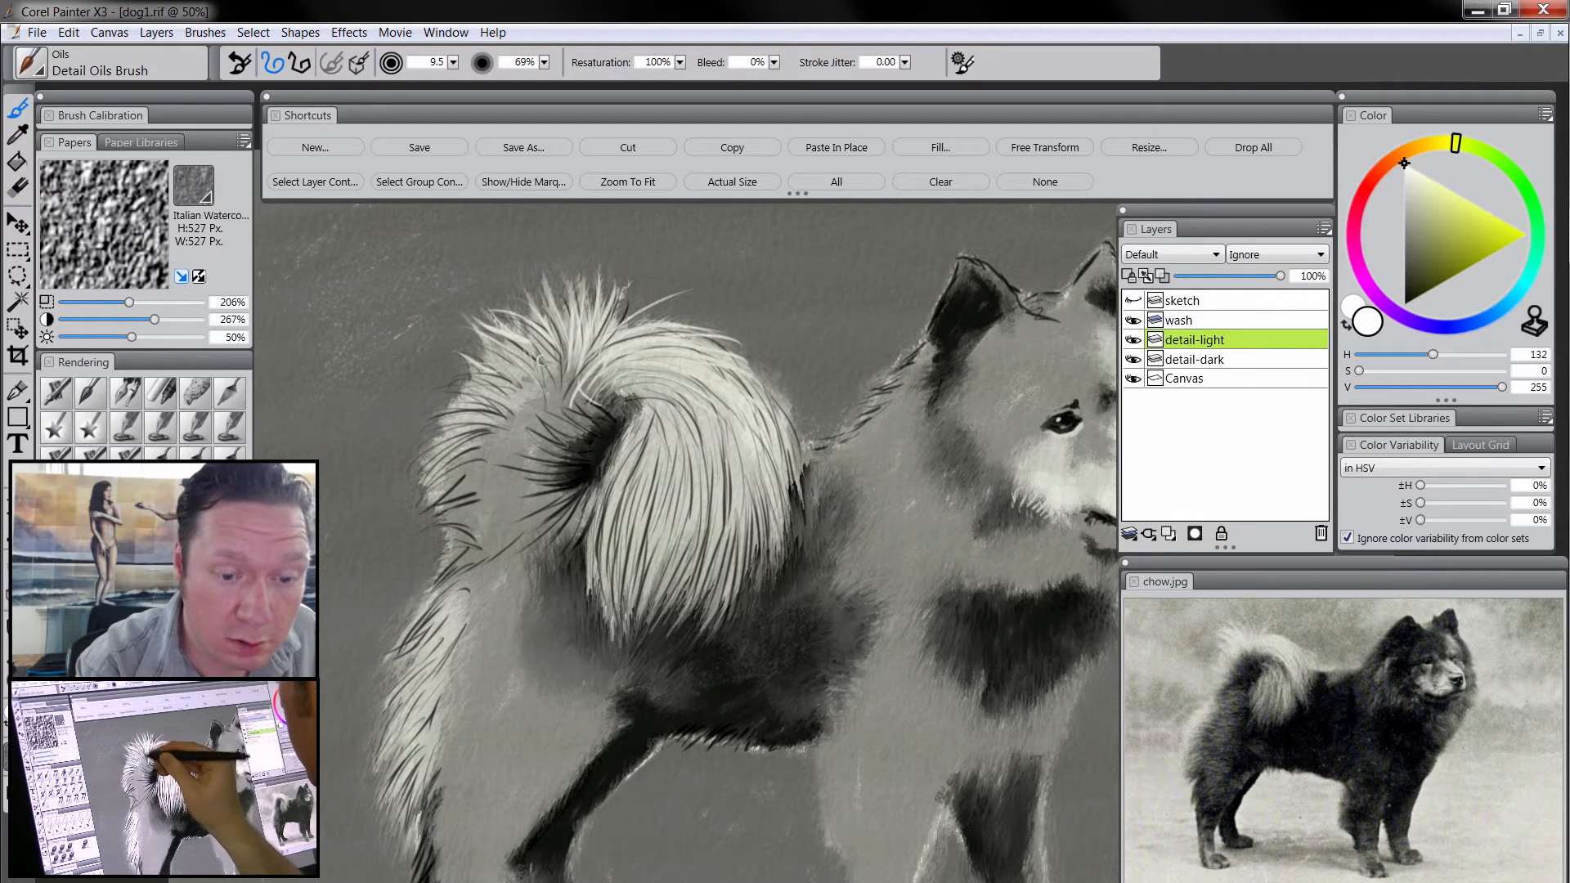
- Brush white hairs sweeping from the tail's centre down along its rear edge
drag(541, 361, 552, 402)
mouse_move(528, 372)
mouse_down()
mouse_move(537, 404)
mouse_move(463, 361)
mouse_move(436, 391)
mouse_up()
mouse_move(508, 387)
mouse_down()
mouse_move(443, 379)
mouse_move(419, 459)
mouse_up()
mouse_move(504, 414)
mouse_down()
mouse_move(431, 447)
mouse_move(418, 500)
mouse_up()
mouse_move(484, 424)
mouse_down()
mouse_move(420, 494)
mouse_move(416, 524)
mouse_up()
mouse_move(477, 453)
mouse_down()
mouse_move(425, 508)
mouse_move(436, 558)
mouse_move(395, 636)
mouse_up()
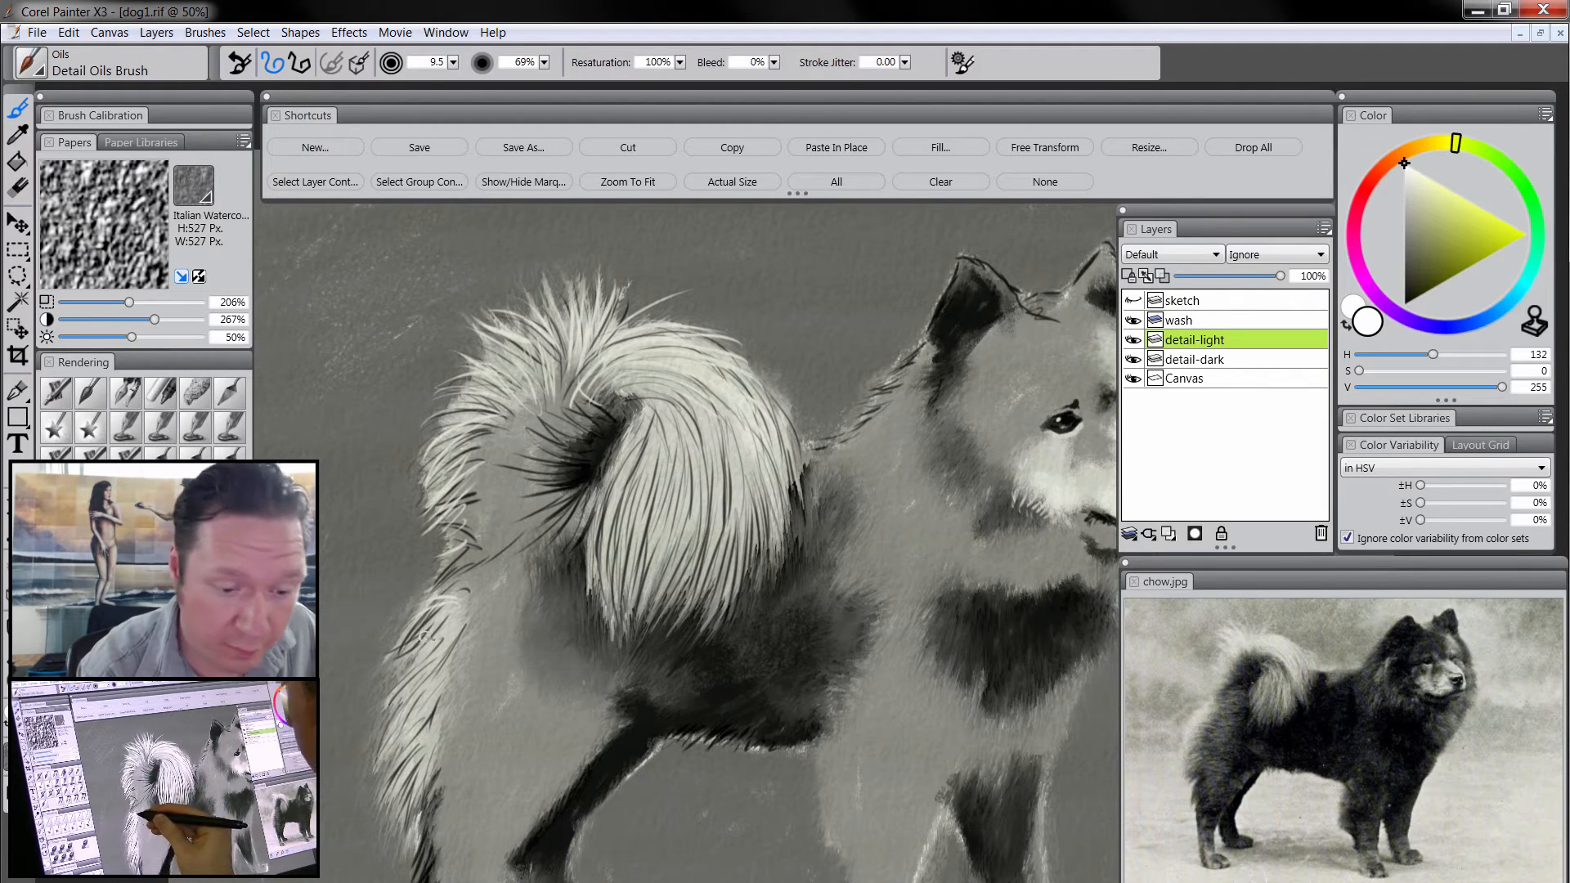
- Paint white fur strokes down the back edge of the dog's hindquarters below the tail
mouse_move(466, 569)
mouse_down()
mouse_move(417, 593)
mouse_move(384, 675)
mouse_up()
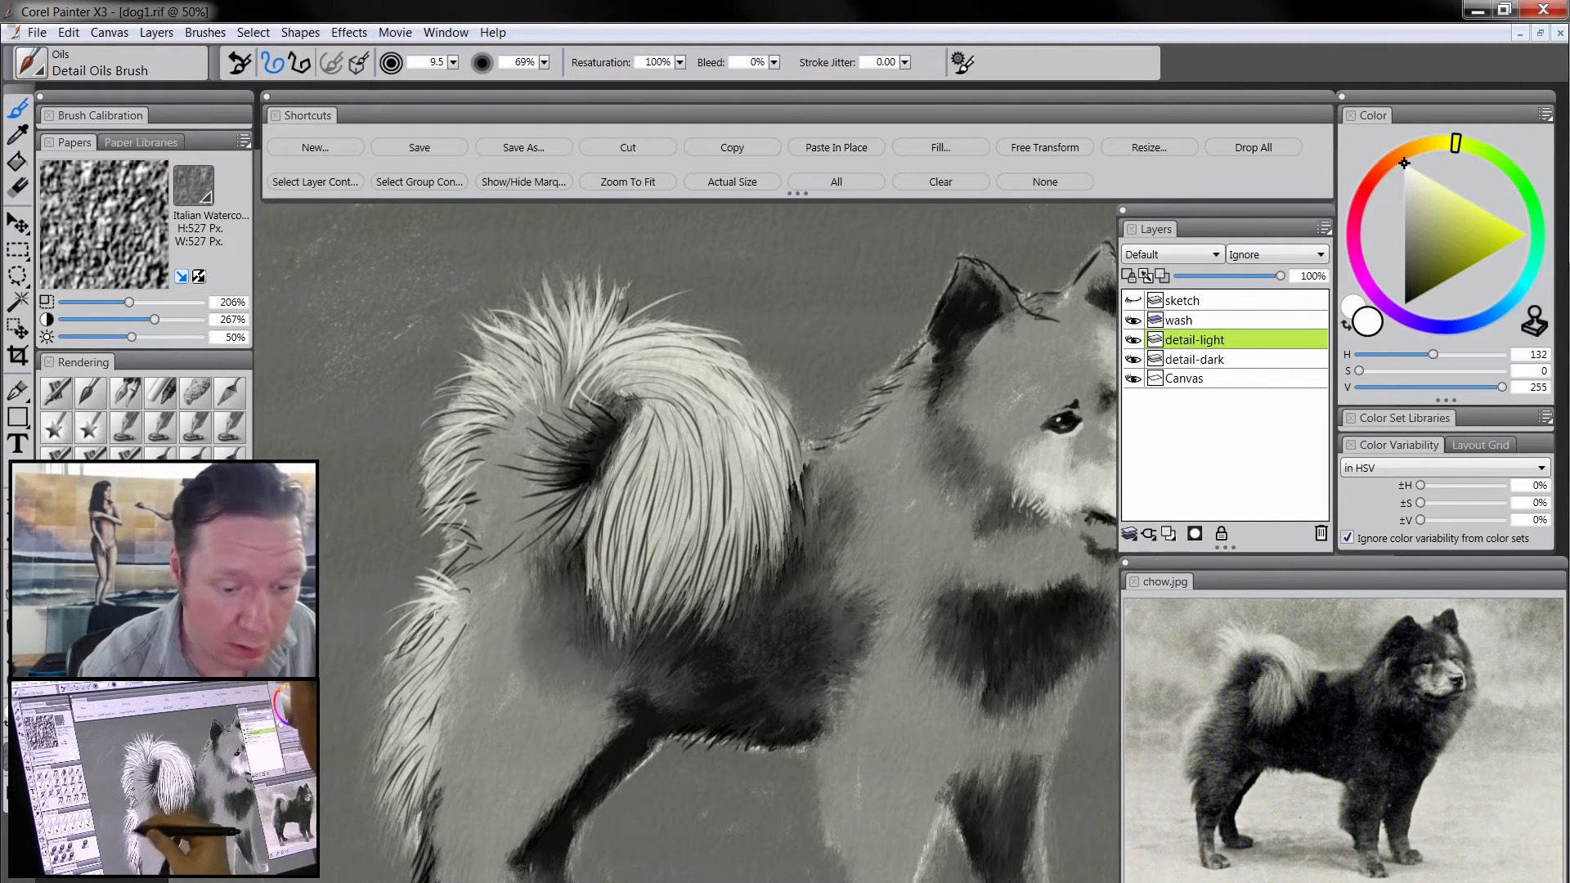
mouse_move(445, 629)
mouse_down()
mouse_move(364, 712)
mouse_move(359, 767)
mouse_up()
mouse_move(424, 693)
mouse_down()
mouse_move(376, 794)
mouse_move(385, 820)
mouse_up()
drag(423, 755, 390, 826)
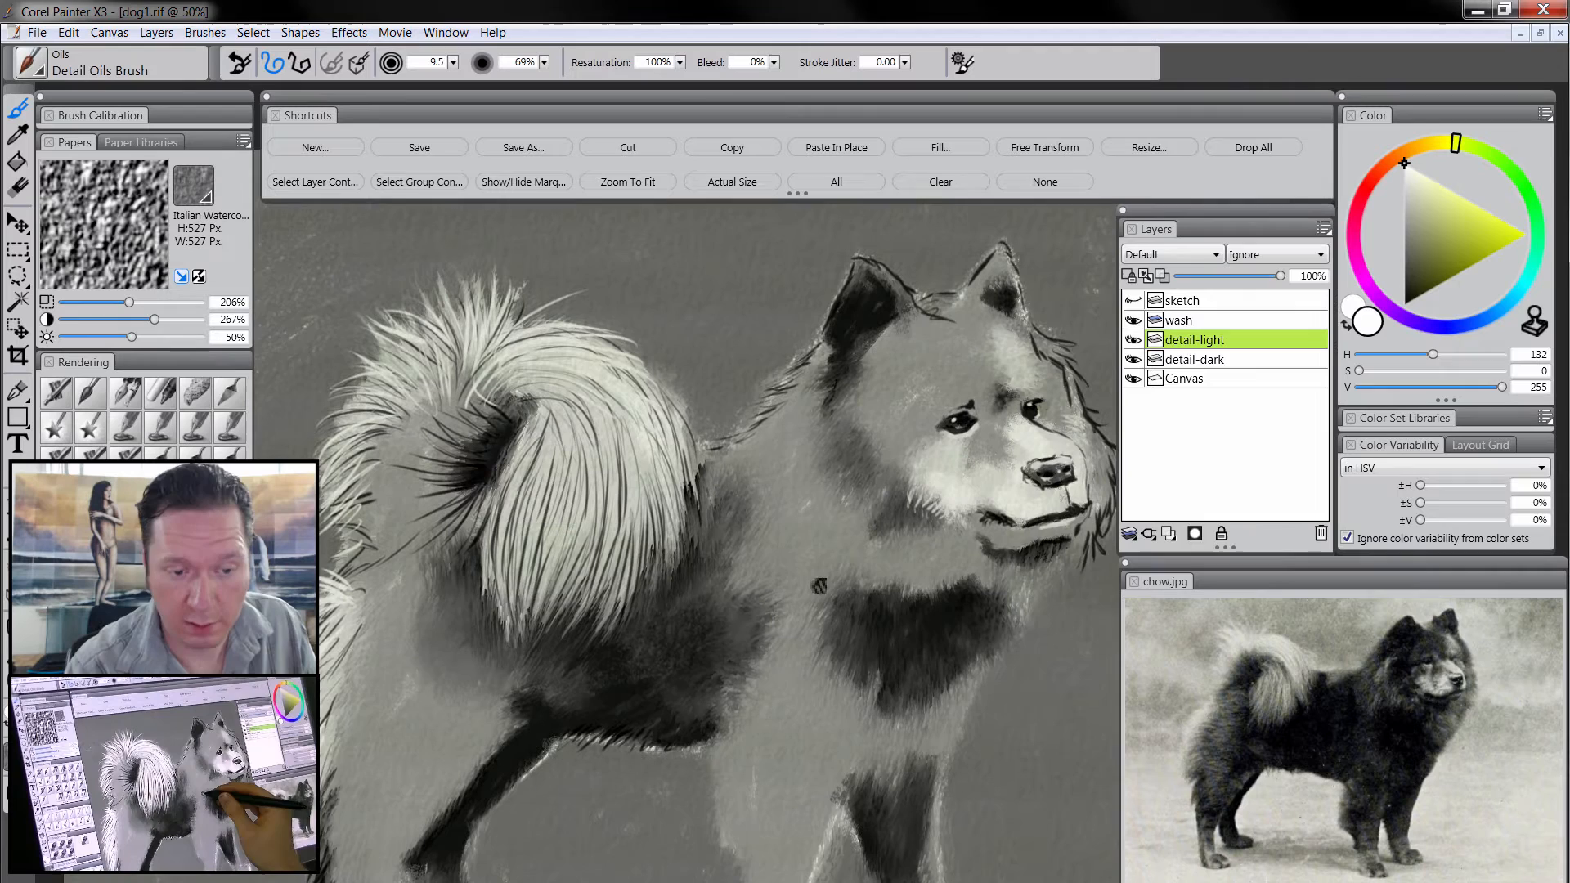
- On the detail-dark layer, use dark grey with value 64 to paint hairs radiating rearward from the tail's shadowed centre
drag(819, 587, 814, 594)
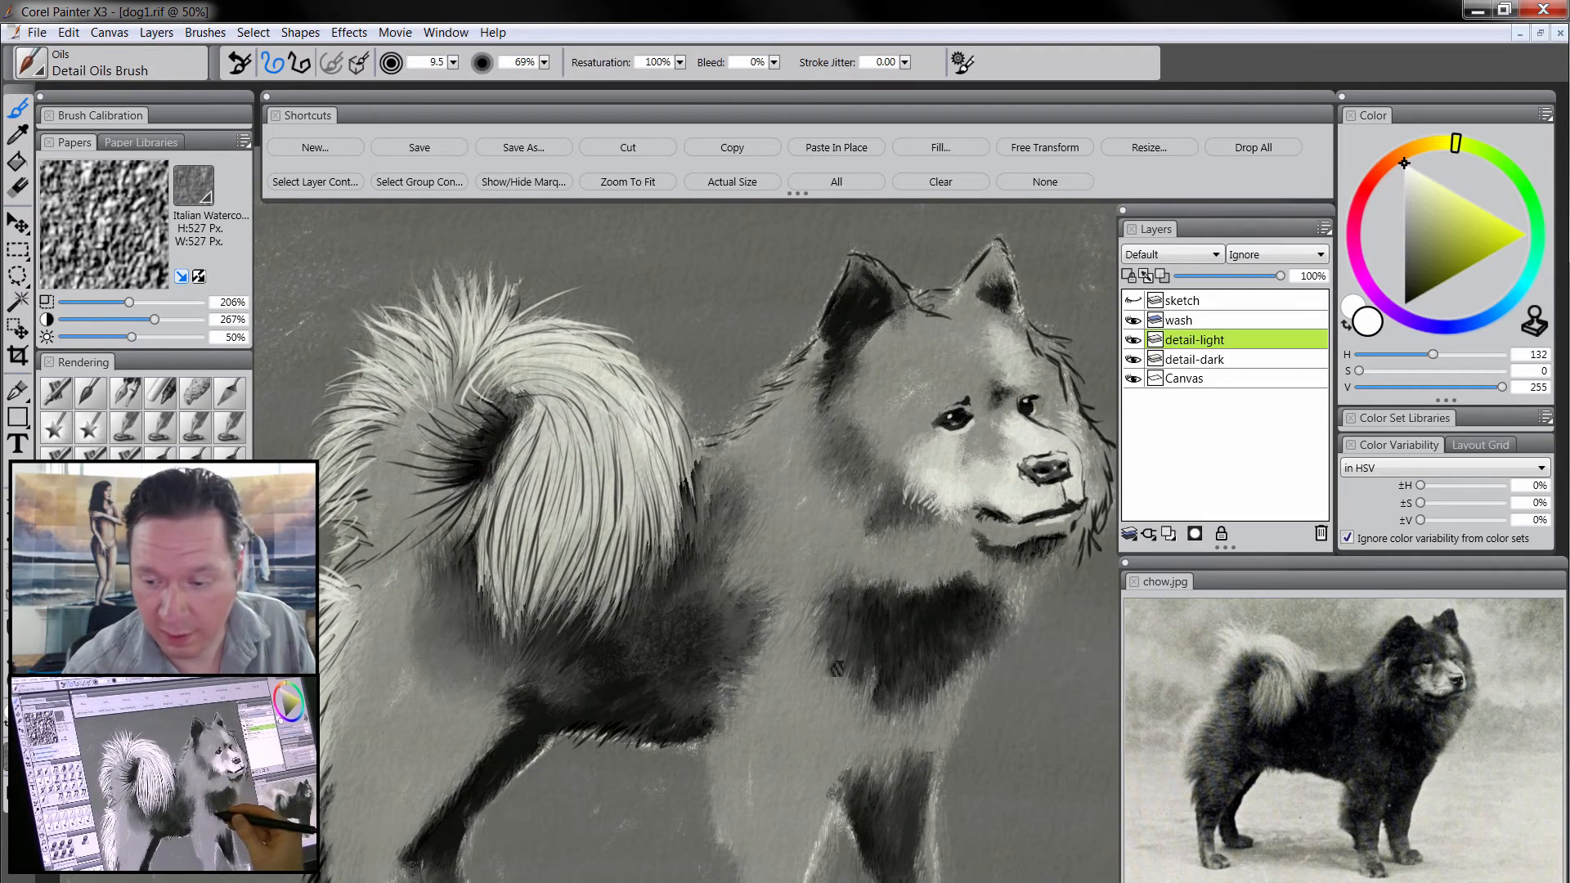
drag(806, 722, 809, 652)
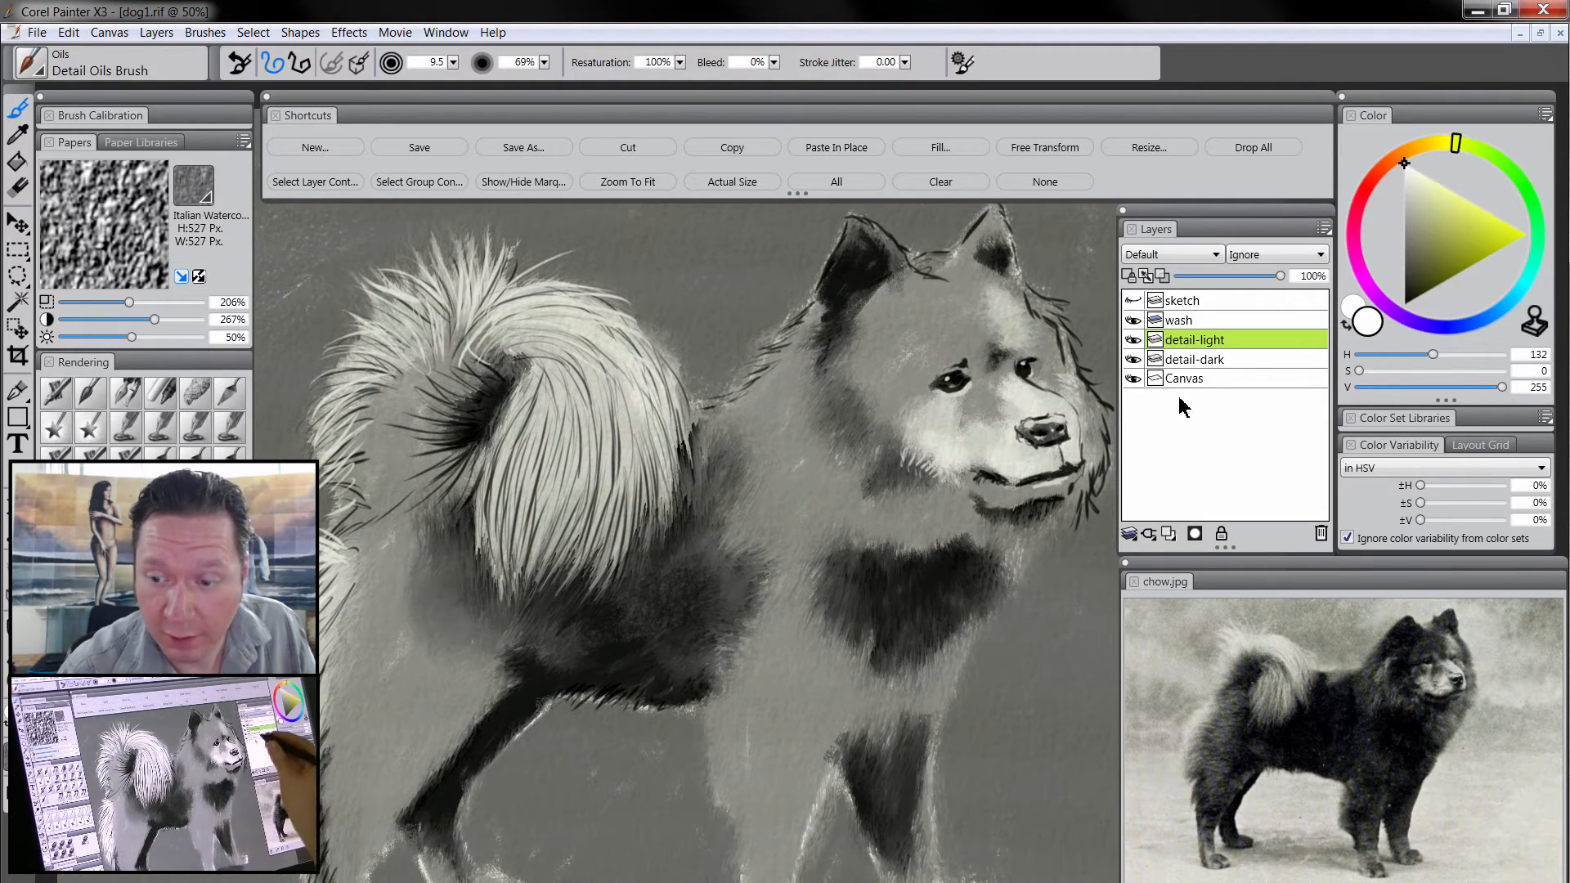
click(1206, 360)
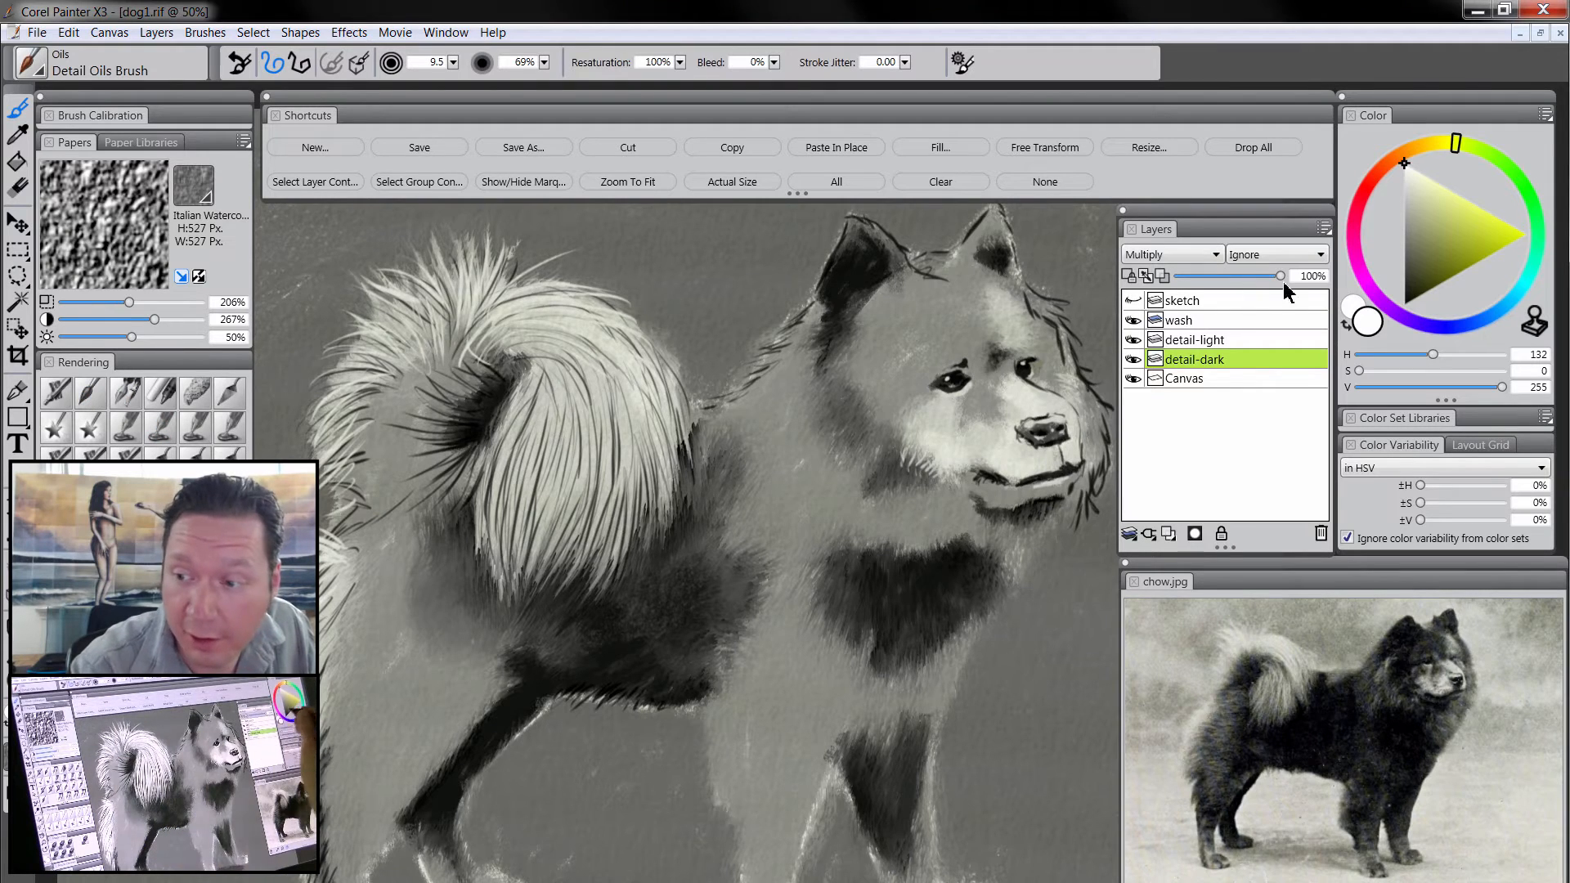
click(1403, 270)
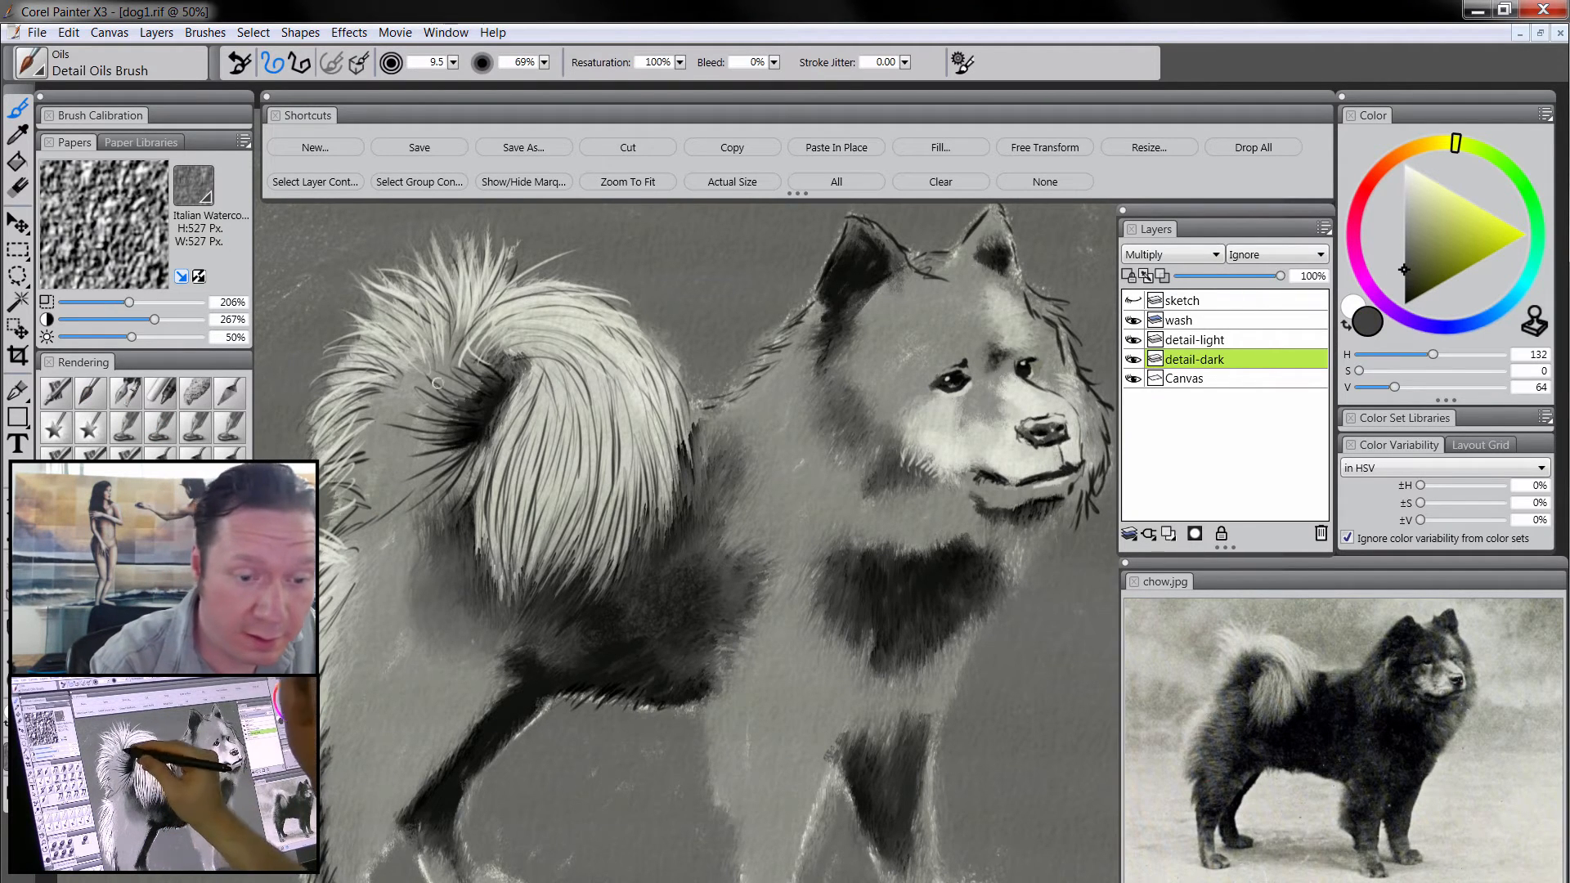
mouse_move(479, 376)
mouse_down()
mouse_move(450, 334)
mouse_move(424, 375)
mouse_move(402, 366)
mouse_up()
mouse_move(463, 414)
mouse_down()
mouse_move(402, 385)
mouse_move(352, 397)
mouse_up()
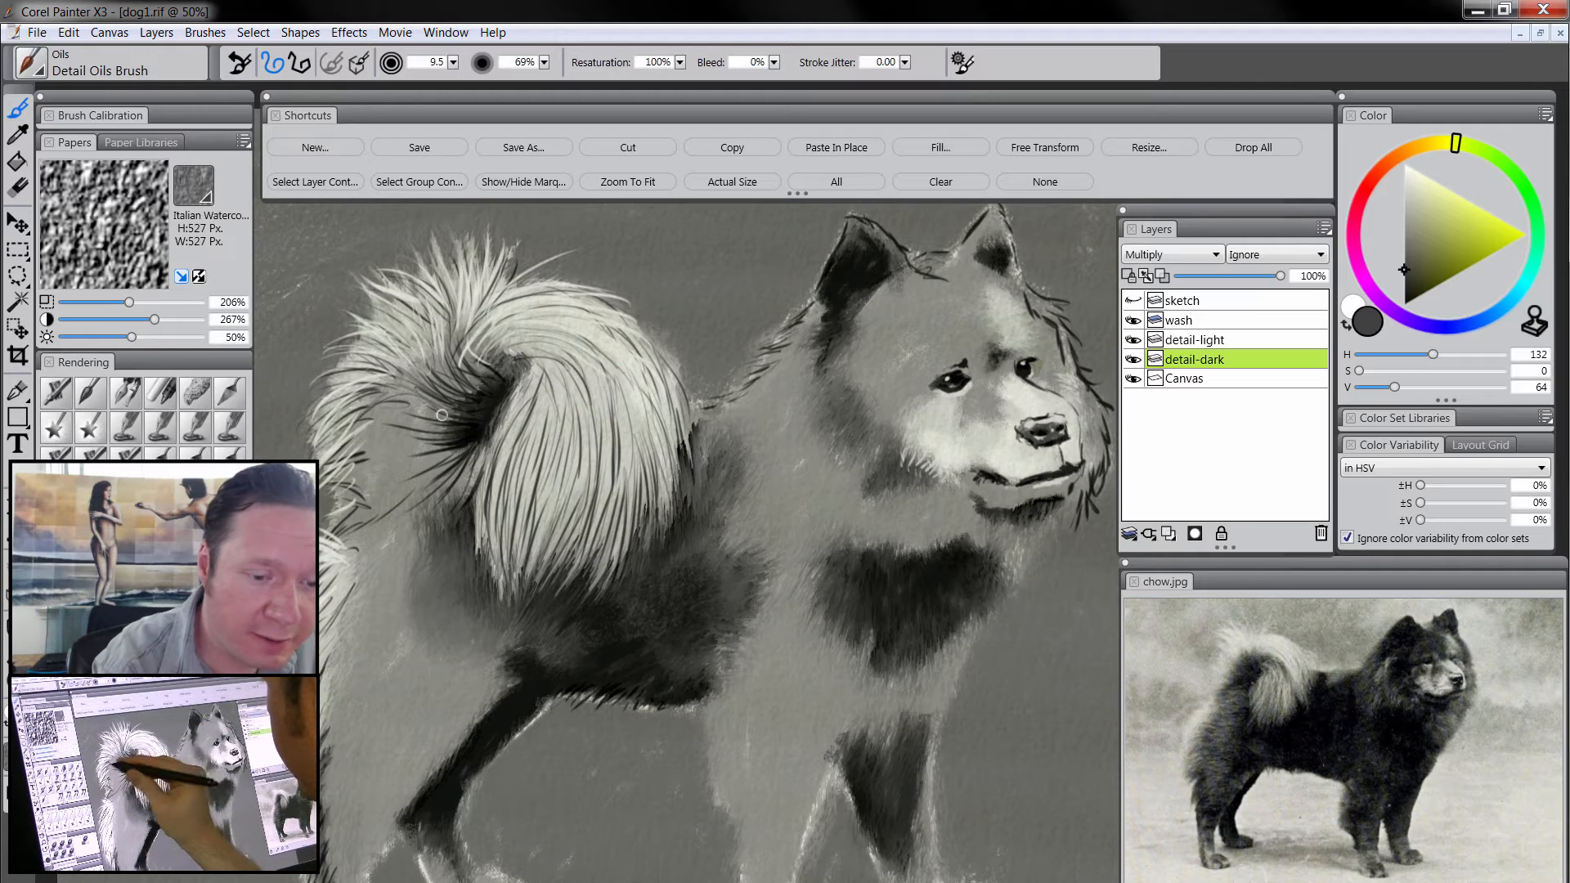
mouse_move(448, 415)
mouse_down()
mouse_move(352, 426)
mouse_move(363, 480)
mouse_up()
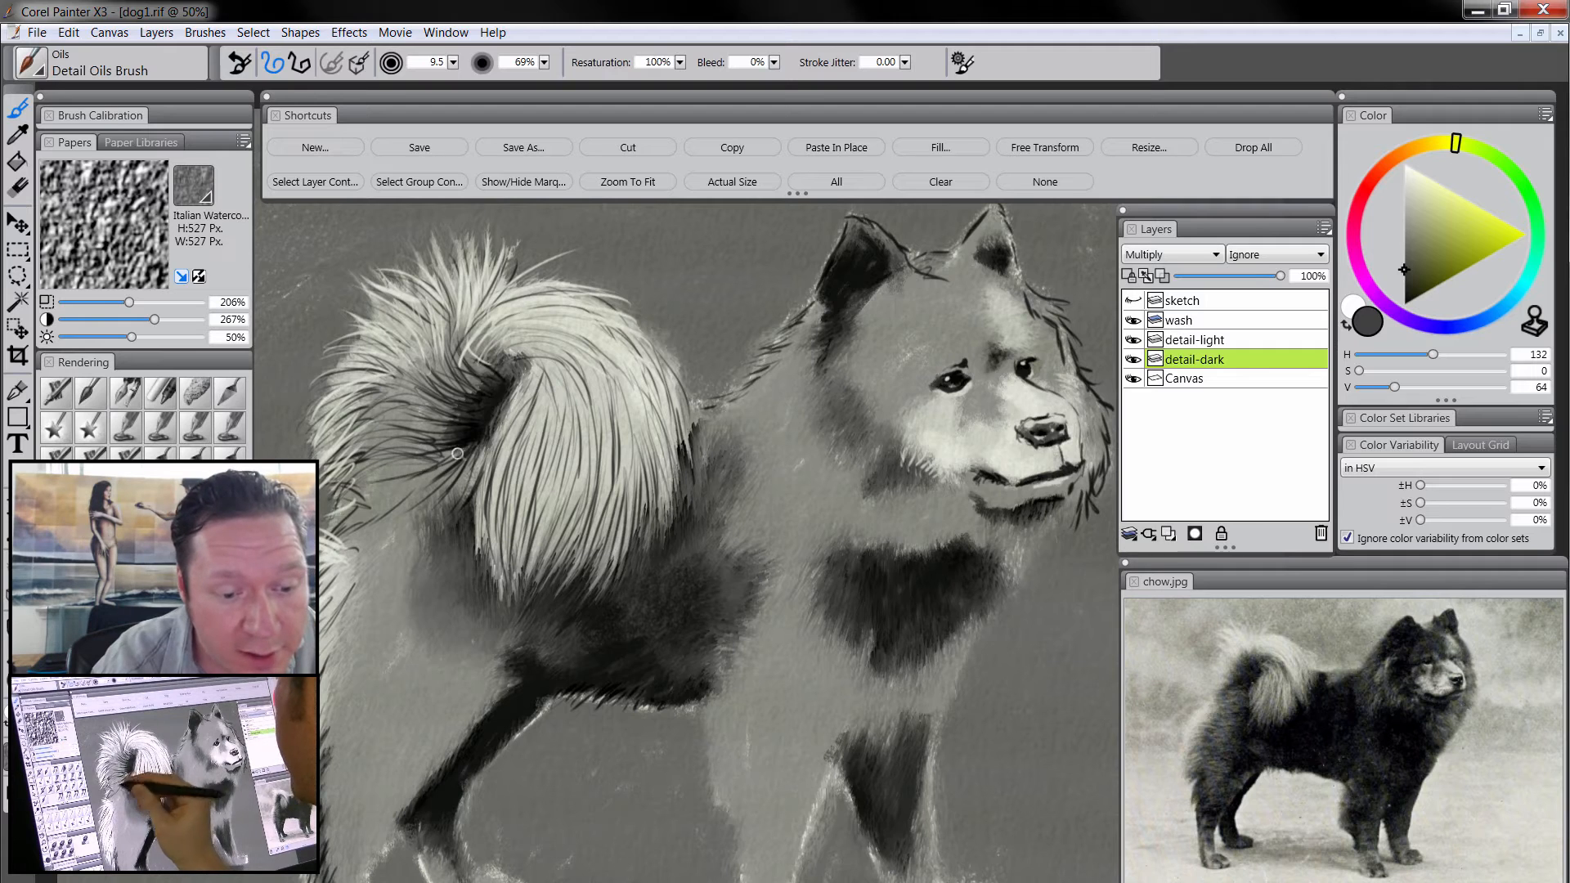
mouse_move(458, 455)
mouse_down()
mouse_move(354, 486)
mouse_move(355, 527)
mouse_up()
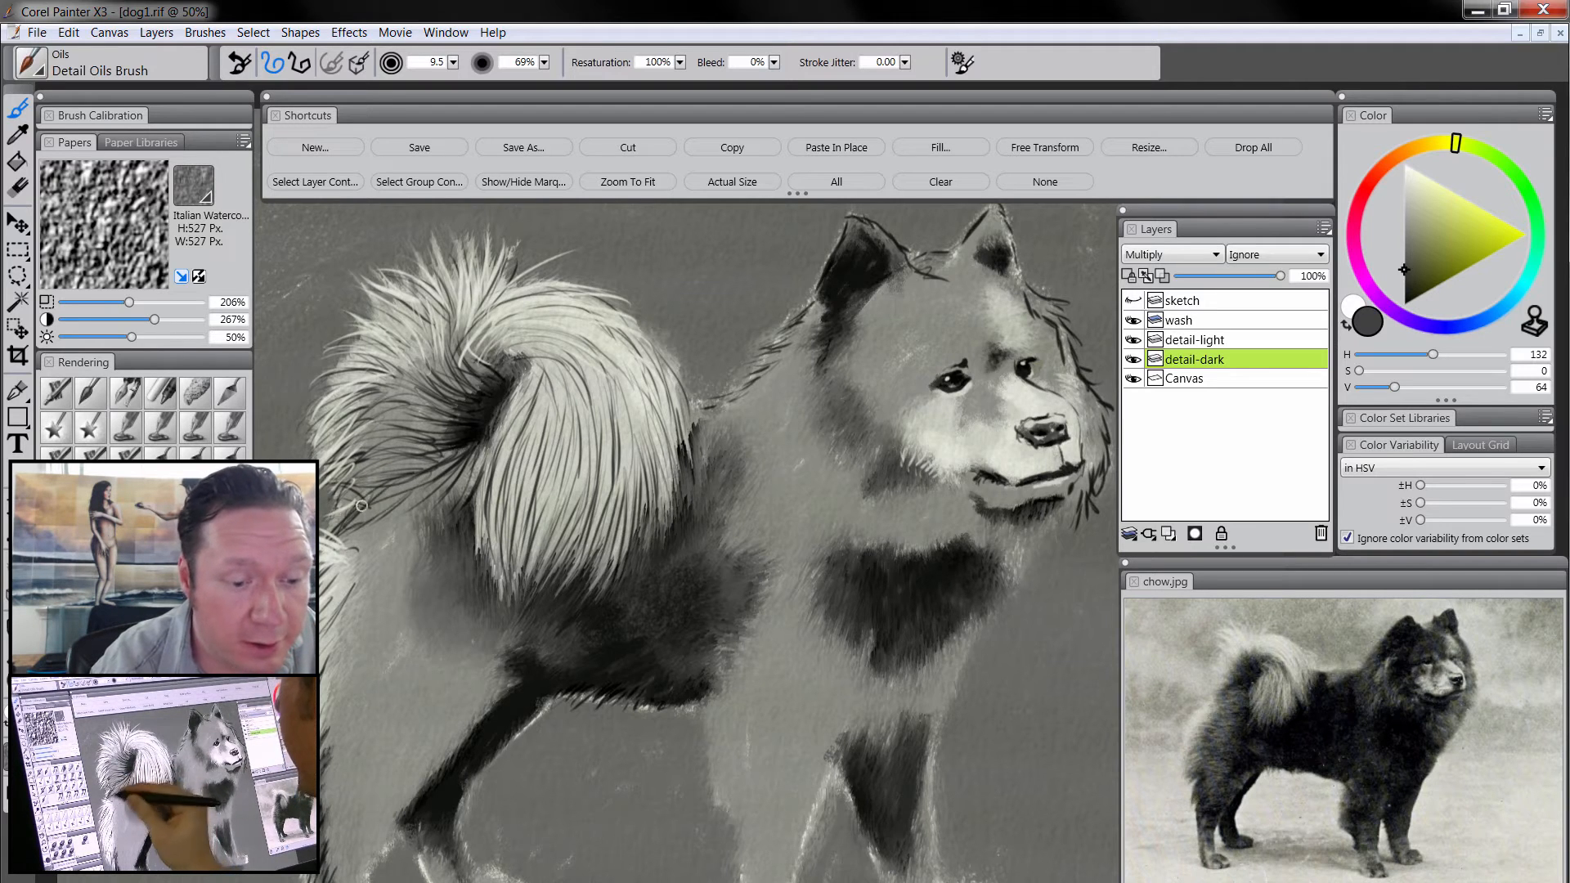
drag(448, 483, 358, 549)
drag(463, 477, 404, 529)
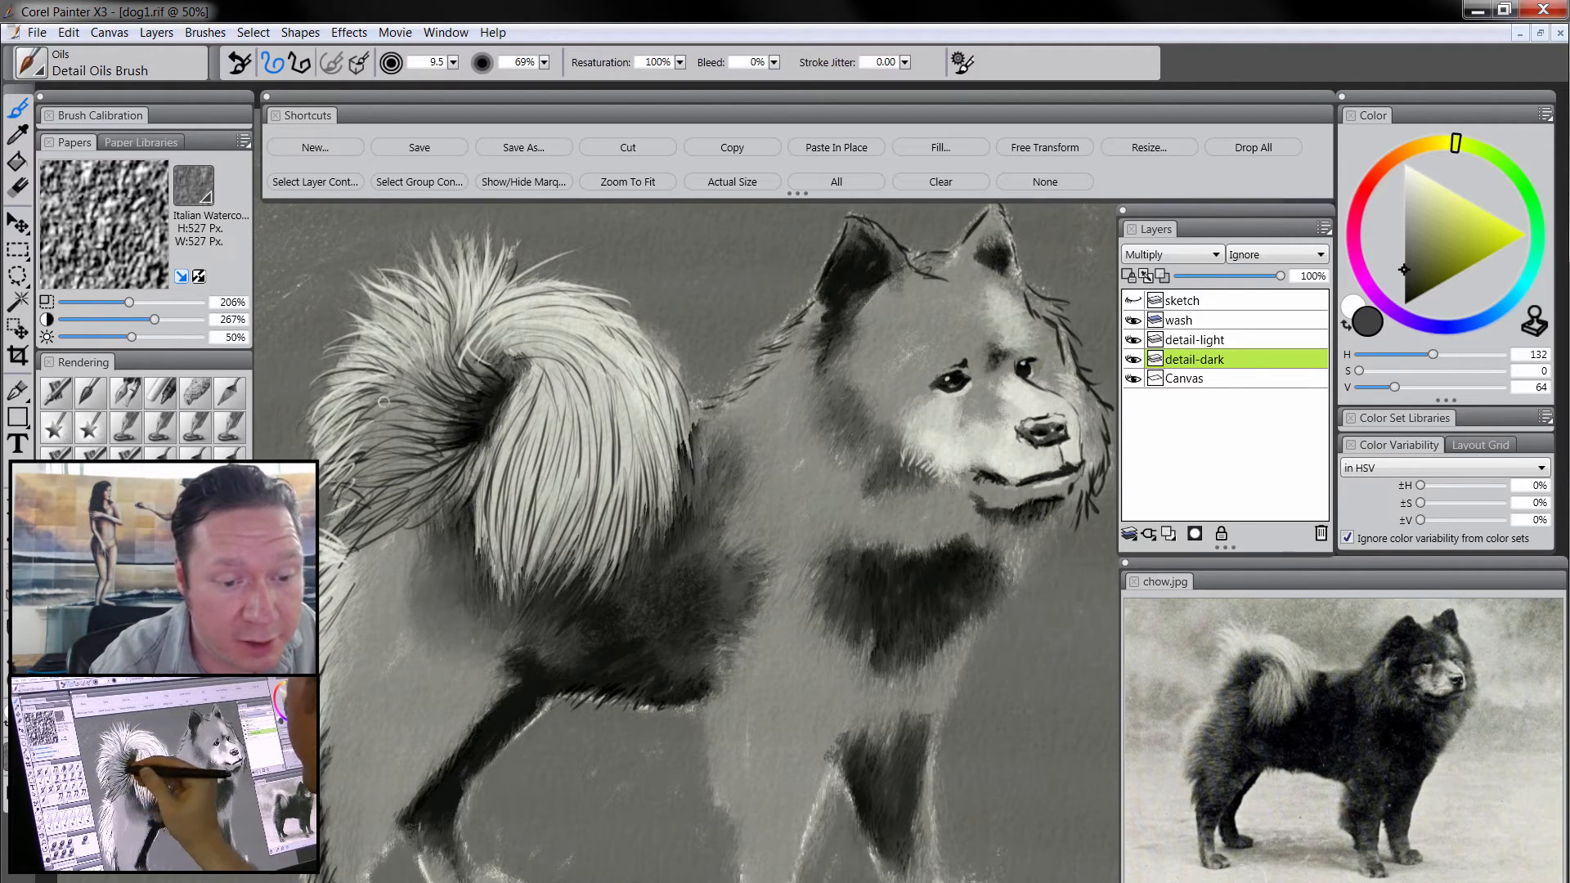
- Paint dark hairs fanning upward from the tail's centre into its top tuft and upper curl
drag(440, 417, 376, 386)
mouse_move(439, 417)
mouse_down()
mouse_move(418, 393)
mouse_move(434, 382)
mouse_move(443, 404)
mouse_move(414, 383)
mouse_move(432, 411)
mouse_move(406, 368)
mouse_move(426, 401)
mouse_move(437, 332)
mouse_up()
drag(460, 386, 447, 304)
mouse_move(515, 378)
mouse_down()
mouse_move(460, 340)
mouse_move(521, 318)
mouse_up()
drag(421, 430, 390, 409)
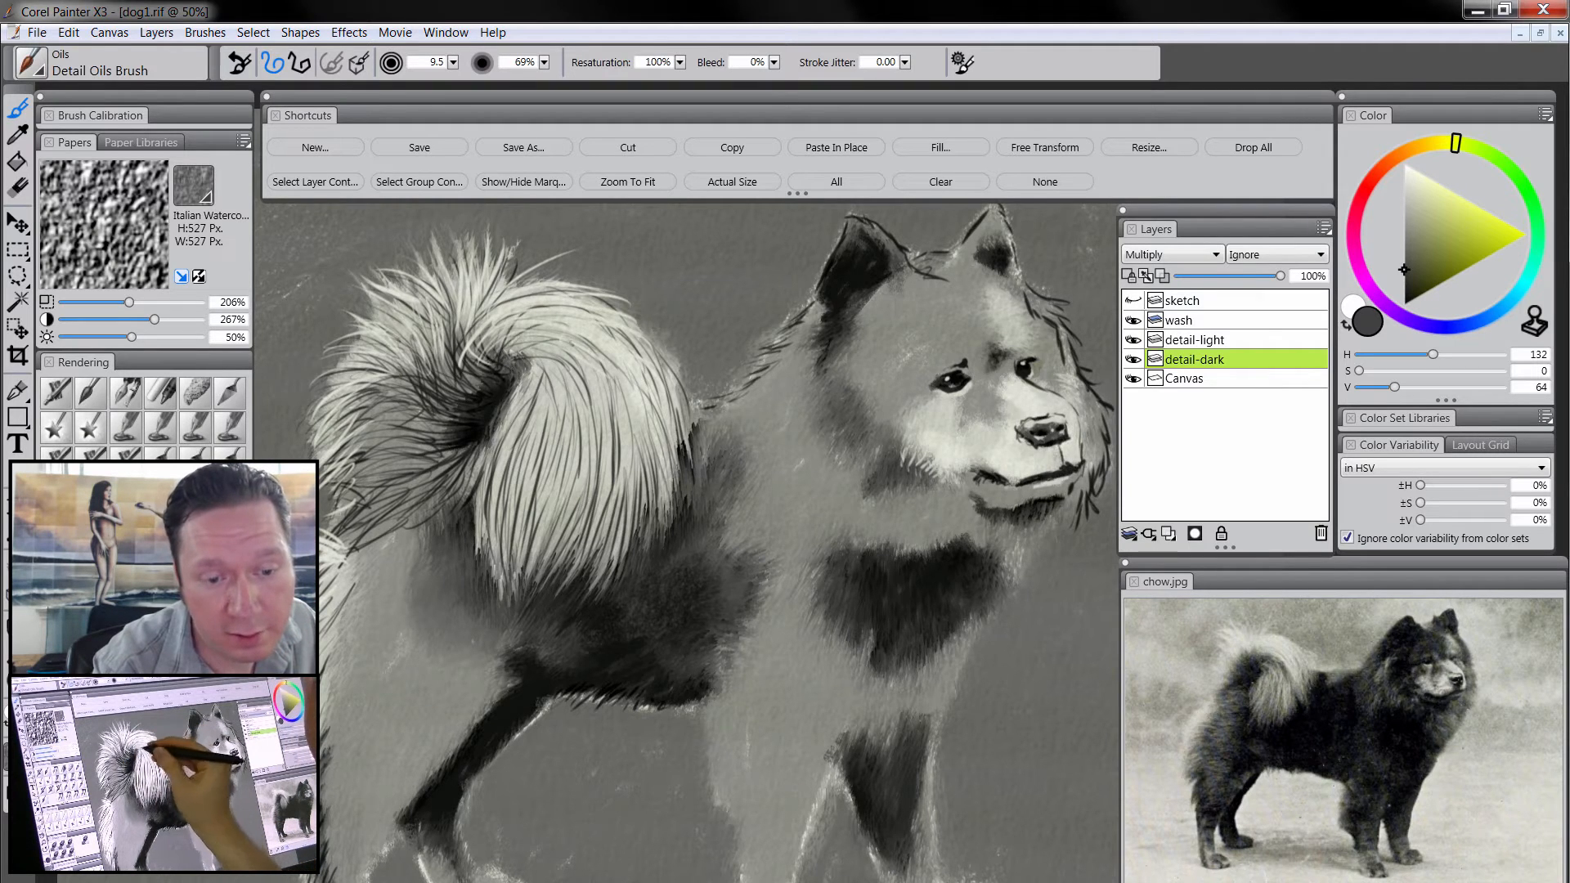
mouse_move(506, 378)
mouse_down()
mouse_move(550, 310)
mouse_move(579, 313)
mouse_up()
mouse_move(516, 351)
mouse_down()
mouse_move(569, 335)
mouse_move(602, 289)
mouse_up()
mouse_move(500, 310)
mouse_down()
mouse_move(491, 237)
mouse_move(476, 339)
mouse_up()
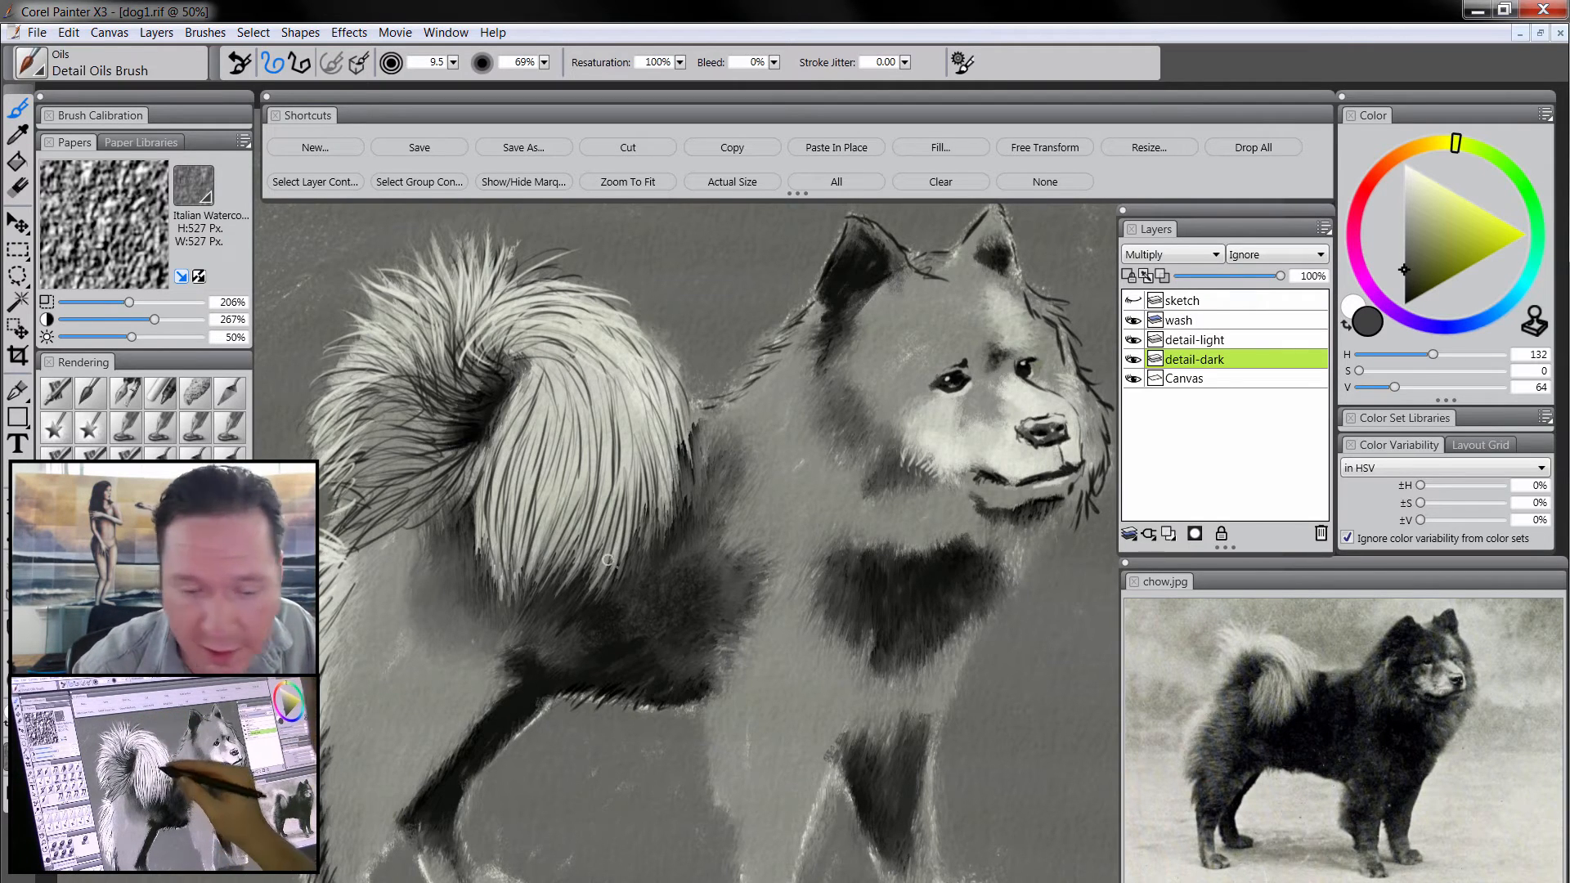
- Paint long dark hairs down the hanging front part of the tail and around its outer curve
mouse_move(540, 401)
mouse_down()
mouse_move(492, 523)
mouse_move(511, 569)
mouse_move(541, 521)
mouse_up()
drag(564, 359, 560, 535)
drag(573, 422, 563, 547)
drag(605, 360, 587, 523)
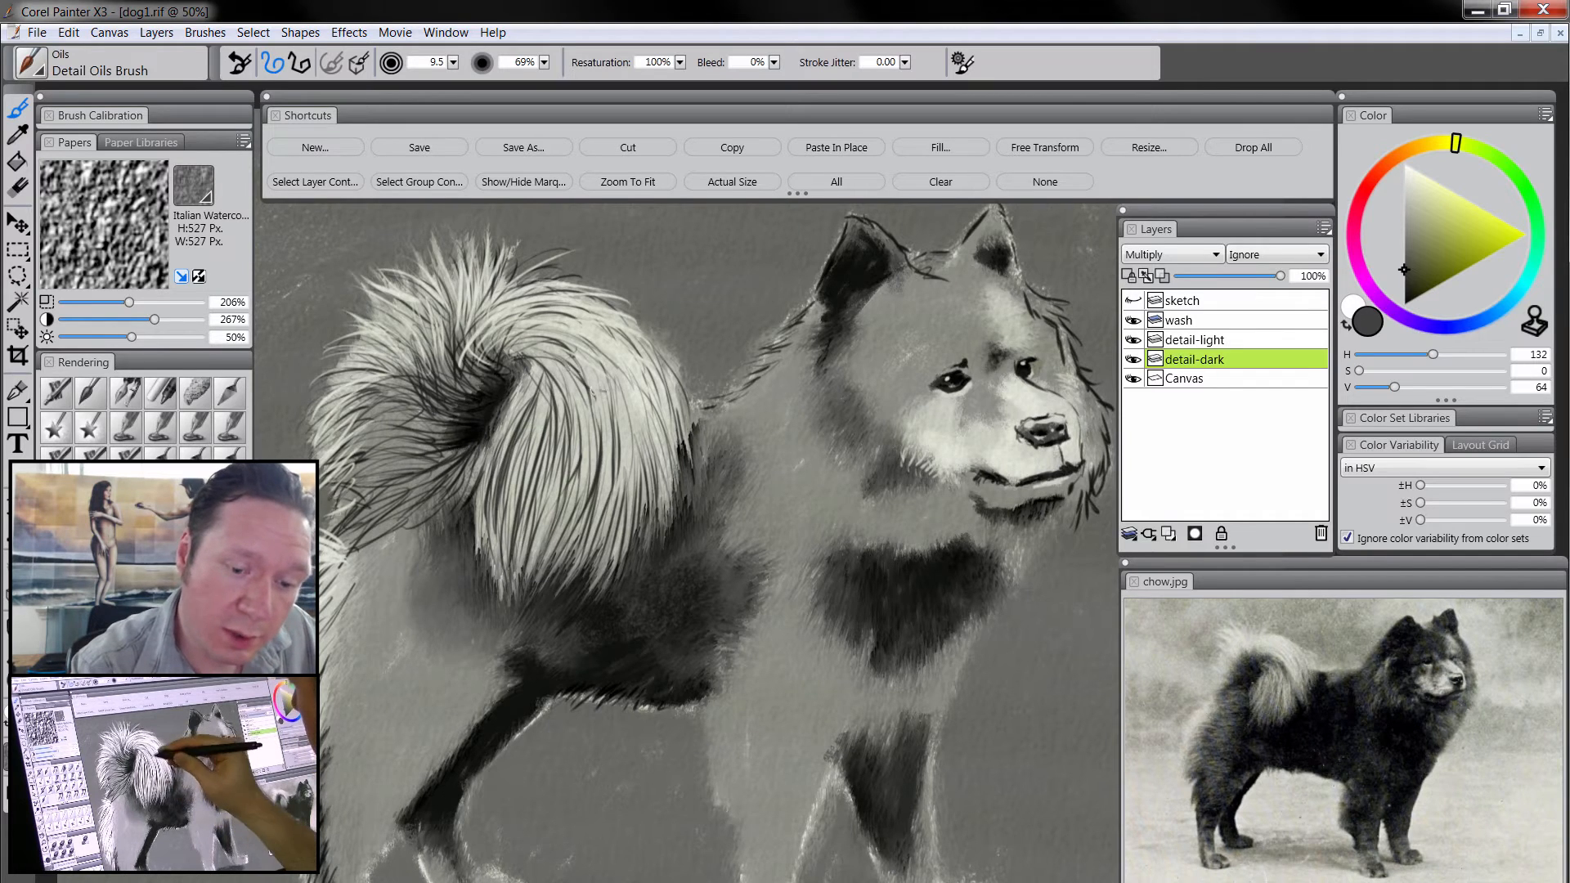
drag(622, 392, 601, 511)
mouse_move(584, 337)
mouse_down()
mouse_move(655, 478)
mouse_move(658, 428)
mouse_move(677, 426)
mouse_up()
drag(646, 359, 682, 447)
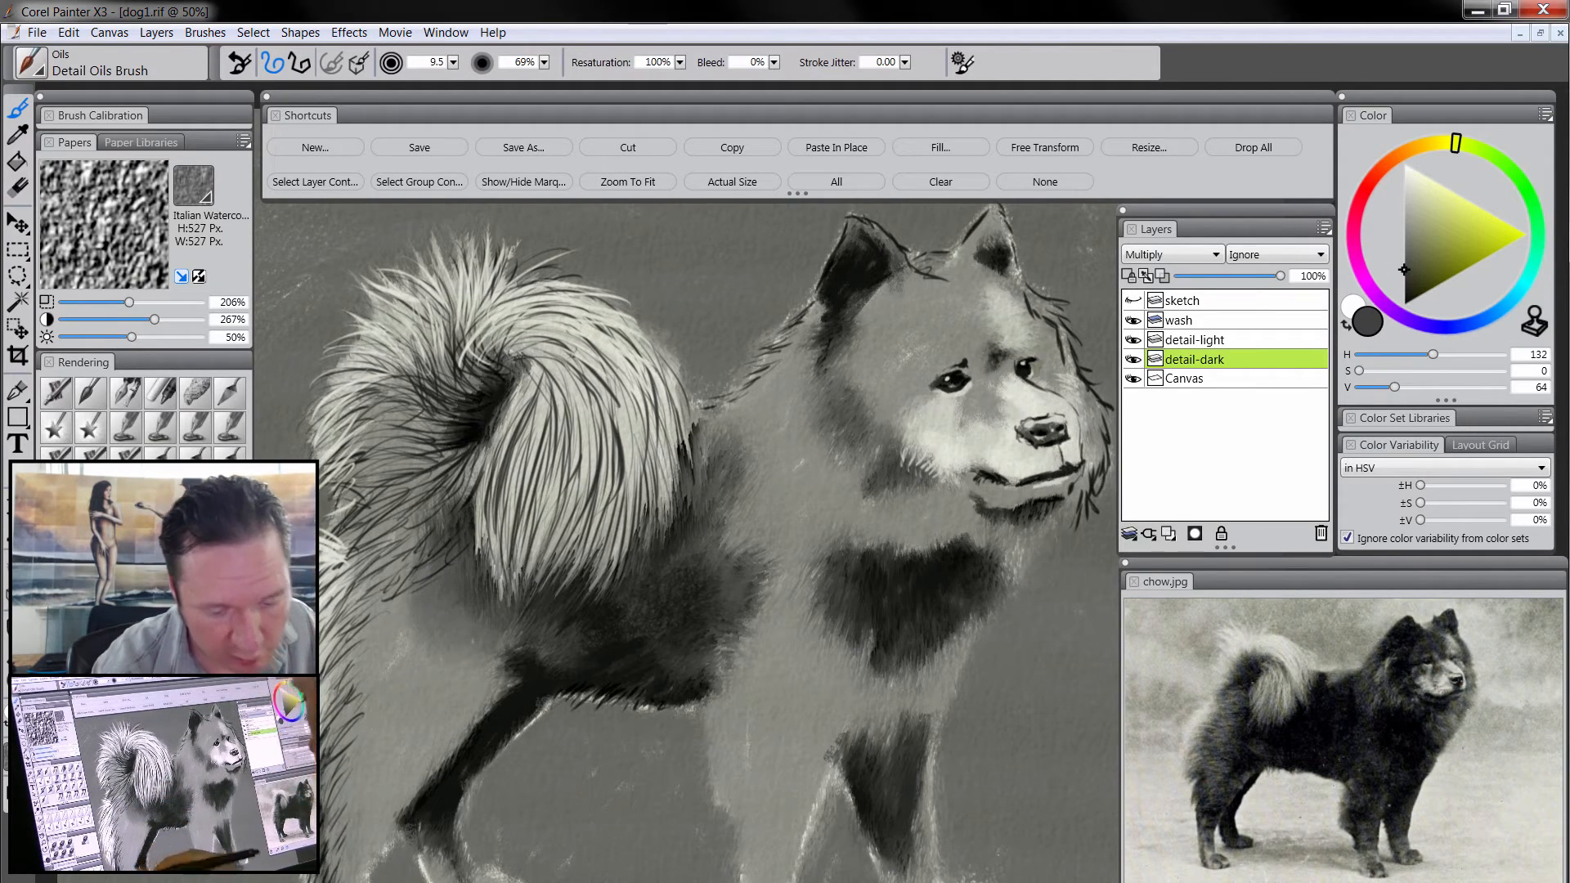
- Paint dark accents under the far hind paw, around its toes and along the back of its lower leg
drag(452, 882, 511, 826)
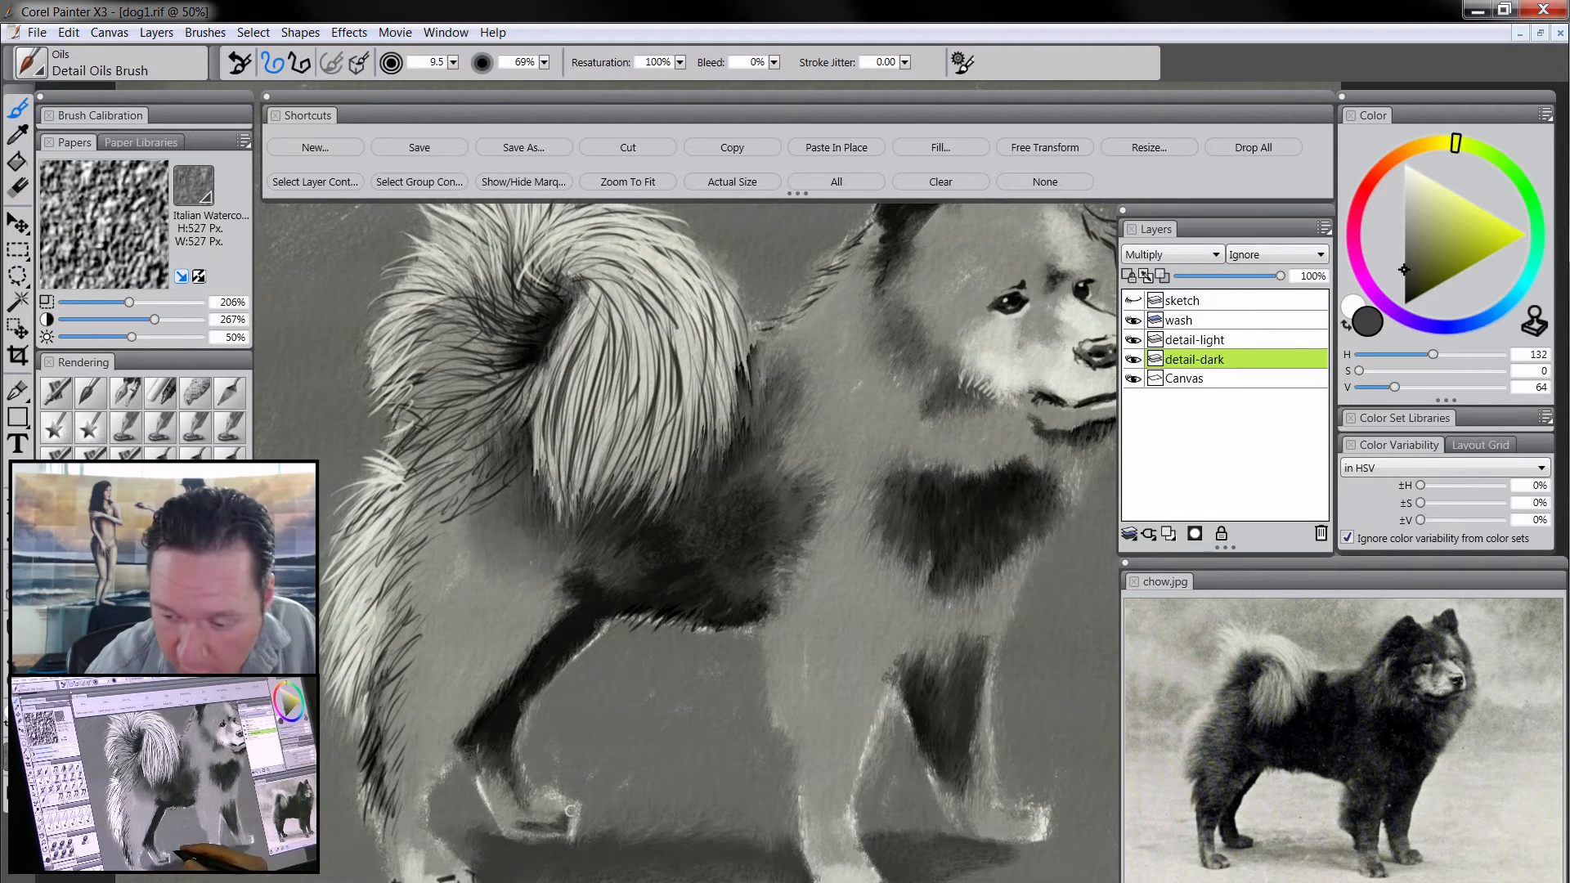
drag(505, 842, 563, 816)
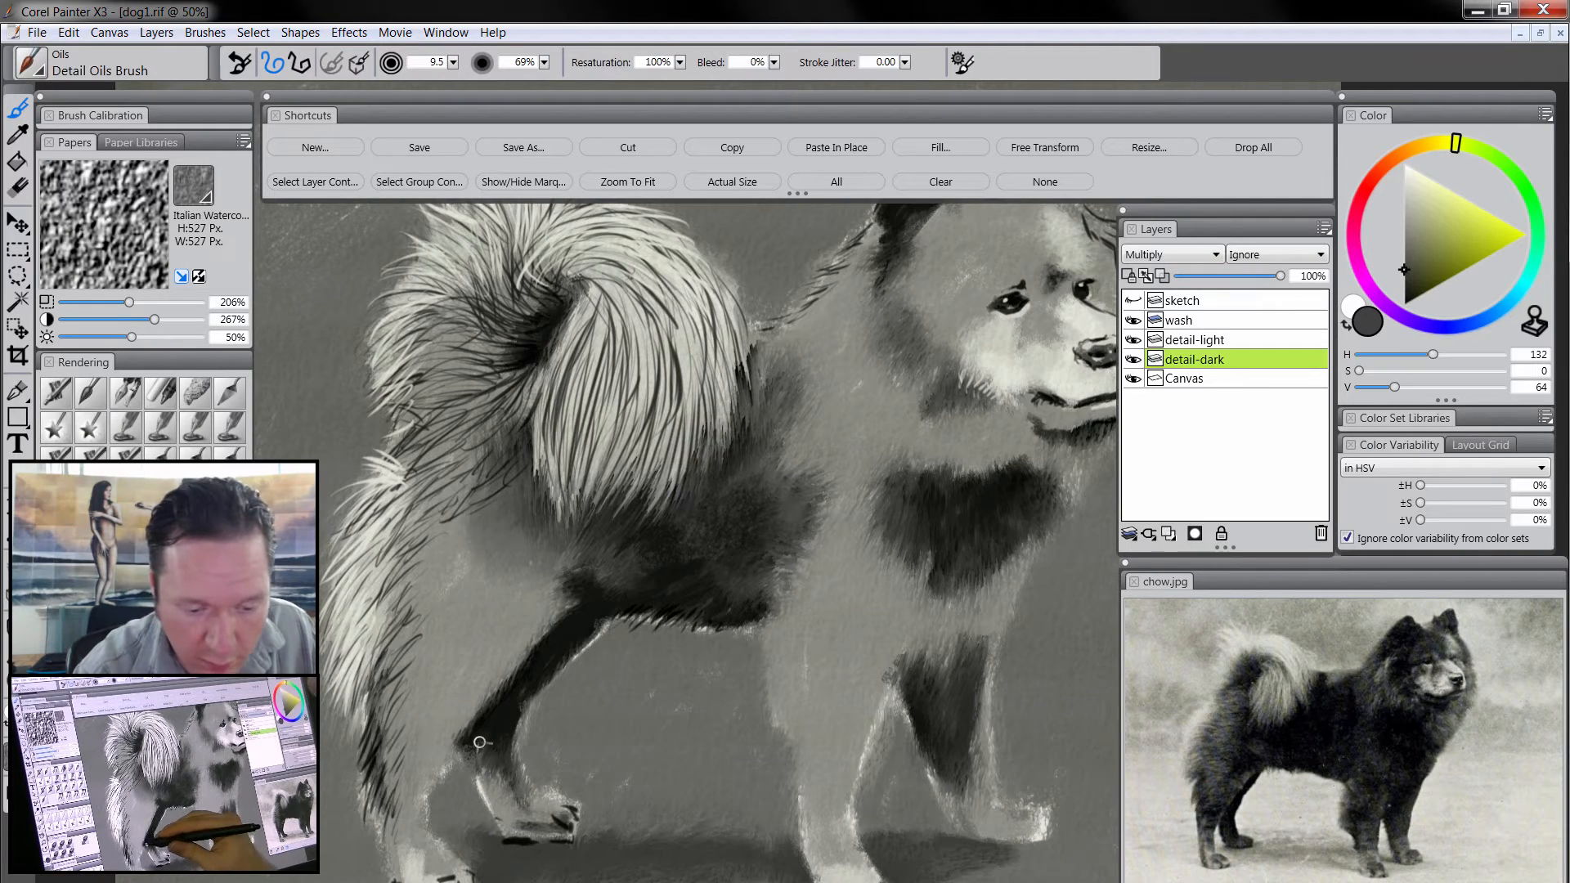
drag(464, 750, 477, 794)
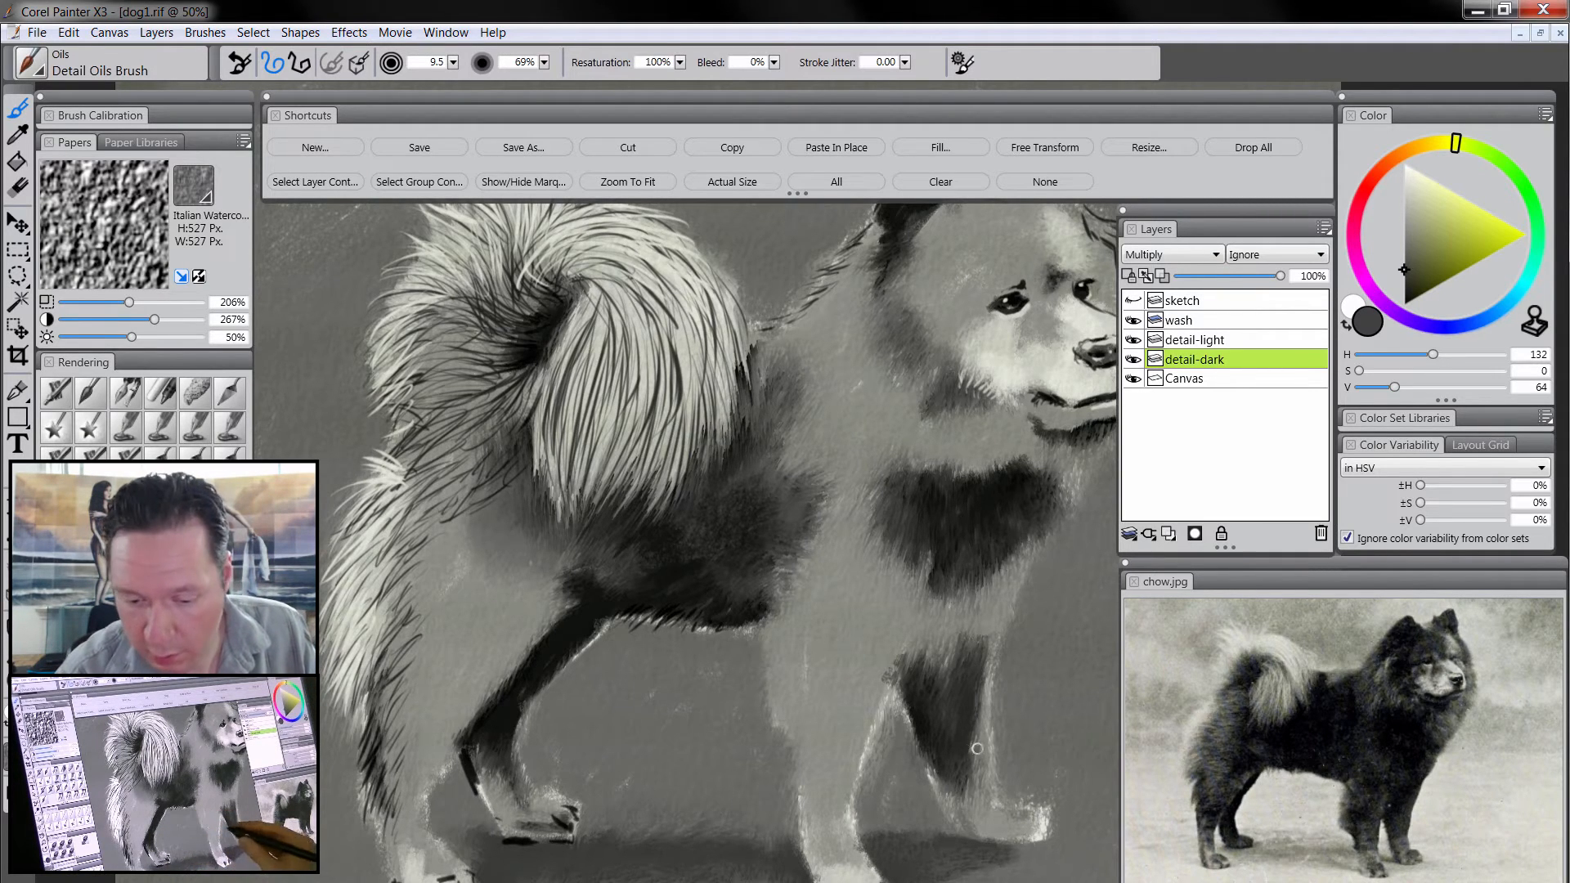
- Paint dark fur tufts down the near front leg's back edge and outline the underside of the far front paw
mouse_move(789, 757)
mouse_down()
mouse_move(785, 724)
mouse_move(768, 756)
mouse_move(797, 784)
mouse_move(784, 740)
mouse_move(748, 711)
mouse_move(769, 683)
mouse_move(765, 602)
mouse_up()
drag(803, 764, 799, 839)
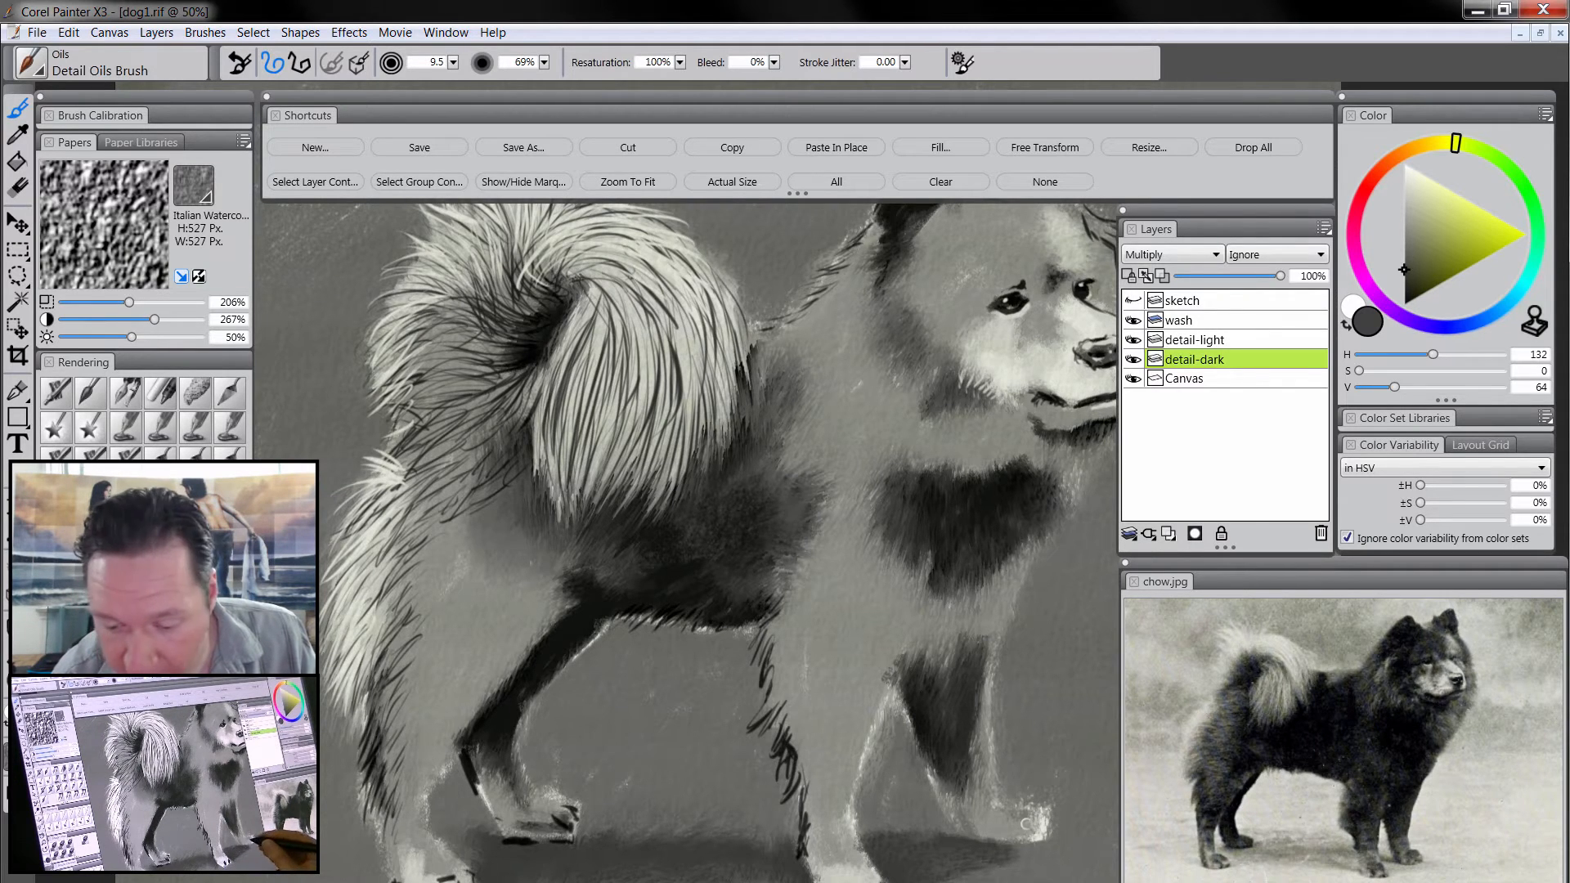
drag(957, 836, 1005, 844)
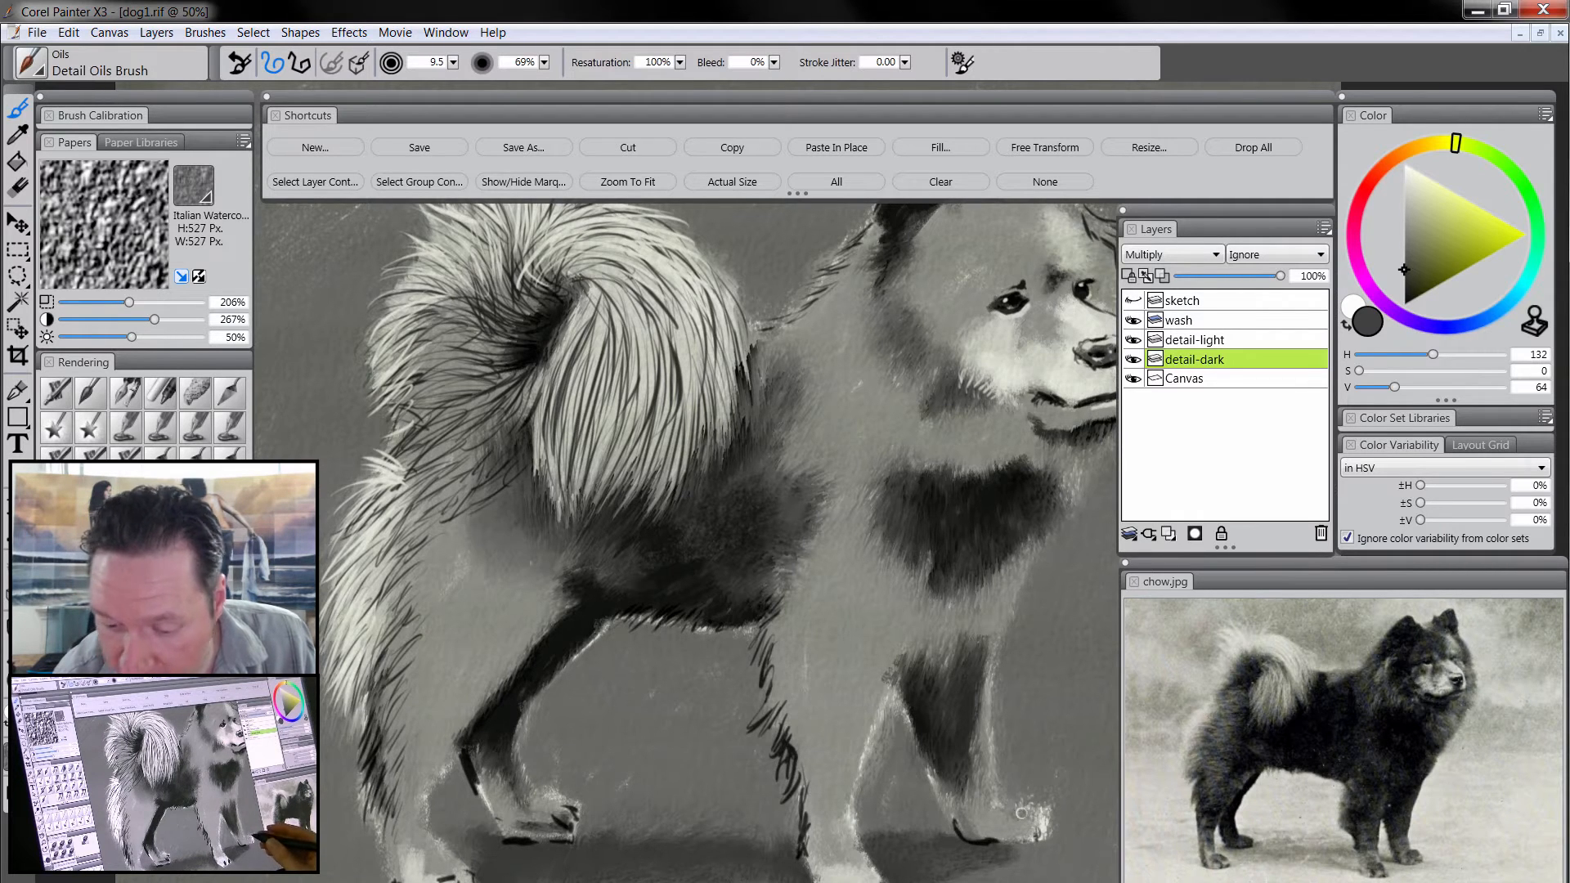
- Add dark fur strokes to the far front leg, the chest patch and the lower body behind the shoulder
drag(897, 678, 950, 813)
mouse_move(903, 657)
mouse_down()
mouse_move(902, 682)
mouse_move(916, 646)
mouse_move(922, 719)
mouse_move(945, 740)
mouse_up()
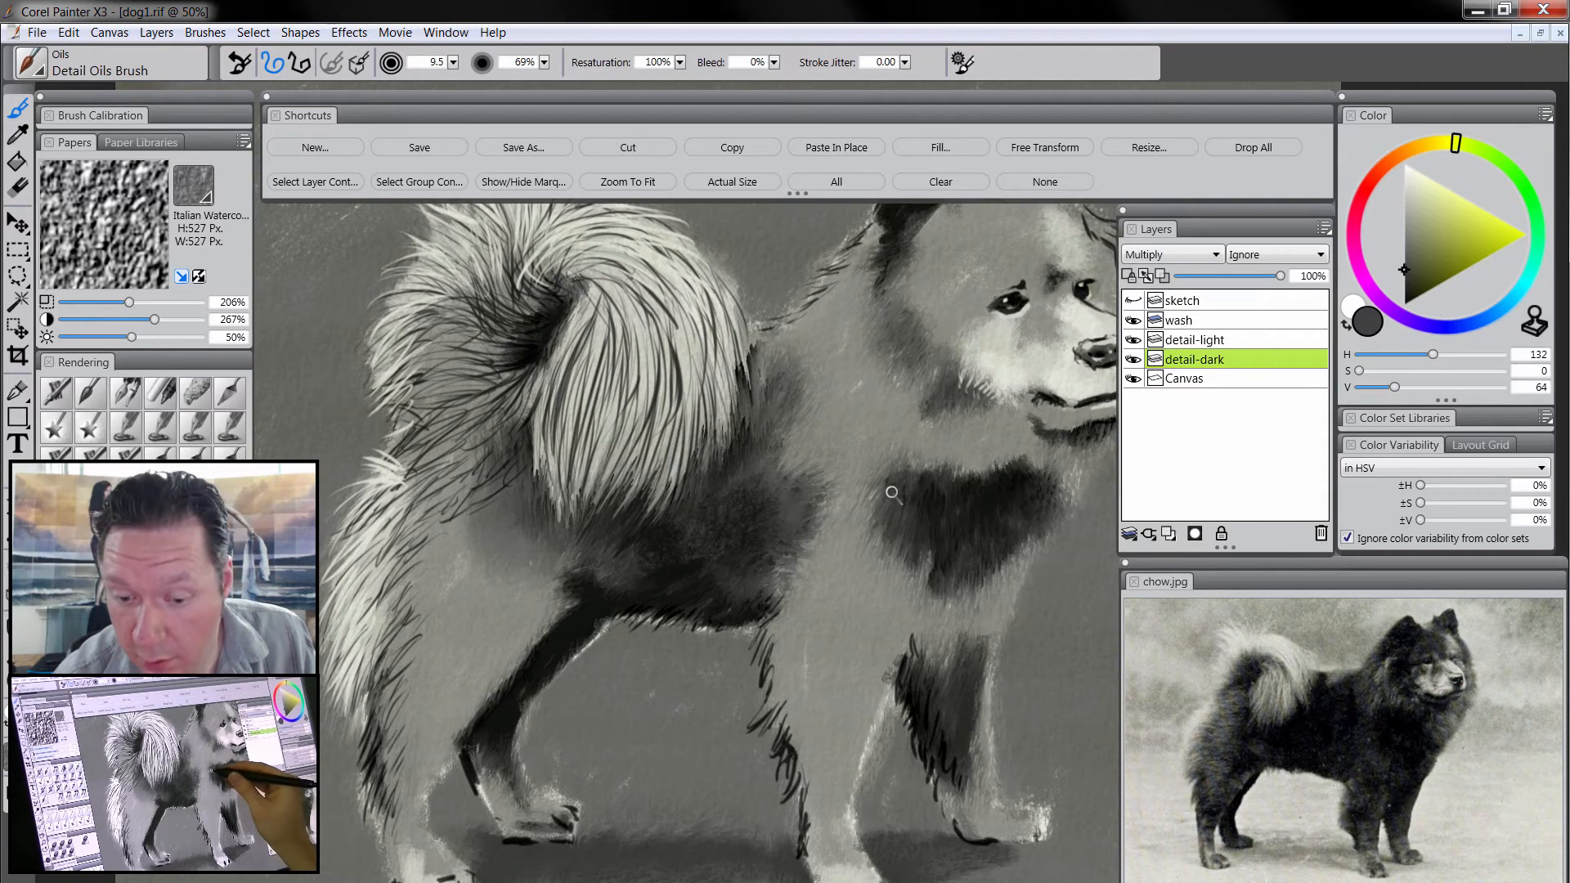
mouse_move(875, 512)
mouse_down()
mouse_move(930, 572)
mouse_move(1008, 554)
mouse_up()
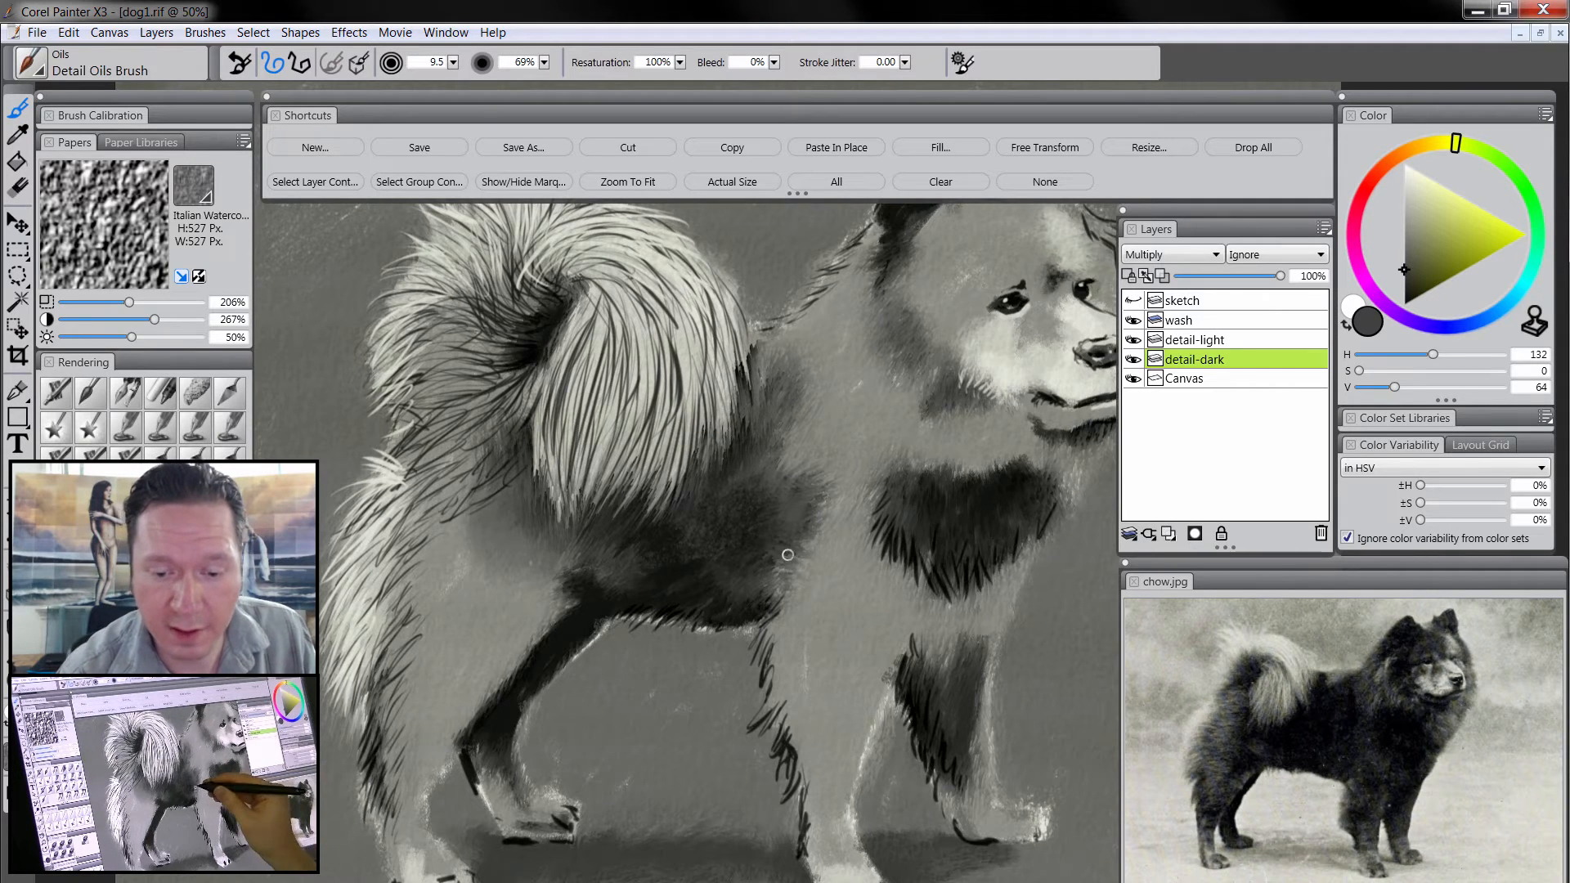
mouse_move(791, 557)
mouse_down()
mouse_move(772, 584)
mouse_move(695, 596)
mouse_up()
- Paint dark fur strokes along the back of the neck and down the side of the ruff below the ear
drag(871, 639, 769, 699)
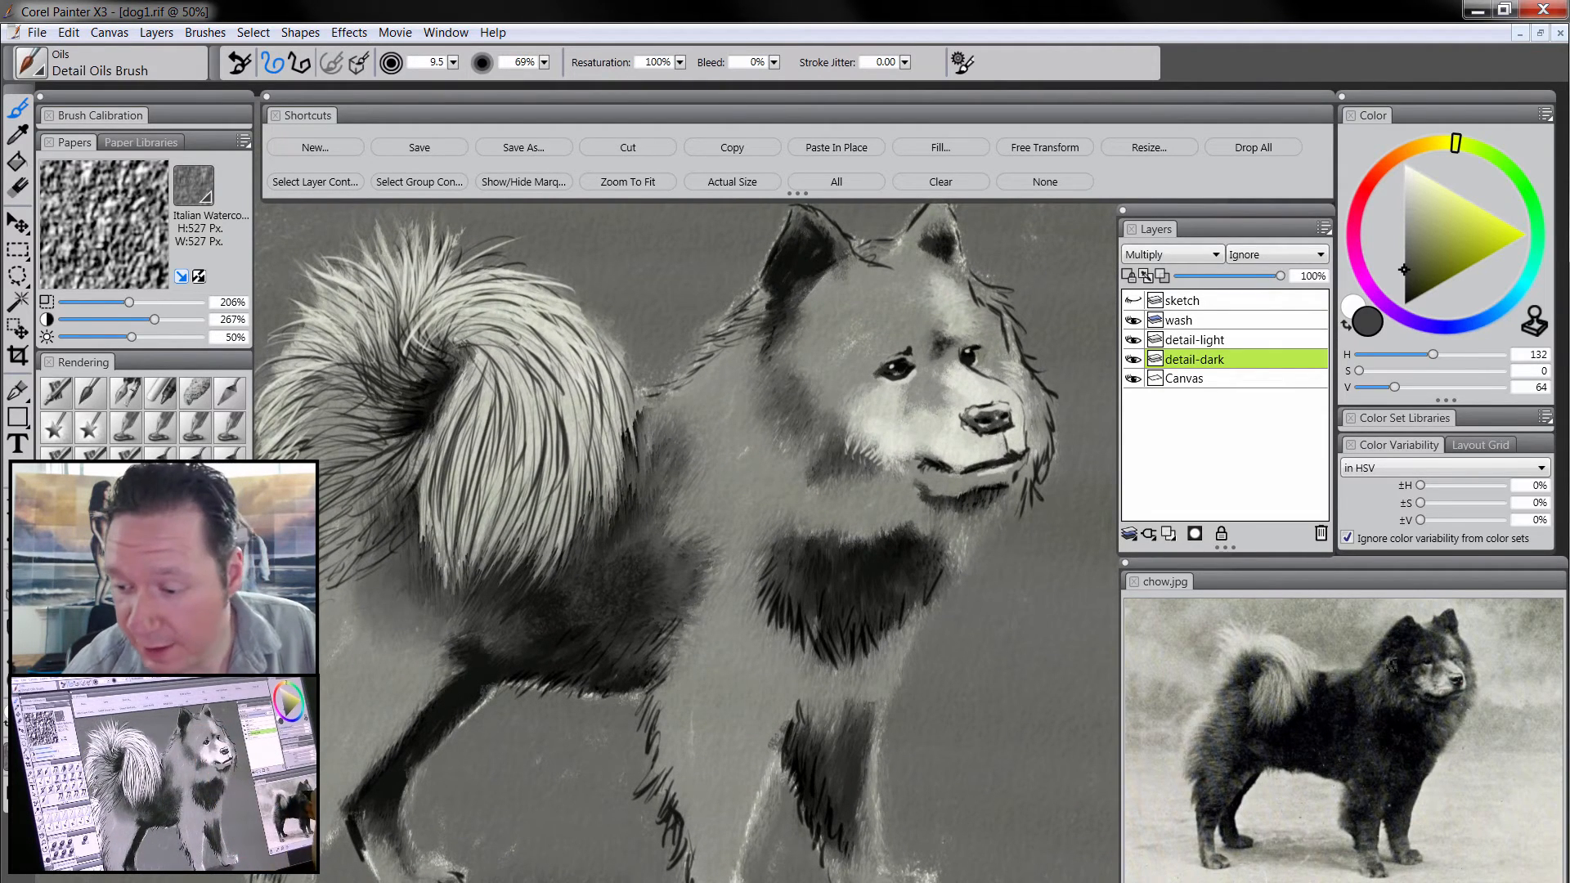
drag(766, 339, 718, 379)
drag(739, 356, 699, 384)
mouse_move(778, 342)
mouse_down()
mouse_move(711, 386)
mouse_move(726, 435)
mouse_up()
drag(776, 387, 728, 446)
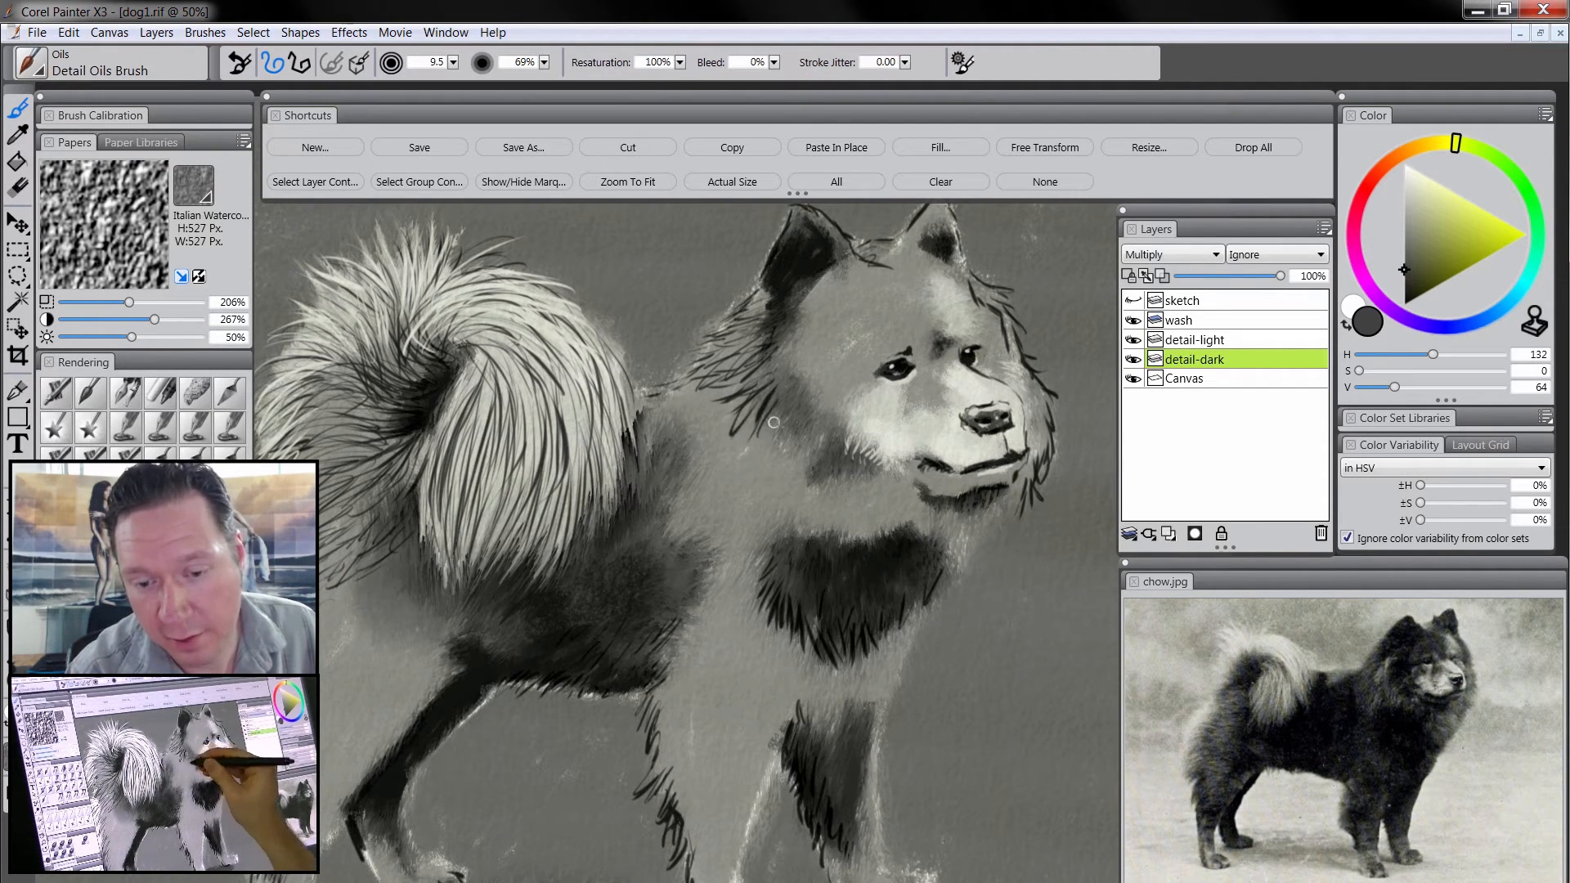
- Paint dark fur strokes down the front of the ruff, around the cheek and along the jaw
drag(792, 357, 769, 455)
mouse_move(798, 391)
mouse_down()
mouse_move(773, 434)
mouse_move(795, 475)
mouse_move(787, 421)
mouse_up()
mouse_move(810, 347)
mouse_down()
mouse_move(776, 409)
mouse_move(799, 405)
mouse_move(803, 447)
mouse_up()
drag(820, 443, 806, 491)
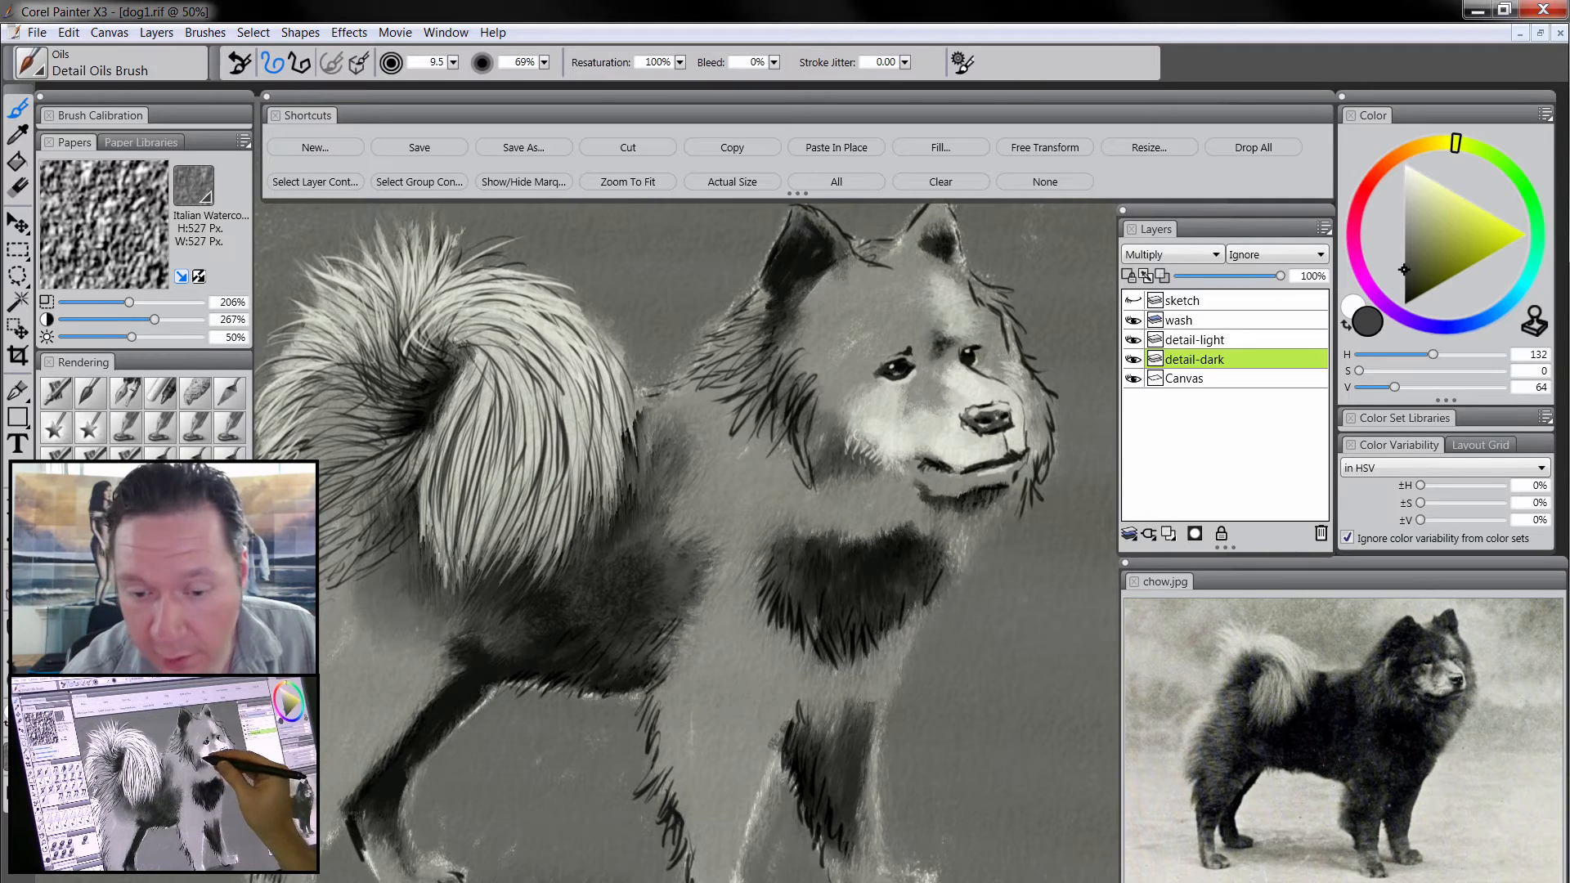
mouse_move(832, 397)
mouse_down()
mouse_move(808, 432)
mouse_move(816, 421)
mouse_up()
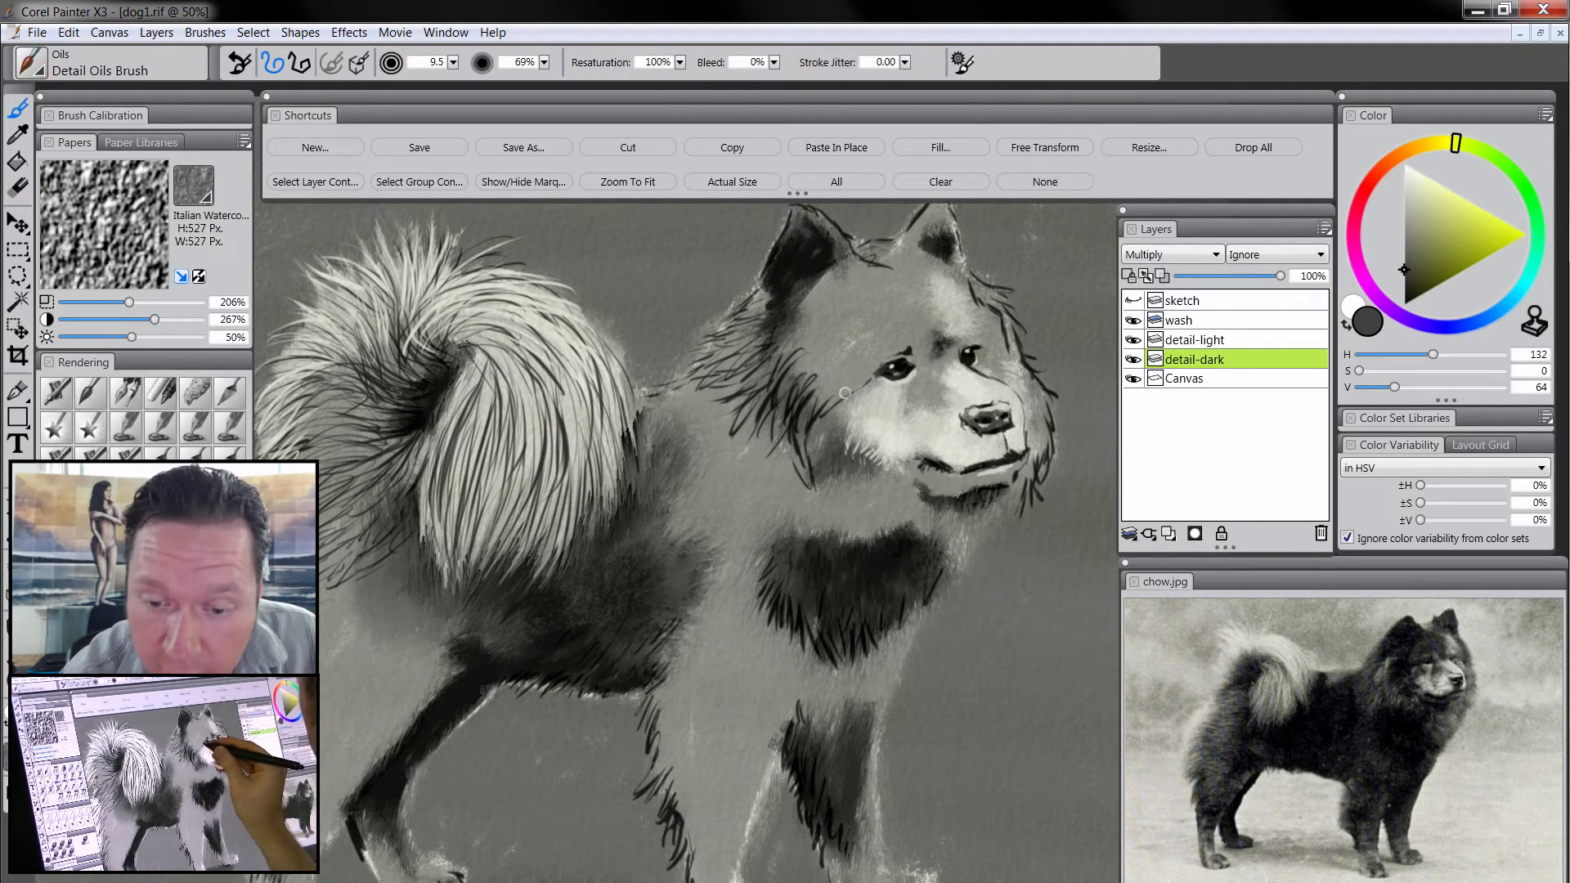
mouse_move(868, 376)
mouse_down()
mouse_move(821, 404)
mouse_move(862, 461)
mouse_move(856, 423)
mouse_move(823, 413)
mouse_up()
mouse_move(823, 465)
mouse_down()
mouse_move(860, 455)
mouse_move(857, 484)
mouse_move(898, 484)
mouse_up()
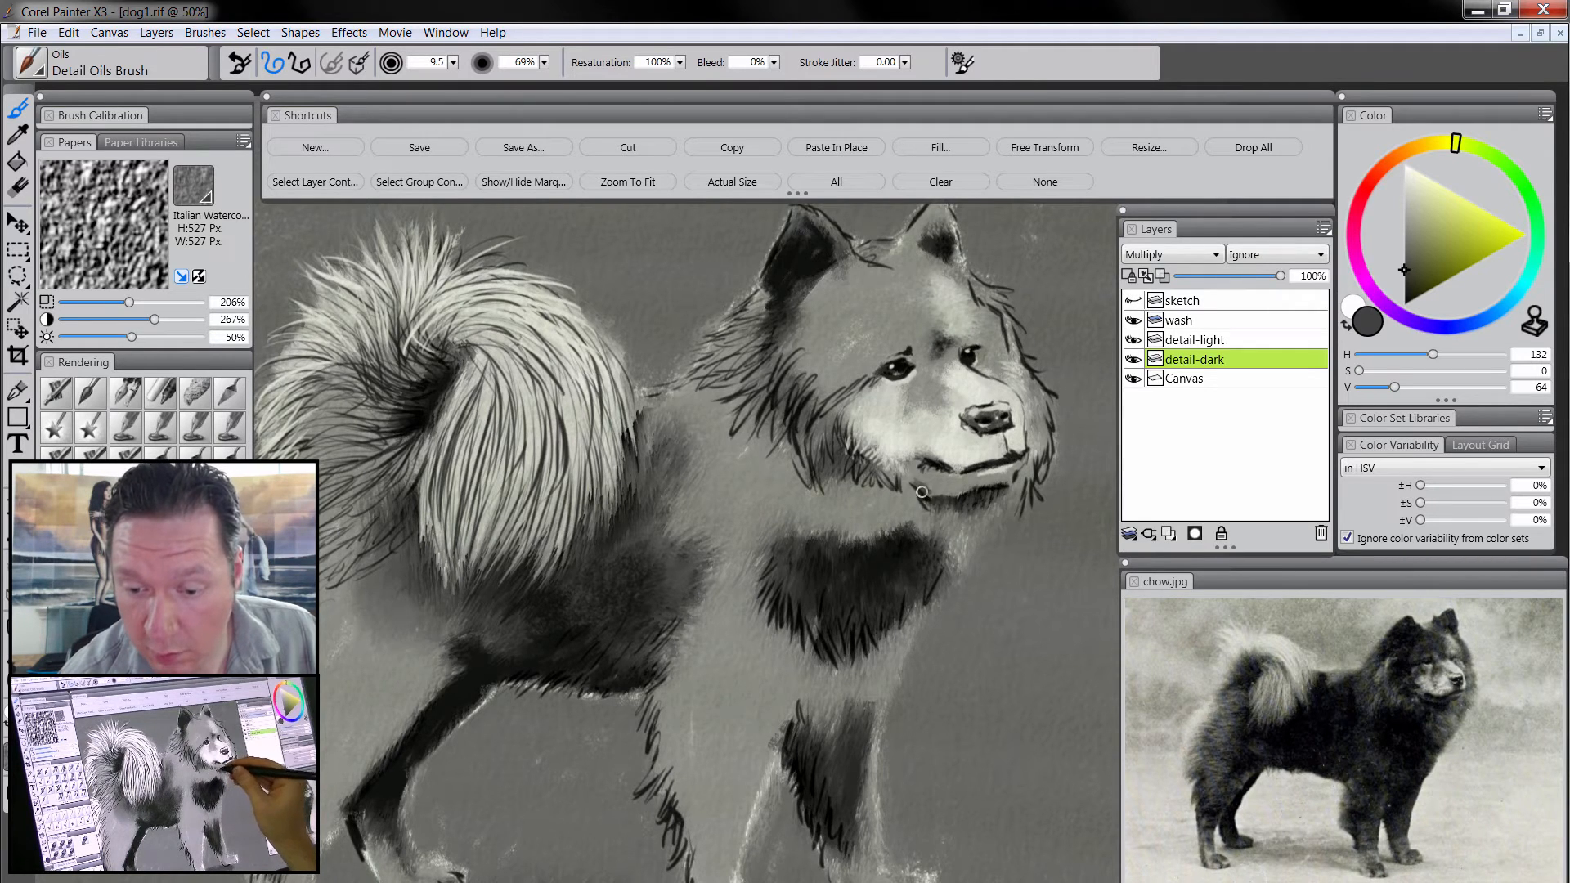
- Add short dark marks to the muzzle, cheek, brow and forehead, and a few strokes inside the far ear
drag(915, 469, 928, 483)
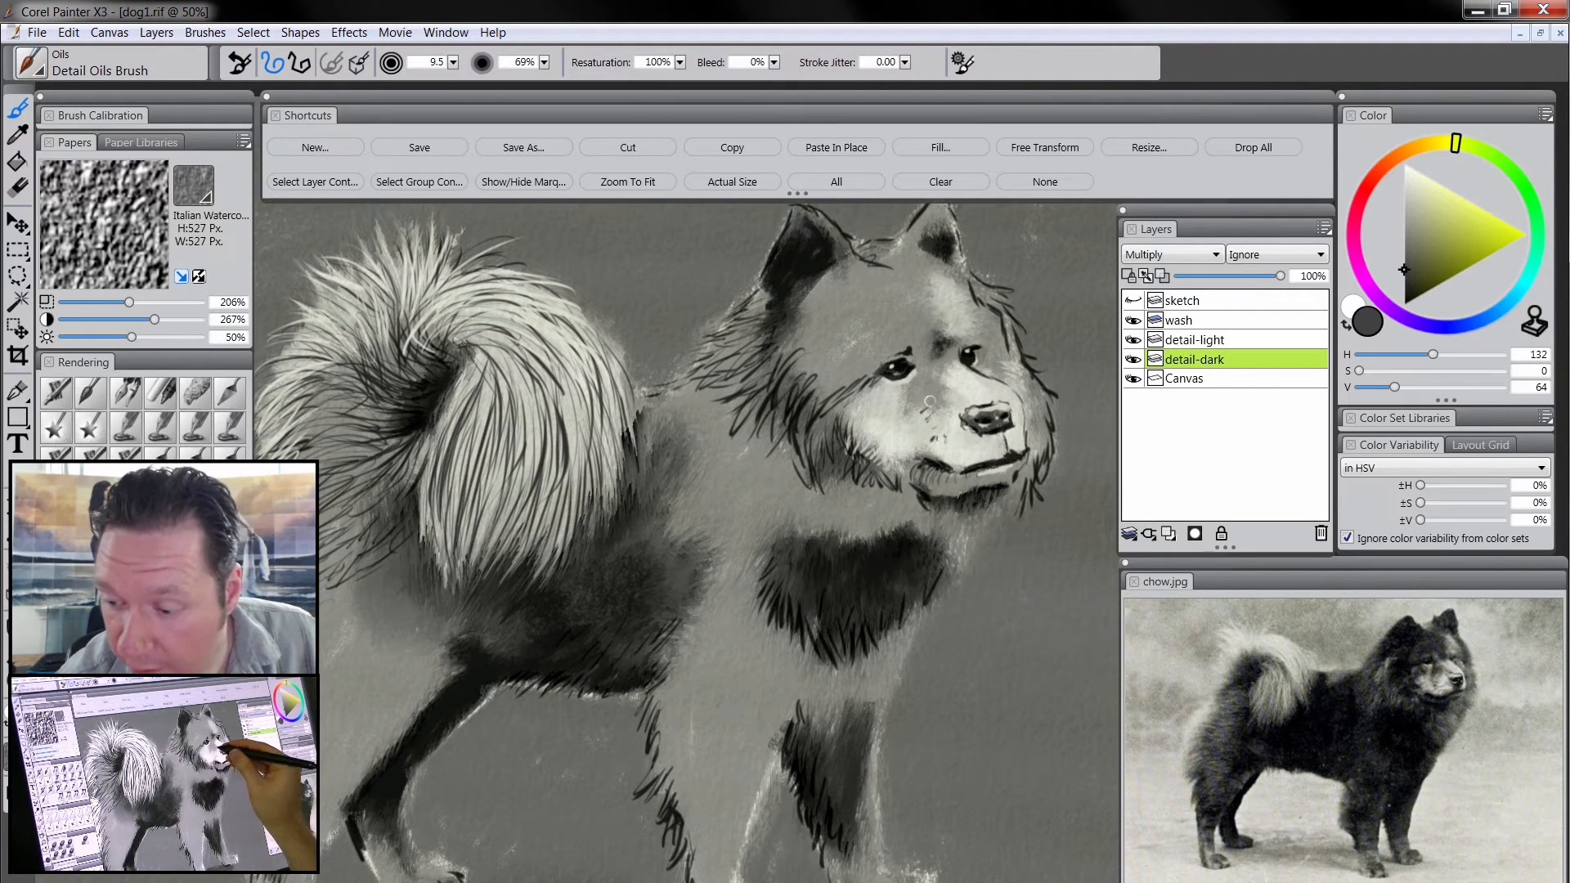
drag(917, 385, 932, 407)
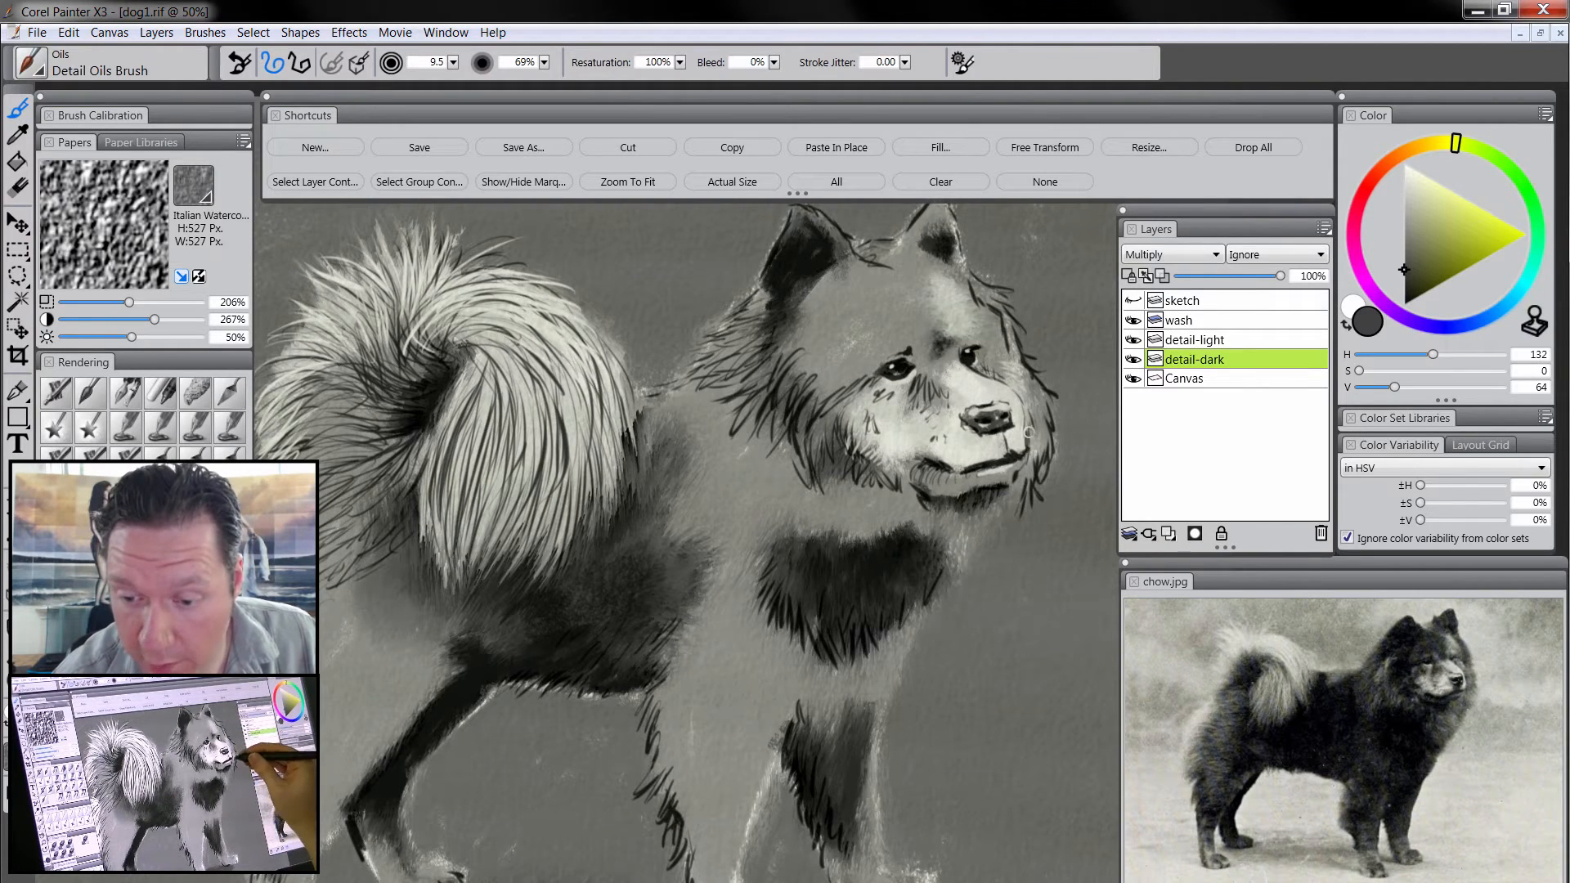
mouse_move(1029, 431)
mouse_down()
mouse_move(1022, 389)
mouse_move(1001, 375)
mouse_up()
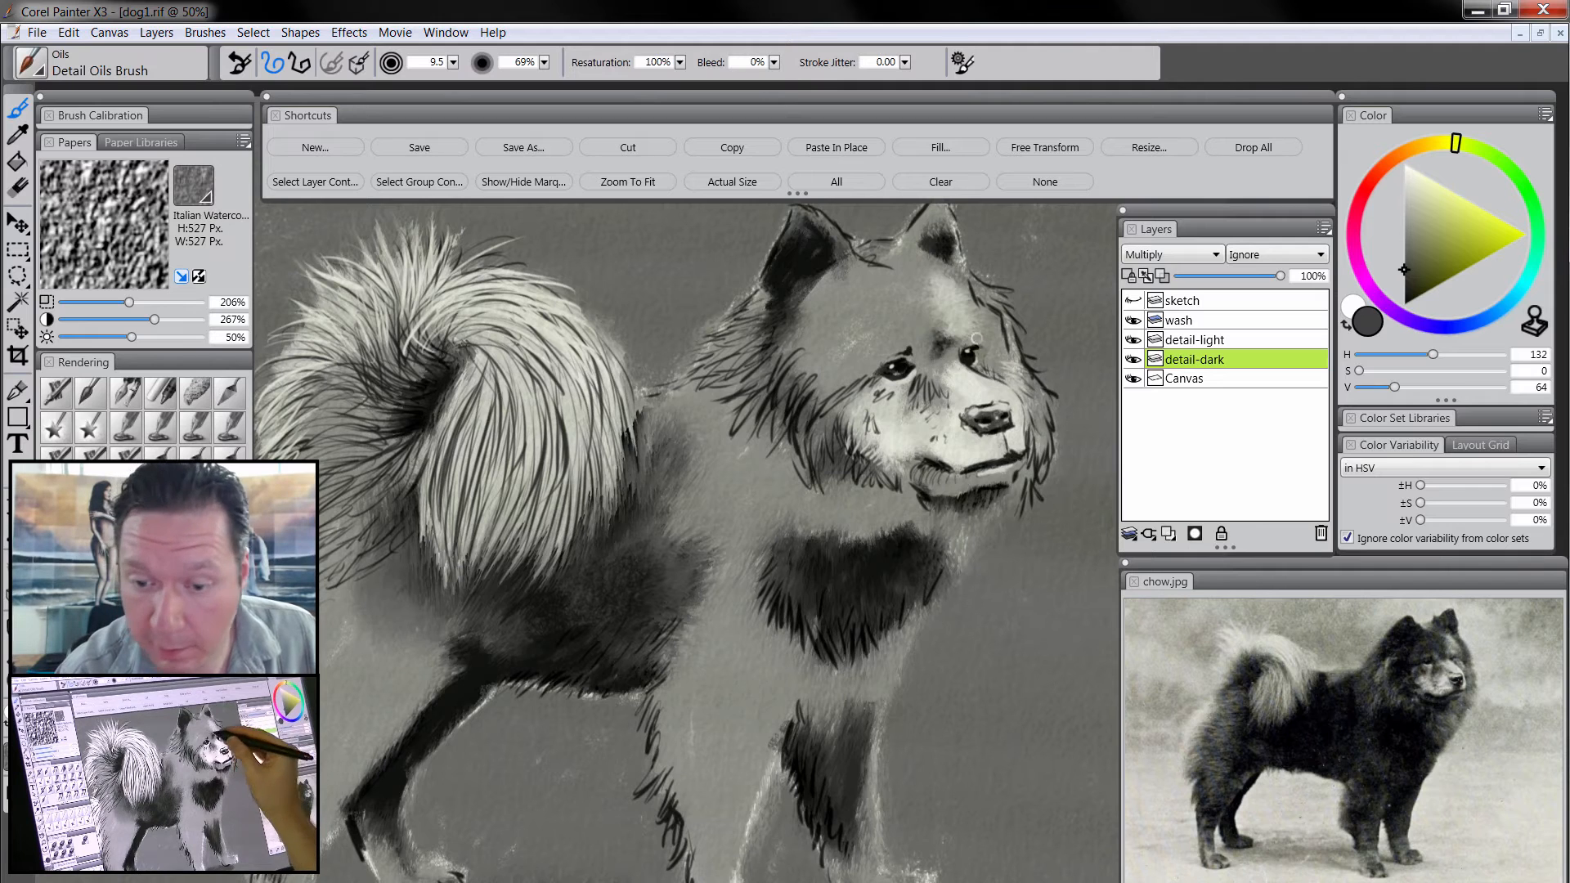
mouse_move(922, 331)
mouse_down()
mouse_move(908, 283)
mouse_move(930, 278)
mouse_move(895, 283)
mouse_move(874, 247)
mouse_move(918, 233)
mouse_move(893, 233)
mouse_move(869, 339)
mouse_up()
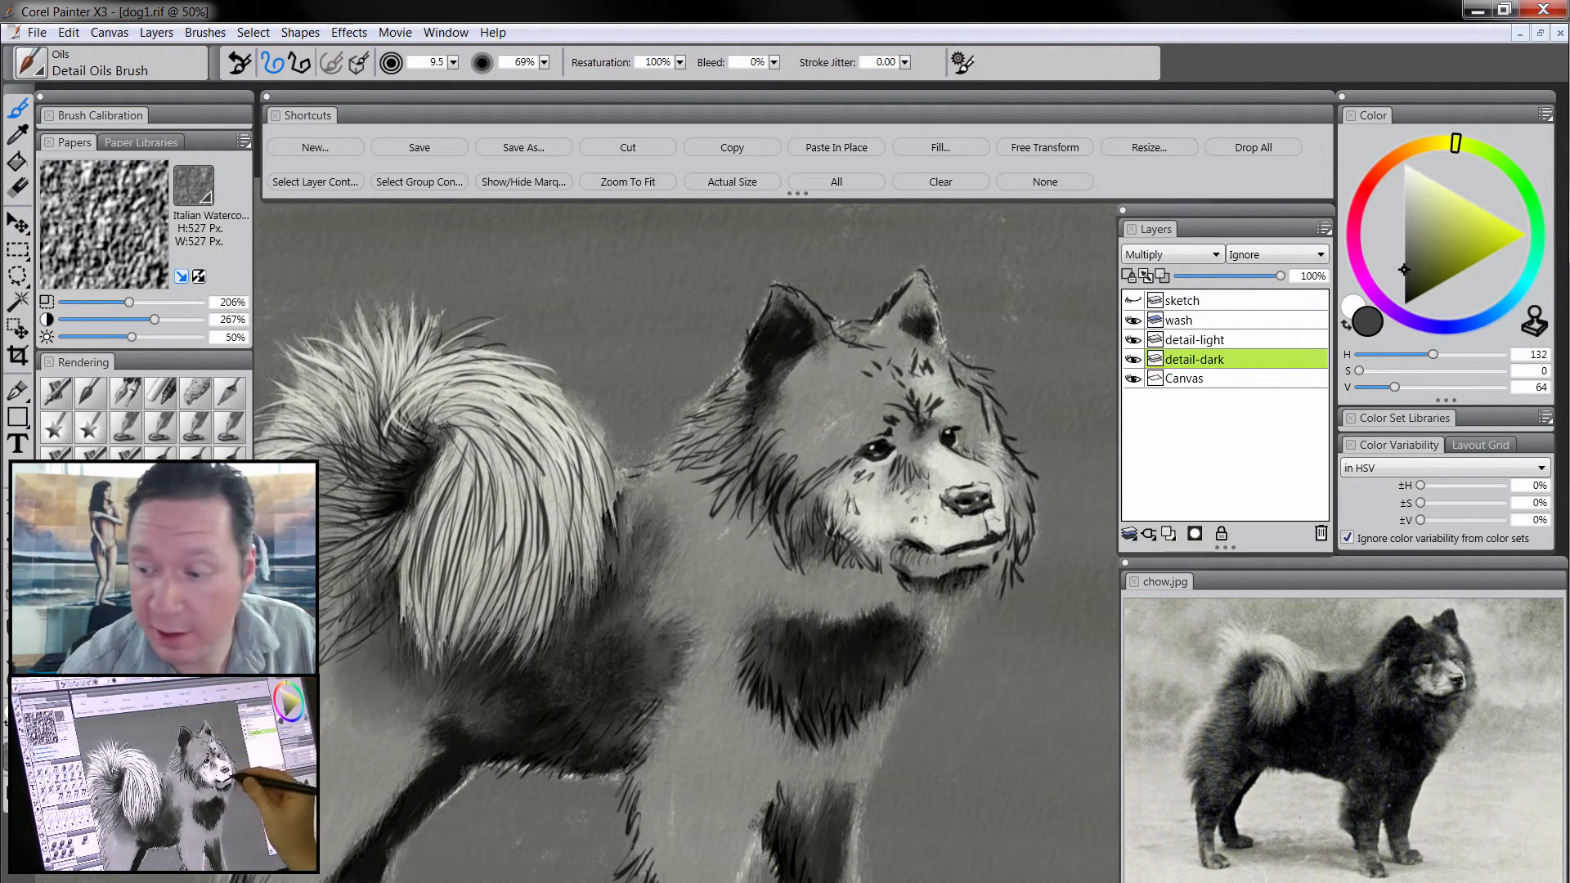
mouse_move(910, 332)
mouse_down()
mouse_move(917, 302)
mouse_move(934, 314)
mouse_move(909, 334)
mouse_up()
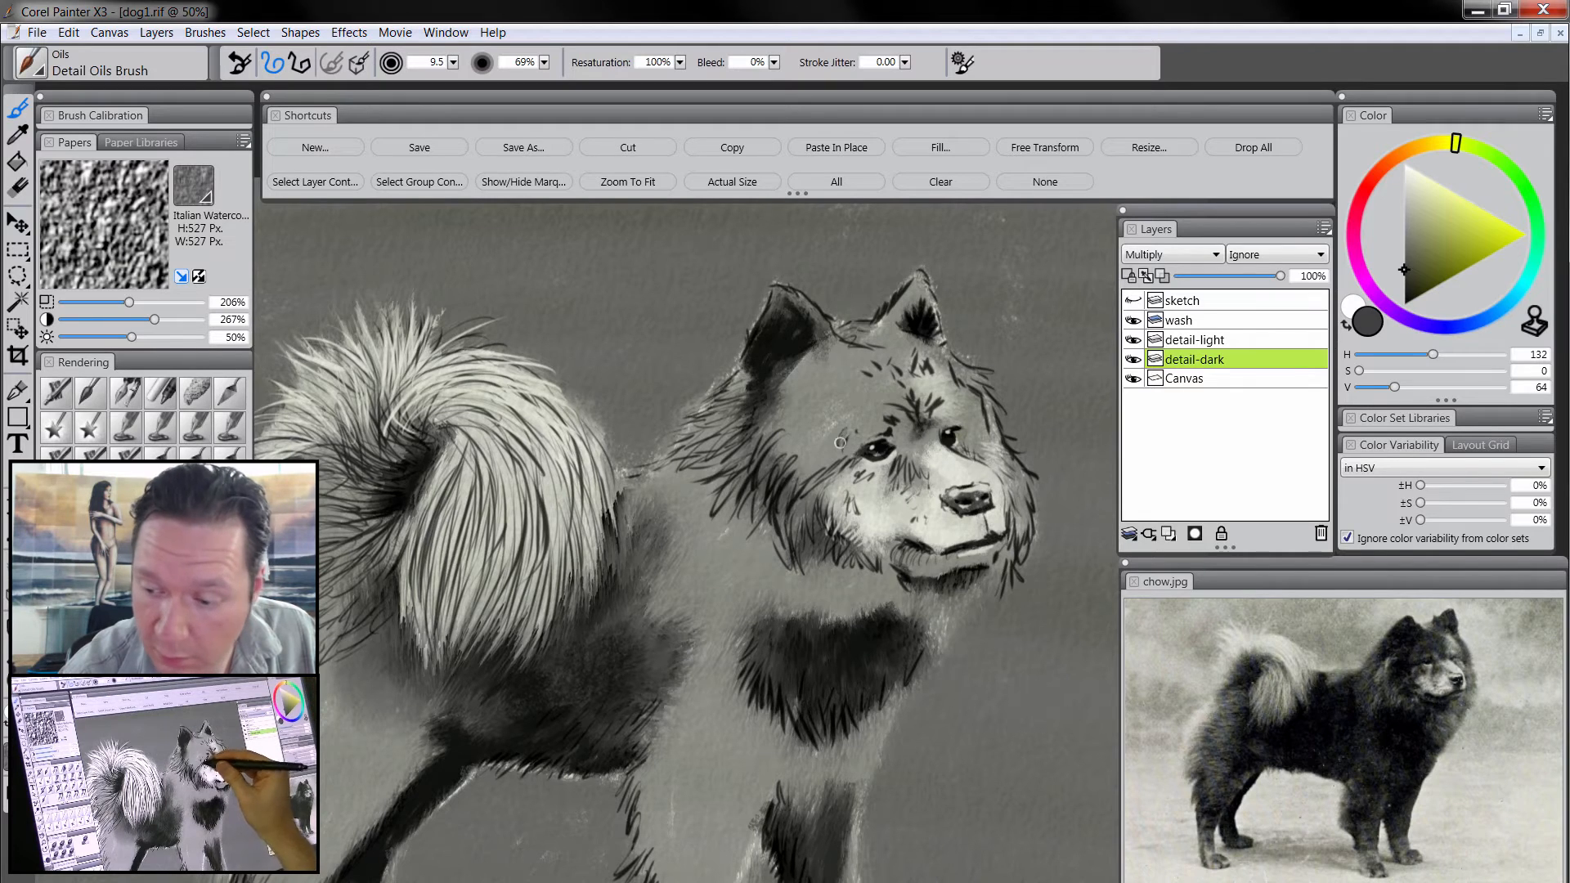
- Paint dark fur strokes beside the face below the near ear and down the neck onto the shoulder
mouse_move(783, 454)
mouse_down()
mouse_move(801, 435)
mouse_move(790, 422)
mouse_up()
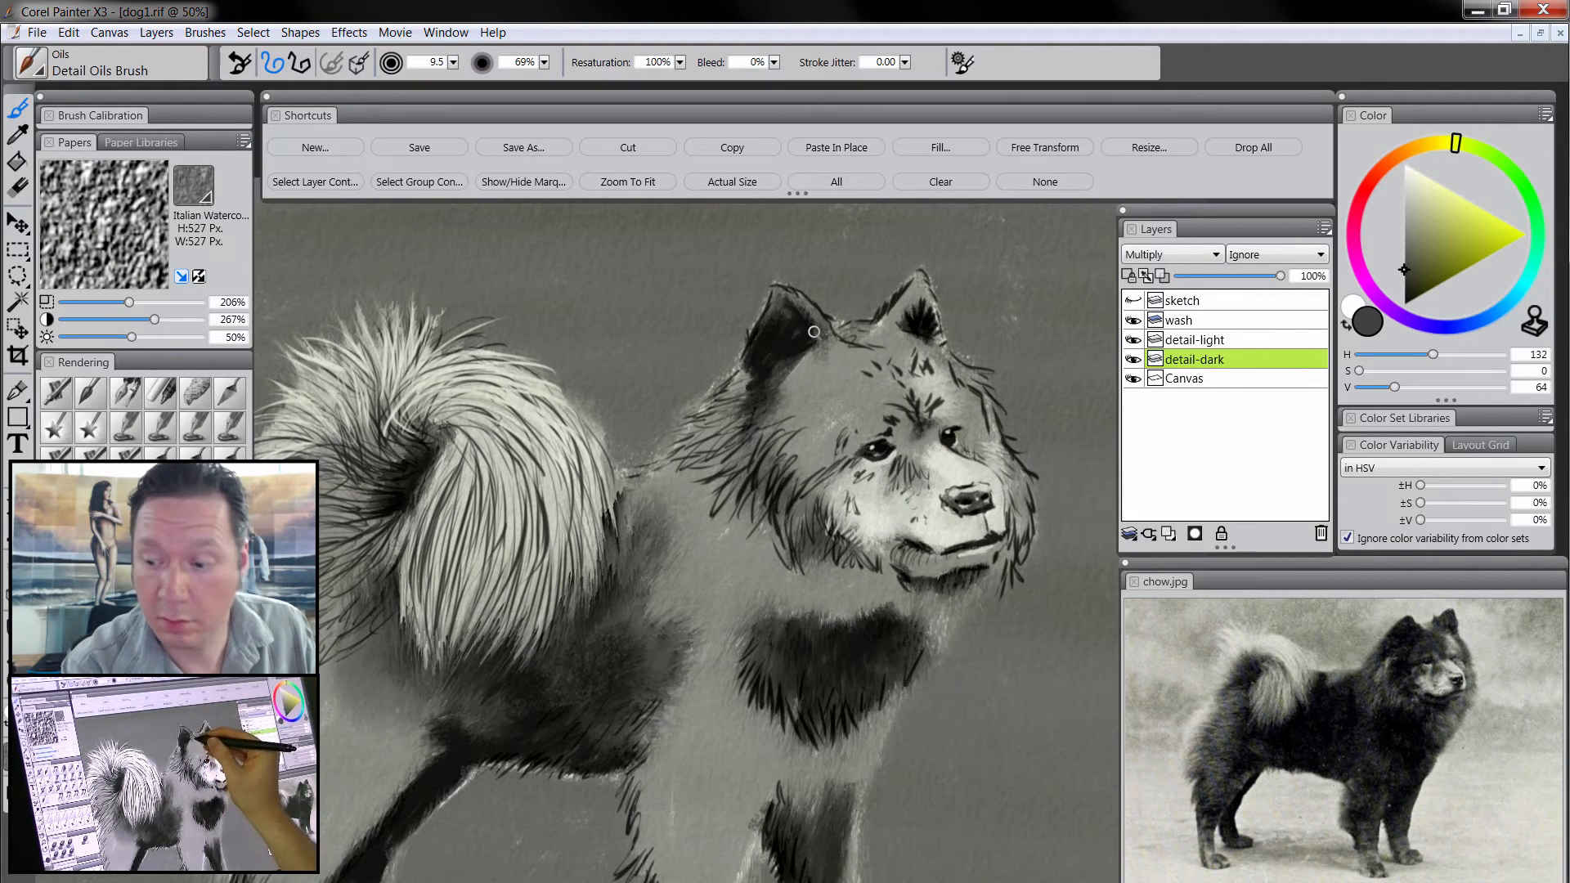
mouse_move(814, 331)
mouse_down()
mouse_move(841, 365)
mouse_move(812, 353)
mouse_move(794, 374)
mouse_move(822, 344)
mouse_move(769, 387)
mouse_up()
drag(779, 698, 836, 625)
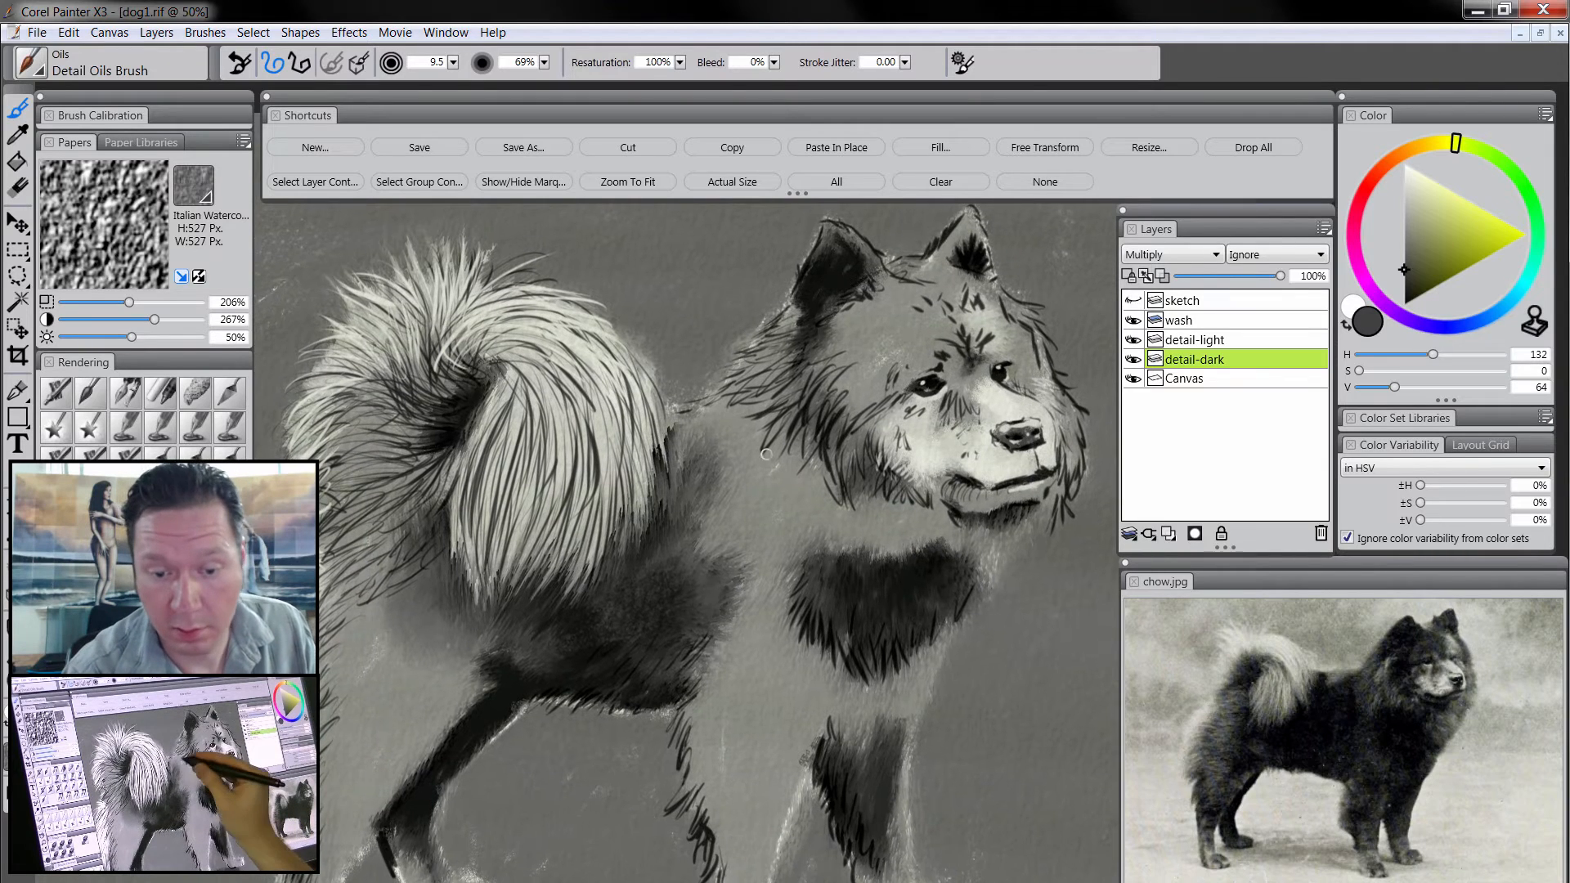
mouse_move(720, 407)
mouse_down()
mouse_move(700, 439)
mouse_move(746, 413)
mouse_move(713, 453)
mouse_move(770, 418)
mouse_move(692, 471)
mouse_up()
mouse_move(771, 436)
mouse_down()
mouse_move(719, 503)
mouse_move(744, 489)
mouse_move(714, 544)
mouse_up()
drag(765, 494, 719, 540)
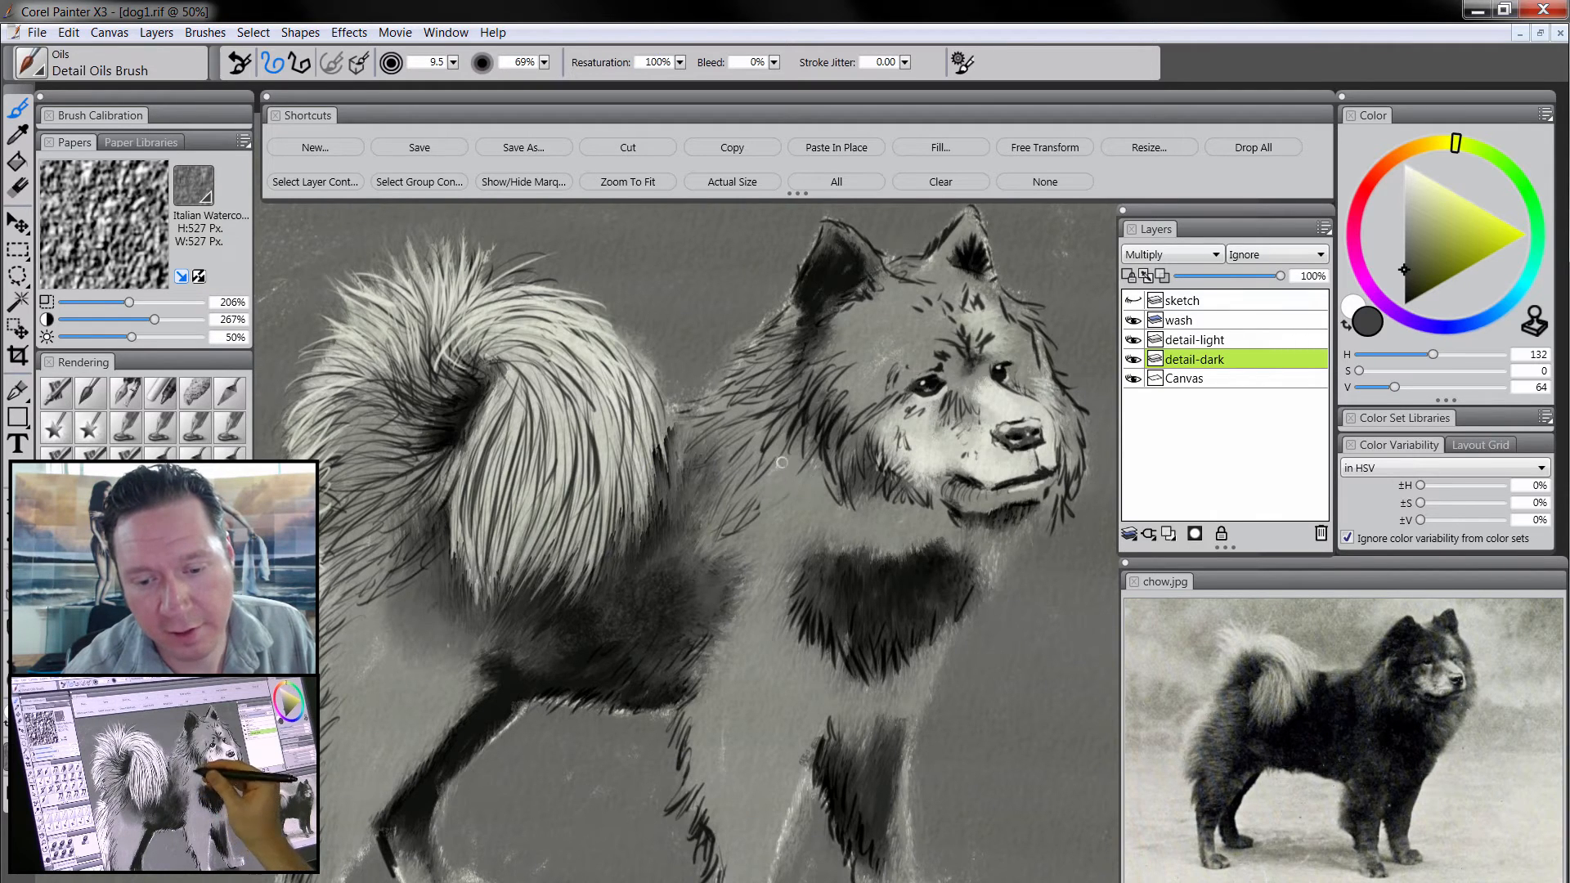
mouse_move(790, 460)
mouse_down()
mouse_move(763, 514)
mouse_move(791, 479)
mouse_move(792, 493)
mouse_move(725, 544)
mouse_move(772, 536)
mouse_move(807, 497)
mouse_move(776, 552)
mouse_up()
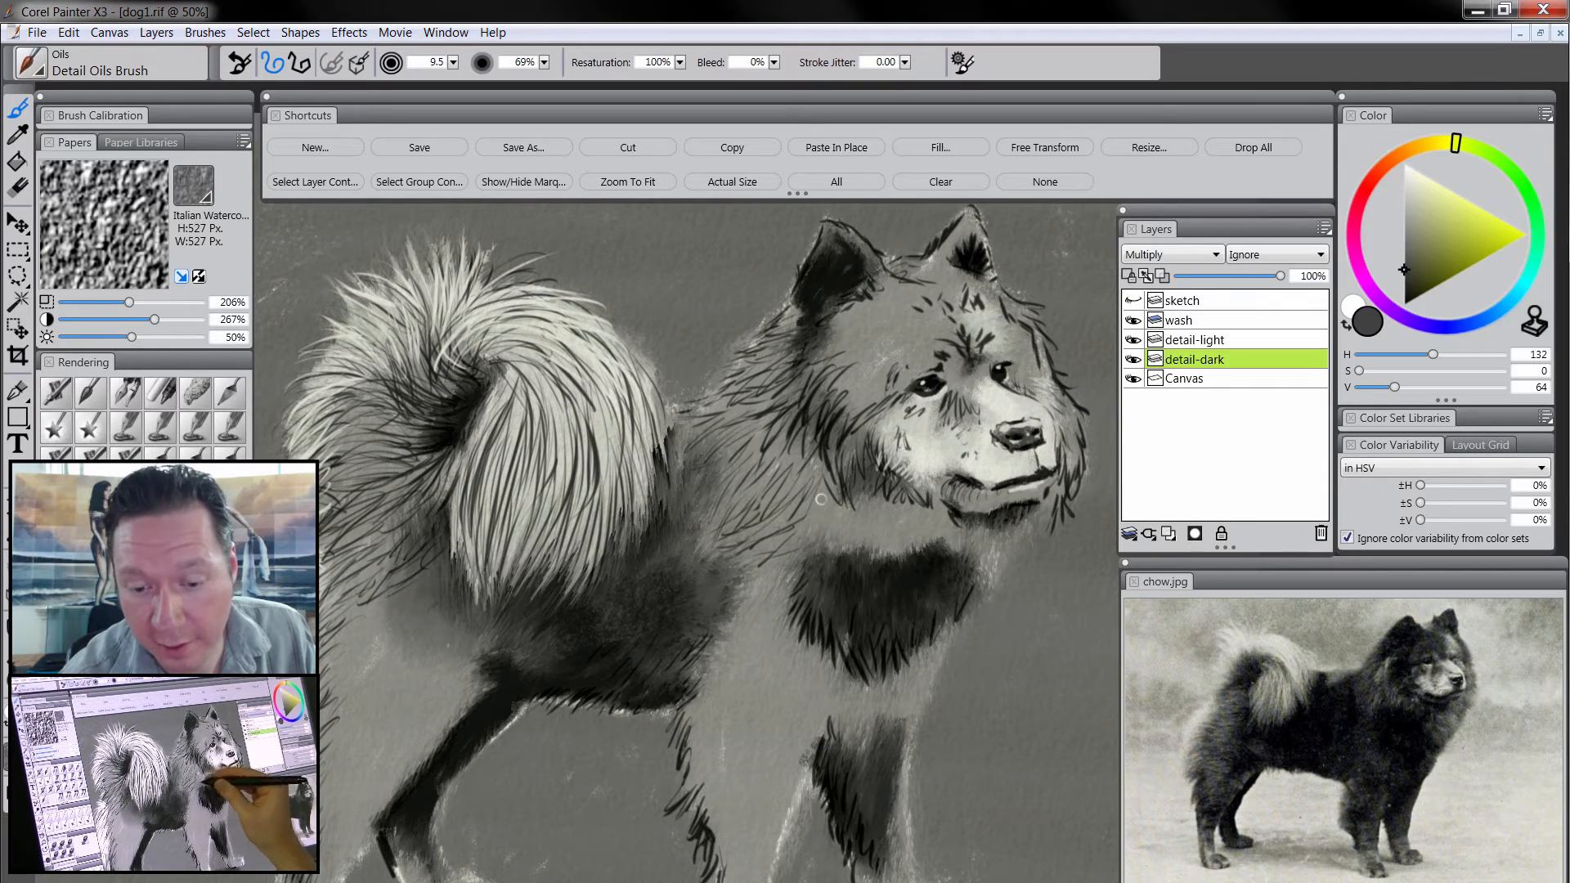
- Paint dark fur strokes across the throat, from the ruff to below the chin, above the dark chest patch
mouse_move(827, 494)
mouse_down()
mouse_move(808, 547)
mouse_move(836, 528)
mouse_move(825, 579)
mouse_move(830, 549)
mouse_move(834, 606)
mouse_move(847, 599)
mouse_move(821, 594)
mouse_move(845, 570)
mouse_move(844, 523)
mouse_move(856, 595)
mouse_move(852, 509)
mouse_move(871, 517)
mouse_move(871, 557)
mouse_up()
mouse_move(876, 501)
mouse_down()
mouse_move(885, 548)
mouse_move(899, 544)
mouse_move(883, 584)
mouse_up()
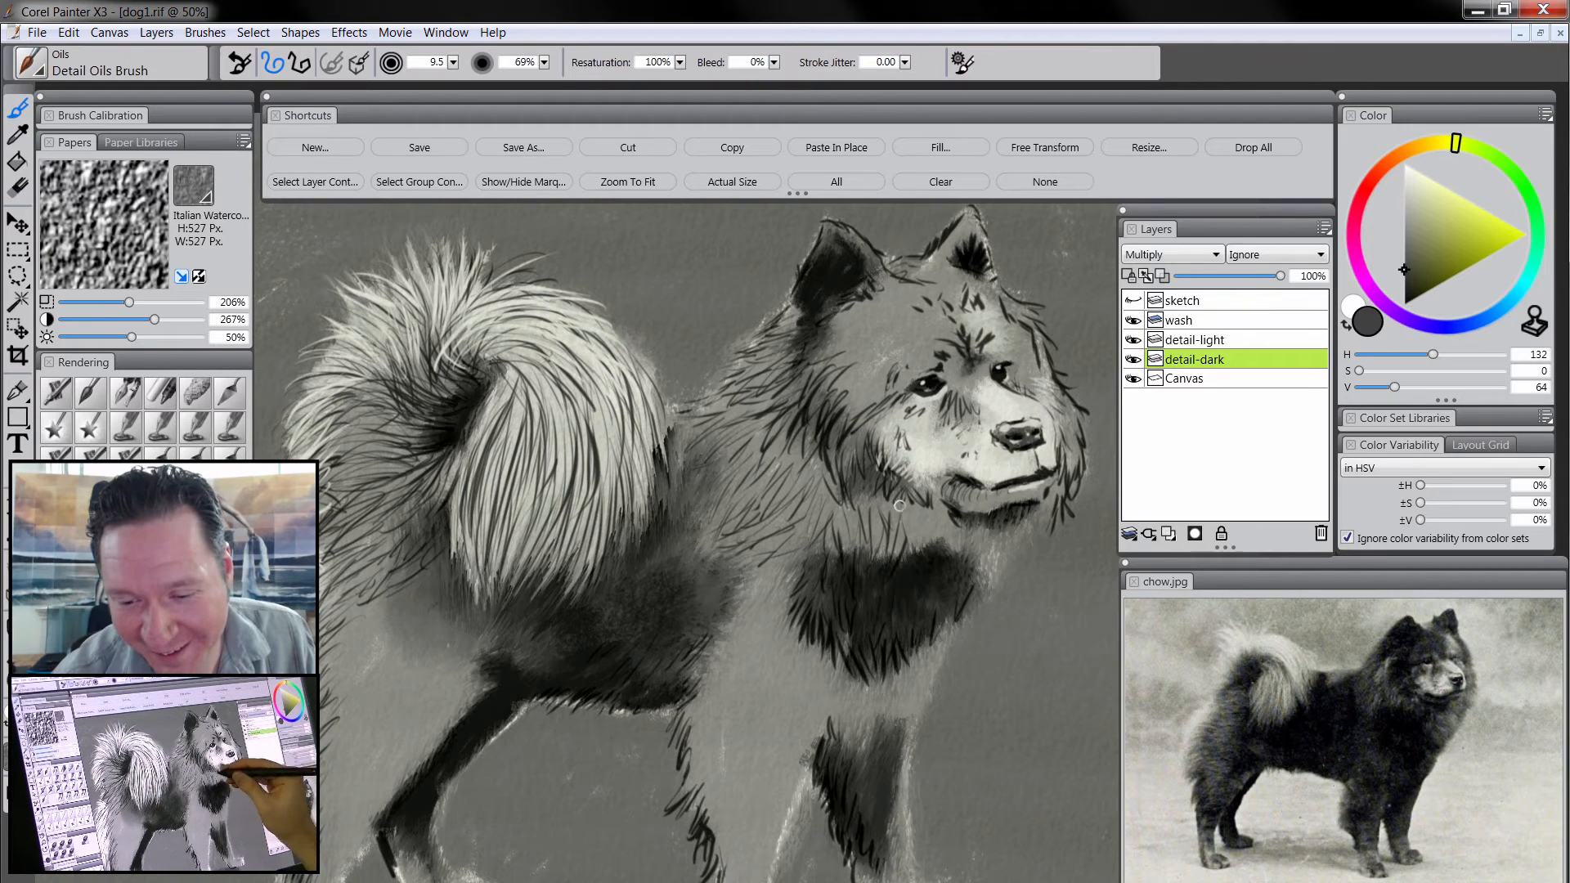
mouse_move(901, 507)
mouse_down()
mouse_move(911, 555)
mouse_move(934, 509)
mouse_move(920, 564)
mouse_move(946, 542)
mouse_move(906, 610)
mouse_move(958, 582)
mouse_up()
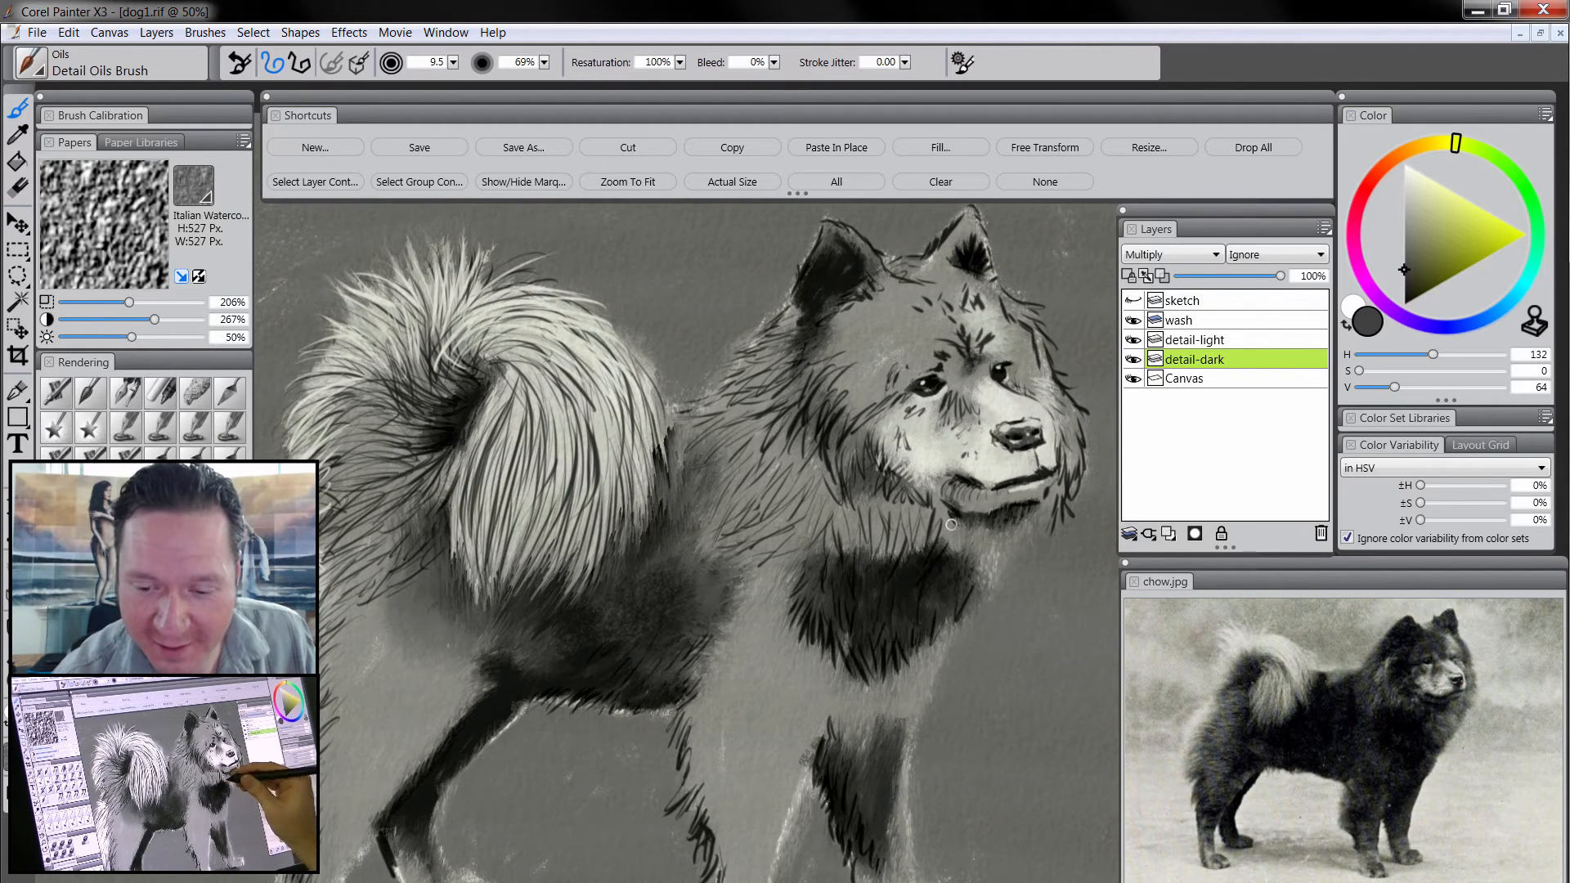
mouse_move(963, 520)
mouse_down()
mouse_move(960, 567)
mouse_move(1008, 505)
mouse_move(992, 564)
mouse_move(988, 531)
mouse_move(1024, 545)
mouse_up()
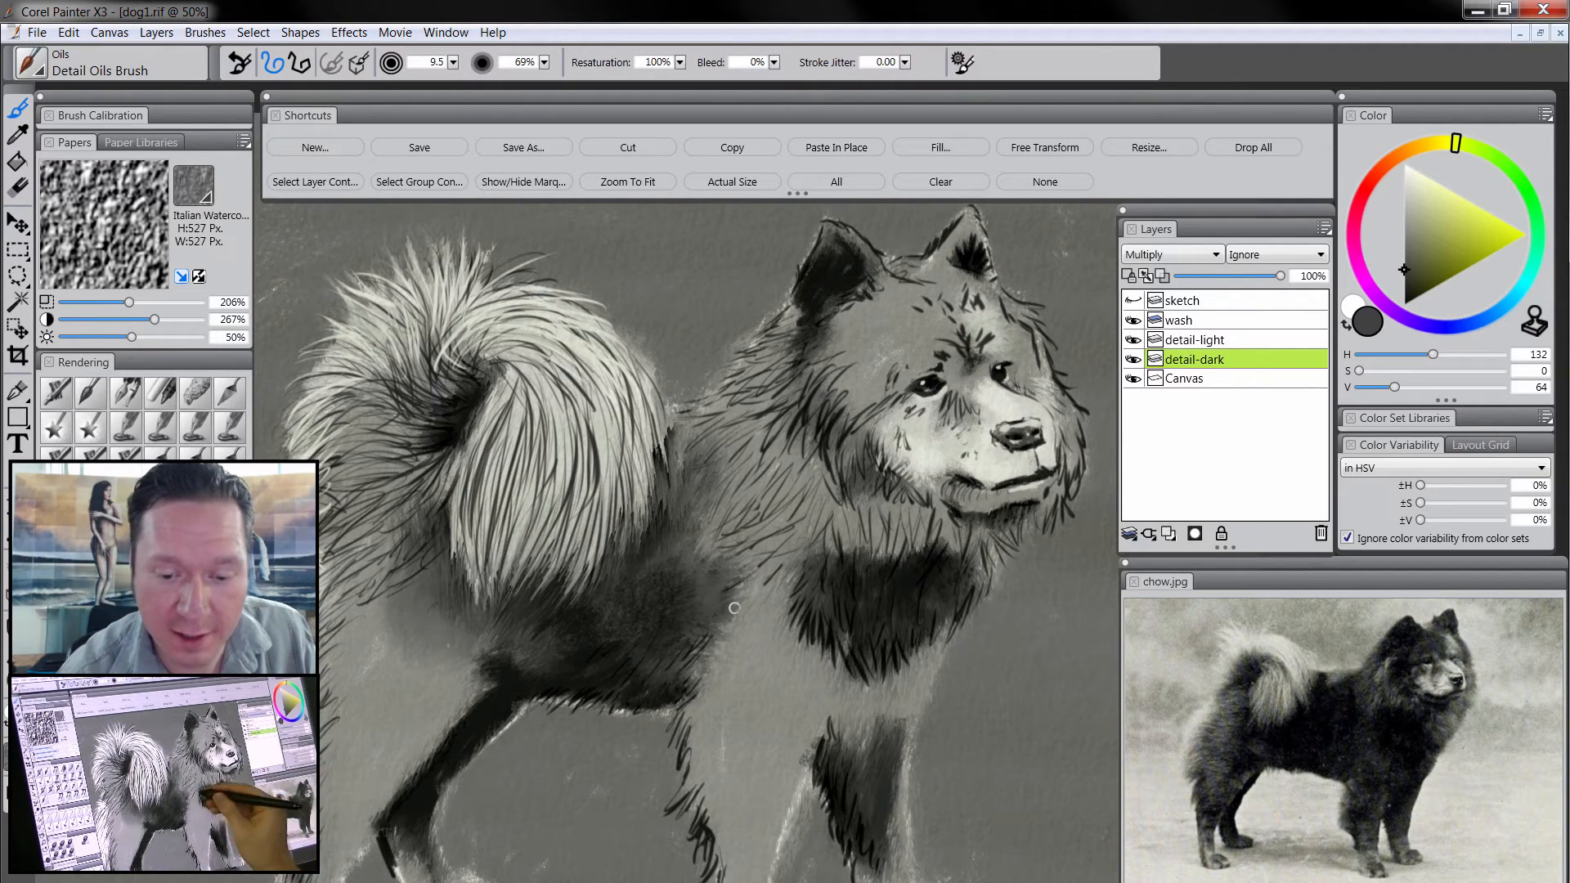
- Paint dark fur strokes over the lower shoulder and down the rear edge of the near front leg's upper part
drag(780, 577, 724, 621)
drag(751, 602, 720, 635)
drag(778, 598, 687, 658)
mouse_move(731, 640)
mouse_down()
mouse_move(686, 664)
mouse_move(711, 663)
mouse_up()
mouse_move(771, 621)
mouse_down()
mouse_move(689, 709)
mouse_move(748, 673)
mouse_move(715, 695)
mouse_up()
mouse_move(732, 671)
mouse_down()
mouse_move(691, 728)
mouse_move(725, 693)
mouse_move(687, 801)
mouse_up()
drag(727, 699, 718, 773)
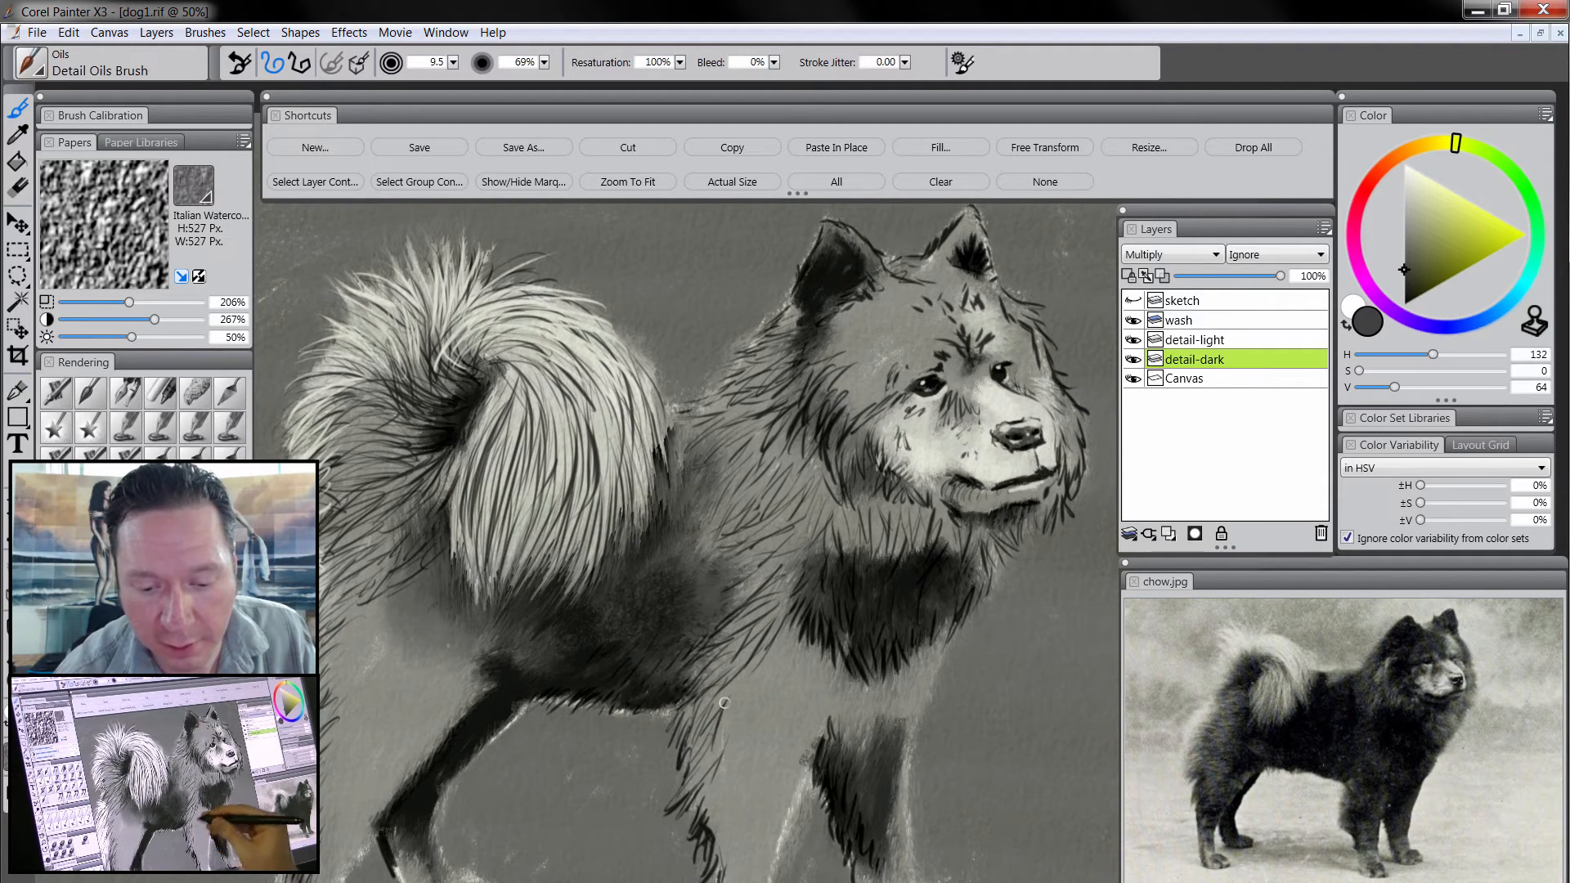
- Extend the dark fur strokes from beside the chest patch down the middle of the near front leg
drag(761, 663, 722, 719)
mouse_move(772, 661)
mouse_down()
mouse_move(742, 703)
mouse_move(763, 691)
mouse_up()
drag(796, 629, 779, 669)
drag(779, 666, 734, 723)
mouse_move(752, 691)
mouse_down()
mouse_move(707, 777)
mouse_move(709, 760)
mouse_move(705, 854)
mouse_up()
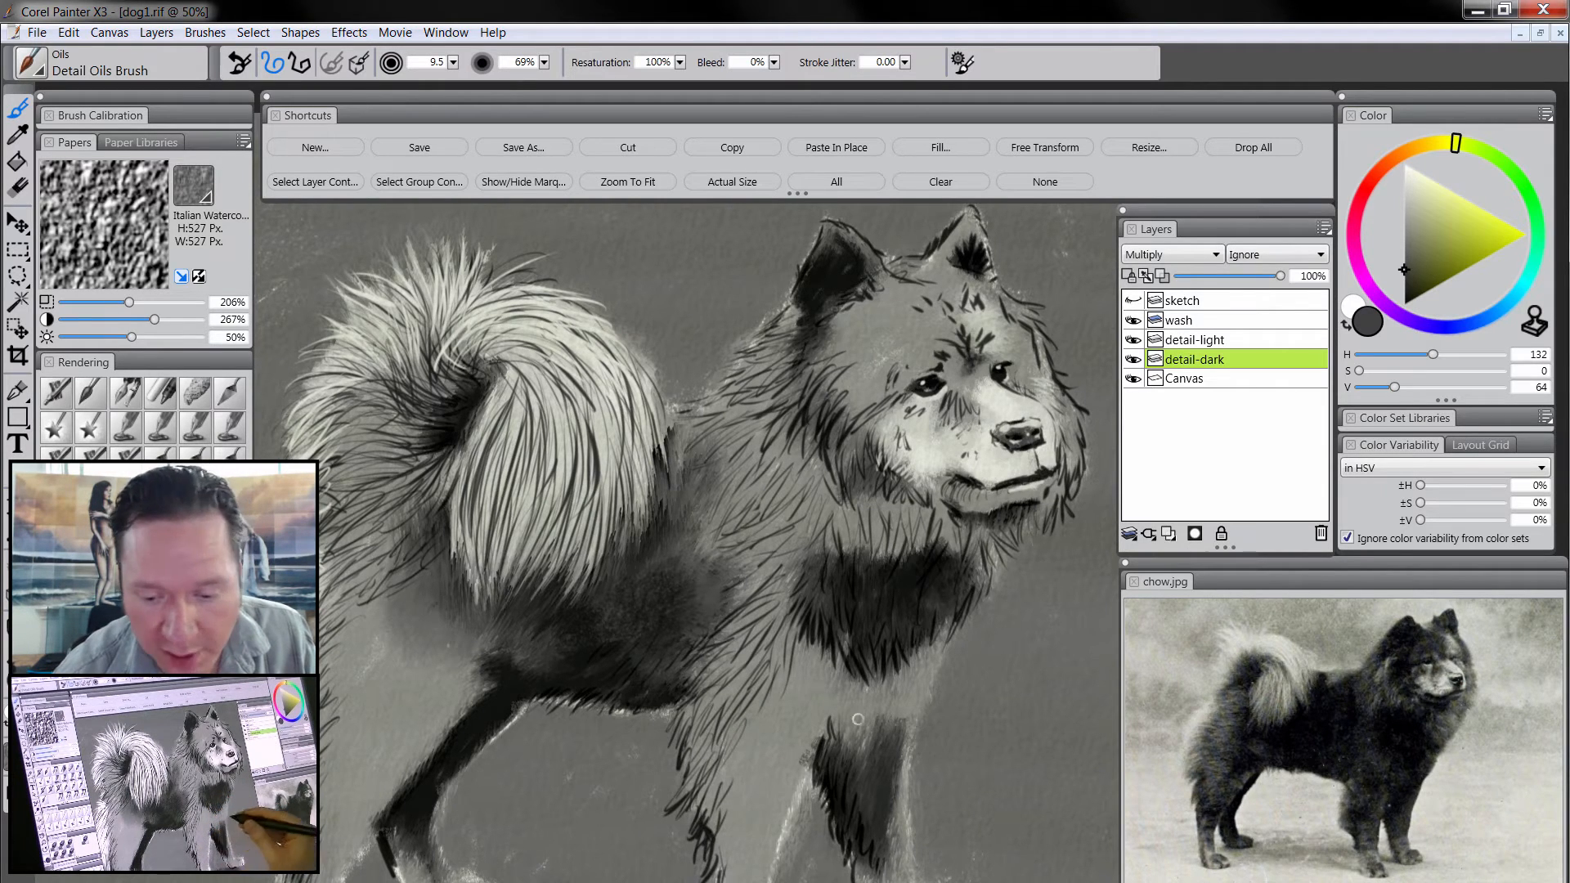
- Paint dark fur strokes along the far front leg's front edge and through its dark area down to the paw
drag(803, 768, 780, 647)
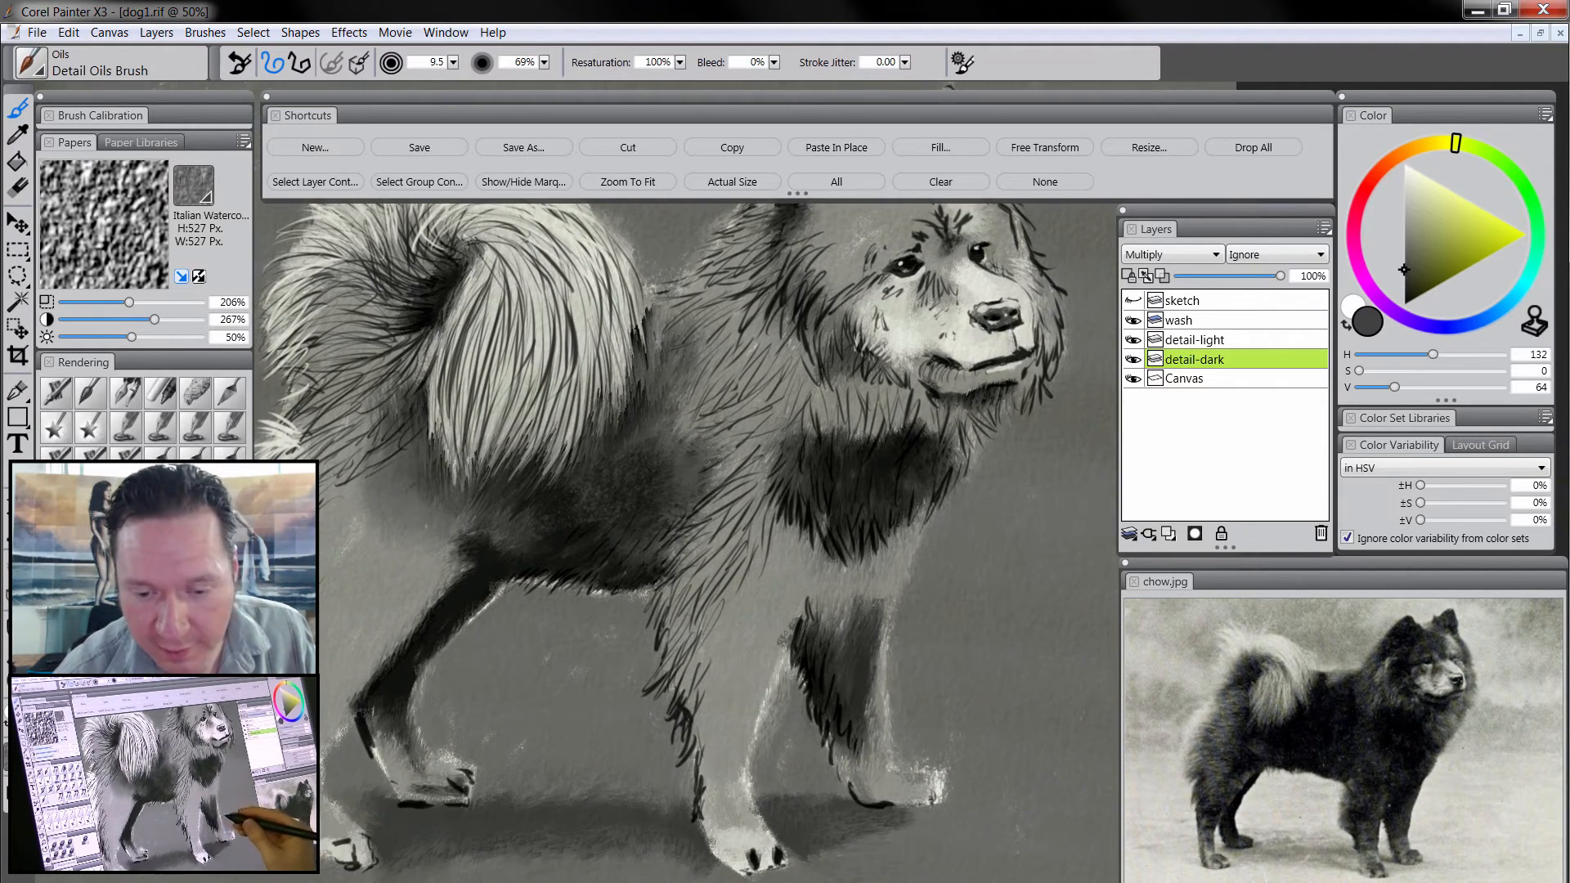
mouse_move(920, 516)
mouse_down()
mouse_move(903, 587)
mouse_move(895, 555)
mouse_move(878, 555)
mouse_move(884, 713)
mouse_move(873, 702)
mouse_move(868, 744)
mouse_up()
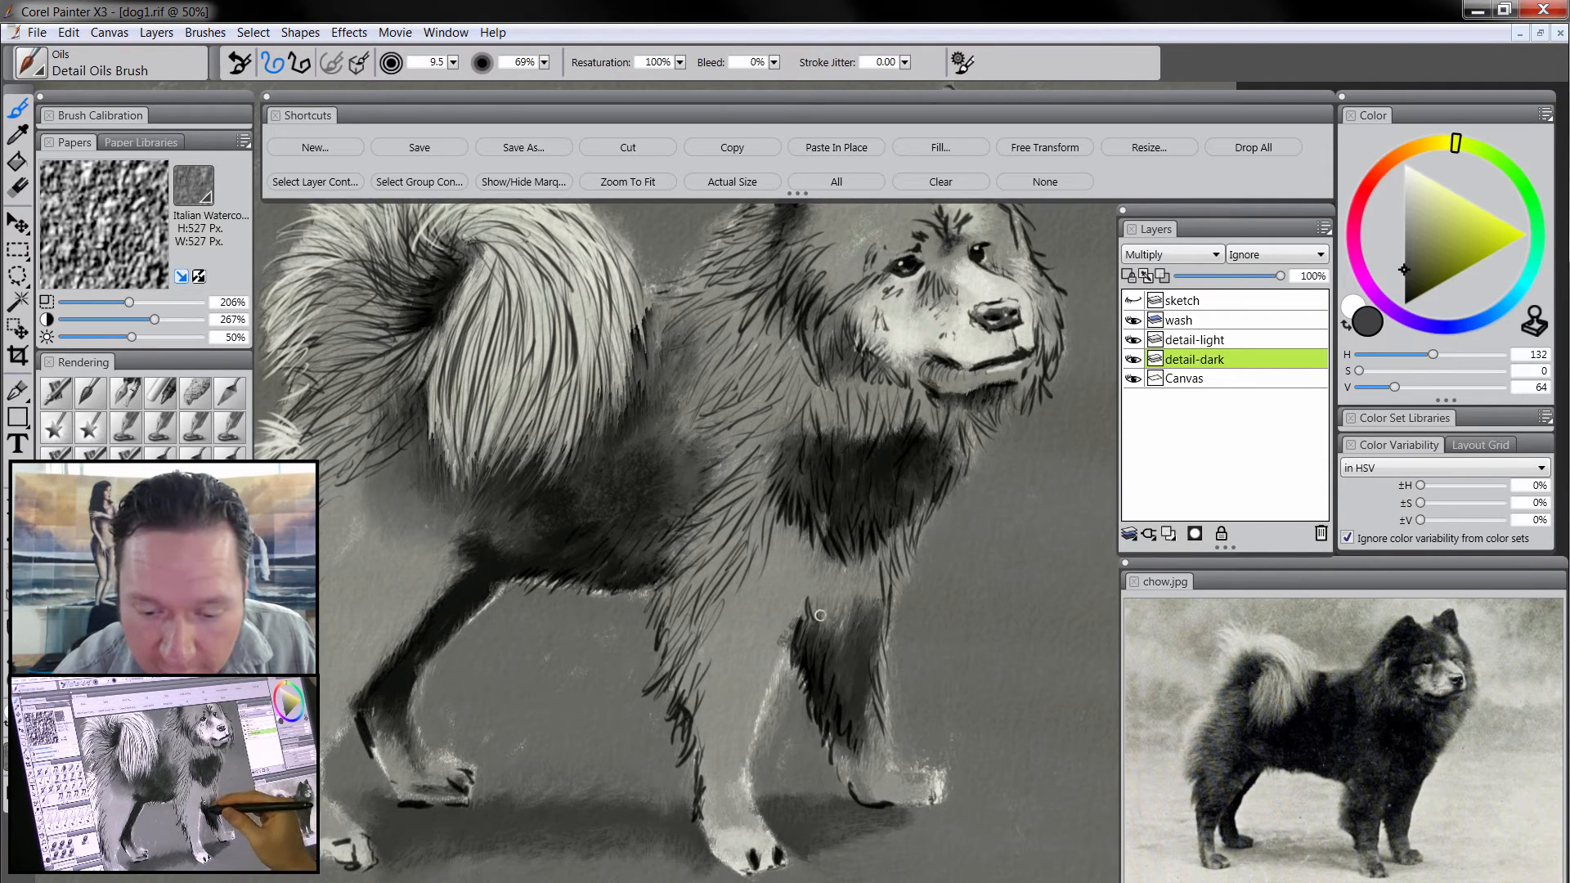
drag(823, 616, 819, 641)
mouse_move(834, 599)
mouse_down()
mouse_move(840, 703)
mouse_move(846, 718)
mouse_move(861, 692)
mouse_move(869, 748)
mouse_up()
drag(865, 687, 880, 746)
mouse_move(850, 638)
mouse_down()
mouse_move(864, 702)
mouse_move(841, 606)
mouse_move(867, 660)
mouse_move(872, 639)
mouse_move(875, 683)
mouse_up()
mouse_move(876, 728)
mouse_down()
mouse_move(840, 751)
mouse_move(842, 781)
mouse_move(870, 784)
mouse_move(873, 712)
mouse_move(897, 763)
mouse_move(964, 807)
mouse_move(901, 793)
mouse_move(886, 757)
mouse_move(855, 760)
mouse_move(853, 807)
mouse_move(868, 804)
mouse_up()
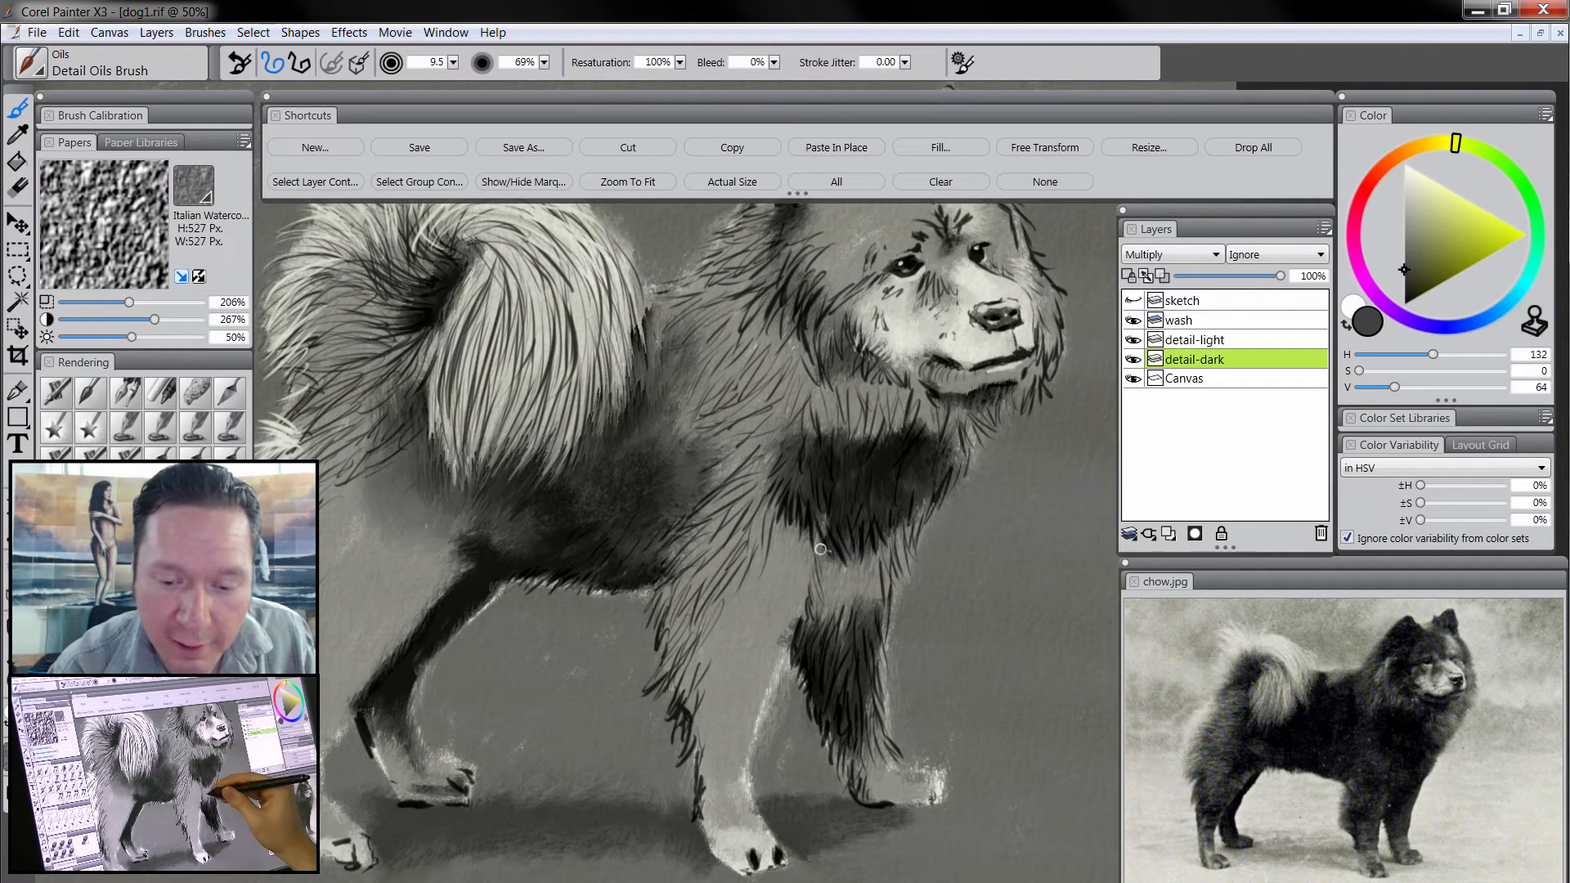
- Fill the far front leg's upper part below the chest patch with dark fur strokes
mouse_move(810, 574)
mouse_down()
mouse_move(804, 639)
mouse_move(852, 574)
mouse_move(831, 589)
mouse_move(834, 570)
mouse_move(827, 607)
mouse_move(839, 573)
mouse_move(855, 618)
mouse_up()
drag(860, 554, 880, 615)
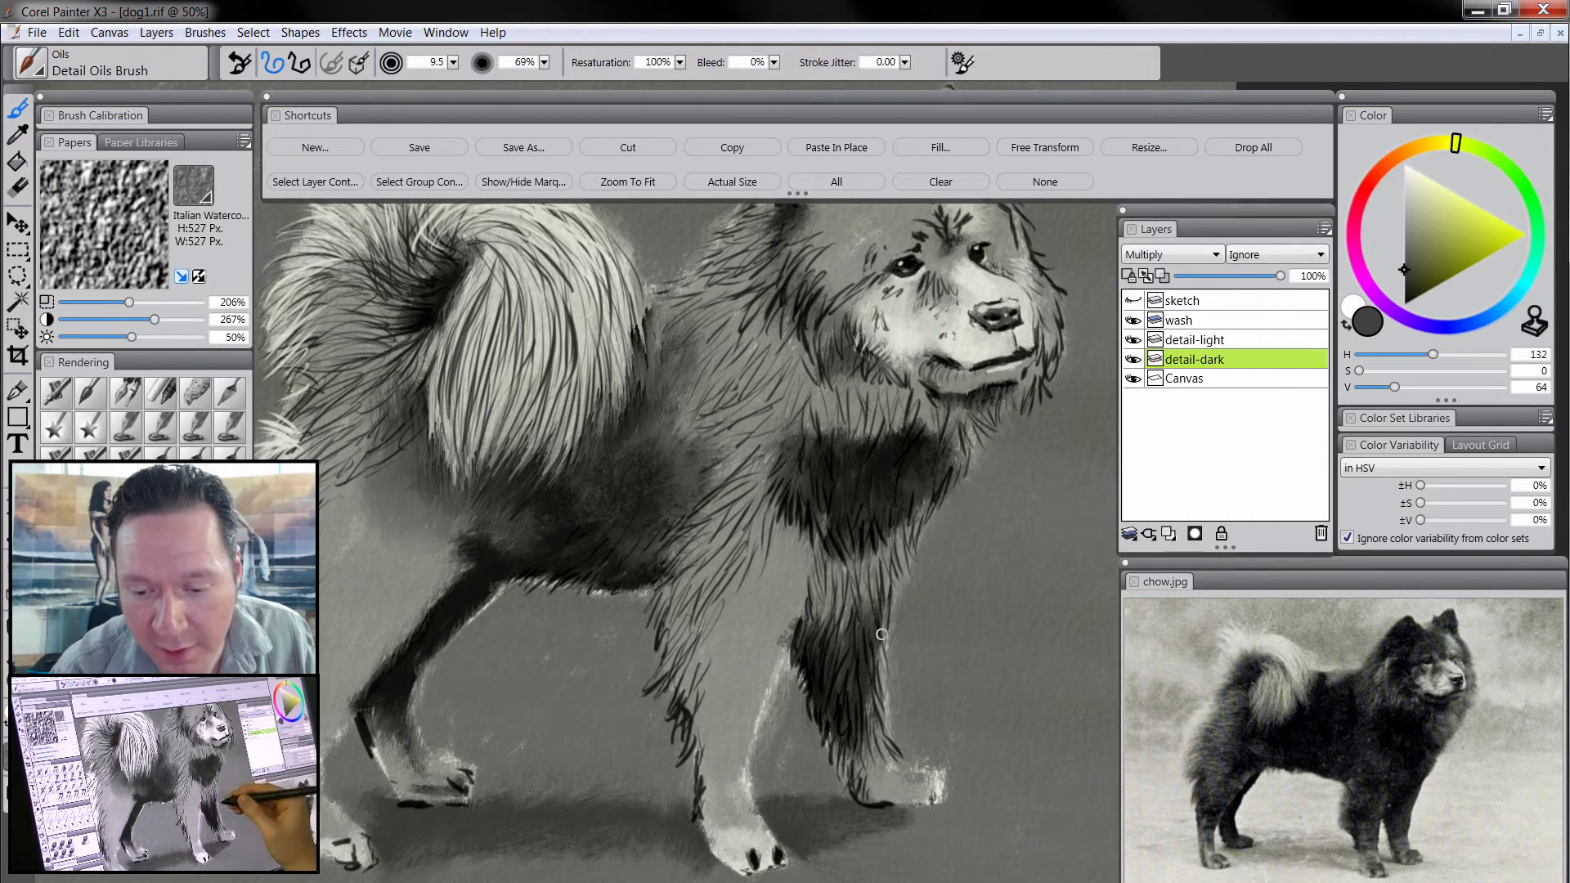
mouse_move(898, 562)
mouse_down()
mouse_move(922, 594)
mouse_move(901, 568)
mouse_move(881, 614)
mouse_move(883, 708)
mouse_up()
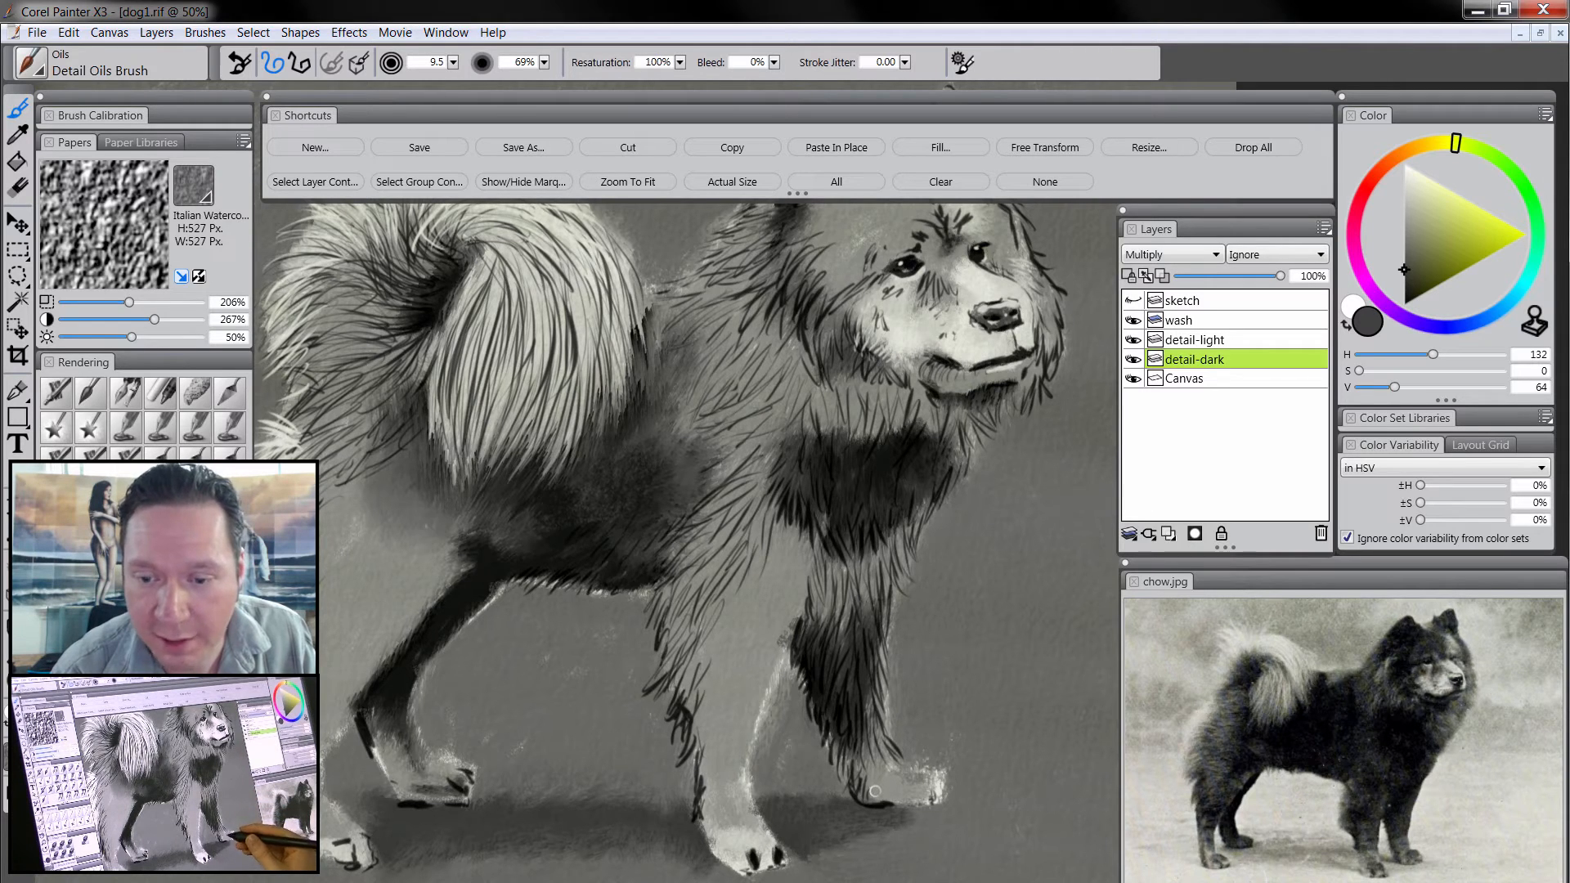
- Examine the whole dog painting at reduced zoom to judge the overall fur detail
drag(958, 520, 921, 645)
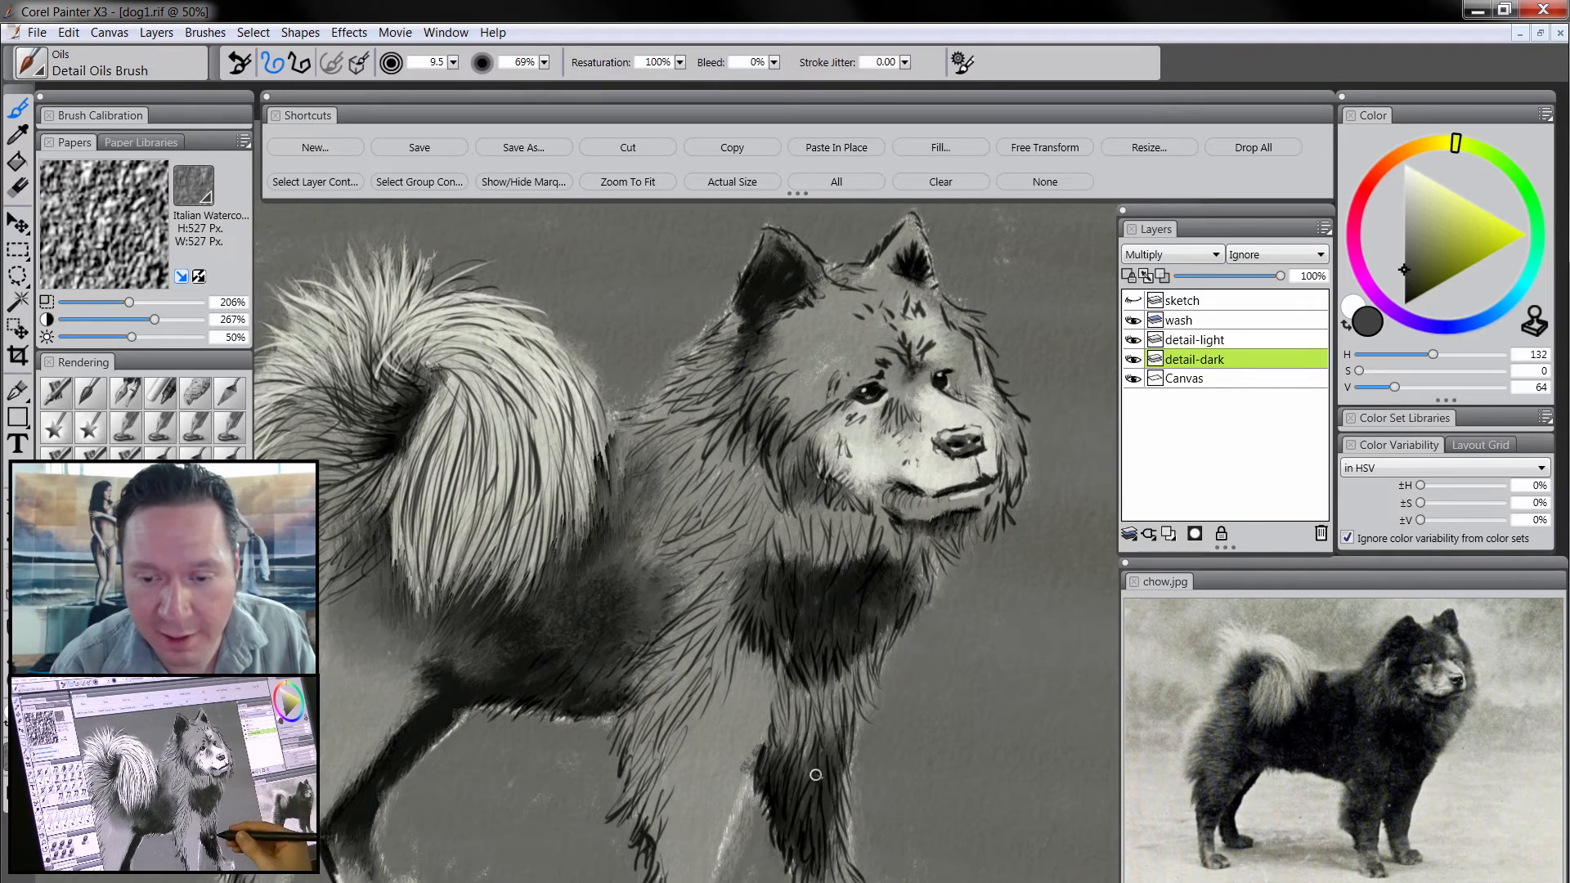
key(ctrl+alt+space)
ctrl+alt+click(818, 680)
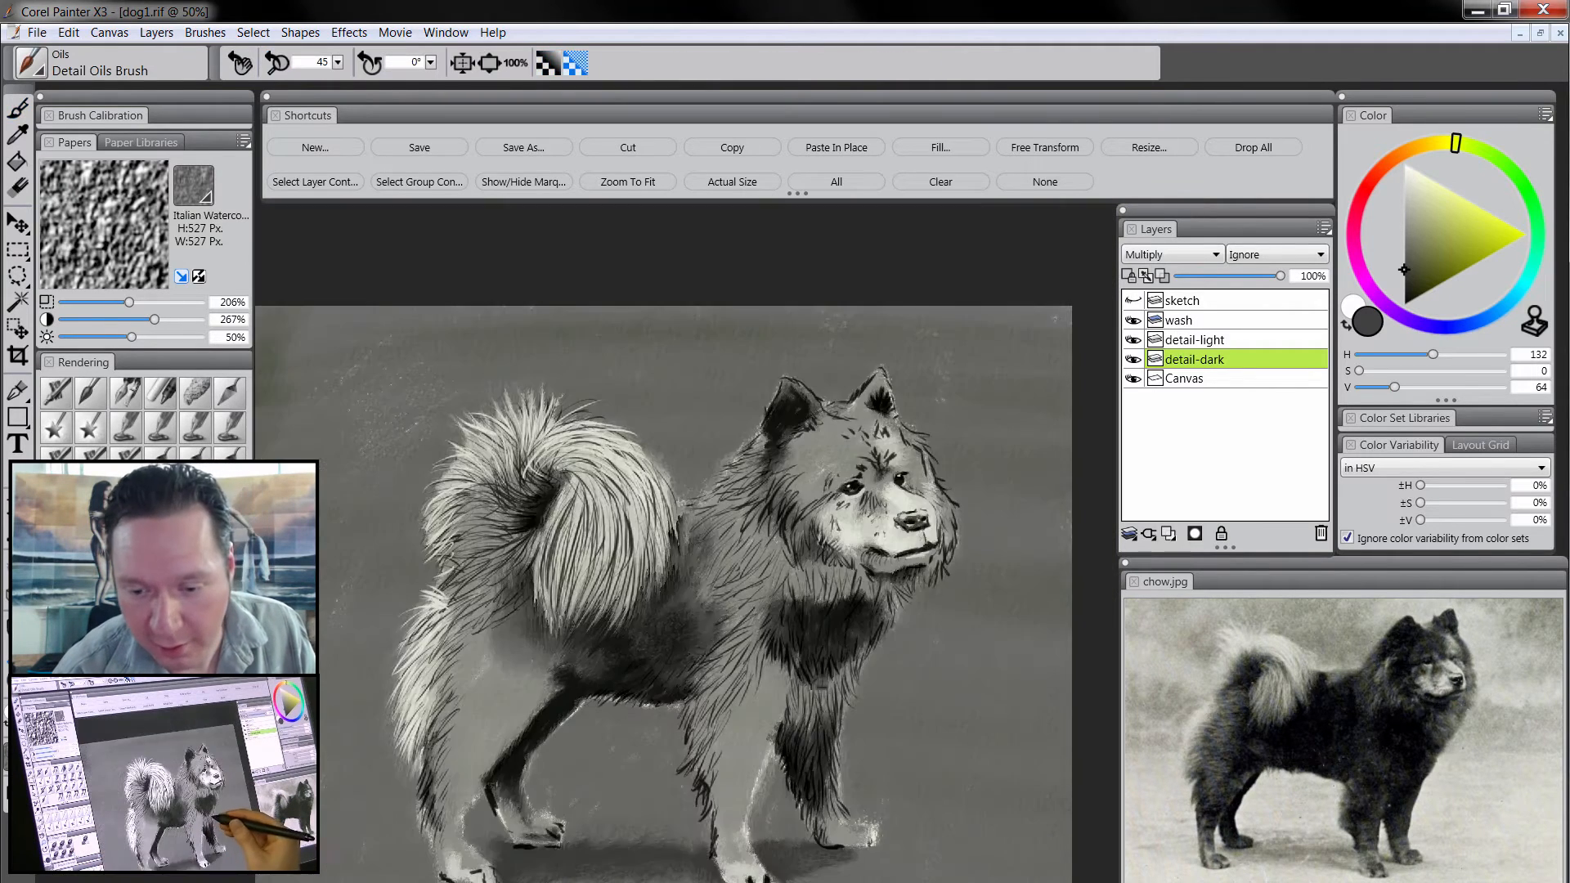
ctrl+alt+click(825, 690)
ctrl+alt+click(828, 705)
ctrl+click(859, 745)
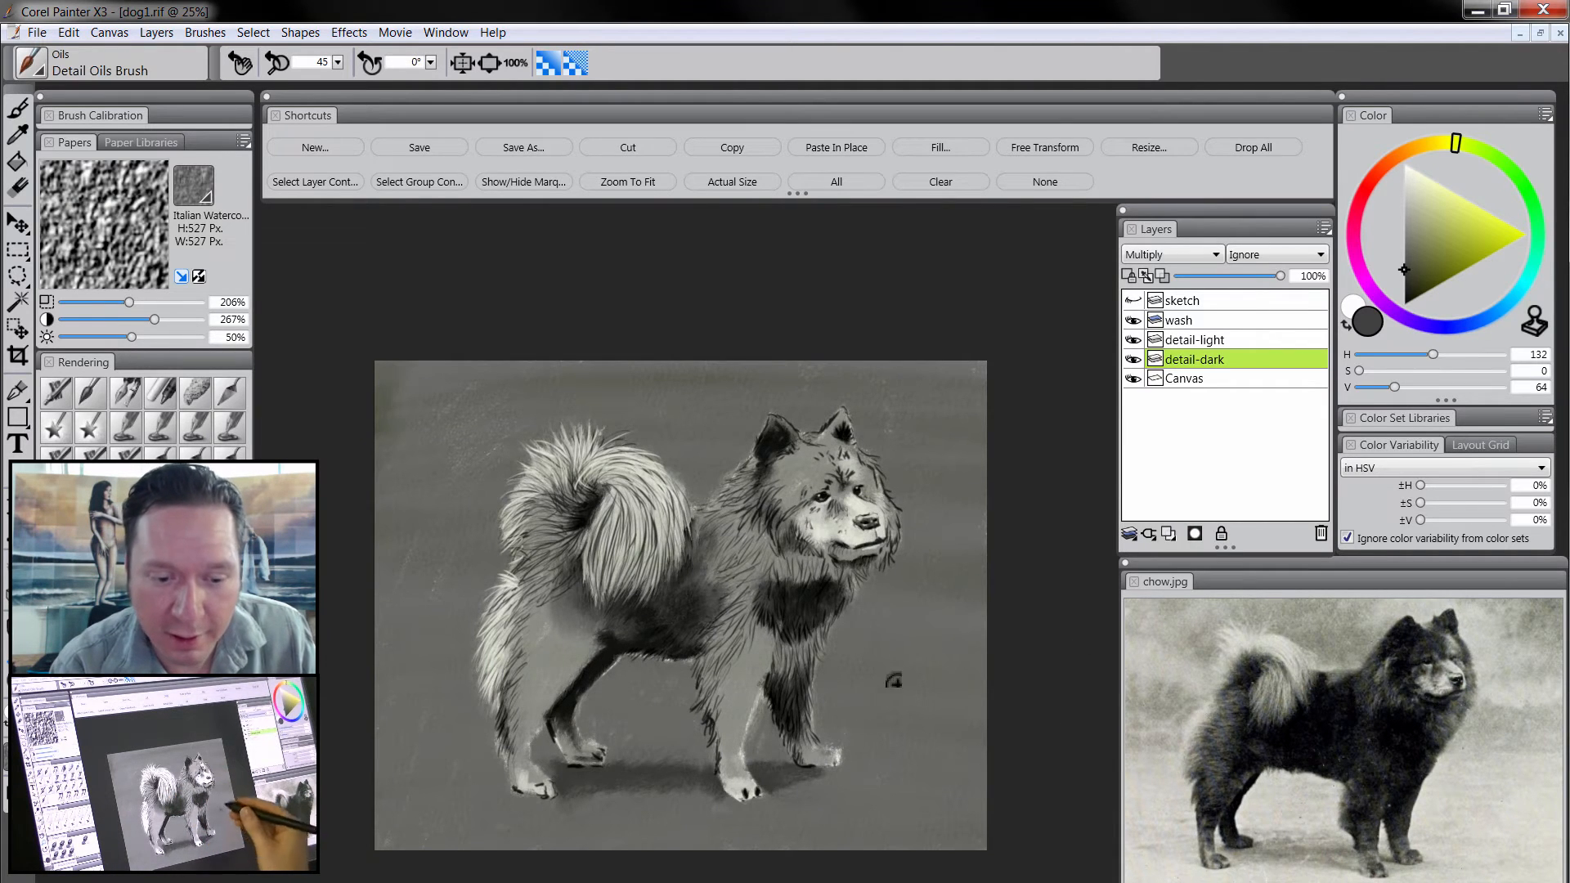
ctrl+click(812, 646)
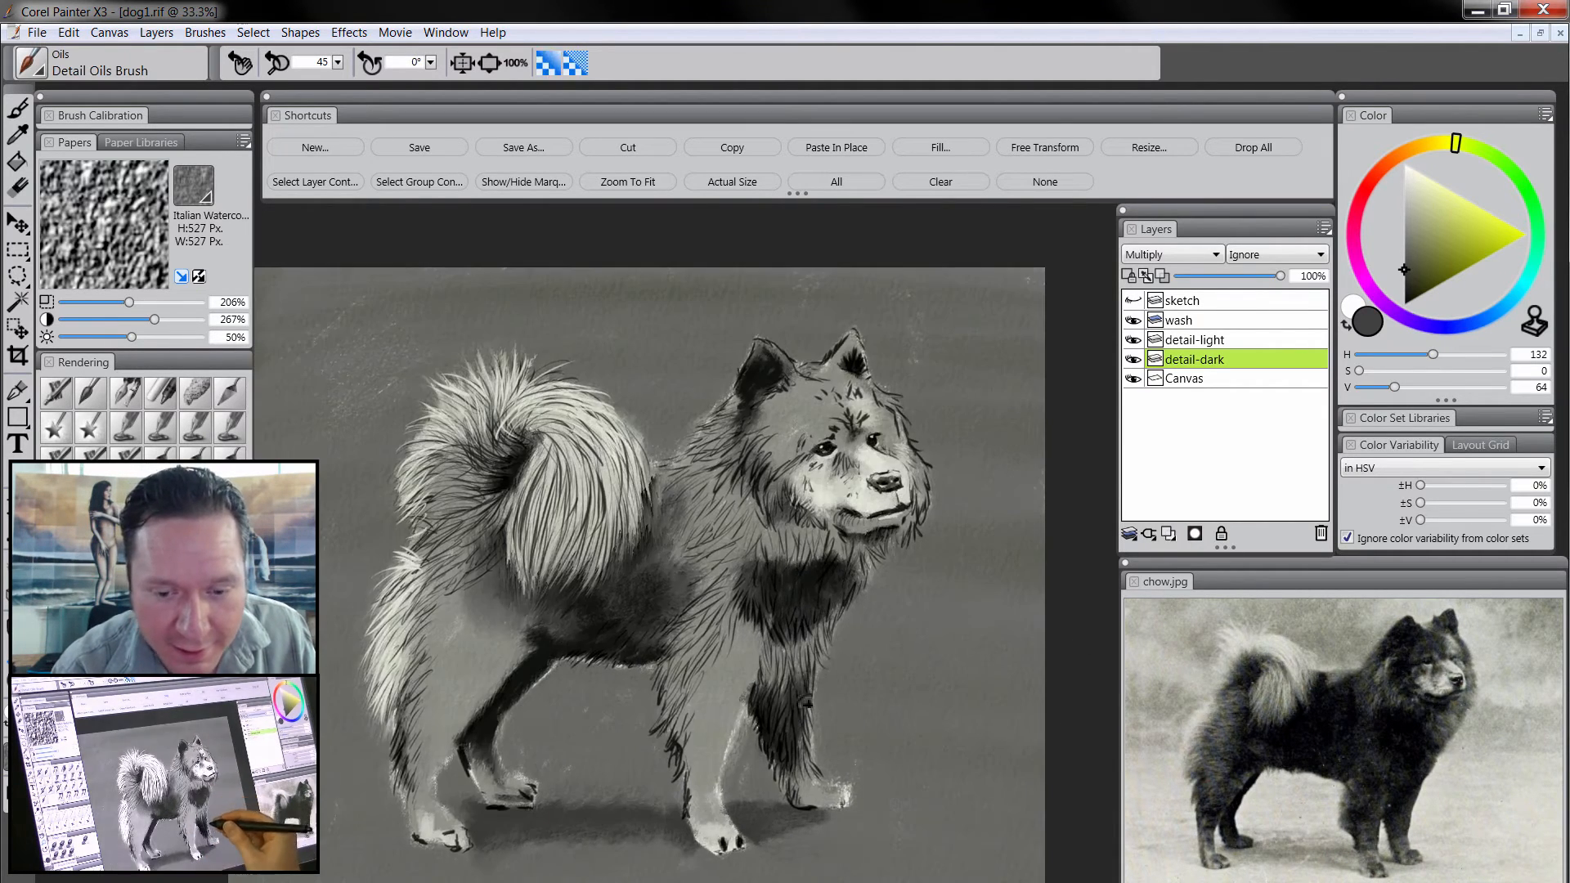
key(Tab)
key(Tab)
- Paint dark fur strokes over the middle of the near front leg's upper part, beneath the shoulder
ctrl+click(744, 654)
mouse_move(809, 706)
mouse_down()
mouse_move(828, 699)
mouse_move(736, 687)
mouse_move(867, 720)
mouse_up()
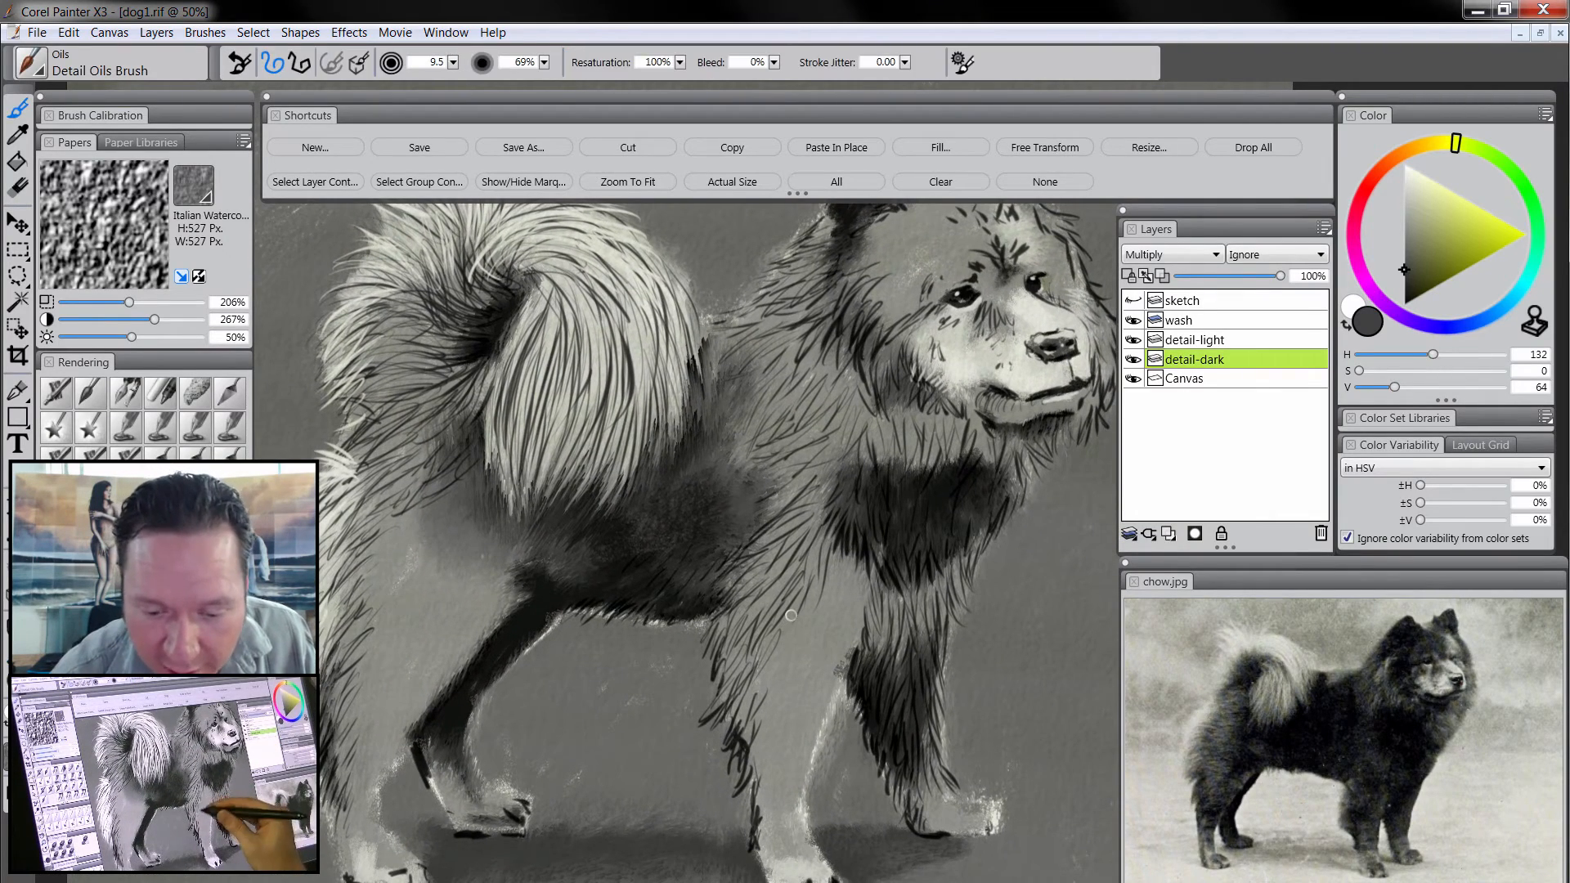
drag(790, 615, 770, 661)
drag(790, 624, 768, 682)
mouse_move(816, 561)
mouse_down()
mouse_move(829, 609)
mouse_move(863, 638)
mouse_move(850, 667)
mouse_up()
mouse_move(833, 595)
mouse_down()
mouse_move(824, 659)
mouse_move(787, 680)
mouse_up()
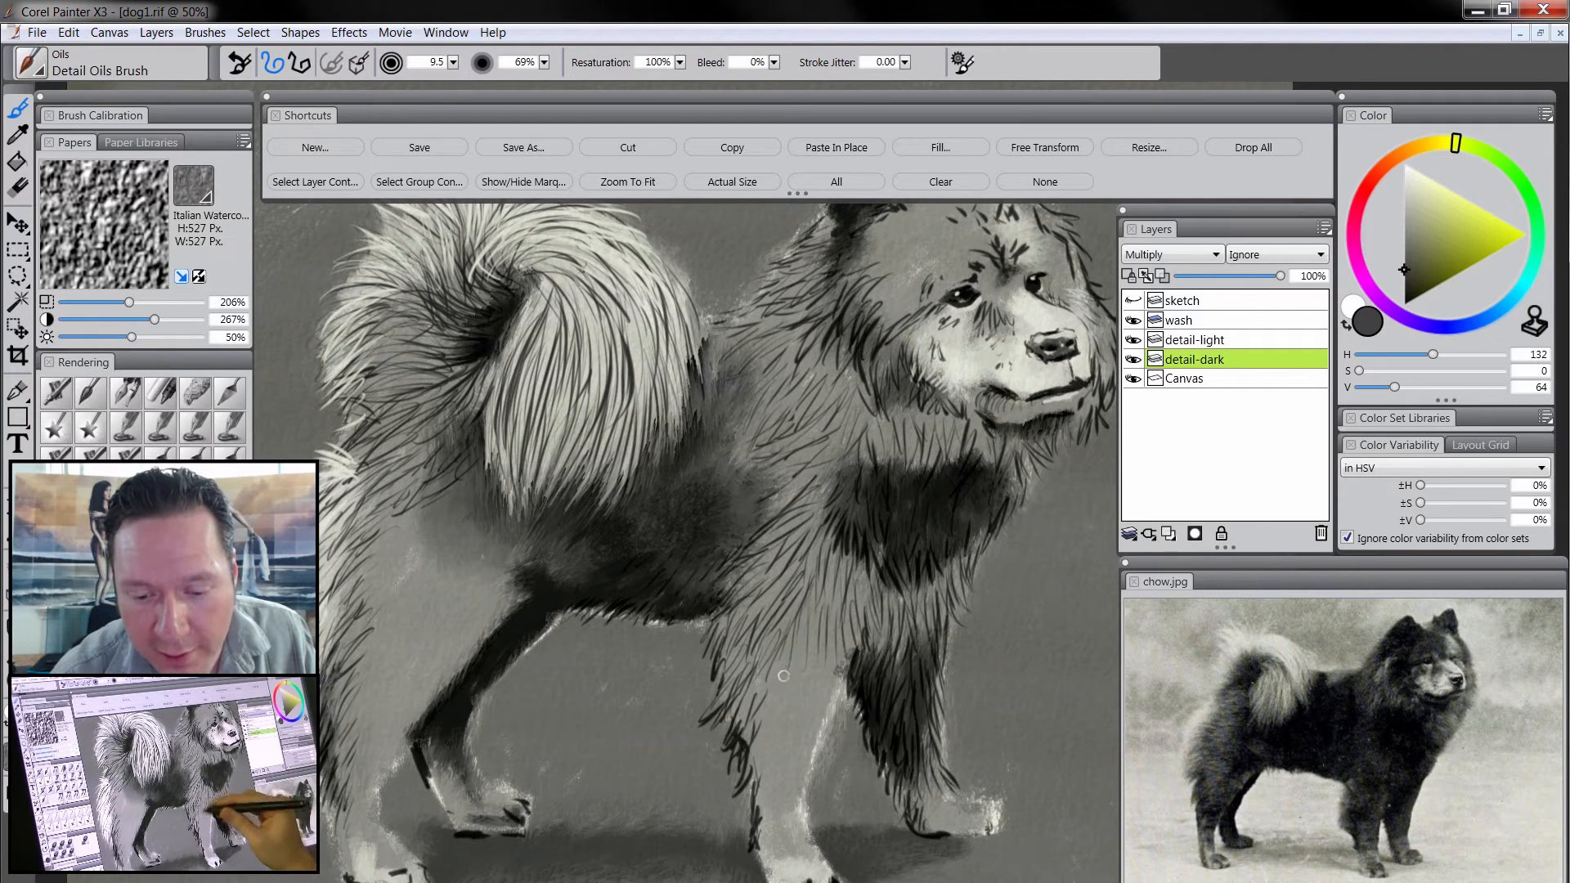
- Carry the dark fur strokes down the near front leg's lower part towards the paw
mouse_move(791, 620)
mouse_down()
mouse_move(771, 697)
mouse_move(784, 708)
mouse_up()
mouse_move(824, 643)
mouse_down()
mouse_move(808, 695)
mouse_move(829, 726)
mouse_move(792, 730)
mouse_move(755, 773)
mouse_up()
drag(793, 709, 780, 760)
mouse_move(813, 713)
mouse_down()
mouse_move(806, 759)
mouse_move(786, 768)
mouse_up()
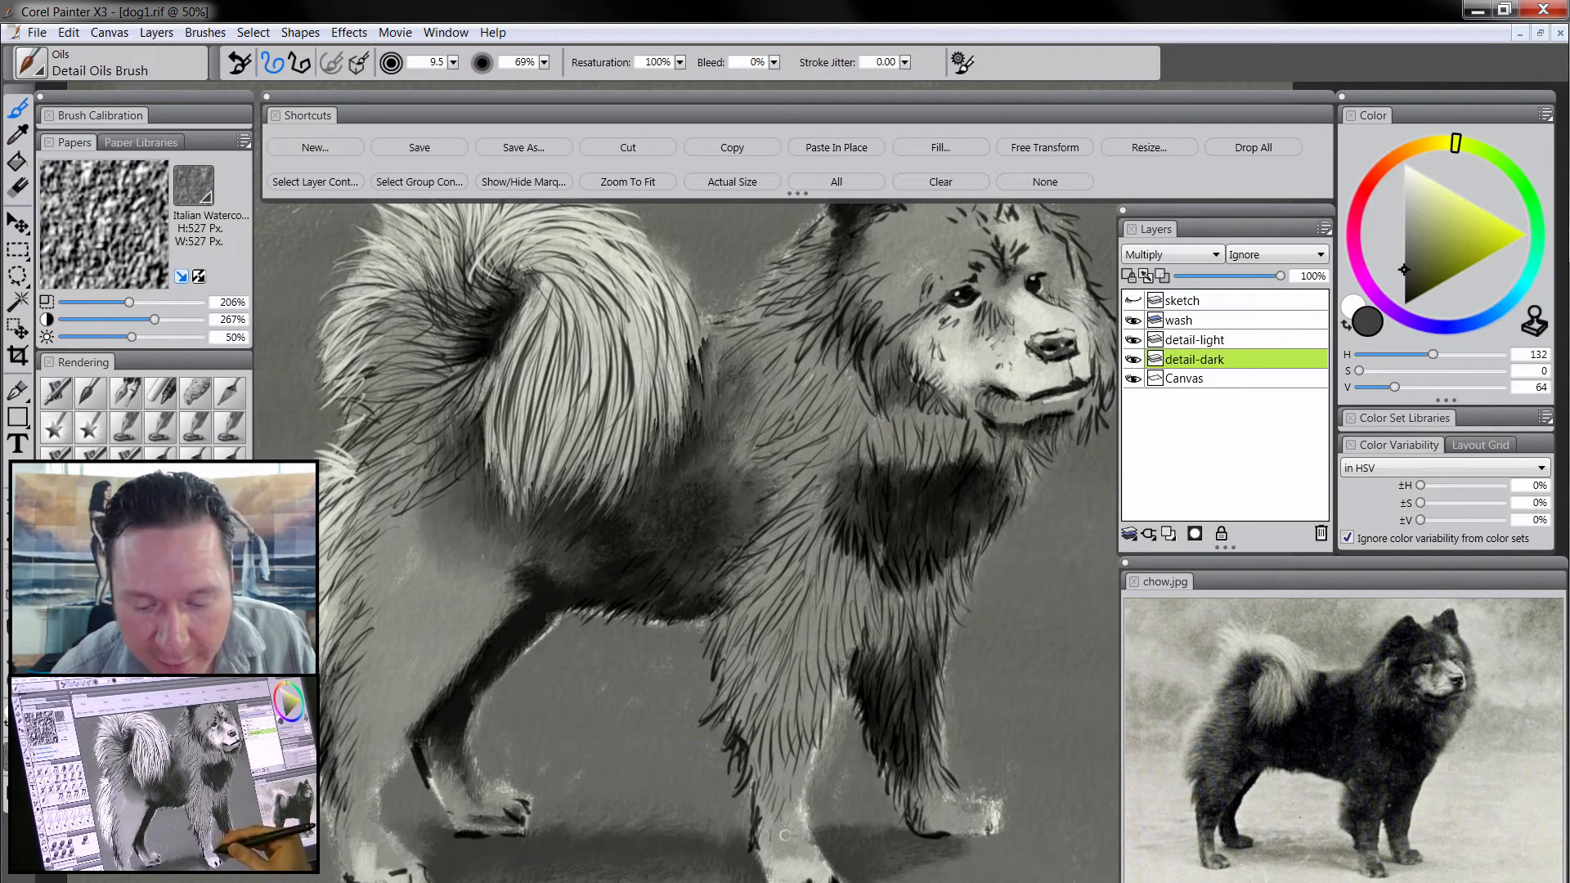
- Paint dark fur strokes beneath the tail and over the near hind thigh, down towards the lower leg
mouse_move(762, 732)
mouse_down()
mouse_move(816, 778)
mouse_move(937, 782)
mouse_up()
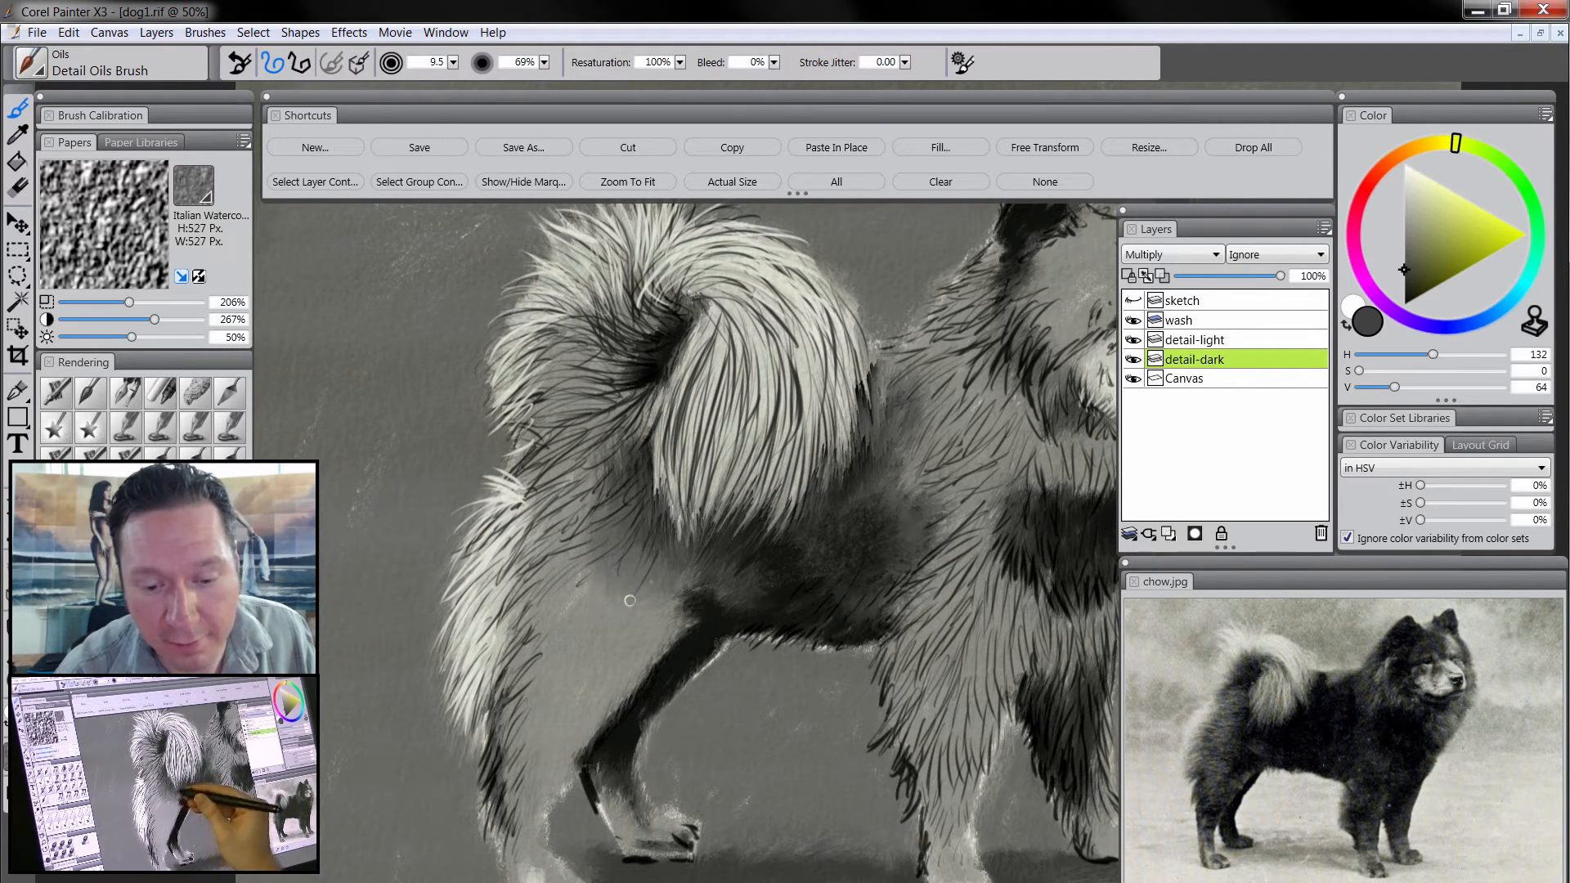
mouse_move(663, 486)
mouse_down()
mouse_move(678, 569)
mouse_move(684, 544)
mouse_move(671, 550)
mouse_up()
mouse_move(688, 518)
mouse_down()
mouse_move(675, 606)
mouse_move(725, 618)
mouse_up()
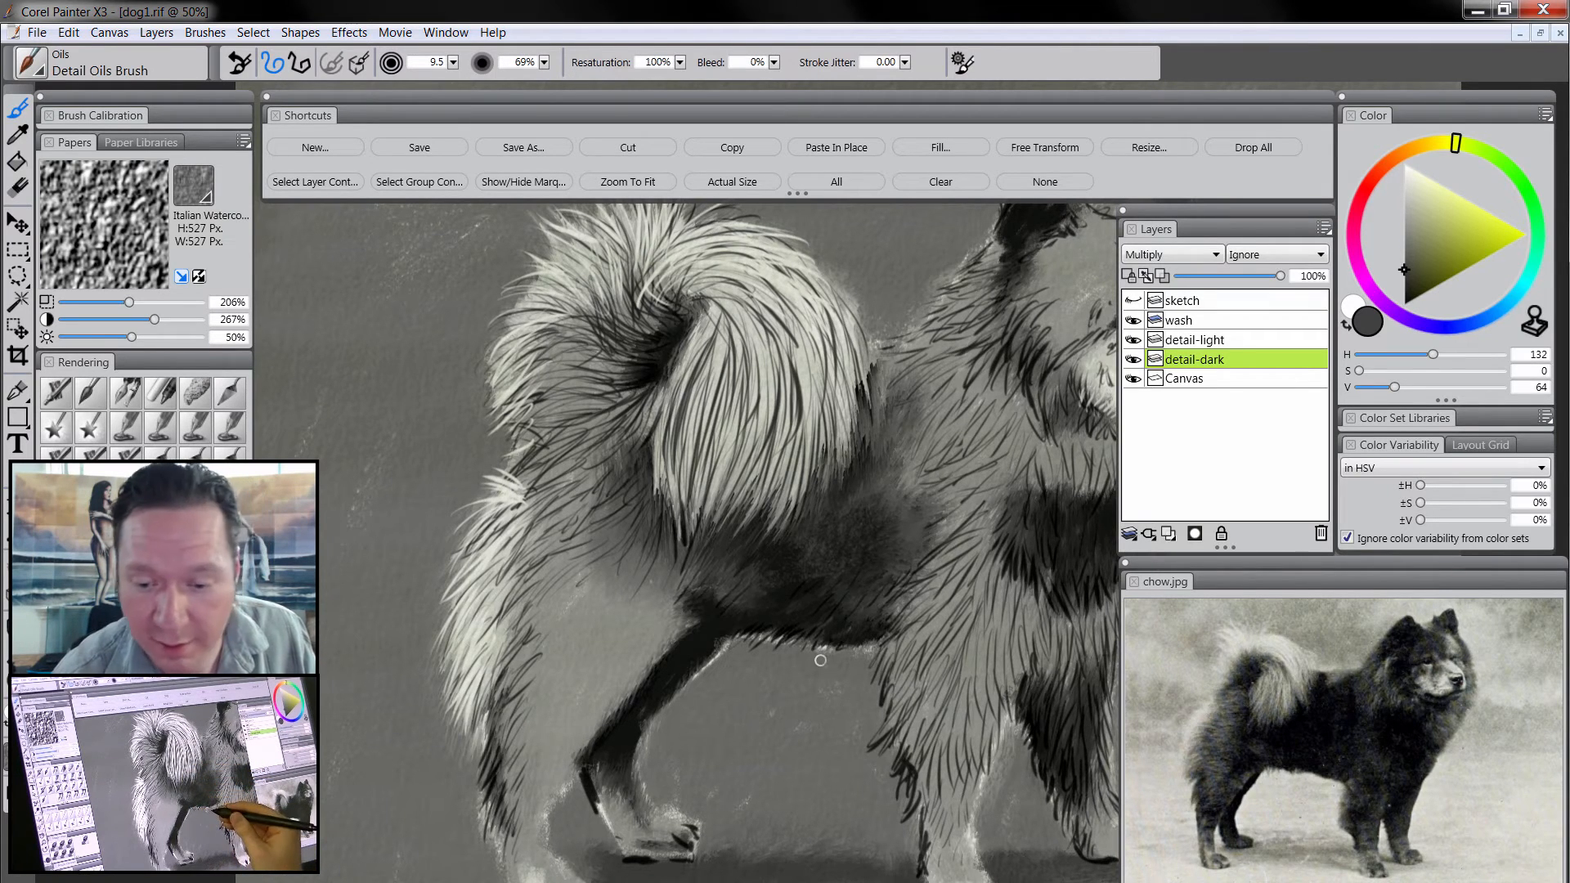
drag(588, 572, 556, 600)
drag(604, 575, 532, 623)
drag(556, 601, 526, 627)
mouse_move(605, 575)
mouse_down()
mouse_move(573, 613)
mouse_move(596, 625)
mouse_up()
mouse_move(666, 575)
mouse_down()
mouse_move(626, 632)
mouse_move(639, 671)
mouse_move(559, 757)
mouse_up()
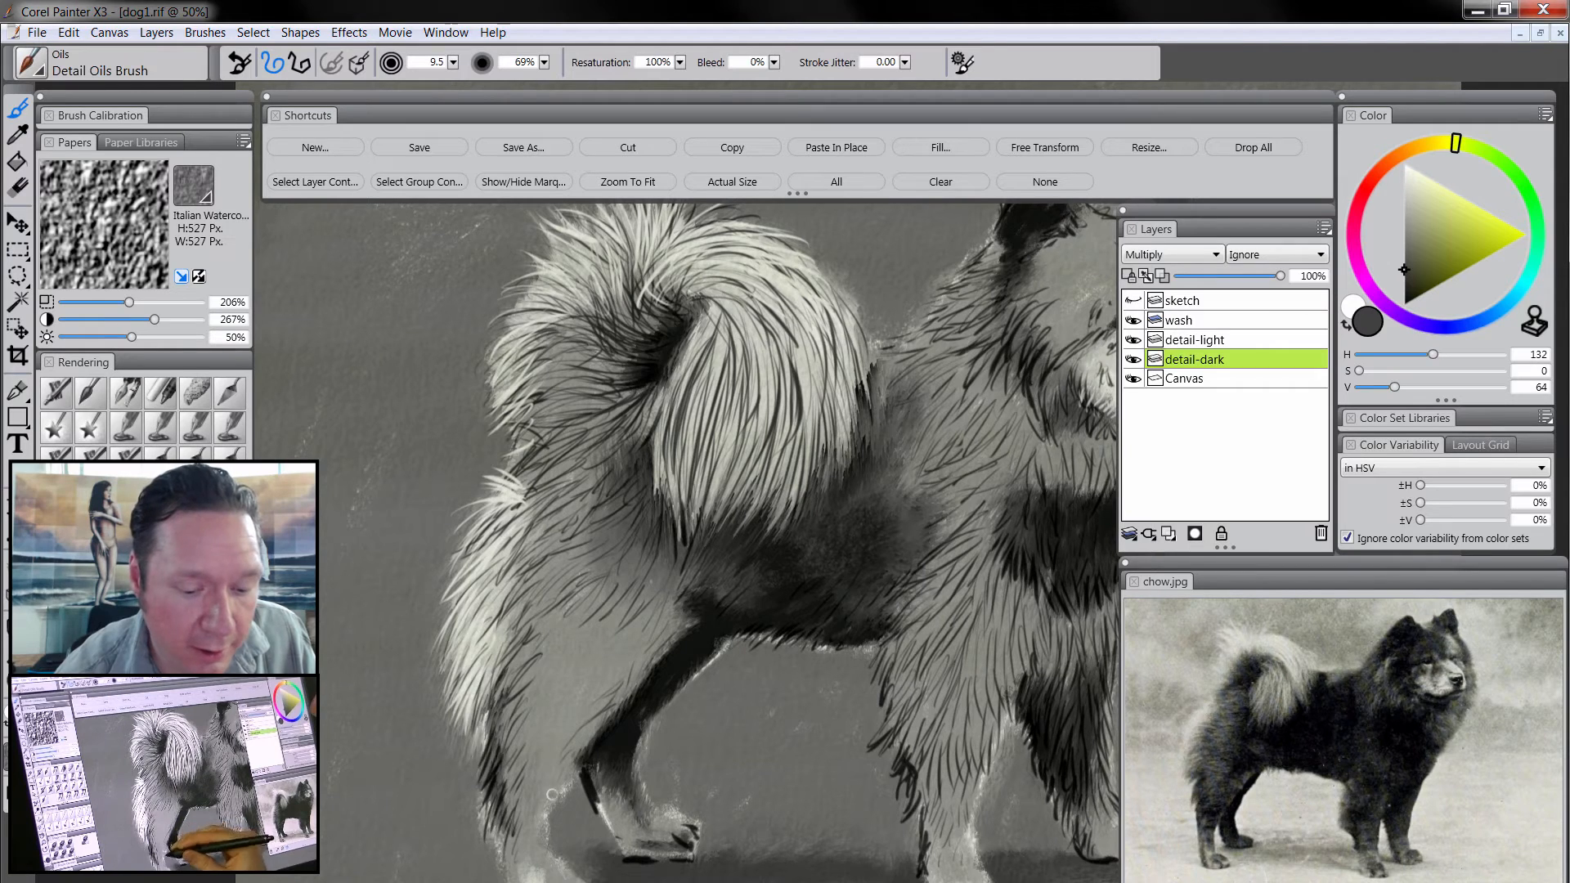
- Add dark fur strokes to the near hind thigh and to the far hind leg's lower part above the paw
drag(765, 713, 732, 669)
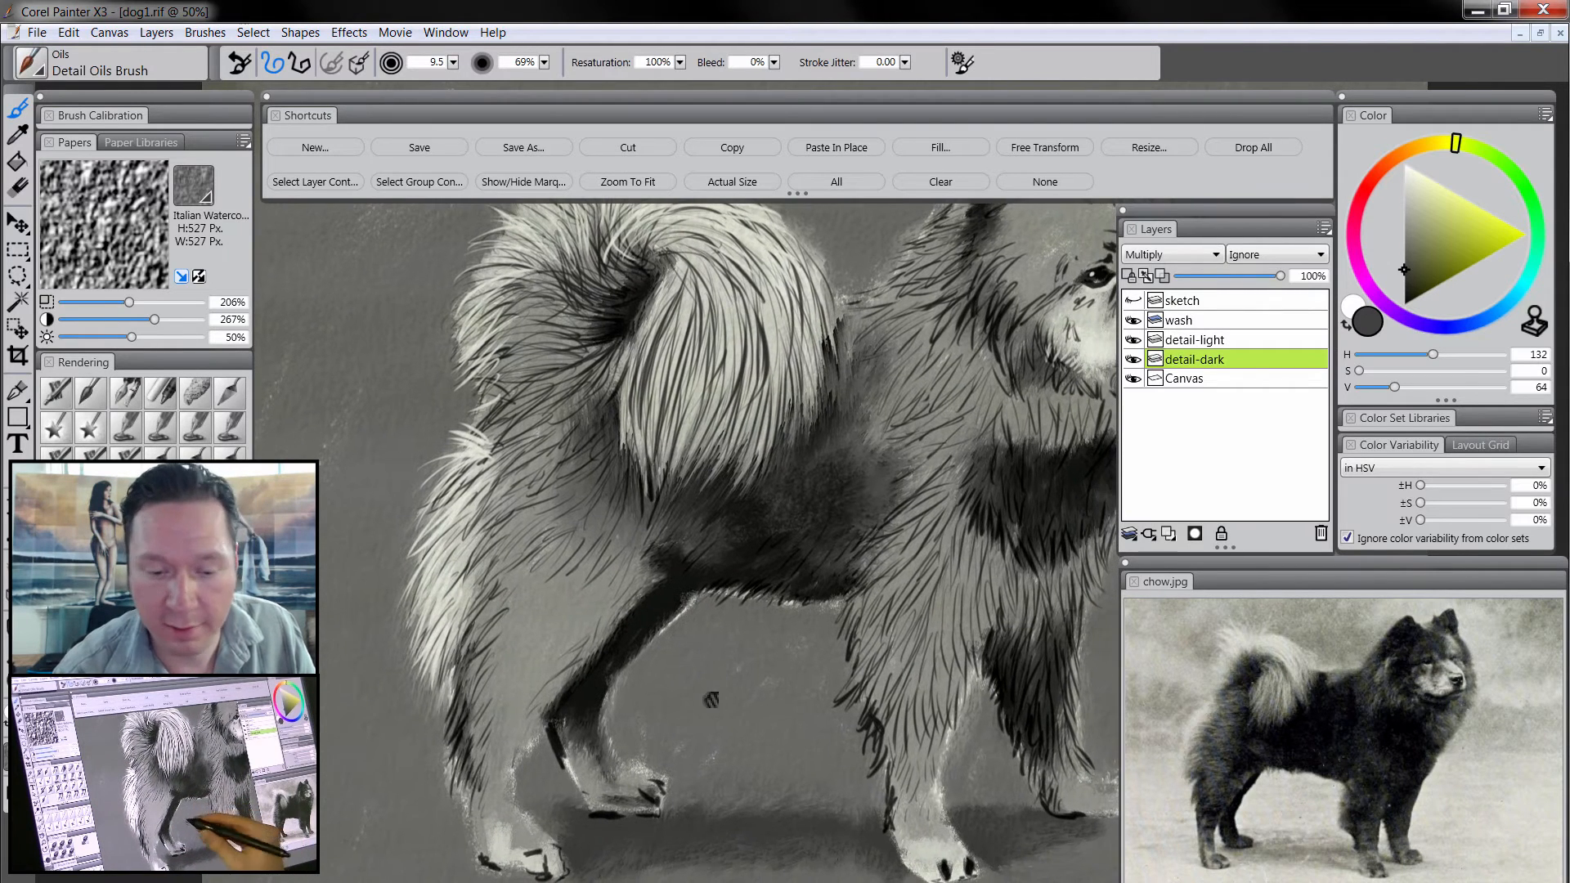
drag(530, 595, 508, 619)
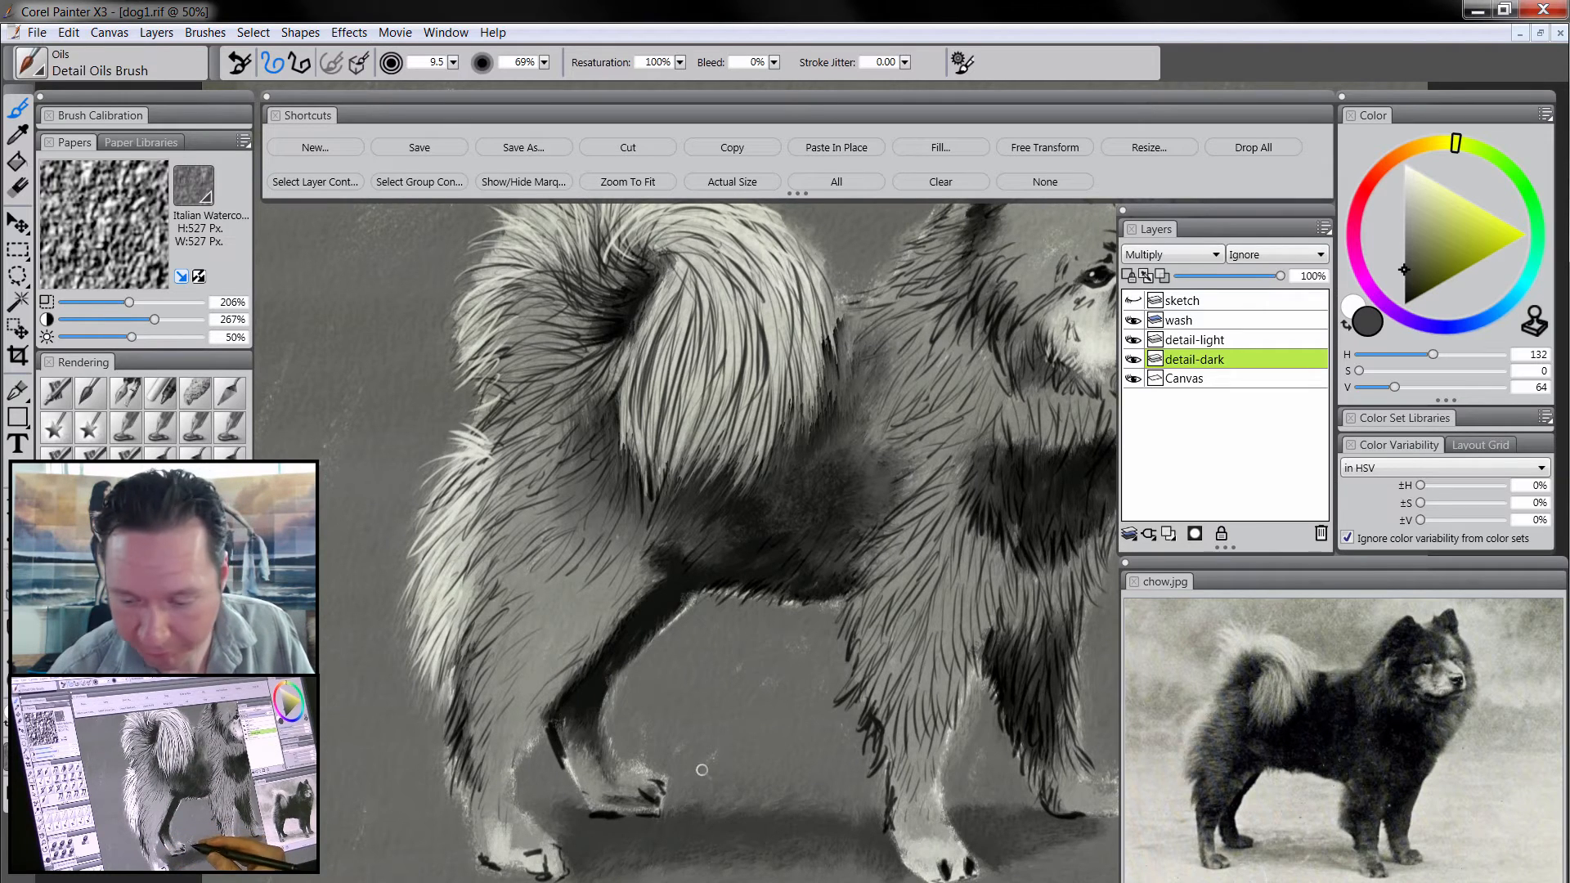
mouse_move(610, 687)
mouse_down()
mouse_move(607, 755)
mouse_move(562, 752)
mouse_move(569, 740)
mouse_move(577, 785)
mouse_up()
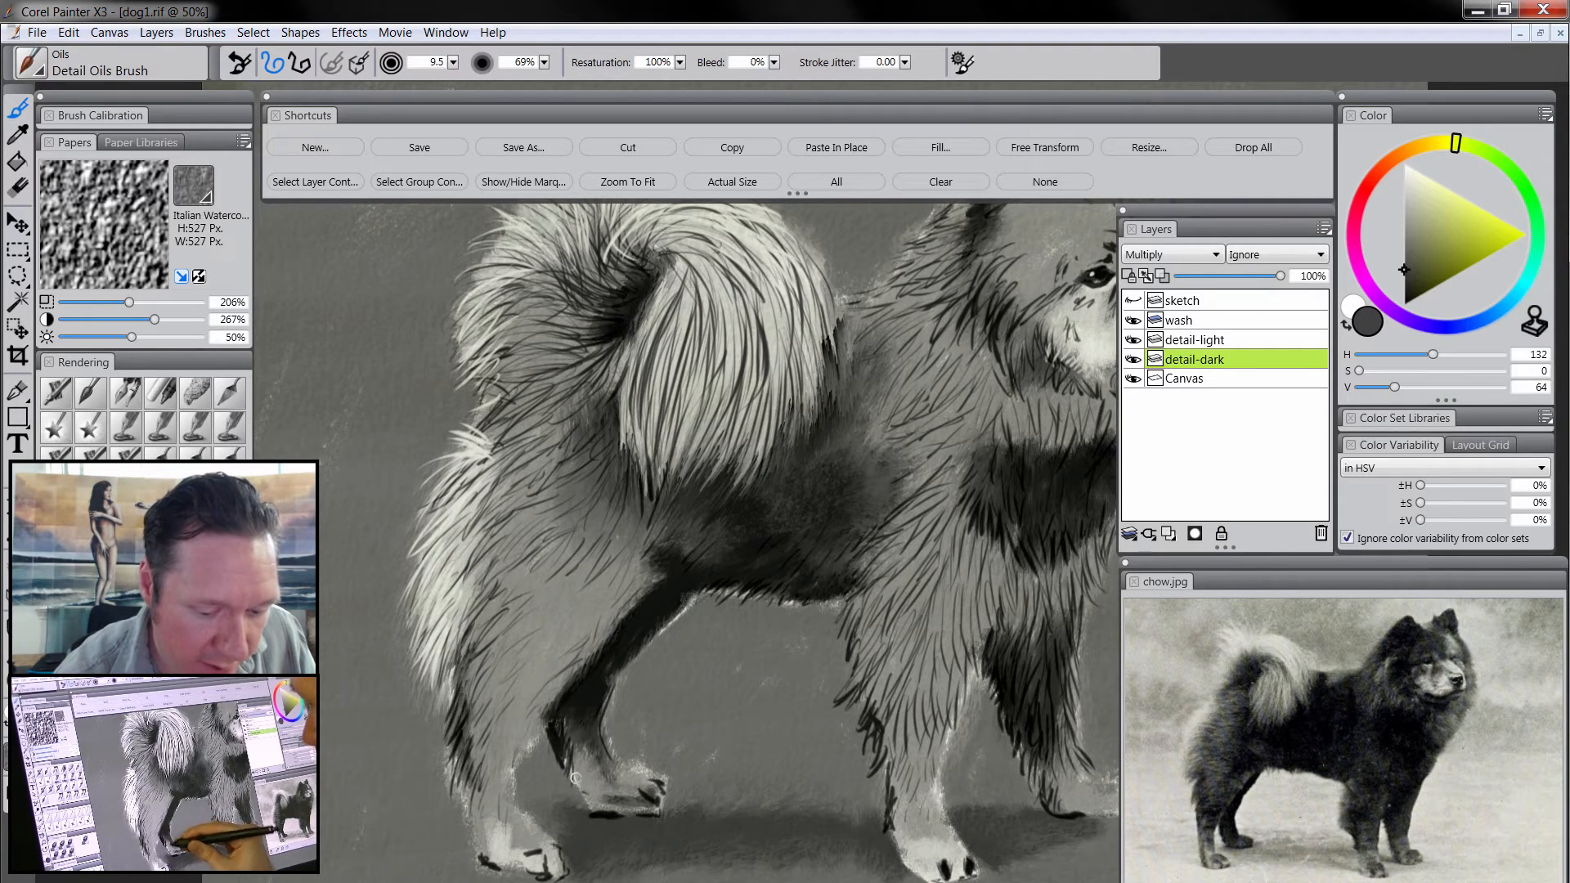
- Add dark fur strokes along the far hind leg down to the paw and on the near front leg's rear edge
mouse_move(570, 722)
mouse_down()
mouse_move(582, 795)
mouse_move(596, 769)
mouse_up()
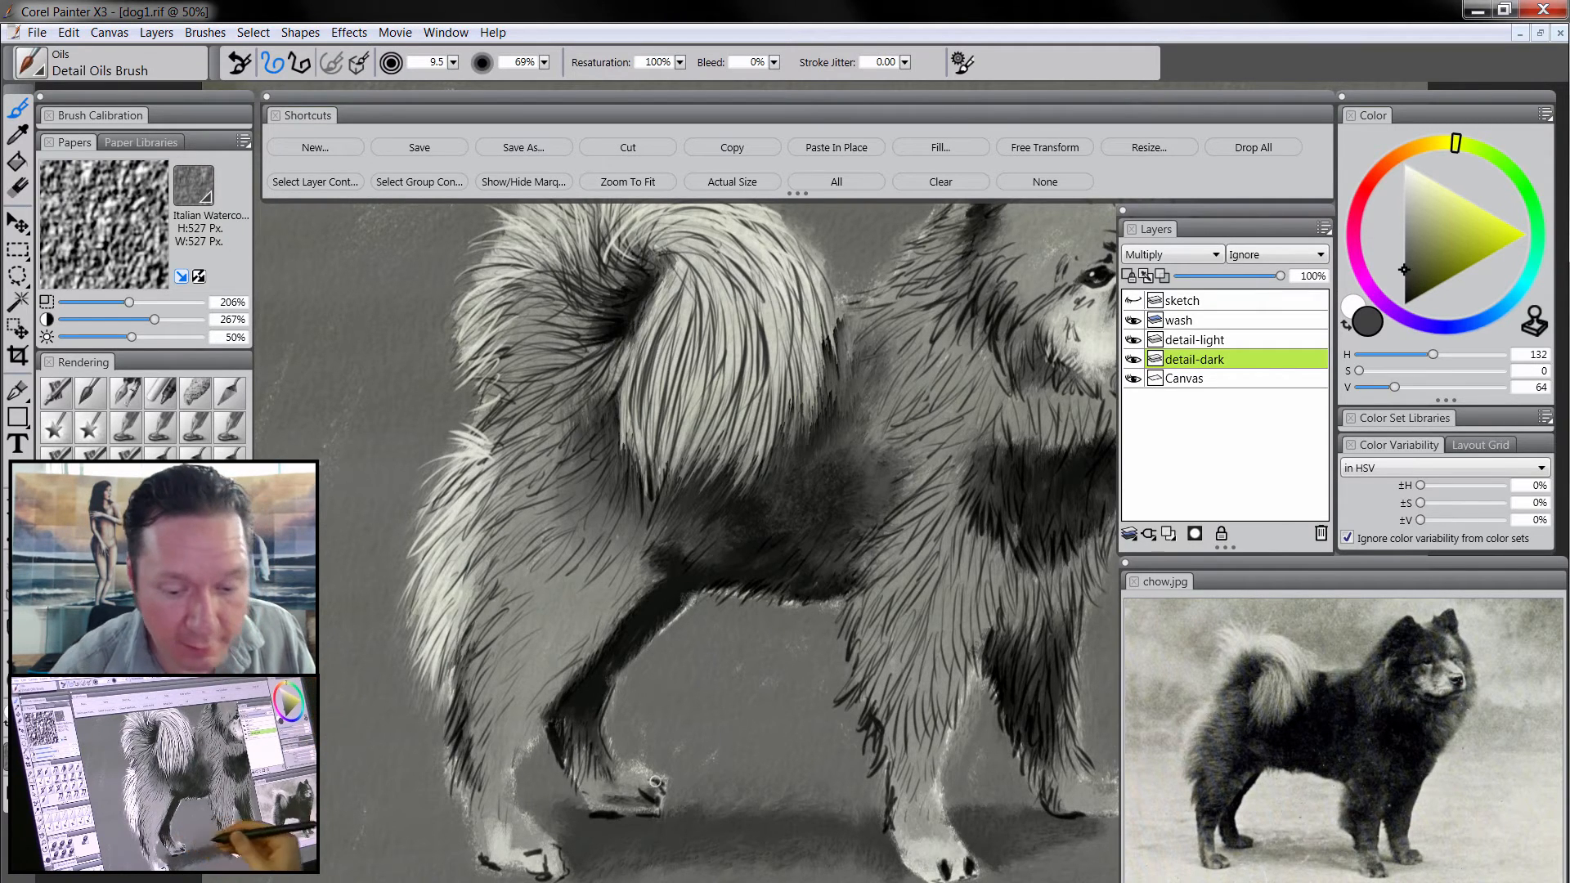
drag(697, 595, 644, 655)
drag(632, 662, 613, 685)
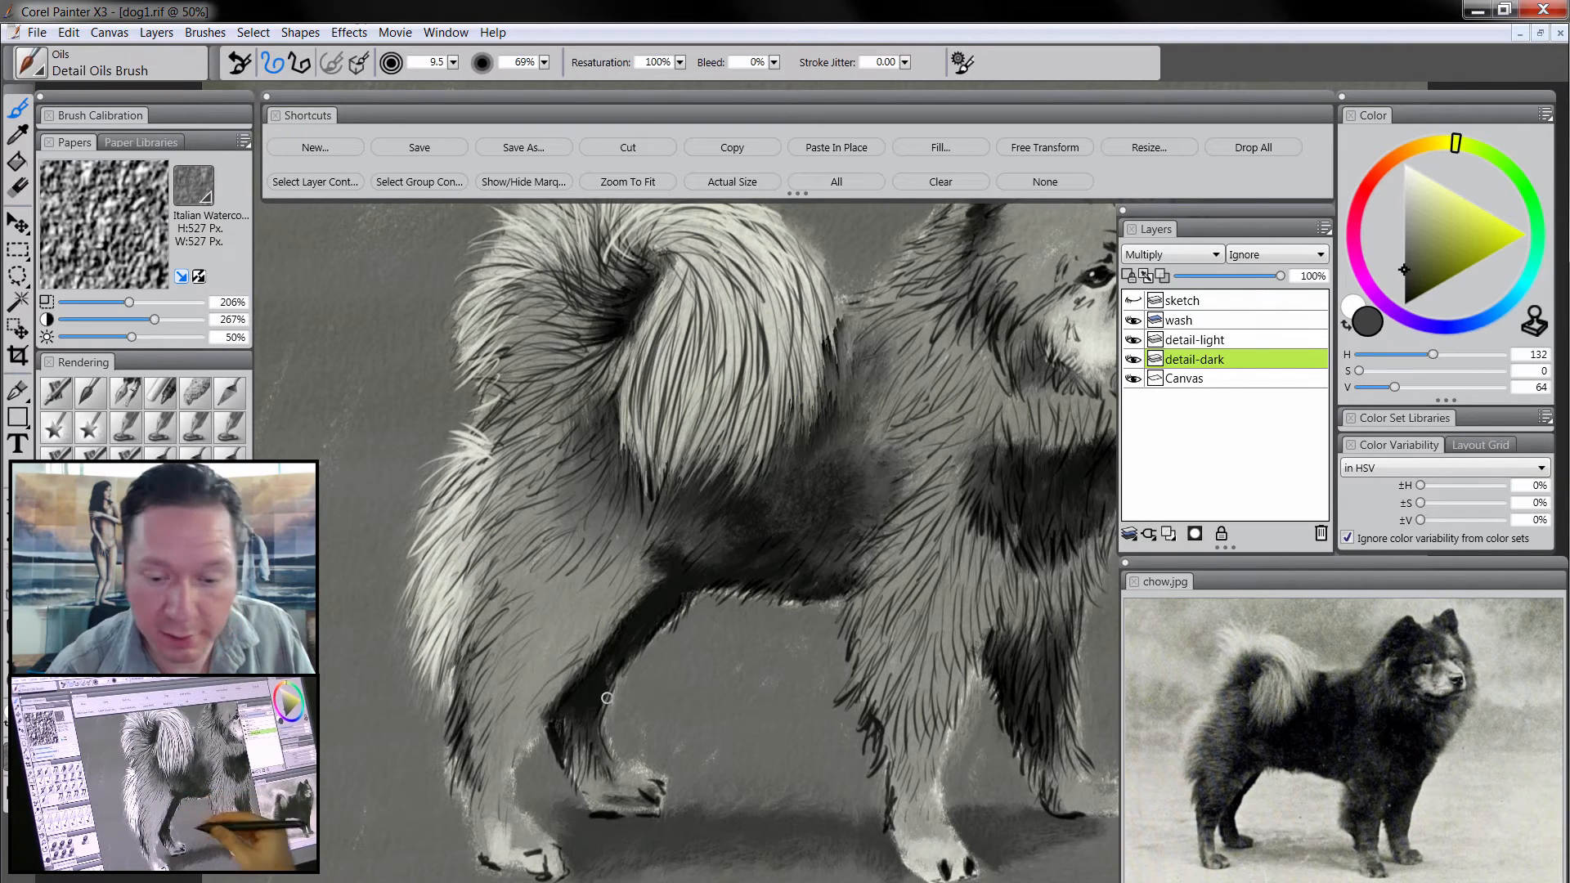
drag(1010, 836, 879, 822)
drag(756, 762, 747, 793)
drag(744, 725, 735, 744)
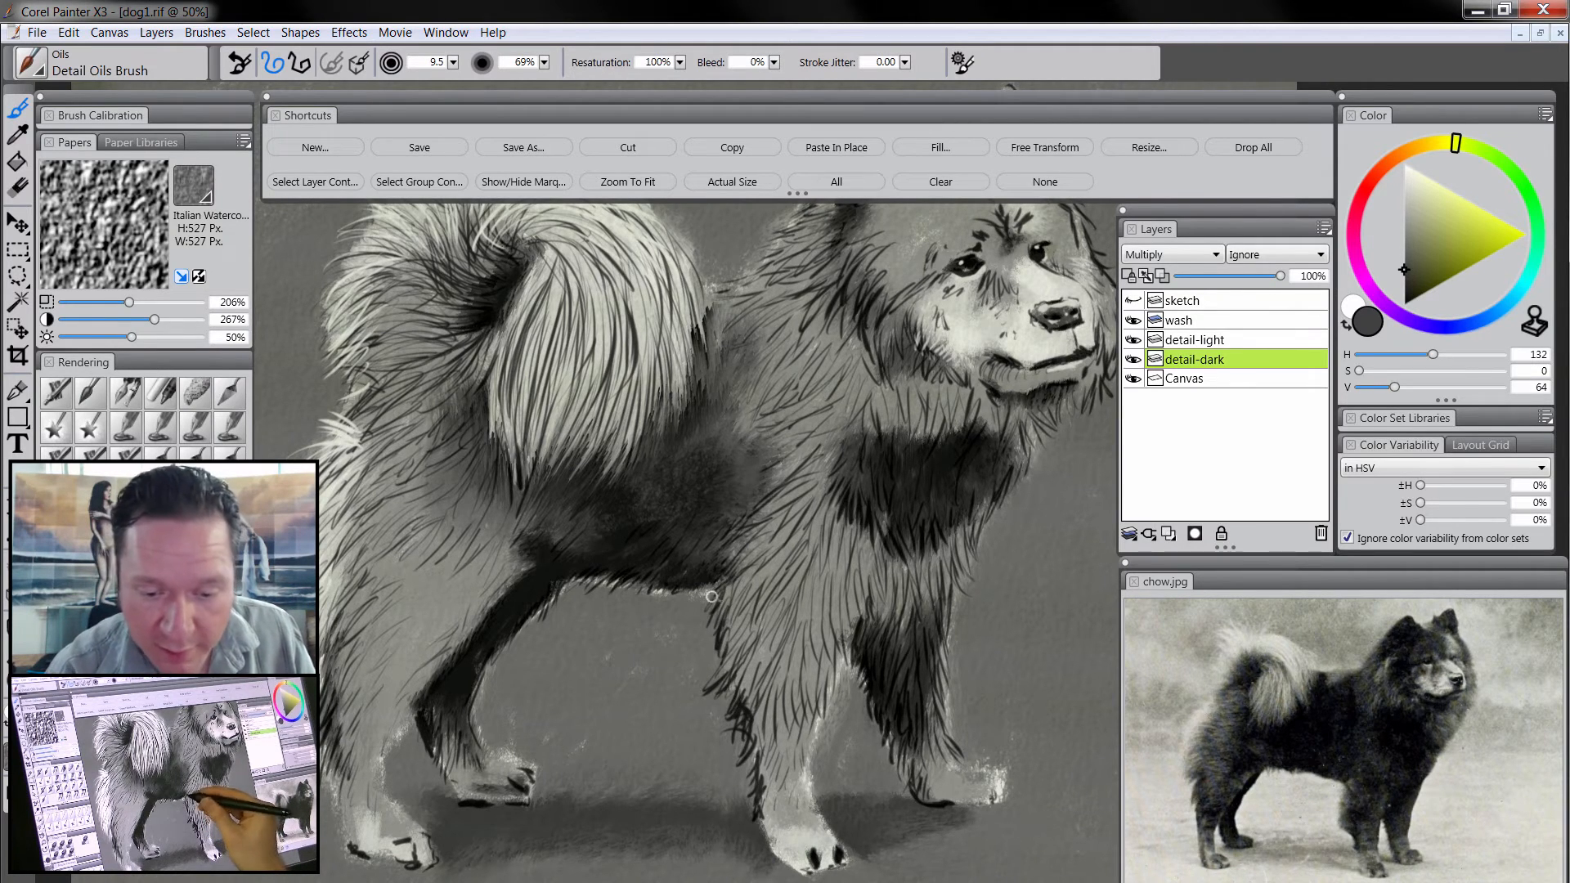
- Paint dark fur strokes over the belly and flank, from behind the shoulder across to the area beneath the tail
mouse_move(730, 563)
mouse_down()
mouse_move(729, 526)
mouse_move(770, 503)
mouse_move(716, 515)
mouse_up()
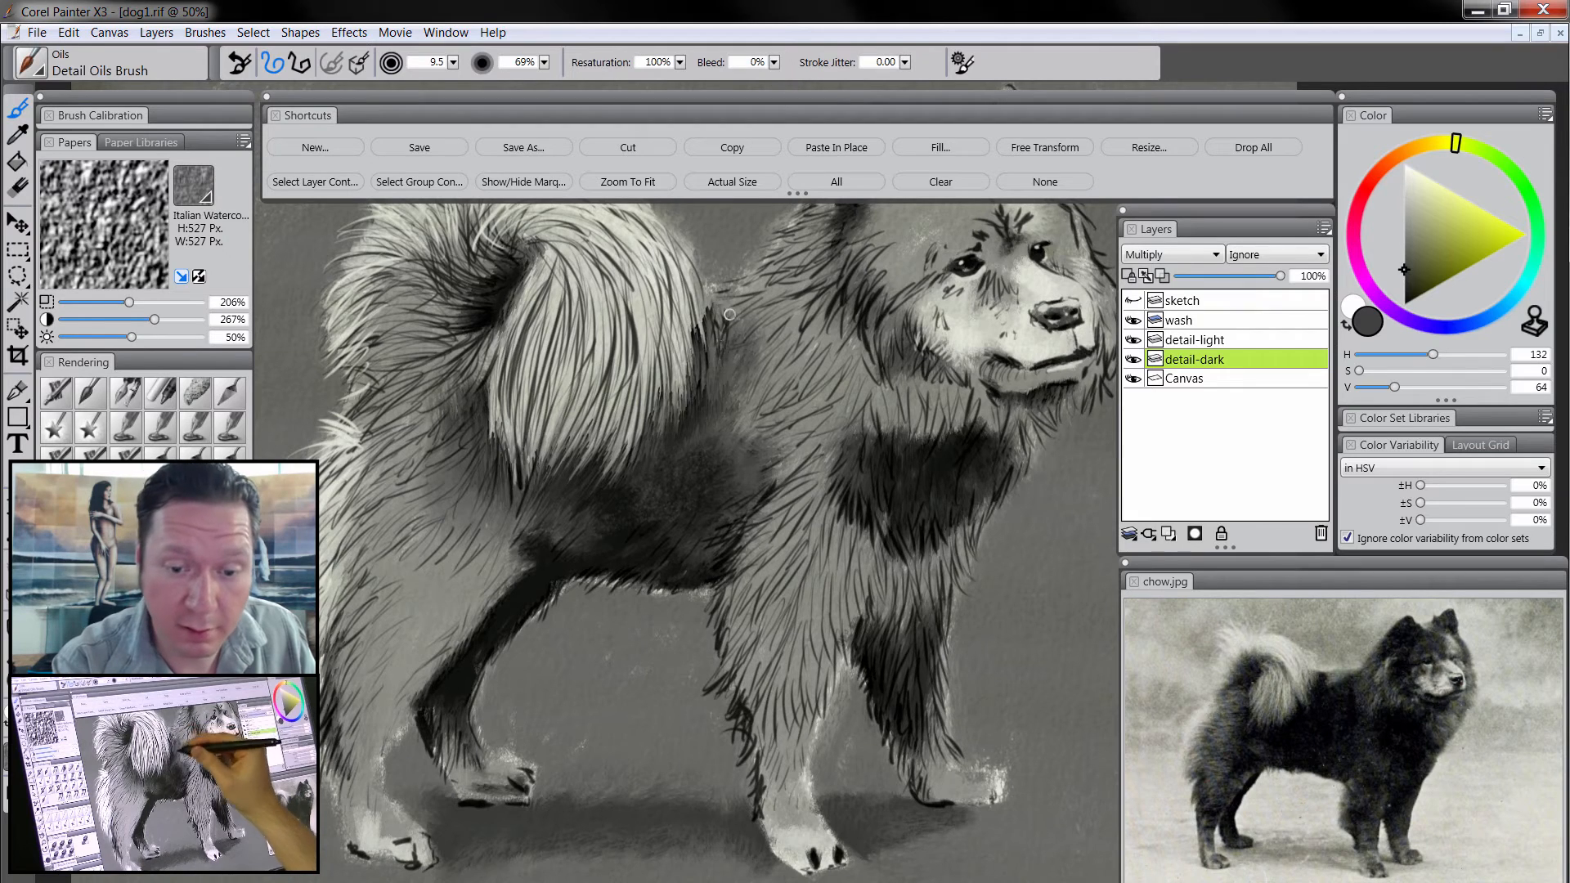
drag(741, 338, 721, 385)
mouse_move(741, 347)
mouse_down()
mouse_move(719, 415)
mouse_move(680, 434)
mouse_move(681, 470)
mouse_up()
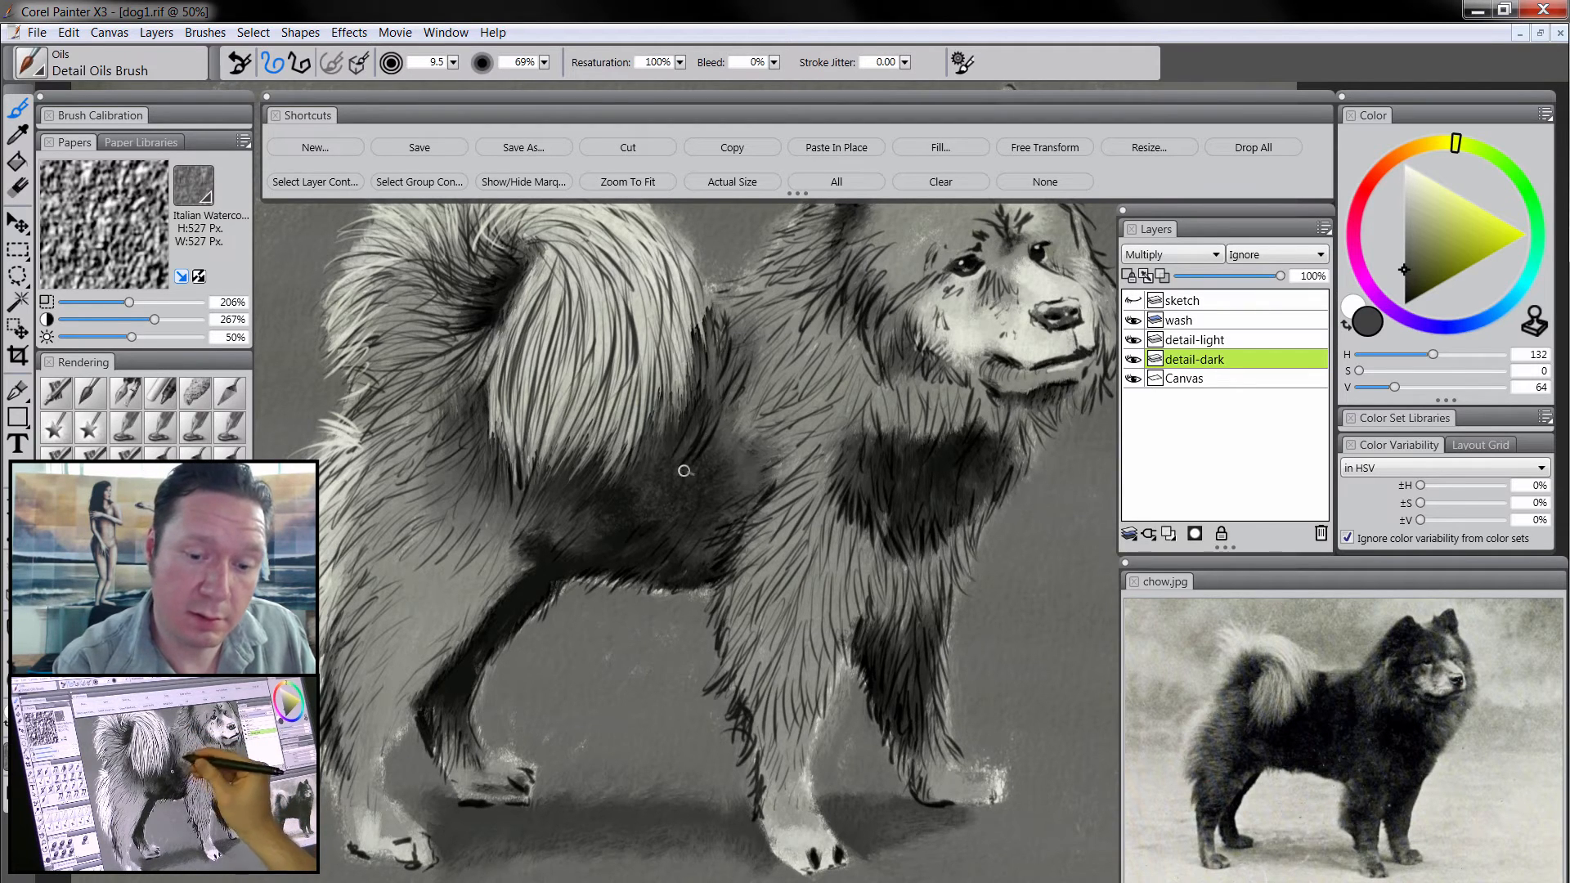
mouse_move(731, 417)
mouse_down()
mouse_move(722, 491)
mouse_move(747, 486)
mouse_move(688, 552)
mouse_move(694, 510)
mouse_move(633, 525)
mouse_up()
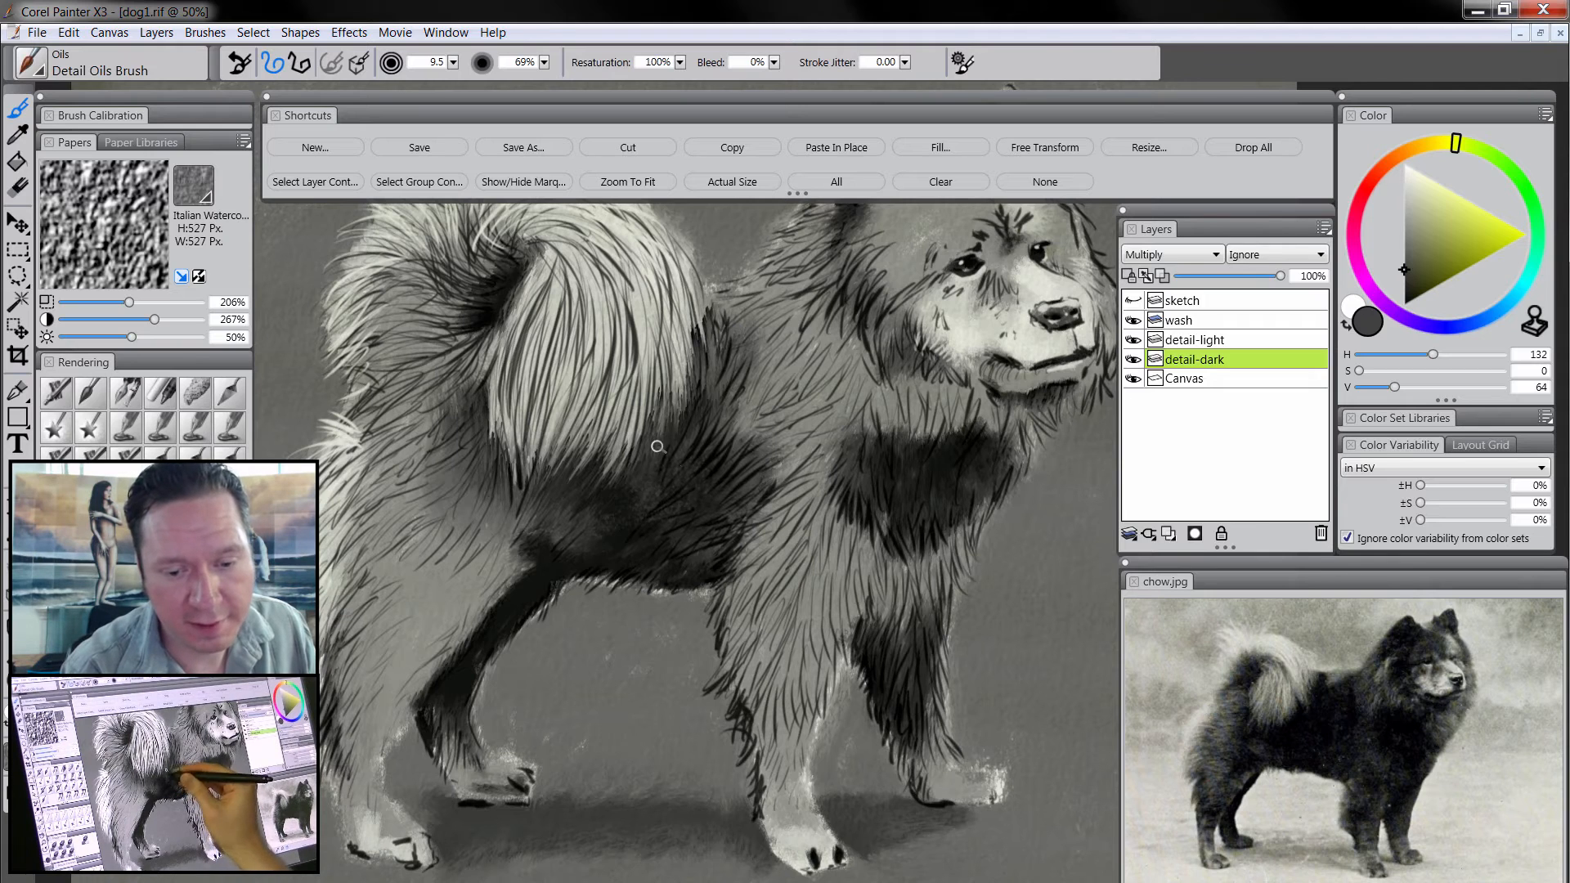
mouse_move(657, 446)
mouse_down()
mouse_move(601, 538)
mouse_move(652, 530)
mouse_move(582, 491)
mouse_move(534, 521)
mouse_move(596, 543)
mouse_move(525, 551)
mouse_up()
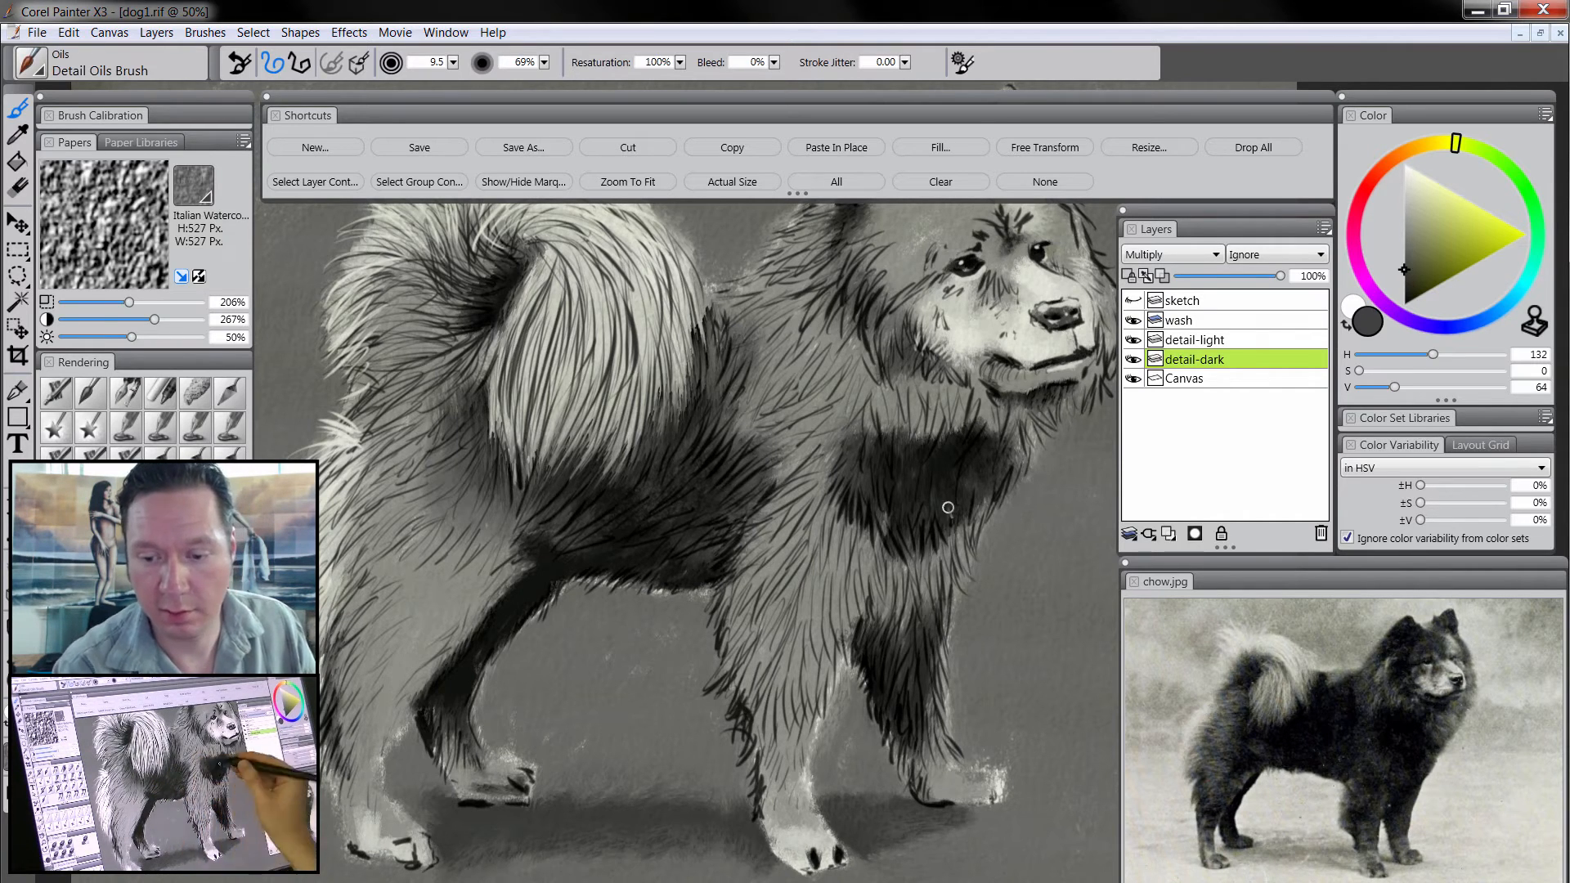
- Add dark fur strokes to the shadowed chest patch and the near hind thigh
drag(973, 452, 988, 491)
mouse_move(978, 450)
mouse_down()
mouse_move(1000, 480)
mouse_move(970, 519)
mouse_up()
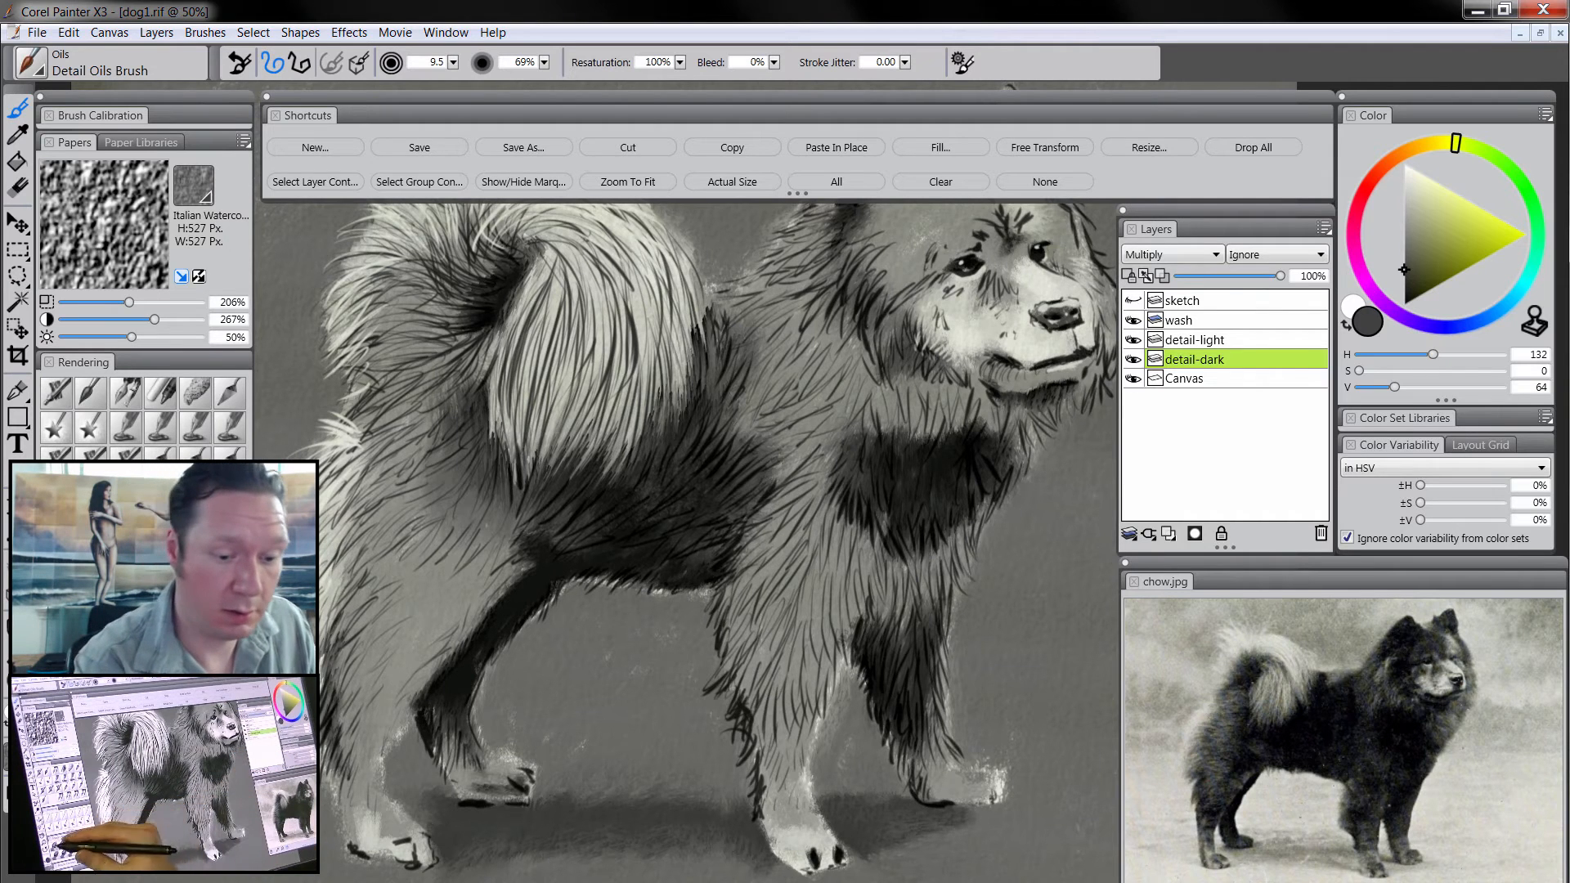
mouse_move(438, 584)
mouse_down()
mouse_move(416, 614)
mouse_move(432, 638)
mouse_up()
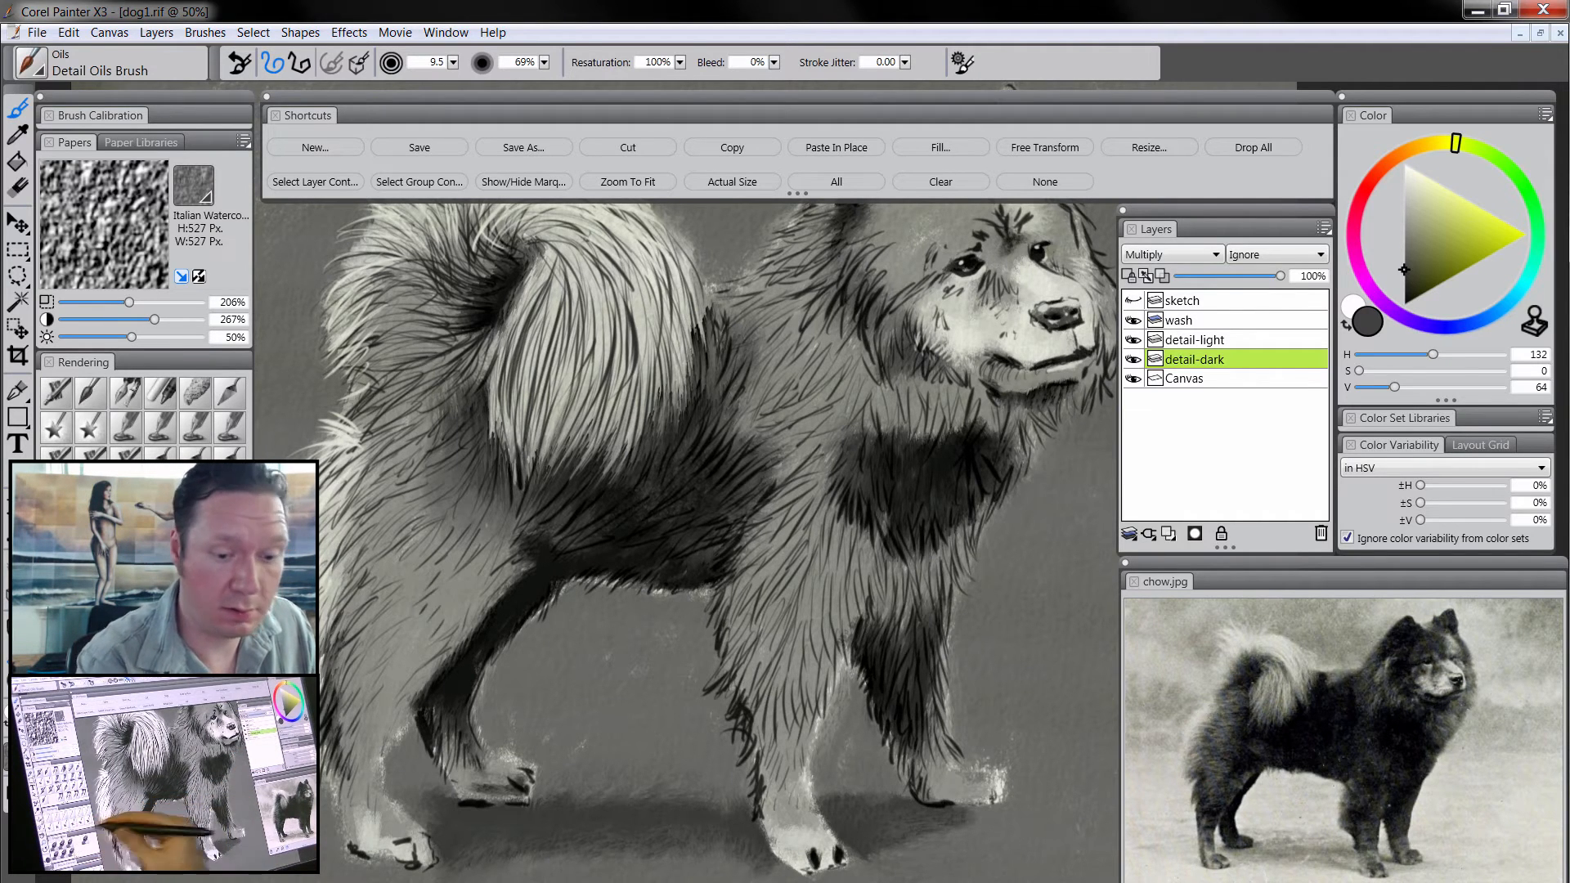
- Select the detail-light and detail-dark layers together and drop them onto the Canvas
key(space)
ctrl+alt+click(845, 678)
ctrl+alt+click(856, 693)
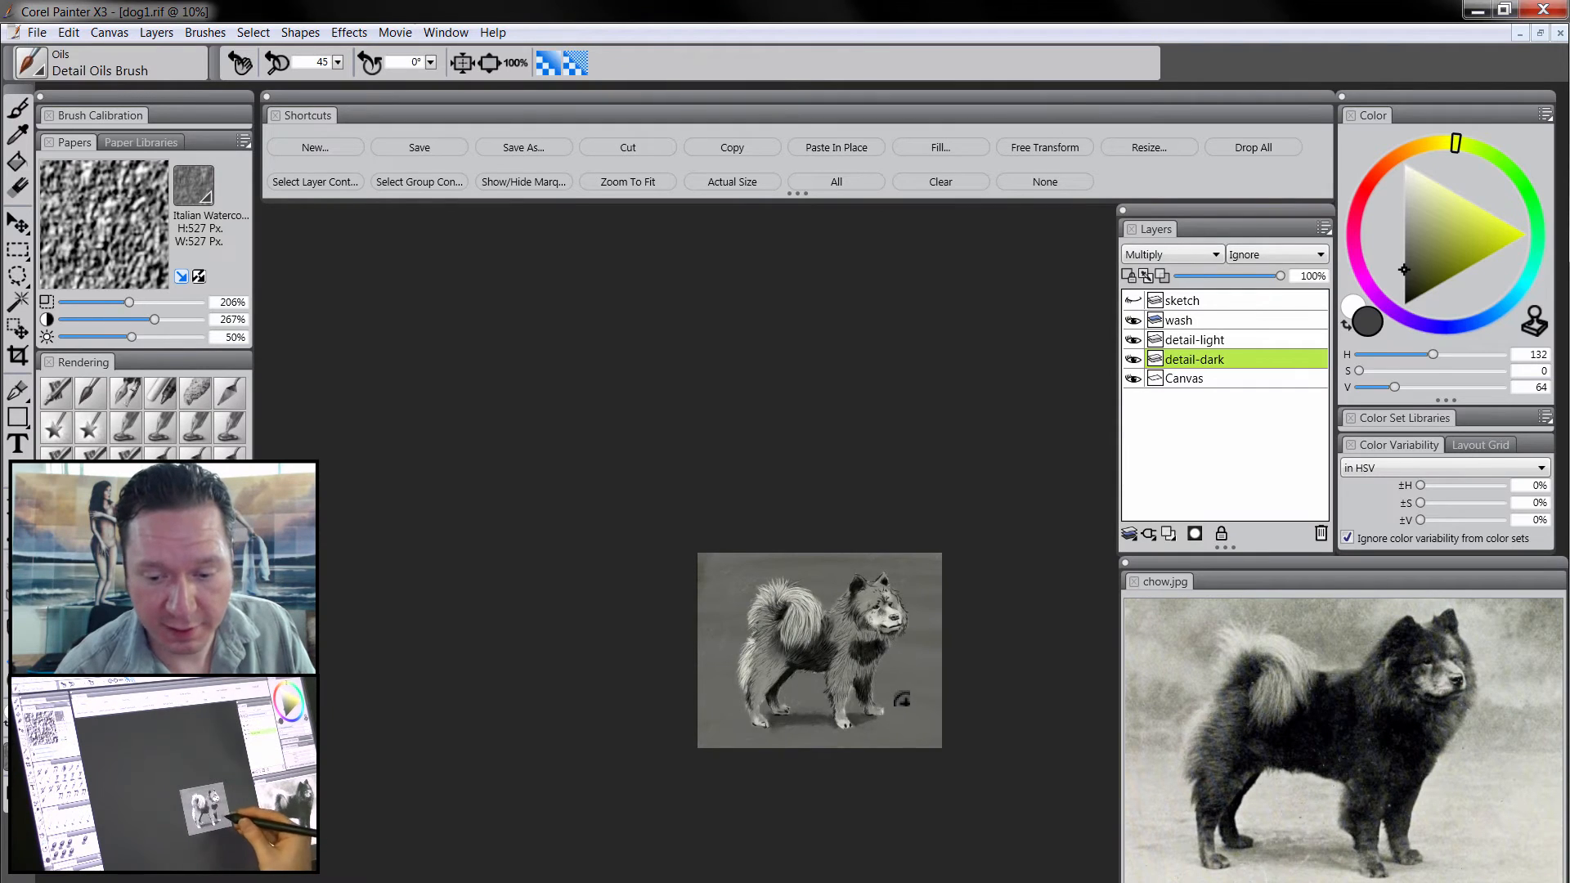
ctrl+click(901, 699)
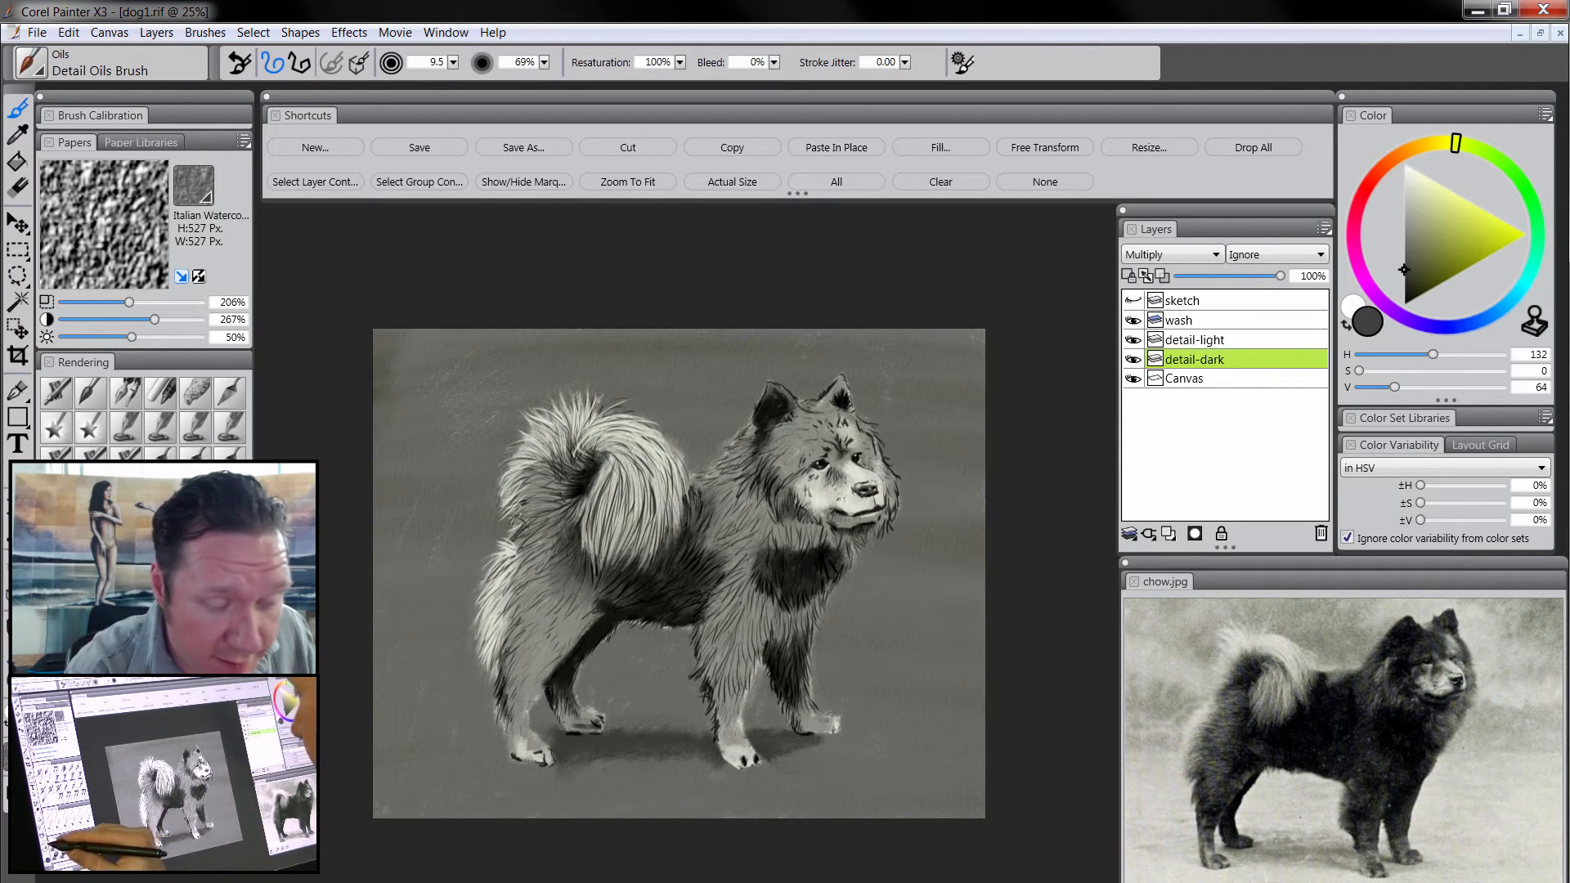
key(ctrl+space)
ctrl+click(875, 499)
ctrl+click(883, 501)
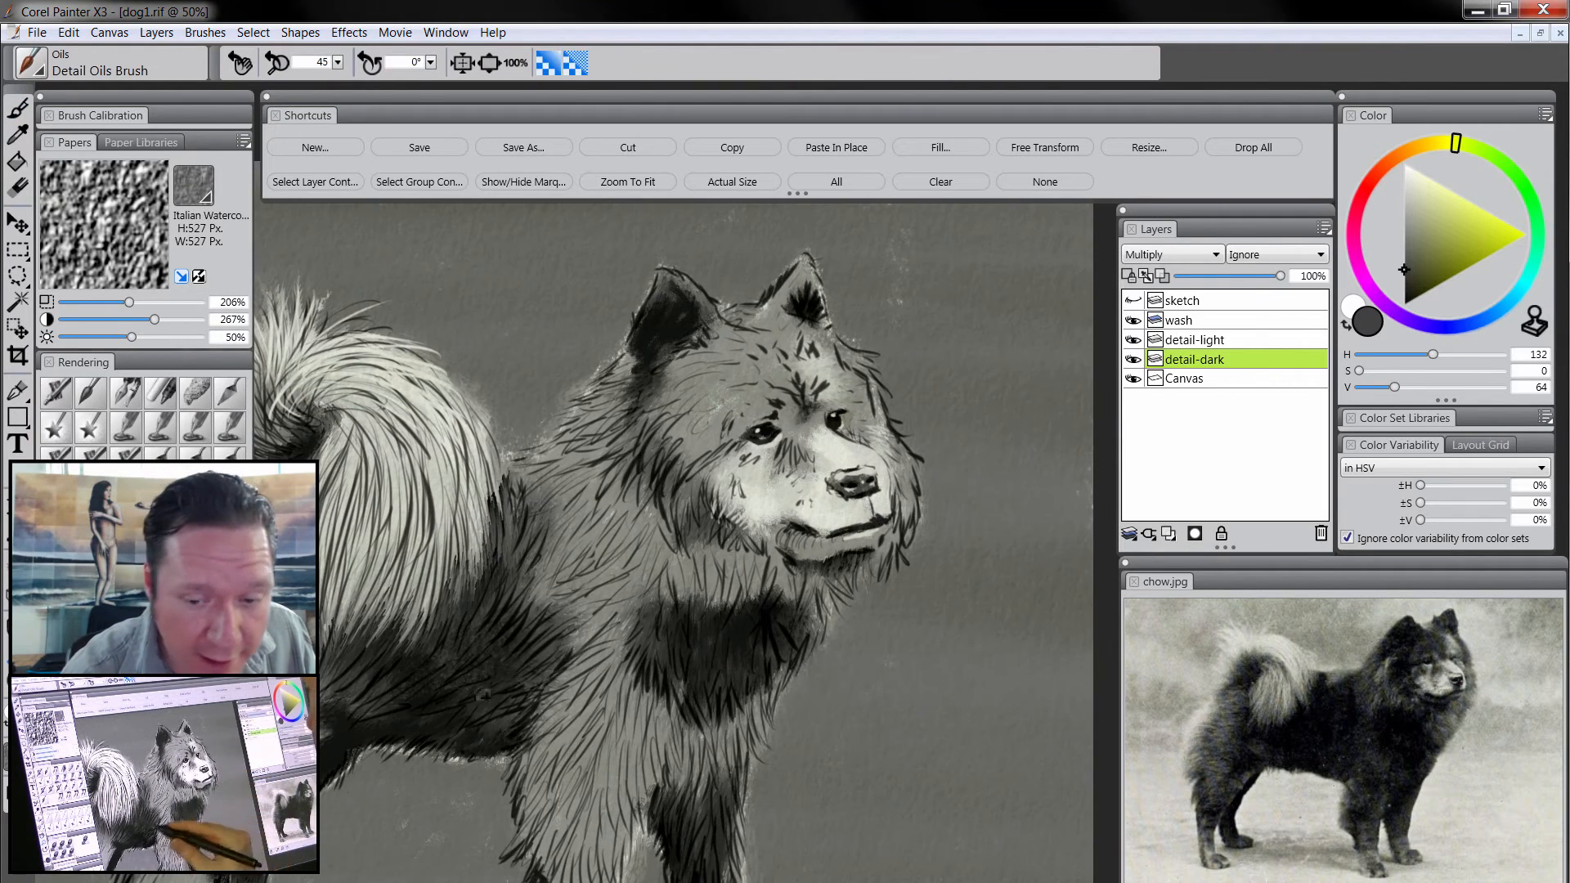
click(1209, 343)
shift+click(1203, 365)
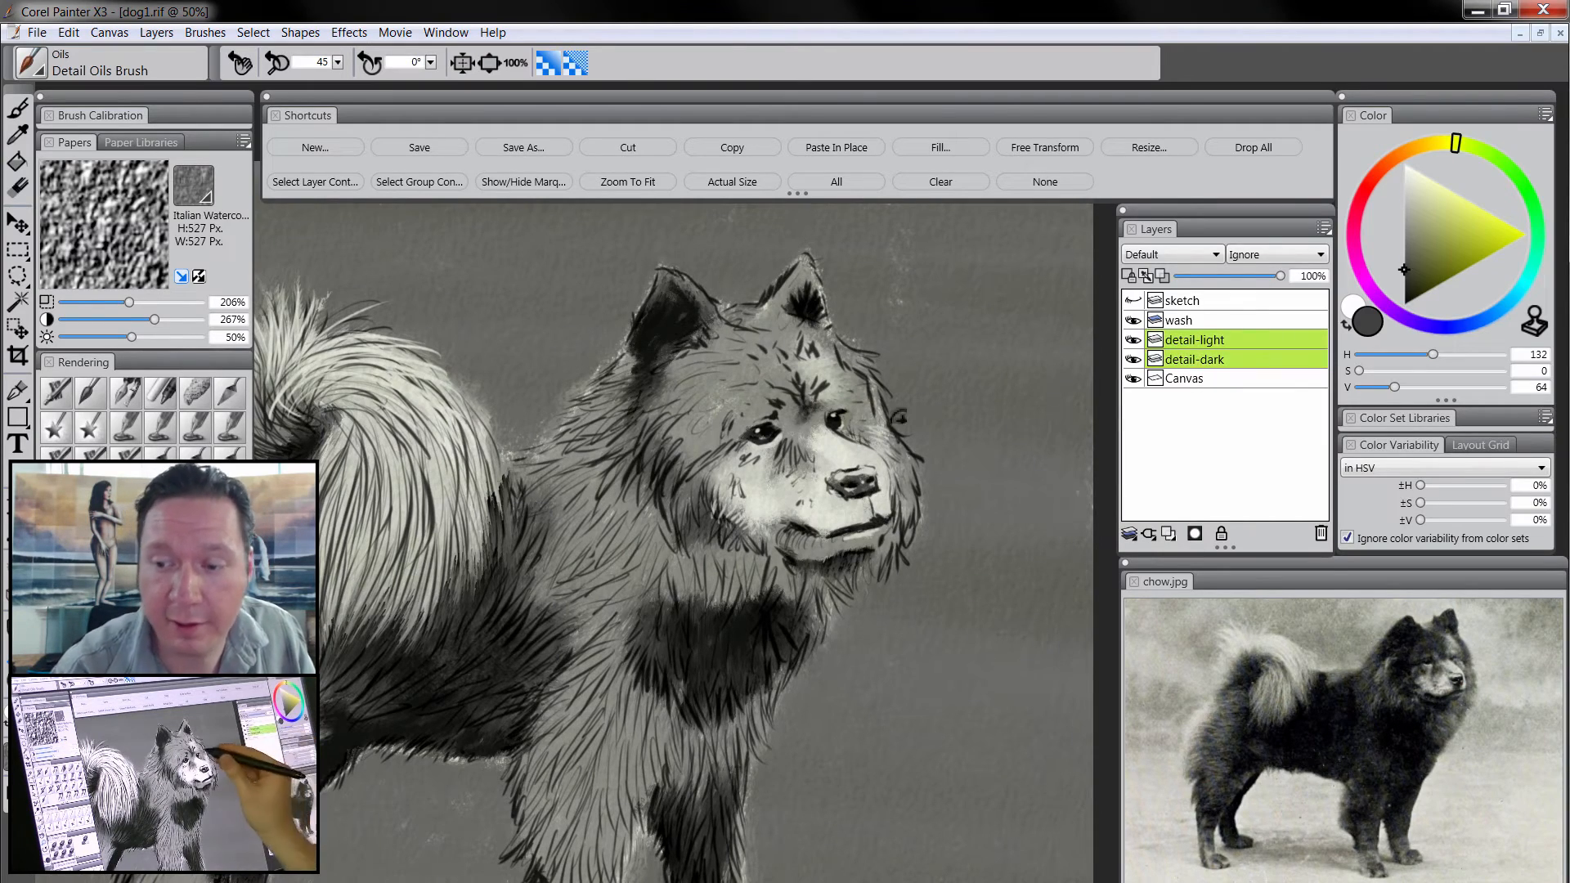
click(162, 36)
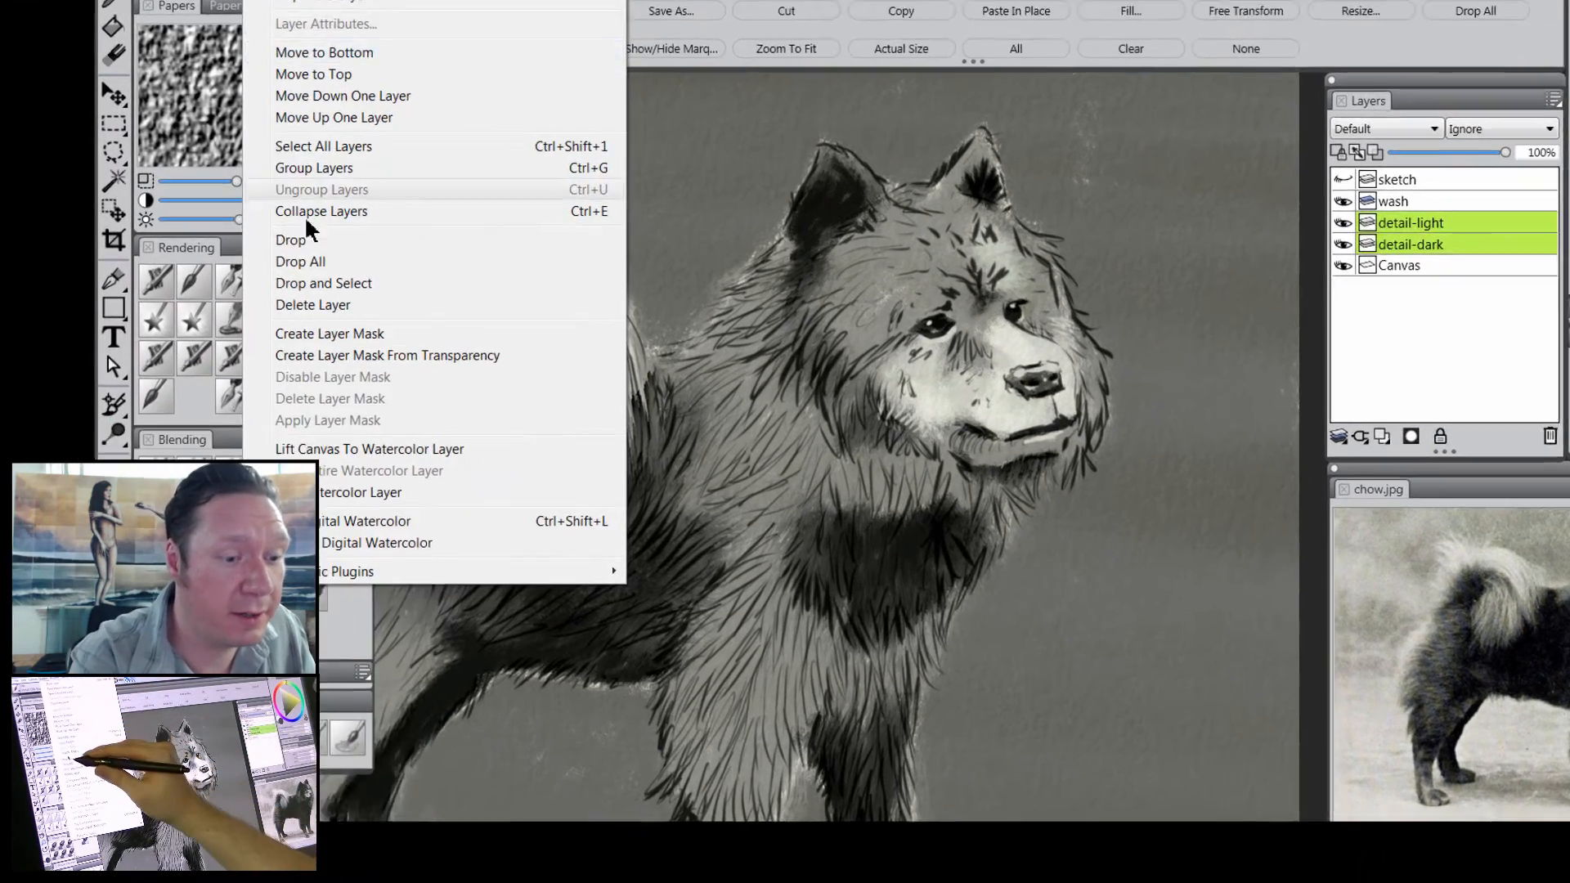
click(189, 334)
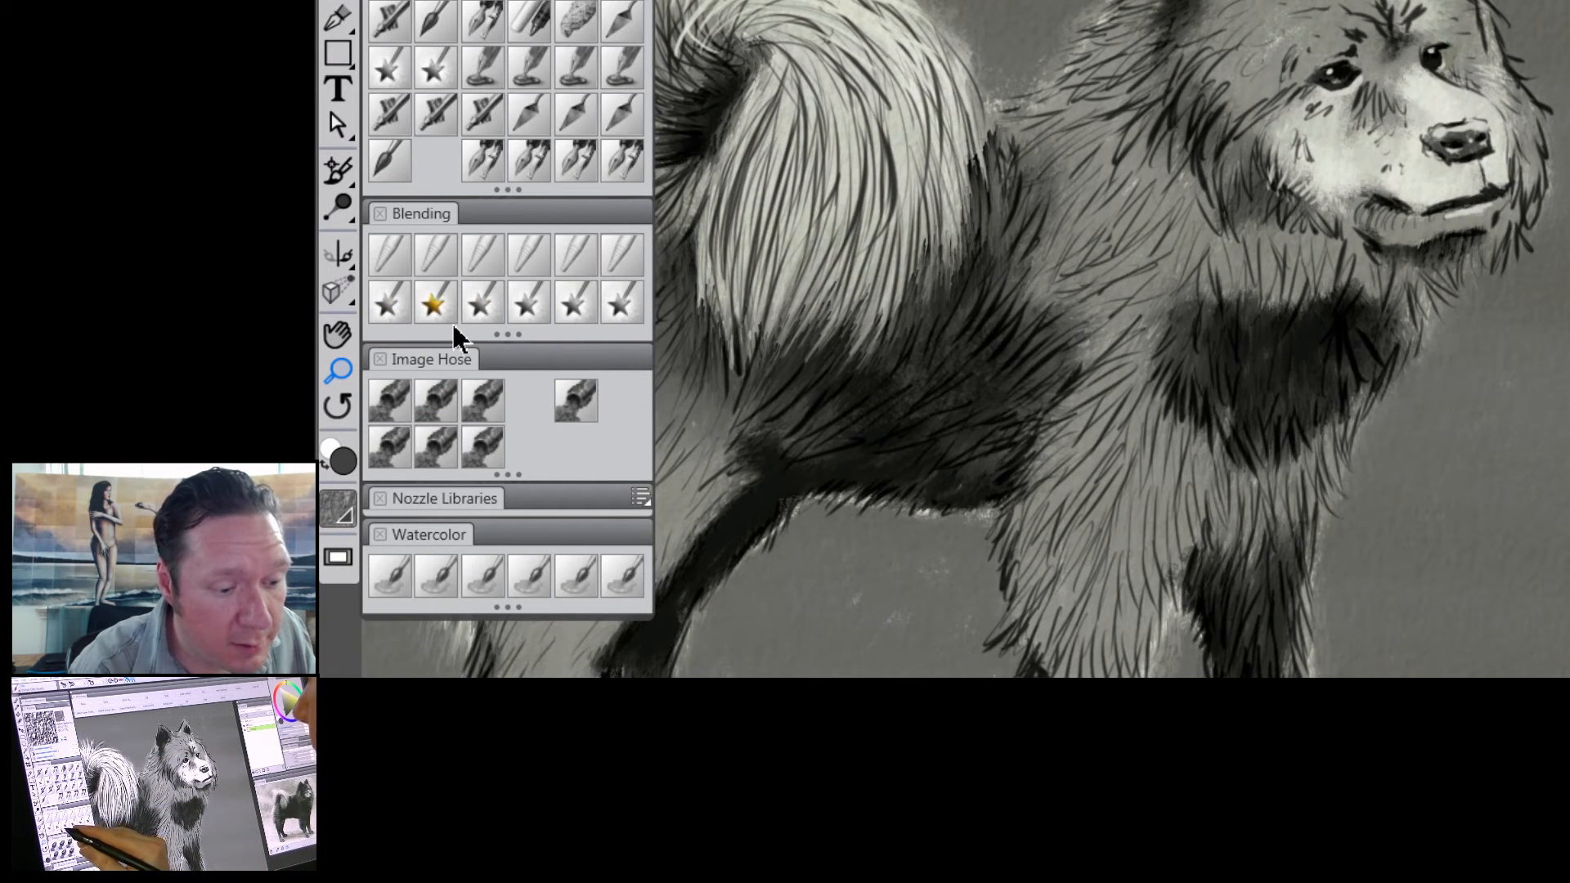
- Refine the shape of the far cheek, muzzle bridge, mouth and chin with the F-X Pinch brush at size 24.7
click(527, 304)
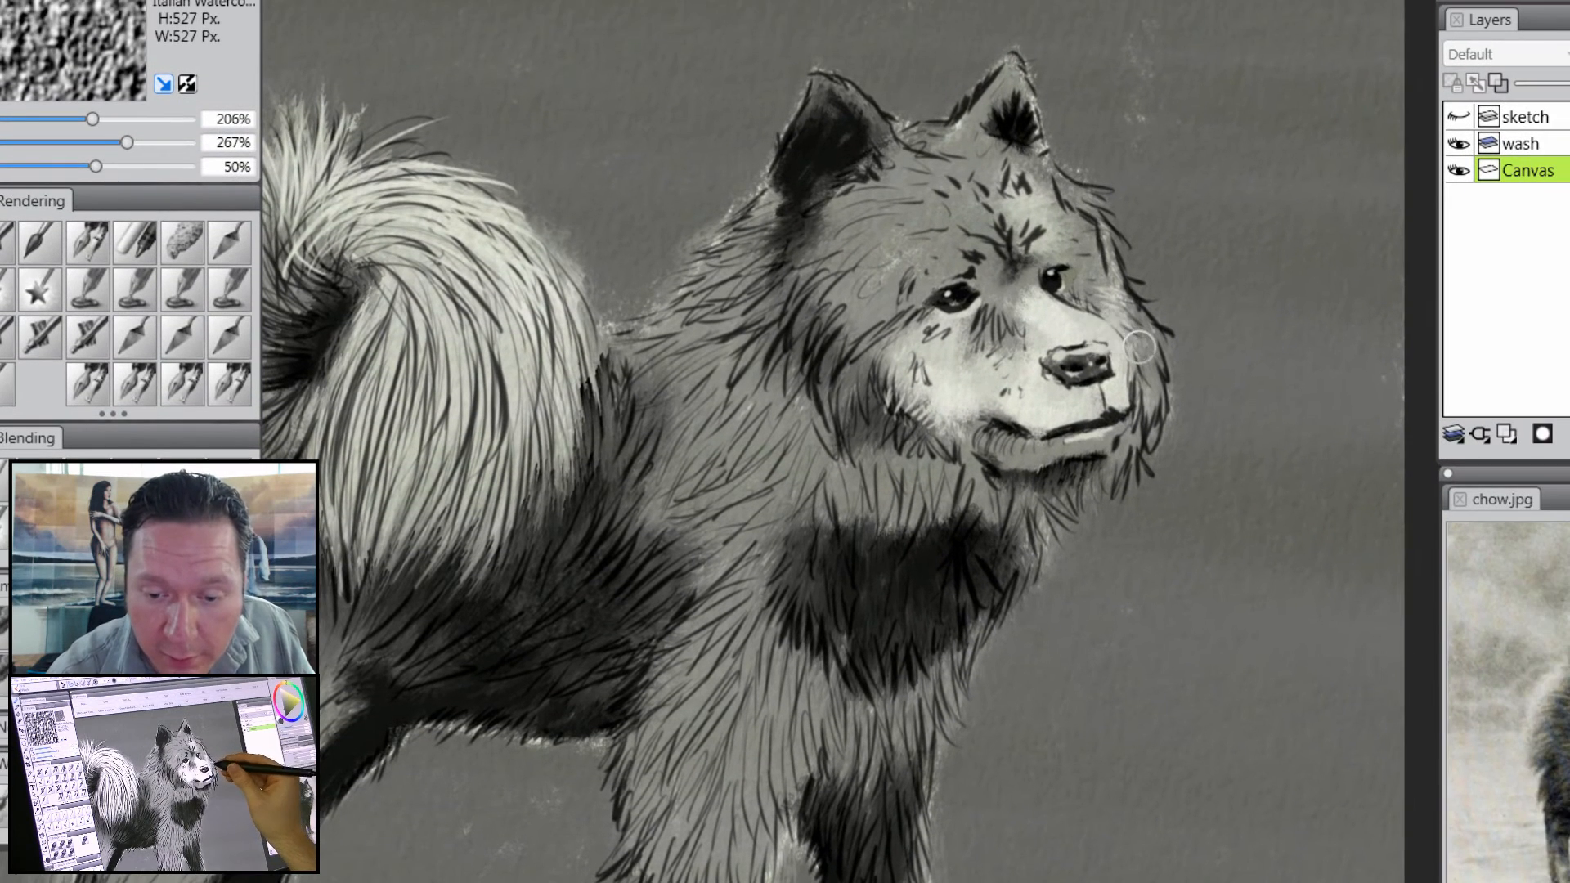
mouse_move(1139, 346)
mouse_down()
mouse_move(1104, 327)
mouse_move(1127, 376)
mouse_move(1131, 353)
mouse_move(1124, 442)
mouse_move(1133, 381)
mouse_move(1117, 399)
mouse_up()
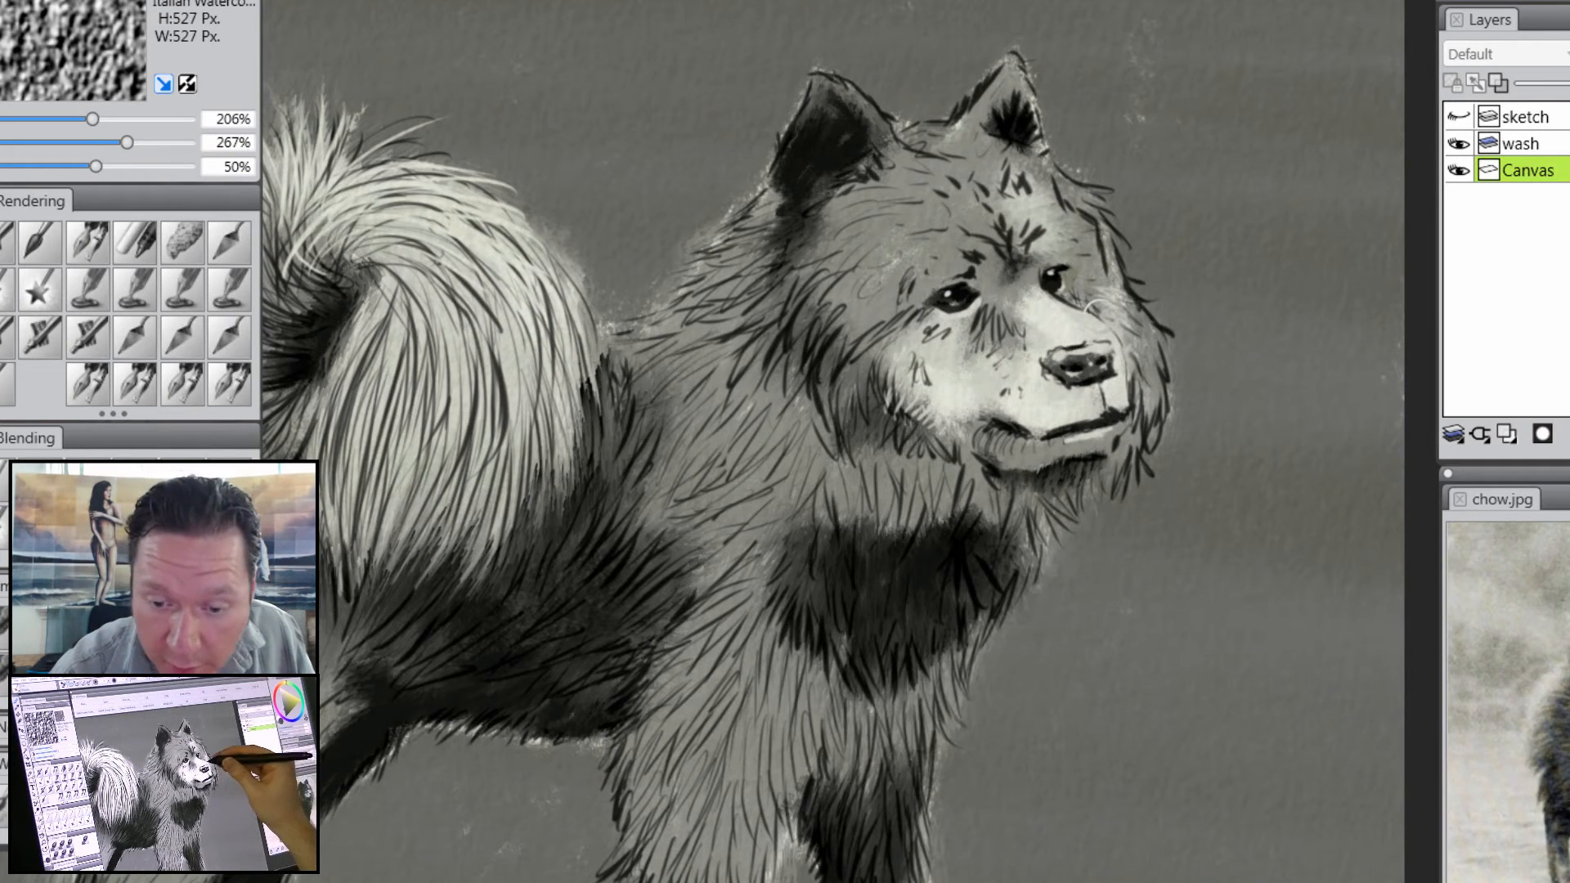
mouse_move(1096, 314)
mouse_down()
mouse_move(1081, 323)
mouse_move(1088, 304)
mouse_move(1057, 301)
mouse_move(1052, 321)
mouse_up()
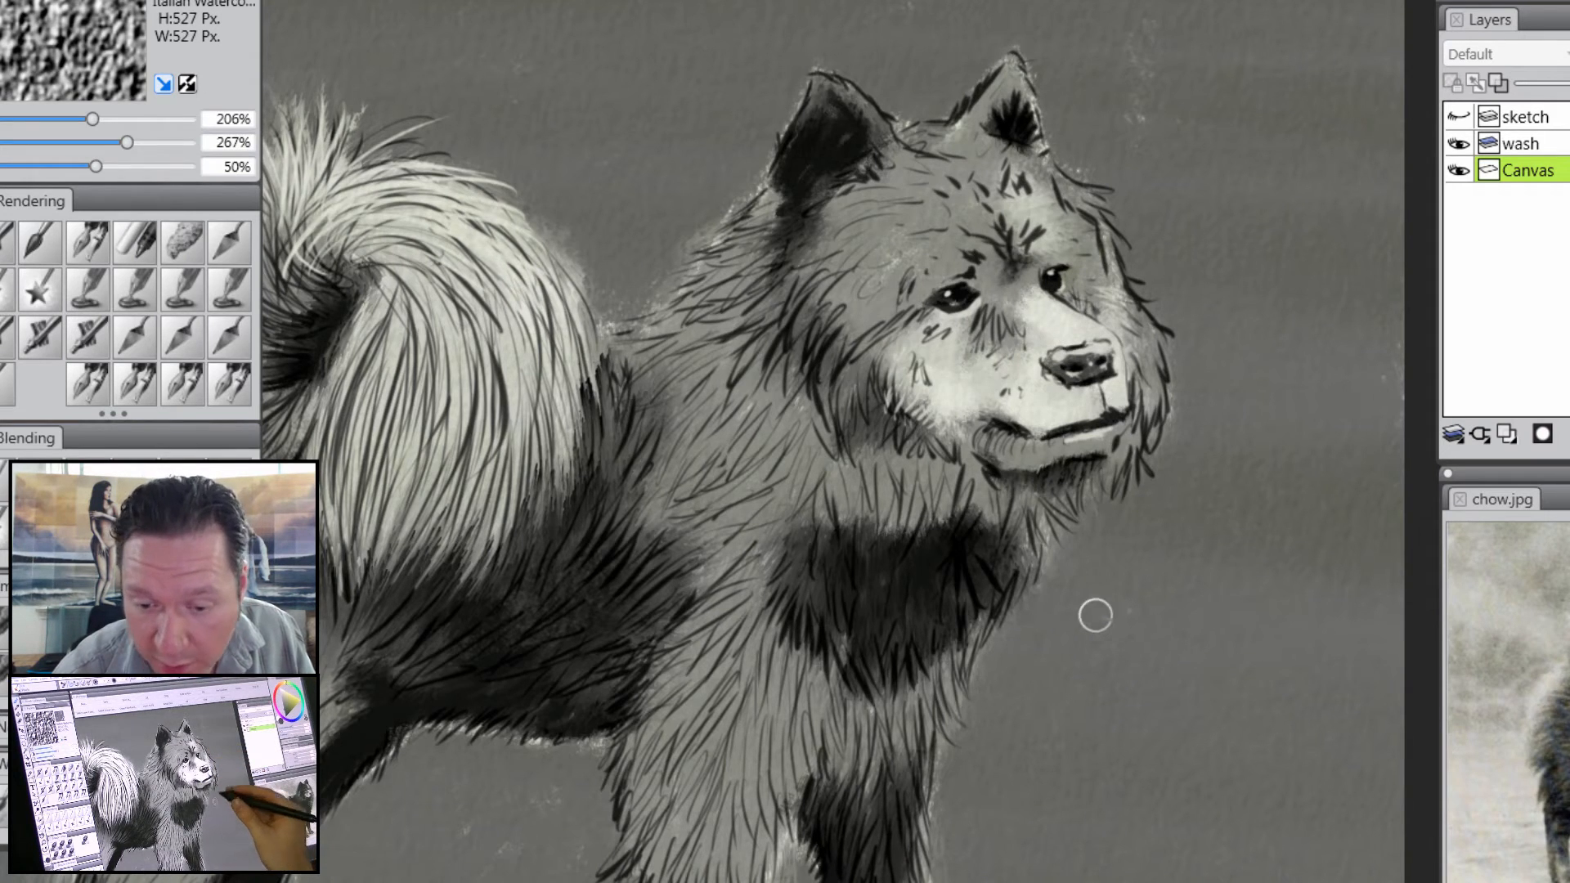
mouse_move(1065, 433)
mouse_down()
mouse_move(1116, 419)
mouse_move(1045, 438)
mouse_move(986, 422)
mouse_up()
mouse_move(1094, 472)
mouse_down()
mouse_move(1106, 457)
mouse_move(1088, 460)
mouse_up()
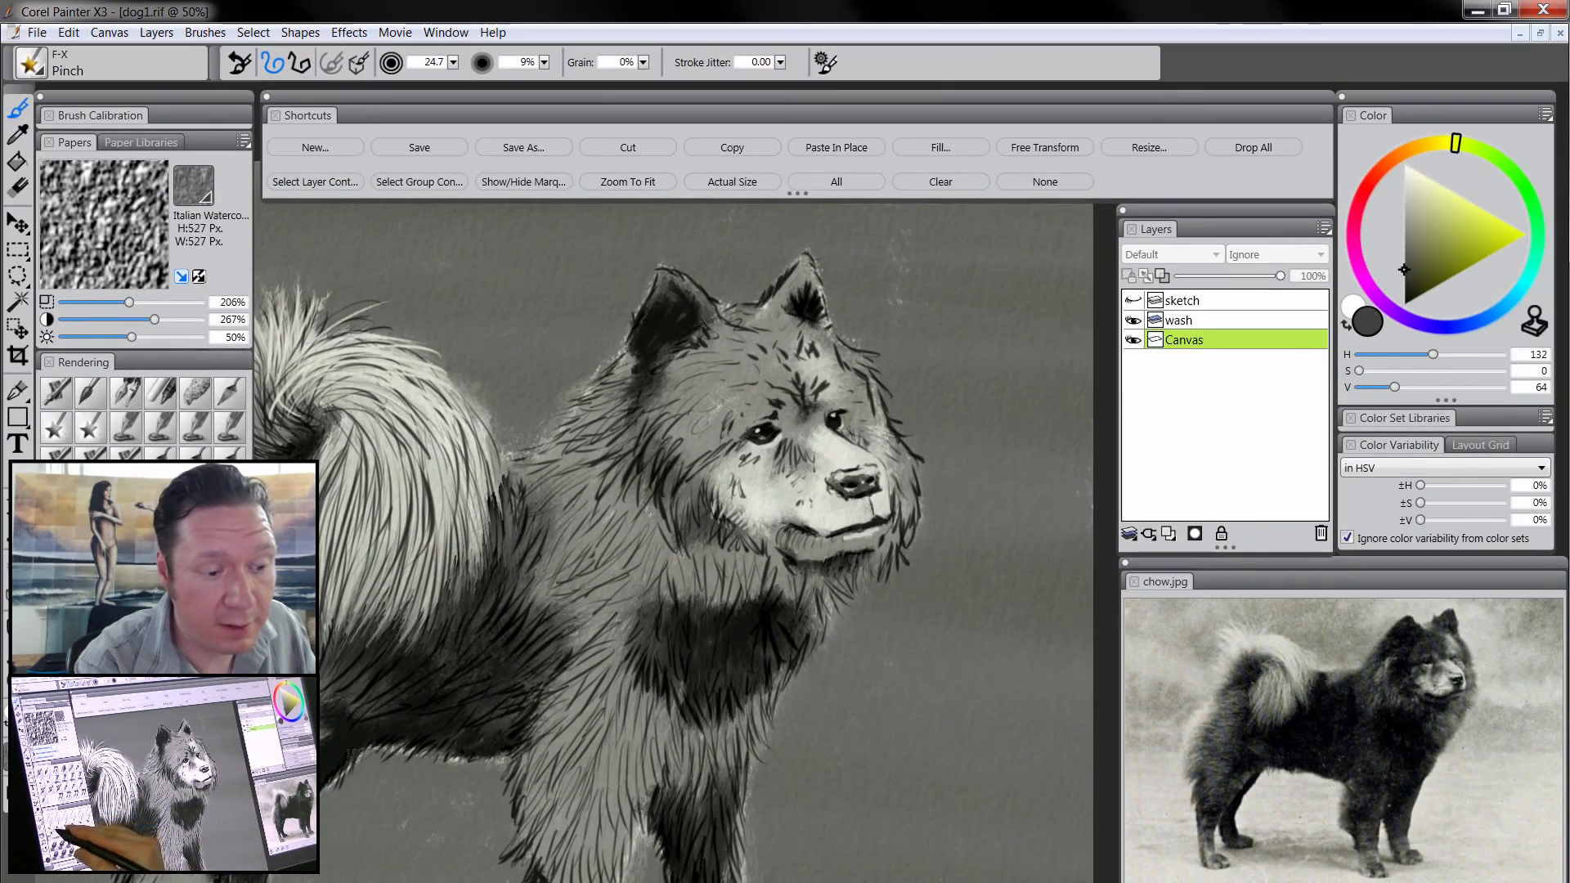
- Reshape the fur under the chin and the tip of the near ear with the F-X Distorto brush
click(123, 664)
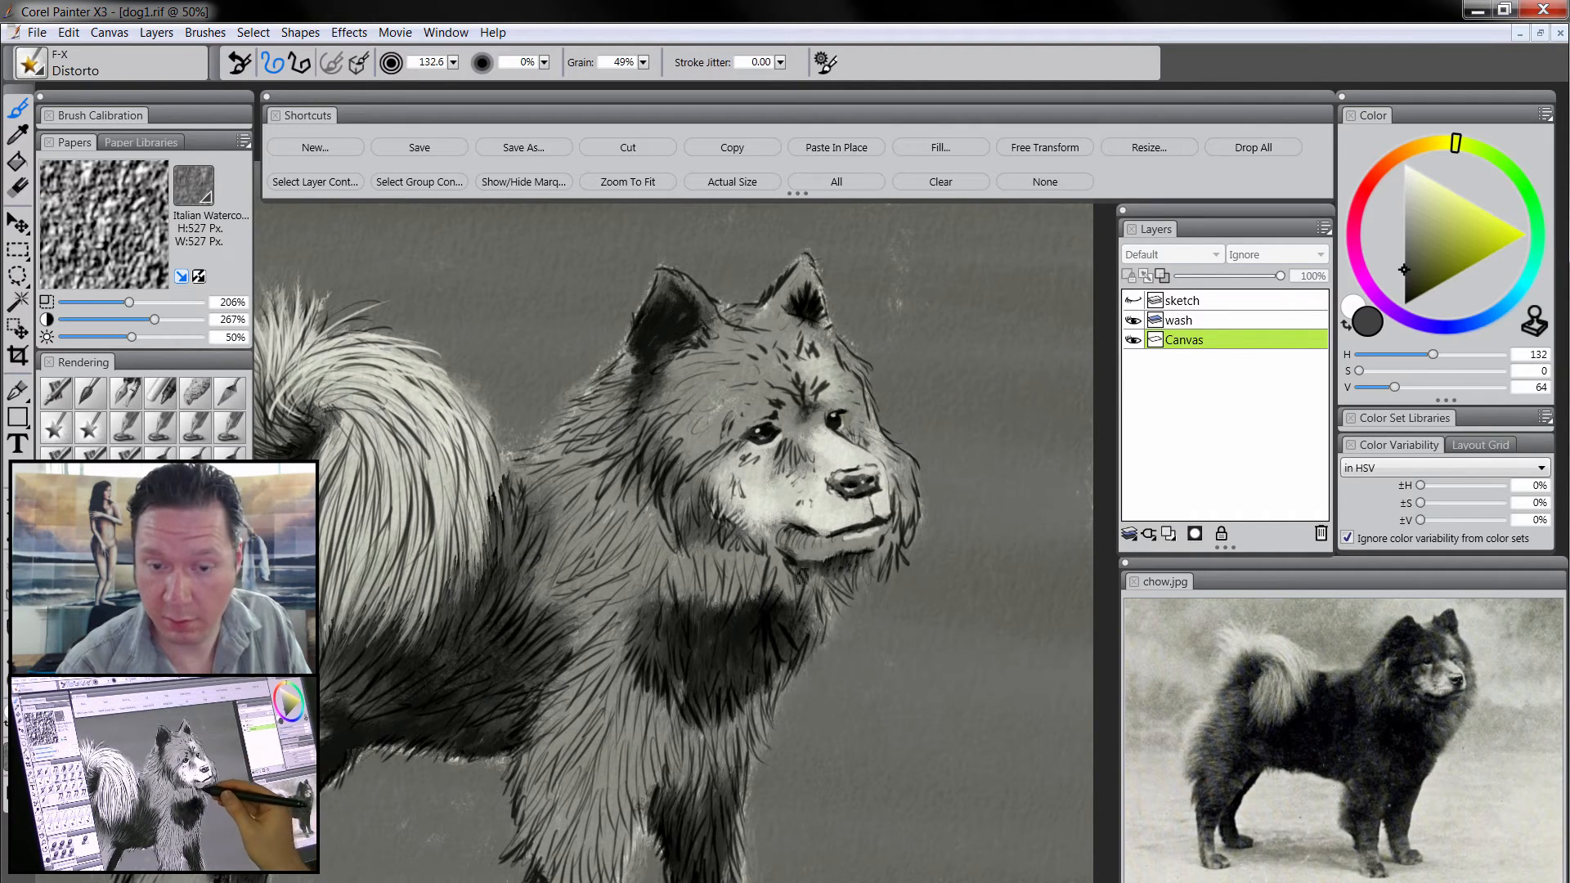
drag(799, 570, 911, 562)
drag(735, 291, 836, 280)
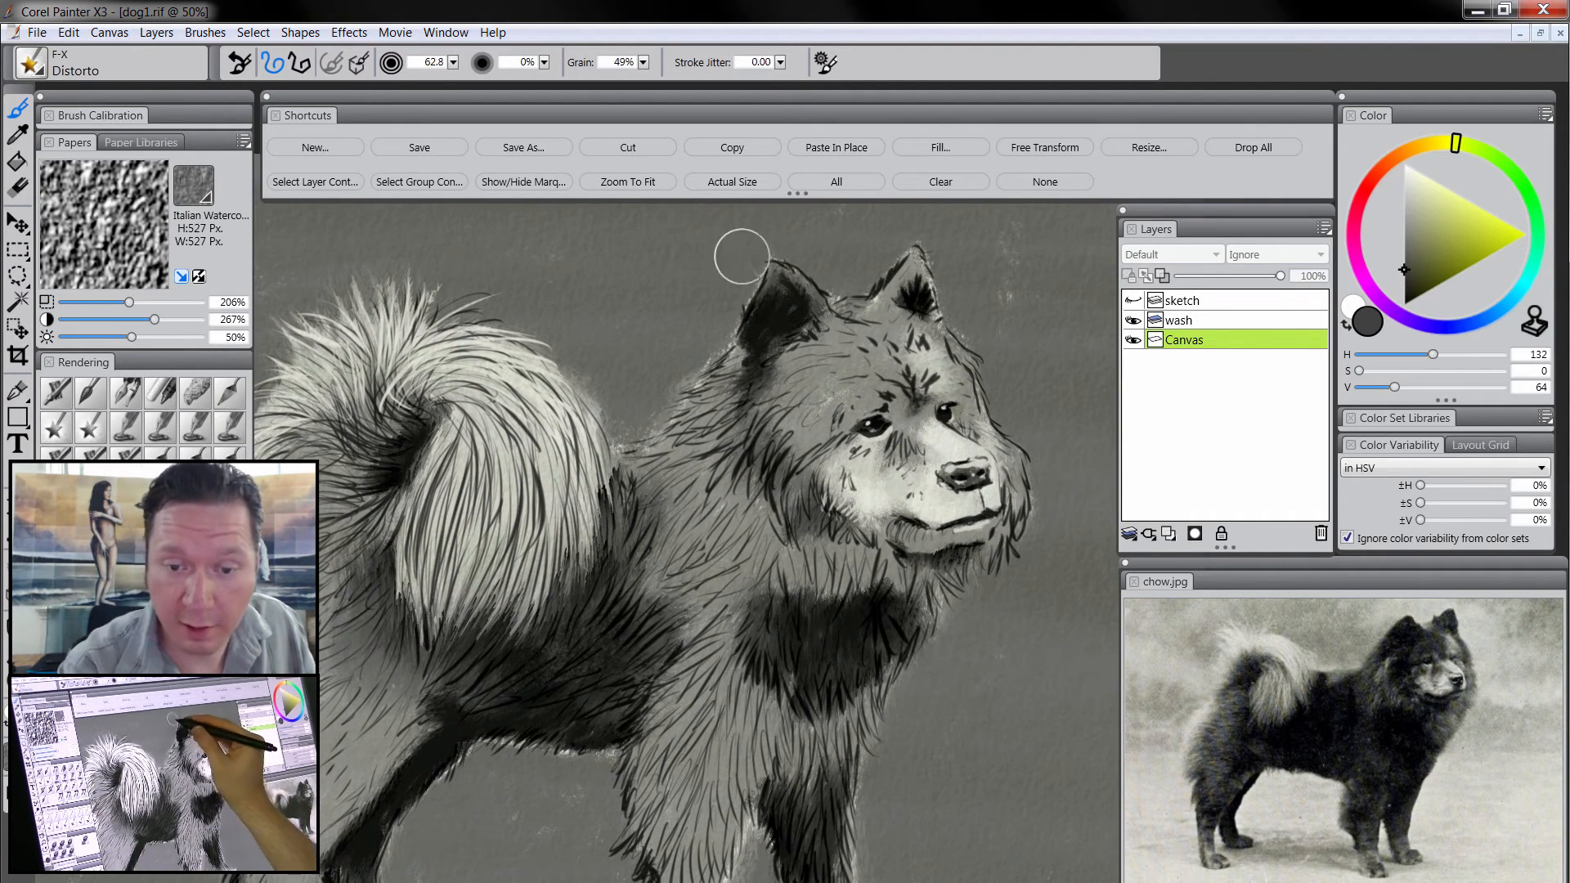
mouse_move(743, 256)
mouse_down()
mouse_move(792, 242)
mouse_move(809, 256)
mouse_up()
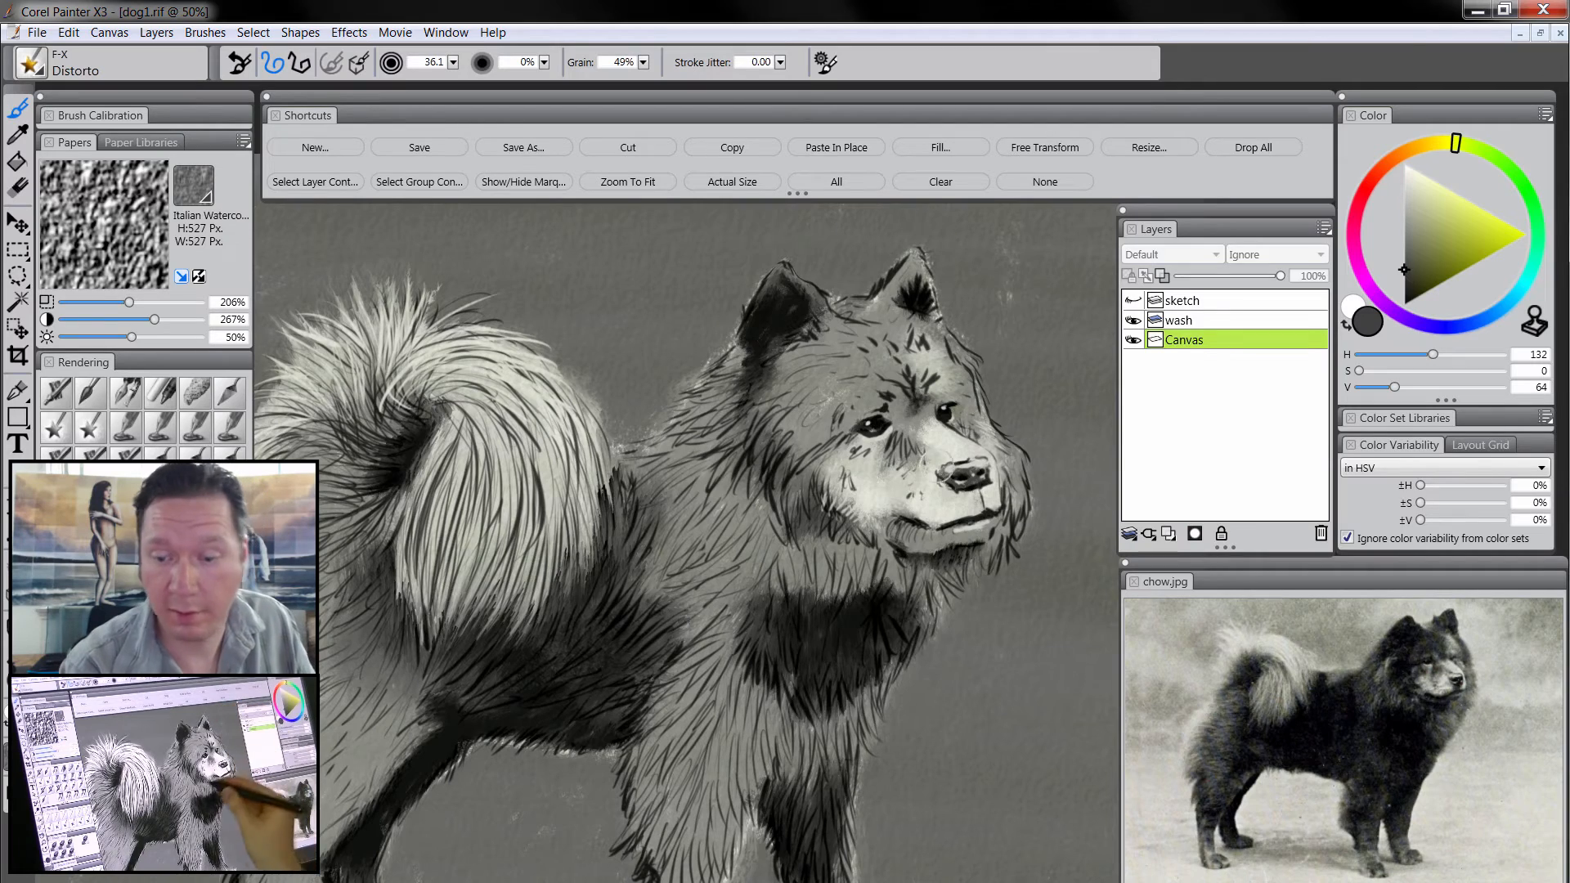
- Reshape the near hind paw with the Distorto brush, enlarging the brush to 48.2
drag(684, 497, 806, 465)
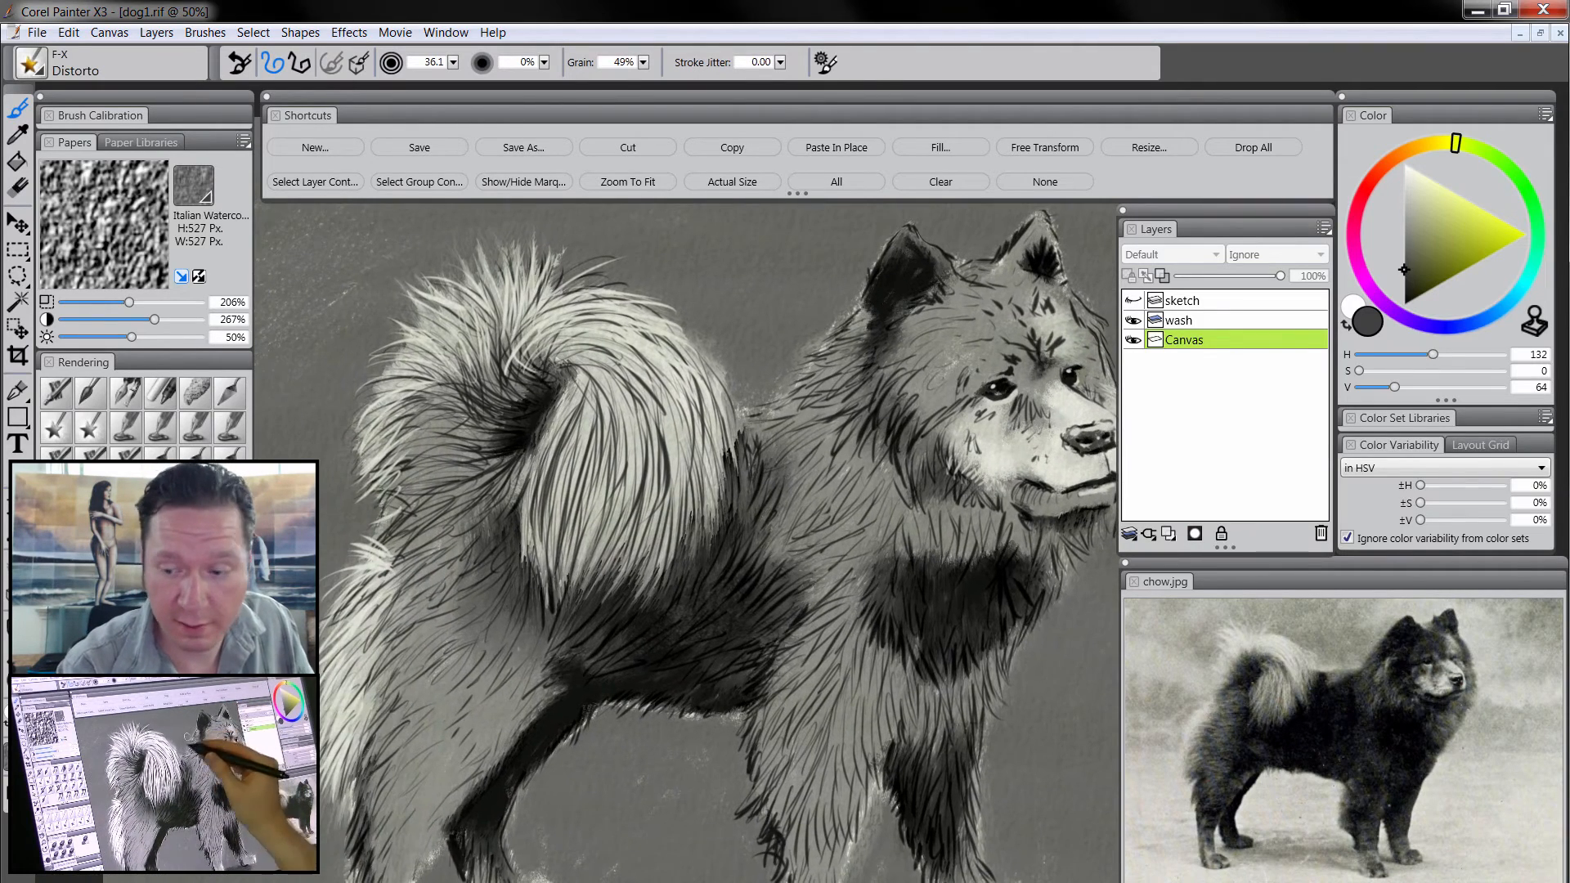
drag(625, 521, 680, 479)
mouse_move(632, 805)
mouse_down()
mouse_move(601, 722)
mouse_move(613, 644)
mouse_up()
drag(508, 733, 473, 740)
key(])
drag(509, 790, 507, 799)
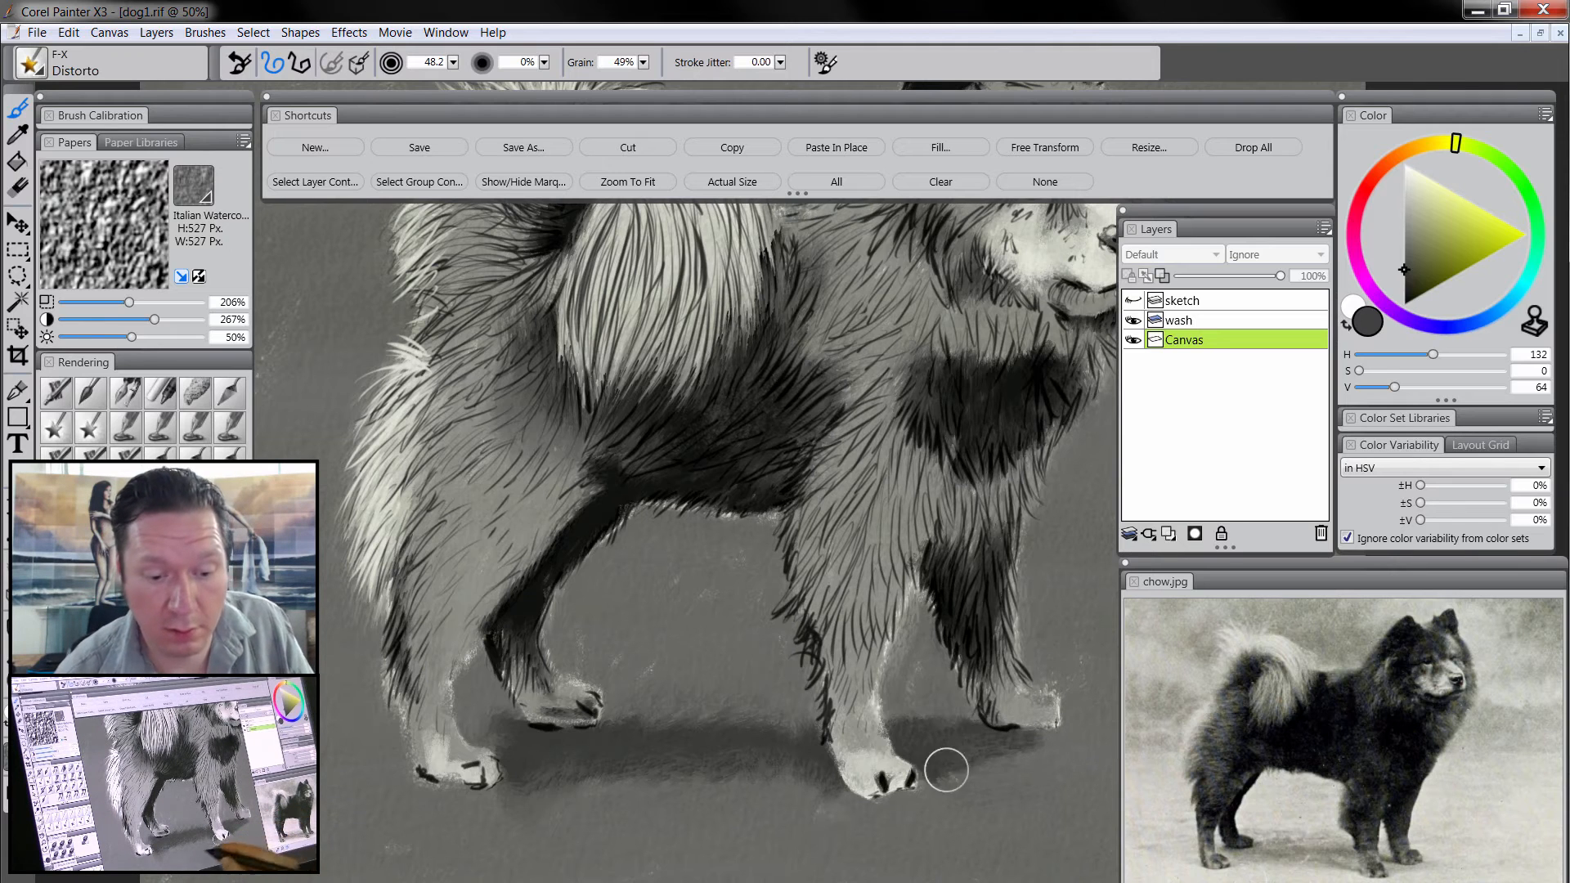
- Add a new layer directly above the Canvas and name it details-light2
key(ctrl+alt+space)
ctrl+alt+click(837, 680)
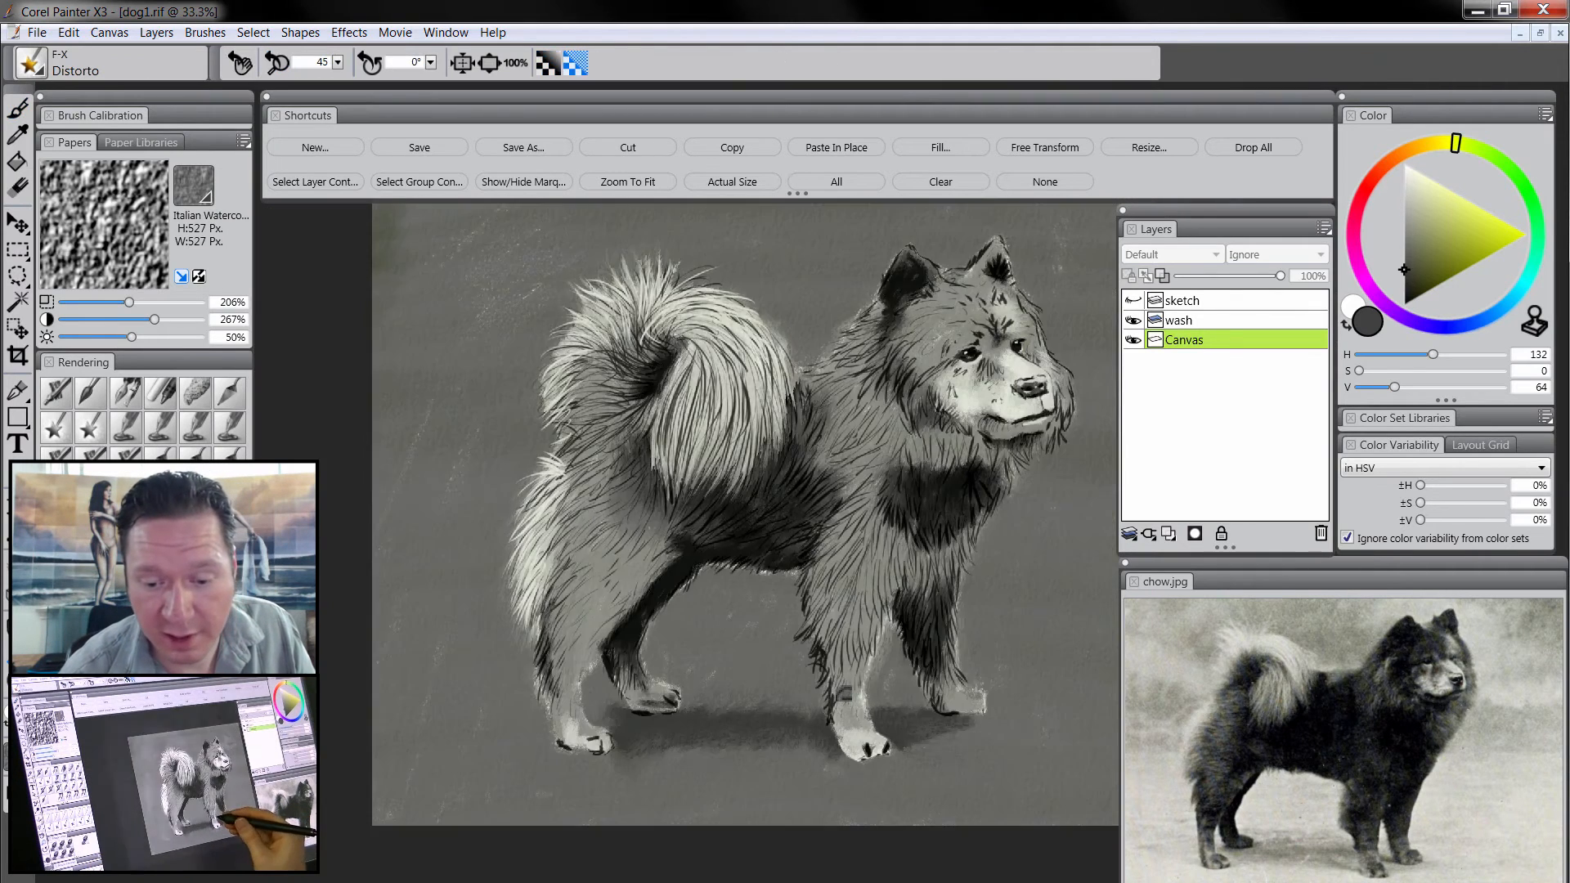
ctrl+alt+click(837, 680)
drag(928, 689, 863, 703)
ctrl+click(857, 670)
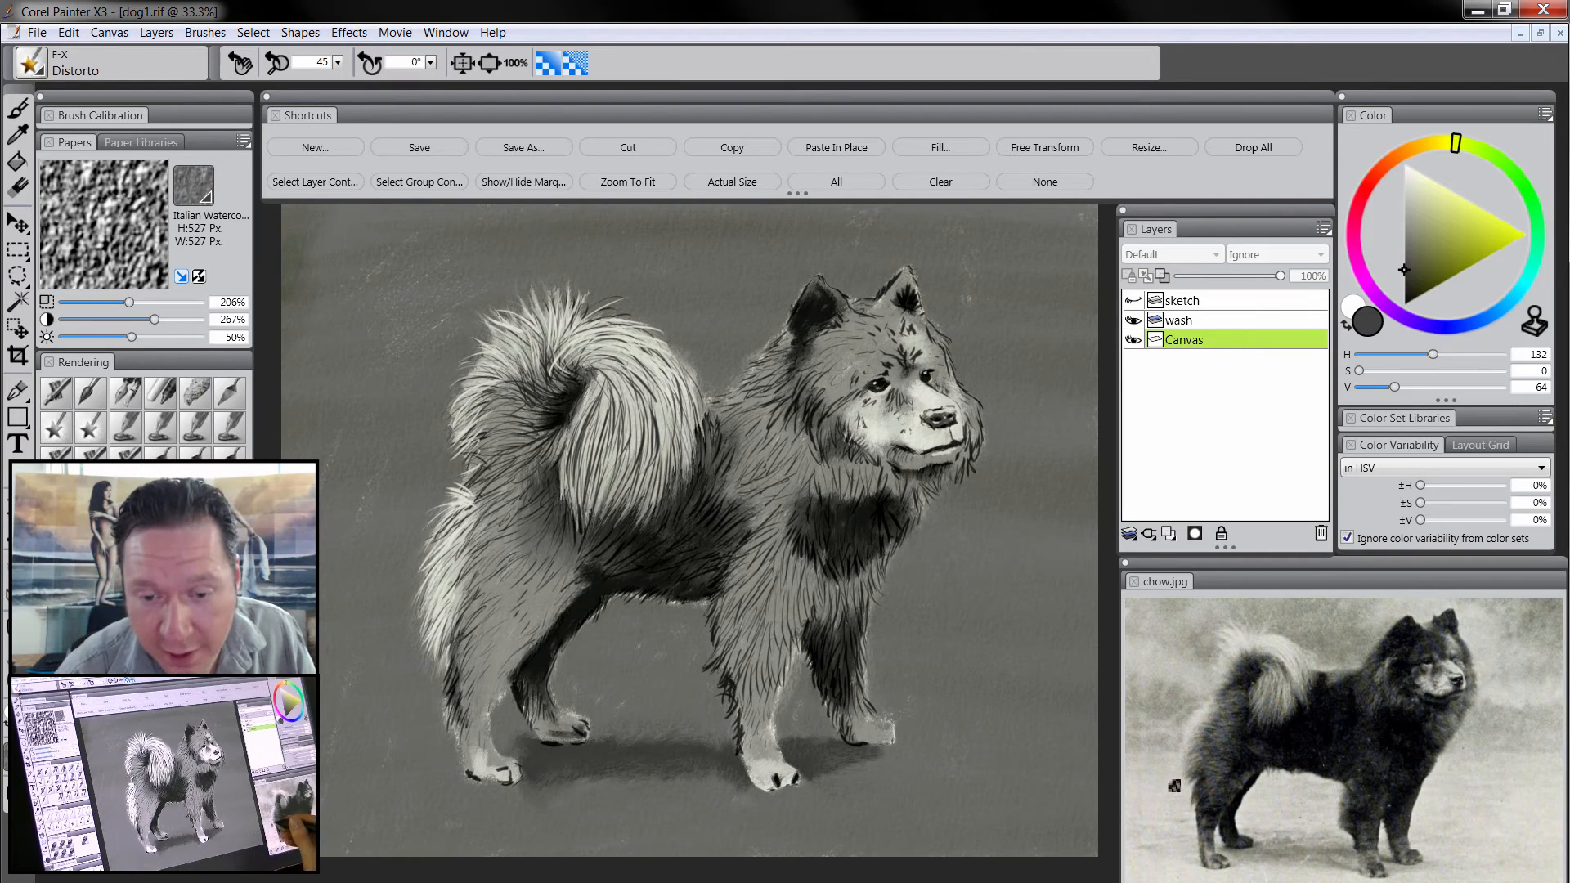
click(1169, 533)
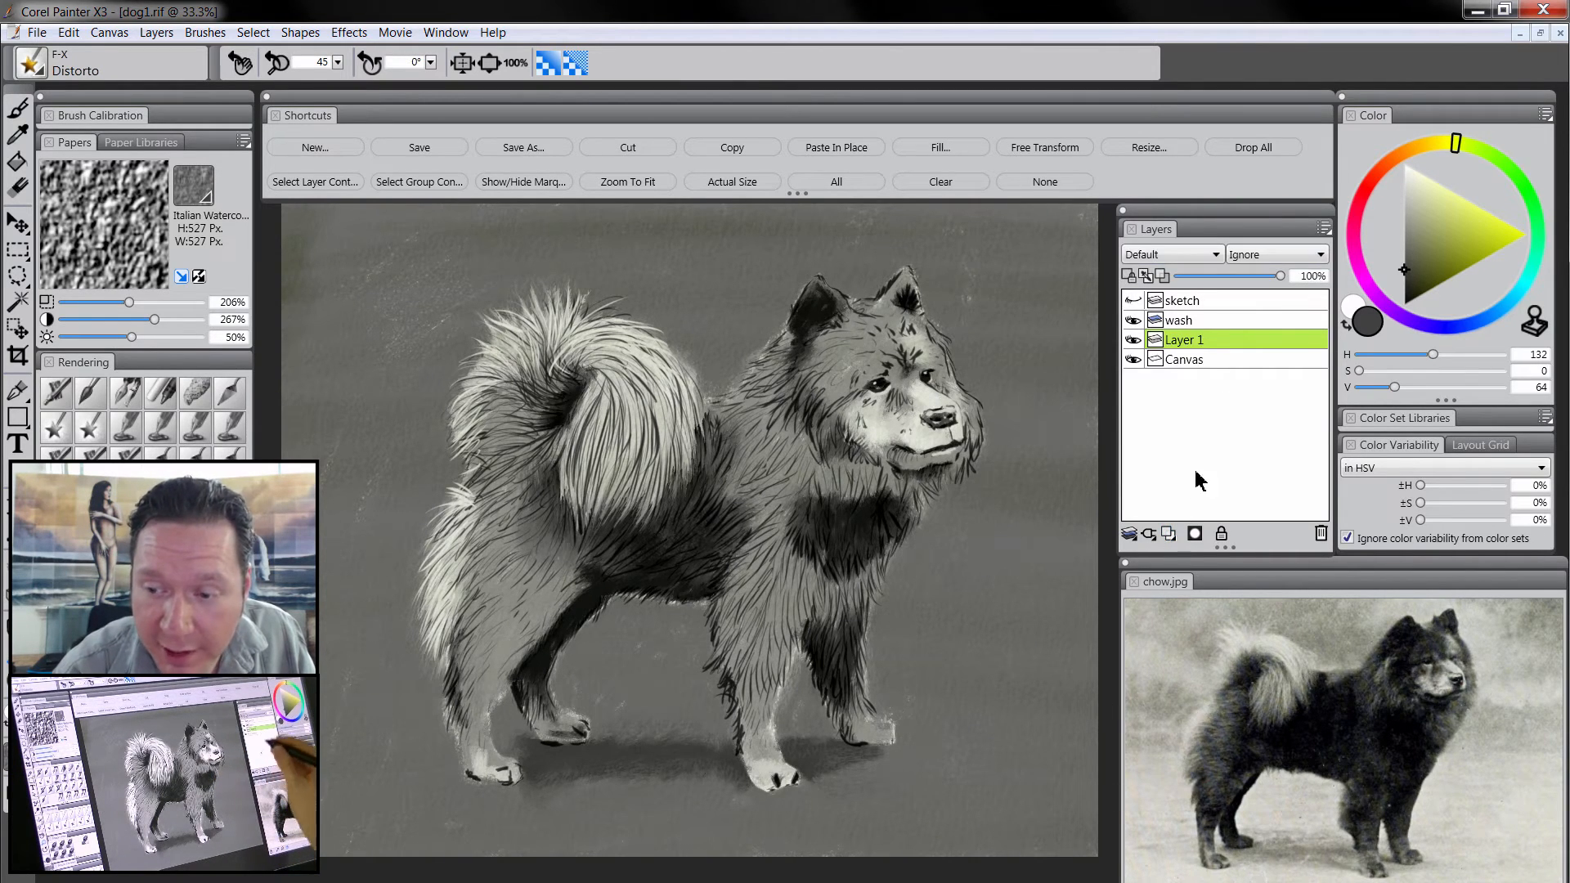
double_click(1184, 341)
text(details-ligh)
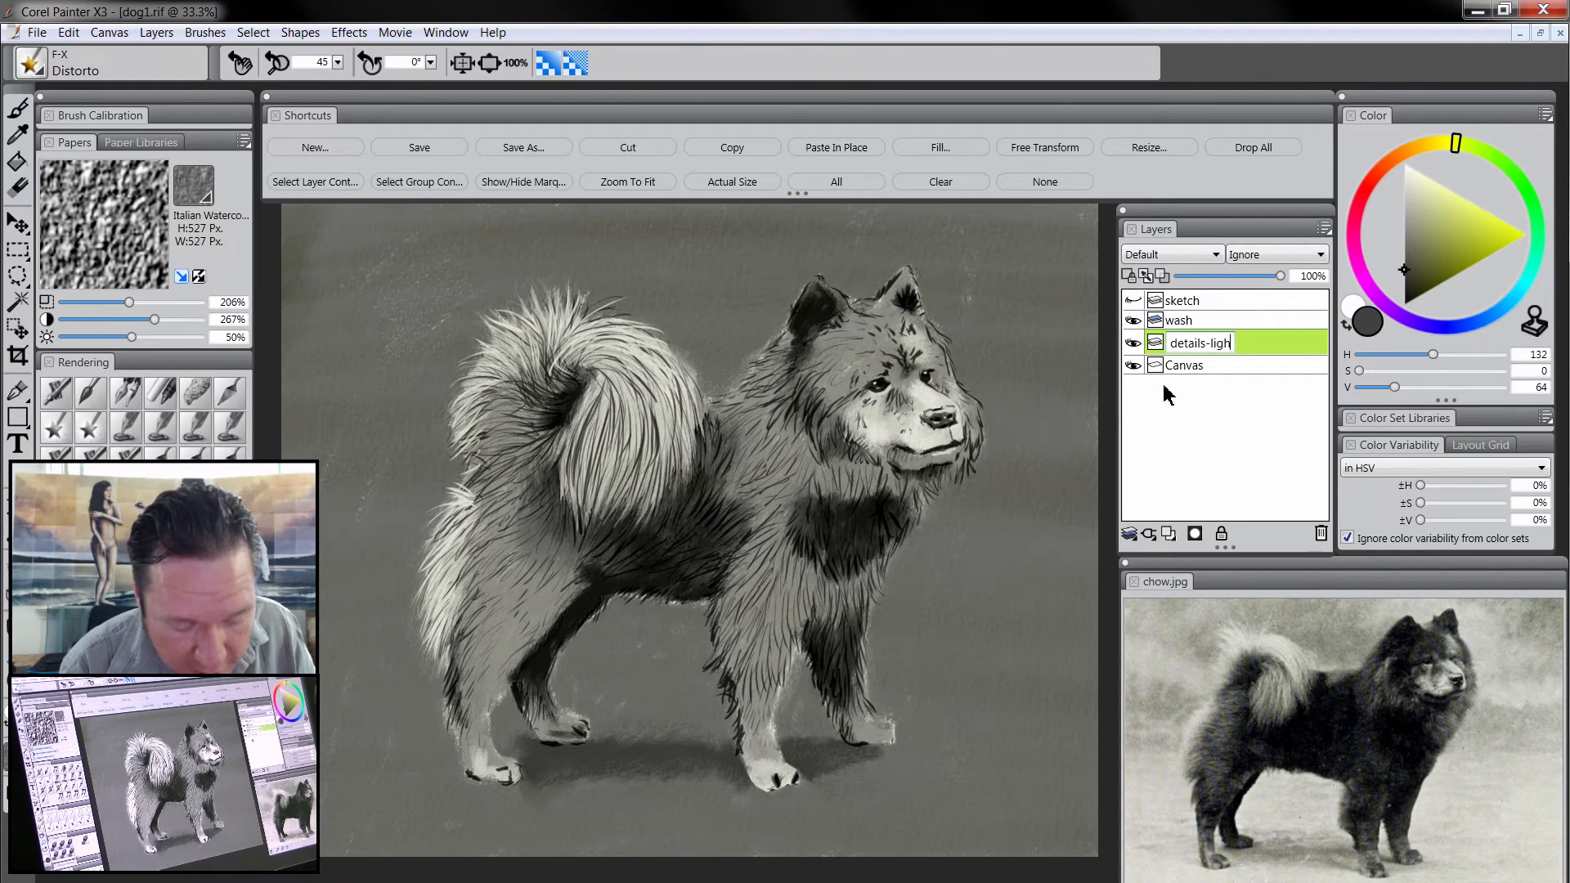
text(t2)
key(Return)
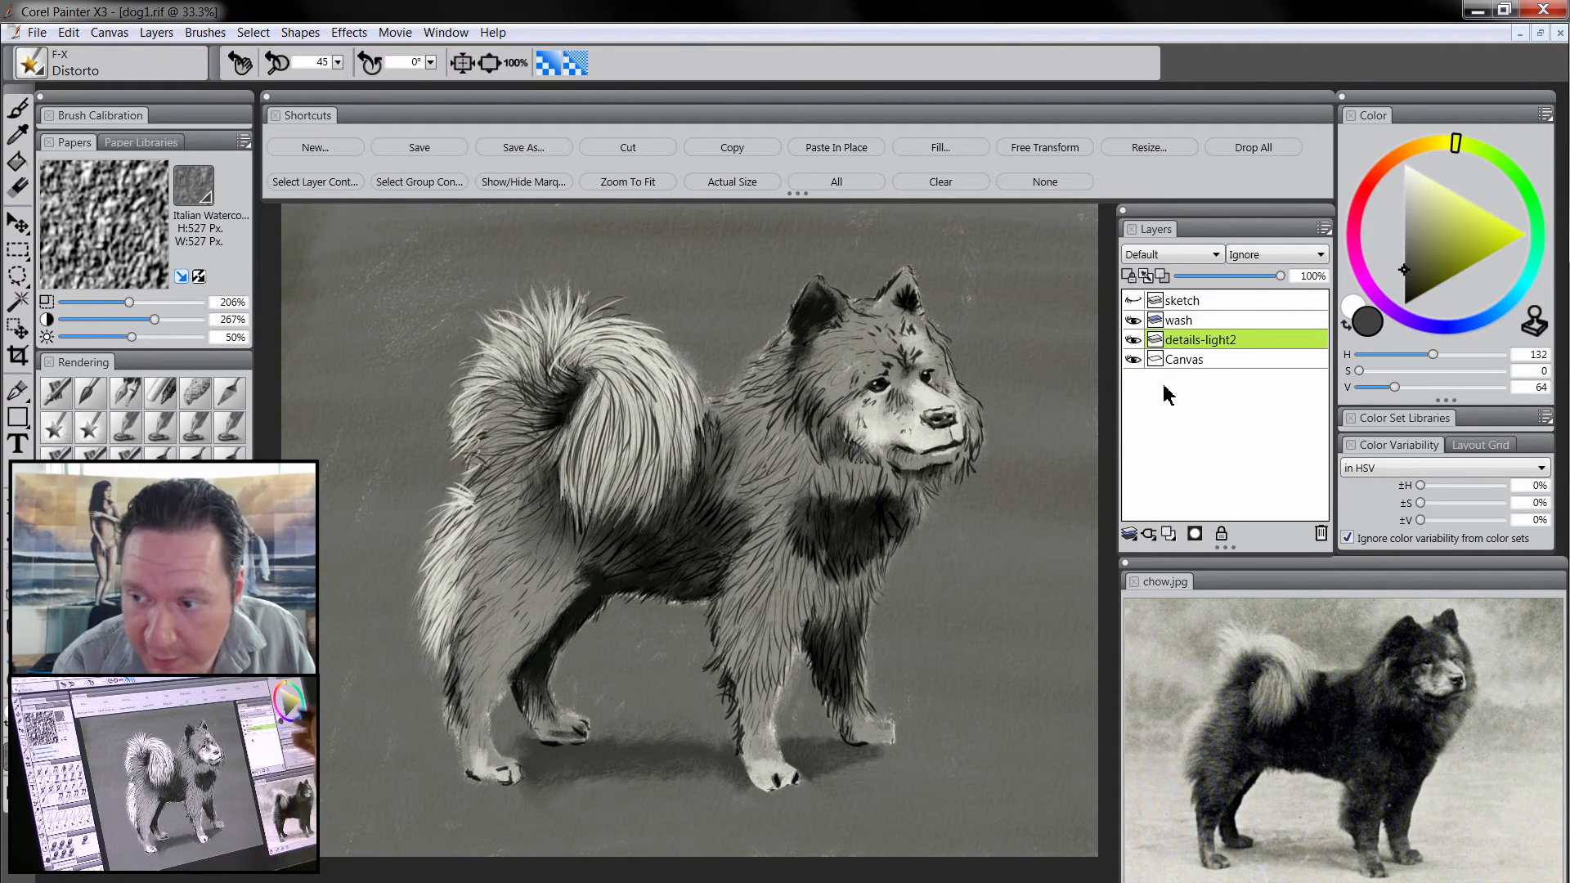
- Paint near-white fur strokes on the near front leg and the dark chest patch with the Detail Oils Brush at size 9.5
click(1402, 178)
click(91, 395)
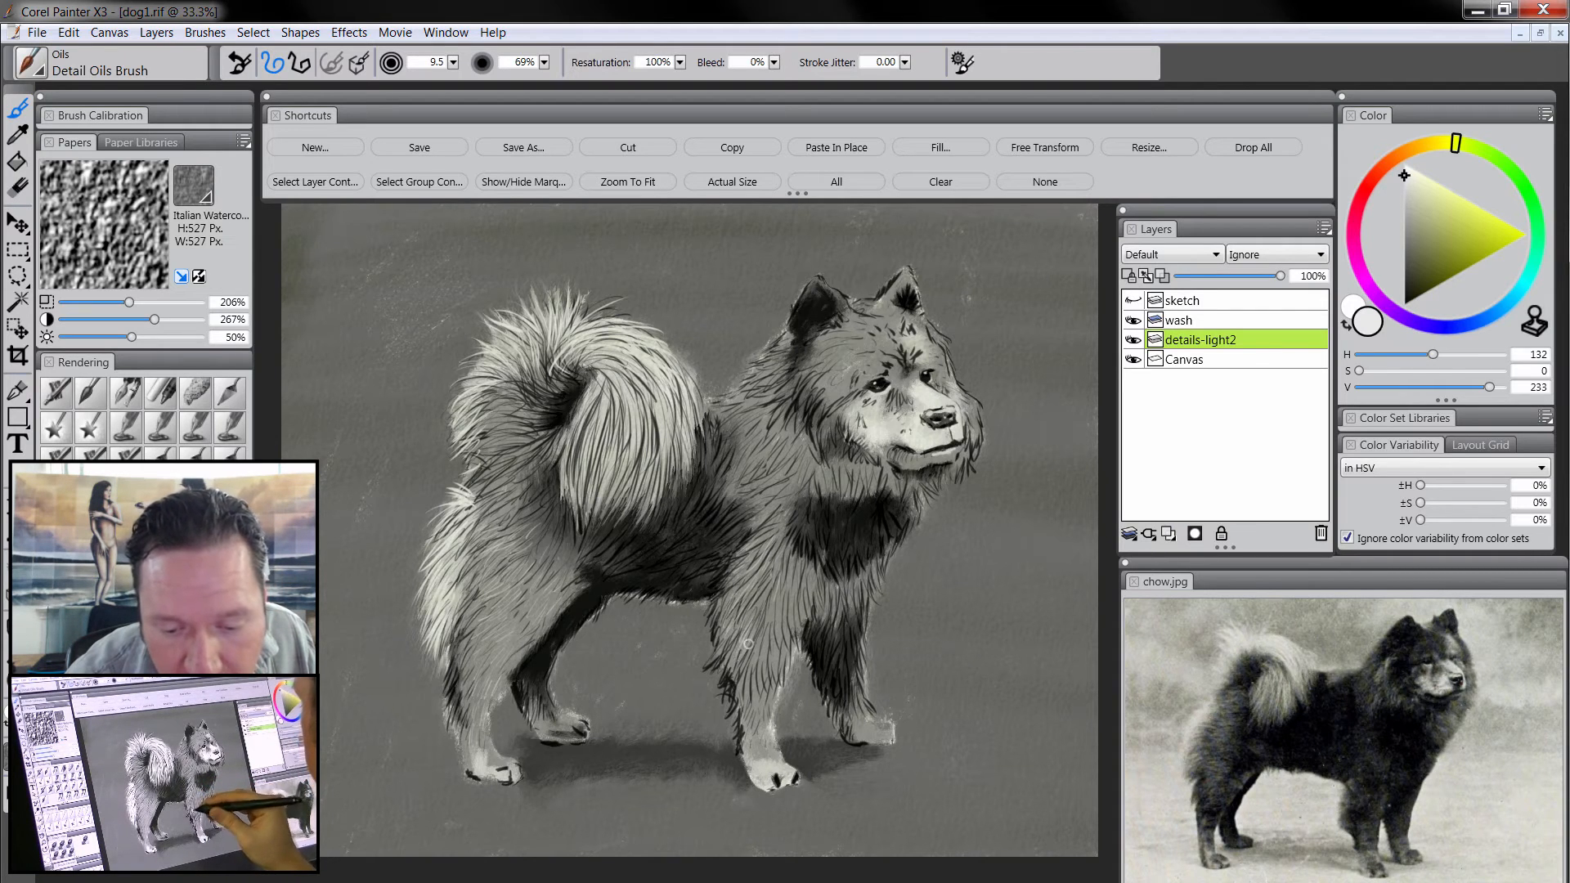
mouse_move(781, 604)
mouse_down()
mouse_move(787, 630)
mouse_move(796, 614)
mouse_up()
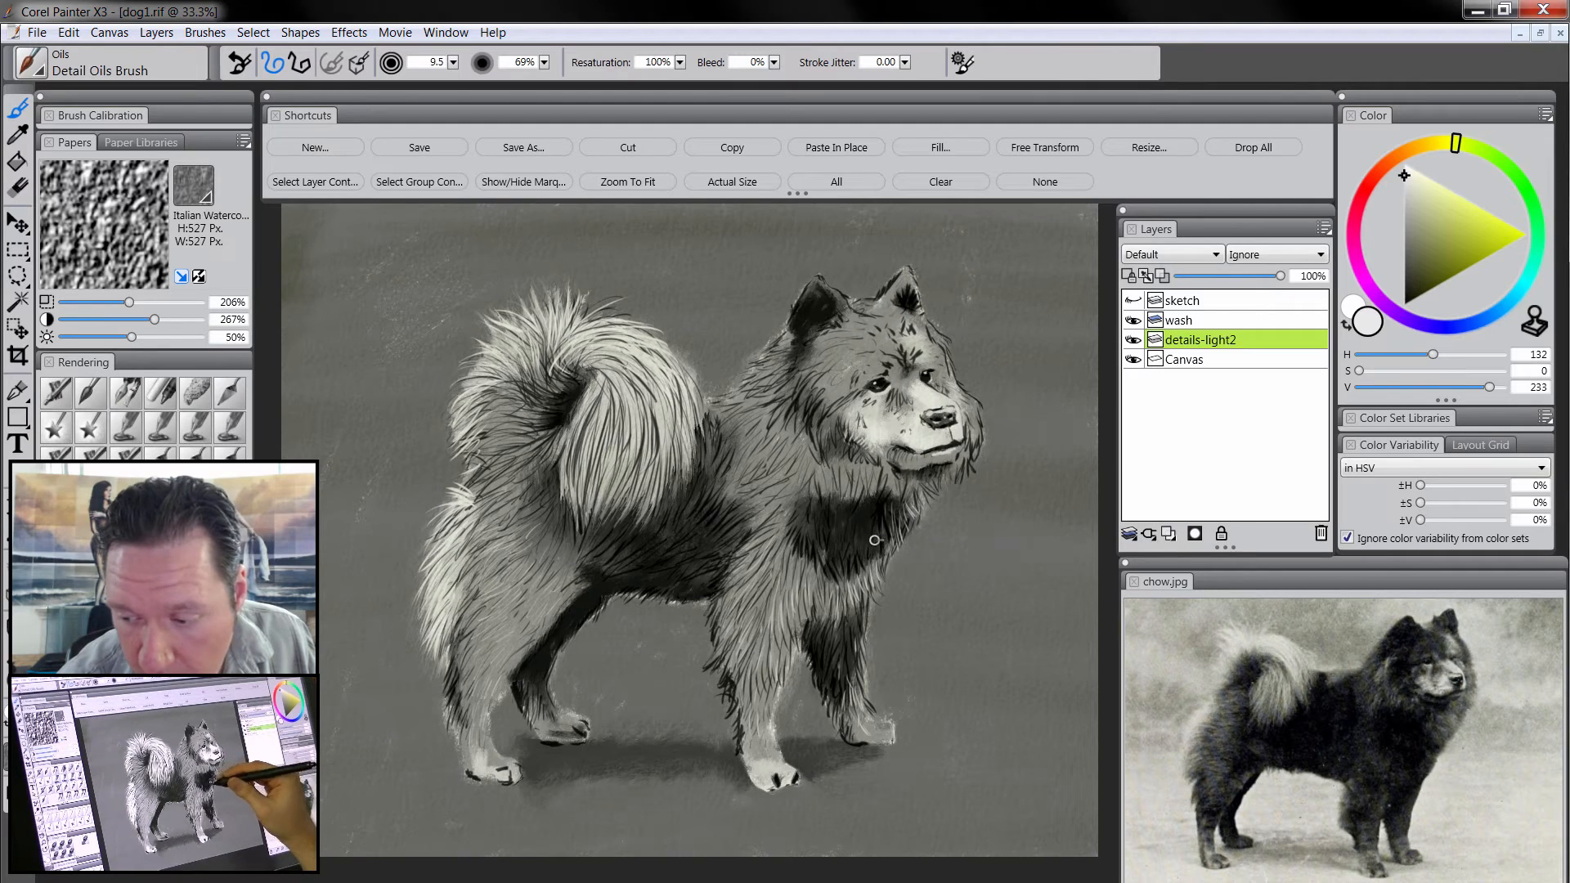
drag(876, 496, 877, 531)
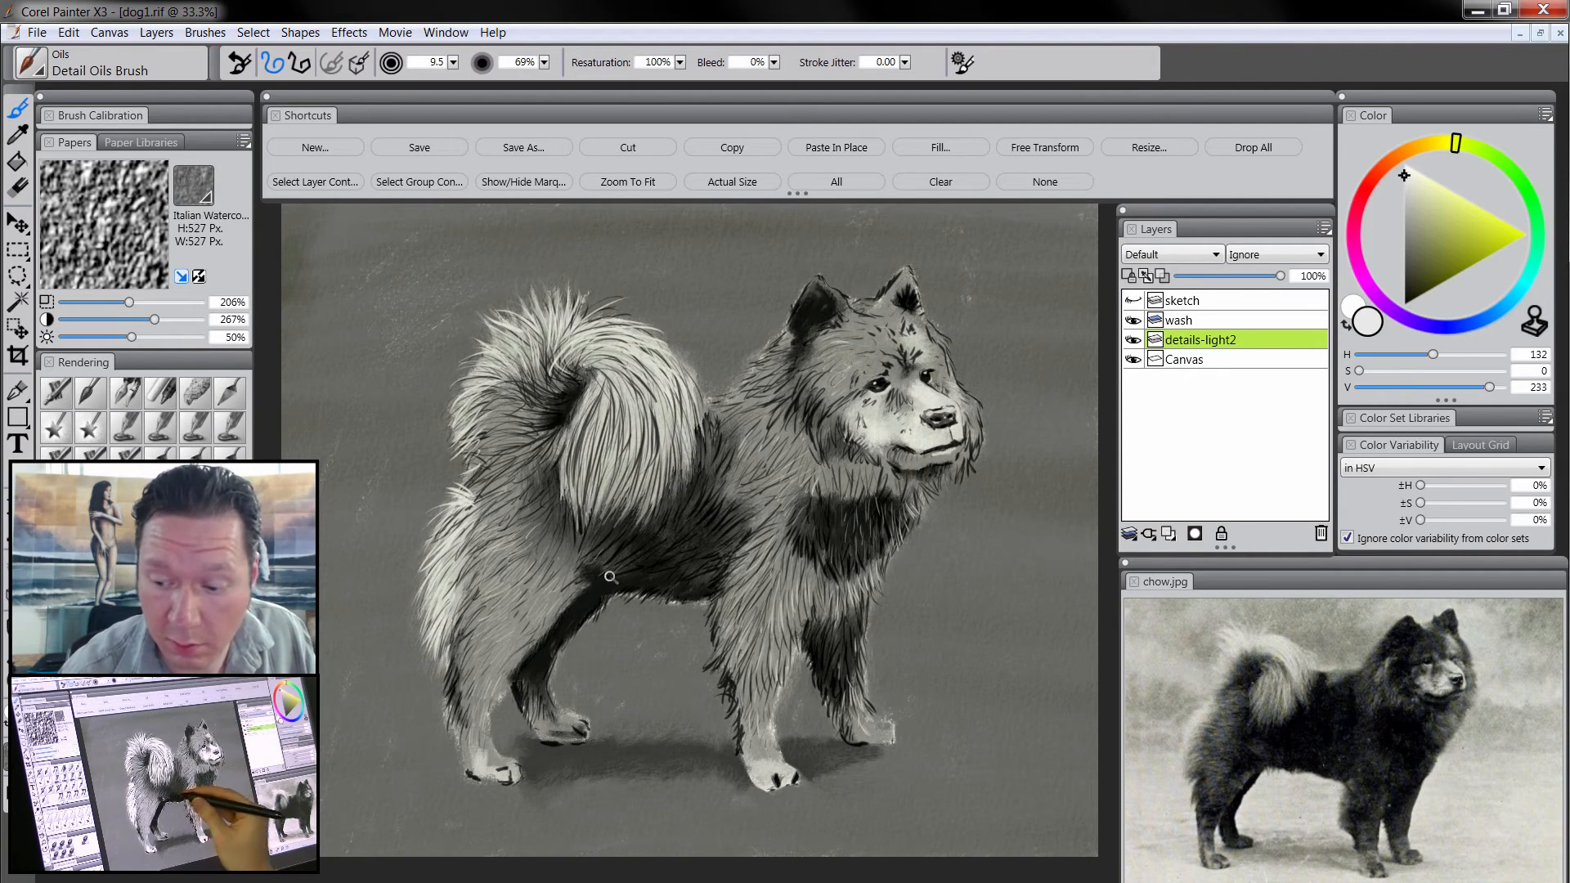
- Select the Canvas layer and switch to the F-X Pinch brush at size 379.3
ctrl+alt+click(864, 580)
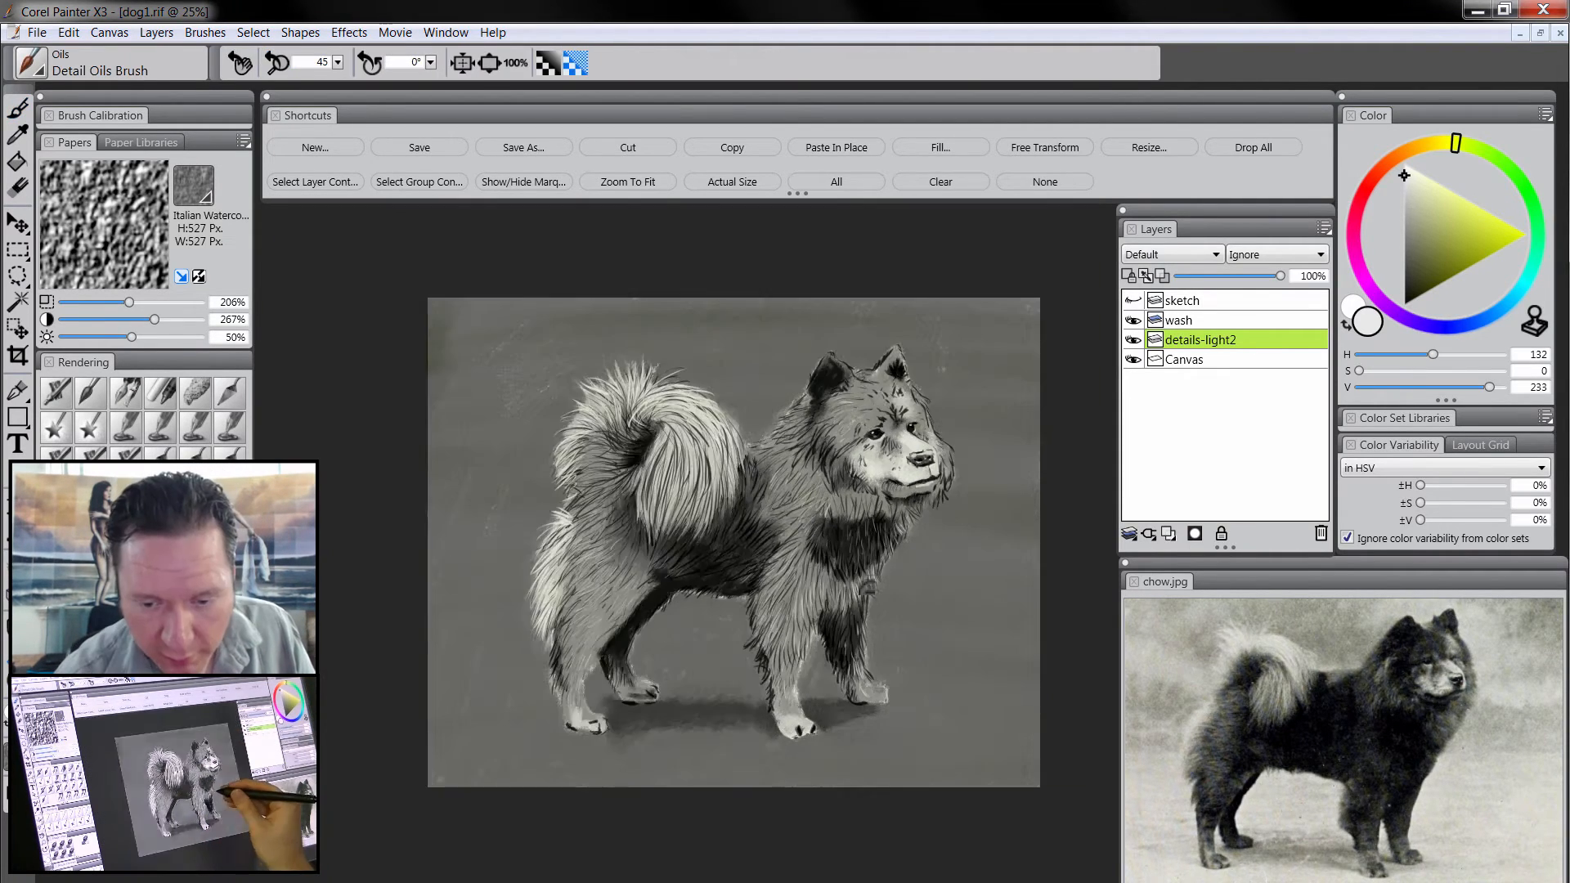
ctrl+alt+click(865, 592)
ctrl+click(874, 604)
mouse_move(874, 600)
mouse_down()
mouse_move(902, 752)
mouse_move(919, 756)
mouse_up()
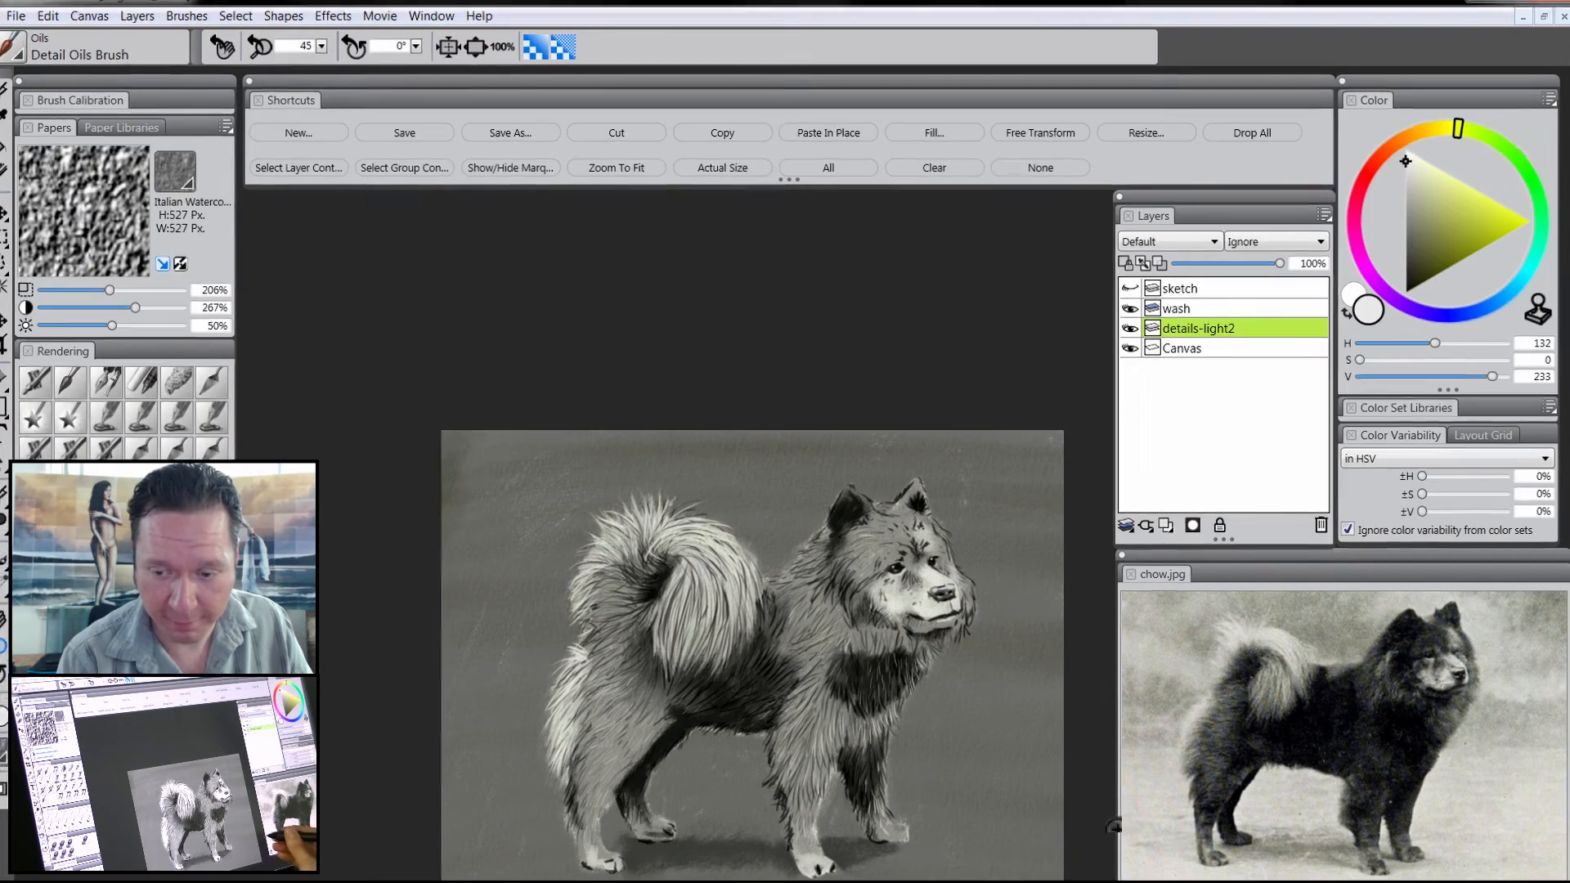
click(1184, 359)
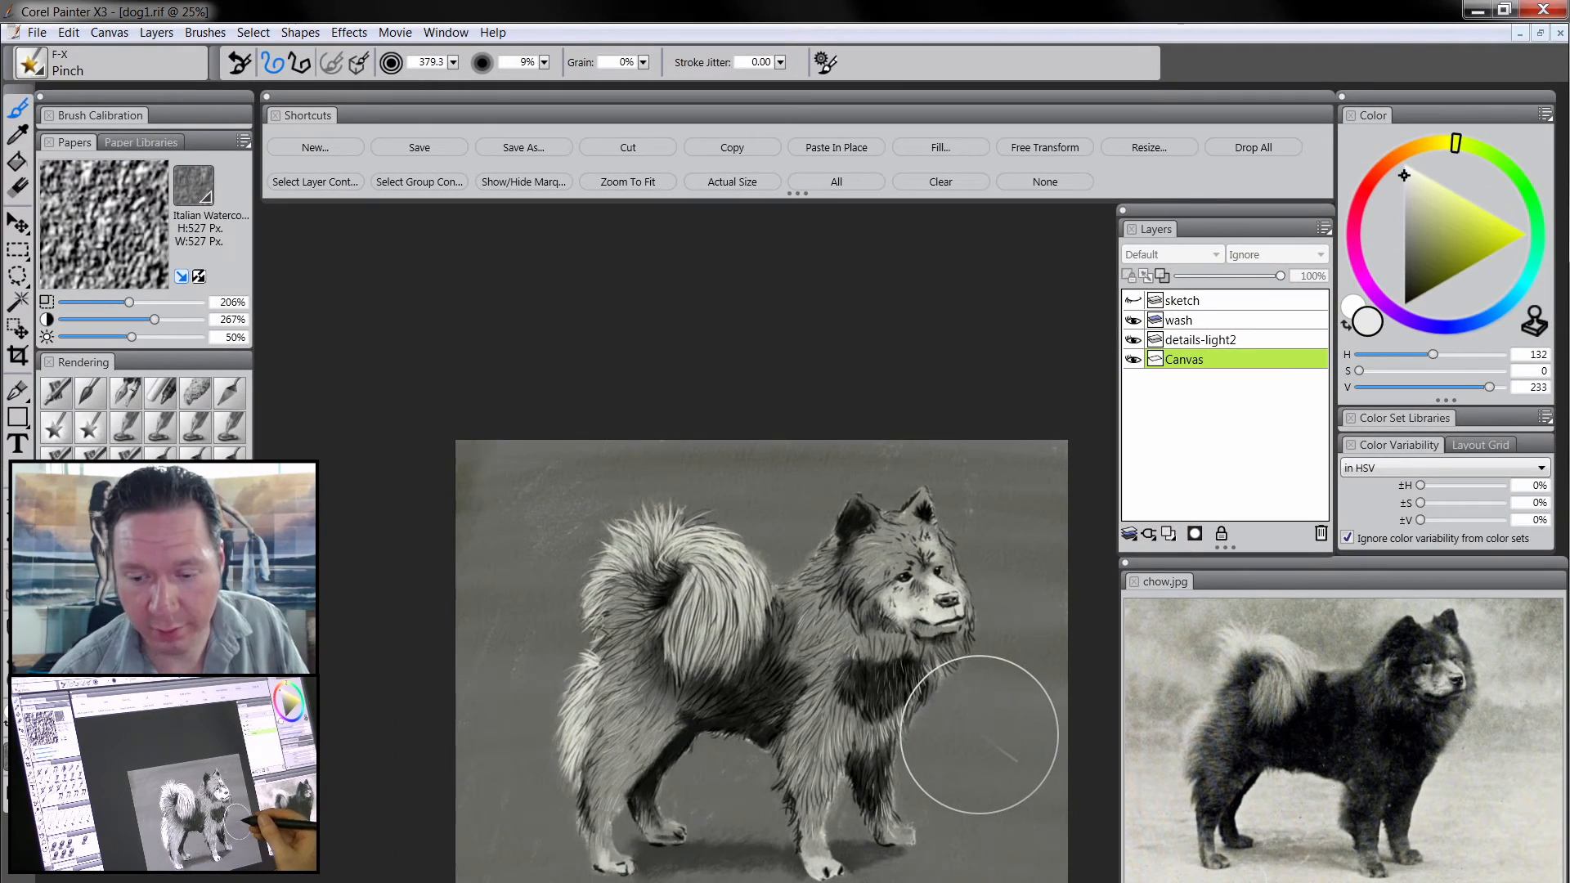
drag(979, 734, 899, 652)
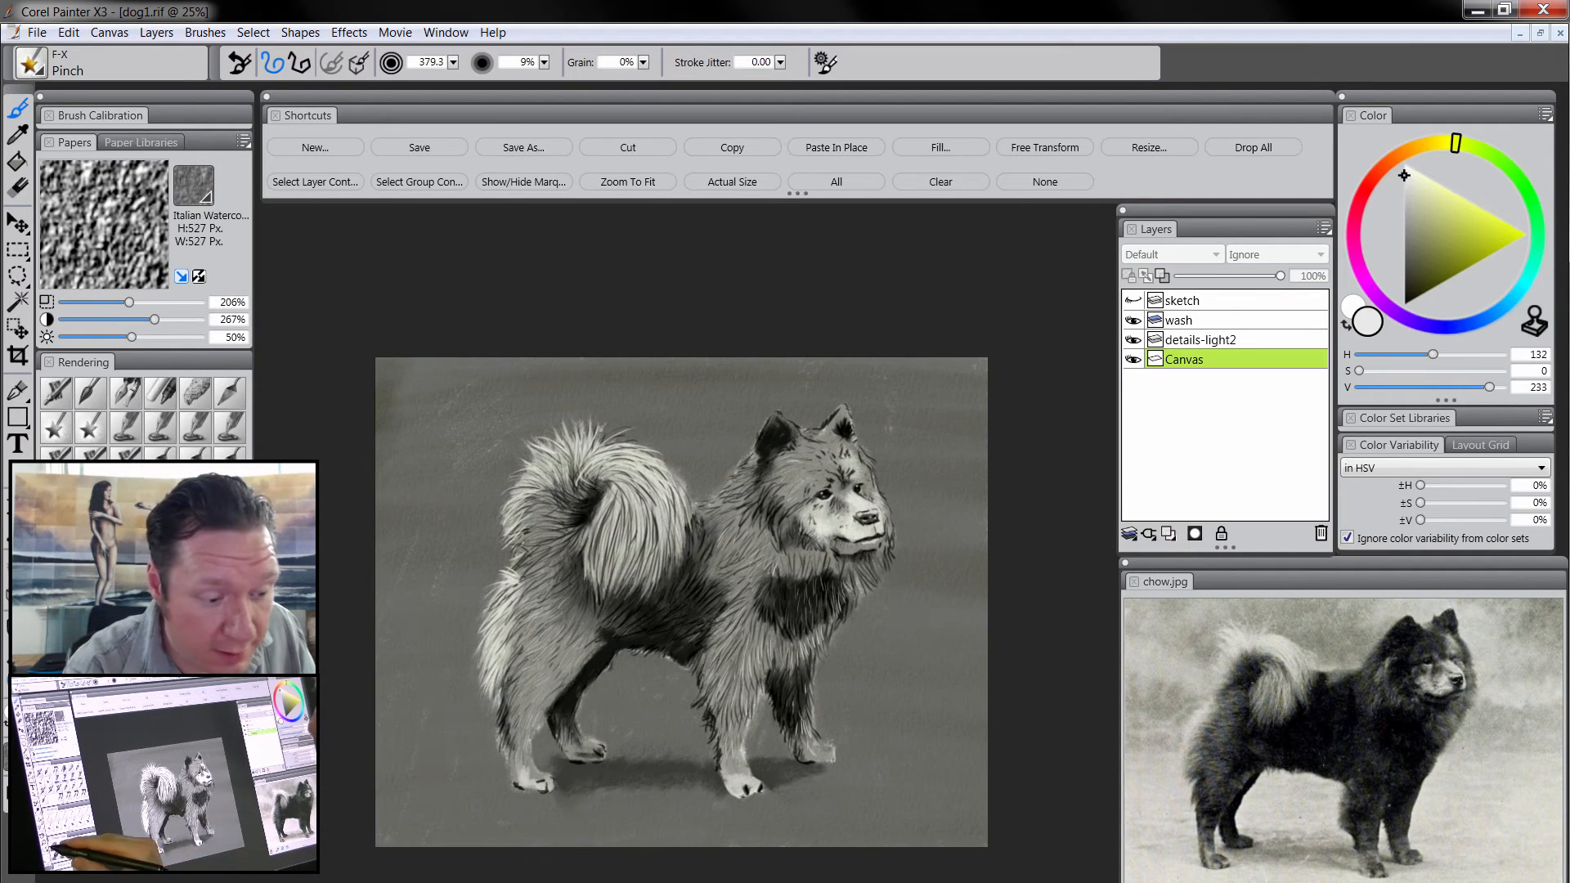
- Soften the ground shadow around the far hind paw with the Diffuse Blur blender
click(18, 670)
click(638, 762)
click(658, 762)
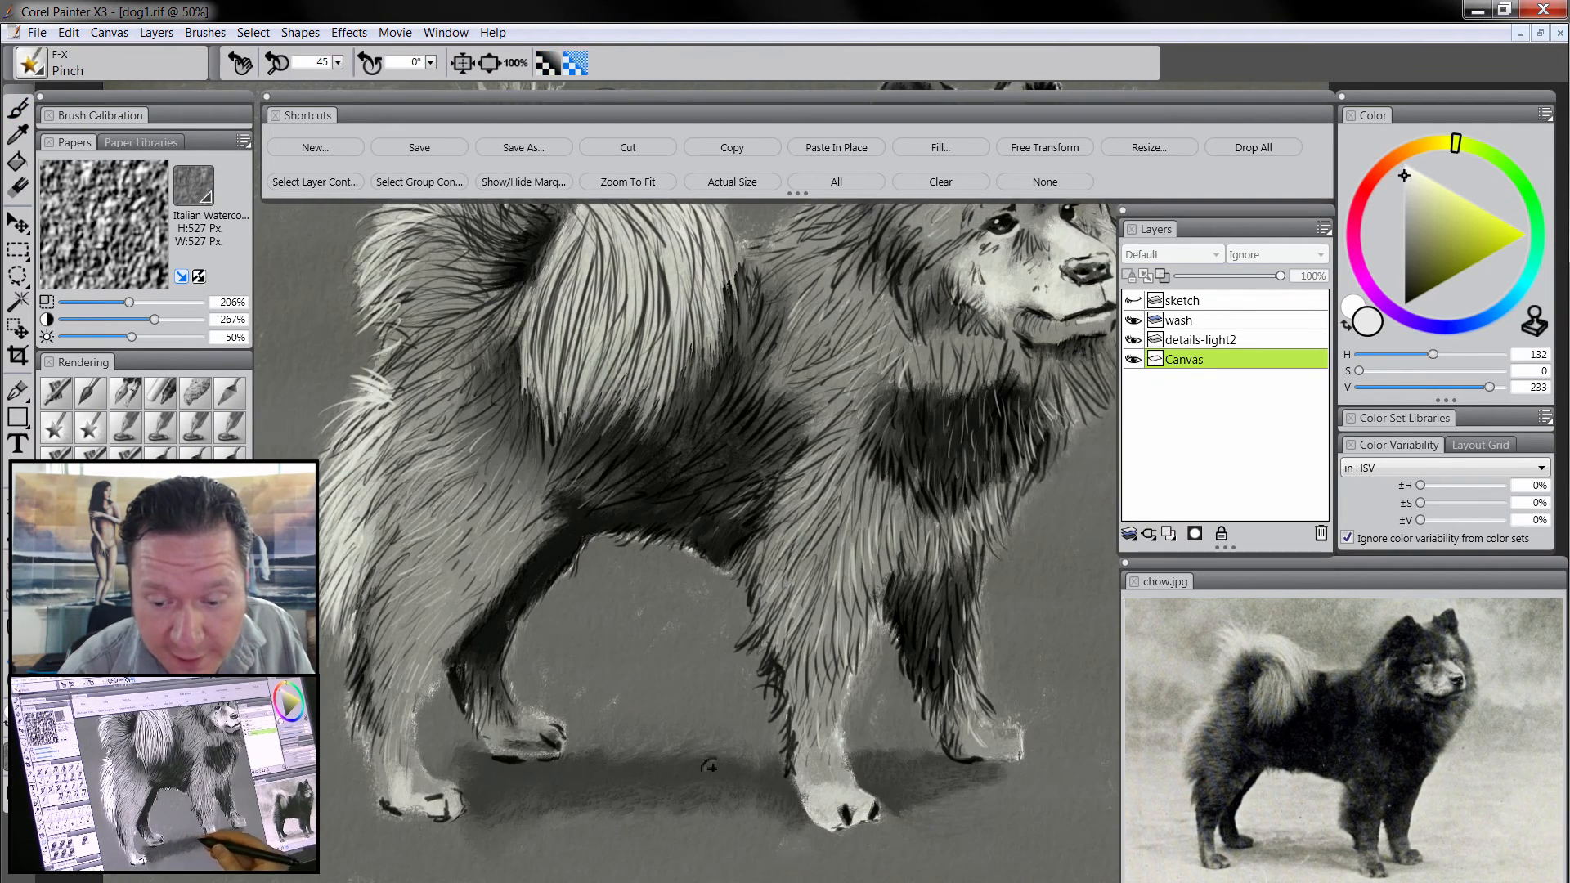
drag(709, 791, 726, 759)
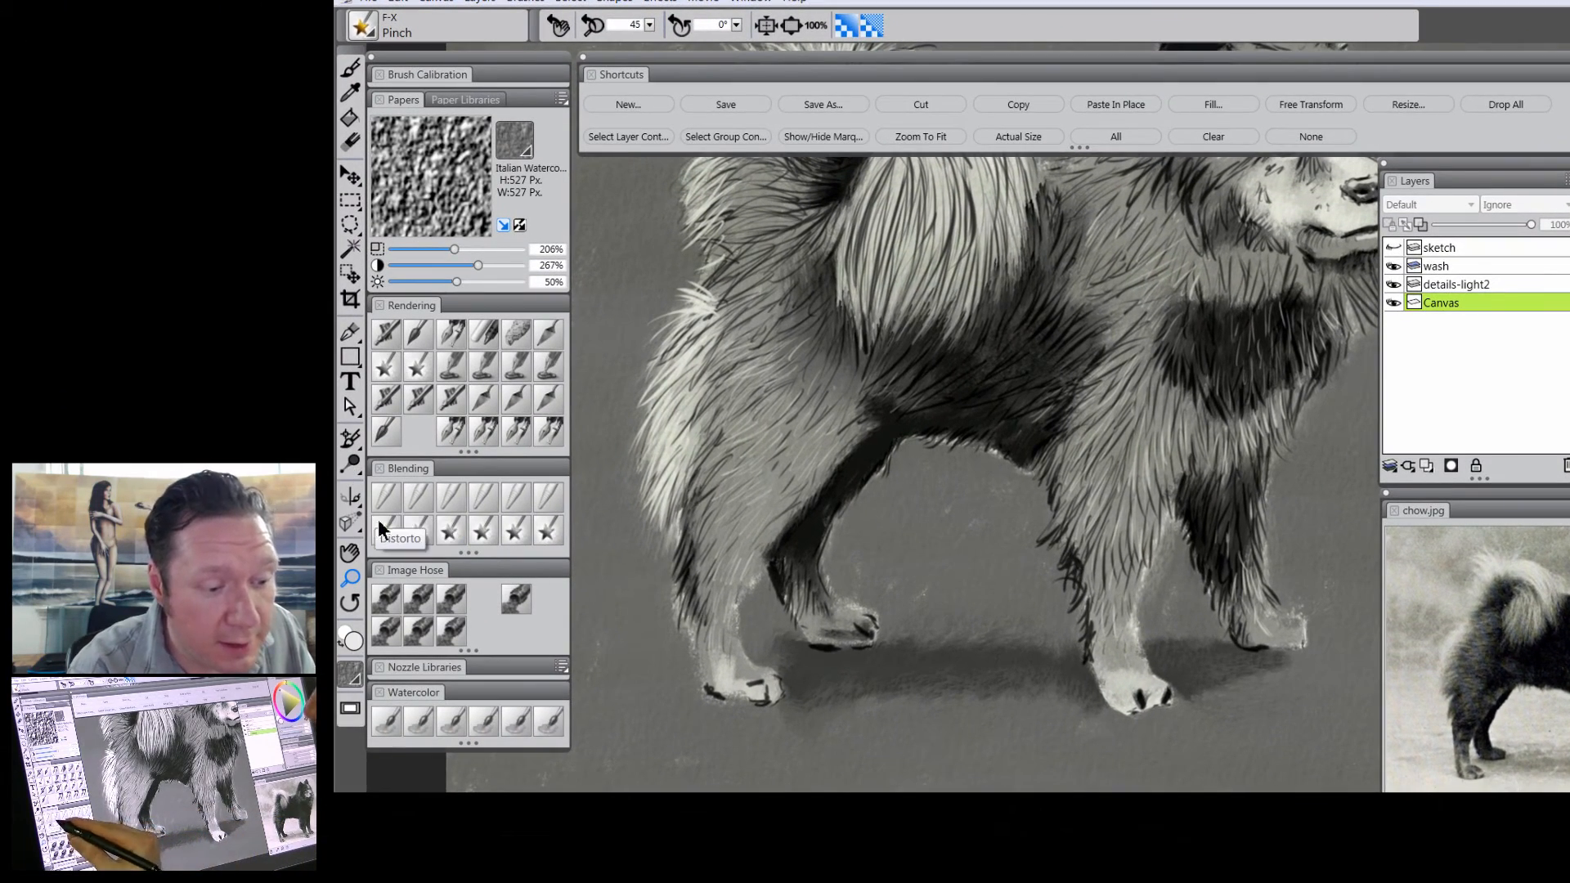
click(388, 500)
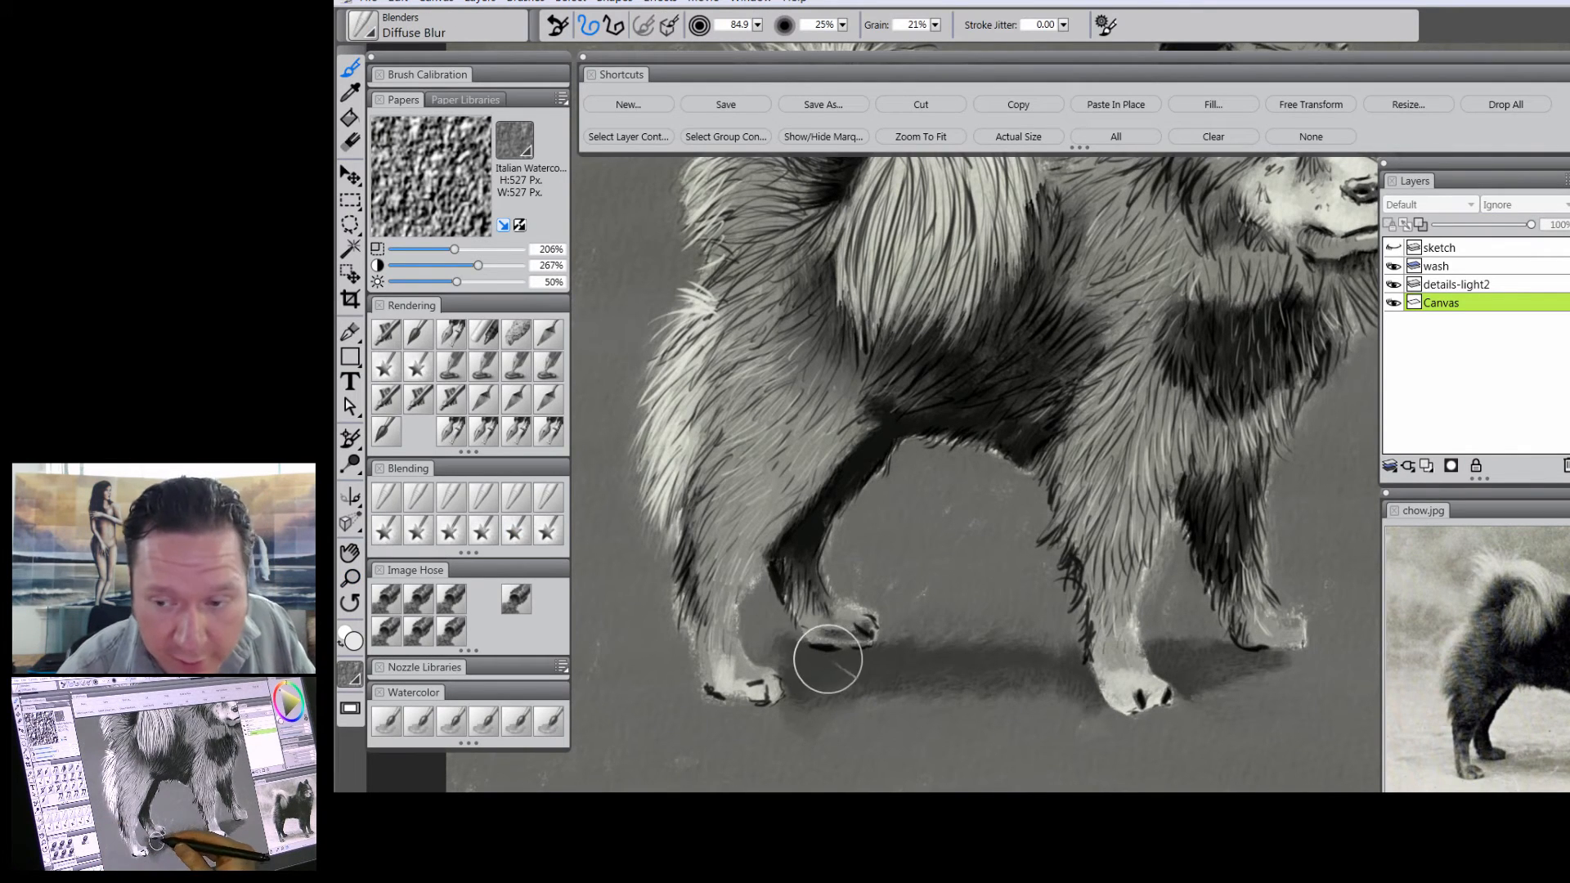
drag(828, 659, 835, 670)
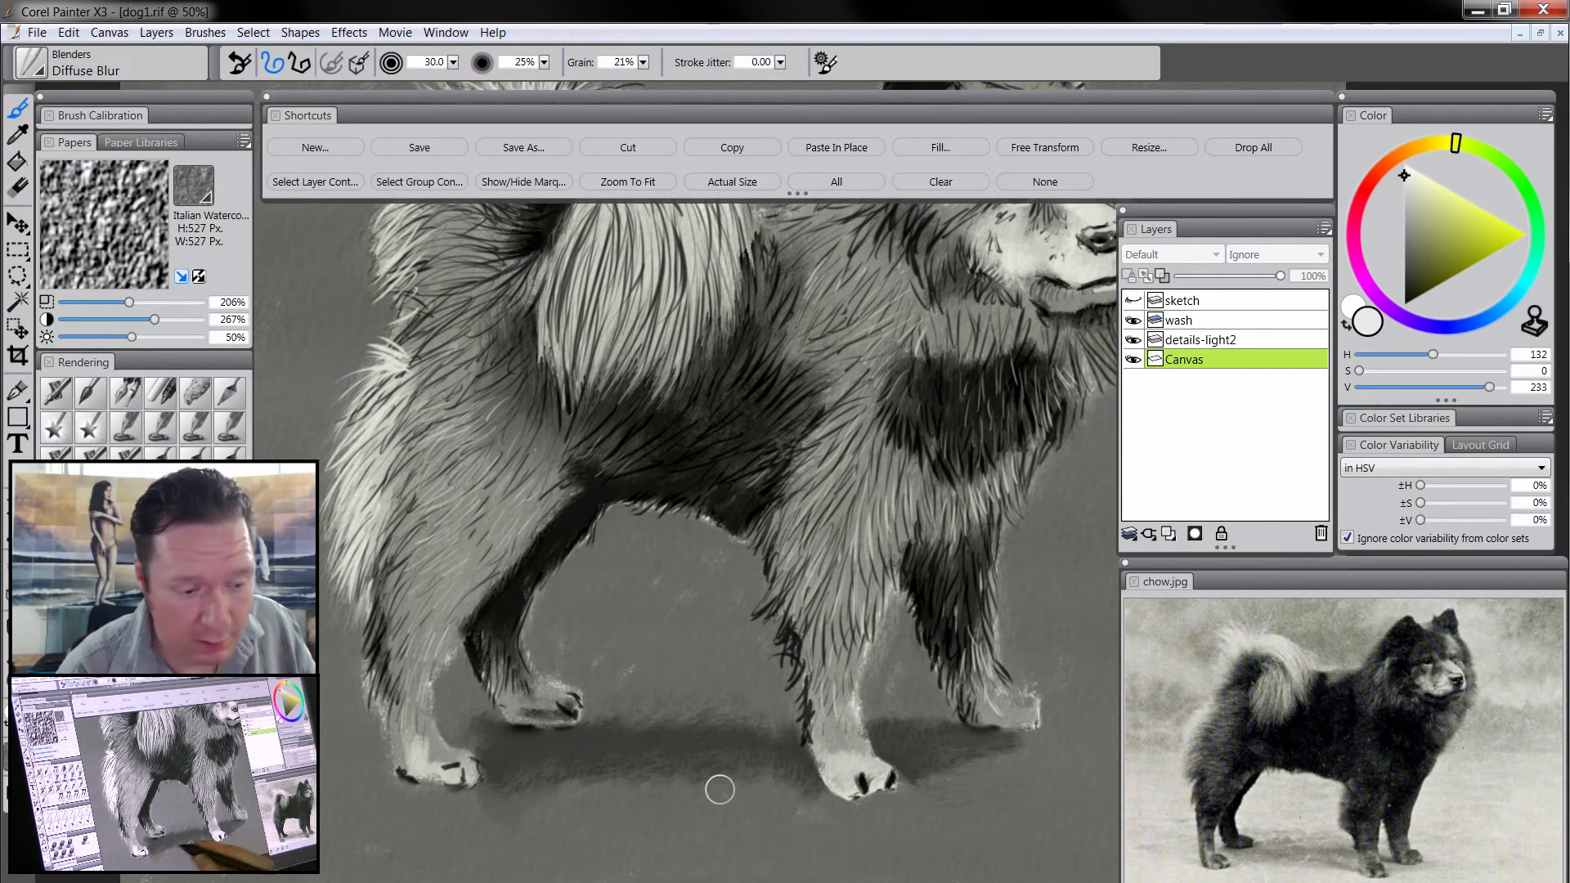
- Outline the paws and toes in near-black (value 42) with the Detail Oils Brush at size 9.5
click(90, 394)
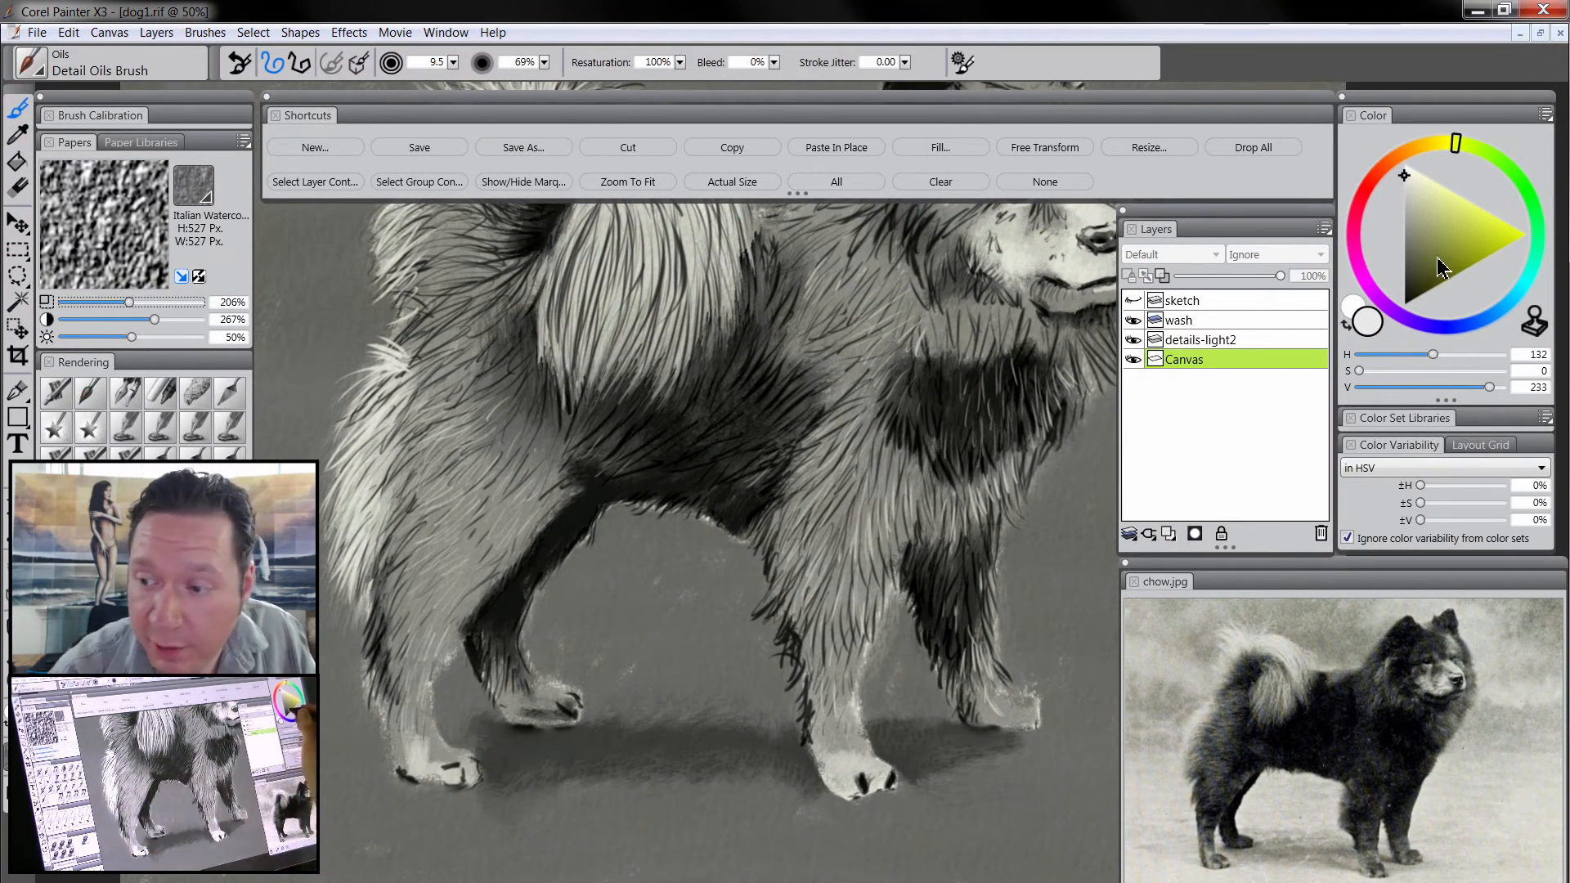
click(1404, 282)
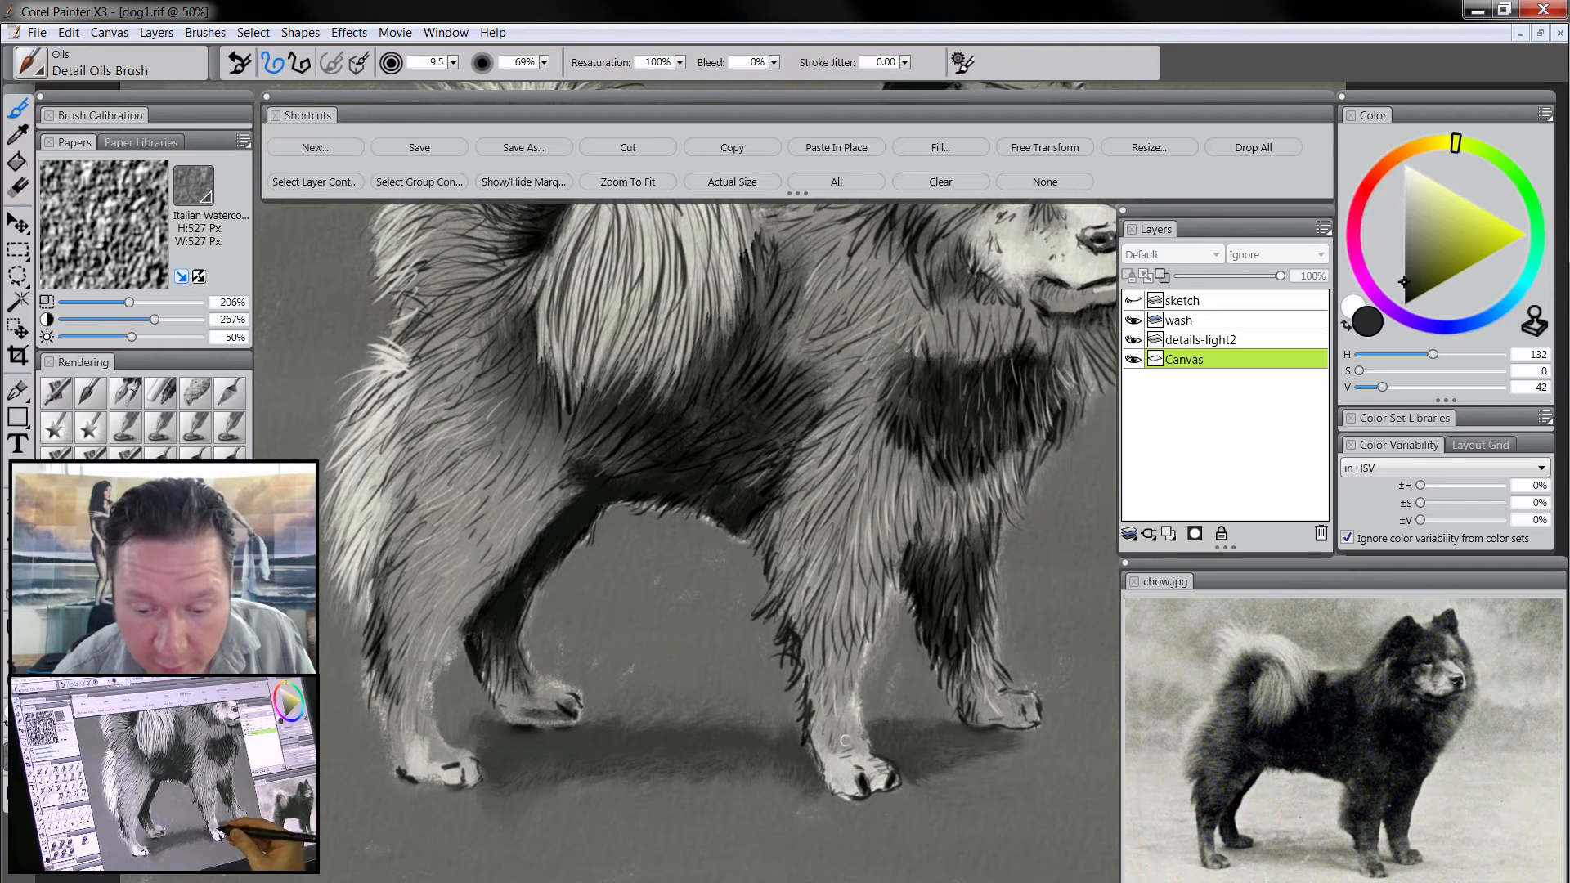
drag(602, 725, 739, 717)
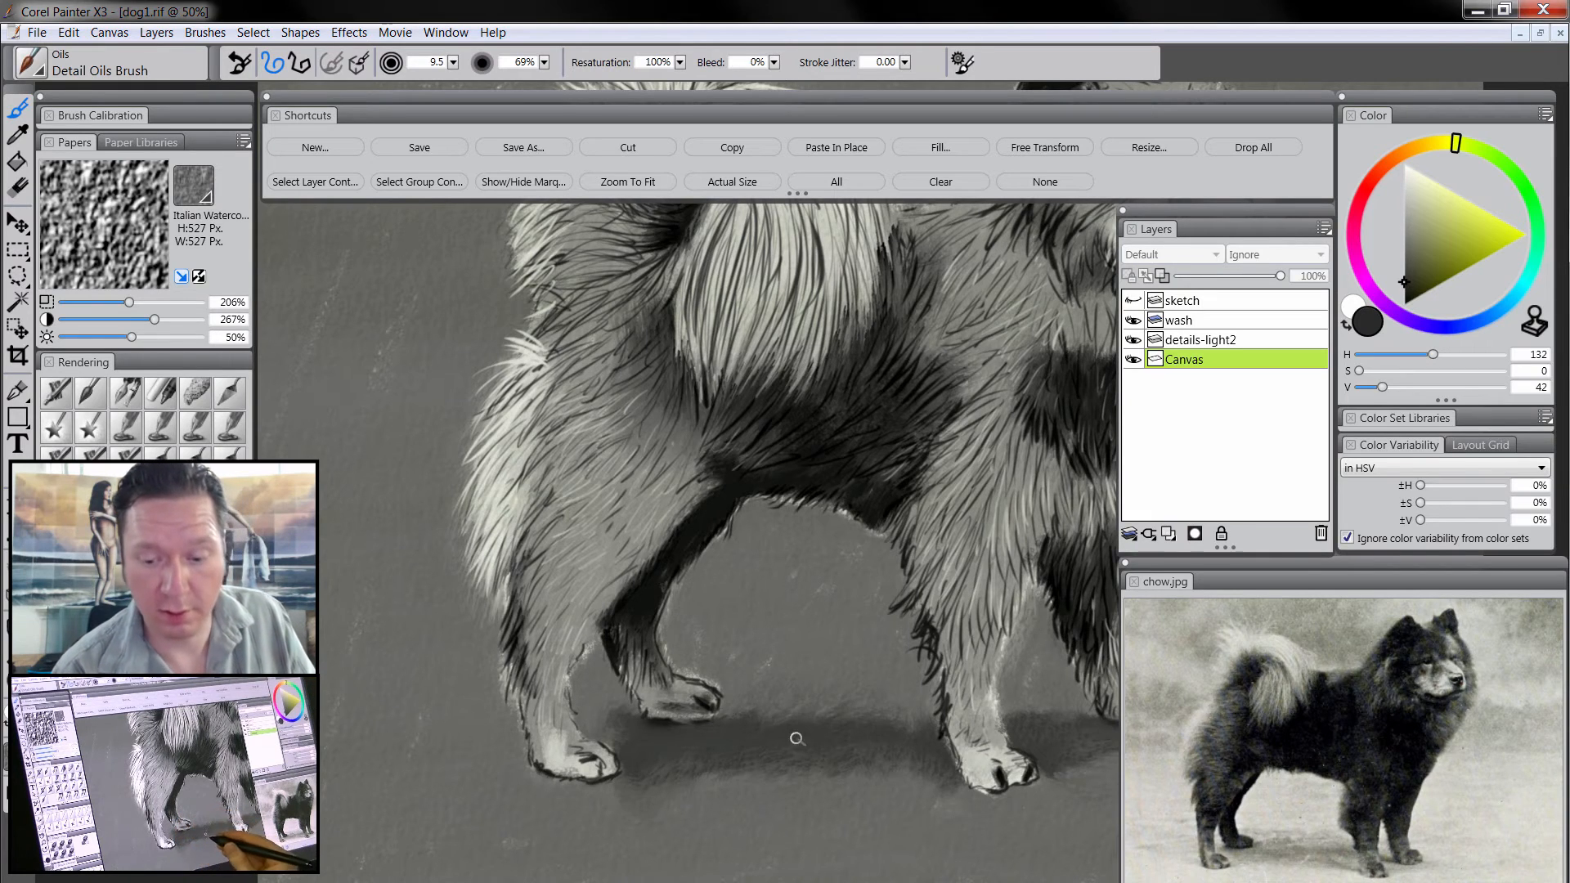
key(space)
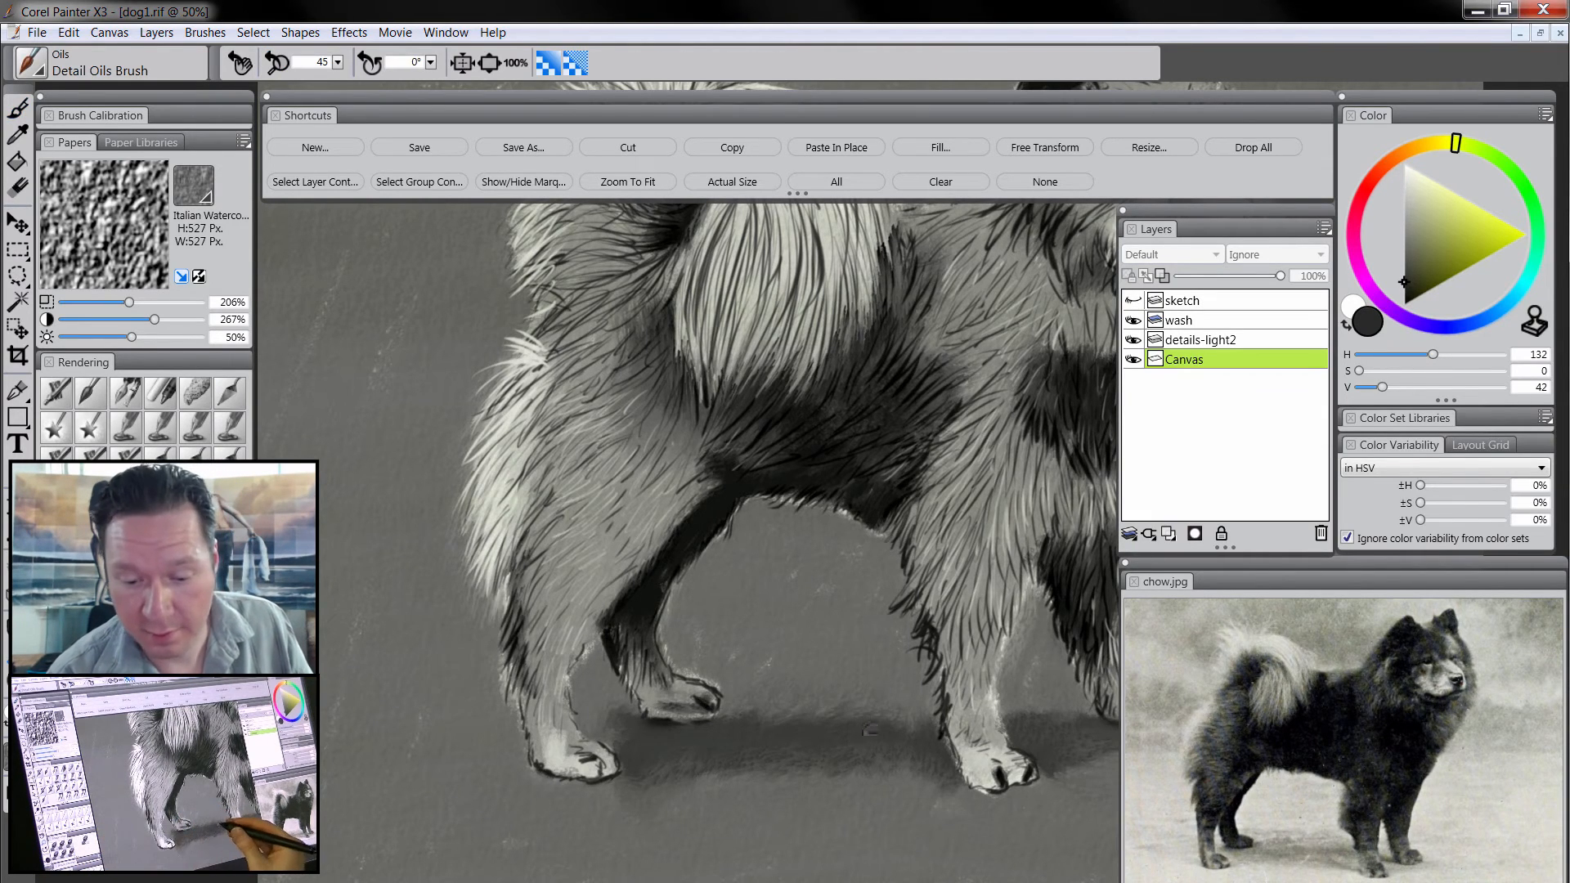
ctrl+alt+click(870, 730)
ctrl+alt+click(871, 726)
ctrl+alt+click(862, 745)
ctrl+click(900, 758)
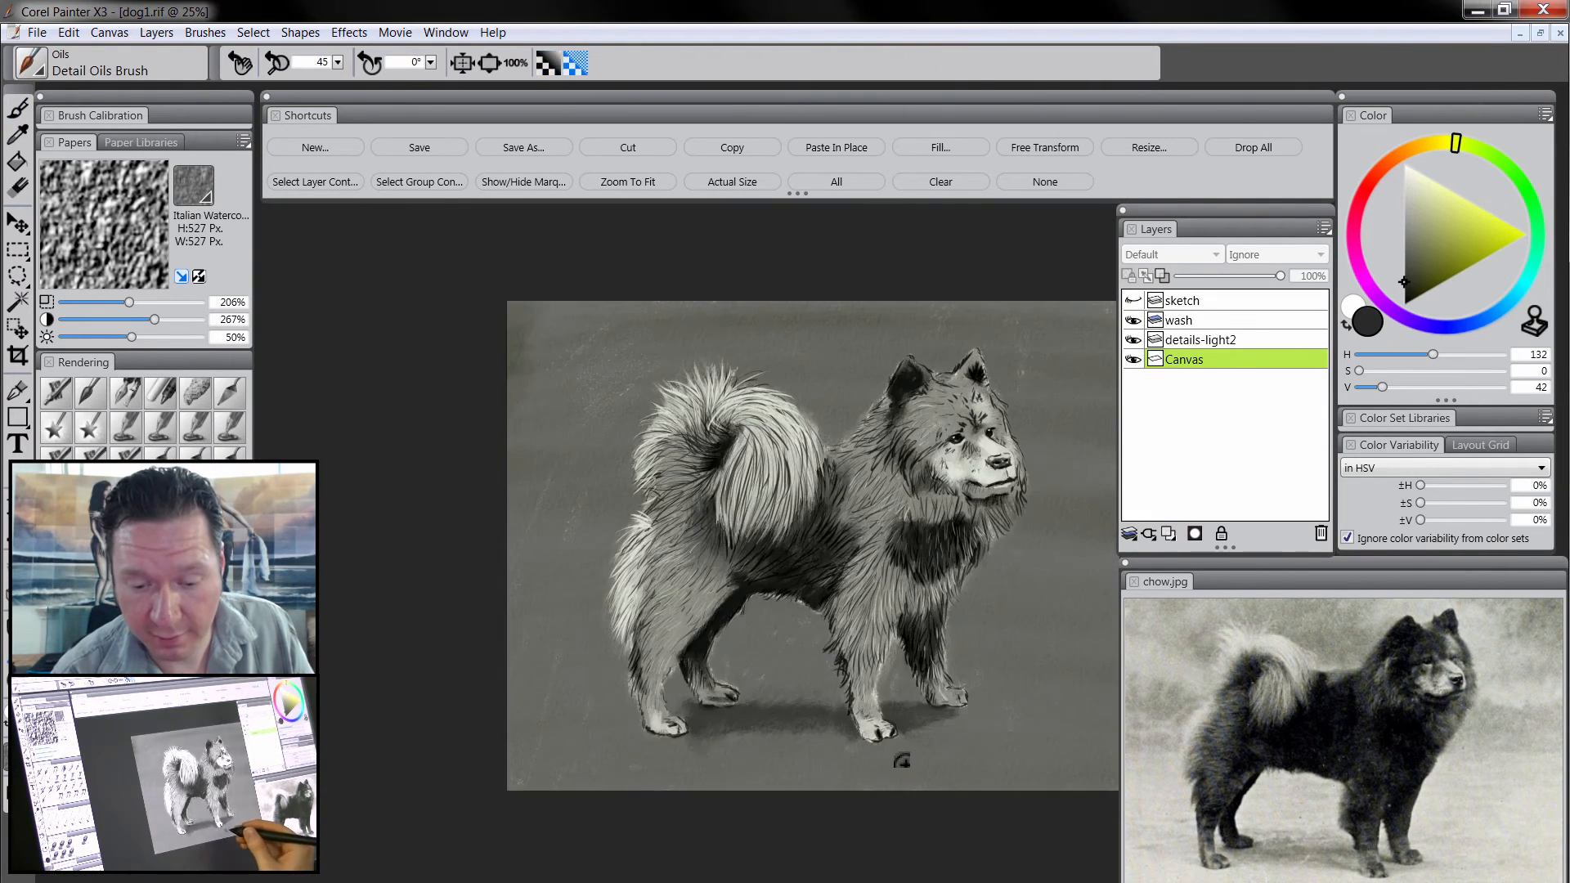
mouse_move(900, 760)
mouse_down()
mouse_move(872, 747)
mouse_move(888, 767)
mouse_up()
mouse_move(993, 745)
mouse_down()
mouse_move(975, 732)
mouse_move(966, 752)
mouse_up()
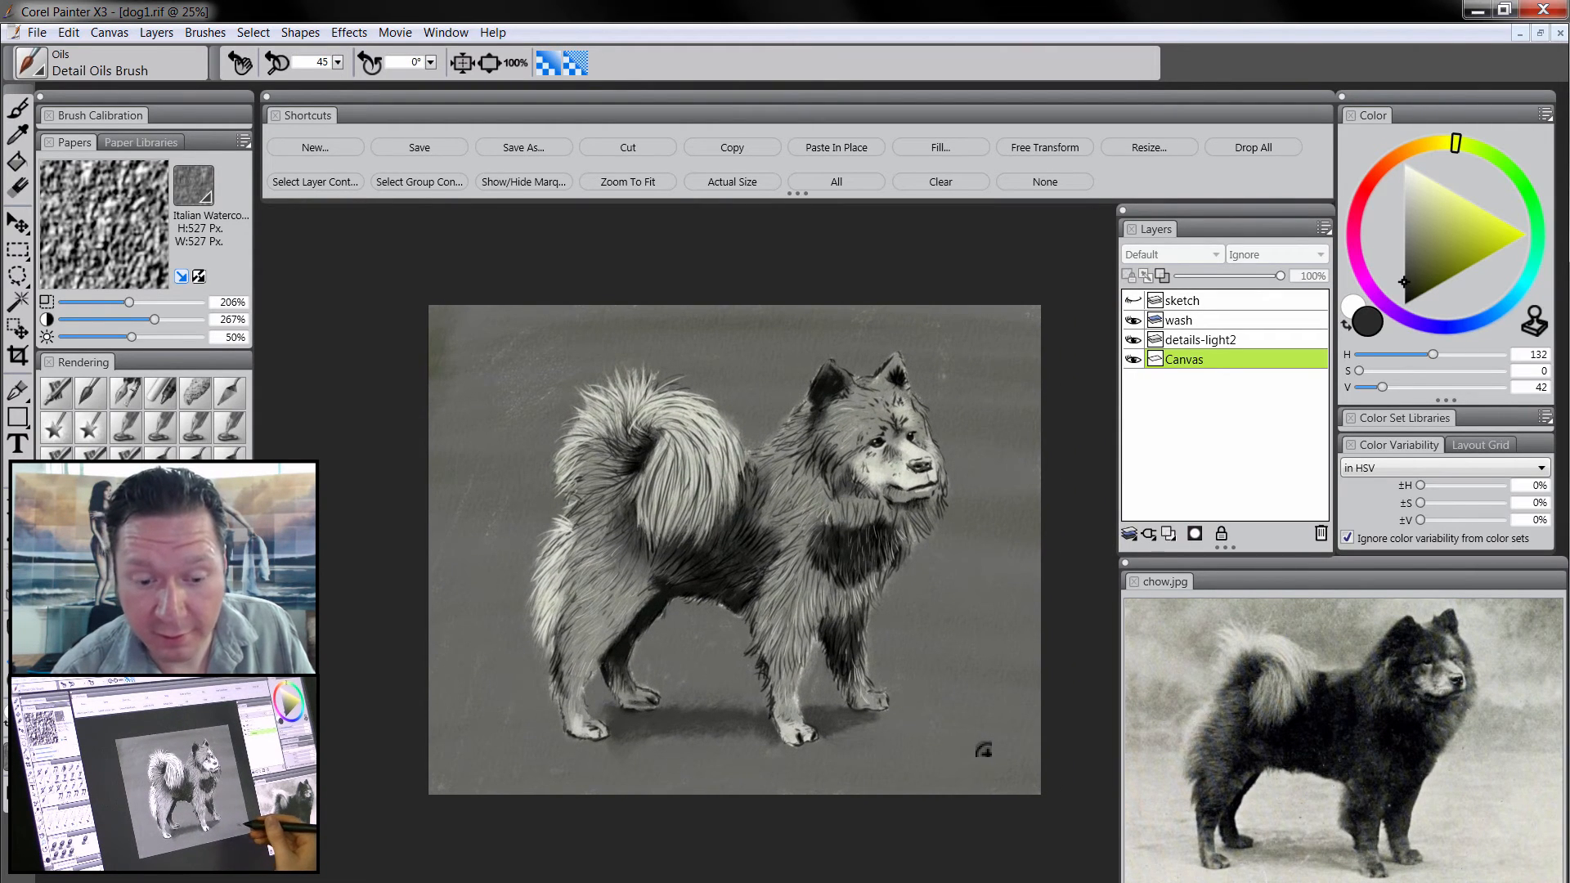
- Drop the details-light2 layer onto the Canvas
click(1215, 344)
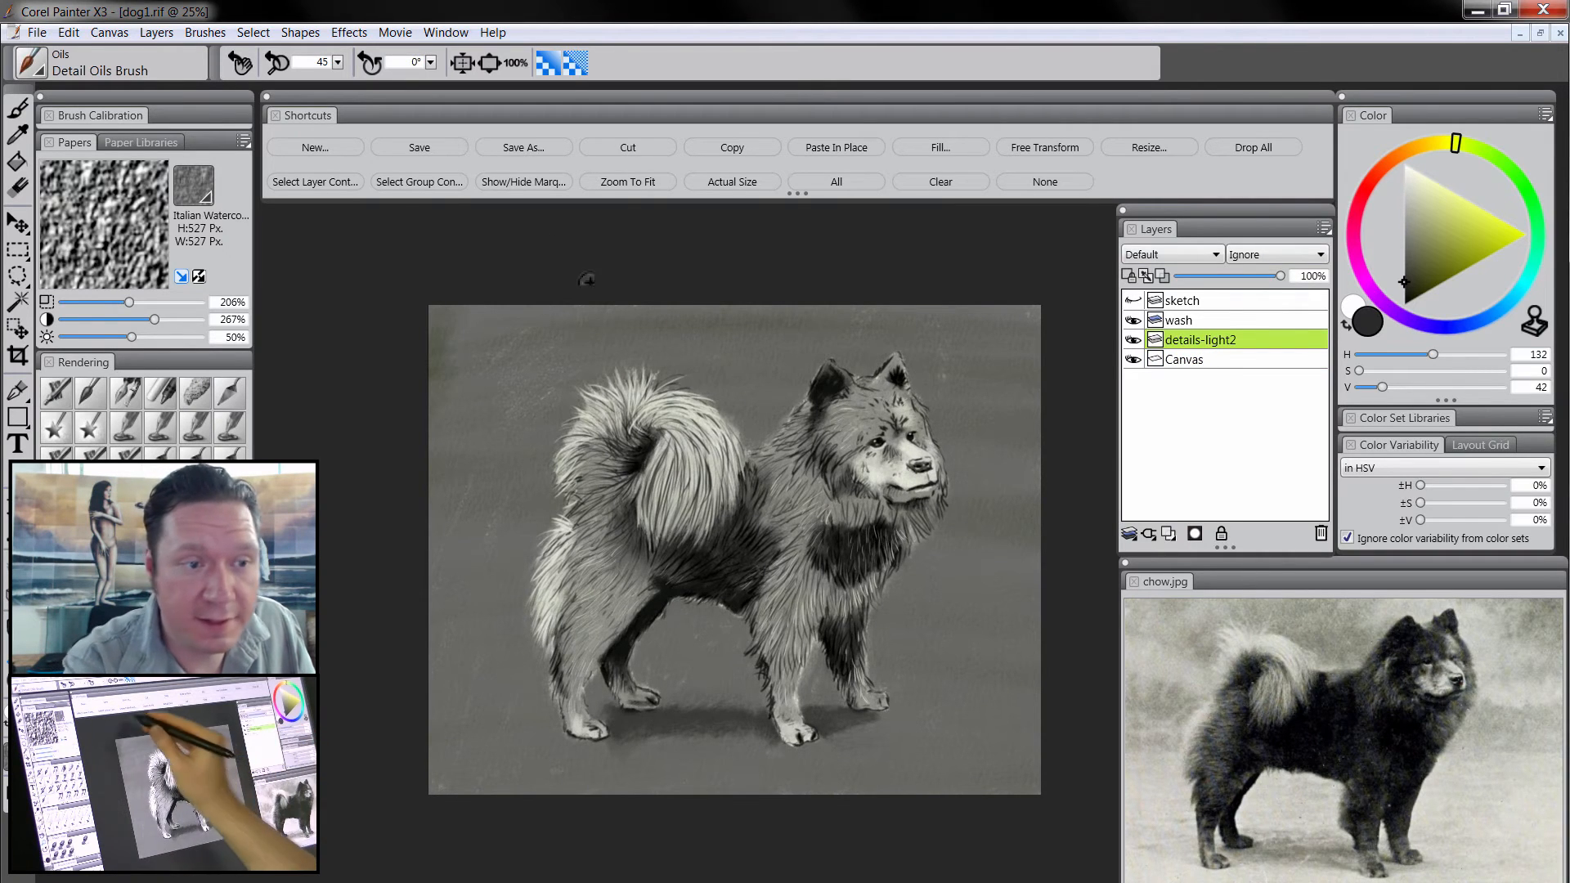
click(112, 36)
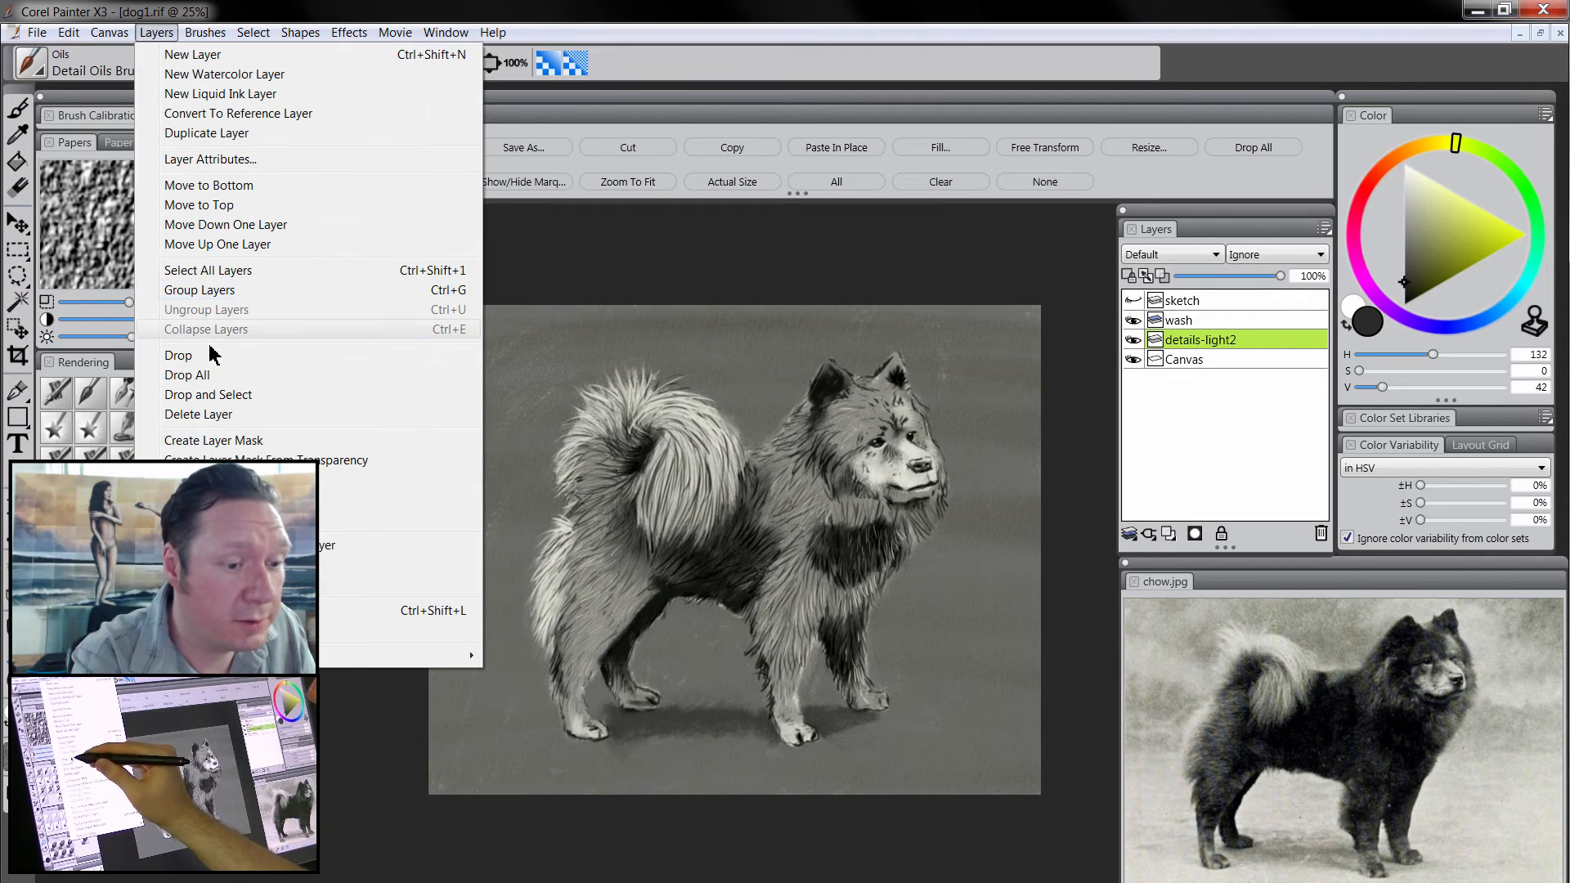
click(198, 415)
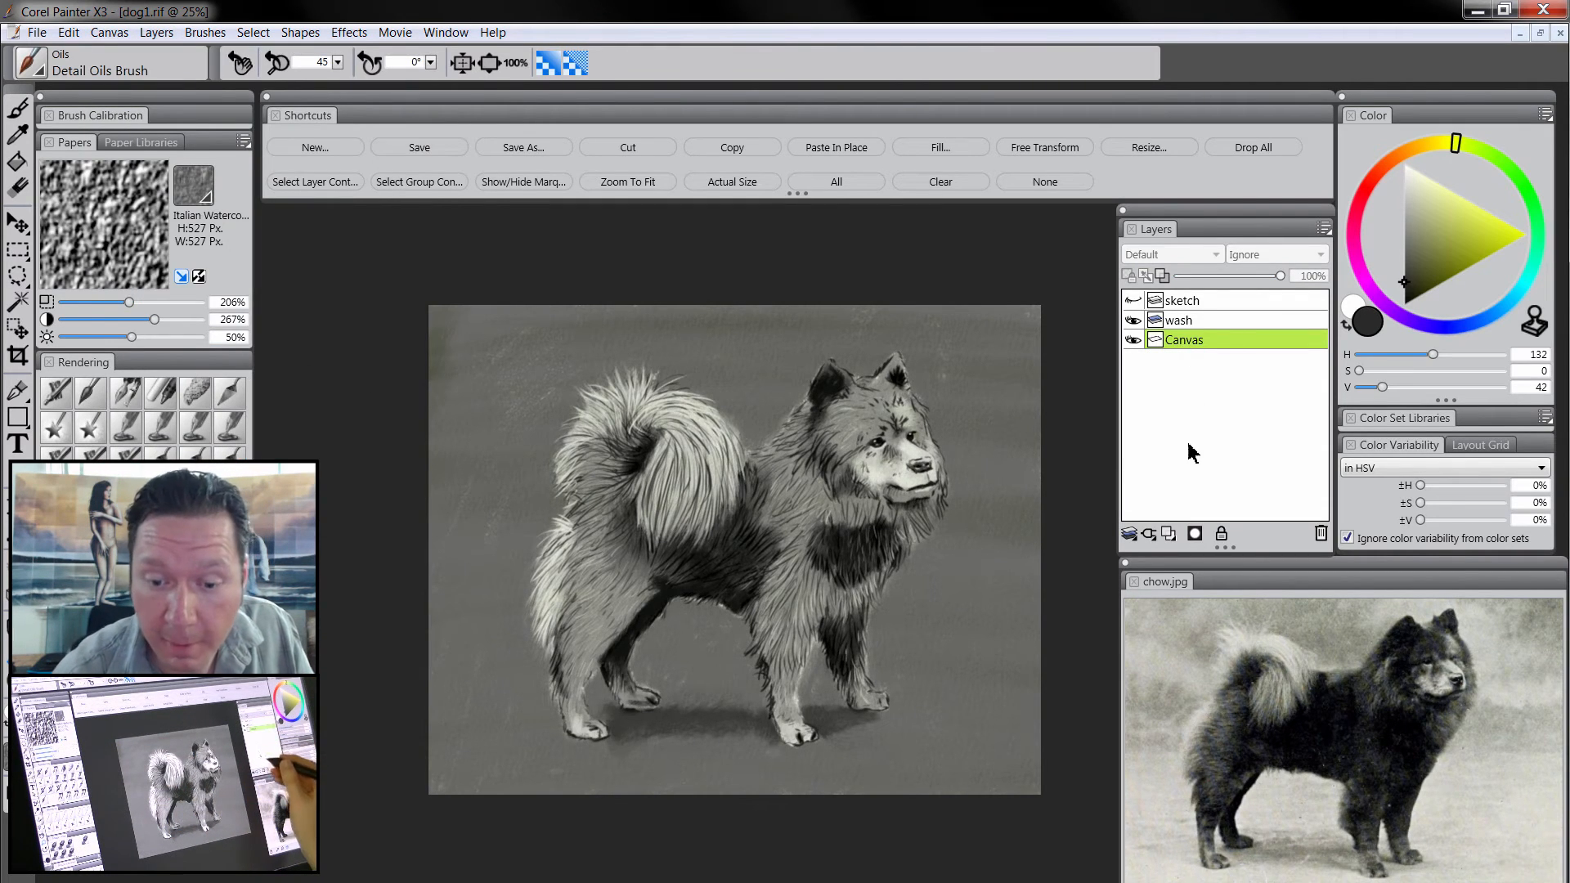
- Add a new layer above the Canvas, name it color and set its composite method to Multiply
click(1169, 533)
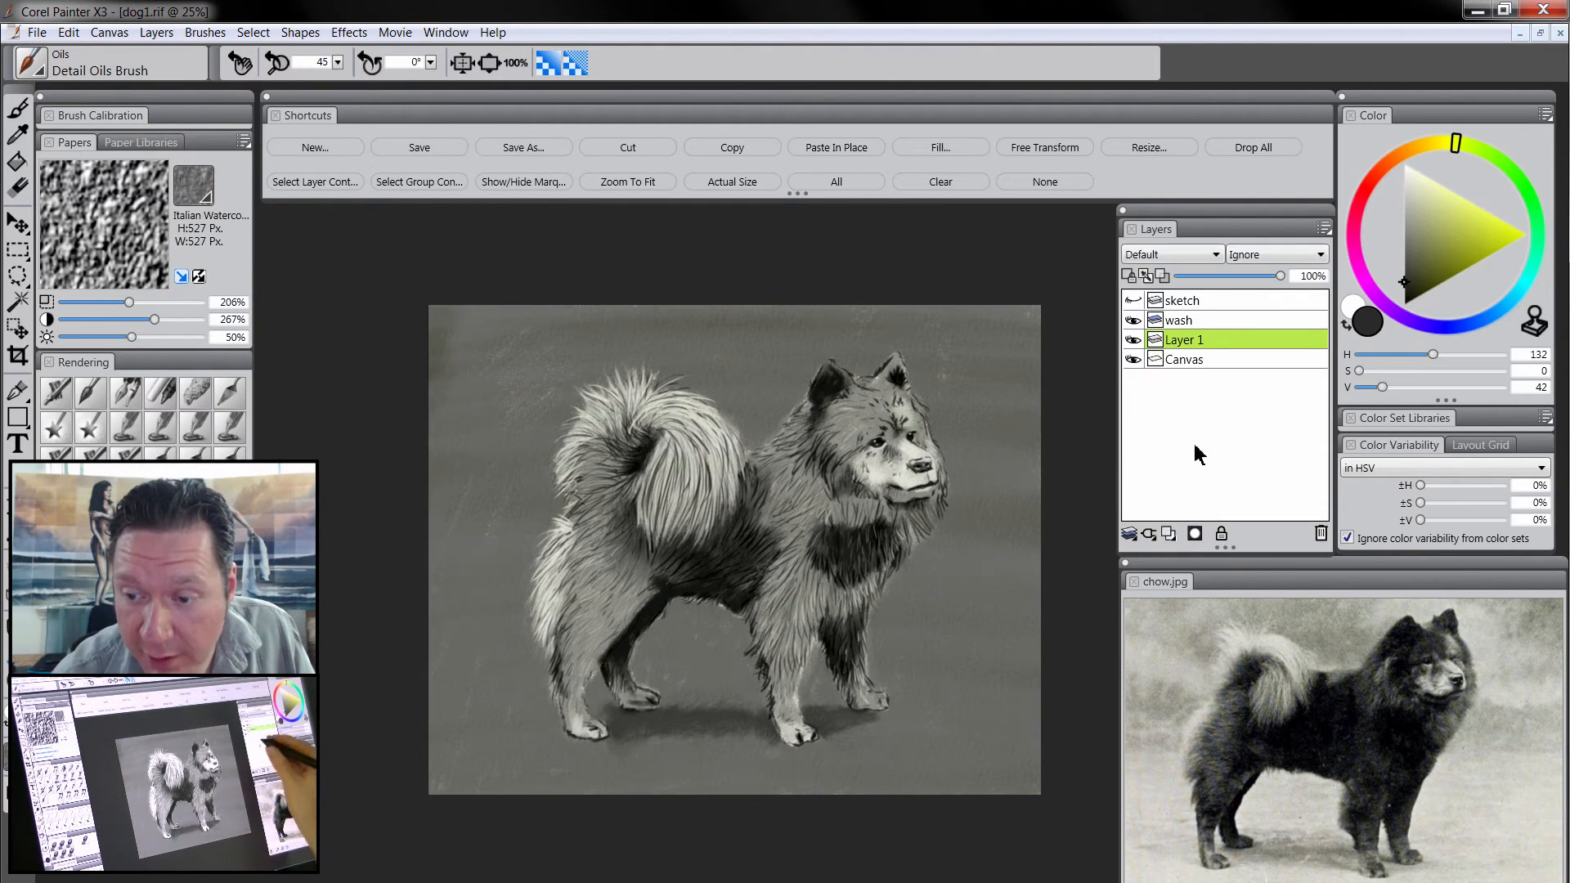
double_click(1185, 341)
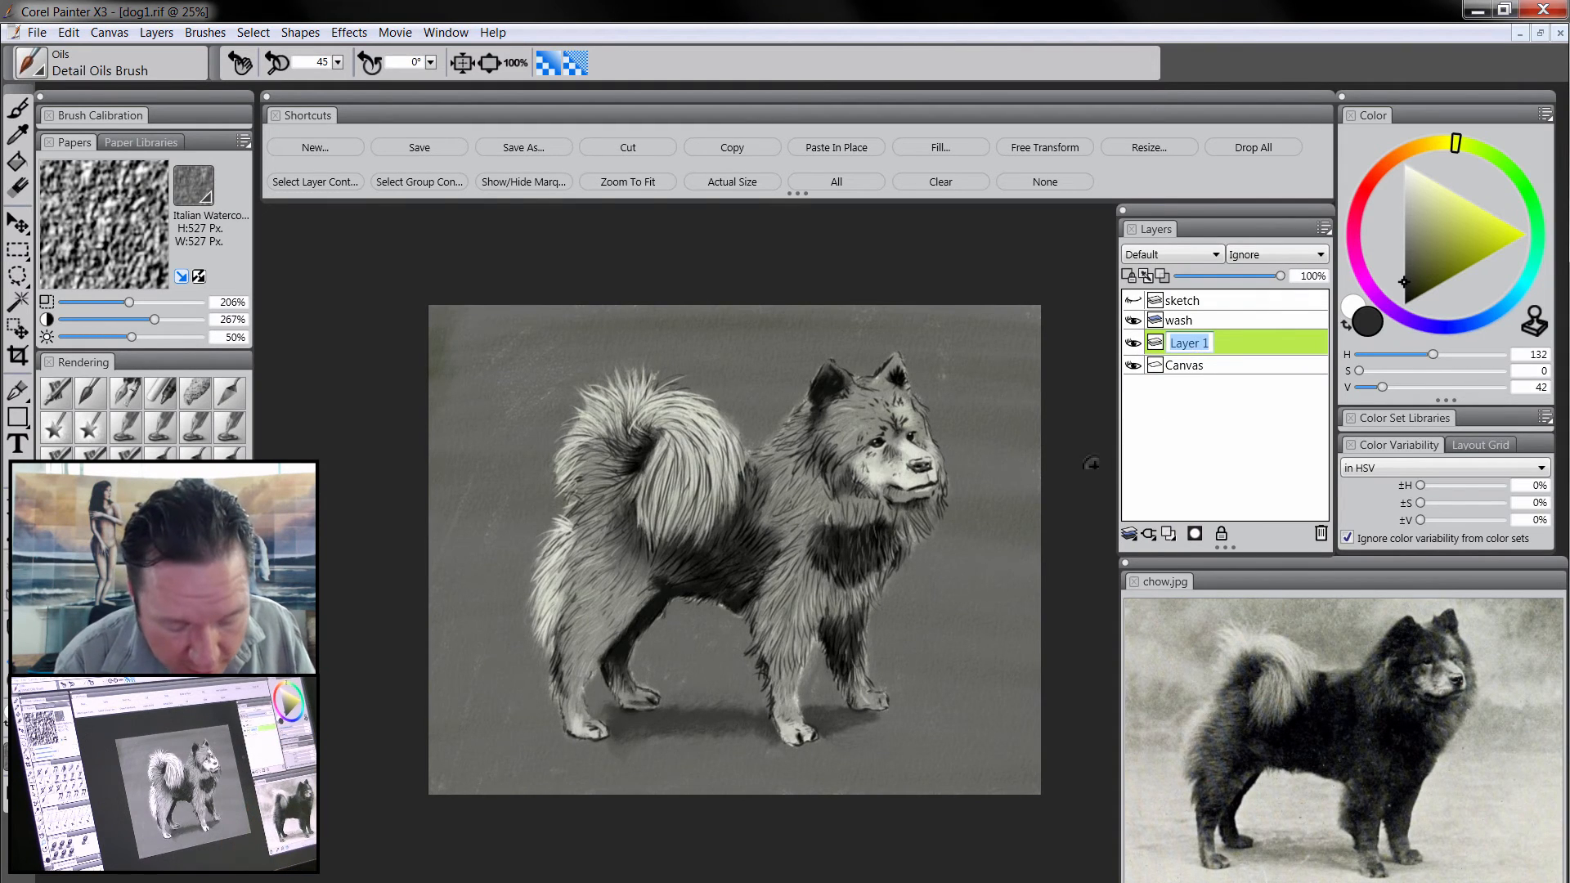
text(color)
key(Return)
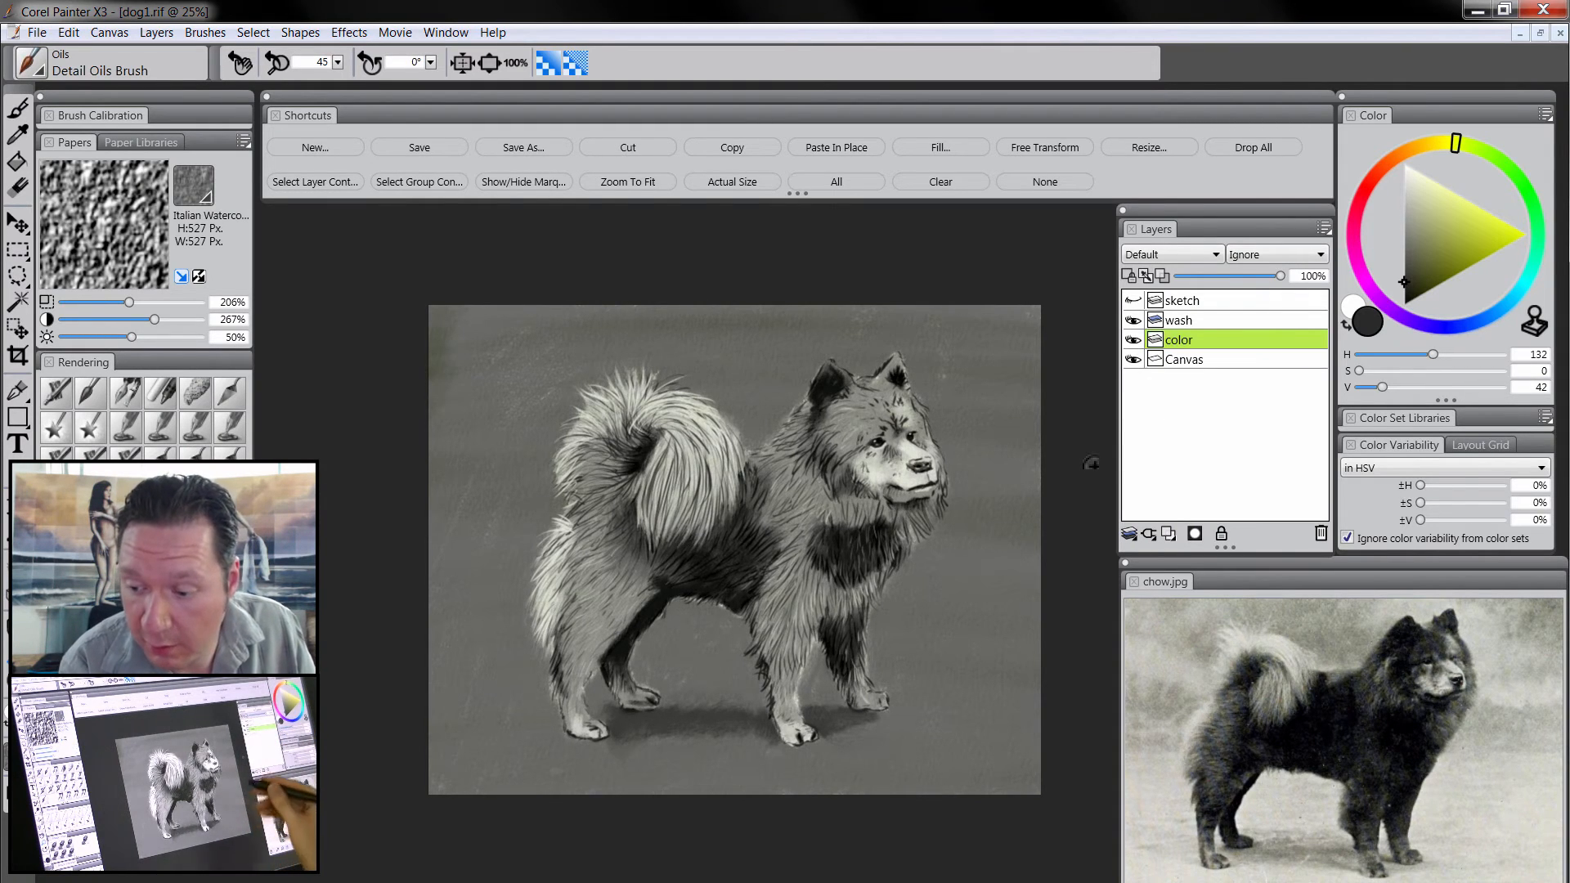
click(1184, 256)
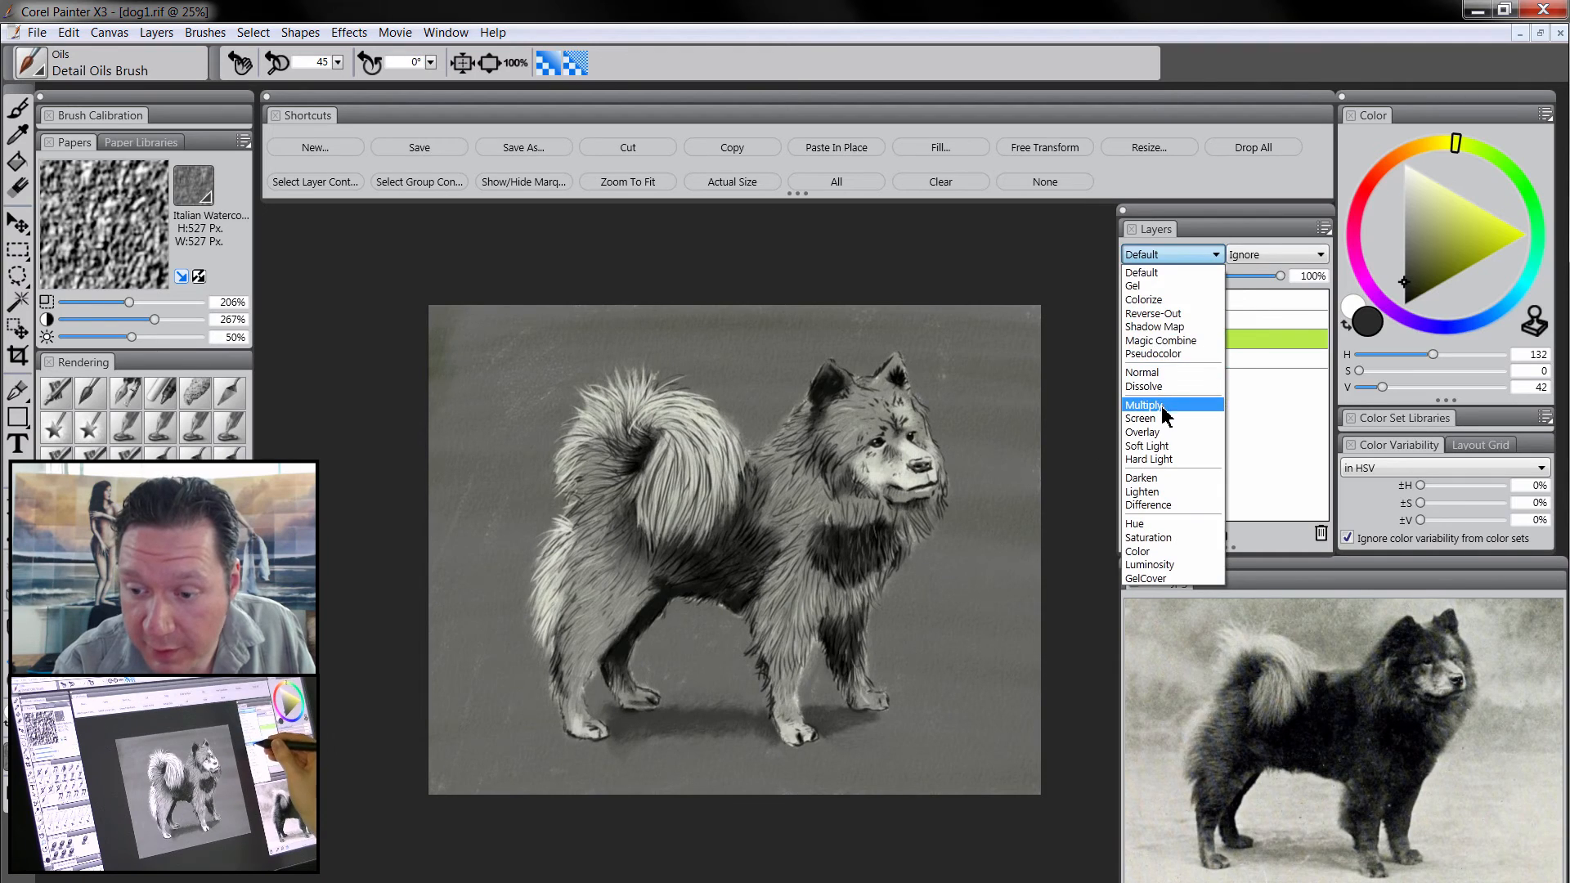
click(1171, 409)
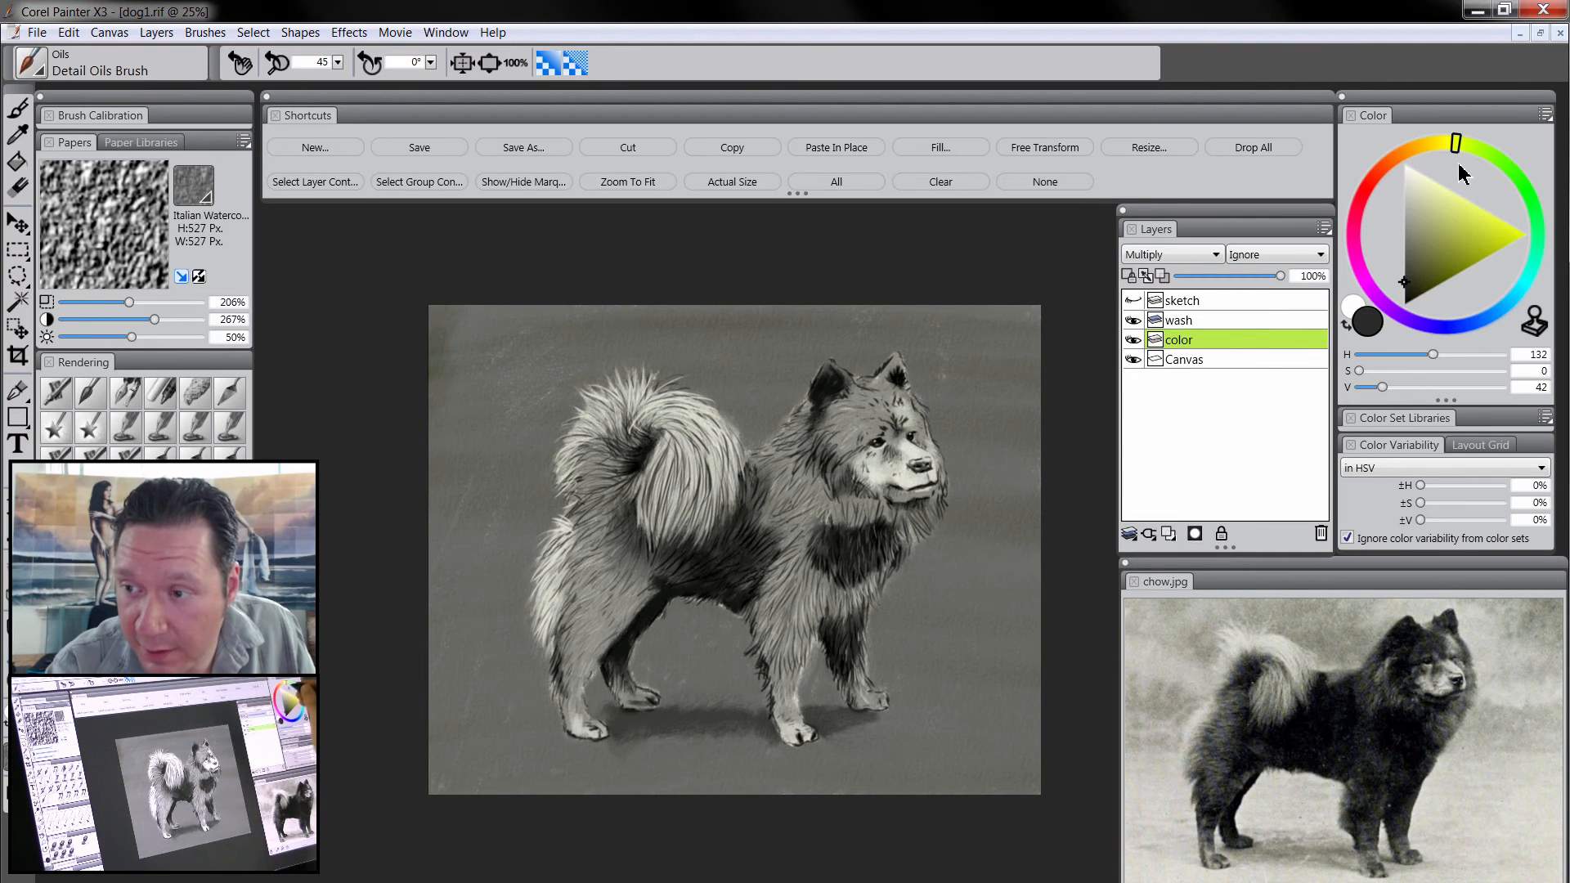
- Tint the dog's head, body, hindquarters and near front leg muted olive (S 41, V 158) with the Digital Airbrush
drag(1444, 196, 1443, 224)
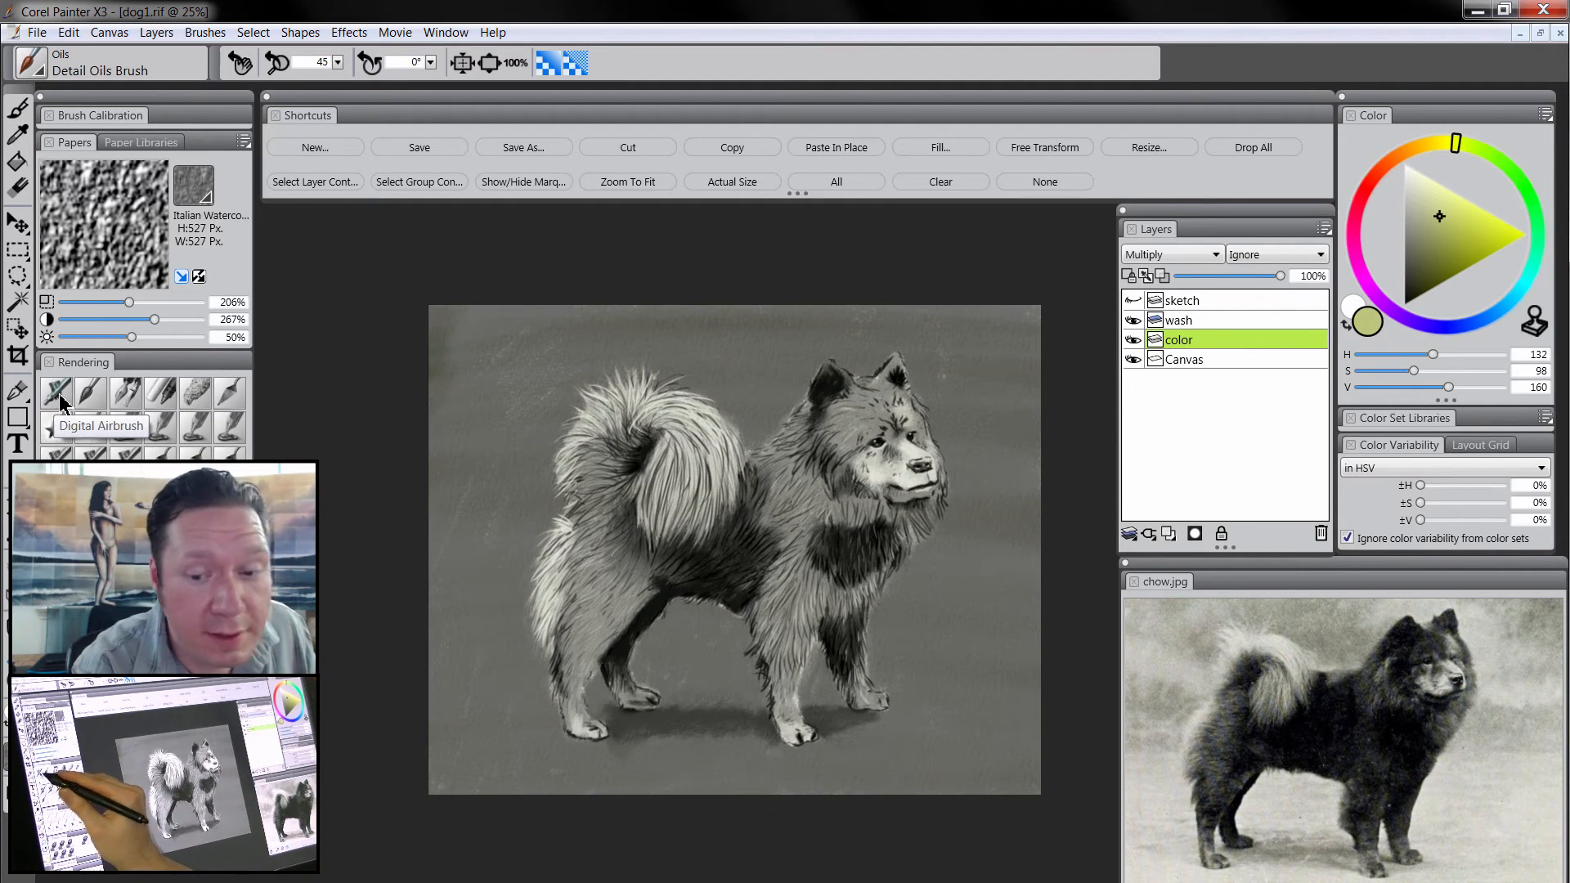
click(57, 396)
mouse_move(821, 445)
mouse_down()
mouse_move(807, 432)
mouse_move(796, 445)
mouse_move(838, 377)
mouse_move(810, 433)
mouse_move(785, 413)
mouse_move(822, 397)
mouse_move(832, 426)
mouse_move(842, 391)
mouse_move(876, 393)
mouse_move(894, 372)
mouse_move(862, 413)
mouse_move(914, 421)
mouse_move(859, 445)
mouse_move(871, 491)
mouse_move(929, 493)
mouse_move(936, 446)
mouse_move(916, 523)
mouse_move(826, 503)
mouse_move(816, 469)
mouse_move(752, 487)
mouse_move(701, 458)
mouse_move(615, 483)
mouse_move(602, 458)
mouse_move(573, 545)
mouse_move(602, 596)
mouse_move(728, 561)
mouse_move(684, 554)
mouse_move(772, 557)
mouse_up()
click(1418, 217)
drag(600, 641, 599, 639)
mouse_move(580, 654)
mouse_down()
mouse_move(612, 626)
mouse_move(587, 671)
mouse_up()
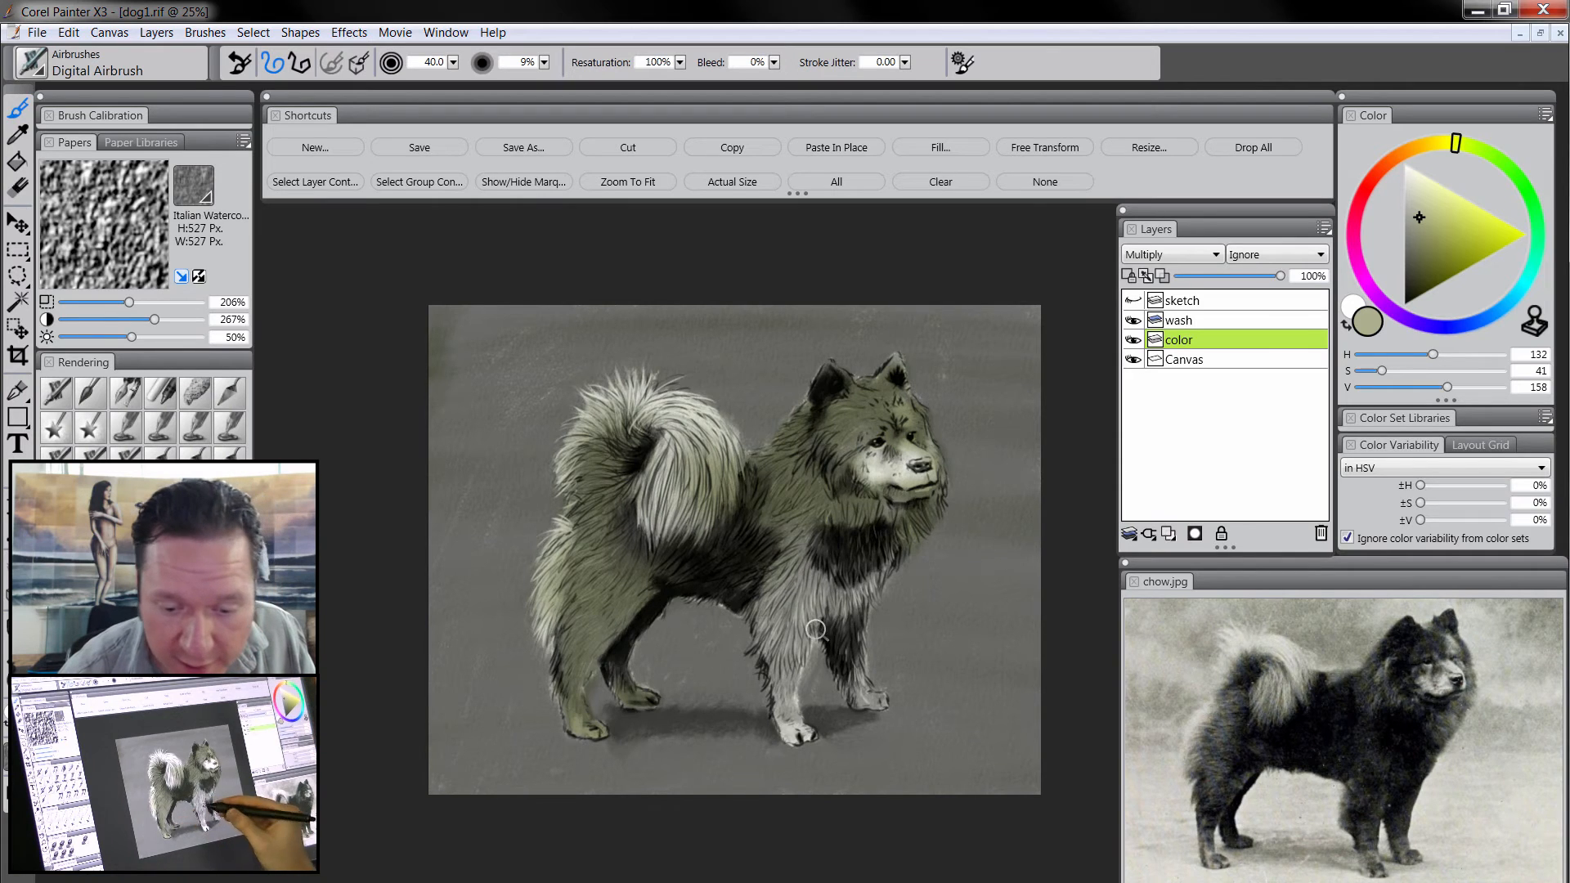
mouse_move(769, 610)
mouse_down()
mouse_move(783, 669)
mouse_move(796, 647)
mouse_move(785, 709)
mouse_move(798, 738)
mouse_move(789, 665)
mouse_move(792, 693)
mouse_move(819, 619)
mouse_move(787, 645)
mouse_up()
drag(726, 601, 700, 590)
mouse_move(700, 589)
mouse_down()
mouse_move(789, 600)
mouse_move(797, 545)
mouse_move(801, 613)
mouse_move(860, 567)
mouse_move(844, 627)
mouse_move(849, 571)
mouse_move(873, 553)
mouse_move(849, 595)
mouse_move(895, 543)
mouse_up()
- Airbrush a paler grey-olive (S 36, V 167) over the far front leg, muzzle and tail
alt+click(848, 565)
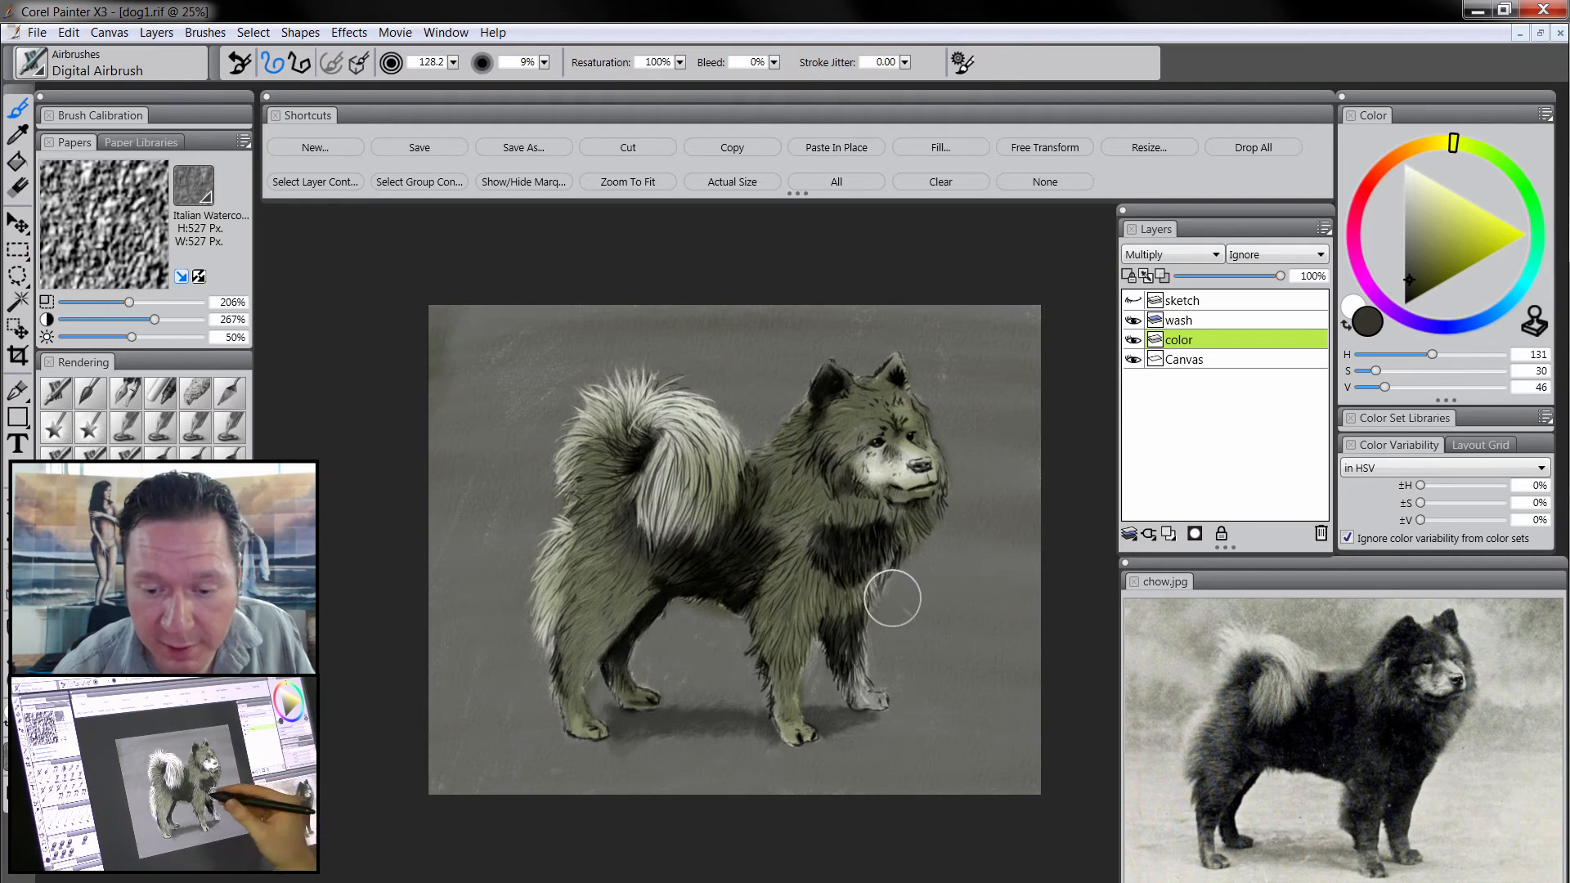
drag(1425, 277, 1418, 200)
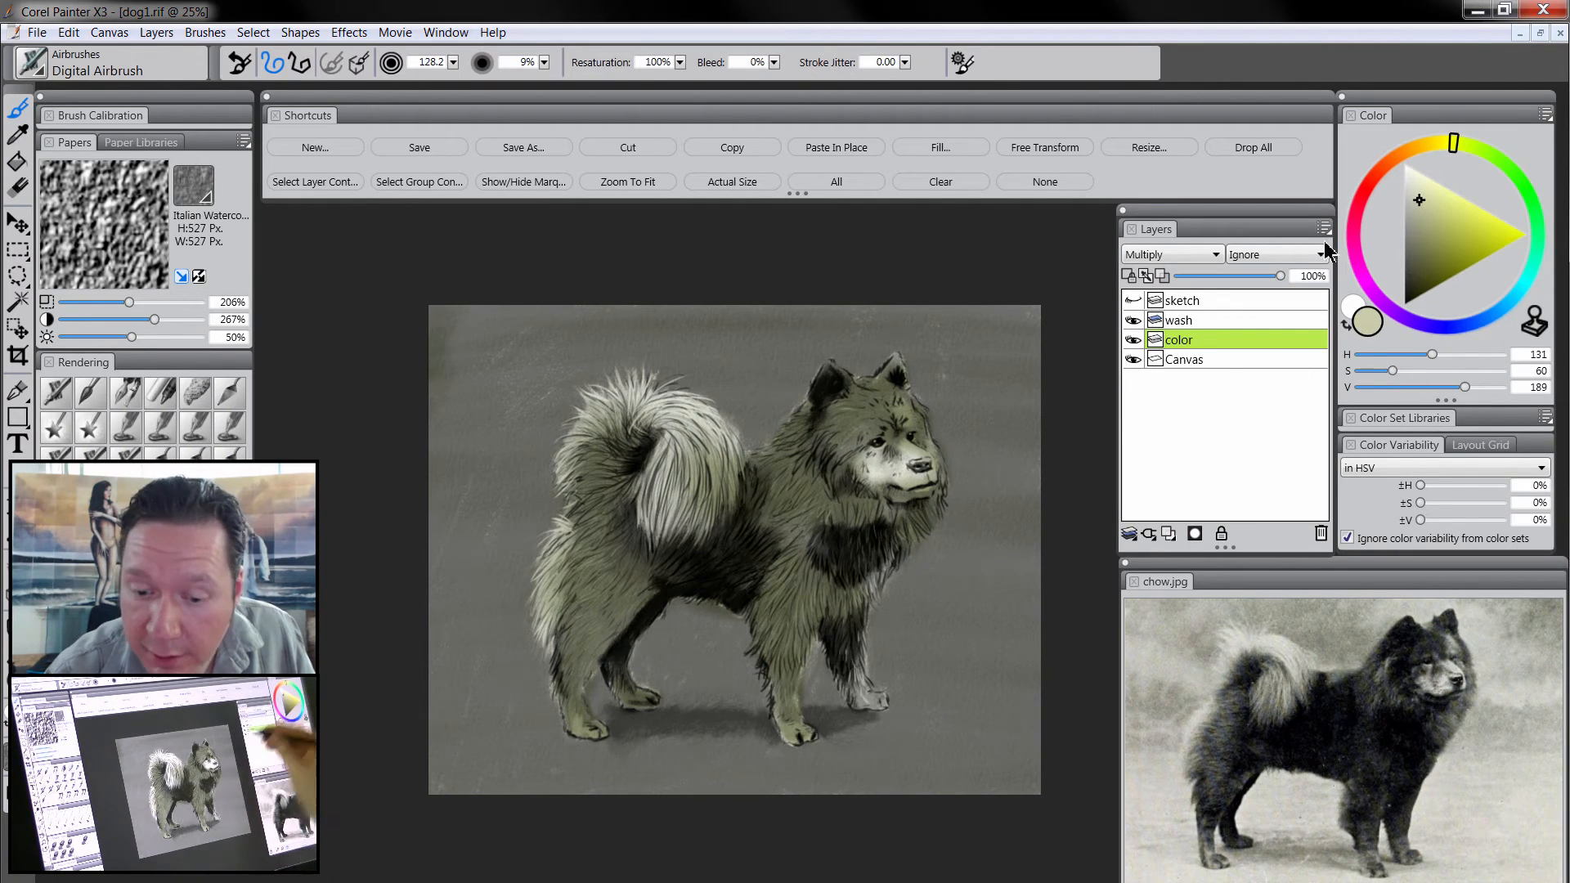
click(1416, 212)
mouse_move(879, 578)
mouse_down()
mouse_move(847, 610)
mouse_move(857, 689)
mouse_move(885, 690)
mouse_up()
mouse_move(883, 505)
mouse_down()
mouse_move(884, 469)
mouse_move(907, 491)
mouse_up()
mouse_move(709, 498)
mouse_down()
mouse_move(660, 471)
mouse_move(688, 495)
mouse_move(669, 377)
mouse_move(691, 431)
mouse_move(619, 506)
mouse_up()
- Enlarge the Digital Airbrush to 561.0 and tint the background around the dog with the same grey-olive
drag(838, 330, 808, 447)
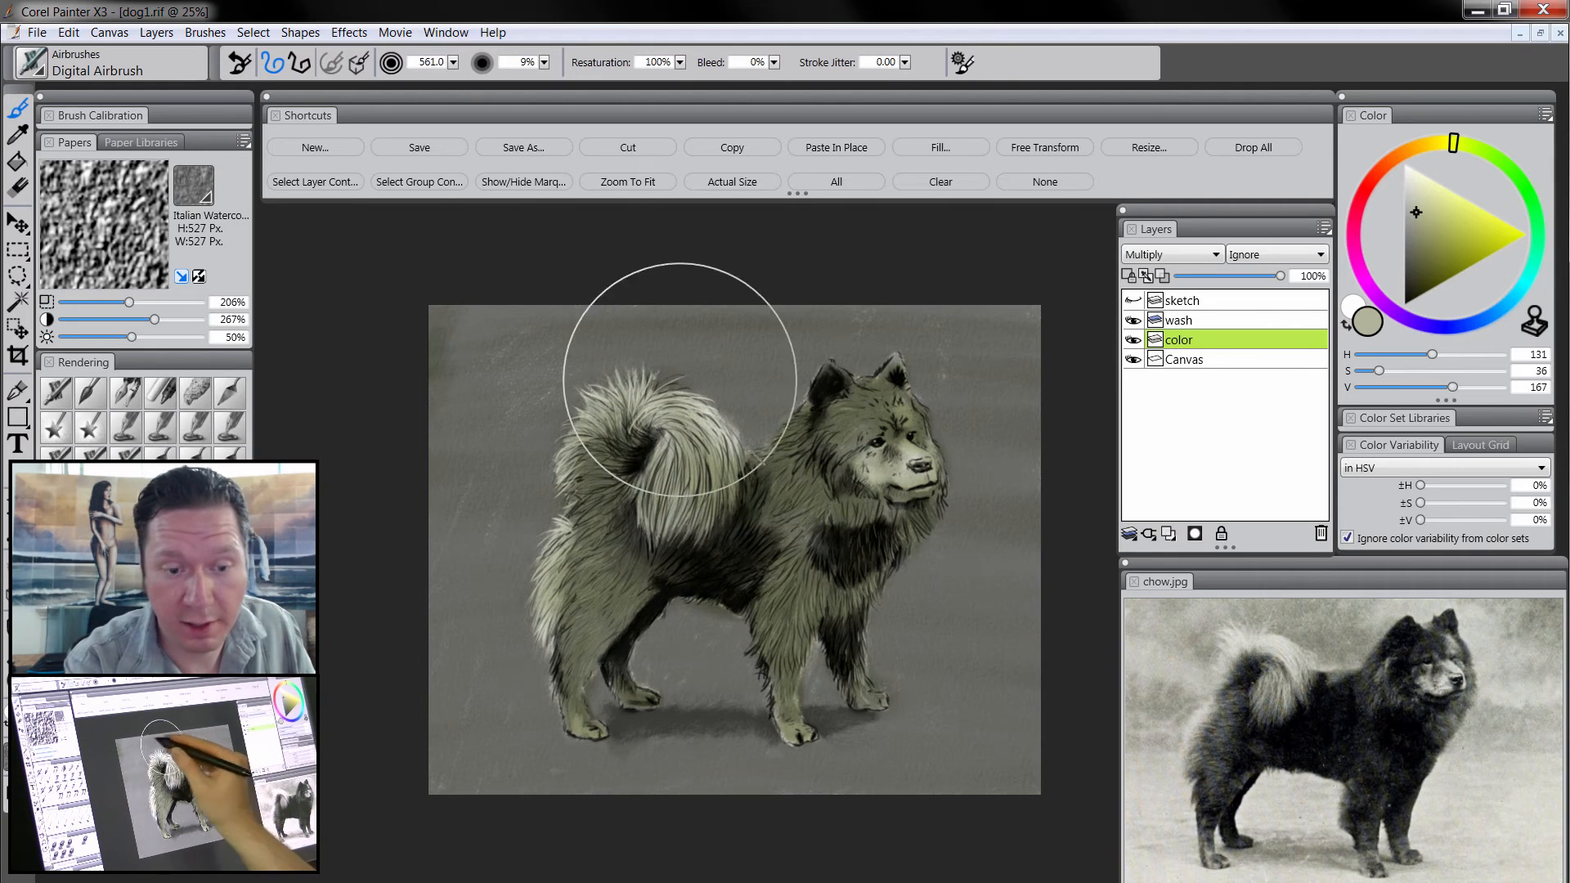
mouse_move(488, 314)
mouse_down()
mouse_move(456, 384)
mouse_move(627, 336)
mouse_move(720, 356)
mouse_move(762, 412)
mouse_move(802, 360)
mouse_move(1013, 343)
mouse_move(991, 401)
mouse_move(1025, 495)
mouse_move(889, 651)
mouse_move(1009, 657)
mouse_move(997, 724)
mouse_move(969, 782)
mouse_move(809, 739)
mouse_move(817, 691)
mouse_move(770, 801)
mouse_move(712, 647)
mouse_move(666, 682)
mouse_move(605, 807)
mouse_move(509, 713)
mouse_move(537, 533)
mouse_move(476, 651)
mouse_move(441, 570)
mouse_move(414, 688)
mouse_move(604, 806)
mouse_move(1018, 780)
mouse_move(1019, 403)
mouse_move(954, 264)
mouse_move(1058, 310)
mouse_move(1063, 556)
mouse_move(592, 278)
mouse_up()
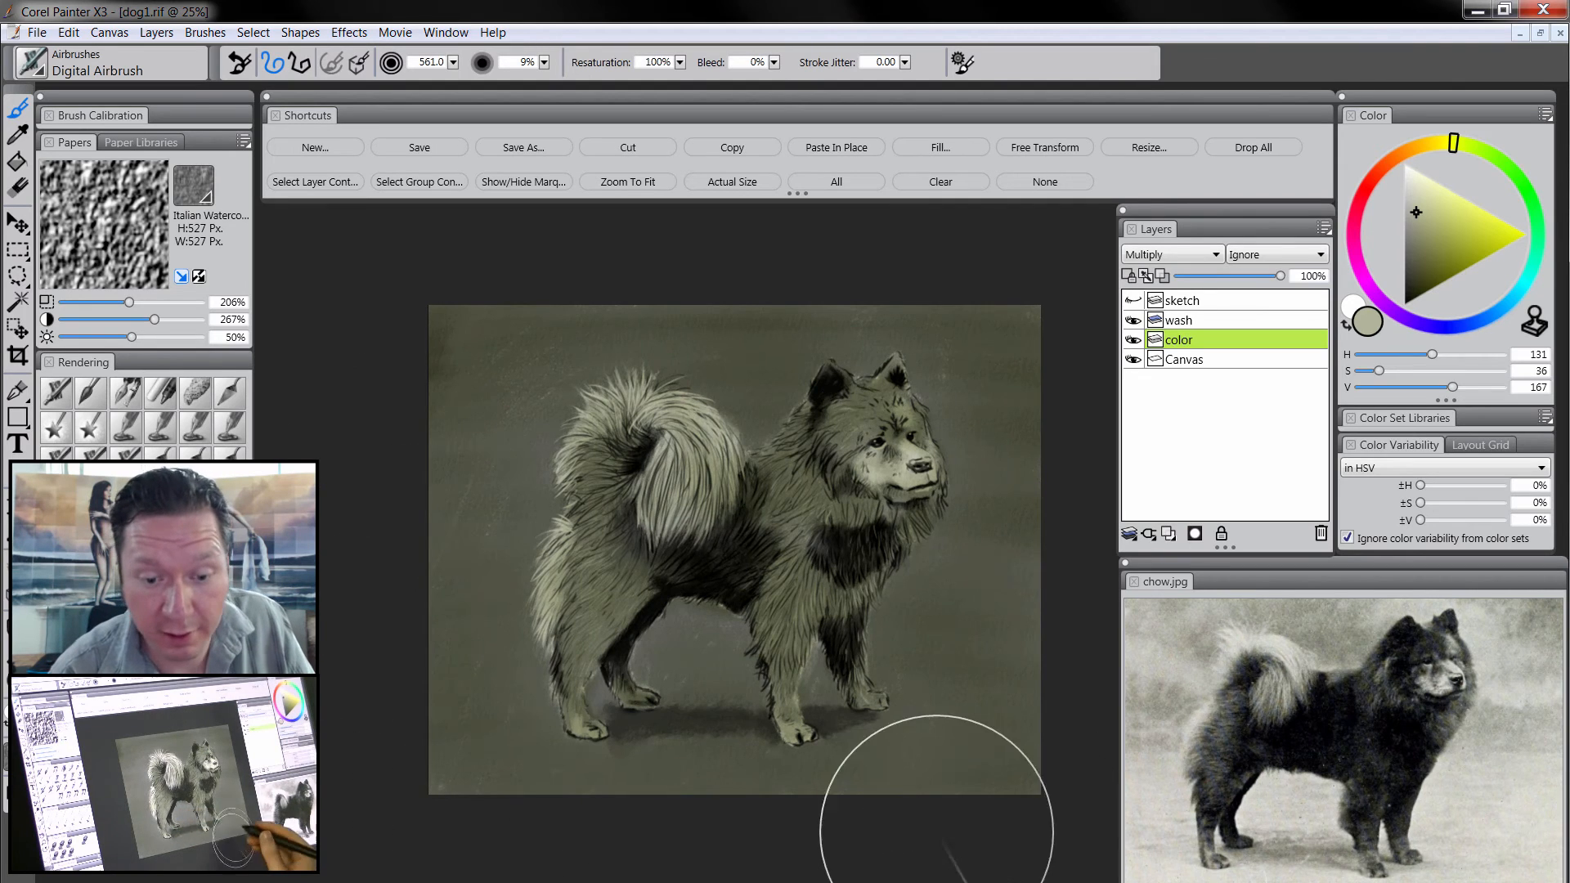
mouse_move(962, 713)
mouse_down()
mouse_move(946, 701)
mouse_move(902, 731)
mouse_up()
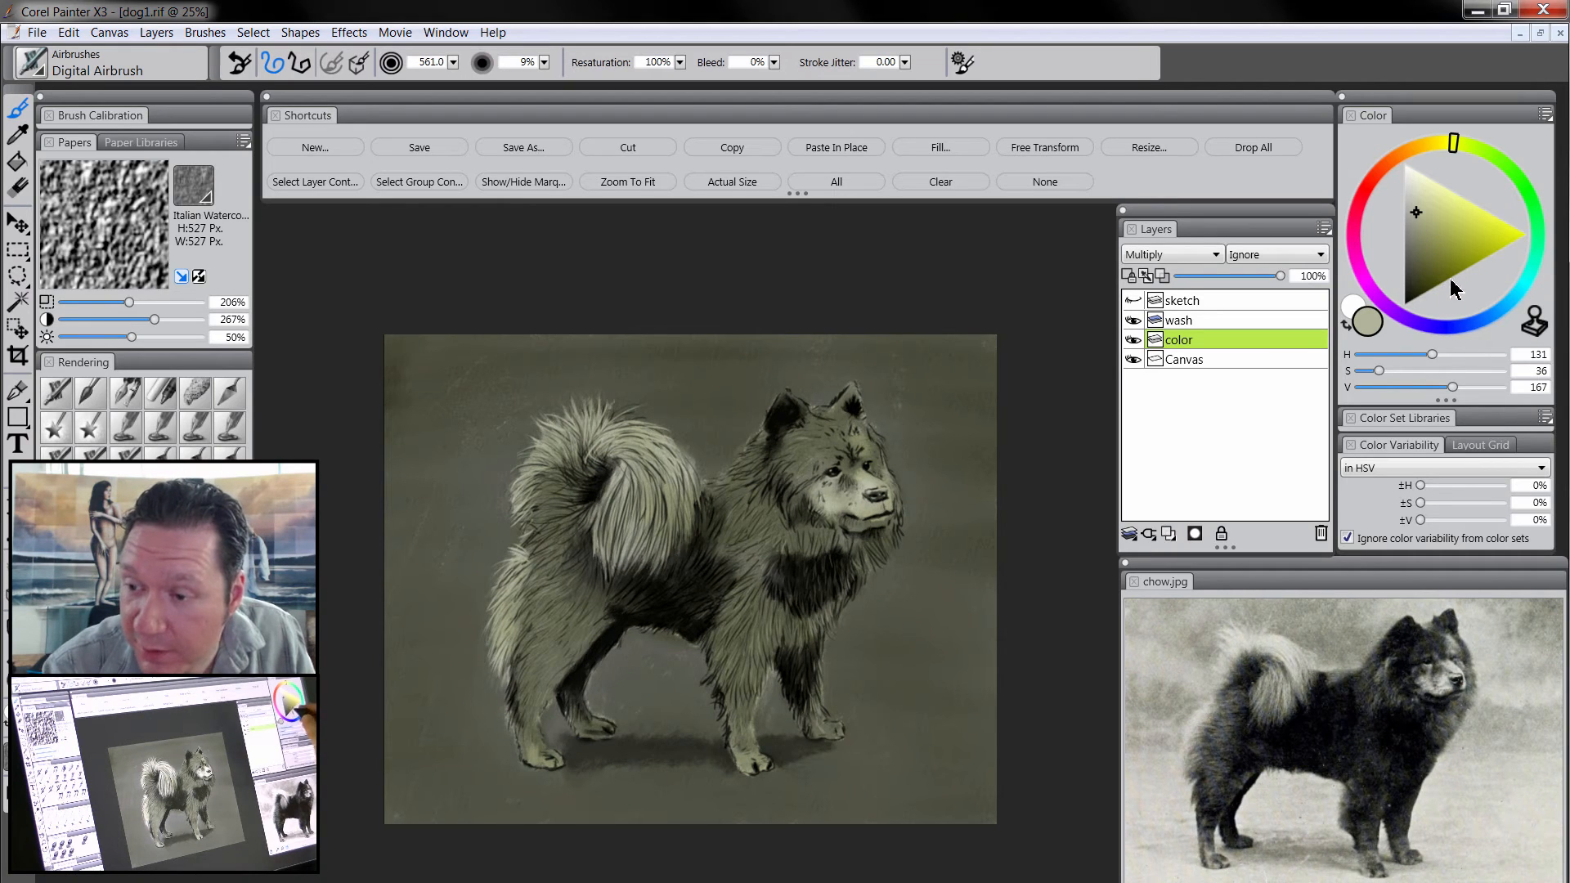
- Shade the head, chest and front legs with a darker olive (S 44, V 77), reducing the airbrush to 68.0
click(1427, 263)
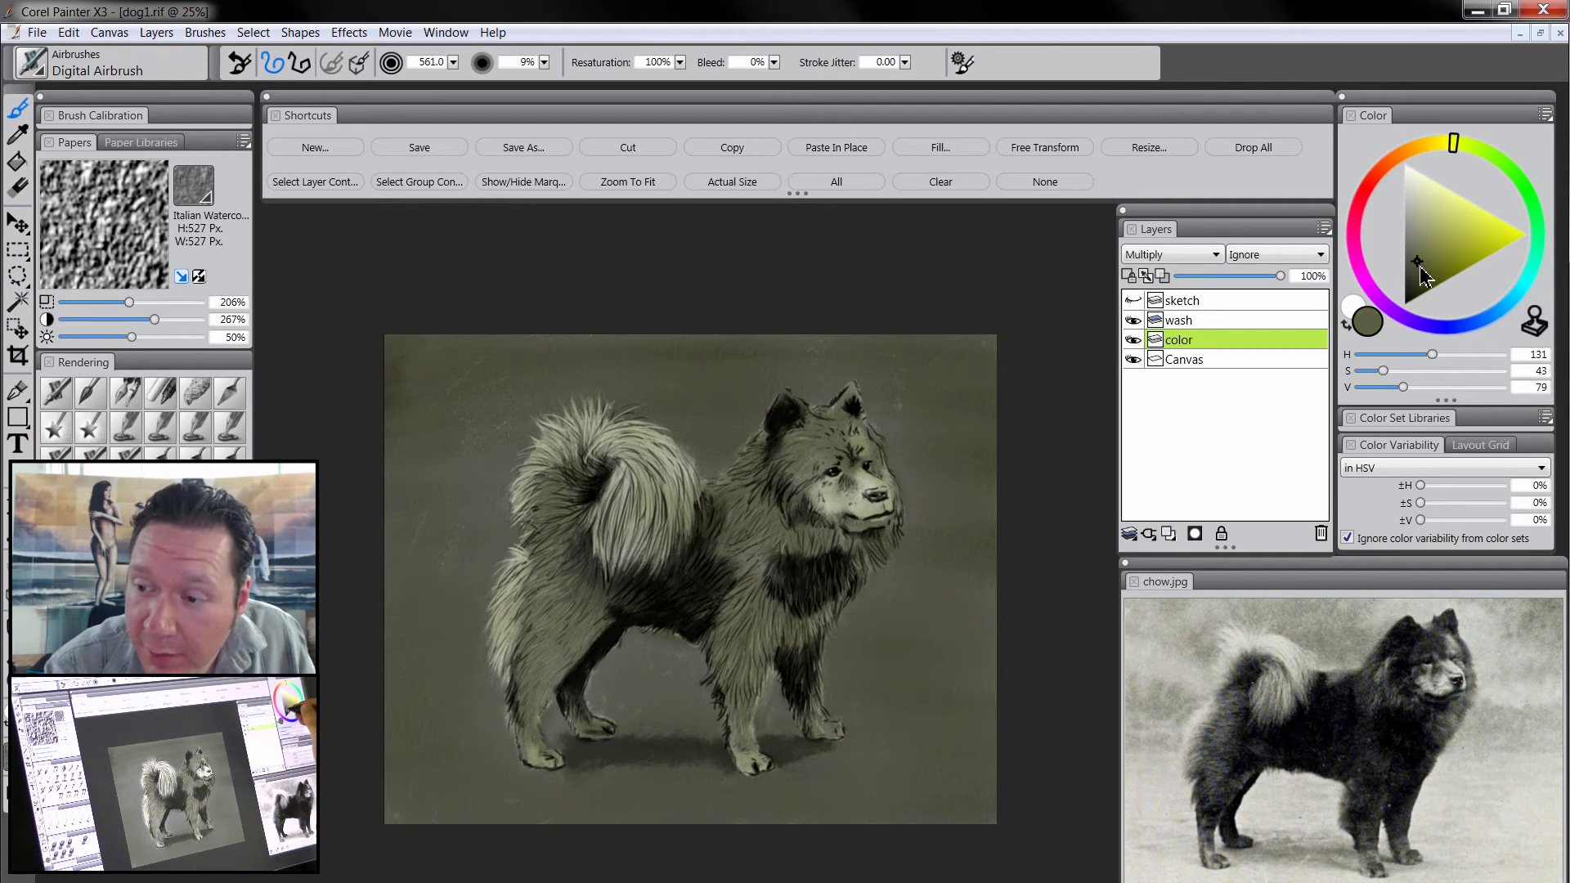
mouse_move(785, 463)
mouse_down()
mouse_move(798, 495)
mouse_move(778, 507)
mouse_move(783, 492)
mouse_move(803, 569)
mouse_move(820, 568)
mouse_move(838, 451)
mouse_move(795, 474)
mouse_move(854, 456)
mouse_move(821, 430)
mouse_move(787, 451)
mouse_move(812, 448)
mouse_move(811, 425)
mouse_move(843, 409)
mouse_move(775, 436)
mouse_move(747, 469)
mouse_move(819, 466)
mouse_move(738, 499)
mouse_move(824, 578)
mouse_move(845, 584)
mouse_move(834, 529)
mouse_move(871, 538)
mouse_move(823, 579)
mouse_move(781, 571)
mouse_move(814, 599)
mouse_move(800, 657)
mouse_move(817, 616)
mouse_move(795, 615)
mouse_move(813, 701)
mouse_up()
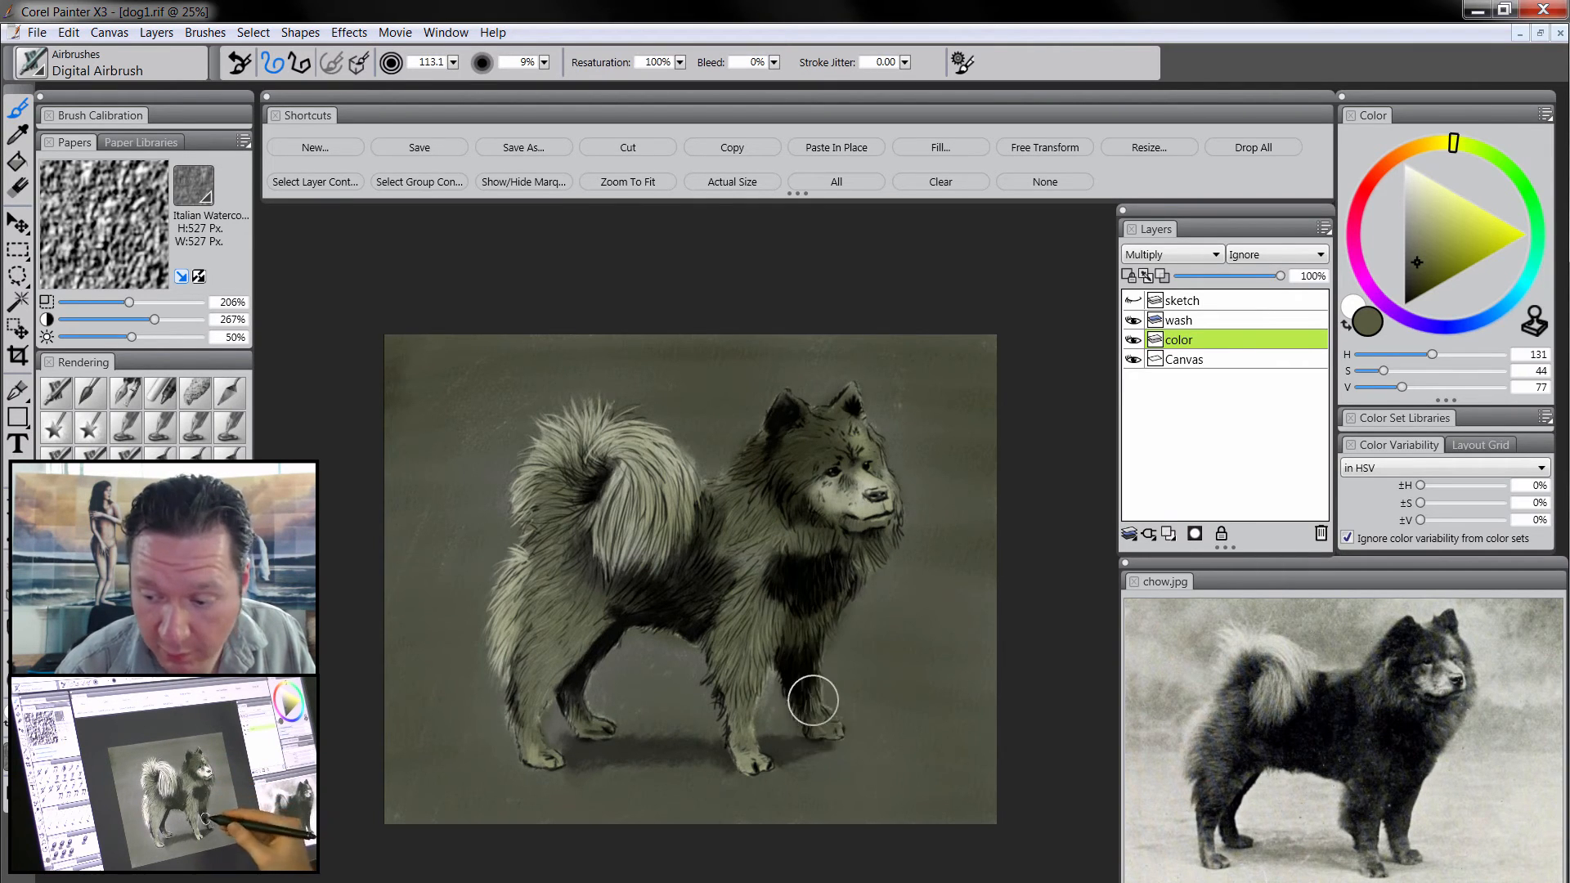
mouse_move(760, 586)
ctrl+alt+mouse_down()
mouse_move(735, 657)
mouse_move(759, 645)
mouse_move(735, 692)
mouse_move(751, 761)
mouse_move(779, 605)
mouse_move(738, 640)
mouse_move(748, 695)
mouse_move(776, 605)
mouse_move(767, 584)
mouse_move(739, 598)
mouse_move(732, 579)
mouse_move(851, 559)
mouse_move(818, 516)
mouse_move(879, 542)
mouse_move(865, 544)
mouse_move(878, 515)
mouse_move(852, 480)
mouse_move(846, 492)
mouse_move(852, 474)
mouse_move(886, 471)
mouse_move(867, 459)
mouse_move(873, 431)
mouse_move(847, 432)
mouse_move(849, 393)
mouse_move(857, 417)
mouse_move(852, 401)
mouse_move(799, 418)
mouse_move(779, 404)
mouse_move(806, 412)
mouse_move(714, 506)
mouse_move(698, 495)
mouse_move(743, 583)
ctrl+alt+mouse_up()
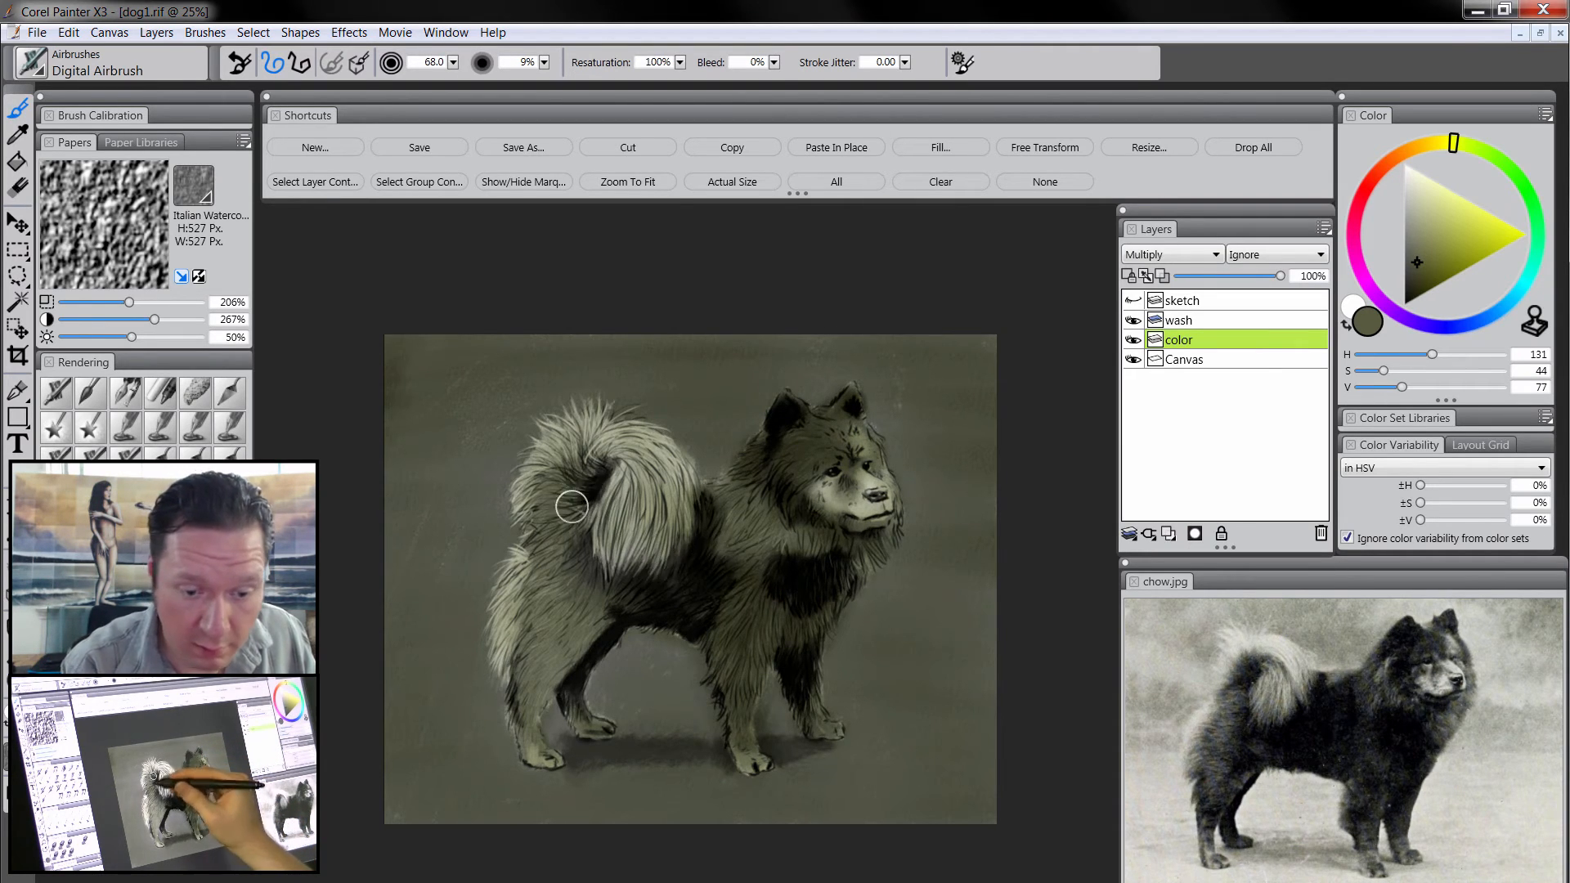
- Shade the tail's dark inner side, the flank and the hind legs with the dark olive airbrush, varying its size
mouse_move(571, 506)
mouse_down()
mouse_move(595, 467)
mouse_move(538, 510)
mouse_move(573, 506)
mouse_move(567, 485)
mouse_move(544, 509)
mouse_move(593, 451)
mouse_move(583, 577)
mouse_up()
key(bracketright)
mouse_move(612, 525)
mouse_down()
mouse_move(619, 581)
mouse_move(655, 559)
mouse_move(609, 588)
mouse_move(571, 575)
mouse_move(586, 572)
mouse_move(566, 589)
mouse_move(565, 628)
mouse_move(601, 624)
mouse_move(585, 639)
mouse_move(629, 609)
mouse_up()
key(bracketleft)
drag(573, 703, 620, 747)
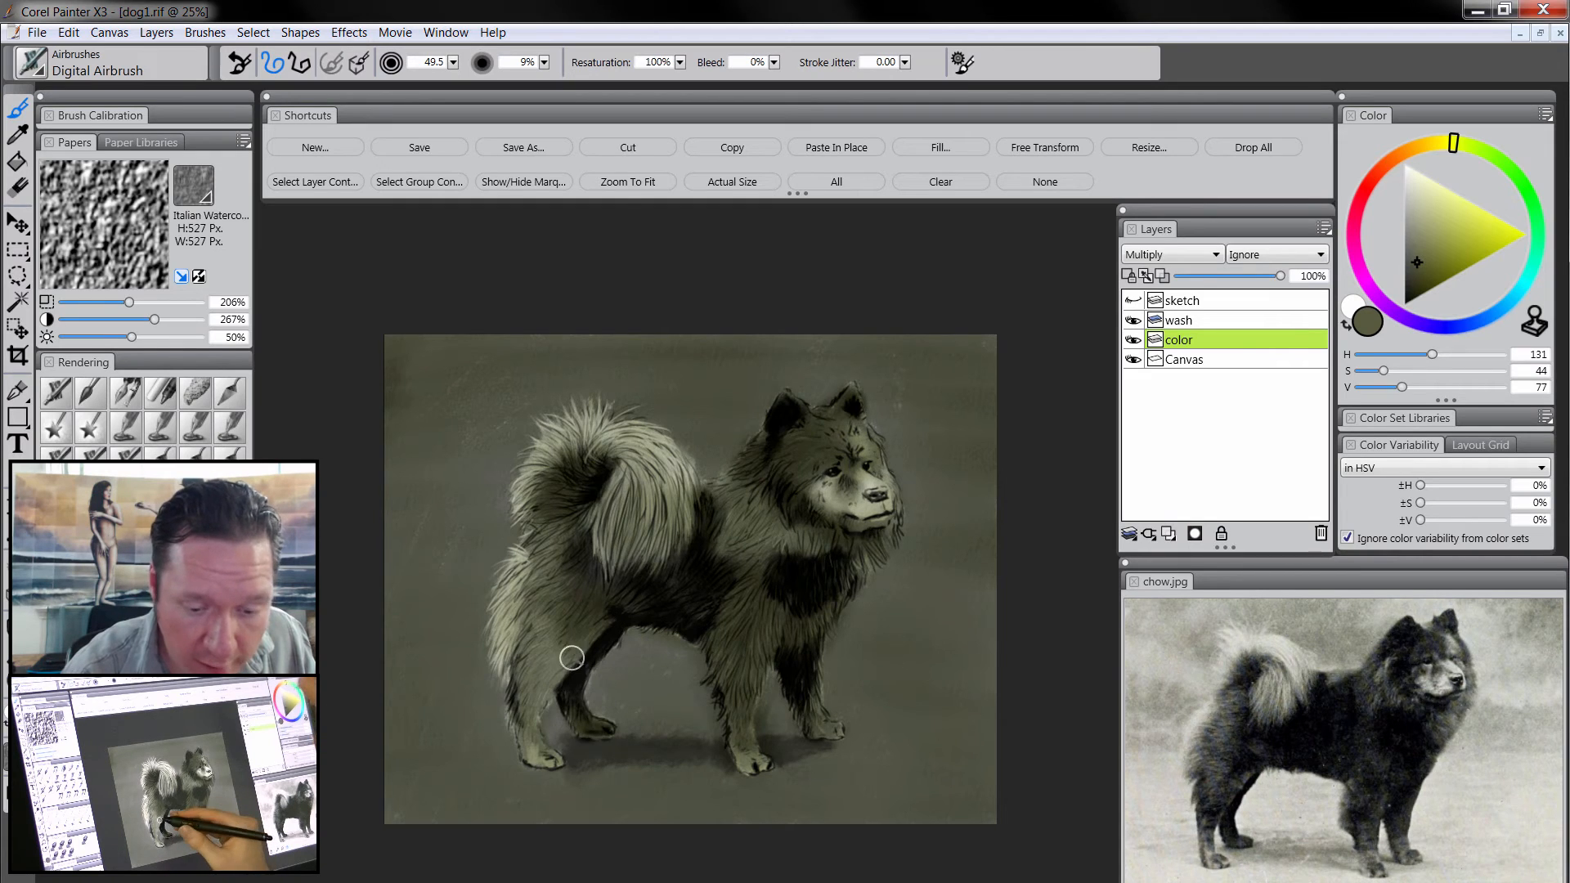
mouse_move(538, 668)
mouse_down()
mouse_move(558, 670)
mouse_move(532, 709)
mouse_move(592, 610)
mouse_move(533, 577)
mouse_up()
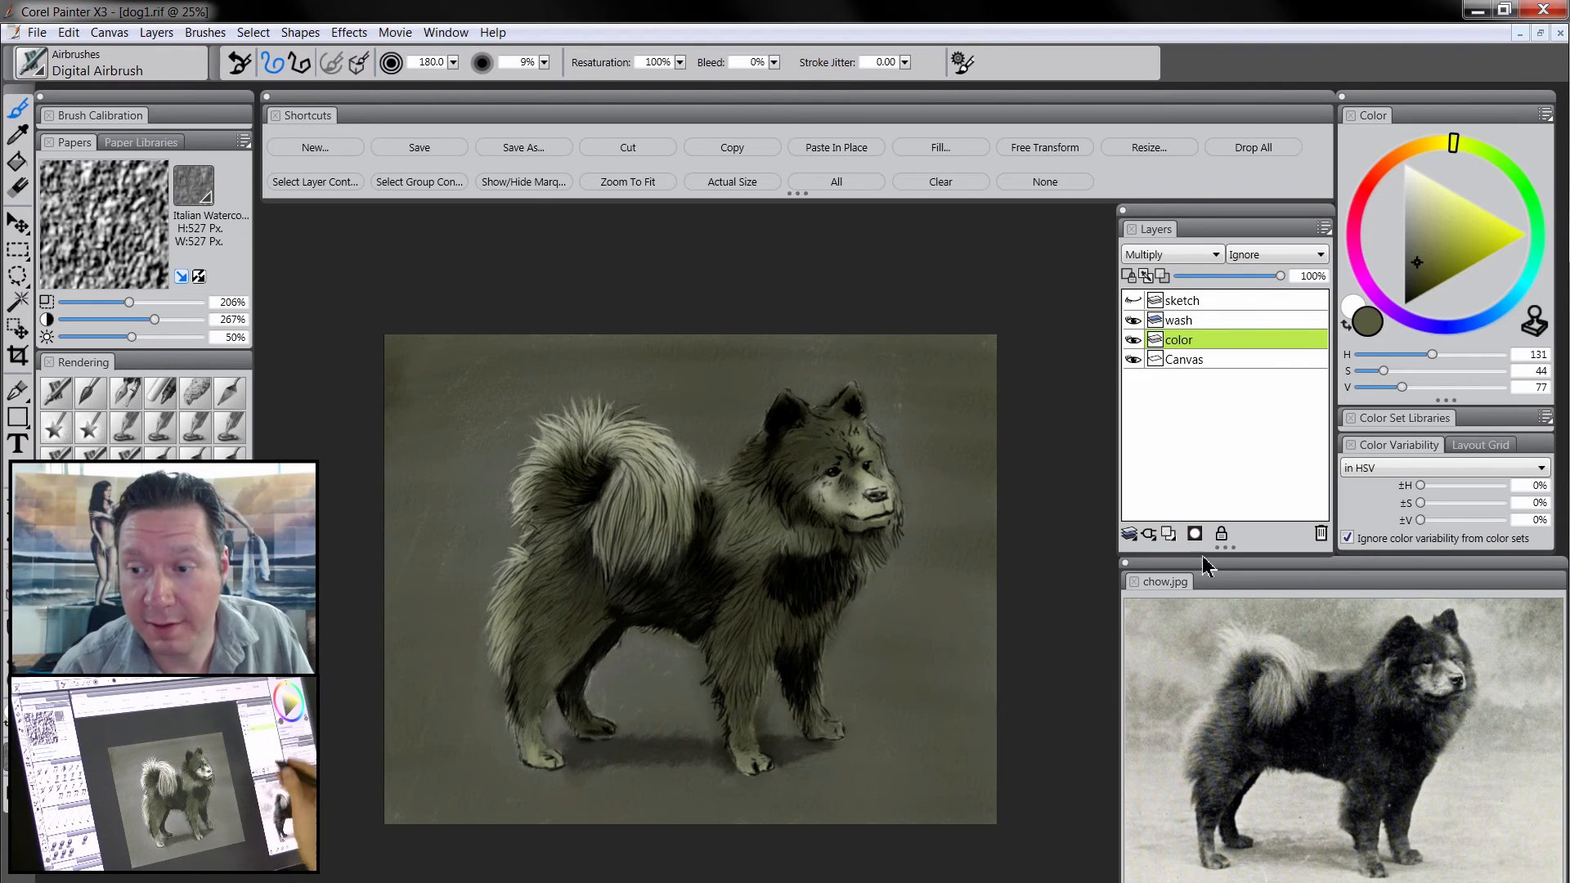
- Lower the color layer's opacity to 85%
click(1266, 277)
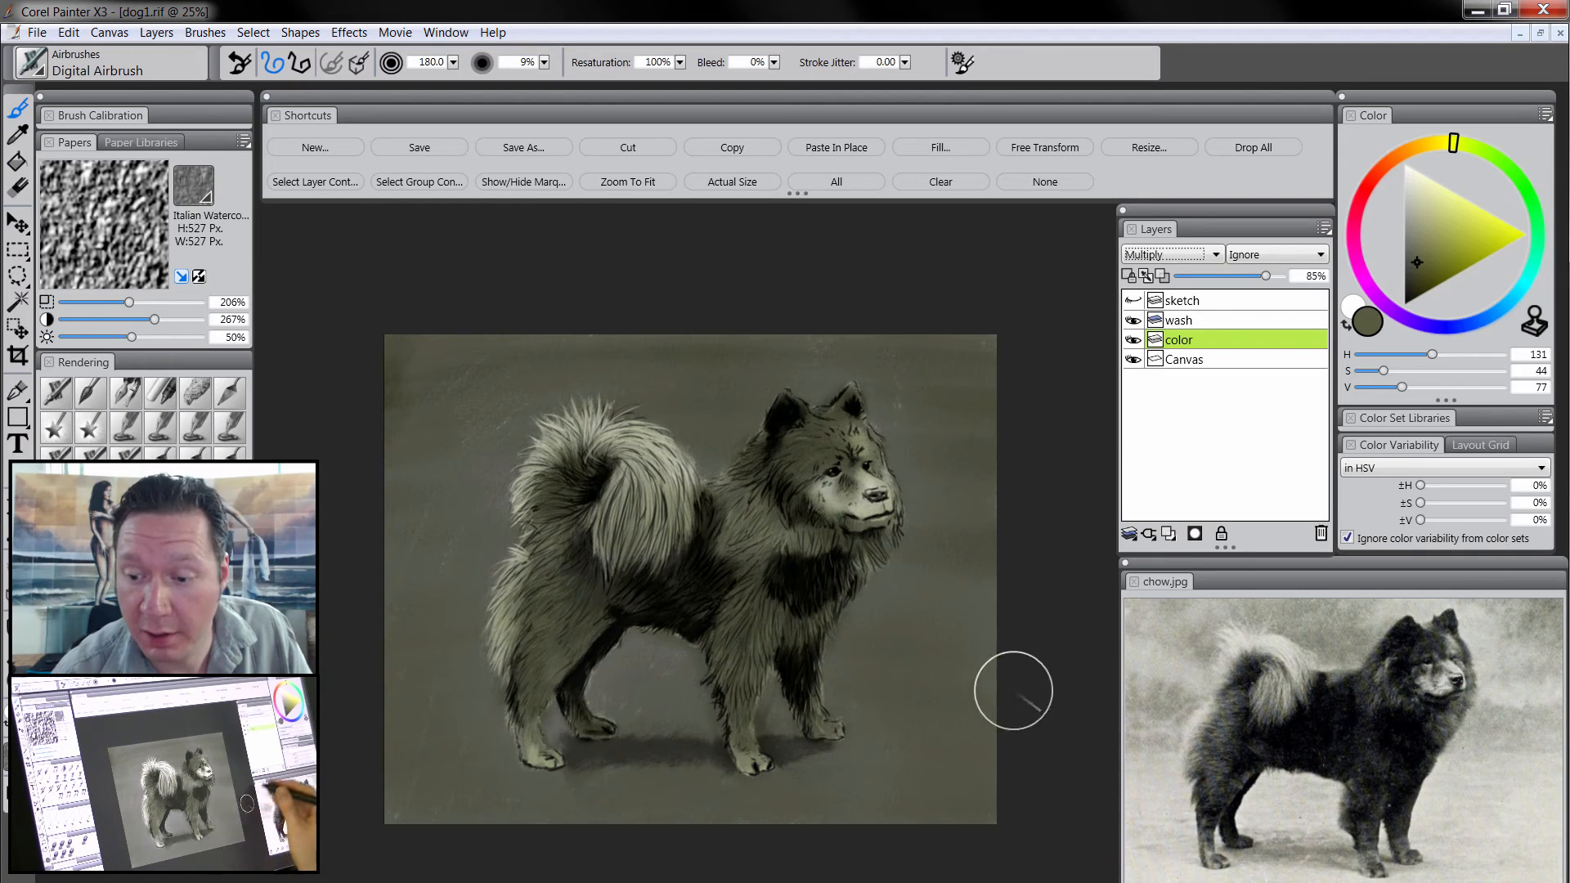
- On a new layer above the color layer, airbrush near-white (V 225) highlights on the face, tail and rump, reducing the brush to 56.6
click(1169, 533)
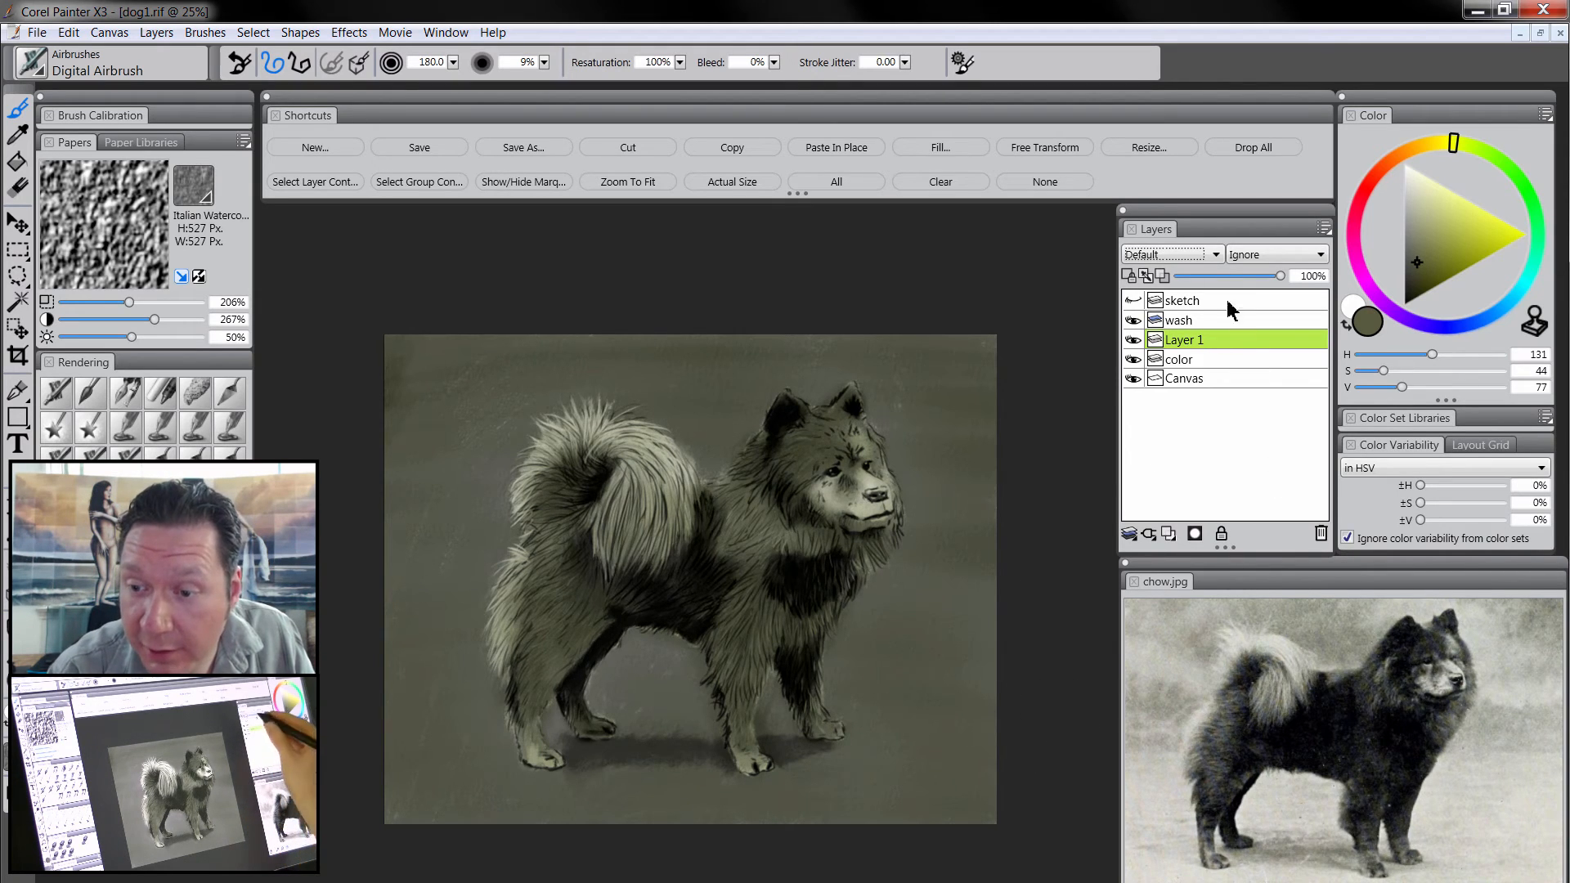
click(1401, 186)
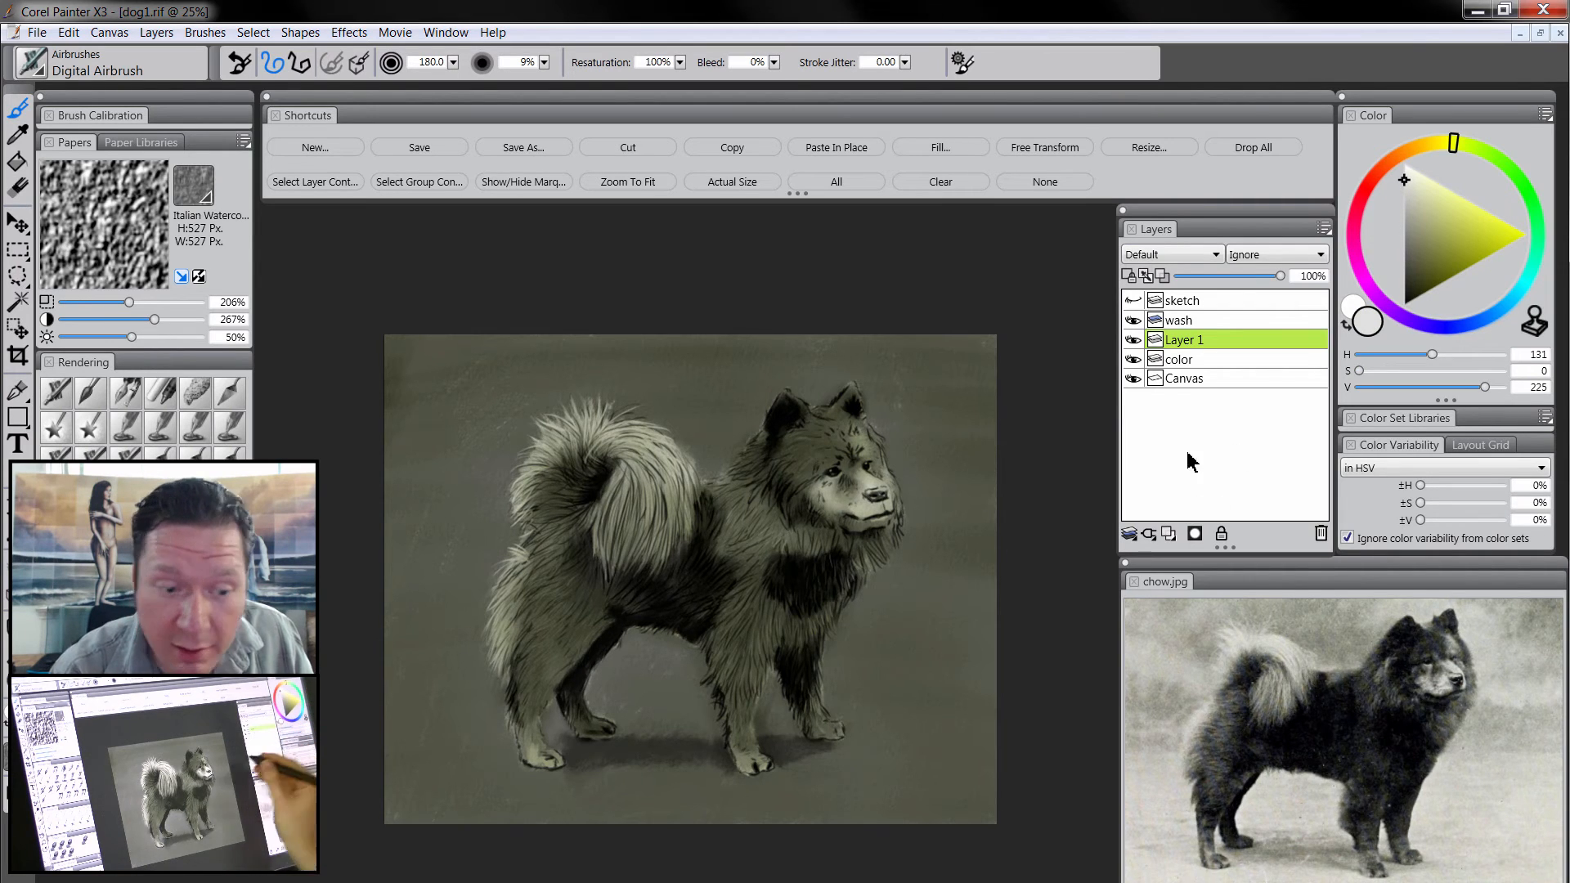
click(59, 395)
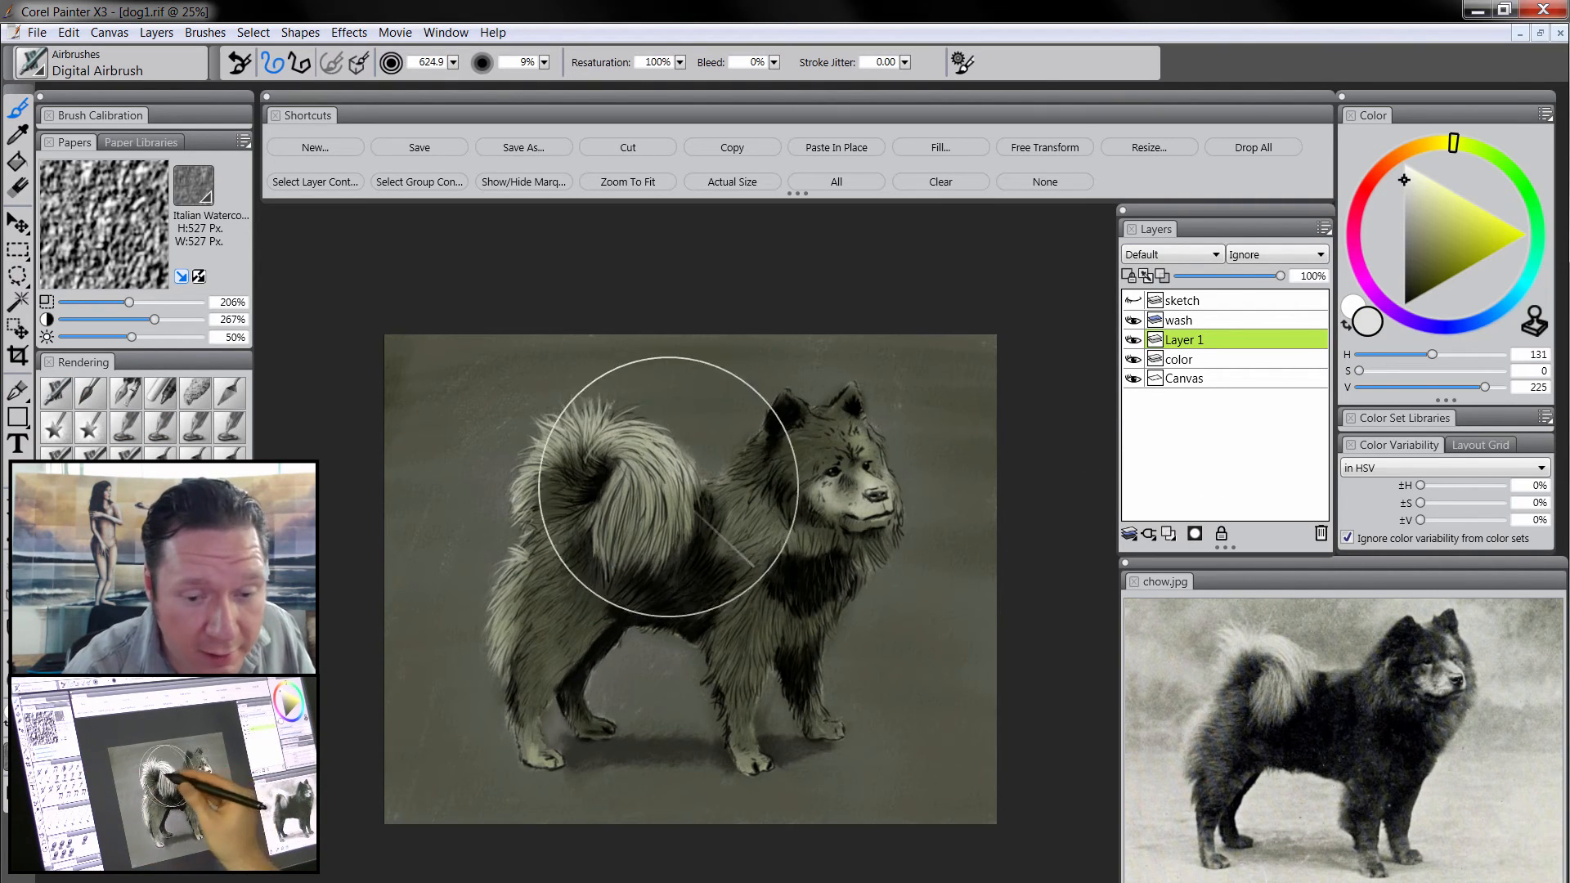
drag(875, 445, 887, 450)
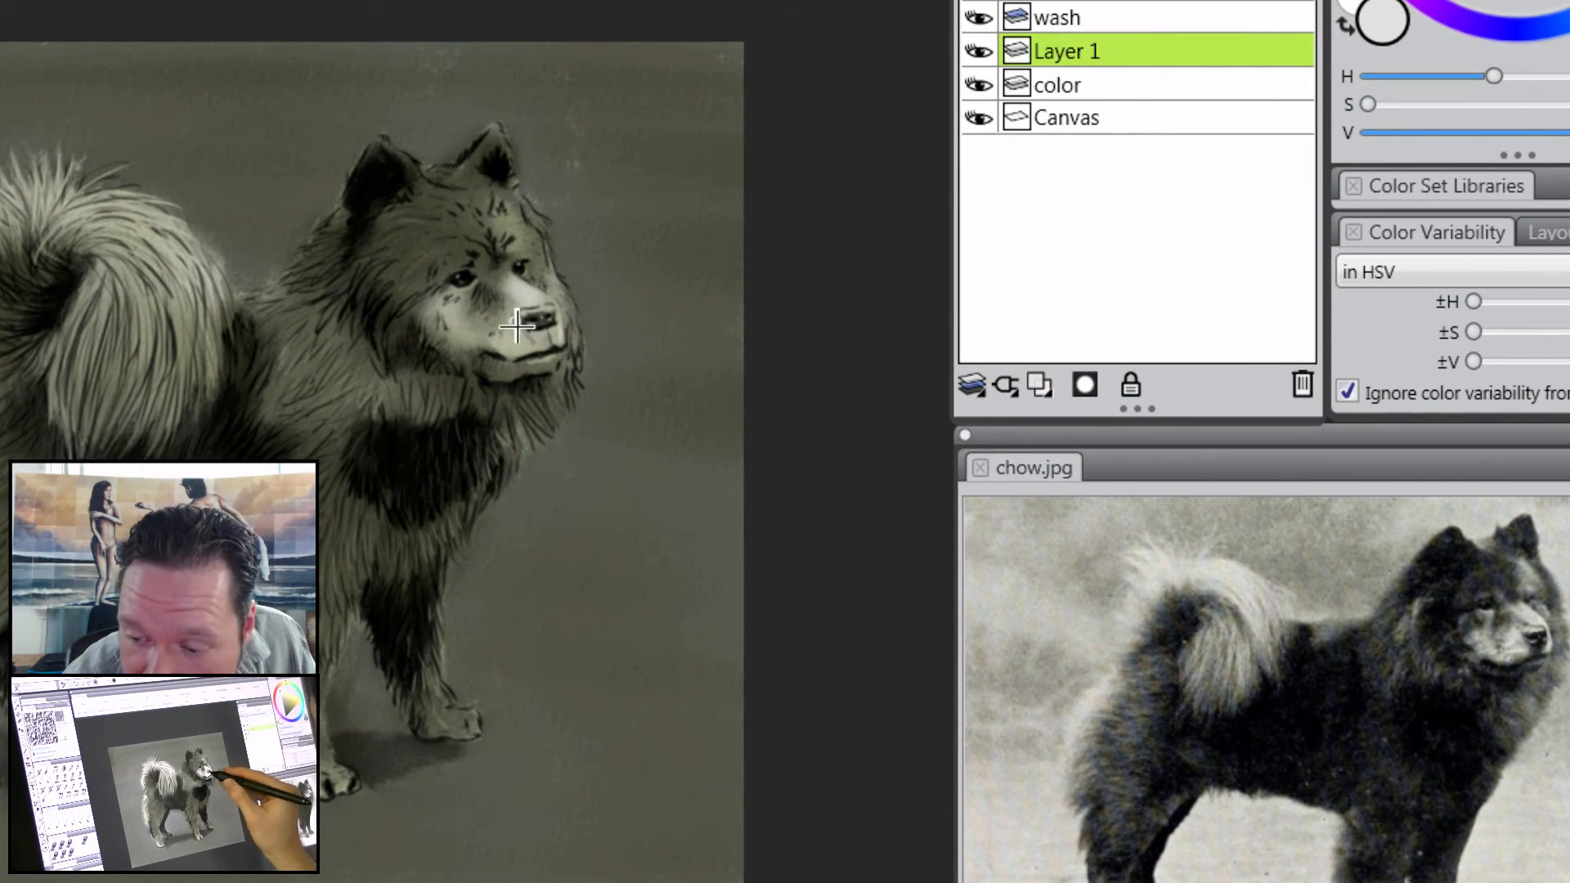
mouse_move(517, 327)
mouse_down()
mouse_move(455, 315)
mouse_move(539, 343)
mouse_move(537, 369)
mouse_up()
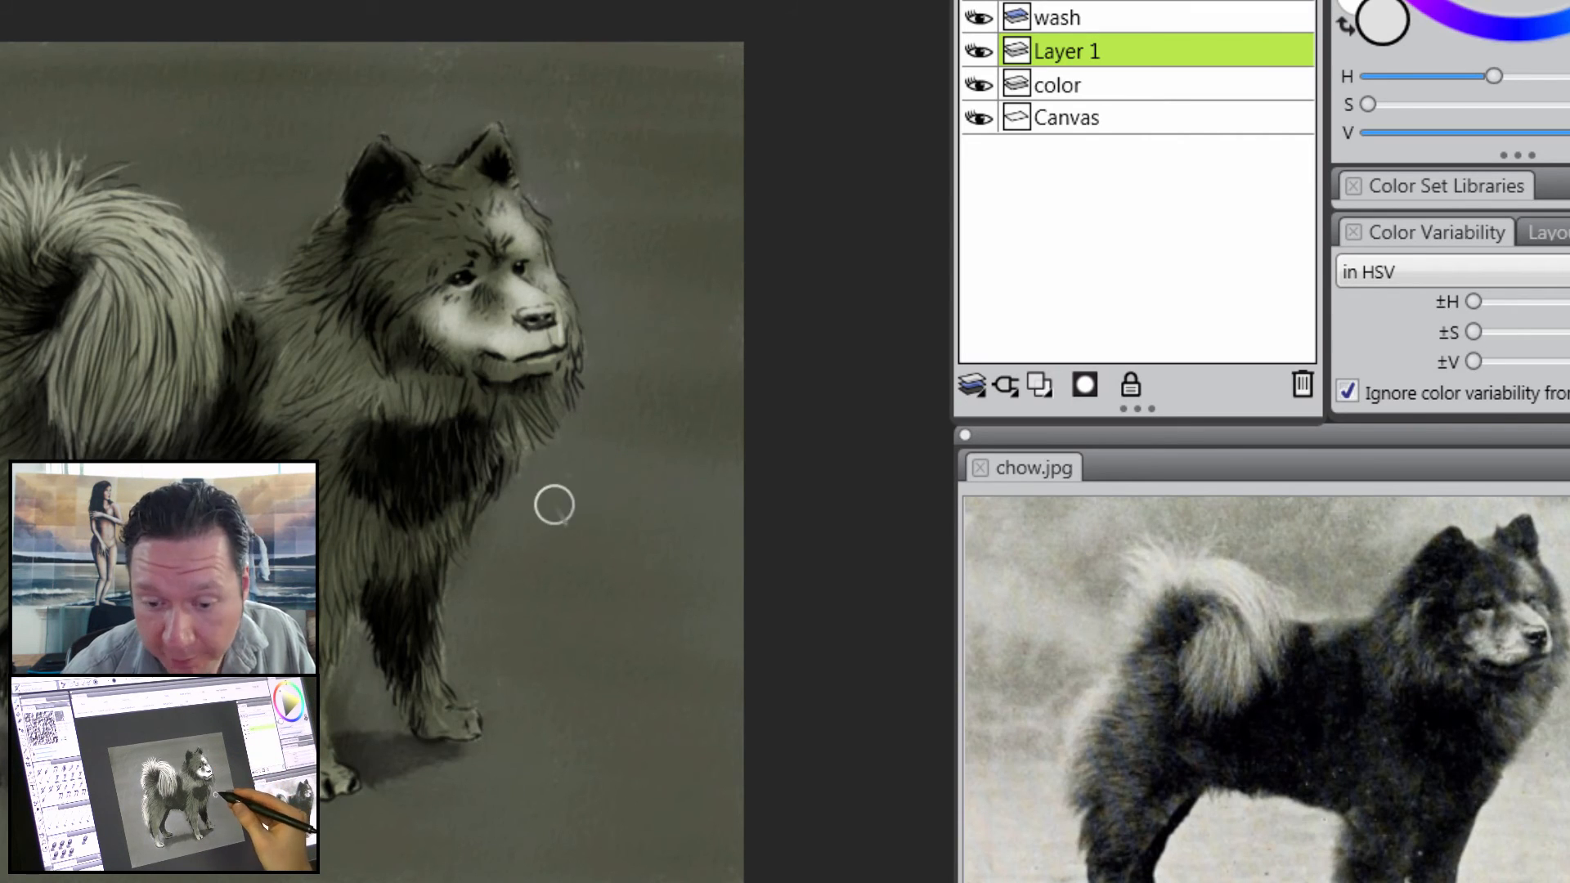
drag(84, 249, 2, 224)
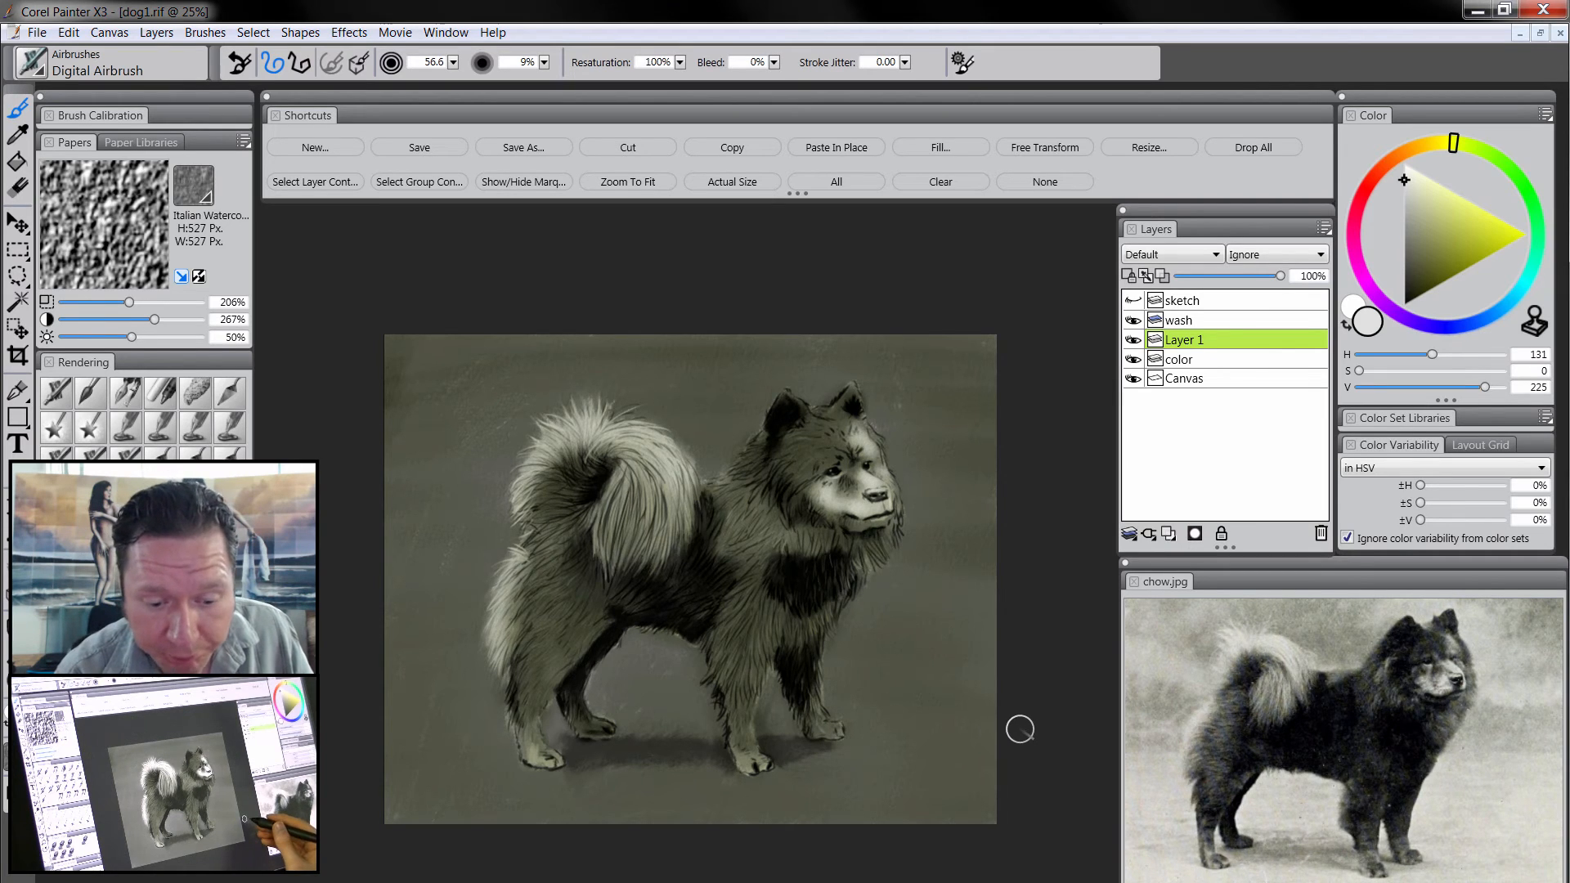
- Drop the airbrushed highlight layer and the color layer together onto the Canvas
shift+click(1198, 360)
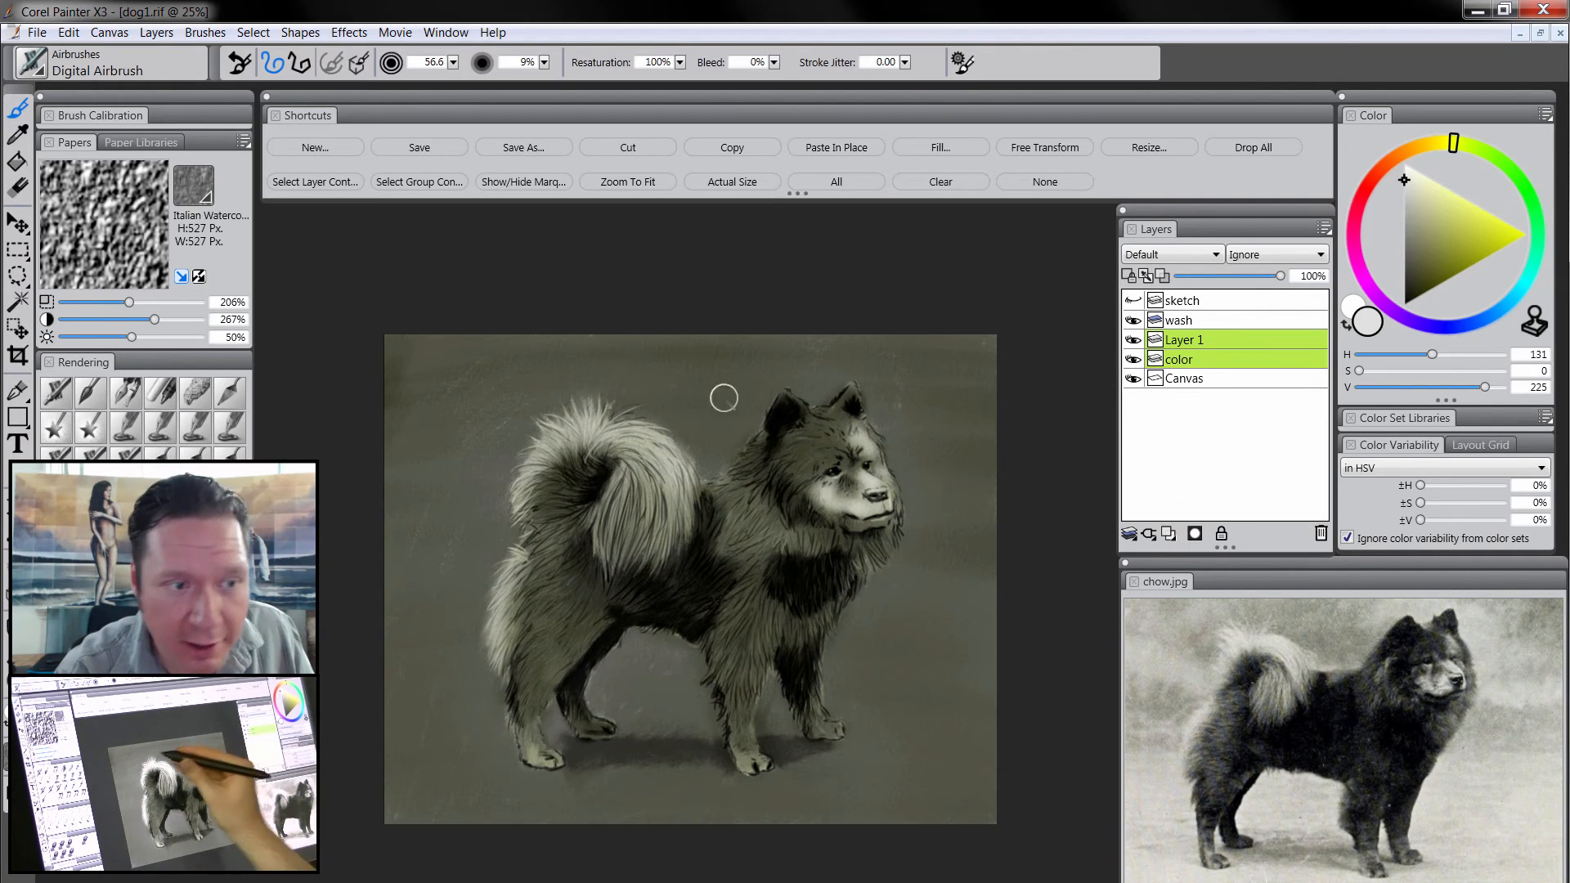
click(156, 33)
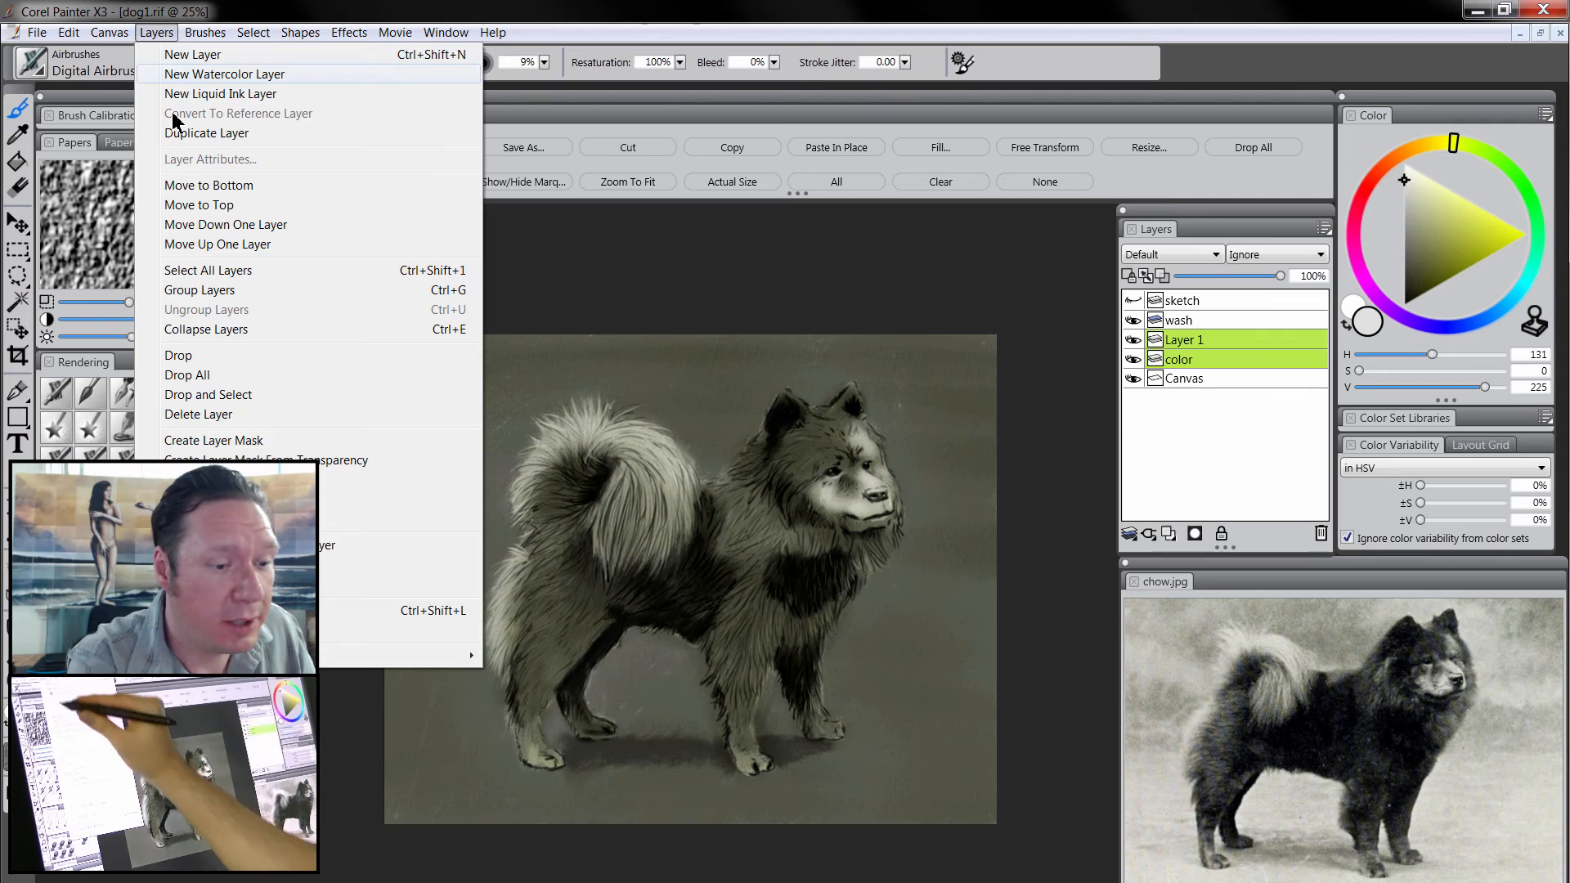
click(199, 357)
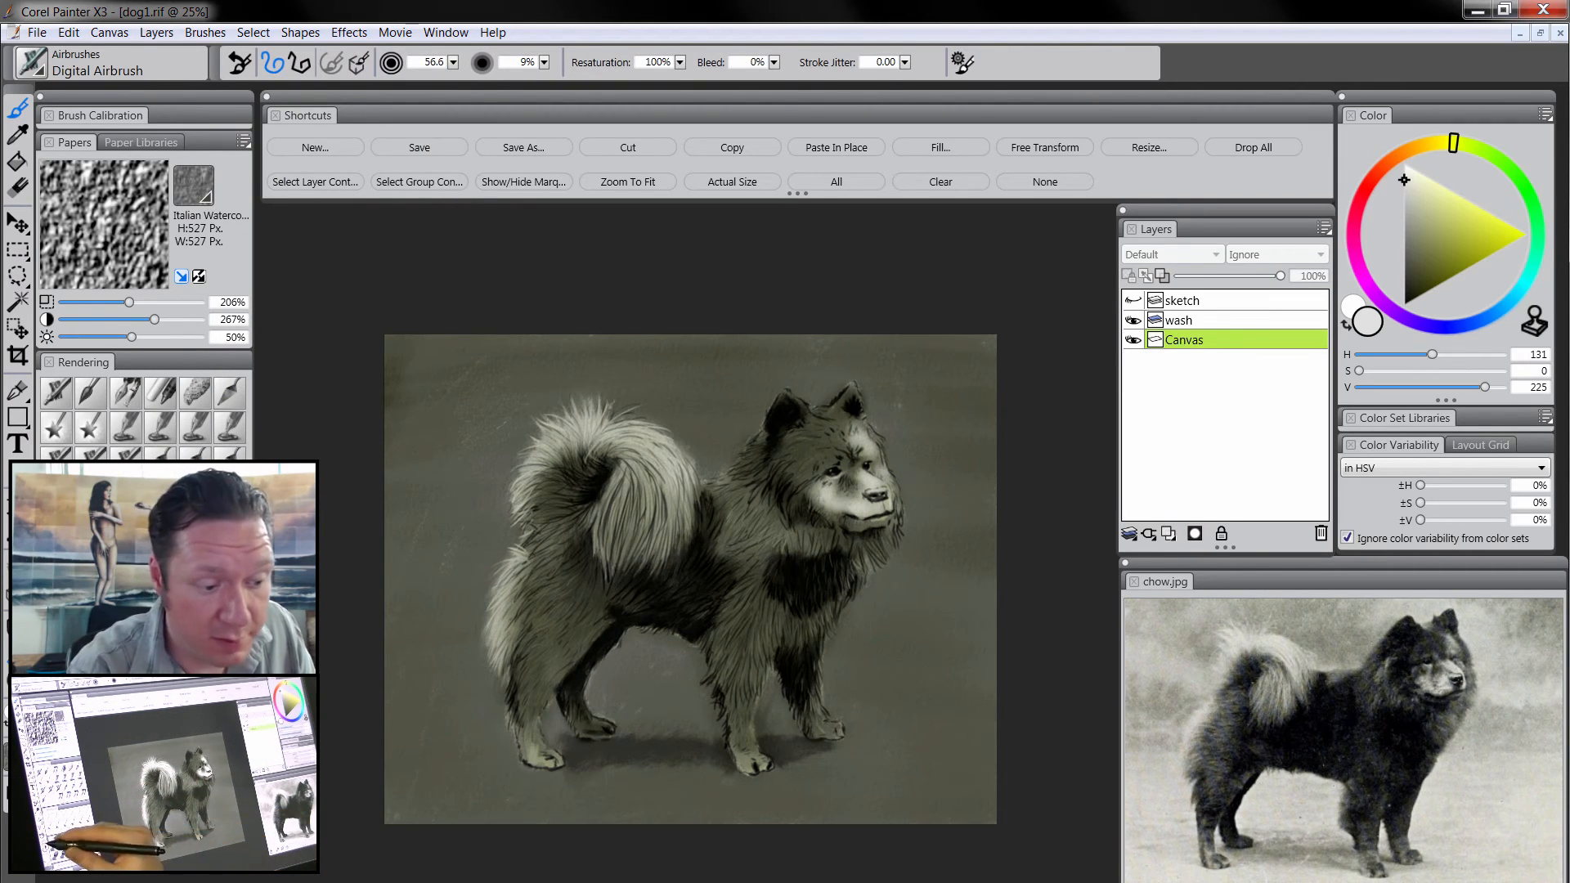
- On a new layer, paint pure white eye glints and fine light hairs on the head and chest with the Detail Oils Brush at 3.4
click(18, 663)
double_click(848, 498)
click(851, 504)
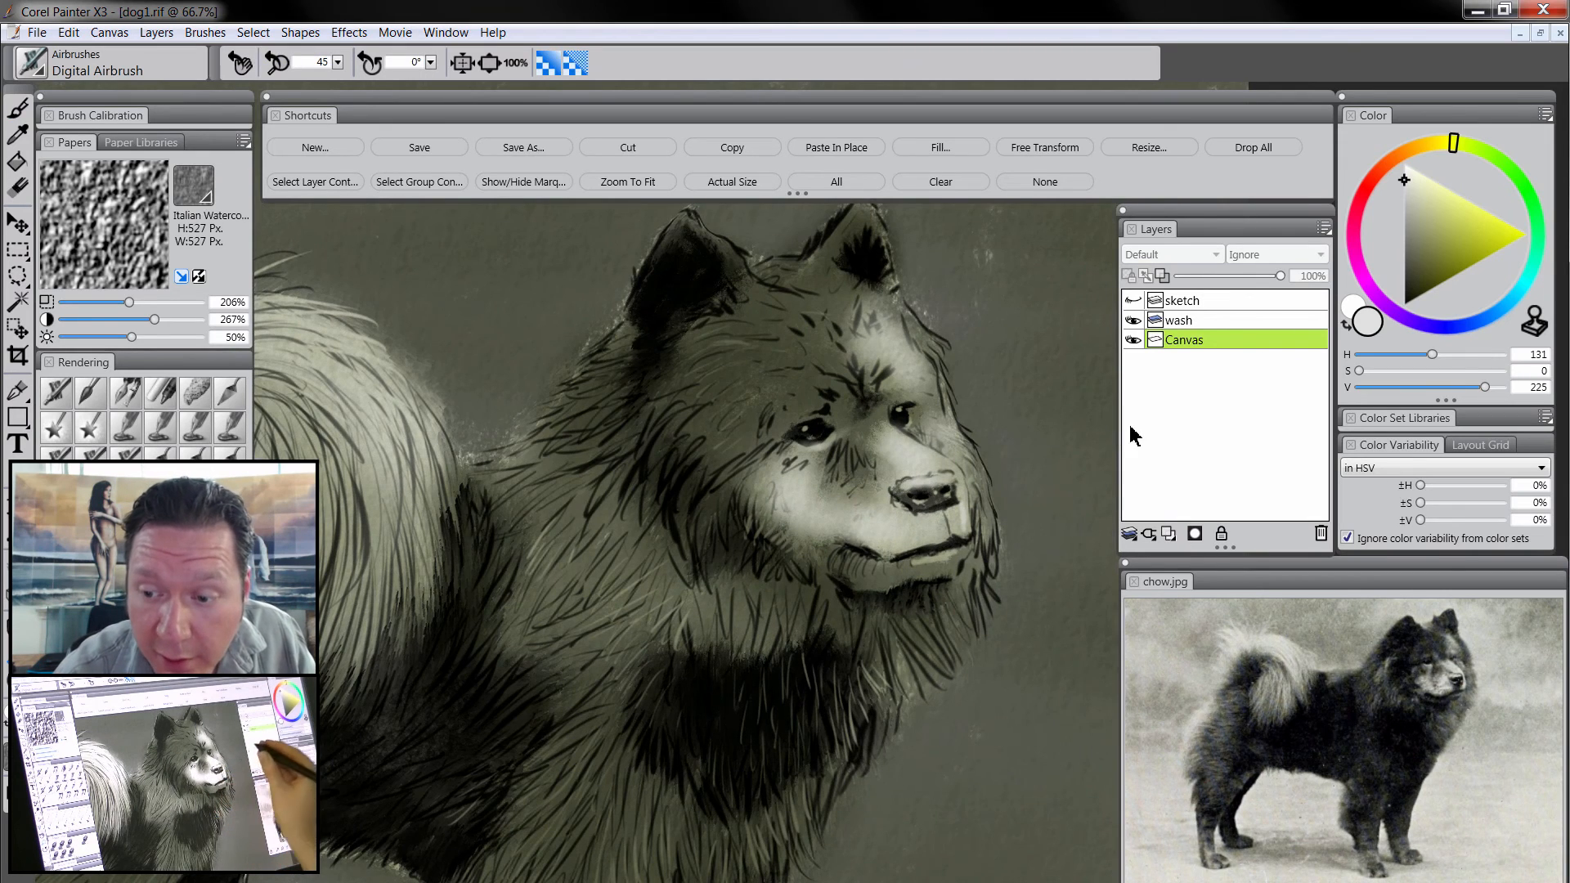
click(1169, 534)
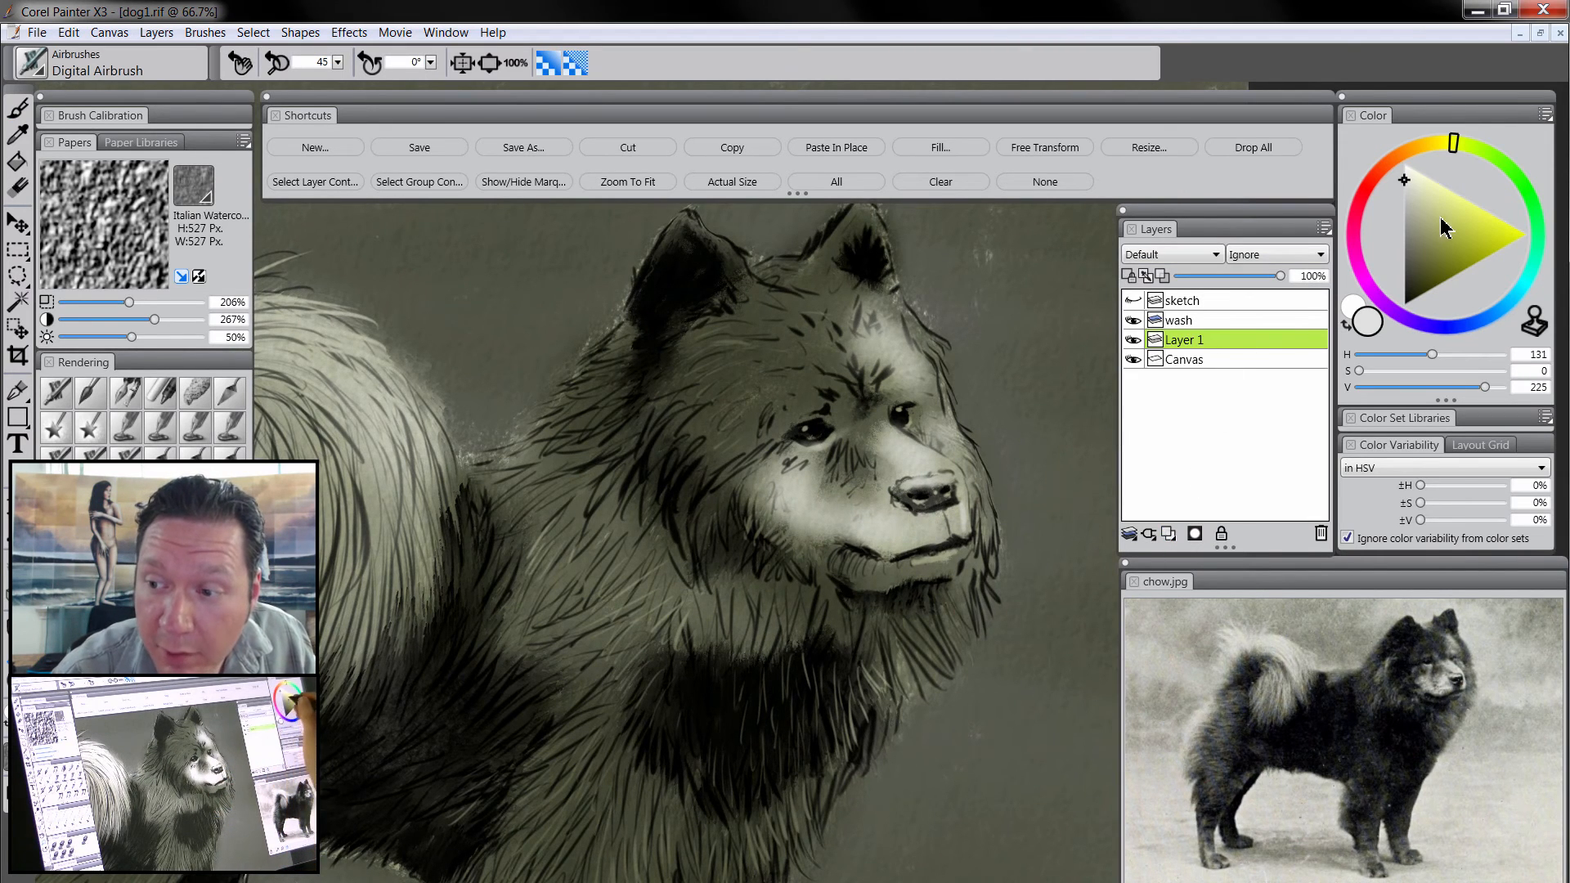
click(1402, 161)
click(91, 394)
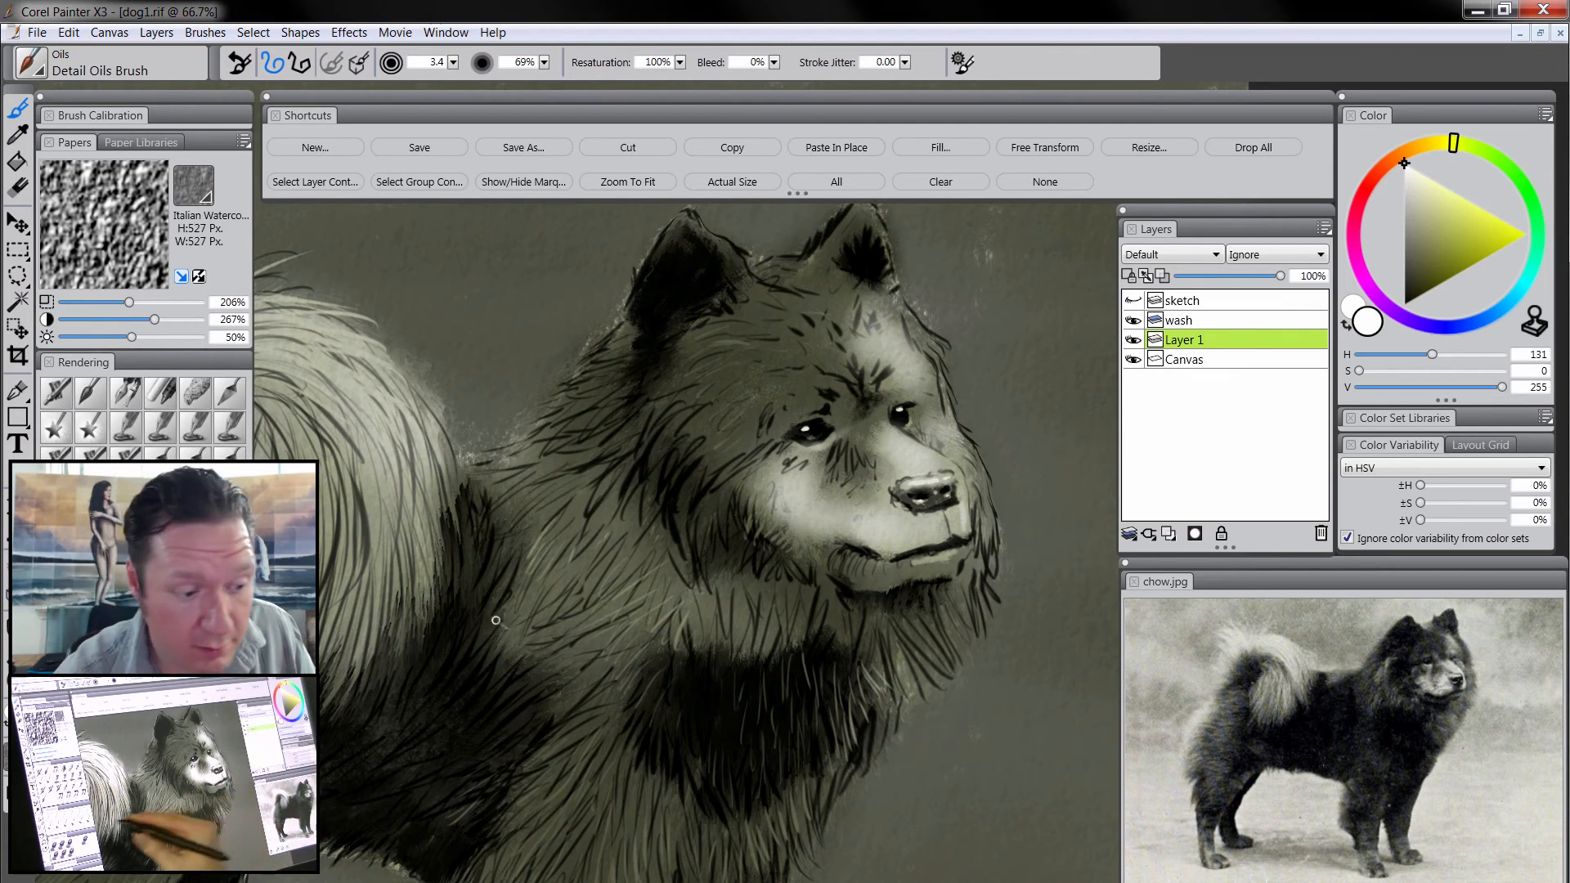
- Rename the layer holding the fine white hairs as "hilights"
click(18, 661)
alt+click(906, 596)
alt+click(905, 622)
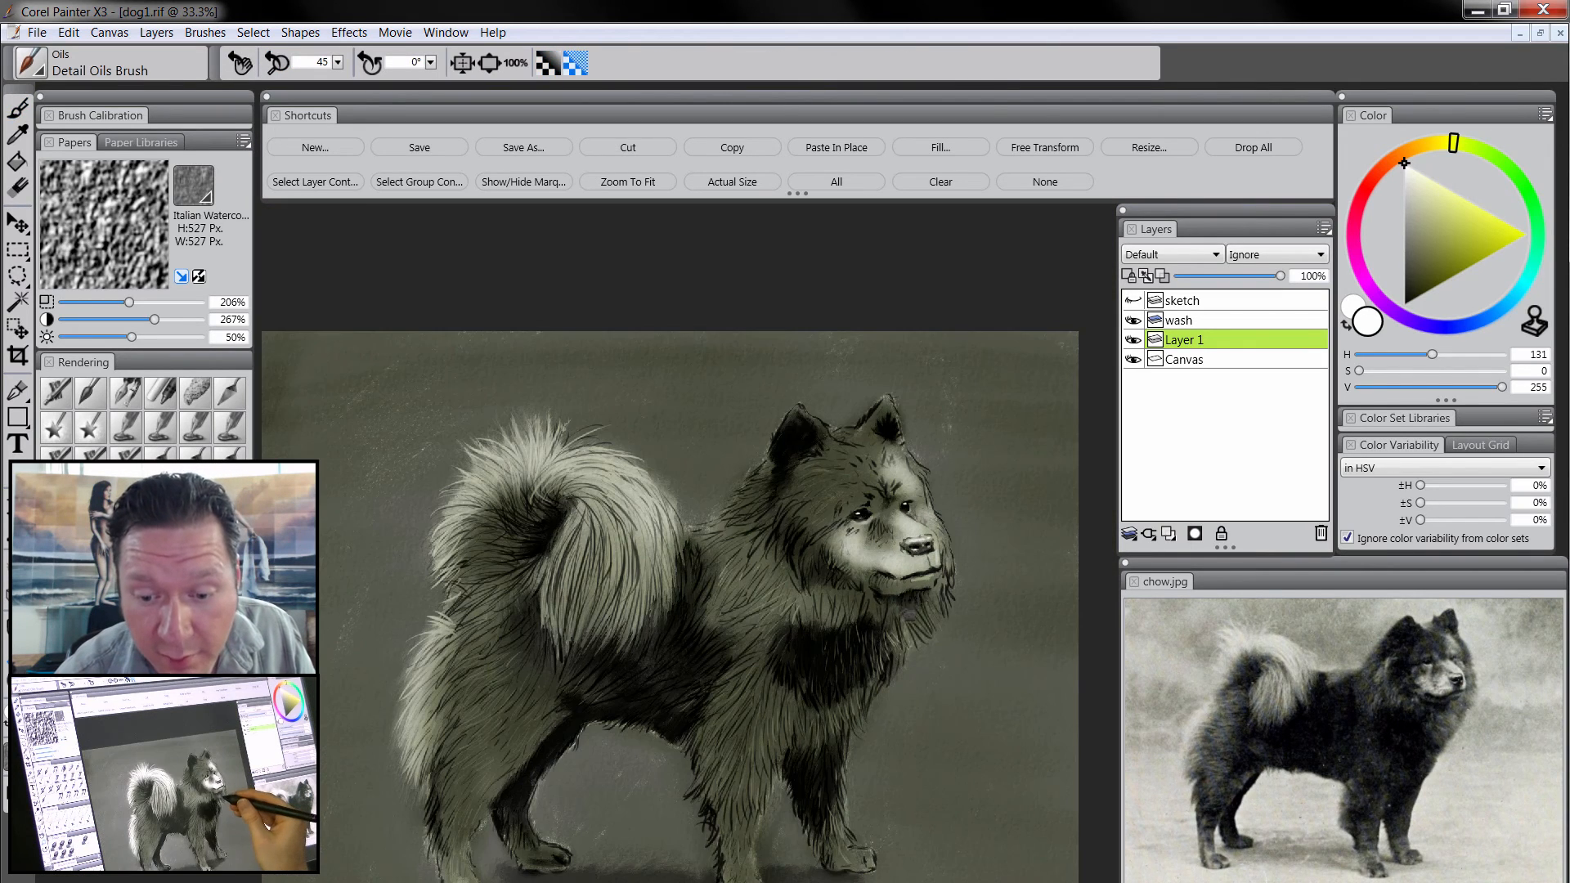
alt+click(909, 658)
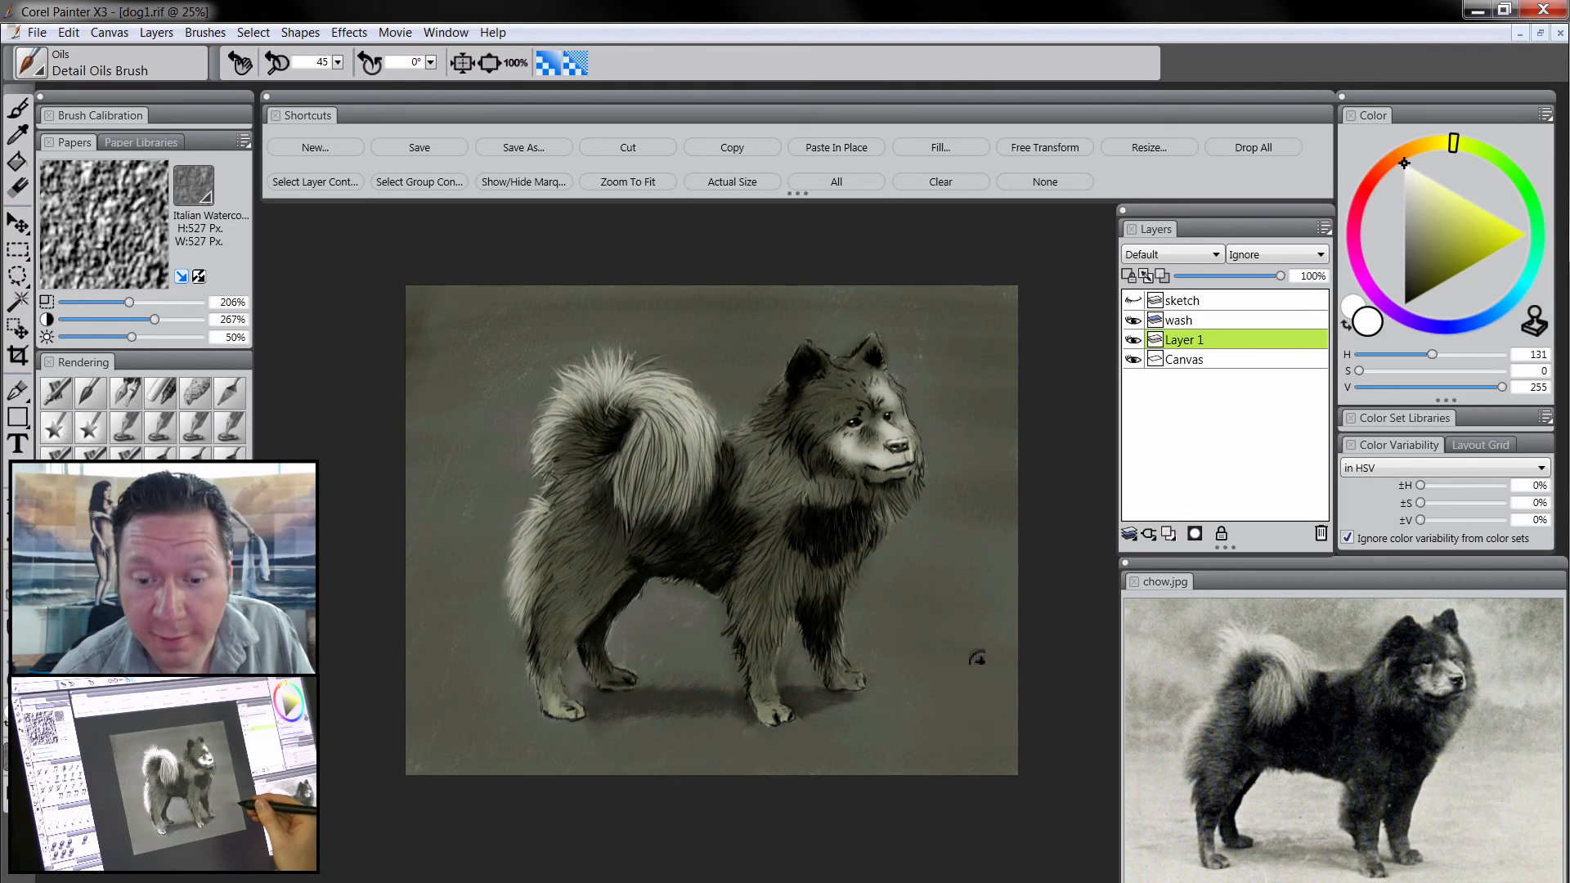
double_click(1190, 344)
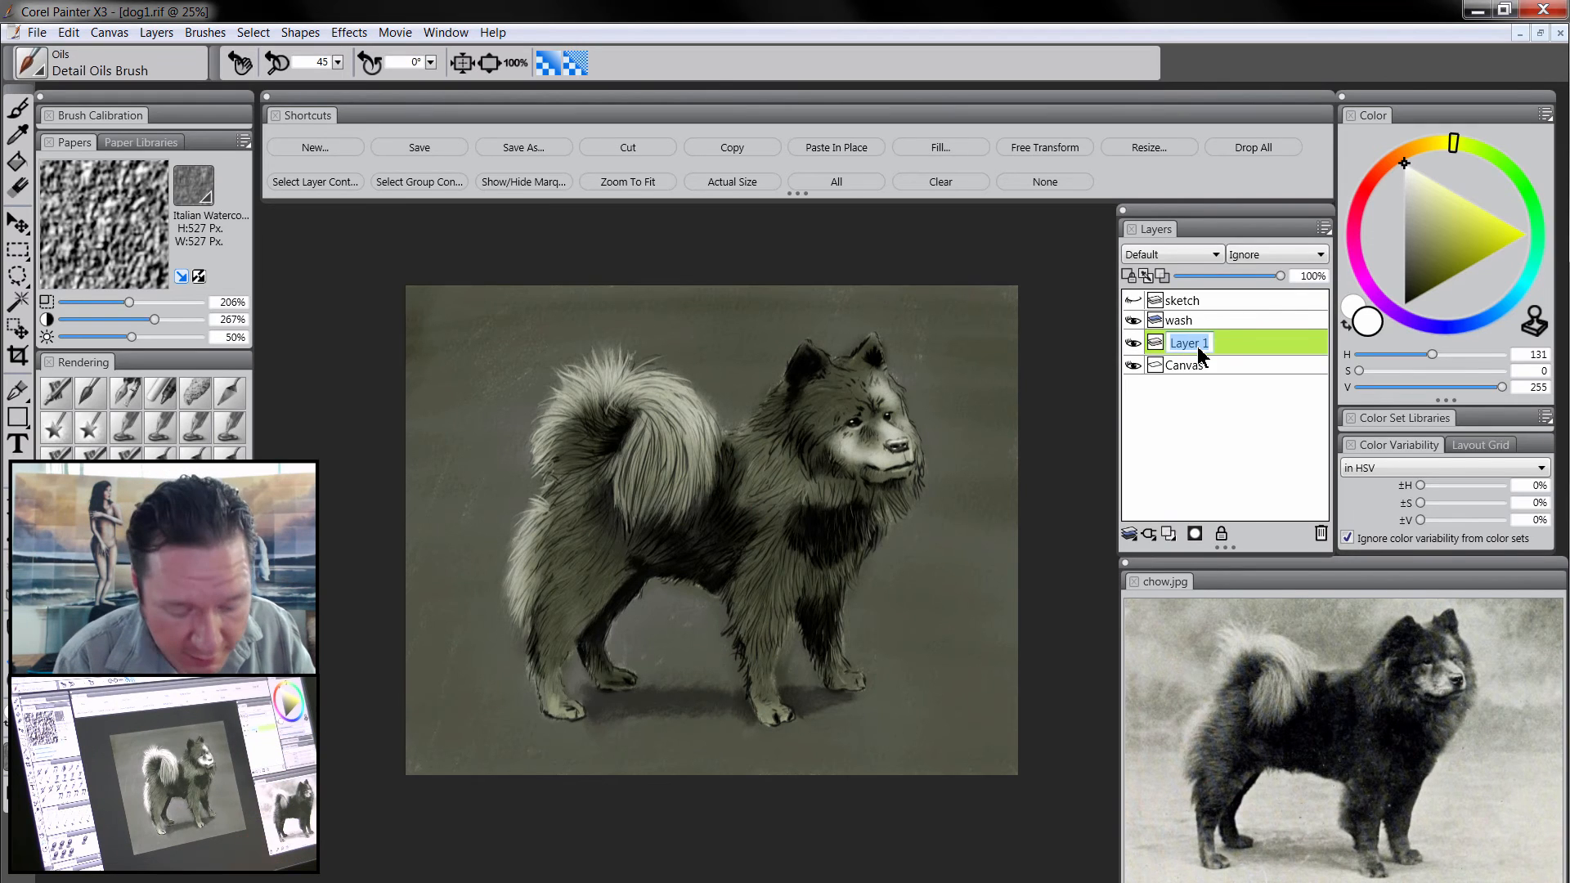
key(Return)
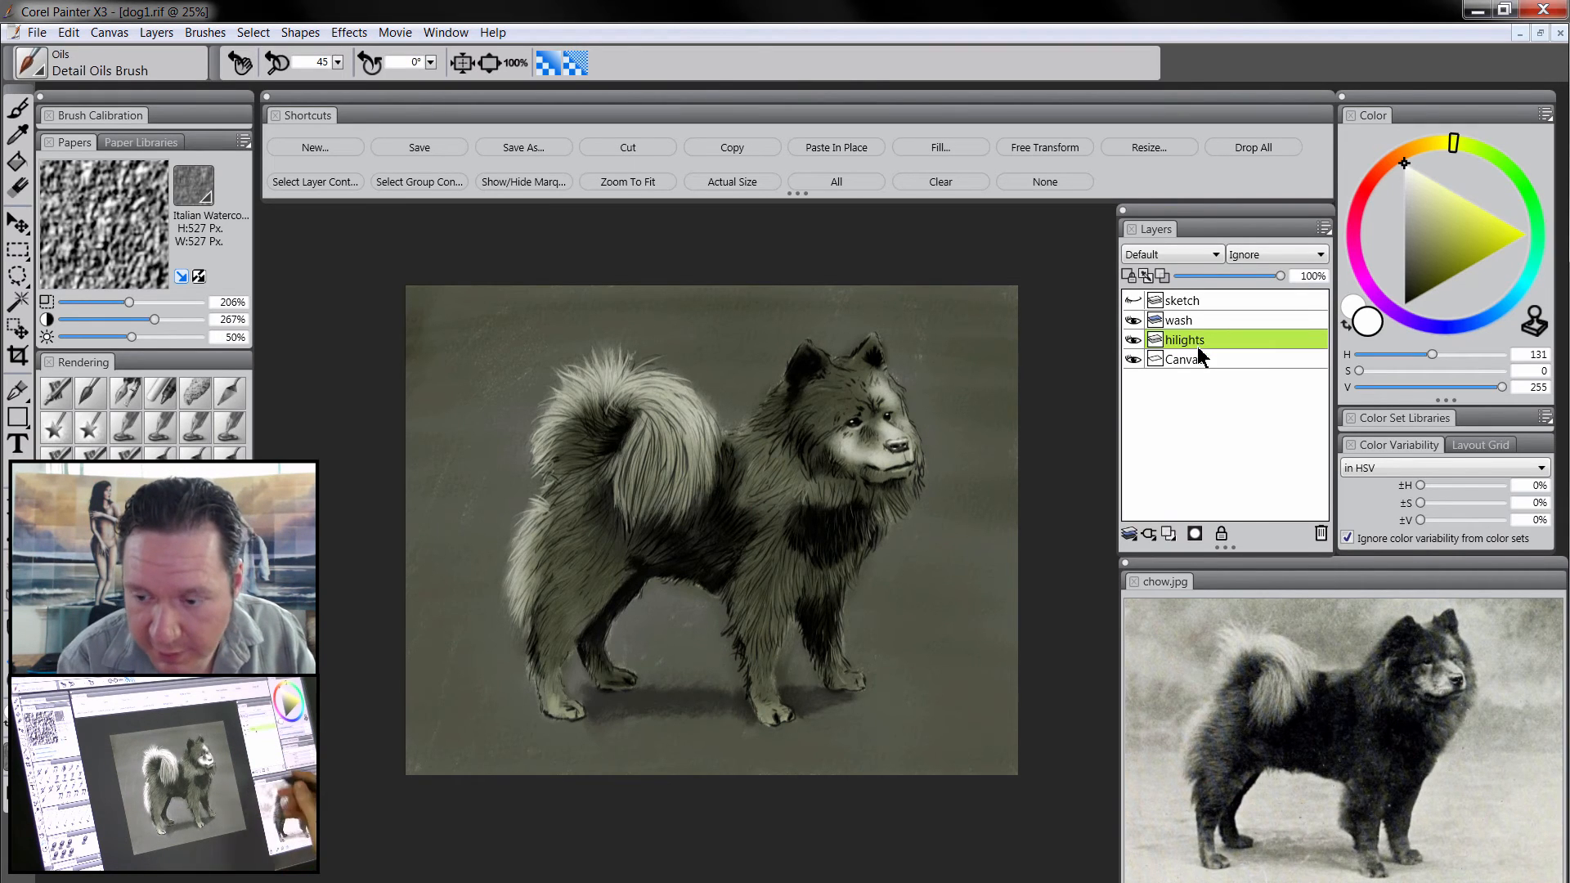
- Add a layer named "color" above the hilights layer and set its blend mode to Multiply
click(1169, 534)
double_click(1192, 342)
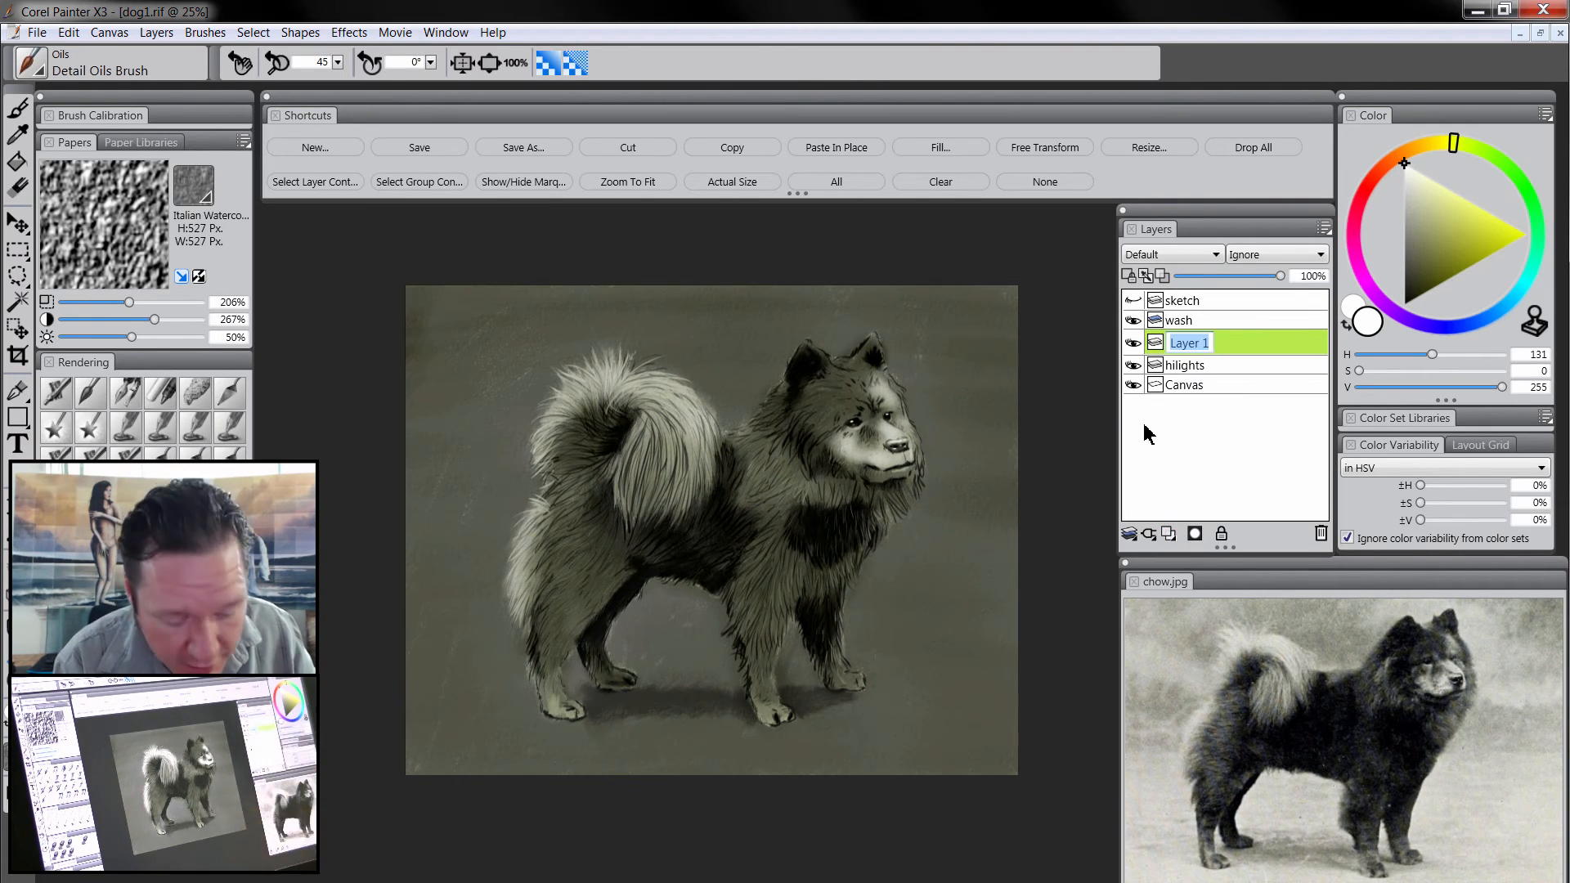
text(color)
key(Return)
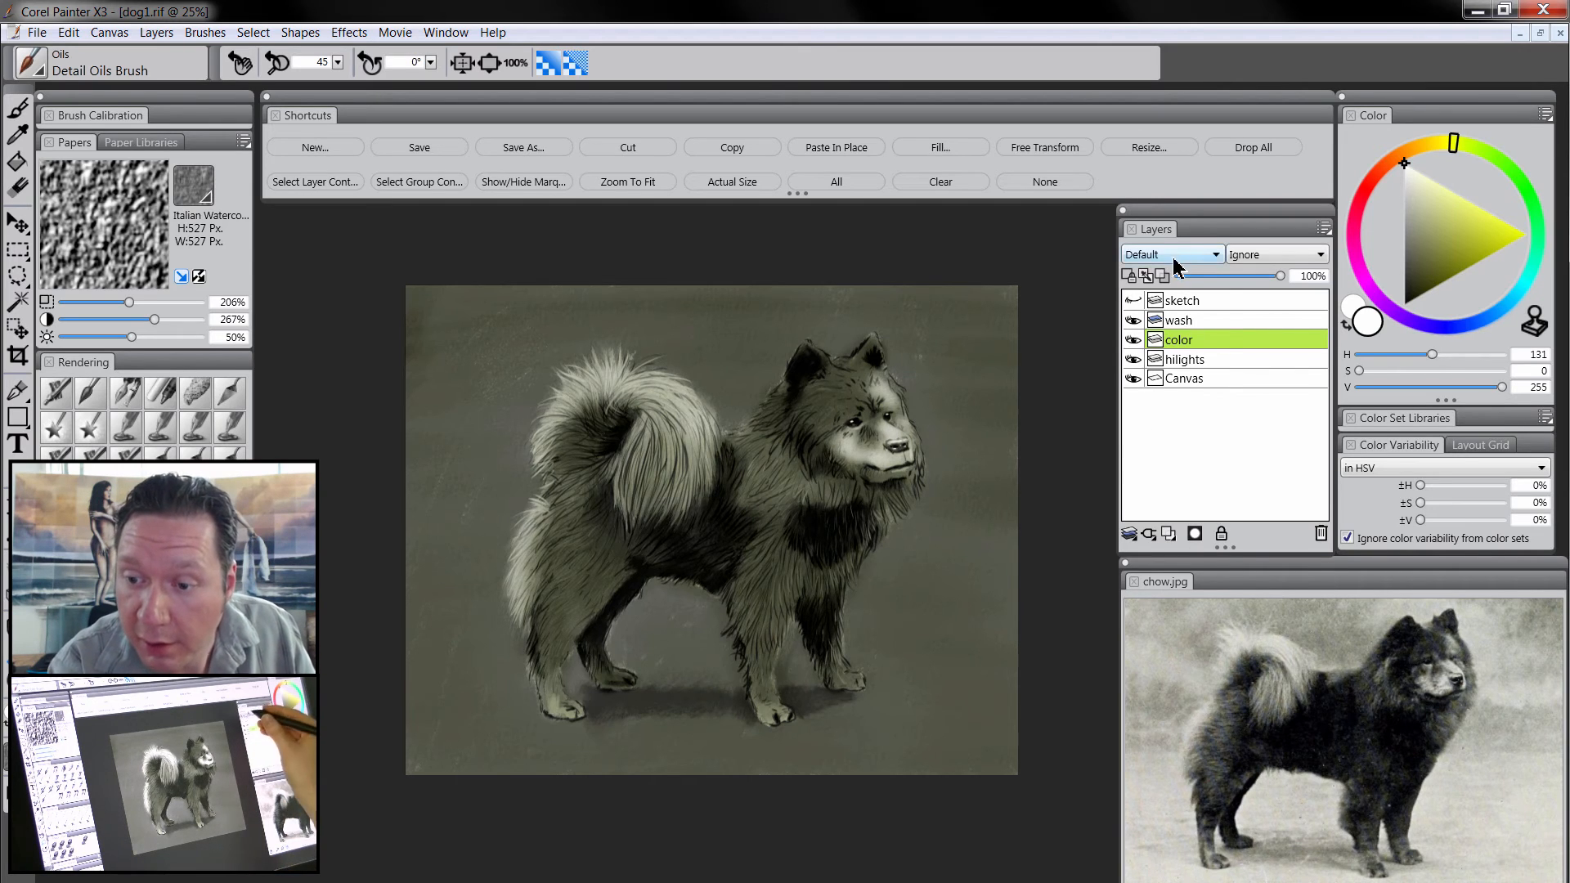
click(1171, 254)
click(1166, 408)
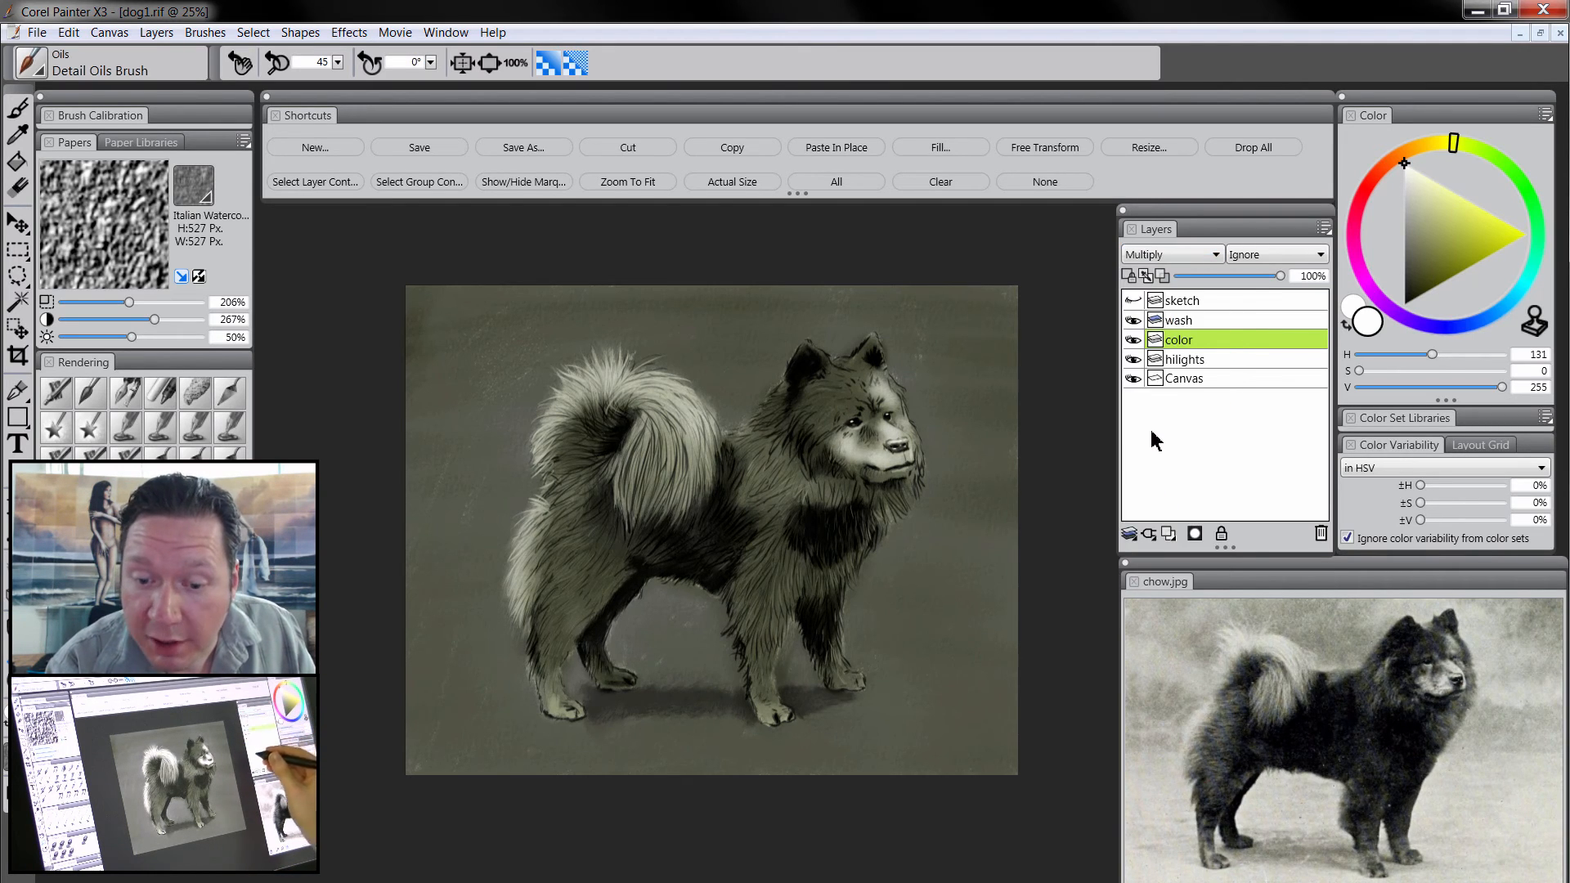
- Pick a muted violet (H 9, S 65, V 145) and glaze the dog's flank and hindquarters with the Digital Airbrush enlarged to 244.5
mouse_move(1505, 307)
mouse_down()
mouse_move(1518, 311)
mouse_move(1480, 342)
mouse_move(1402, 377)
mouse_up()
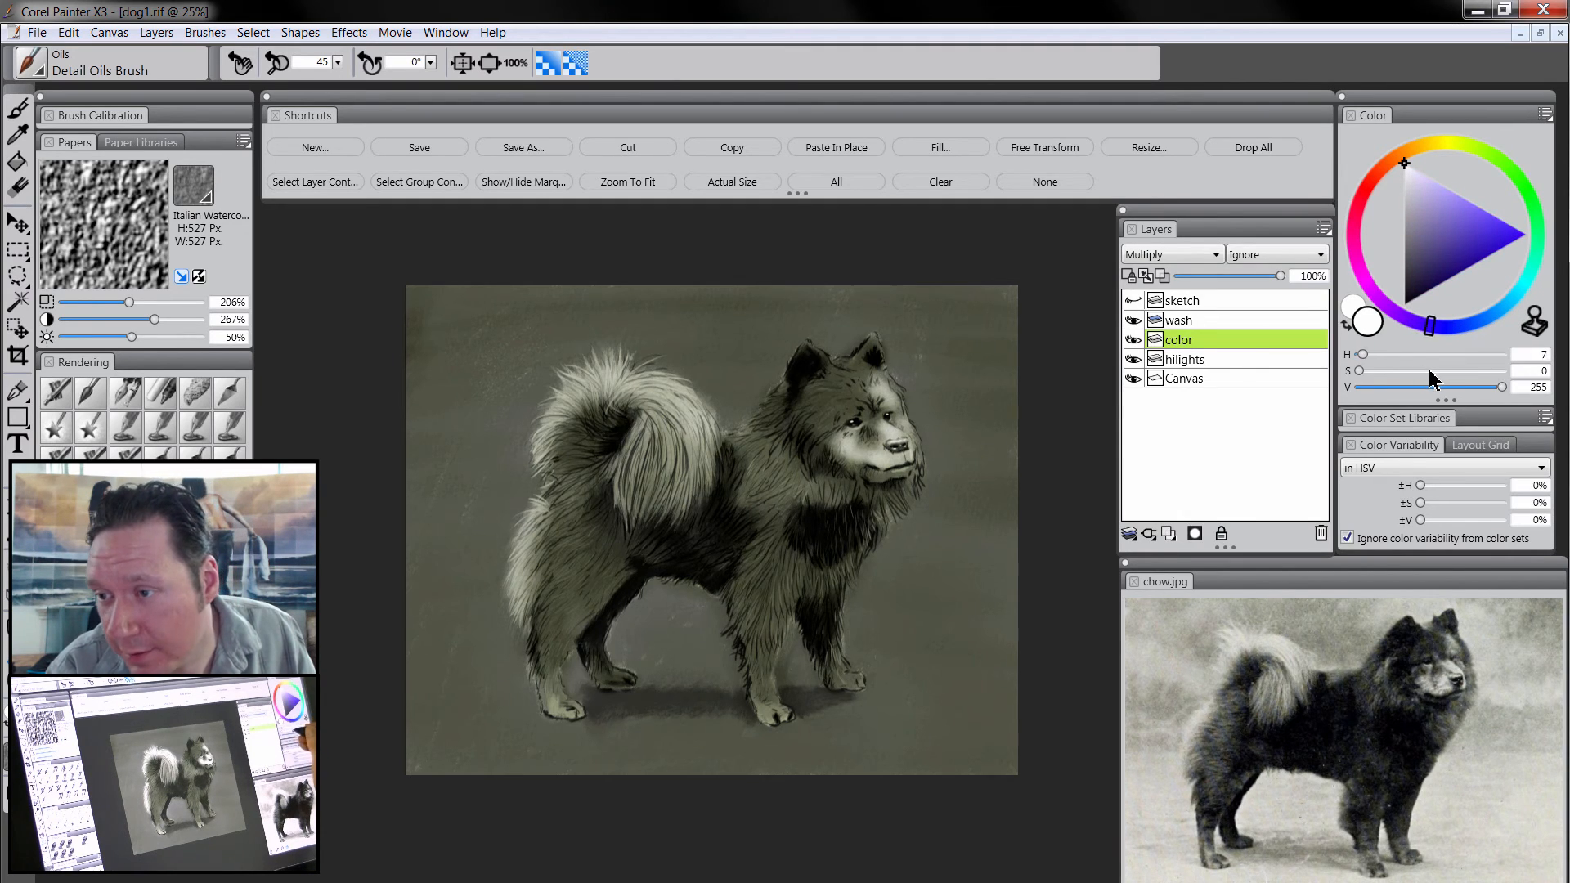
drag(1446, 278, 1468, 151)
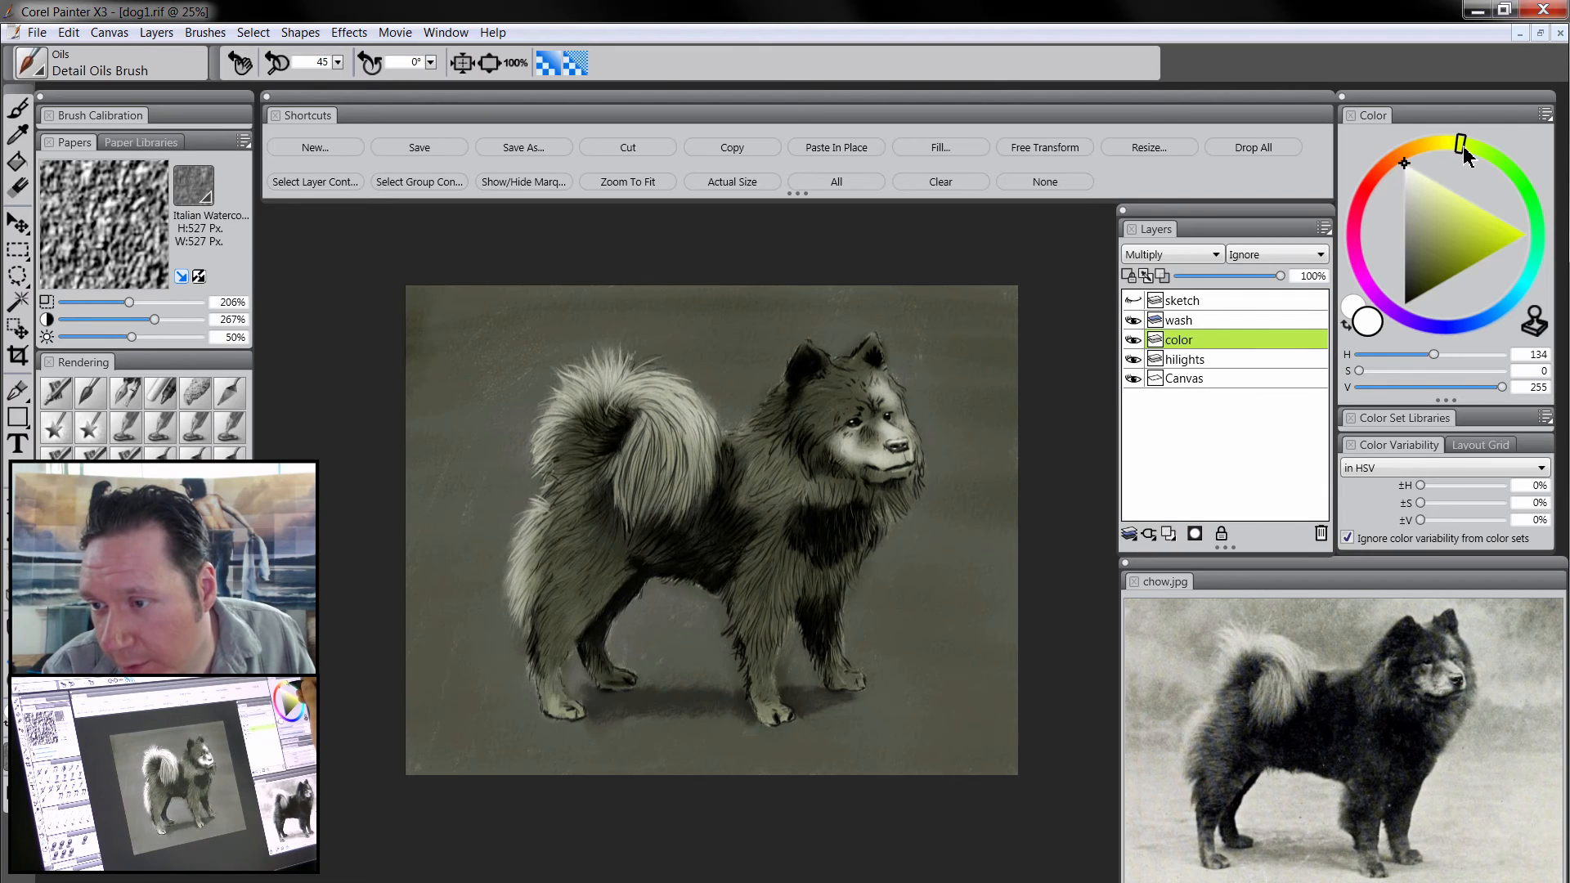
click(1429, 332)
click(1440, 210)
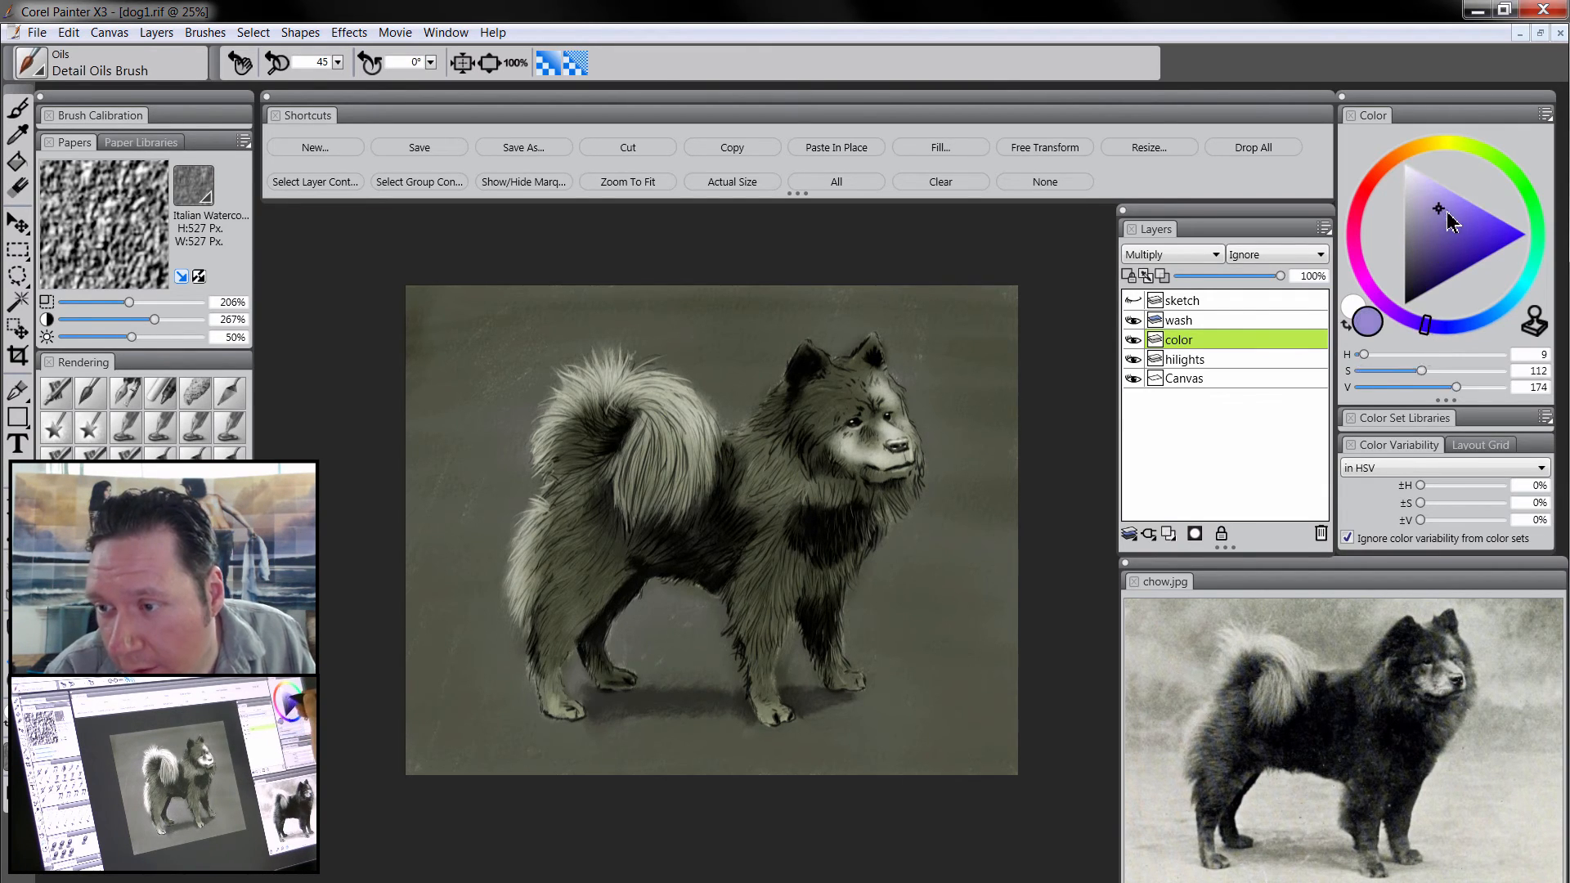
drag(1450, 214, 1442, 228)
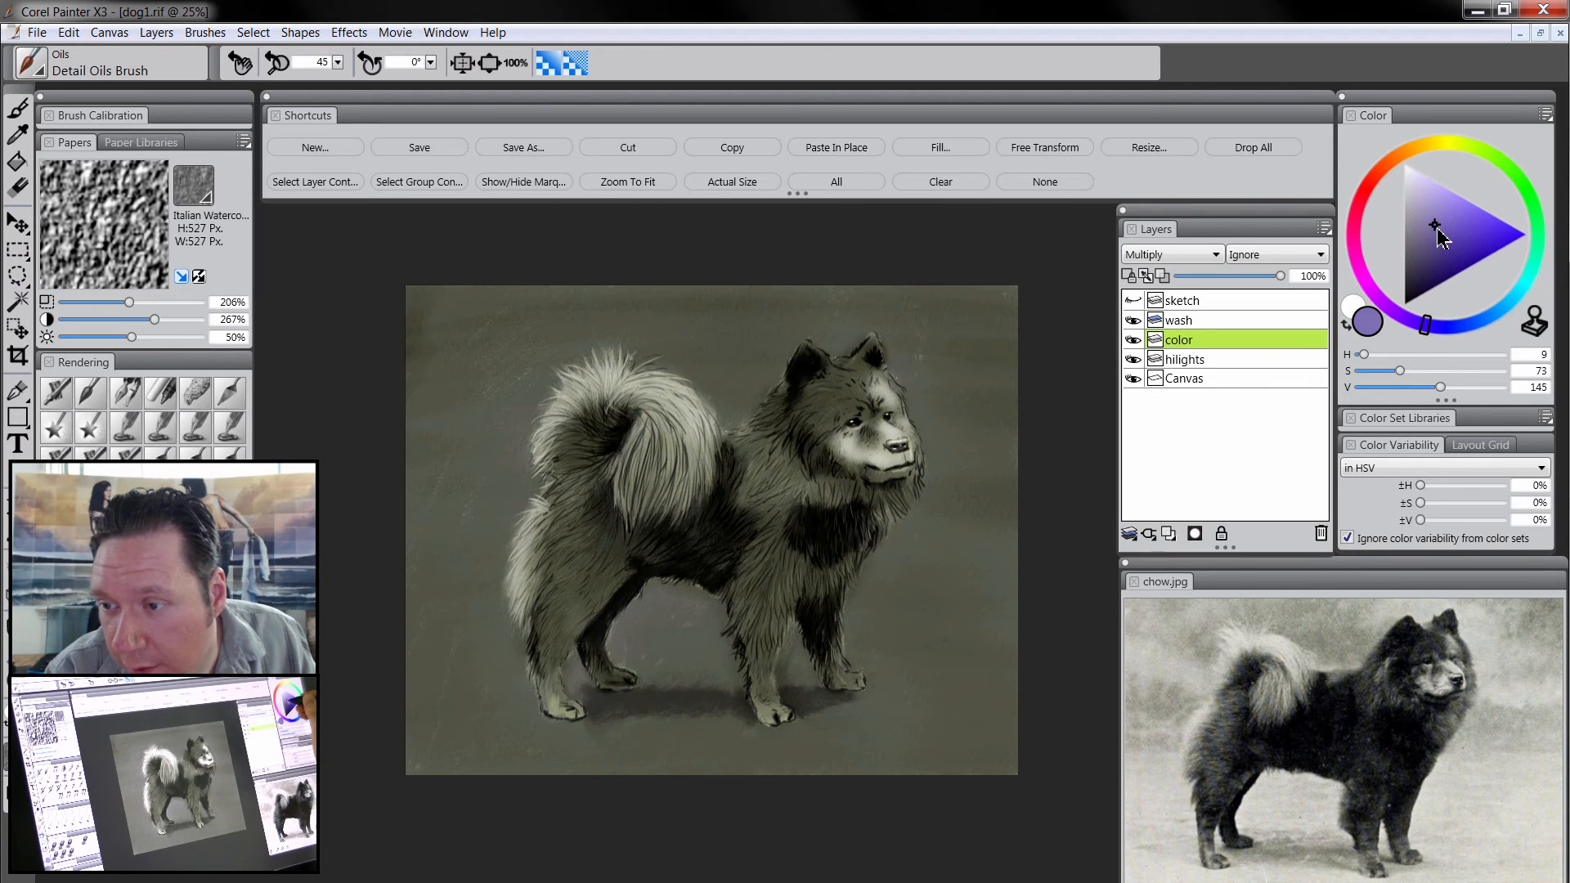
click(57, 394)
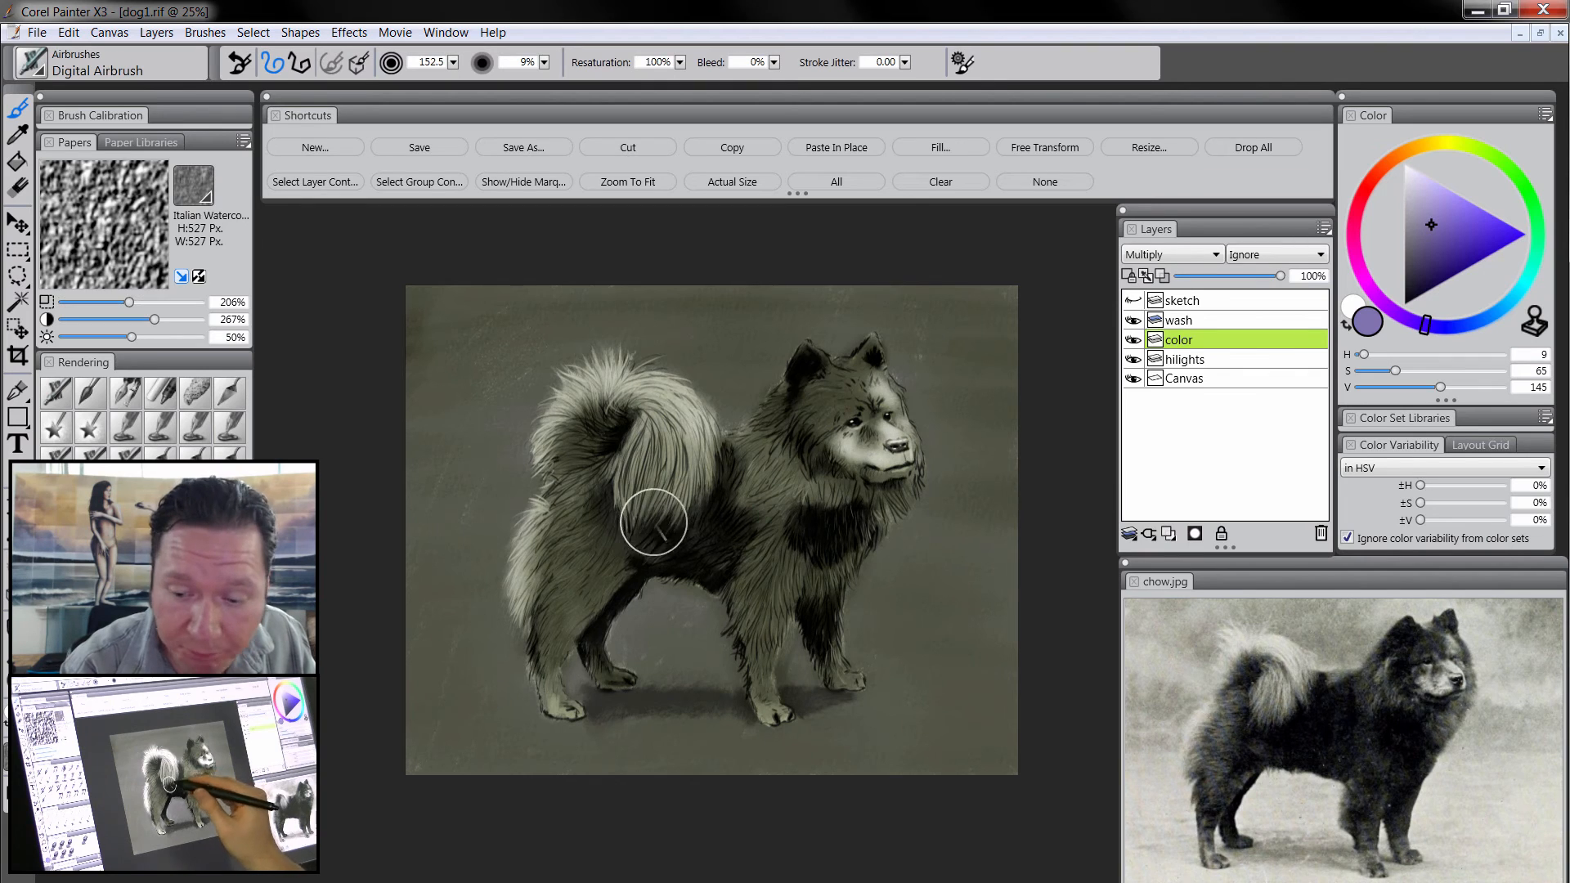
key(bracketright)
mouse_move(594, 486)
mouse_down()
mouse_move(600, 455)
mouse_move(582, 581)
mouse_move(646, 546)
mouse_up()
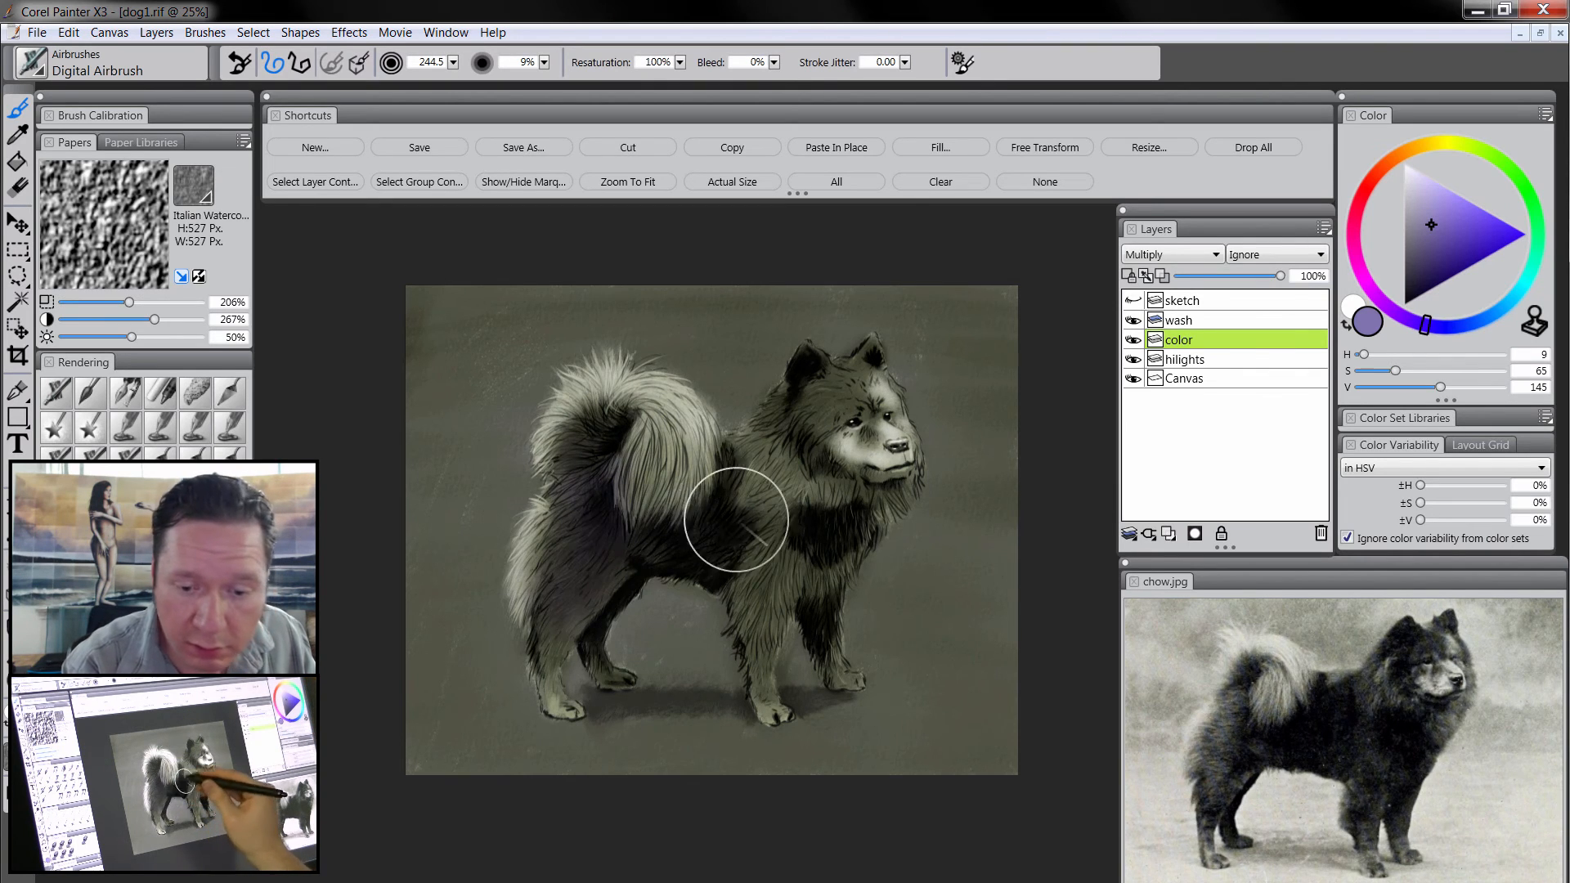
- Glaze violet over the chest, legs, inner tail, head and paws, varying the airbrush size between 121.1, 36.2 and 96.1
mouse_move(741, 494)
mouse_down()
mouse_move(797, 510)
mouse_move(798, 557)
mouse_move(802, 480)
mouse_move(863, 495)
mouse_move(768, 575)
mouse_move(795, 575)
mouse_move(757, 557)
mouse_move(763, 659)
mouse_up()
key(bracketleft)
mouse_move(619, 646)
mouse_down()
mouse_move(612, 598)
mouse_move(595, 649)
mouse_move(634, 685)
mouse_move(546, 625)
mouse_move(566, 618)
mouse_move(578, 686)
mouse_up()
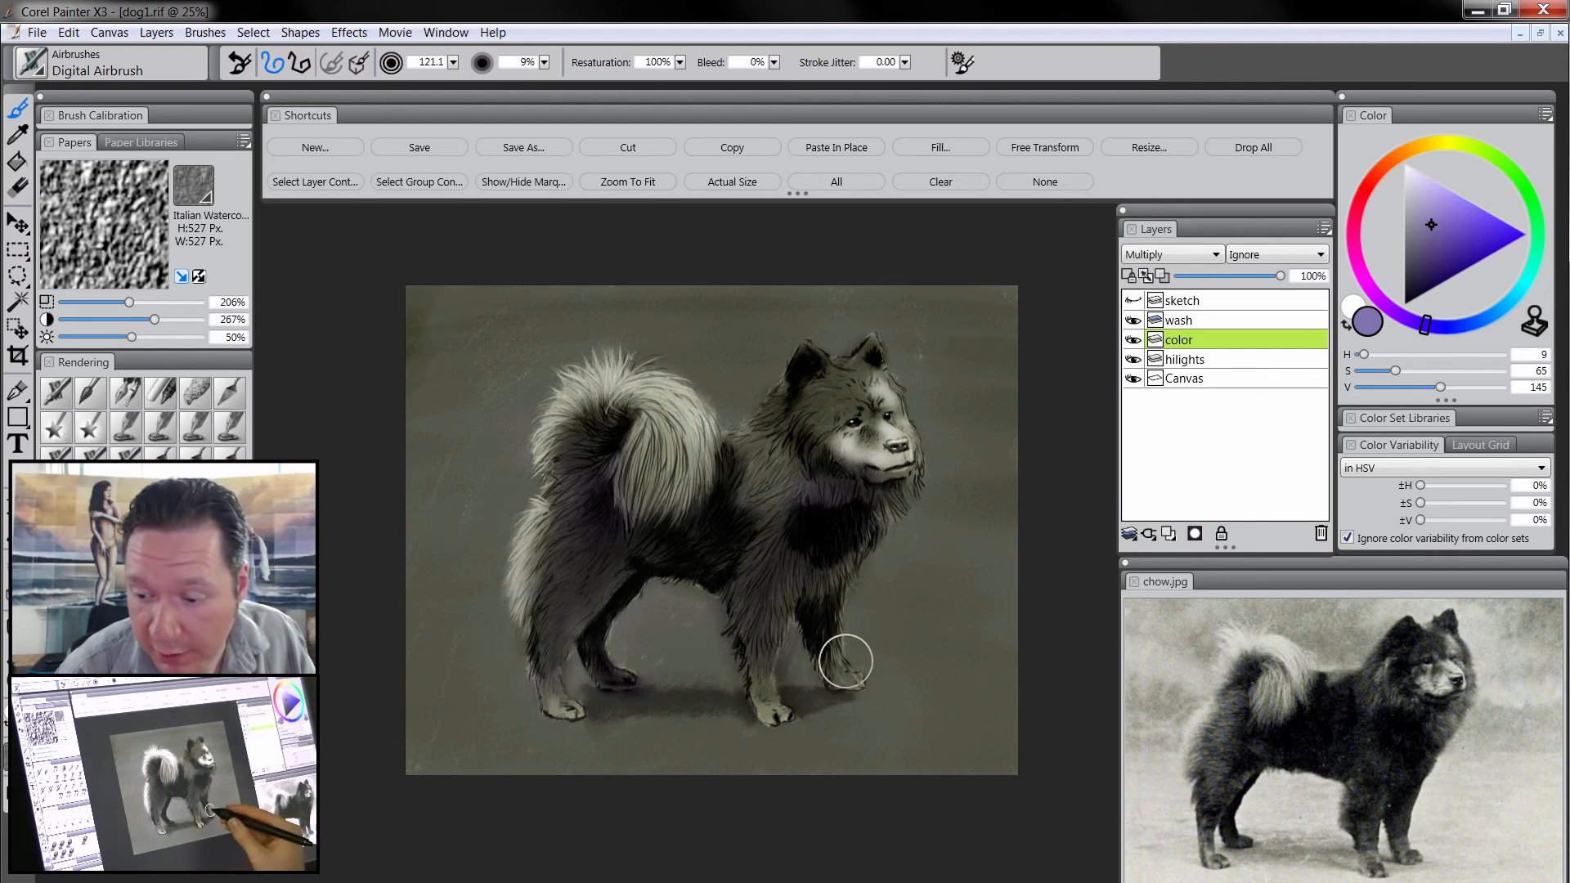
mouse_move(646, 488)
mouse_down()
mouse_move(635, 420)
mouse_move(597, 466)
mouse_up()
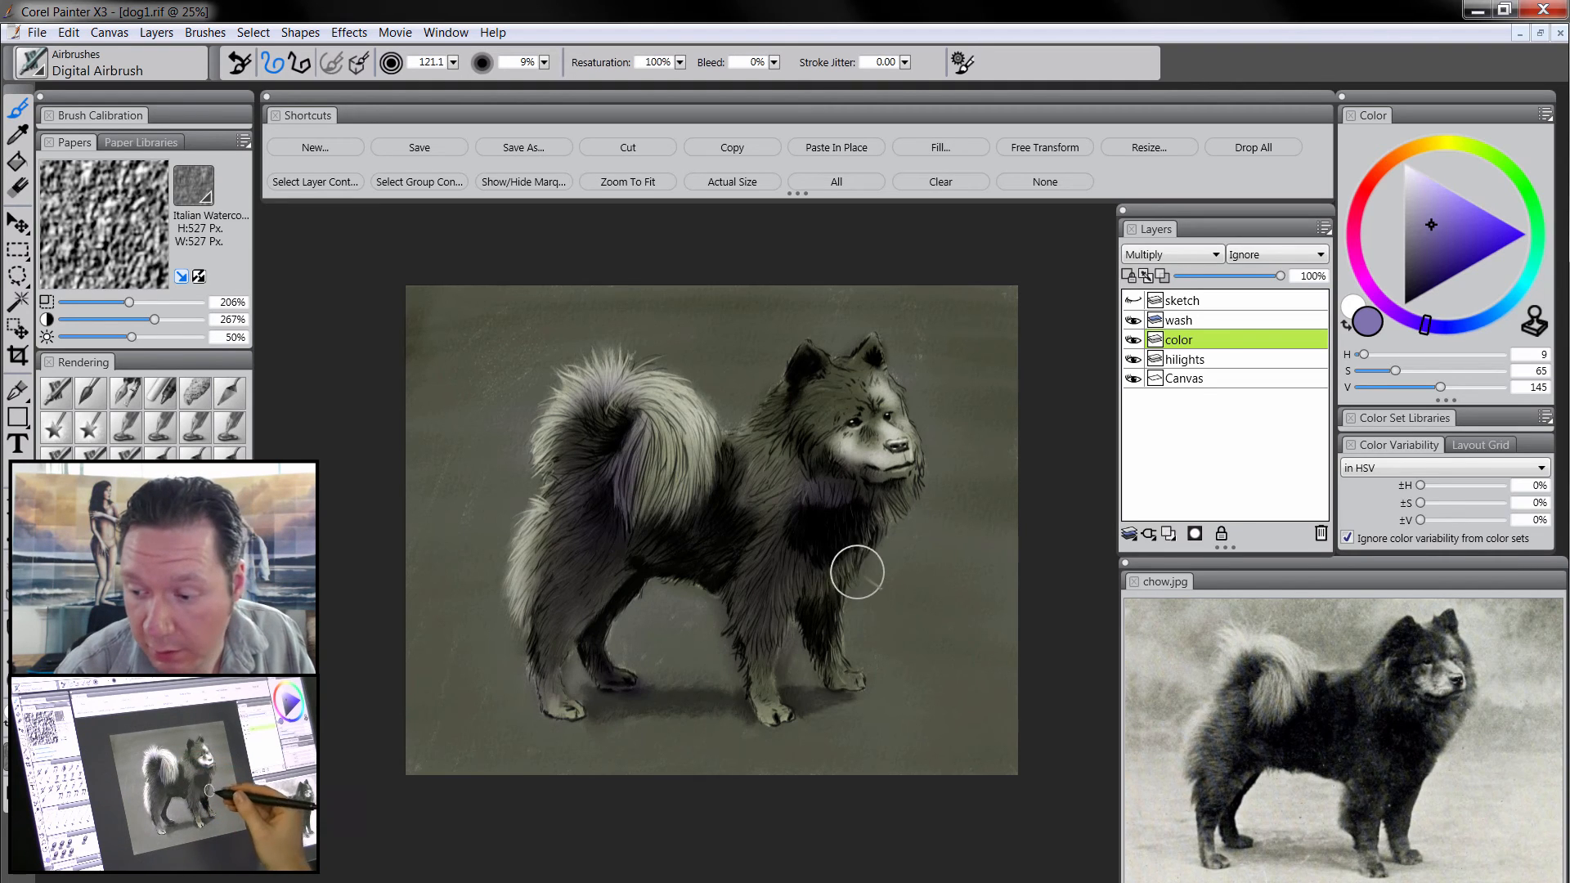
mouse_move(835, 431)
mouse_down()
mouse_move(805, 406)
mouse_move(838, 382)
mouse_up()
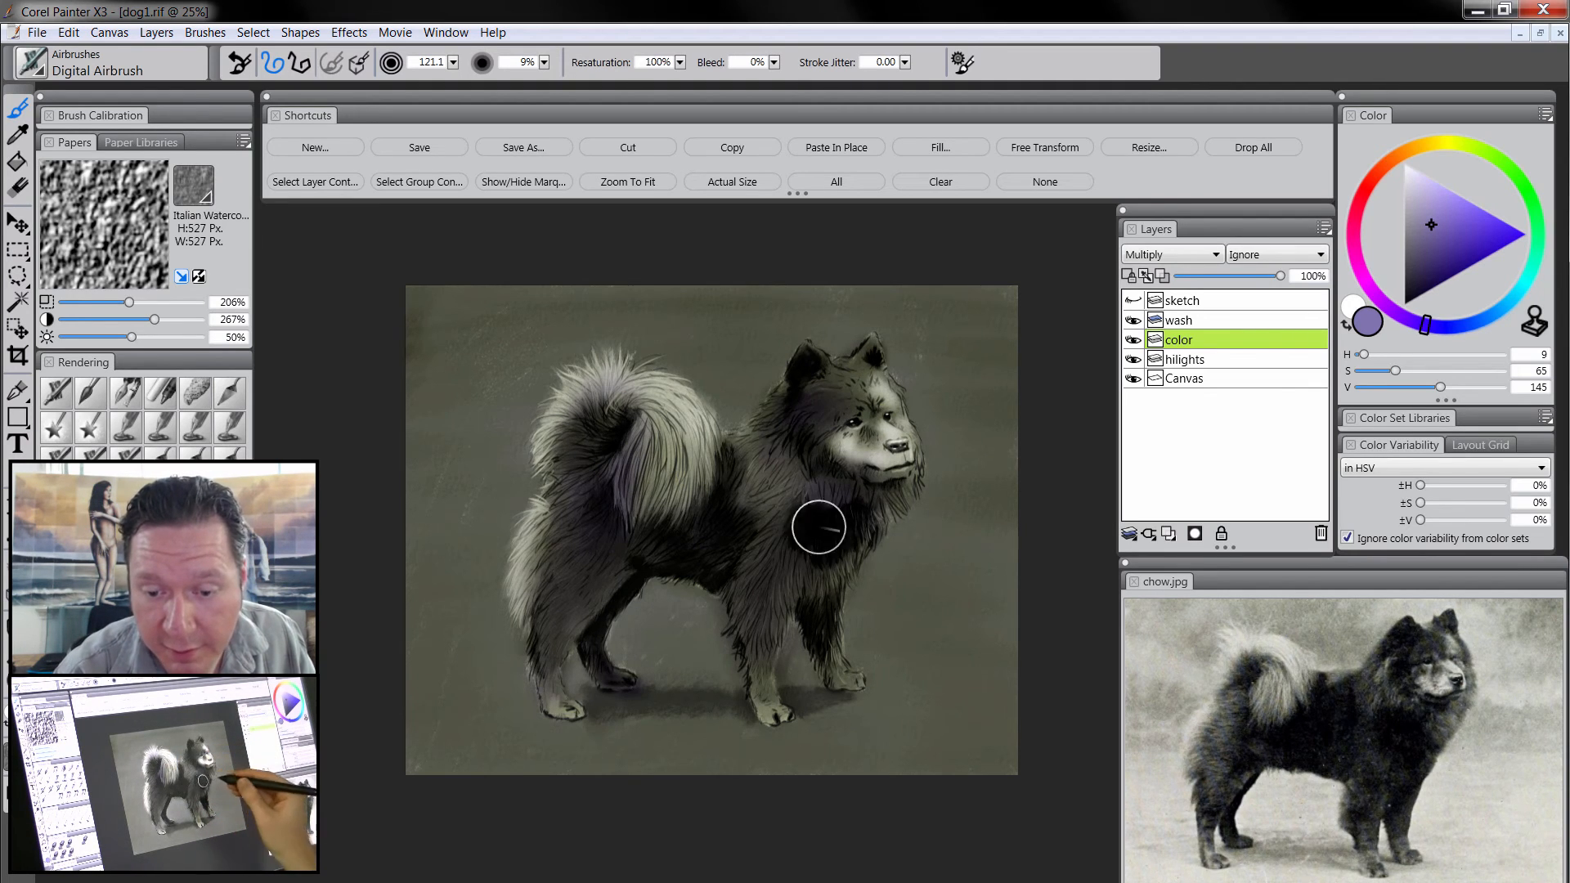
drag(888, 498, 892, 494)
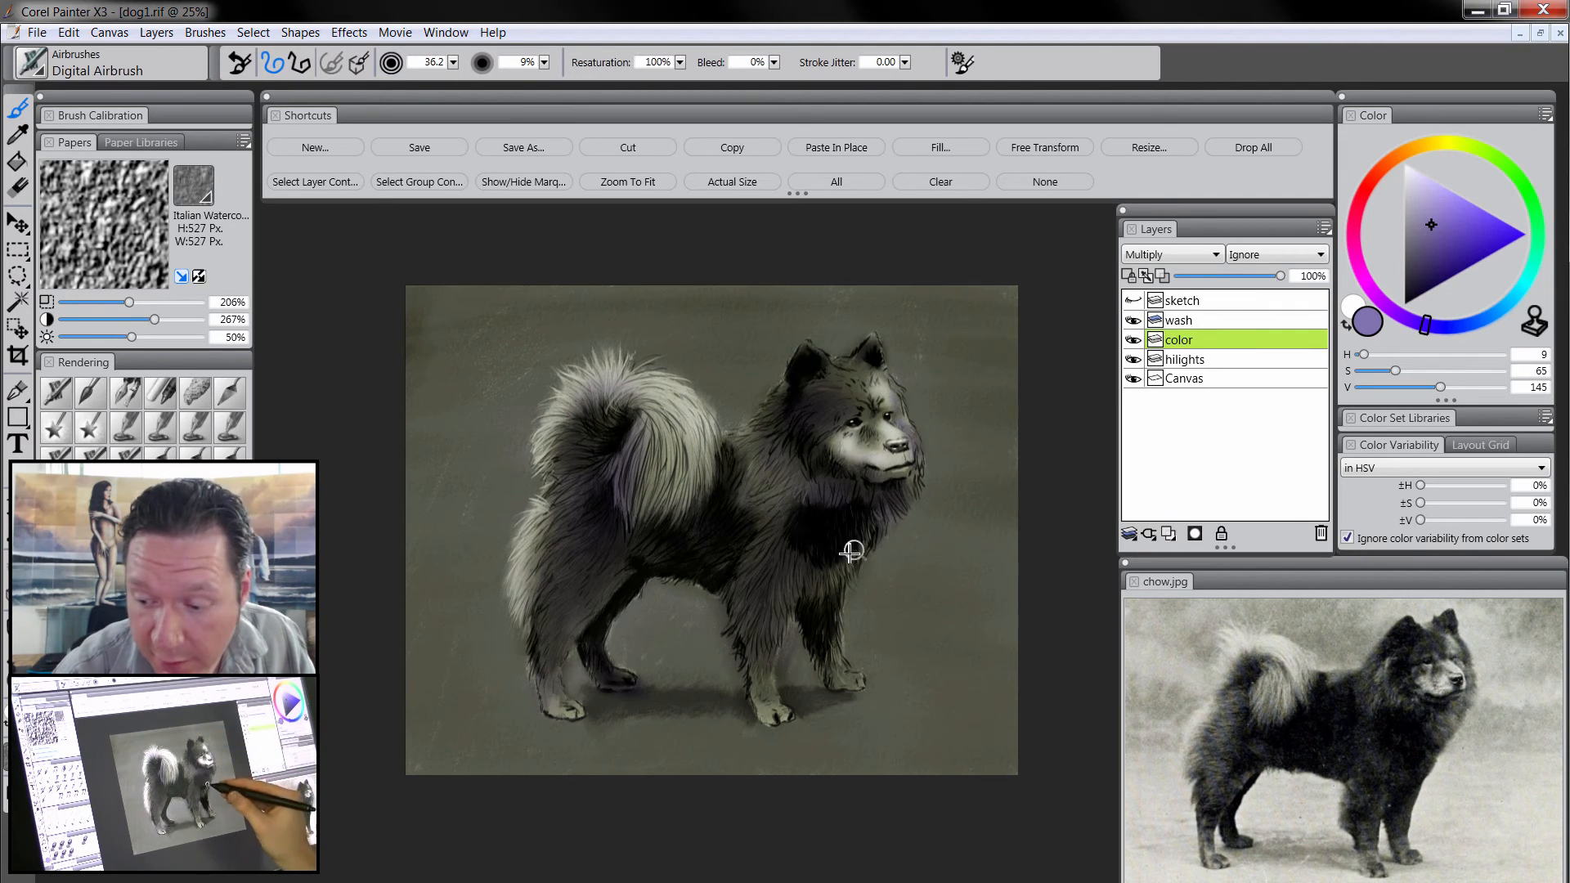
mouse_move(816, 587)
mouse_down()
mouse_move(841, 562)
mouse_move(849, 603)
mouse_up()
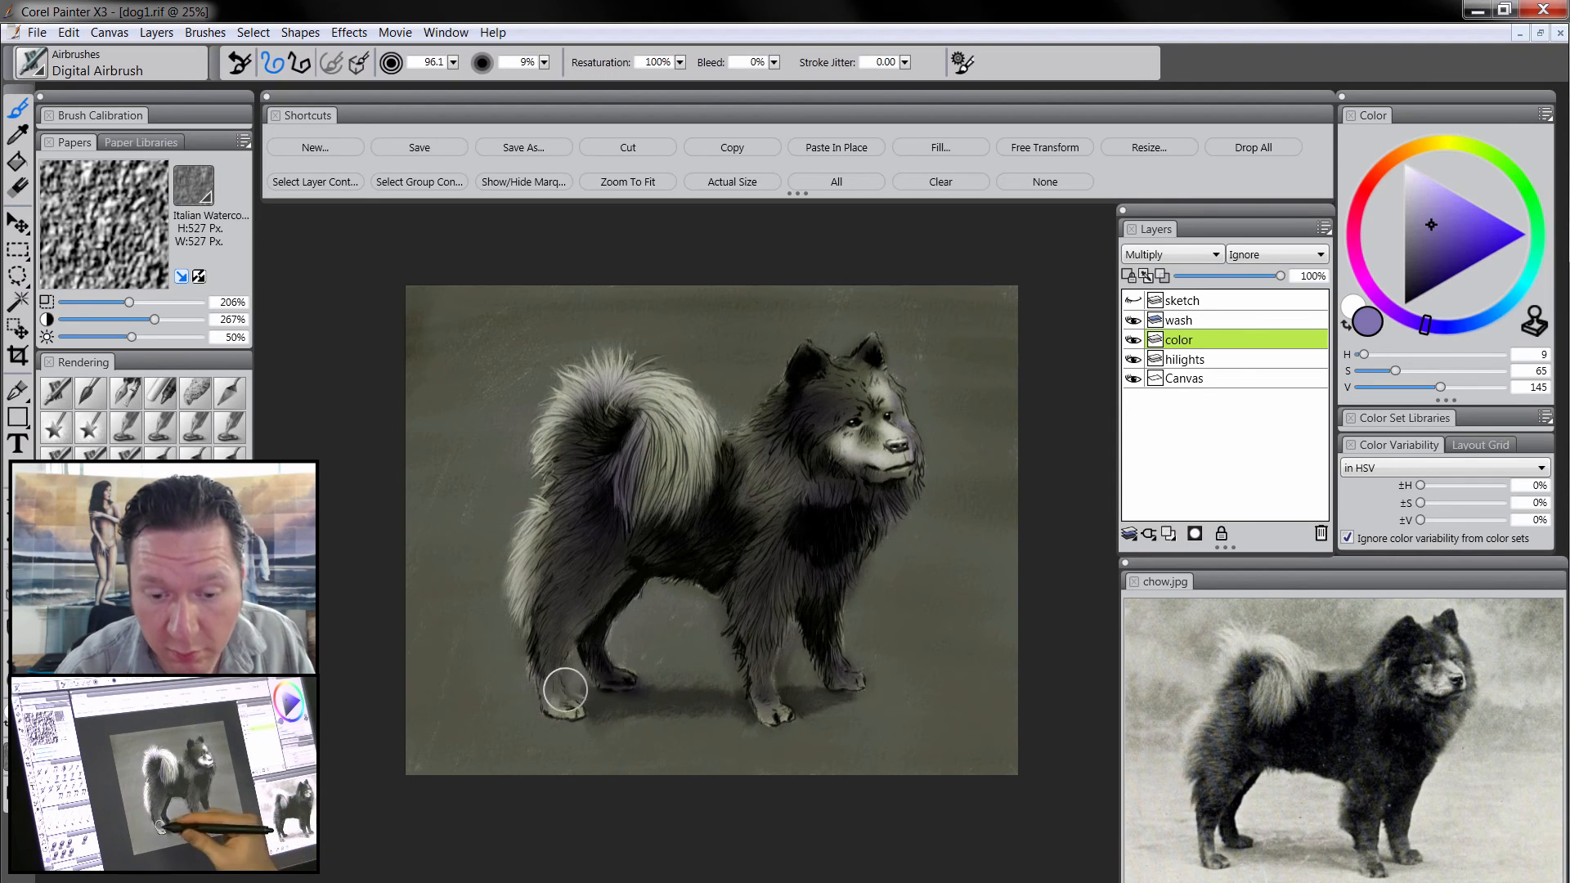
- Airbrush violet into the ground shadow, and darken the background edges into a vignette with the brush enlarged to 720.7
mouse_move(620, 703)
mouse_down()
mouse_move(741, 707)
mouse_move(603, 697)
mouse_move(826, 700)
mouse_up()
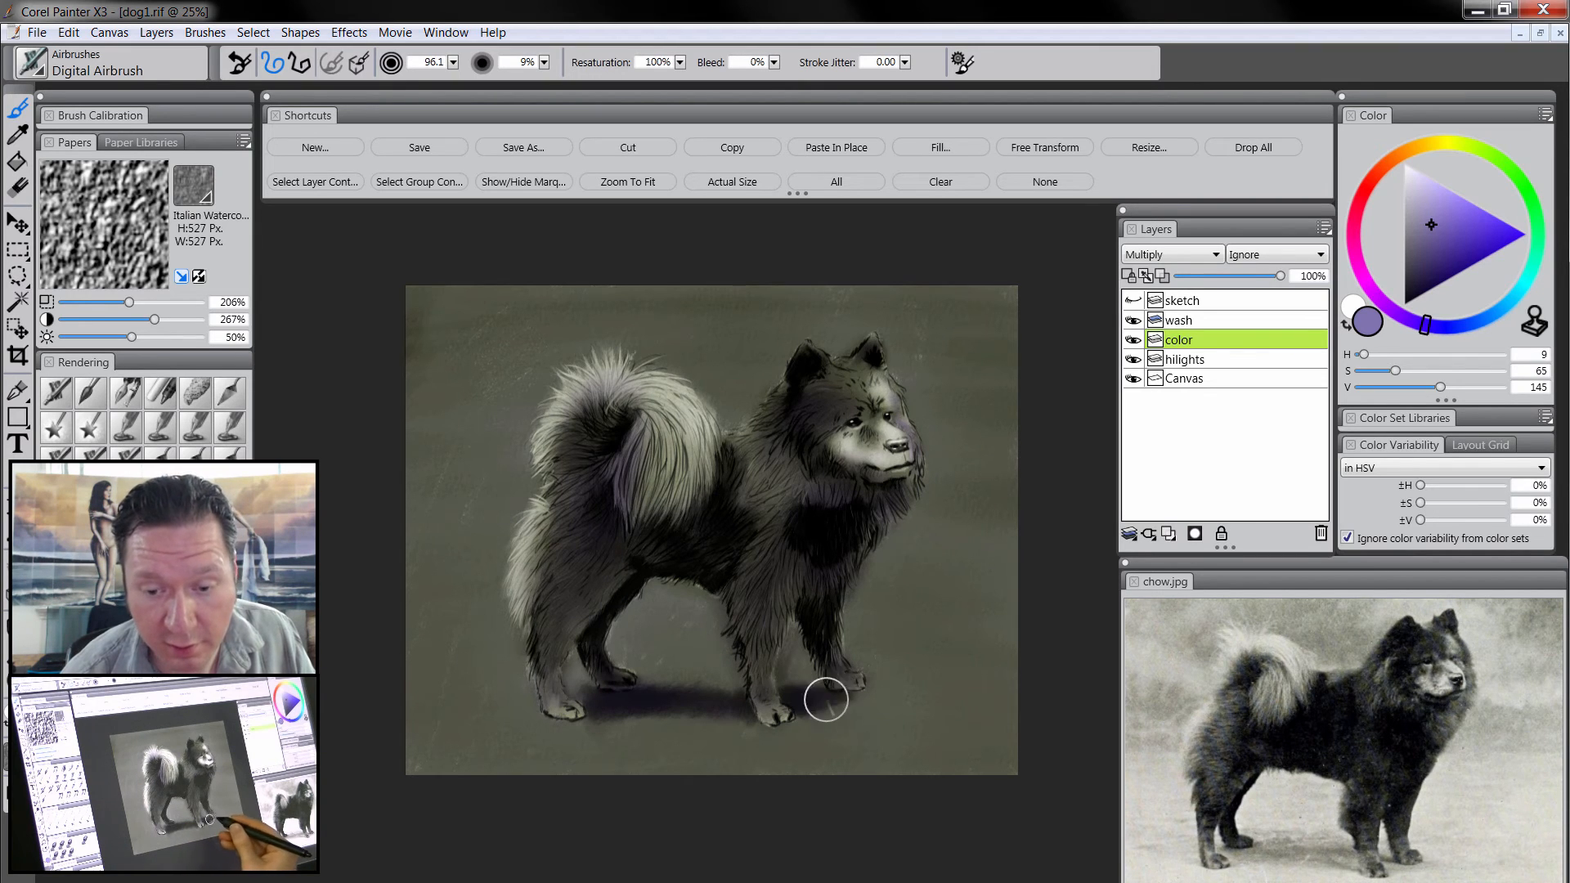
drag(1008, 287, 1108, 393)
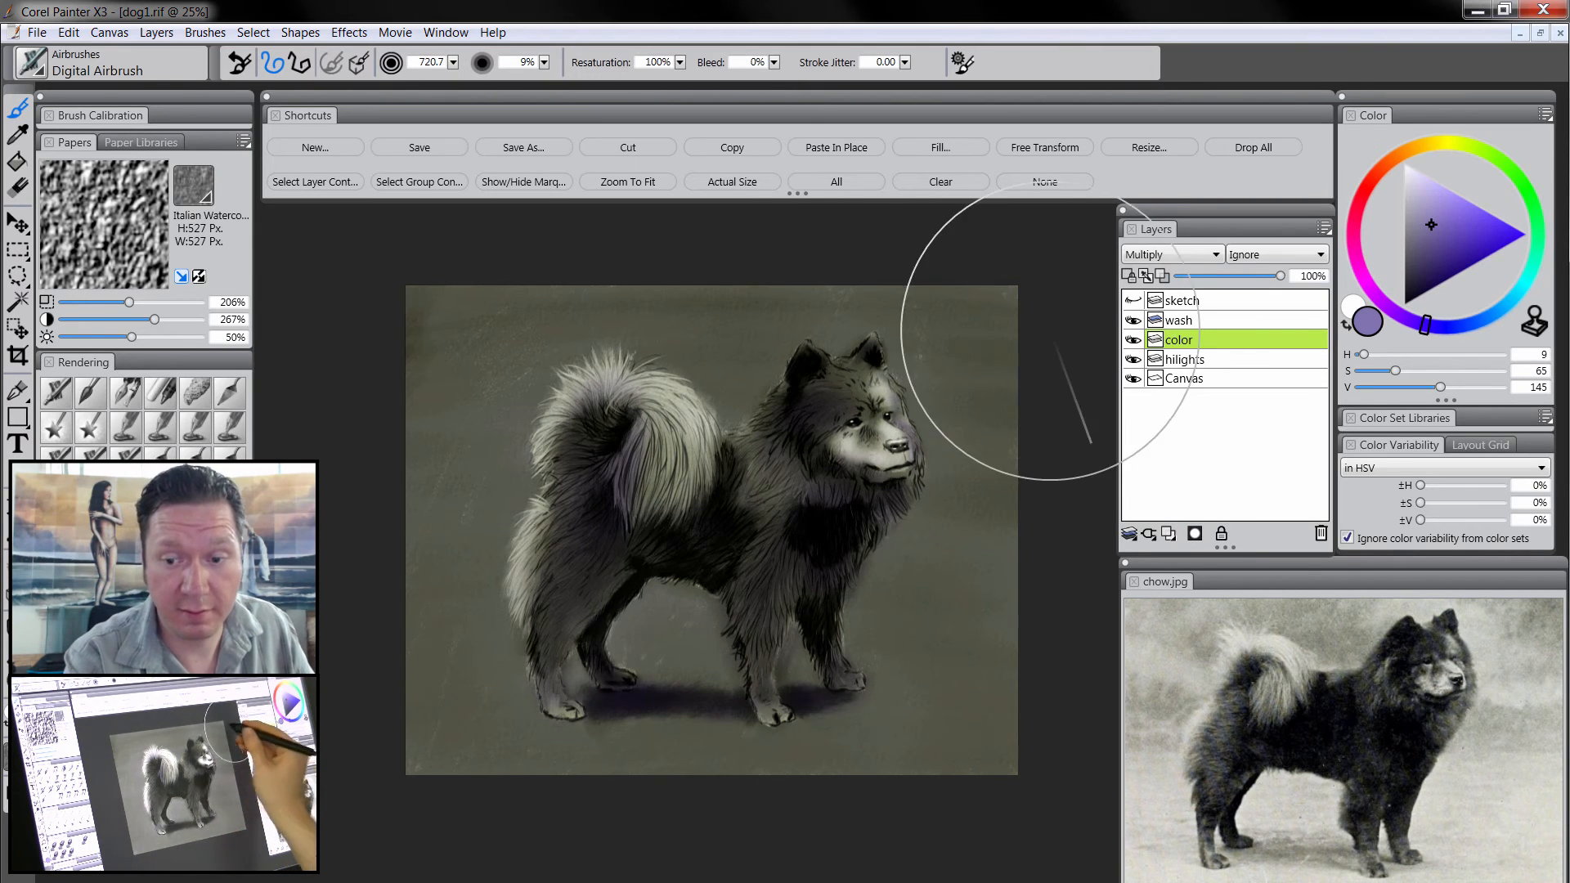
mouse_move(1050, 336)
mouse_down()
mouse_move(936, 249)
mouse_move(486, 244)
mouse_move(549, 234)
mouse_move(325, 378)
mouse_move(392, 321)
mouse_move(311, 711)
mouse_move(354, 677)
mouse_move(484, 857)
mouse_move(405, 761)
mouse_move(411, 746)
mouse_move(552, 816)
mouse_move(919, 812)
mouse_move(1021, 741)
mouse_move(1071, 676)
mouse_move(1084, 458)
mouse_move(1063, 435)
mouse_move(1020, 782)
mouse_move(822, 876)
mouse_move(476, 815)
mouse_move(337, 562)
mouse_move(489, 242)
mouse_move(857, 209)
mouse_move(1099, 300)
mouse_move(1081, 689)
mouse_move(808, 871)
mouse_move(427, 804)
mouse_move(363, 547)
mouse_move(463, 241)
mouse_move(1019, 253)
mouse_move(1107, 447)
mouse_move(1096, 769)
mouse_up()
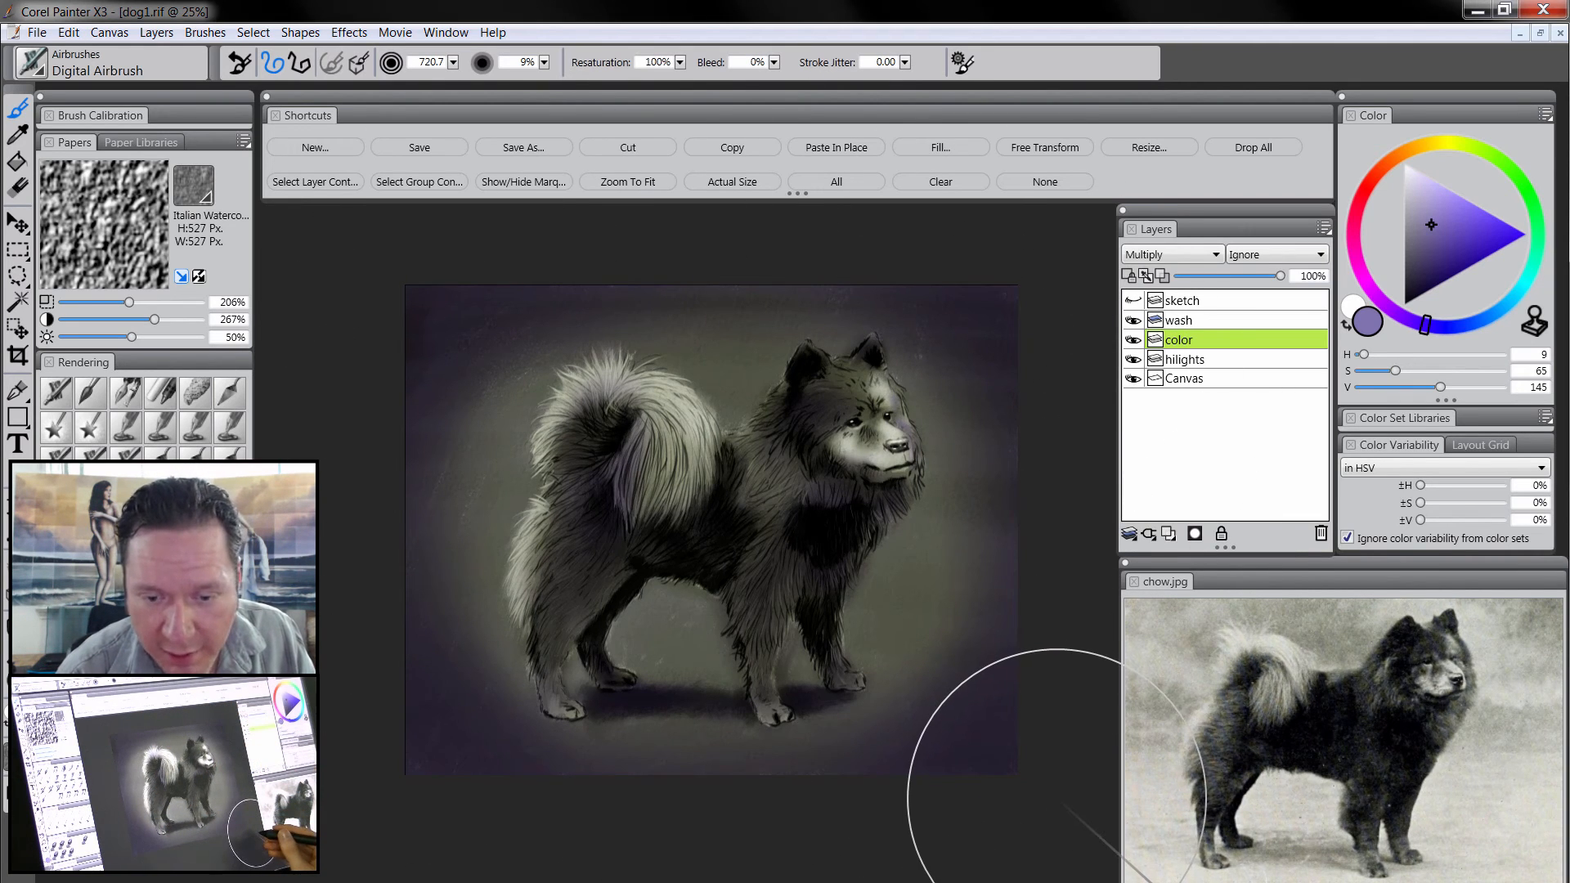
- Add a new layer named "backlight" directly above the color layer
click(1169, 533)
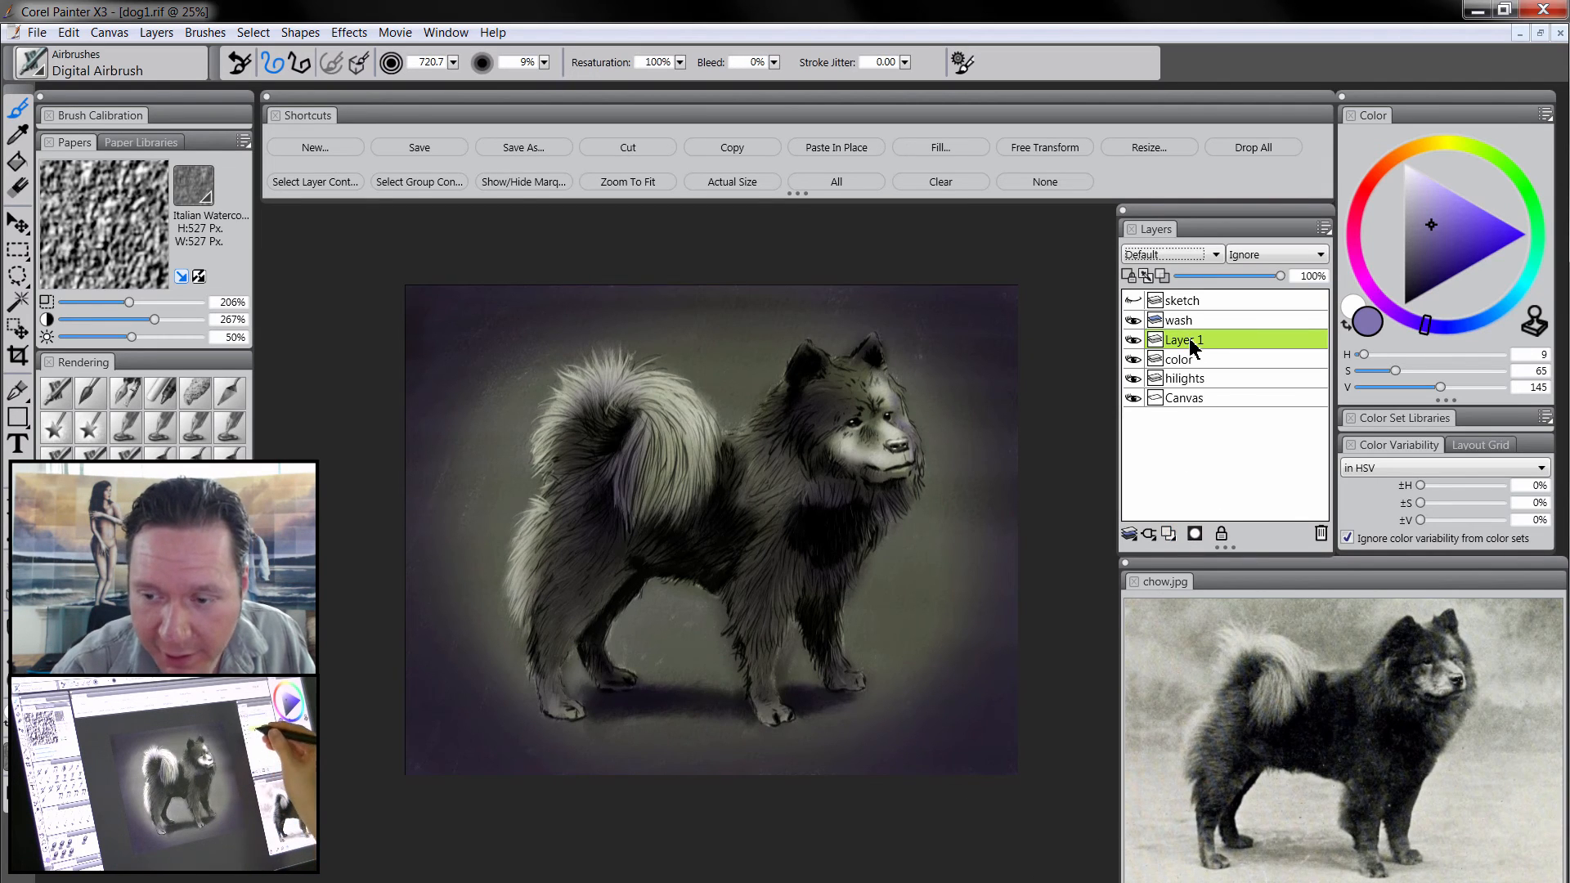
double_click(1190, 341)
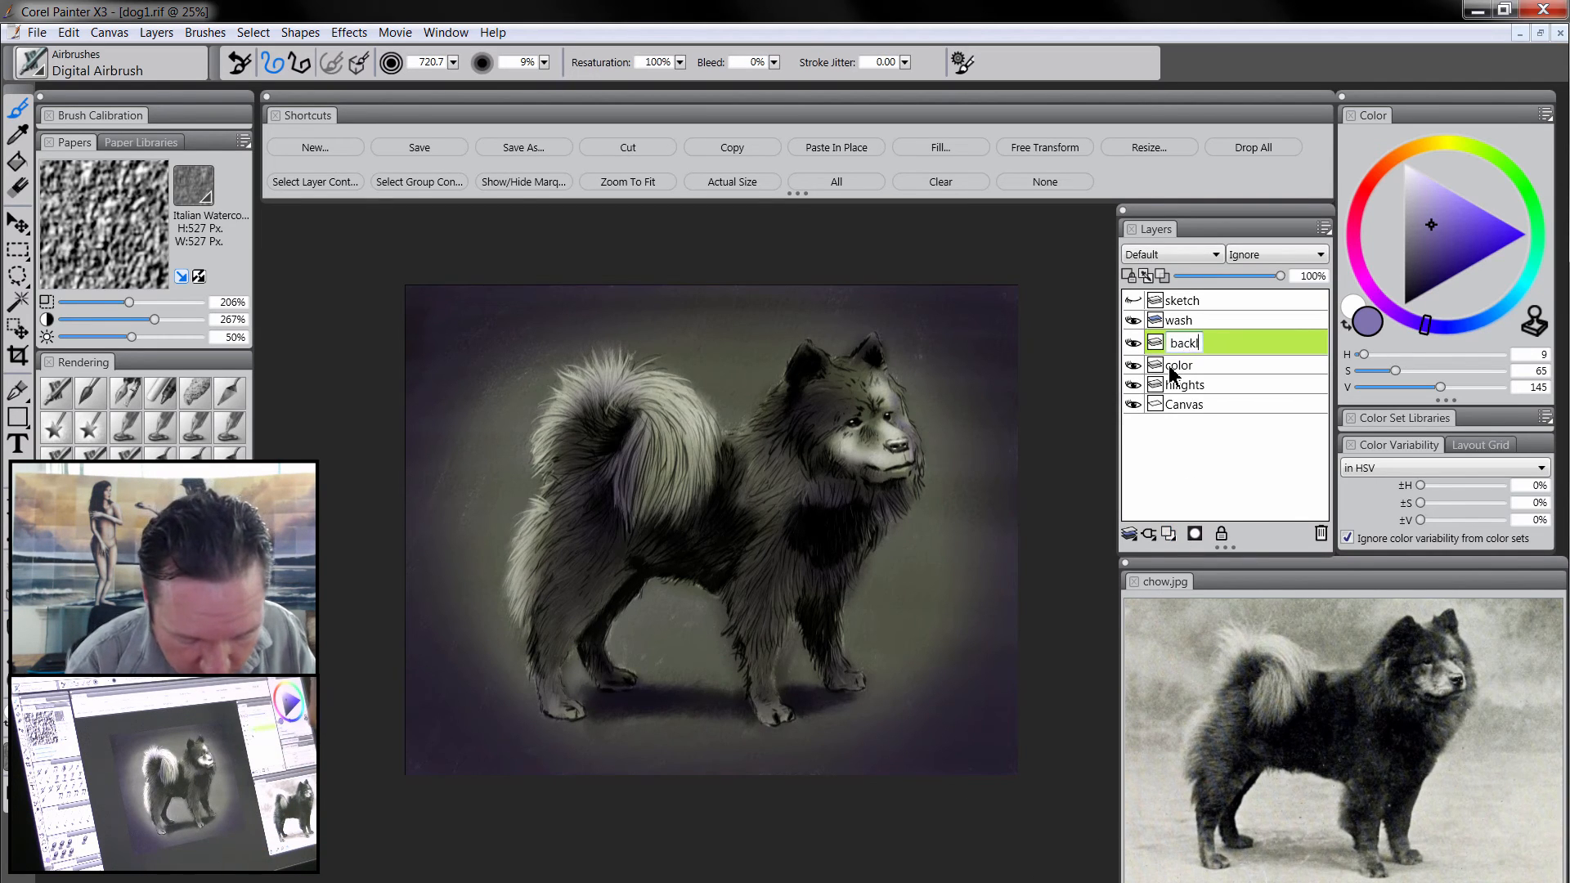
key(Return)
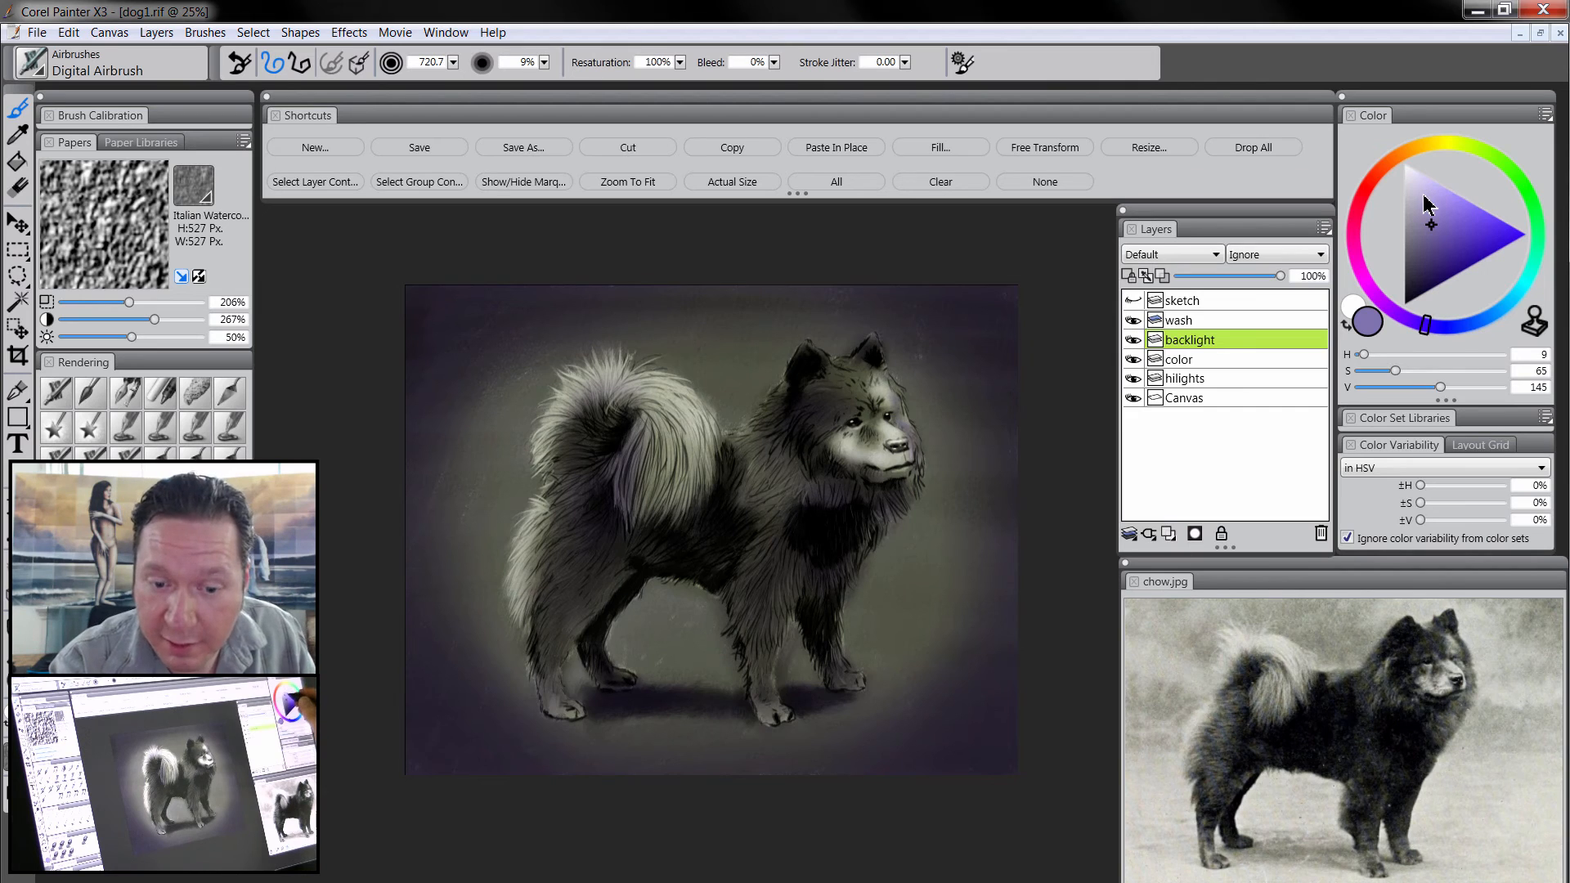
- Sample the pale olive grey (H 130, S 25, V 176) and airbrush a glow behind the dog's back, belly, legs, chest and head
alt+click(697, 405)
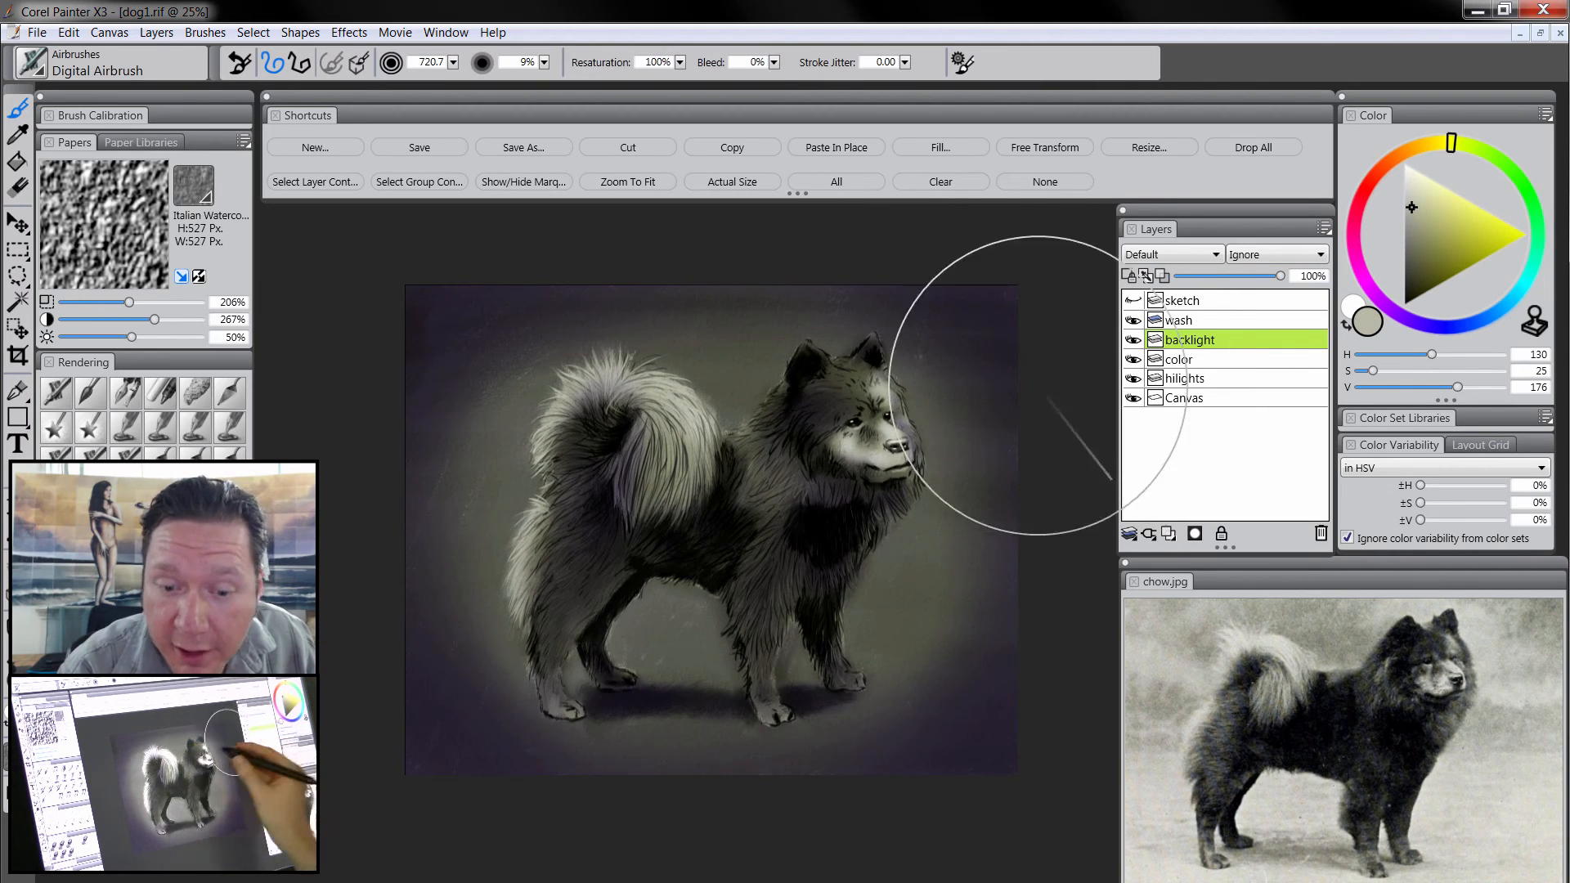
mouse_move(782, 431)
mouse_down()
mouse_move(798, 439)
mouse_move(727, 421)
mouse_up()
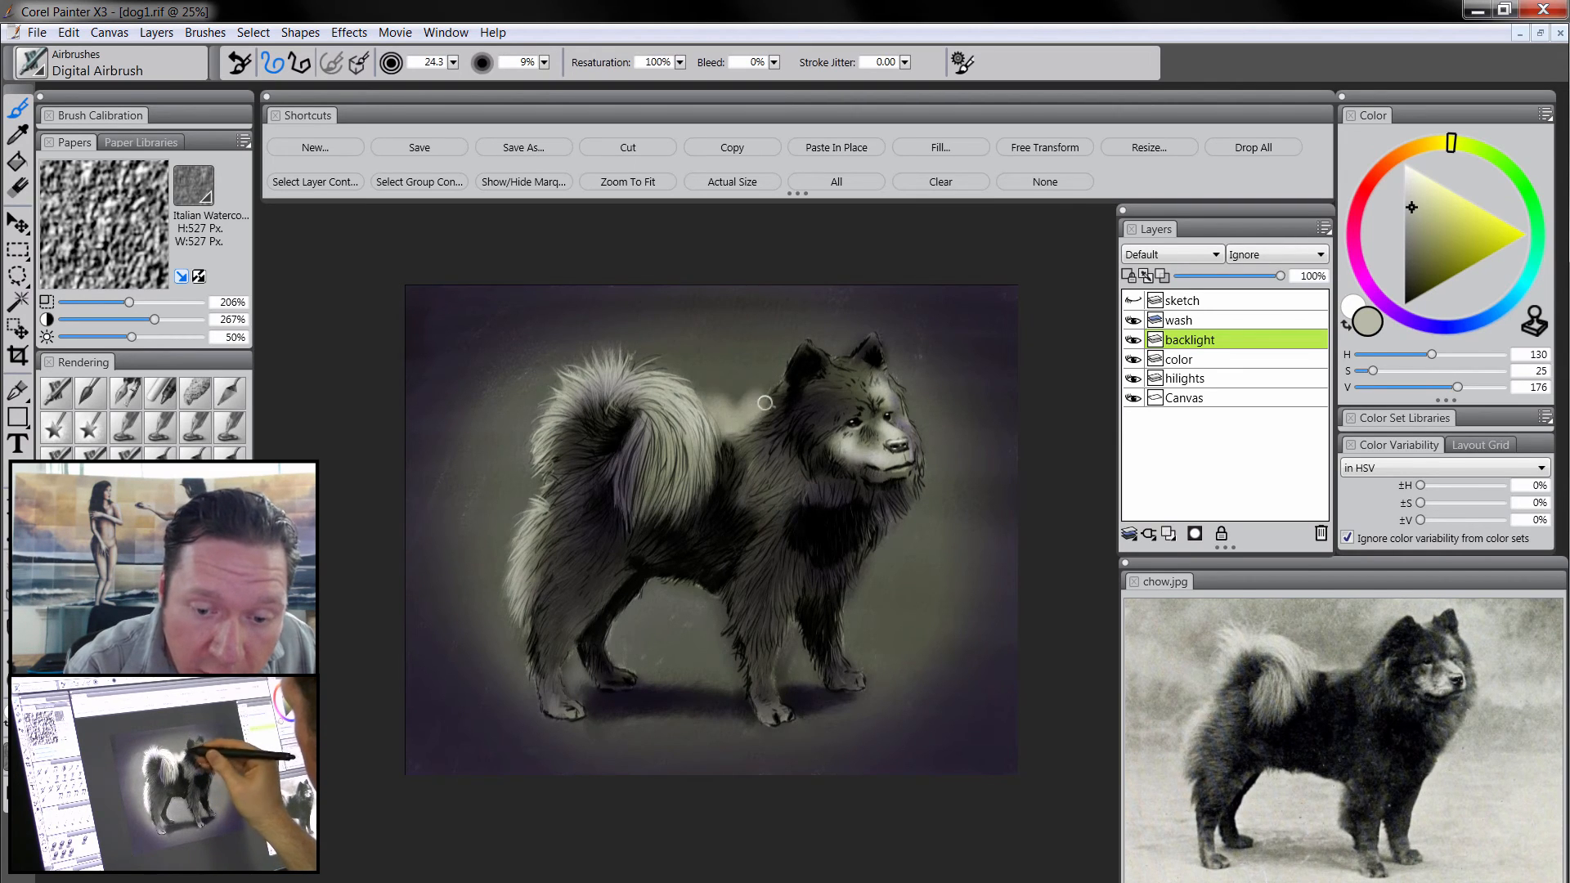
mouse_move(727, 414)
mouse_down()
mouse_move(783, 358)
mouse_move(734, 389)
mouse_move(663, 367)
mouse_move(708, 381)
mouse_move(779, 350)
mouse_up()
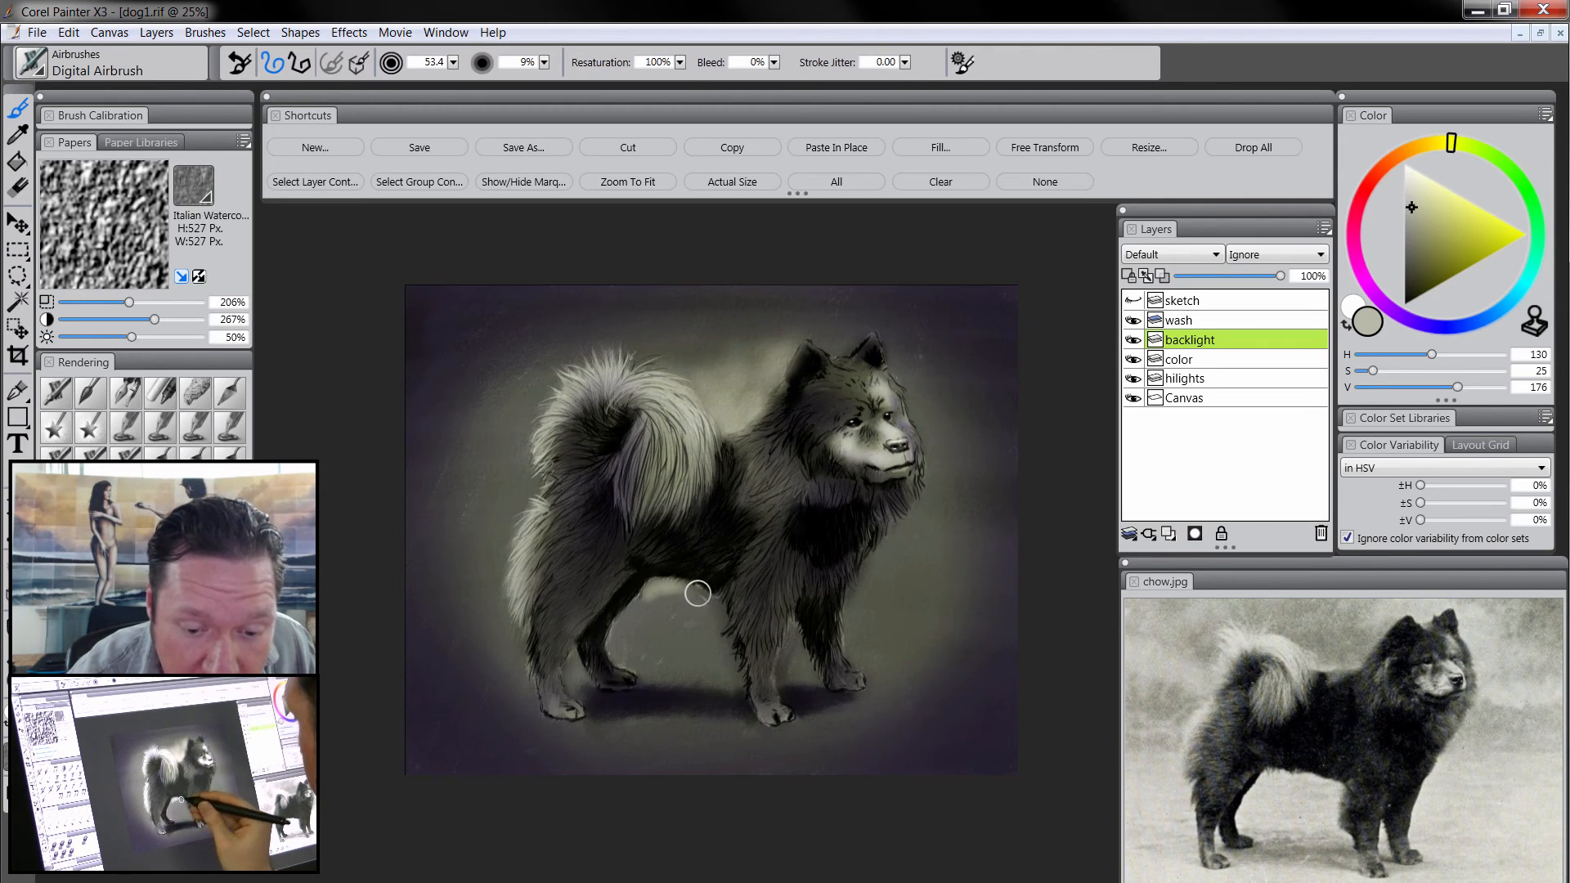
mouse_move(649, 607)
mouse_down()
mouse_move(635, 614)
mouse_move(717, 619)
mouse_up()
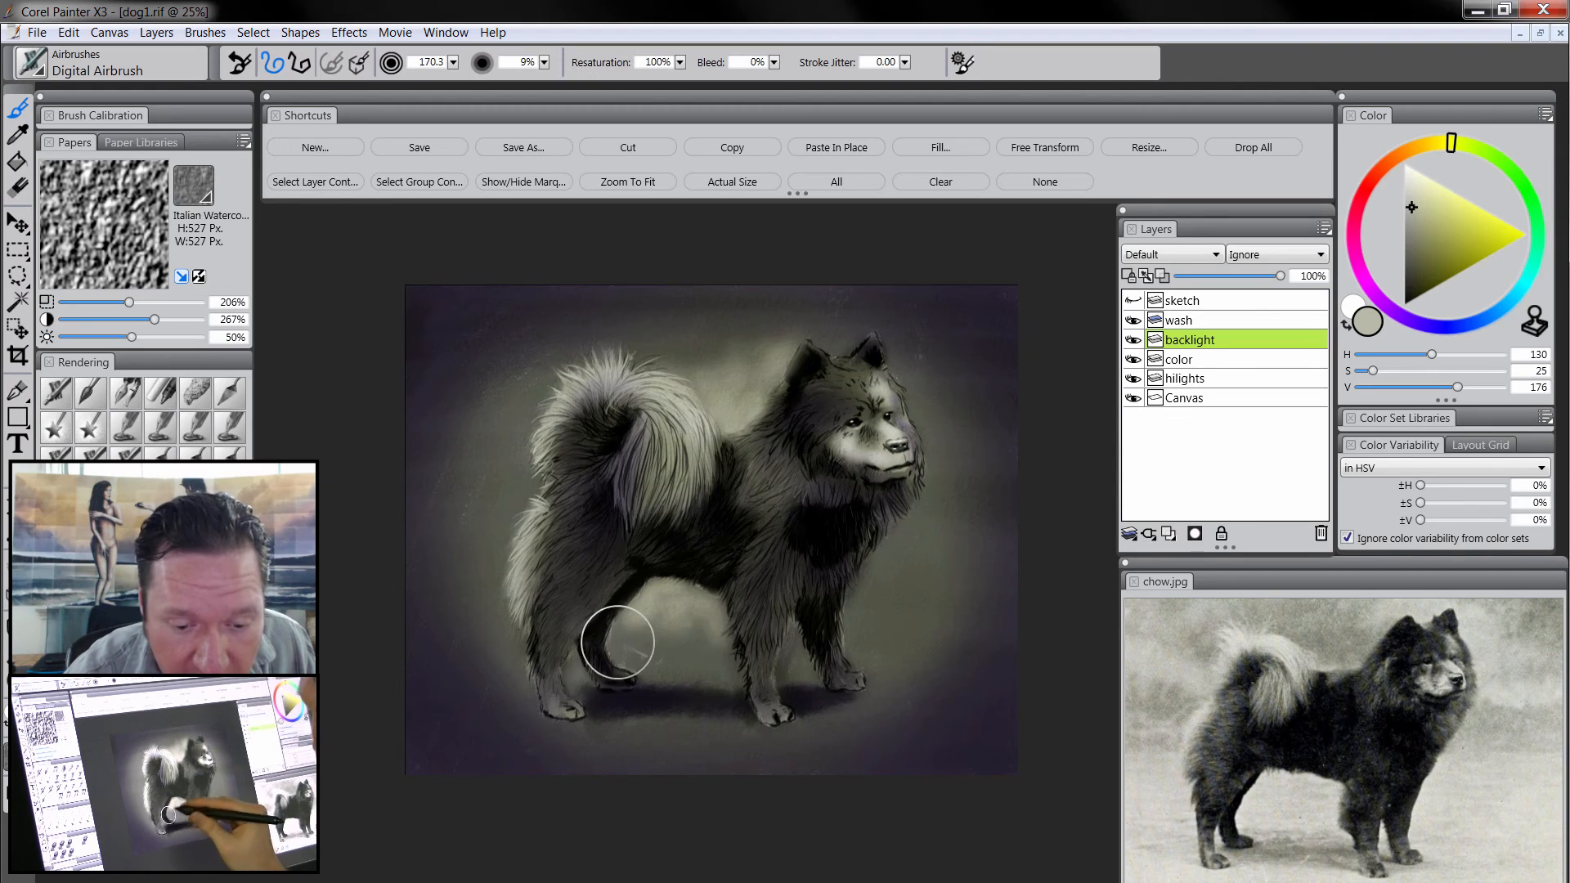
mouse_move(618, 642)
mouse_down()
mouse_move(645, 620)
mouse_move(658, 648)
mouse_move(721, 652)
mouse_move(643, 635)
mouse_move(626, 653)
mouse_move(719, 651)
mouse_move(828, 612)
mouse_up()
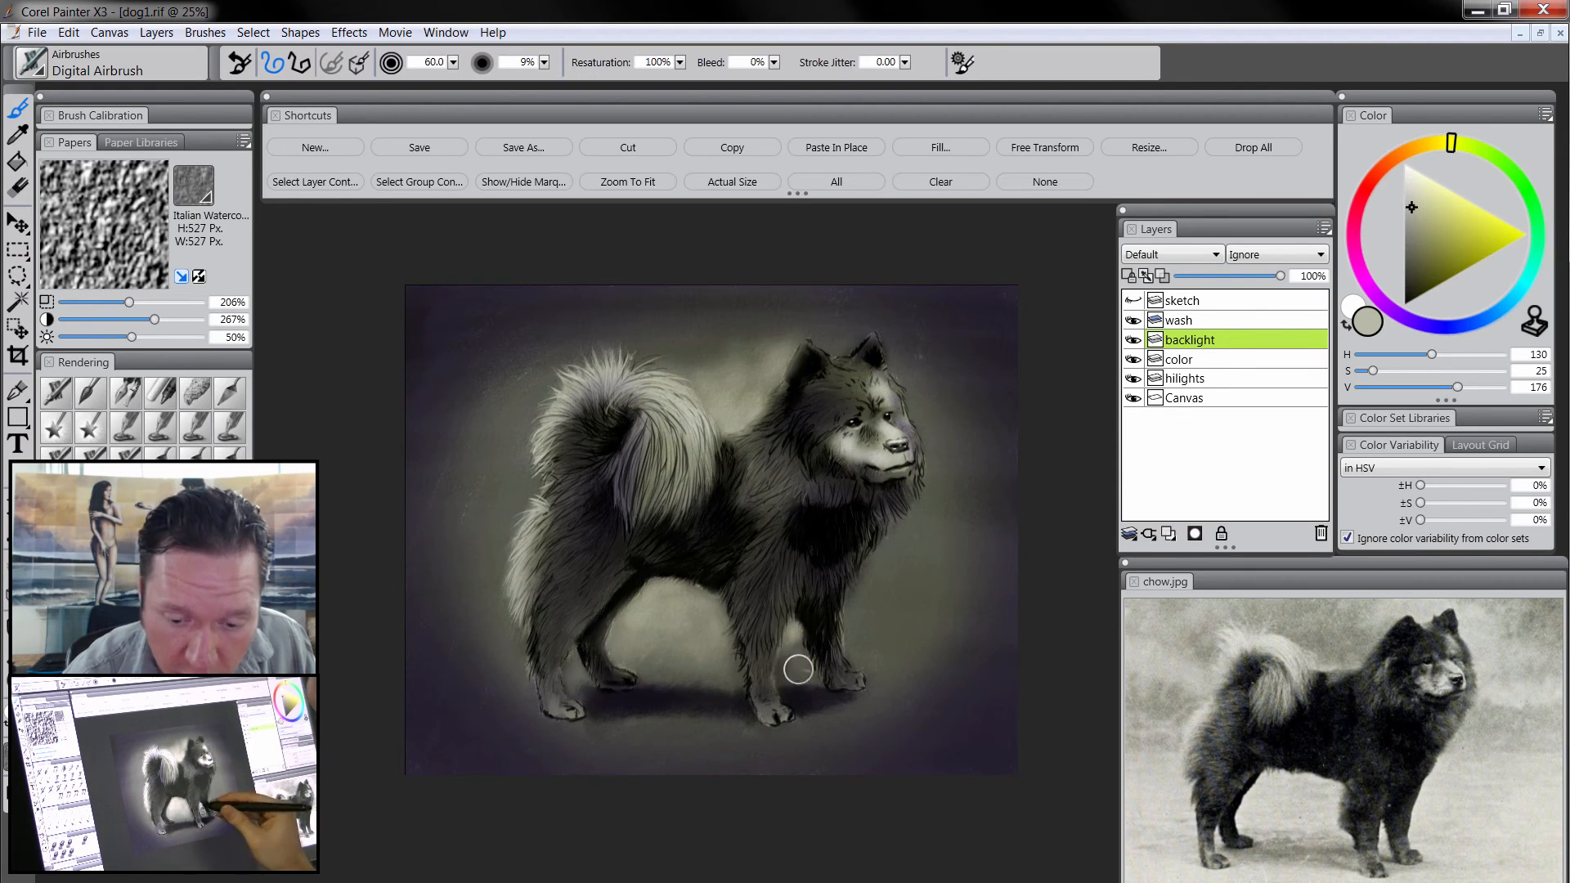
mouse_move(860, 595)
mouse_down()
mouse_move(910, 496)
mouse_move(854, 621)
mouse_move(915, 491)
mouse_move(928, 502)
mouse_move(869, 623)
mouse_up()
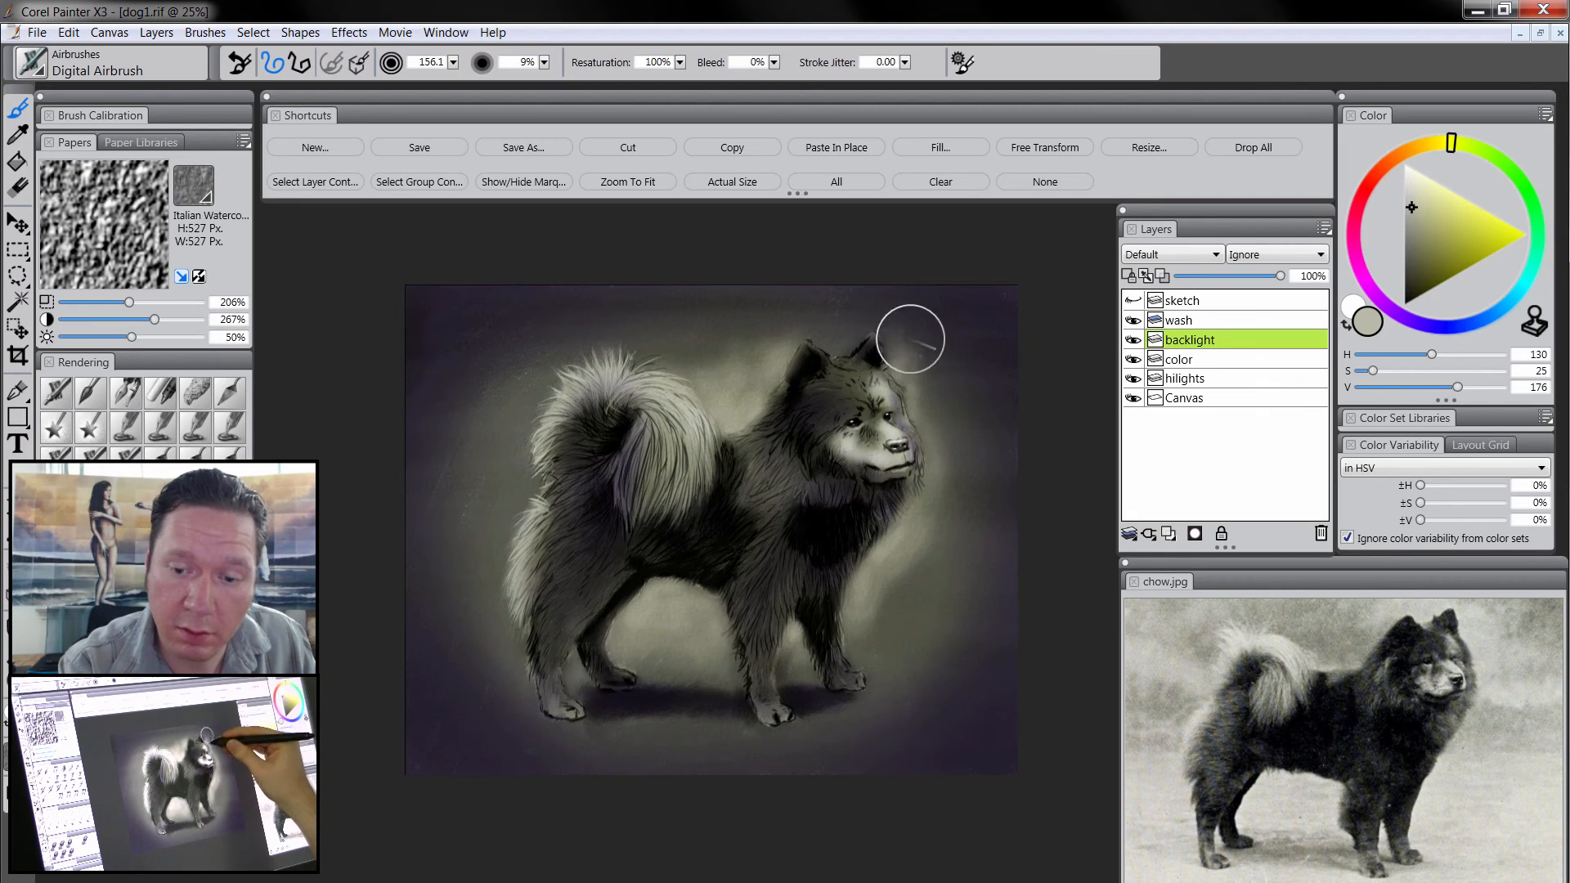
mouse_move(910, 338)
mouse_down()
mouse_move(952, 442)
mouse_move(936, 409)
mouse_move(946, 376)
mouse_move(937, 536)
mouse_move(865, 627)
mouse_up()
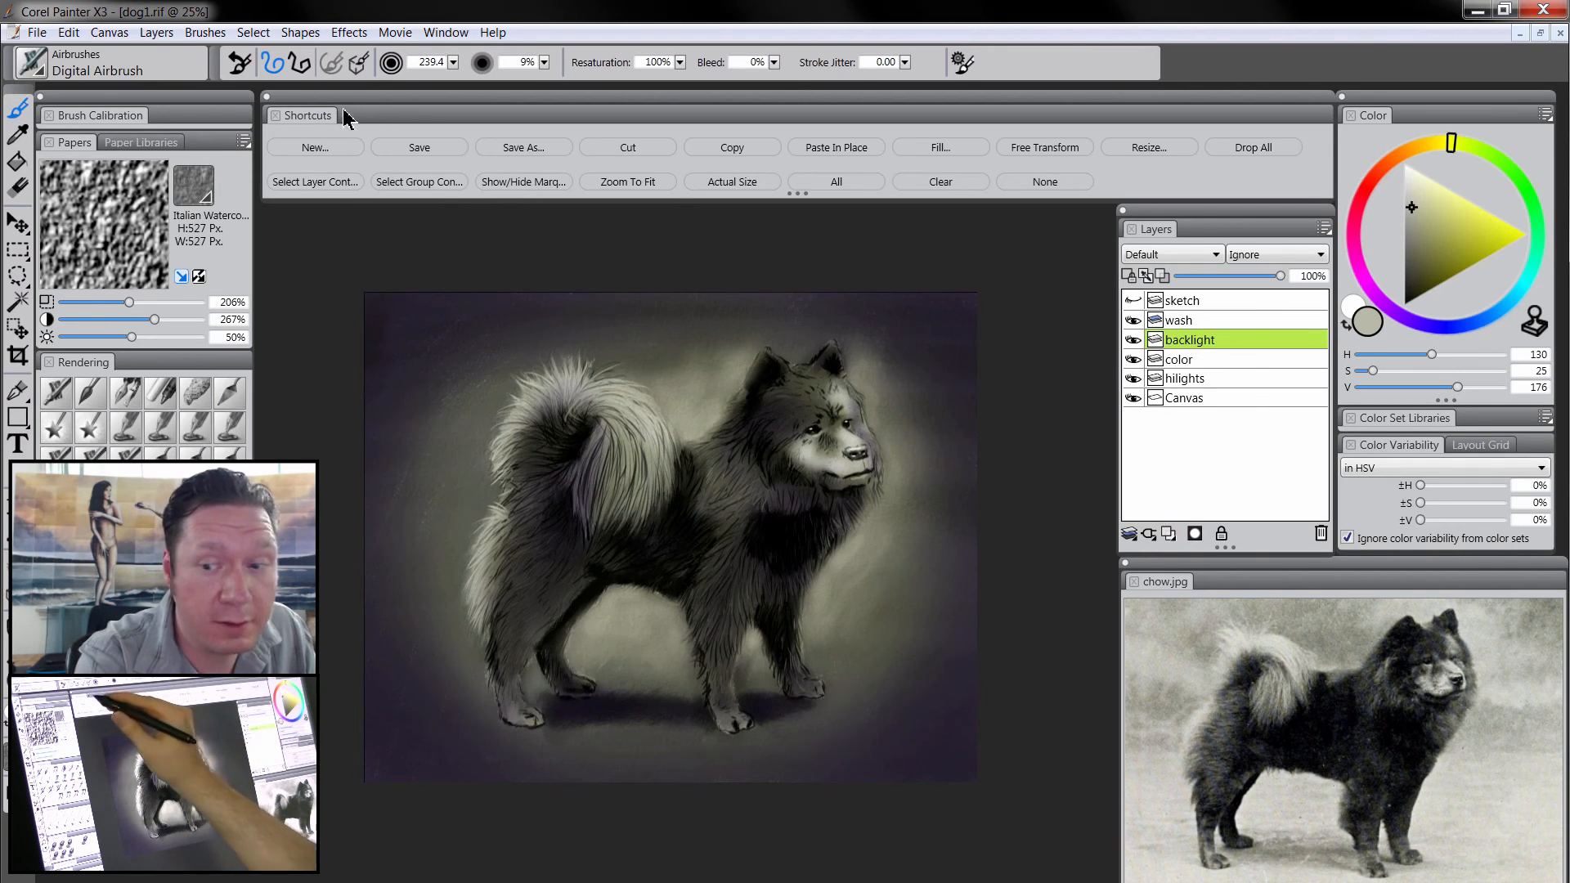
- Drop the backlight, color and hilights layers onto the Canvas, and choose the Coarse Oily Blender brush
shift+click(1200, 380)
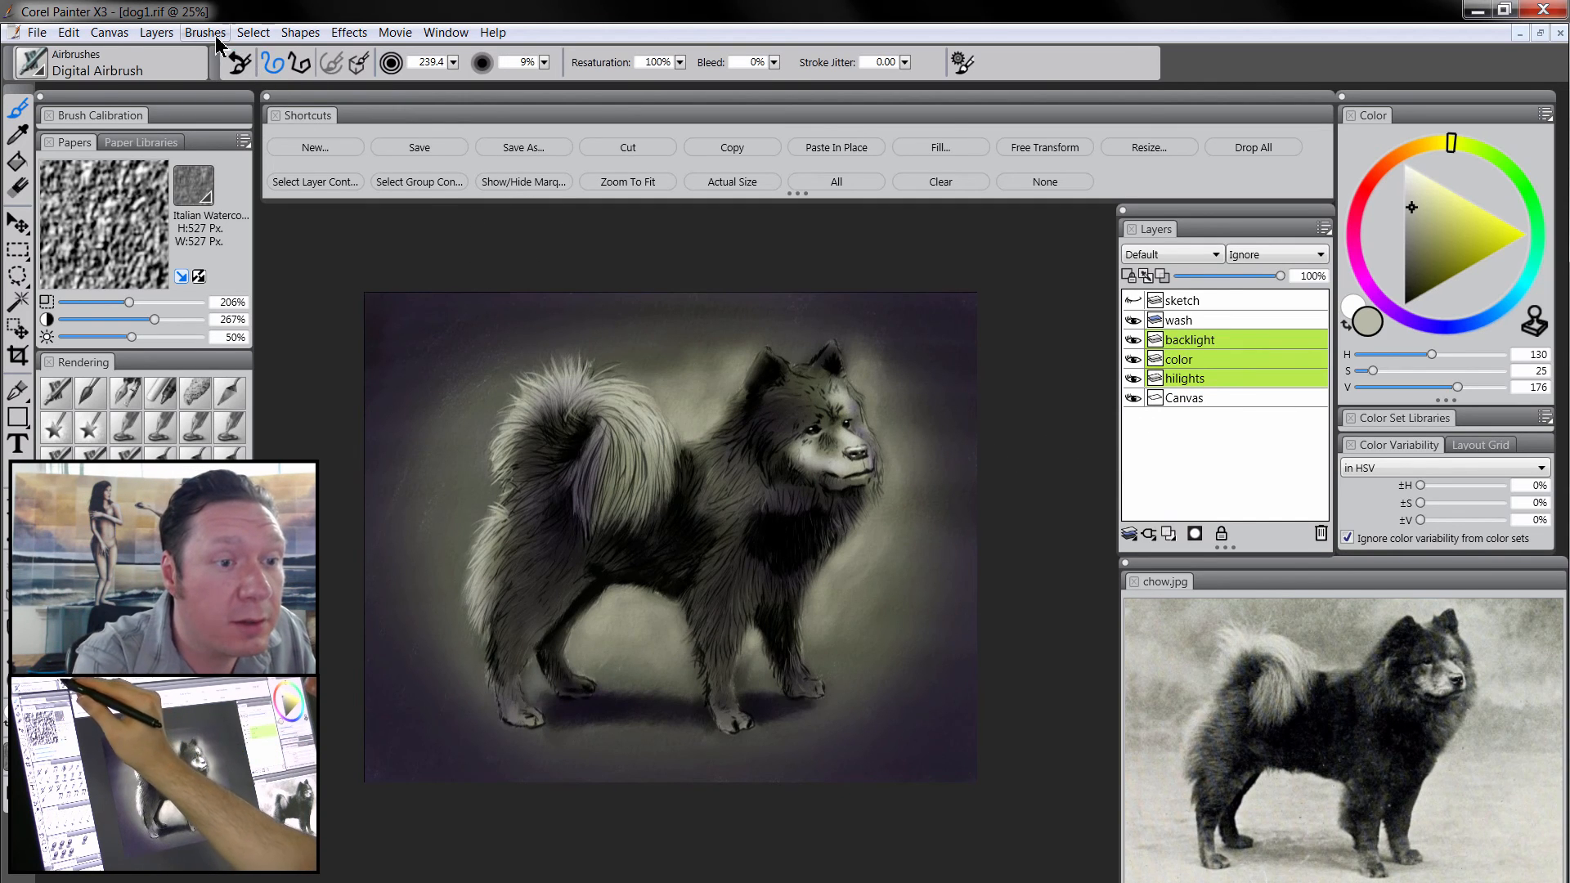
click(156, 32)
click(200, 357)
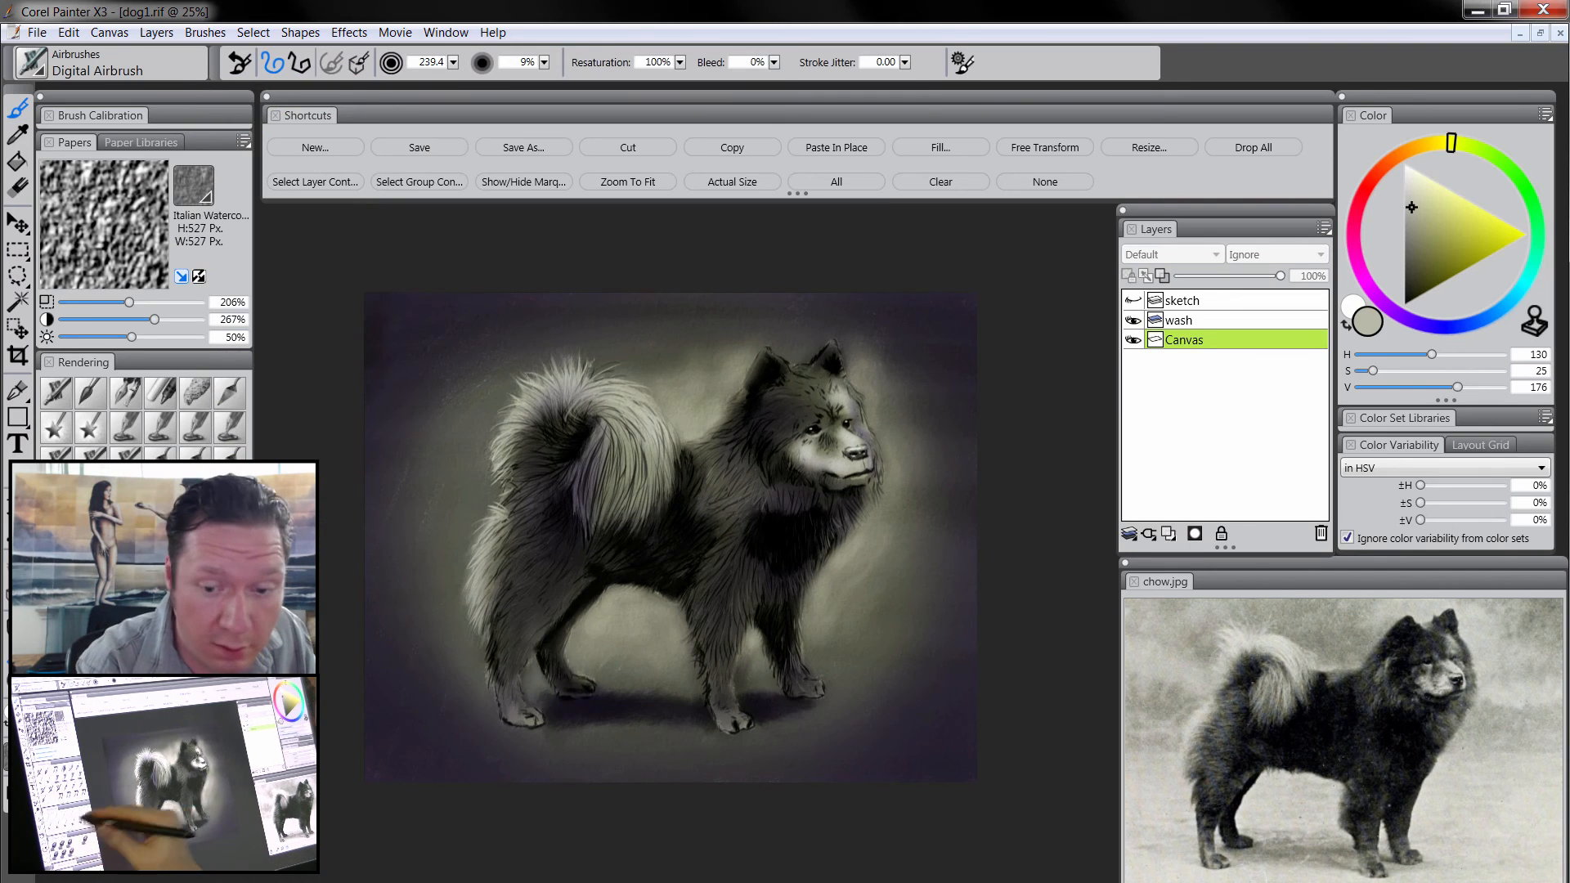
key(ctrl+space)
click(808, 488)
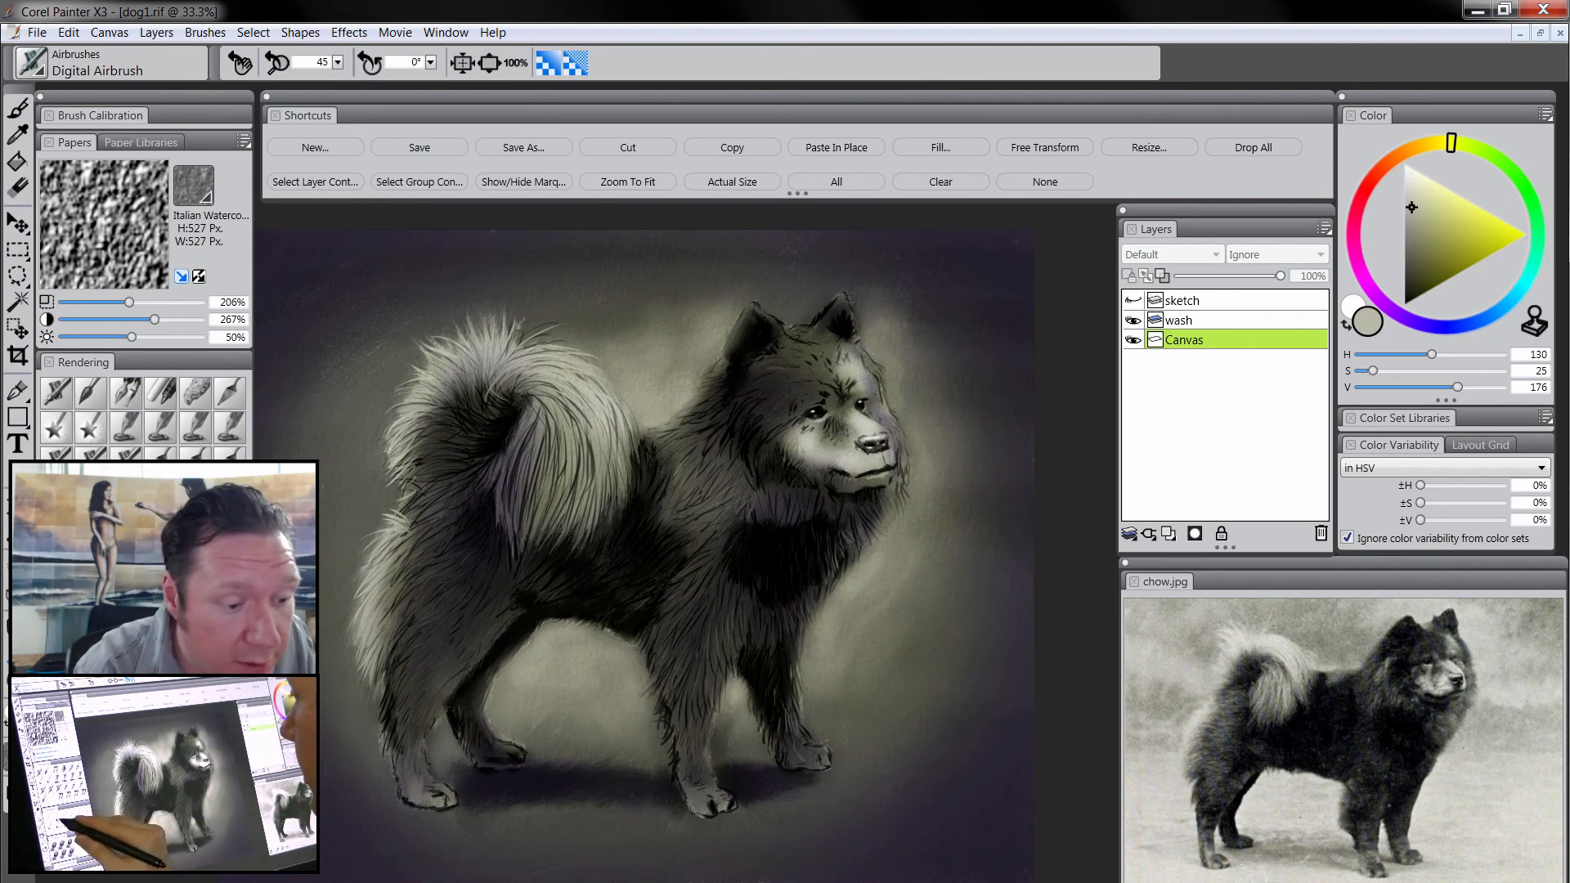
click(90, 590)
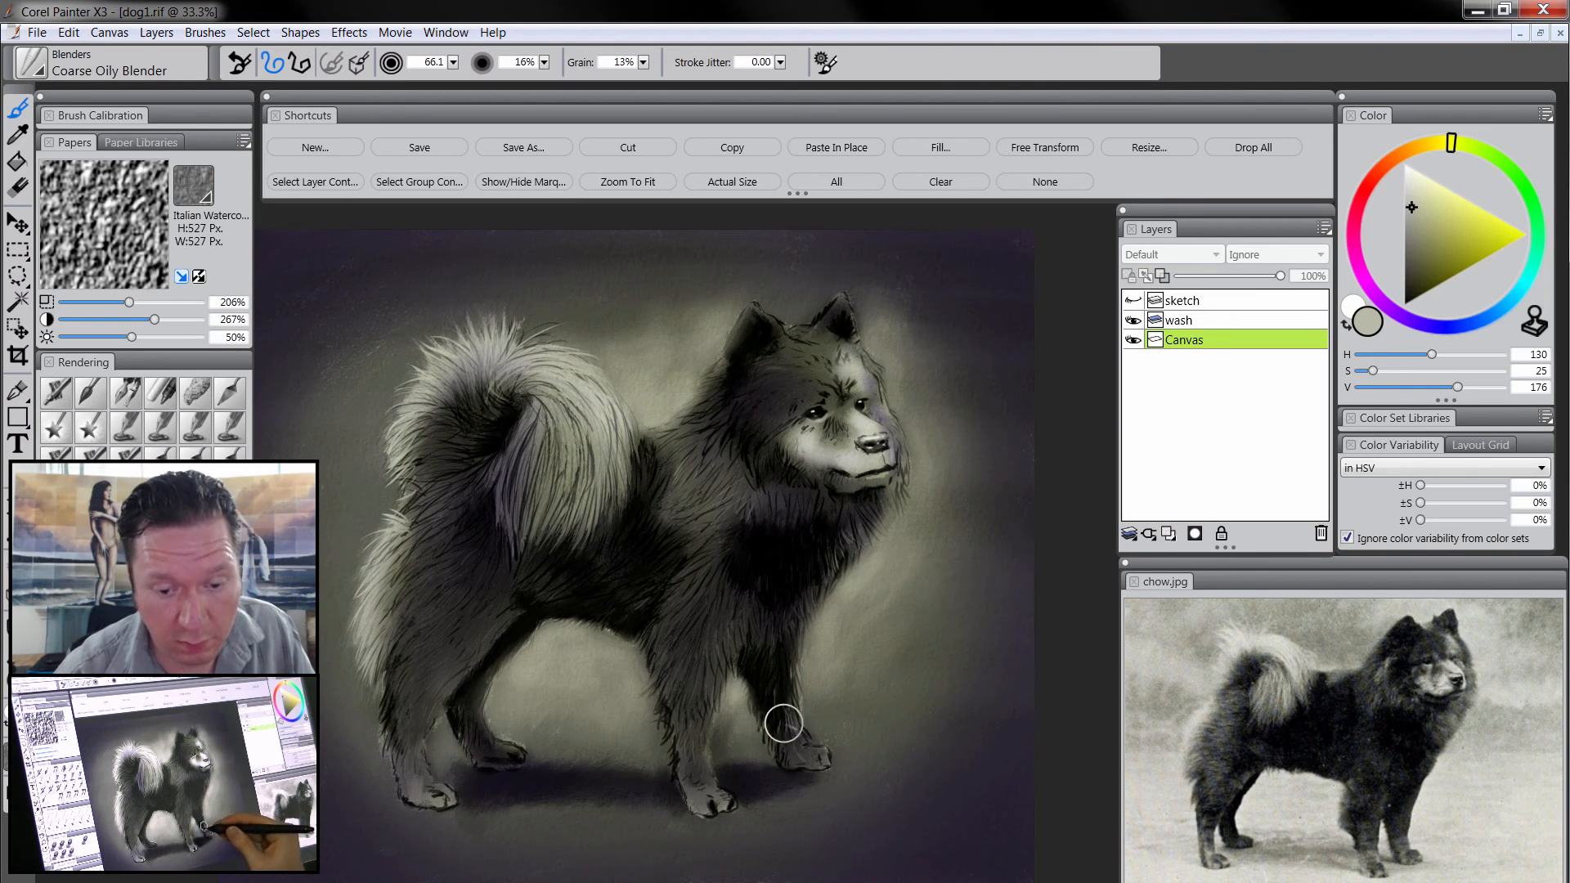
- Add a layer named "texture" above the Canvas and set its blend mode to Multiply
click(1196, 534)
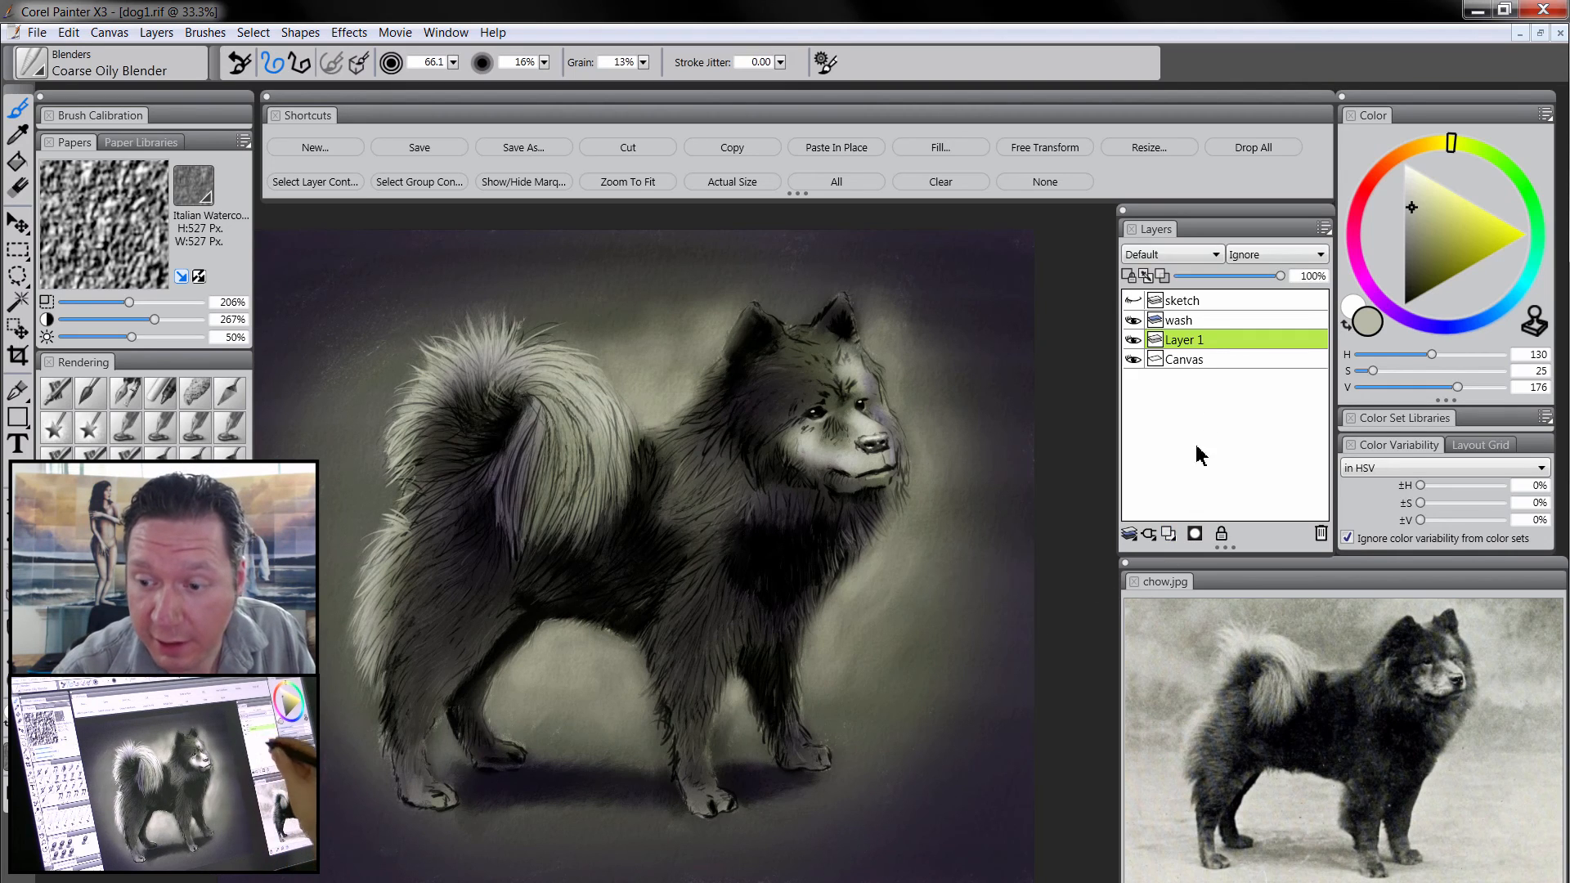
double_click(1195, 338)
text(texture)
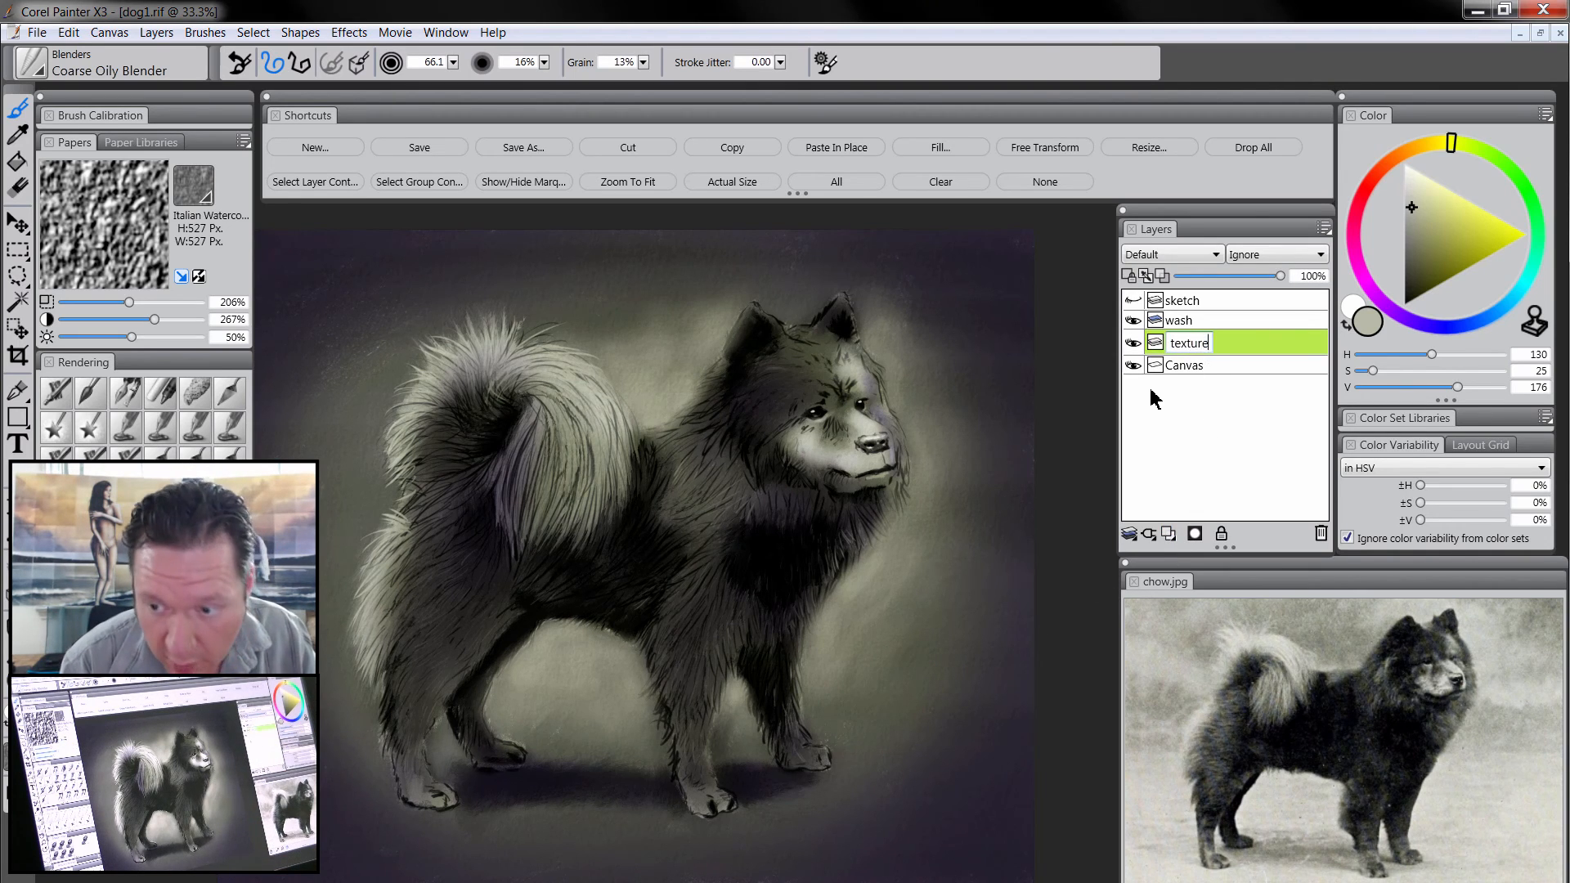
key(Return)
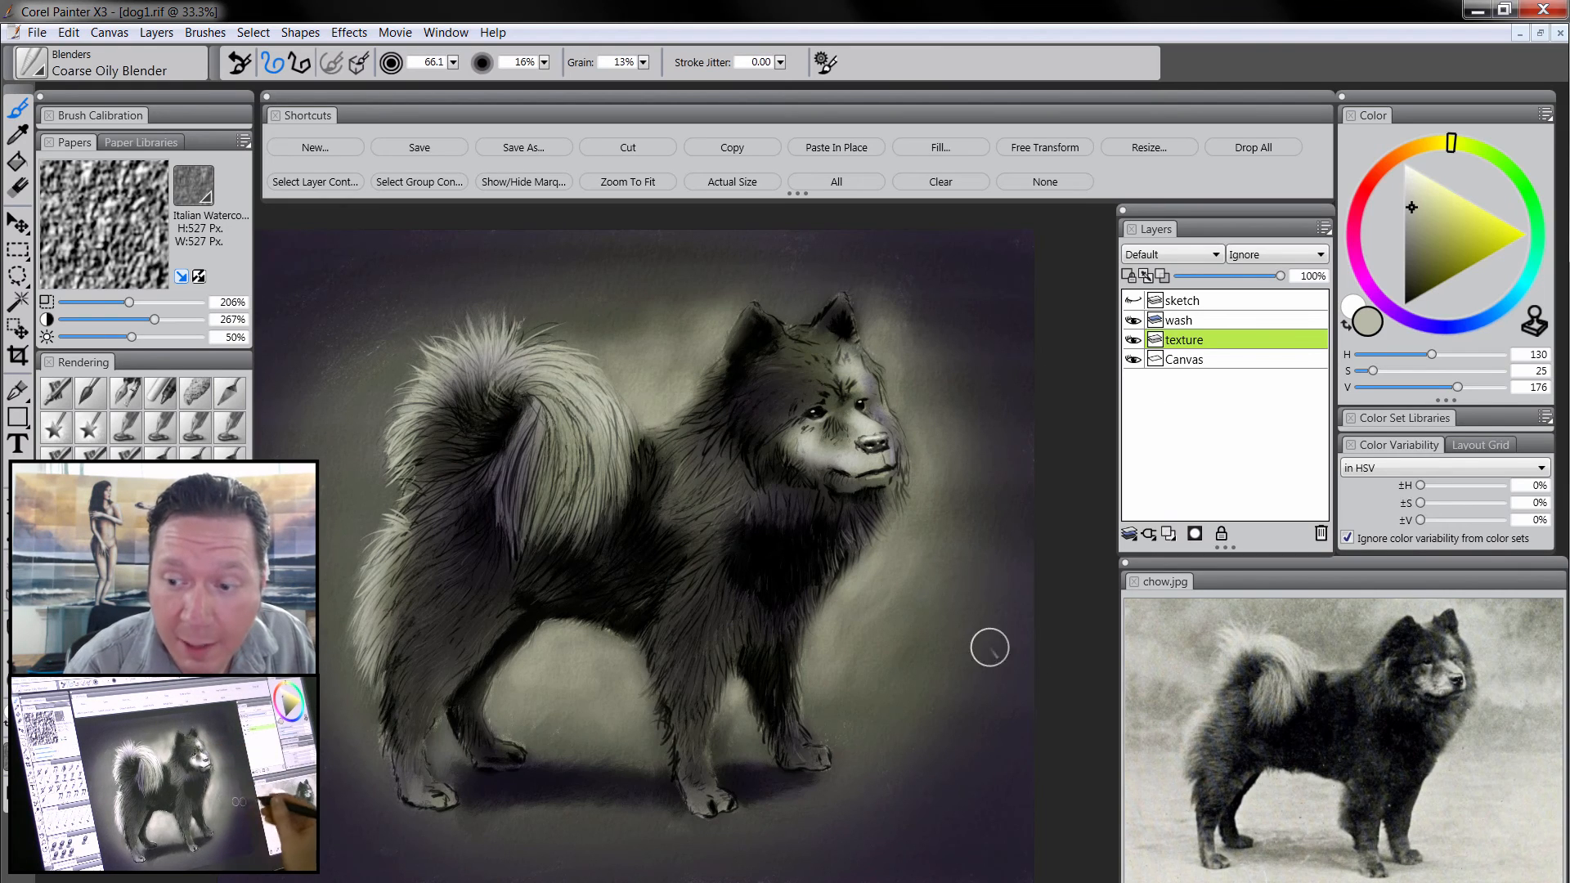
click(1171, 254)
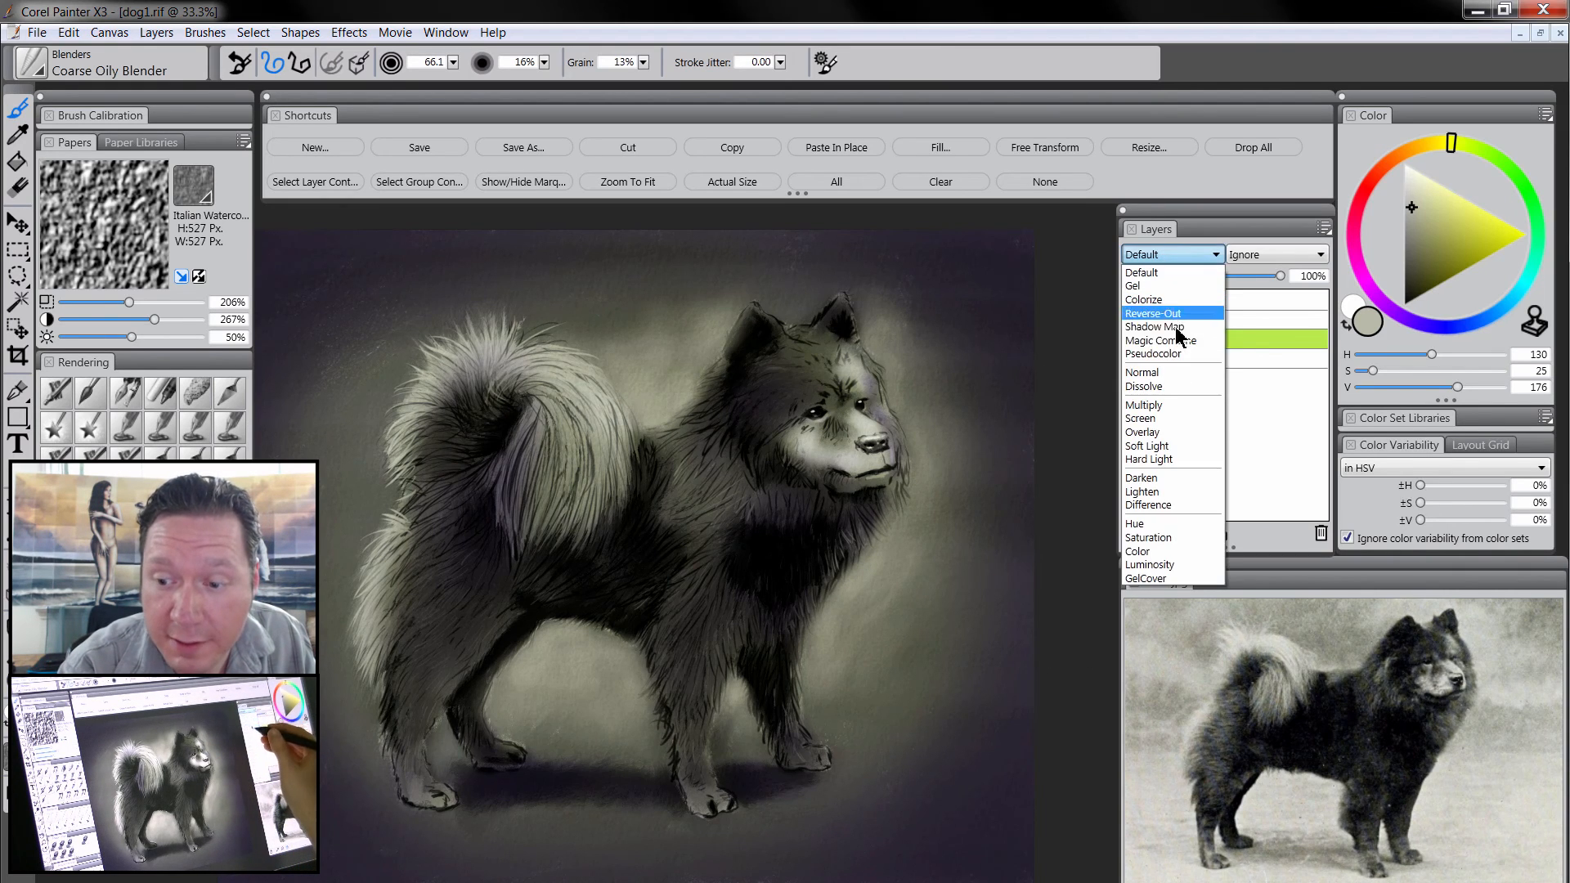
click(1175, 415)
- Pick a dark grey (H 130, S 0, V 66) and texture the dog's face, body, tail and legs with the Sponge, enlarging it to 156.0
click(1404, 271)
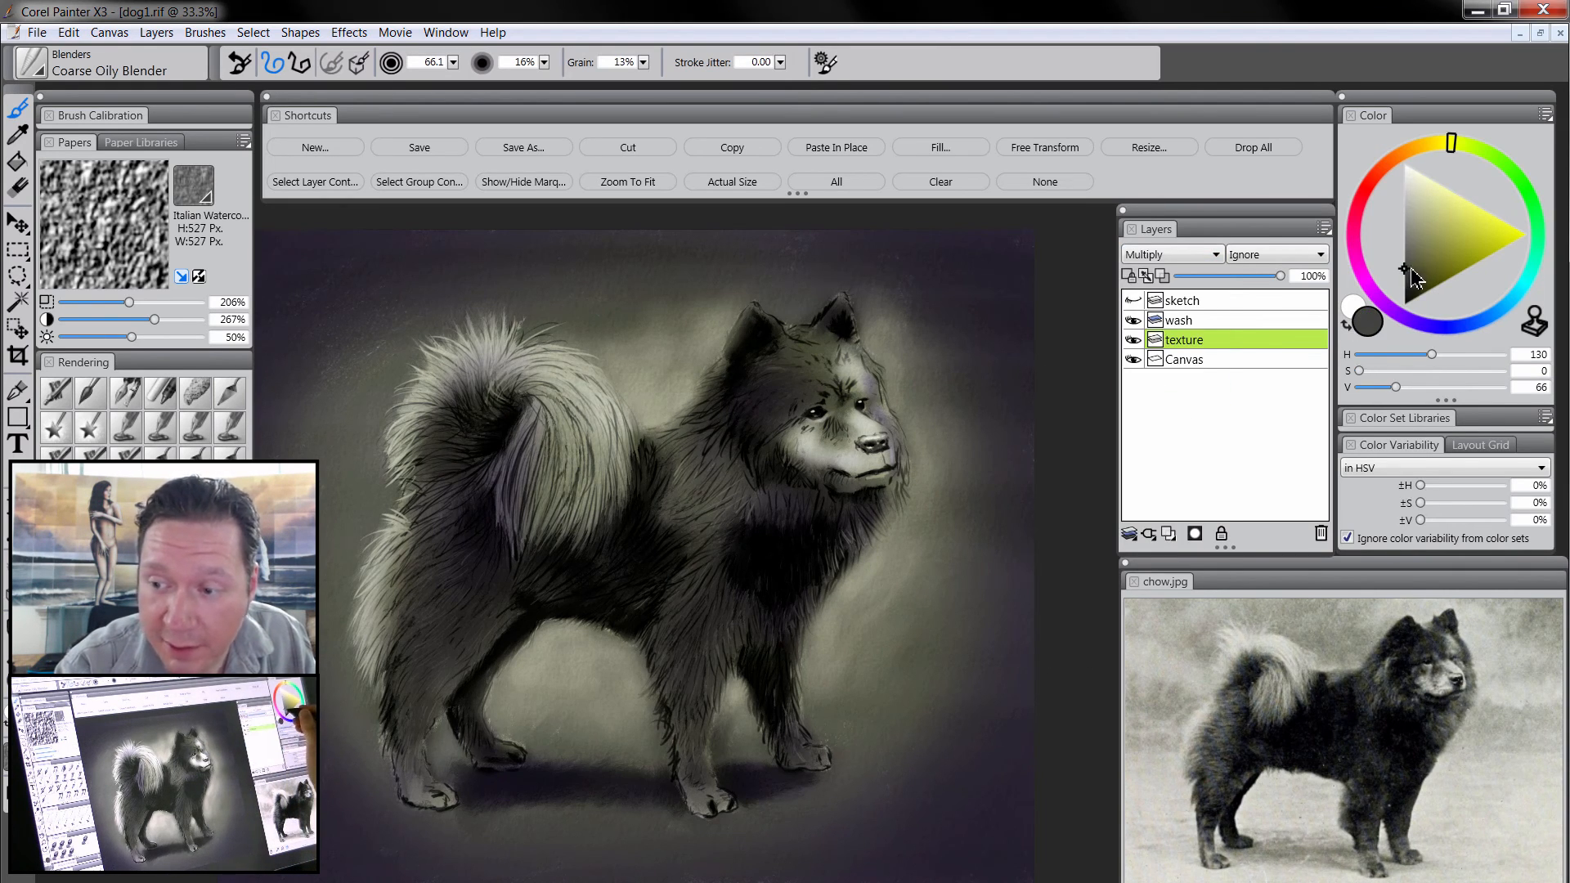
click(197, 395)
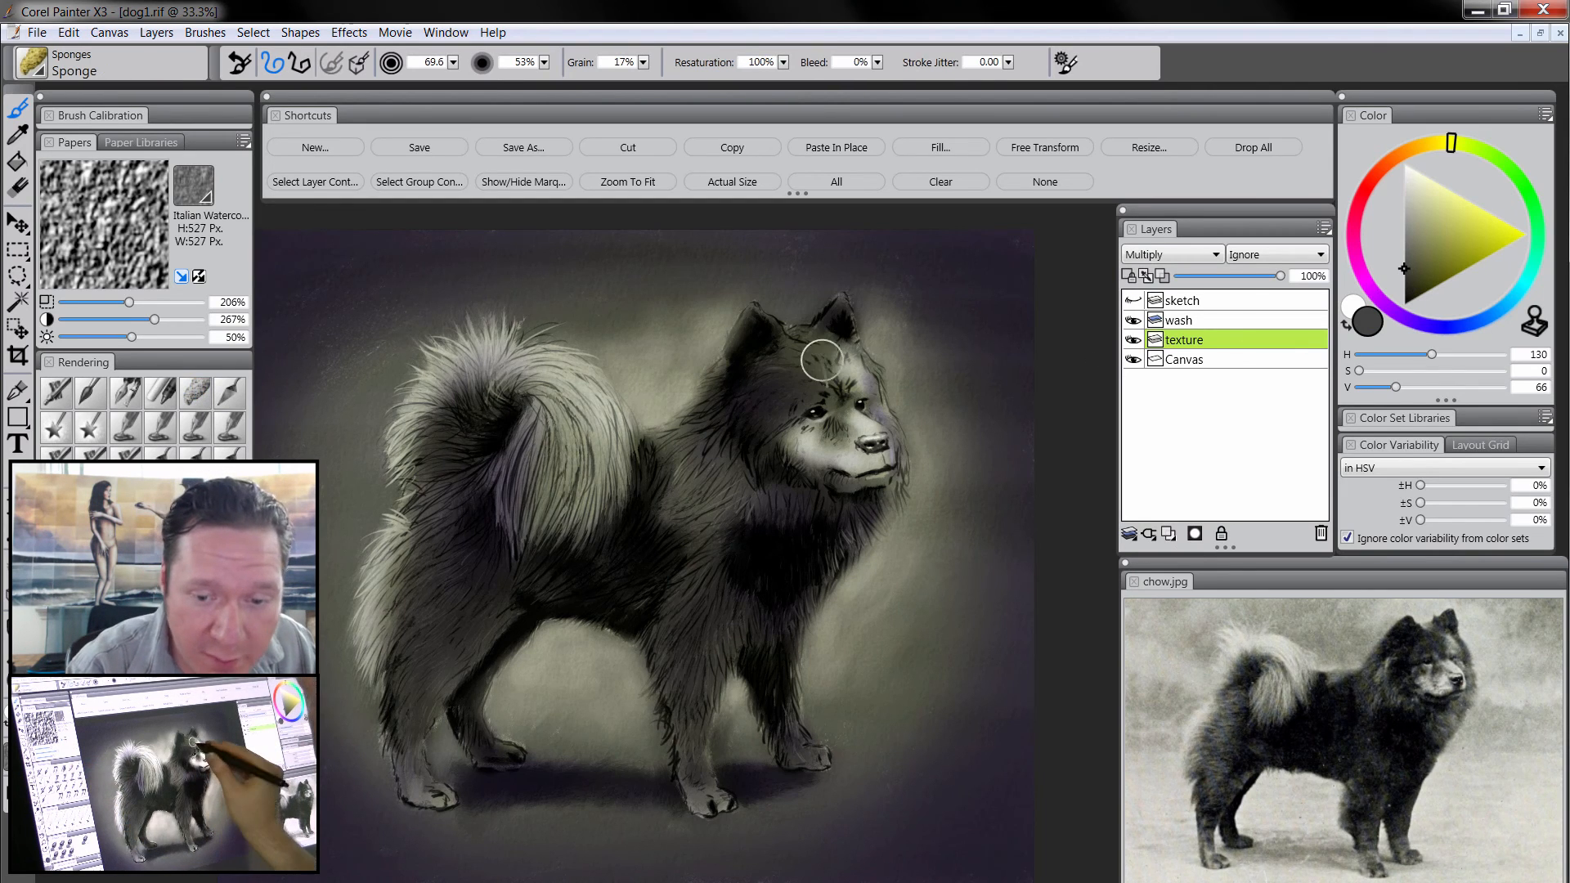
mouse_move(800, 356)
mouse_down()
mouse_move(801, 390)
mouse_move(794, 366)
mouse_move(825, 359)
mouse_move(779, 370)
mouse_move(758, 401)
mouse_move(810, 395)
mouse_move(799, 345)
mouse_move(830, 366)
mouse_move(830, 404)
mouse_move(861, 440)
mouse_move(809, 439)
mouse_move(863, 476)
mouse_move(859, 393)
mouse_move(848, 467)
mouse_up()
mouse_move(699, 470)
mouse_down()
mouse_move(673, 475)
mouse_move(736, 511)
mouse_up()
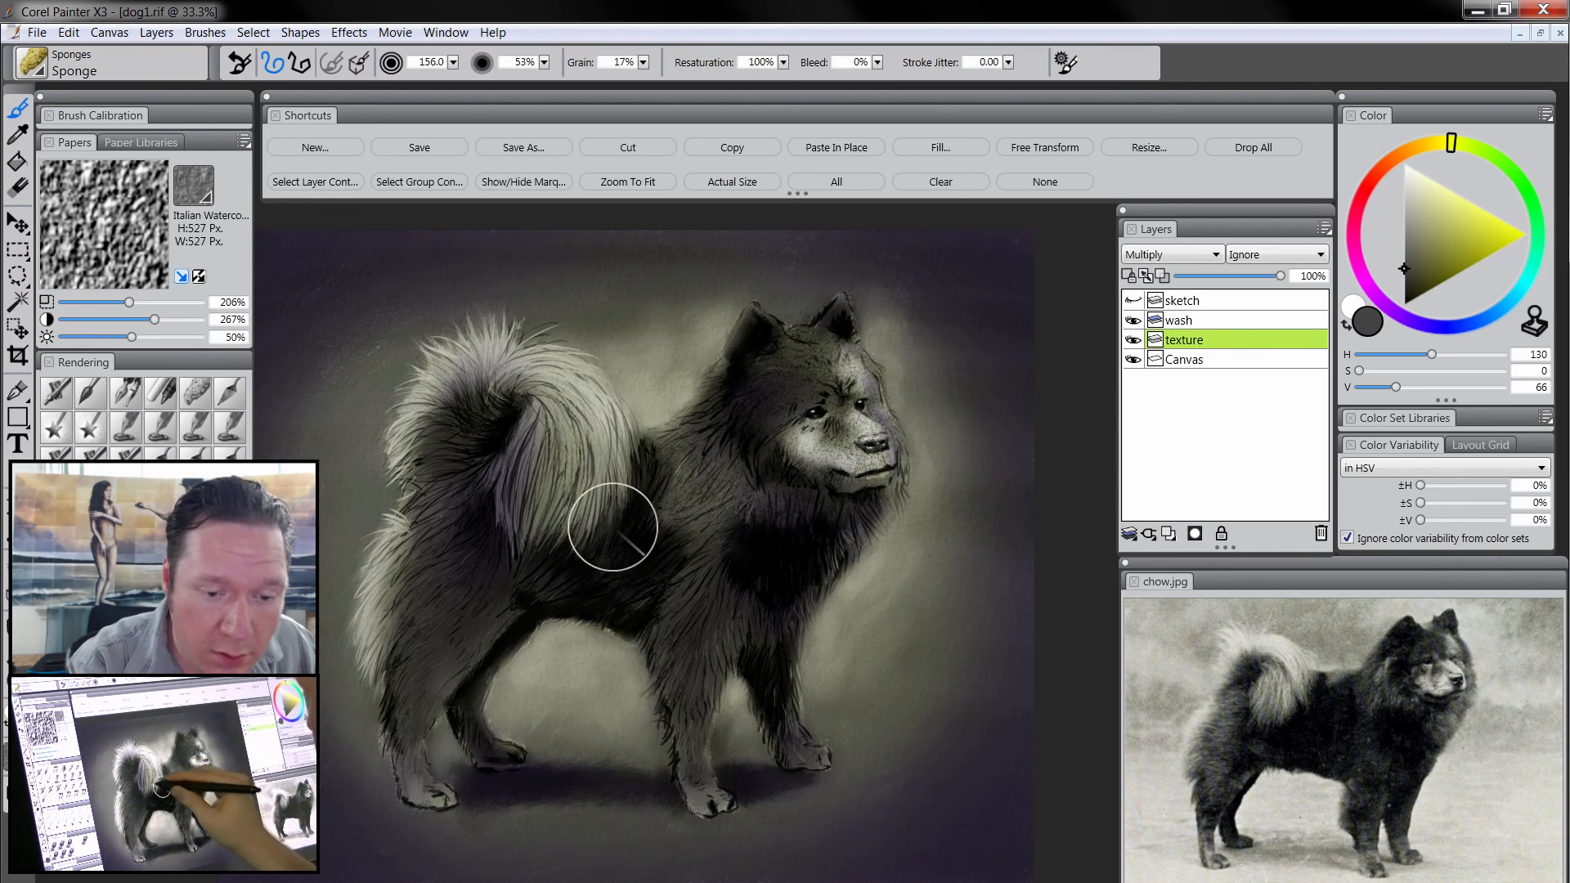
mouse_move(545, 442)
mouse_down()
mouse_move(533, 366)
mouse_move(587, 426)
mouse_move(467, 361)
mouse_move(416, 423)
mouse_move(437, 426)
mouse_move(372, 613)
mouse_move(381, 696)
mouse_move(407, 610)
mouse_move(427, 789)
mouse_move(494, 613)
mouse_move(473, 615)
mouse_move(596, 590)
mouse_move(478, 682)
mouse_move(491, 754)
mouse_move(637, 686)
mouse_move(696, 685)
mouse_move(705, 788)
mouse_move(678, 611)
mouse_move(735, 614)
mouse_move(813, 768)
mouse_move(733, 513)
mouse_move(668, 535)
mouse_move(770, 515)
mouse_move(746, 546)
mouse_move(613, 462)
mouse_move(509, 462)
mouse_move(497, 494)
mouse_move(594, 467)
mouse_move(628, 501)
mouse_move(599, 395)
mouse_move(732, 459)
mouse_move(837, 397)
mouse_move(870, 460)
mouse_move(863, 395)
mouse_move(759, 489)
mouse_move(660, 540)
mouse_move(471, 381)
mouse_move(415, 483)
mouse_move(396, 637)
mouse_move(643, 751)
mouse_up()
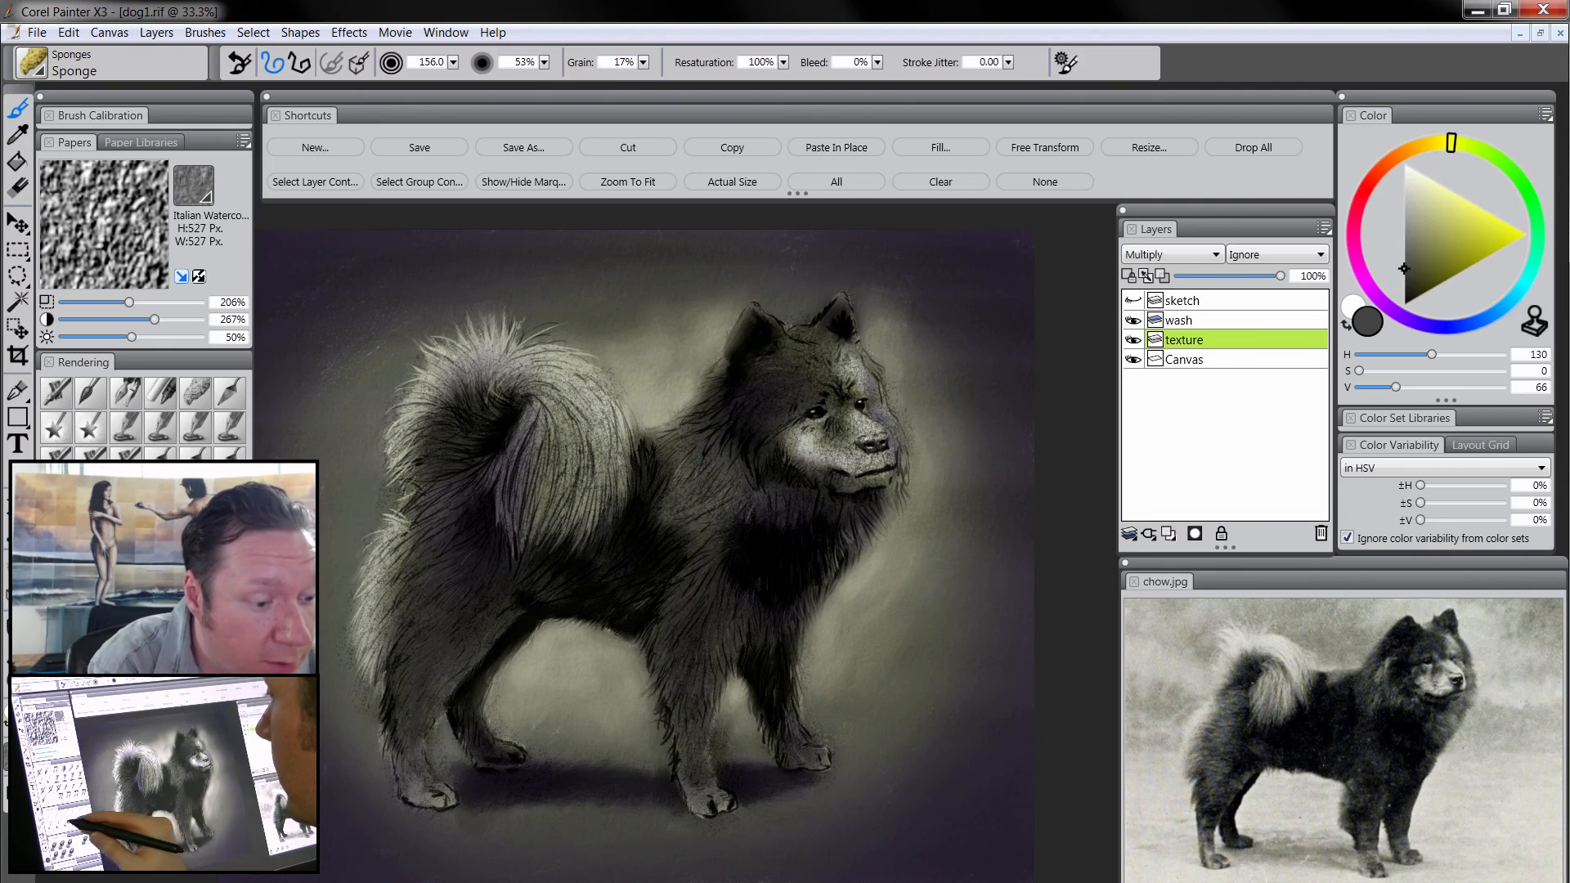
- Soften the sponge texture with the Diffuse Blur blender and clean up the stray specks around the dog's outline
click(81, 593)
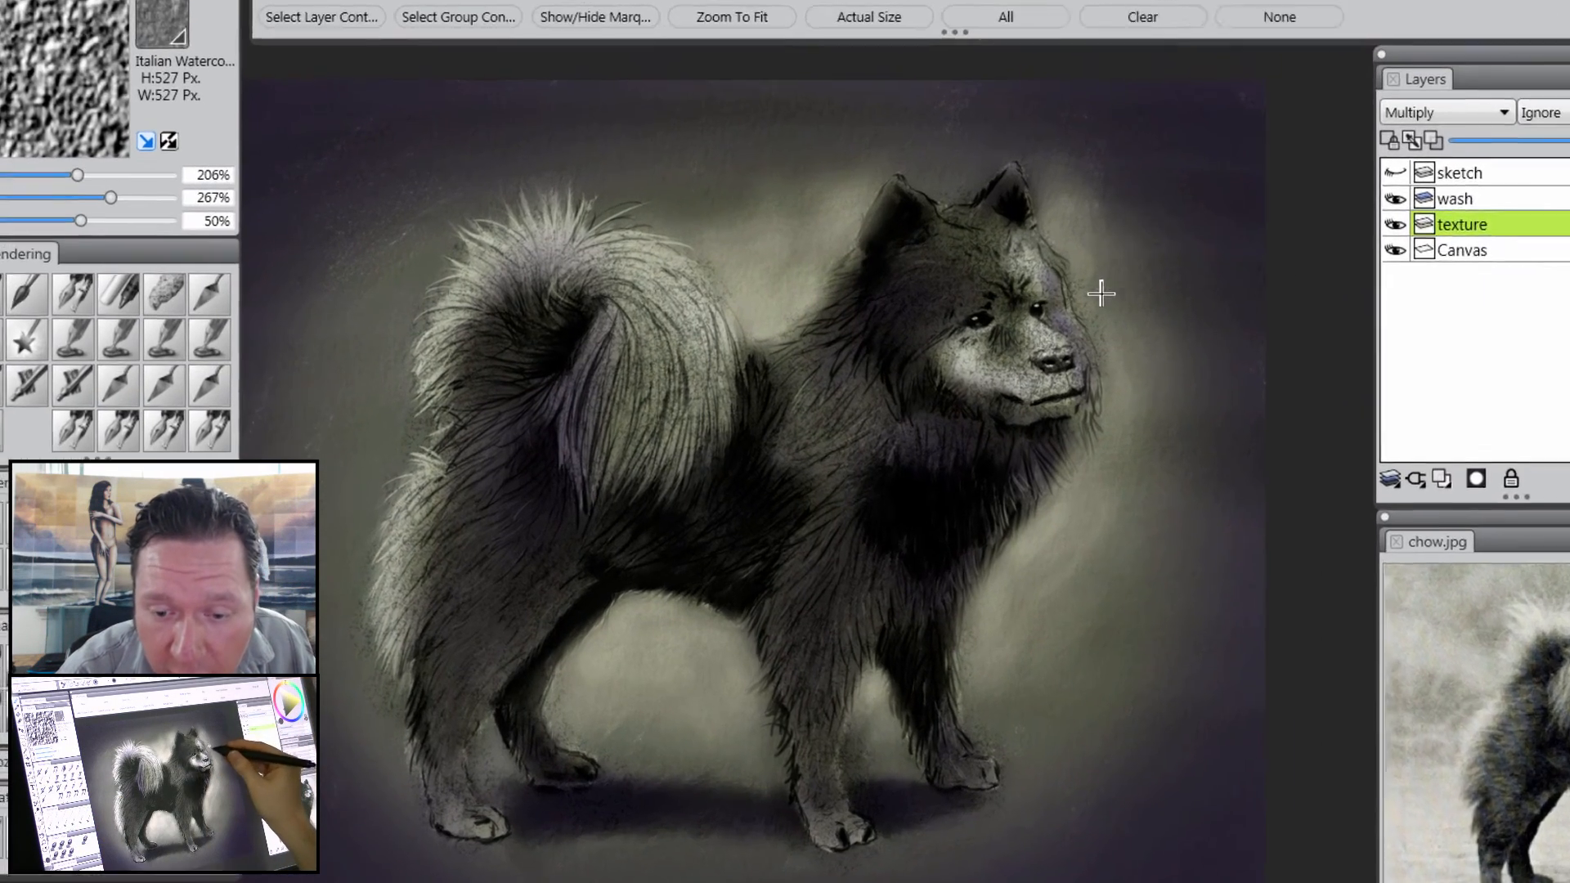
mouse_move(909, 393)
mouse_down()
mouse_move(887, 395)
mouse_move(865, 429)
mouse_move(880, 432)
mouse_up()
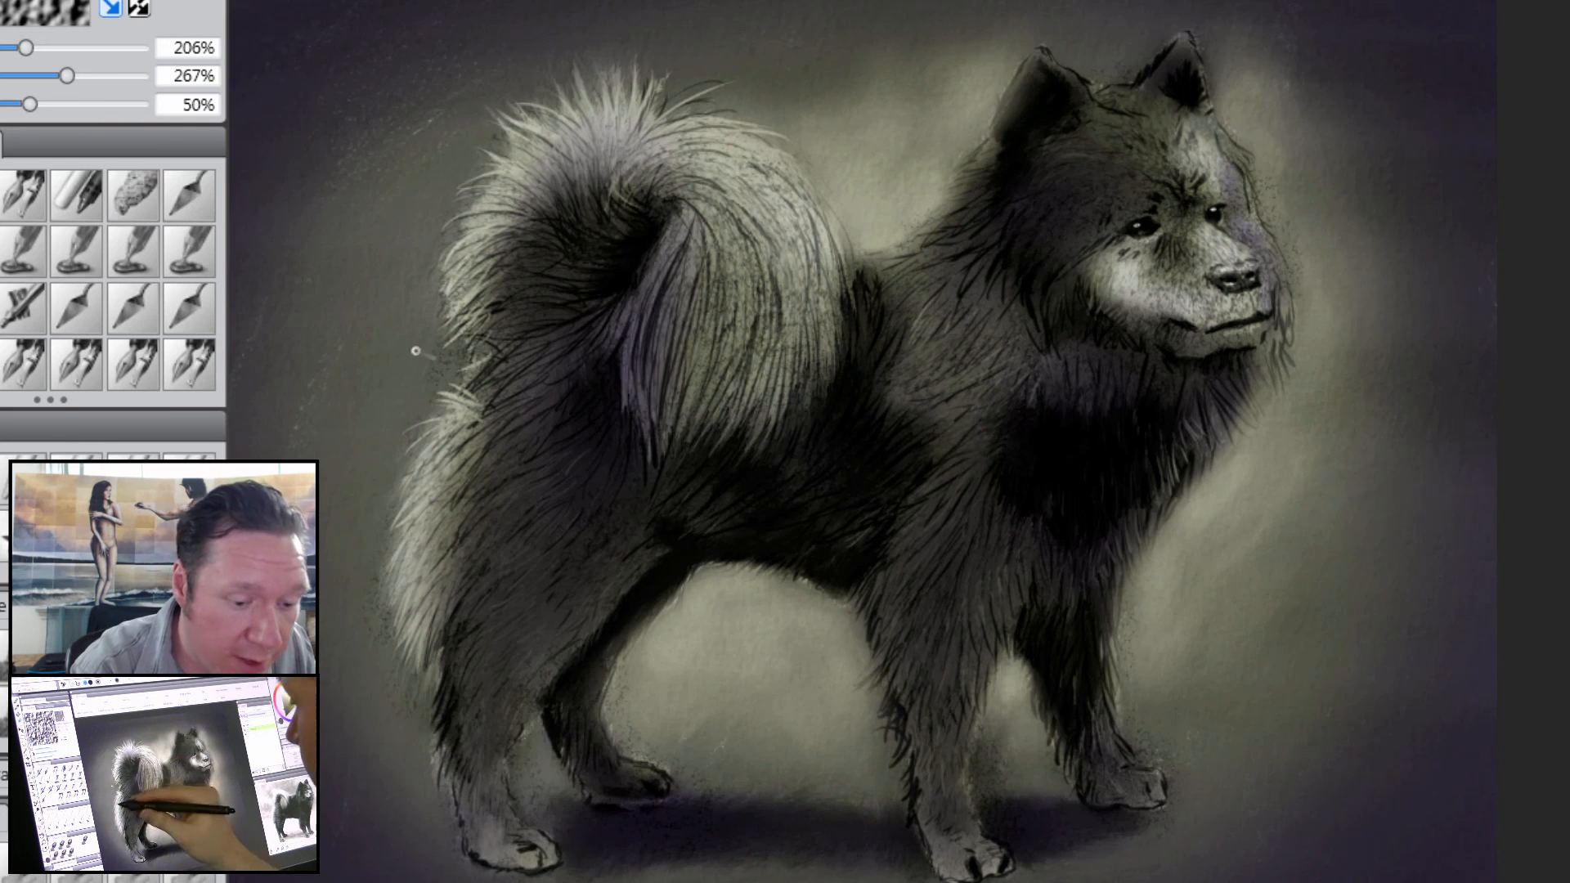
drag(354, 549, 375, 588)
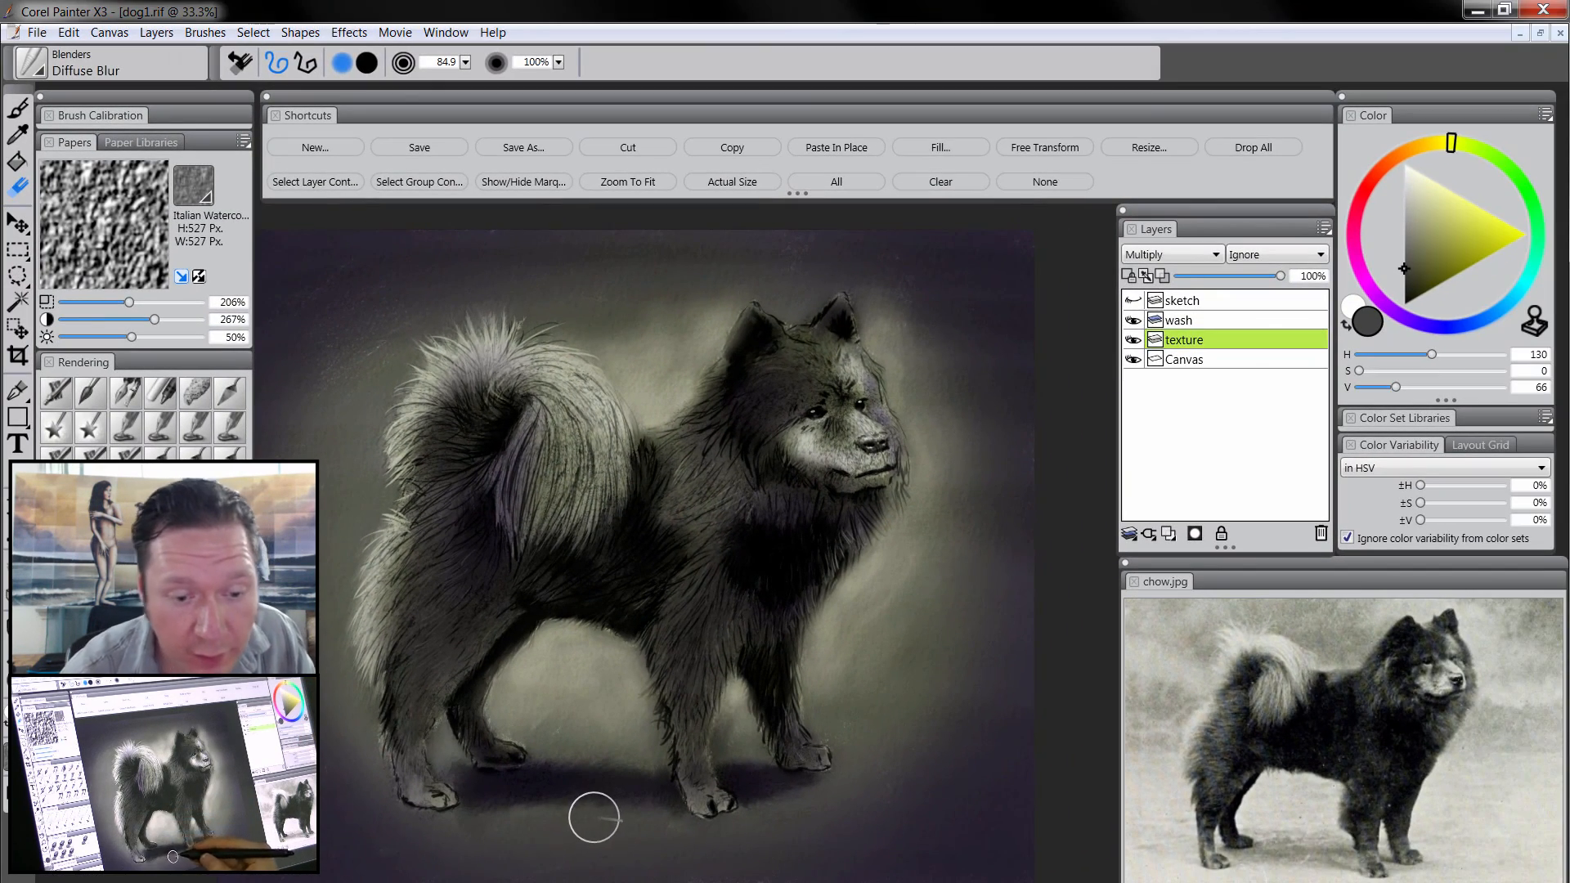
- Set the texture layer's opacity to 75% and check the whole painting at a small size
click(18, 678)
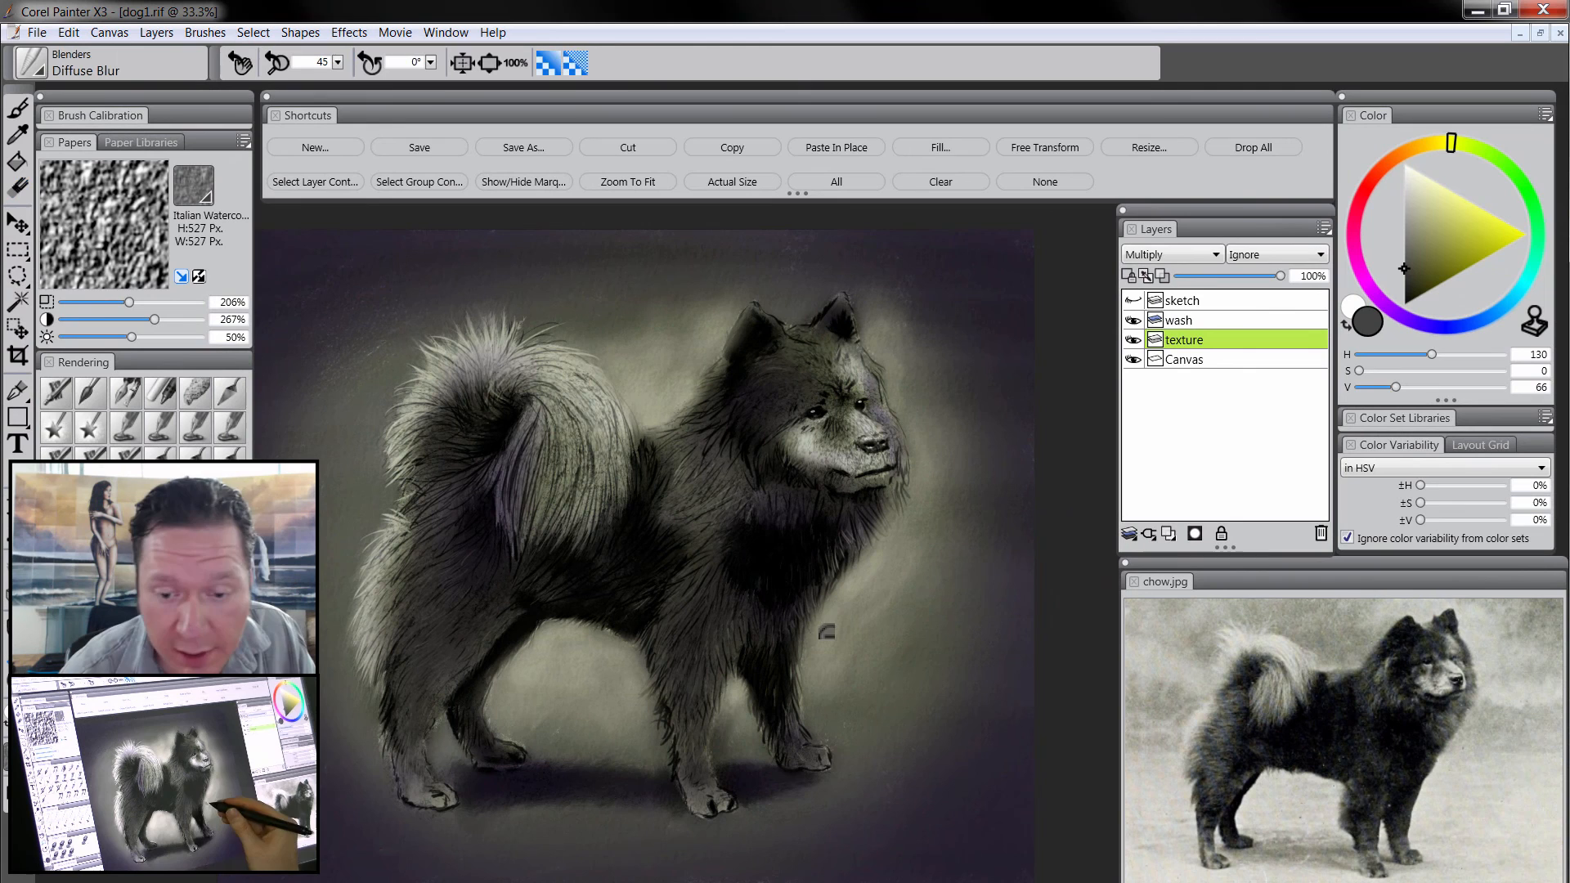
click(1256, 277)
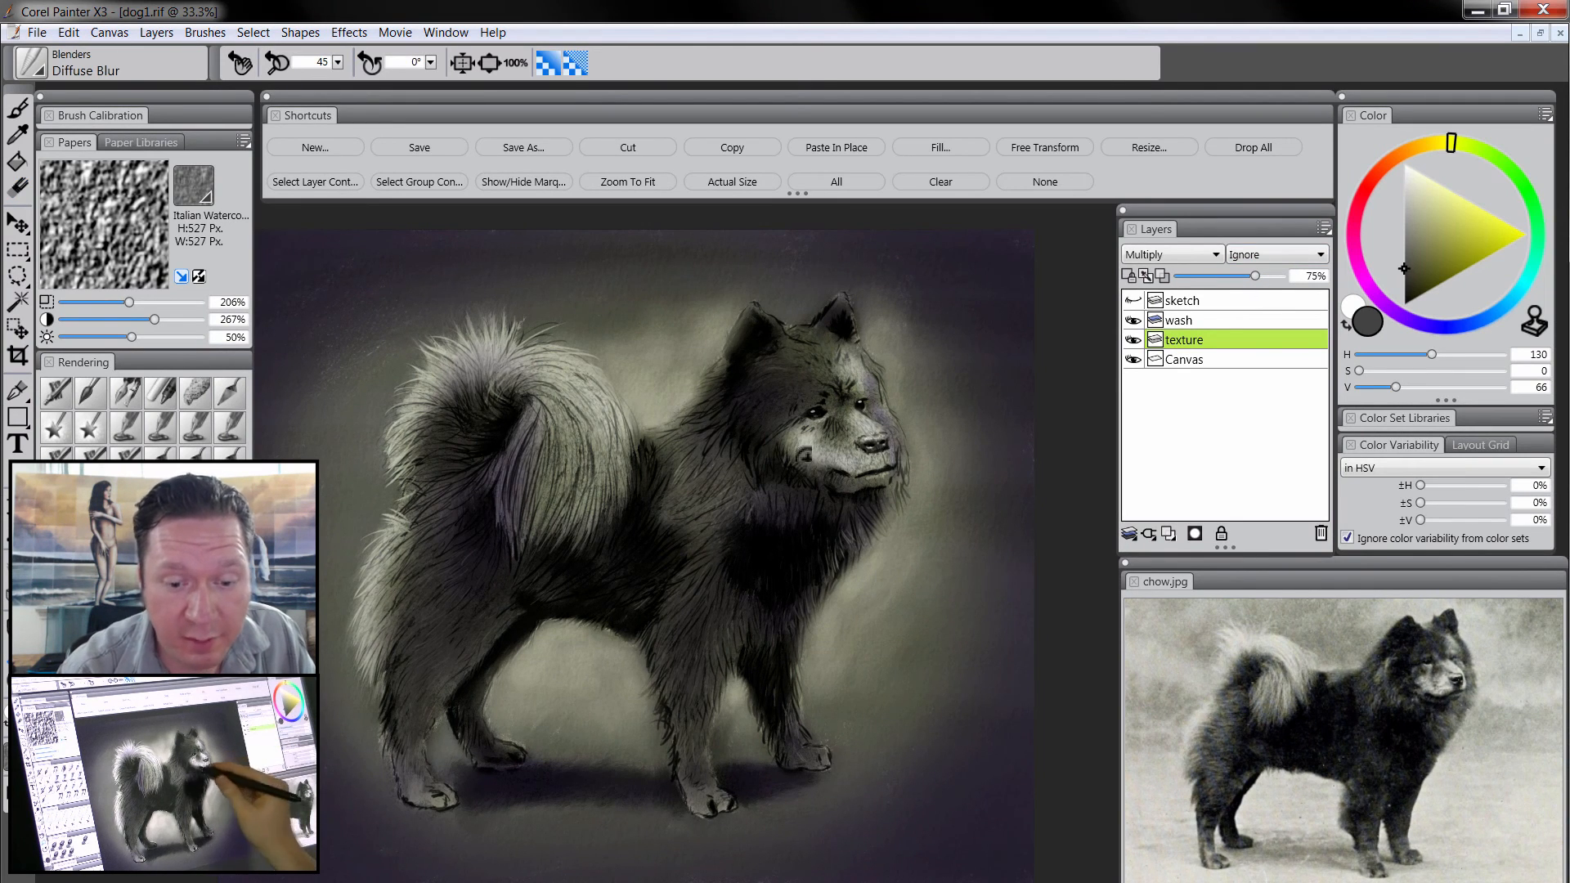
key(ctrl+minus)
scroll(875, 680, down, 3)
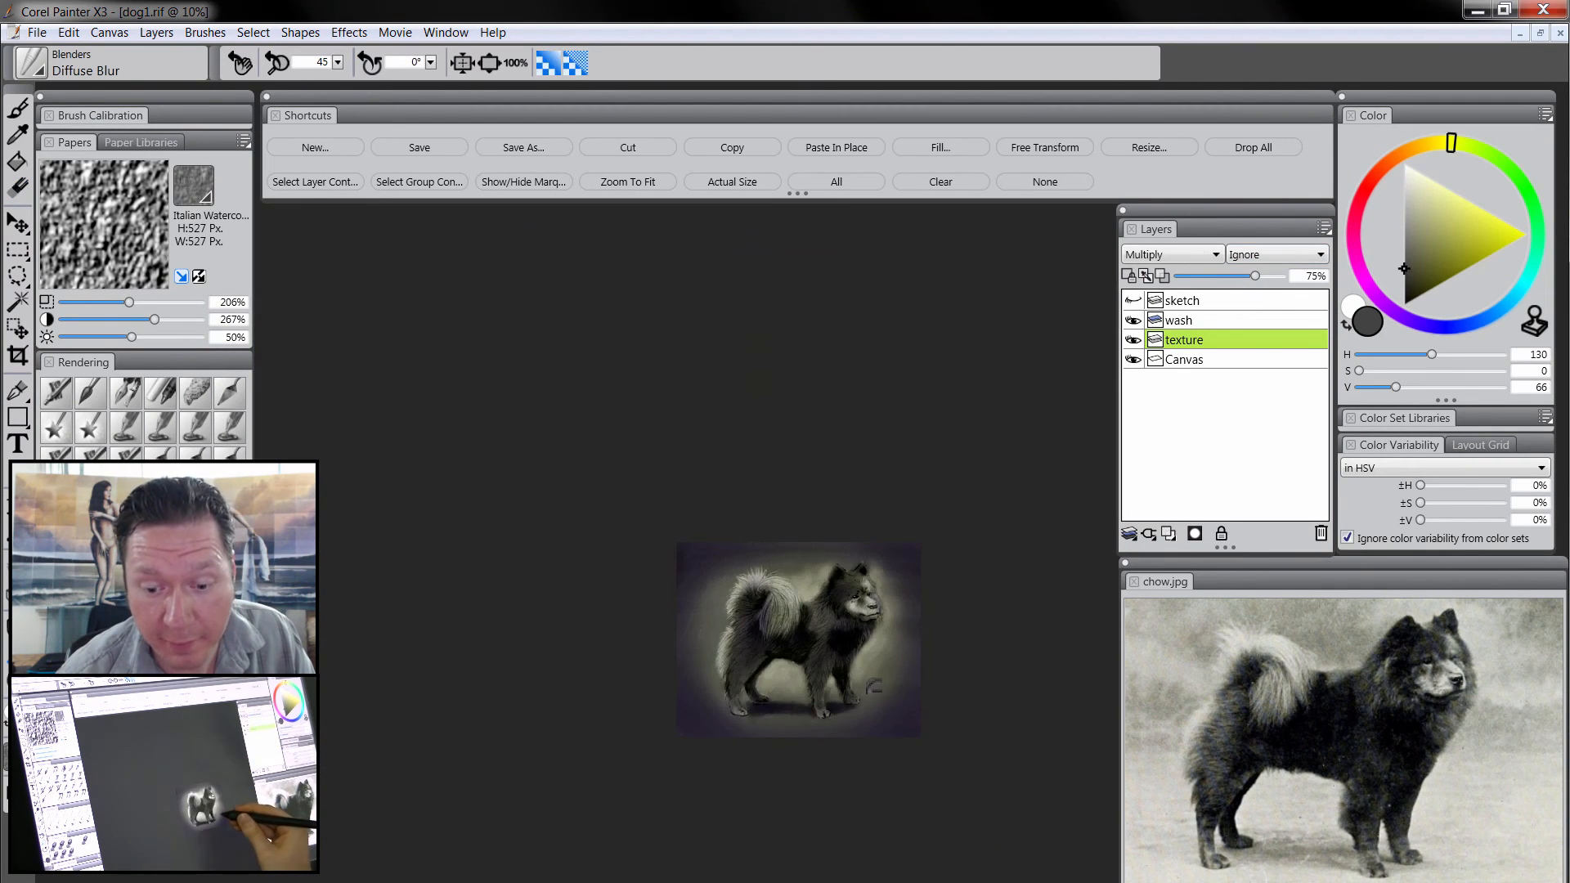
scroll(891, 693, up, 3)
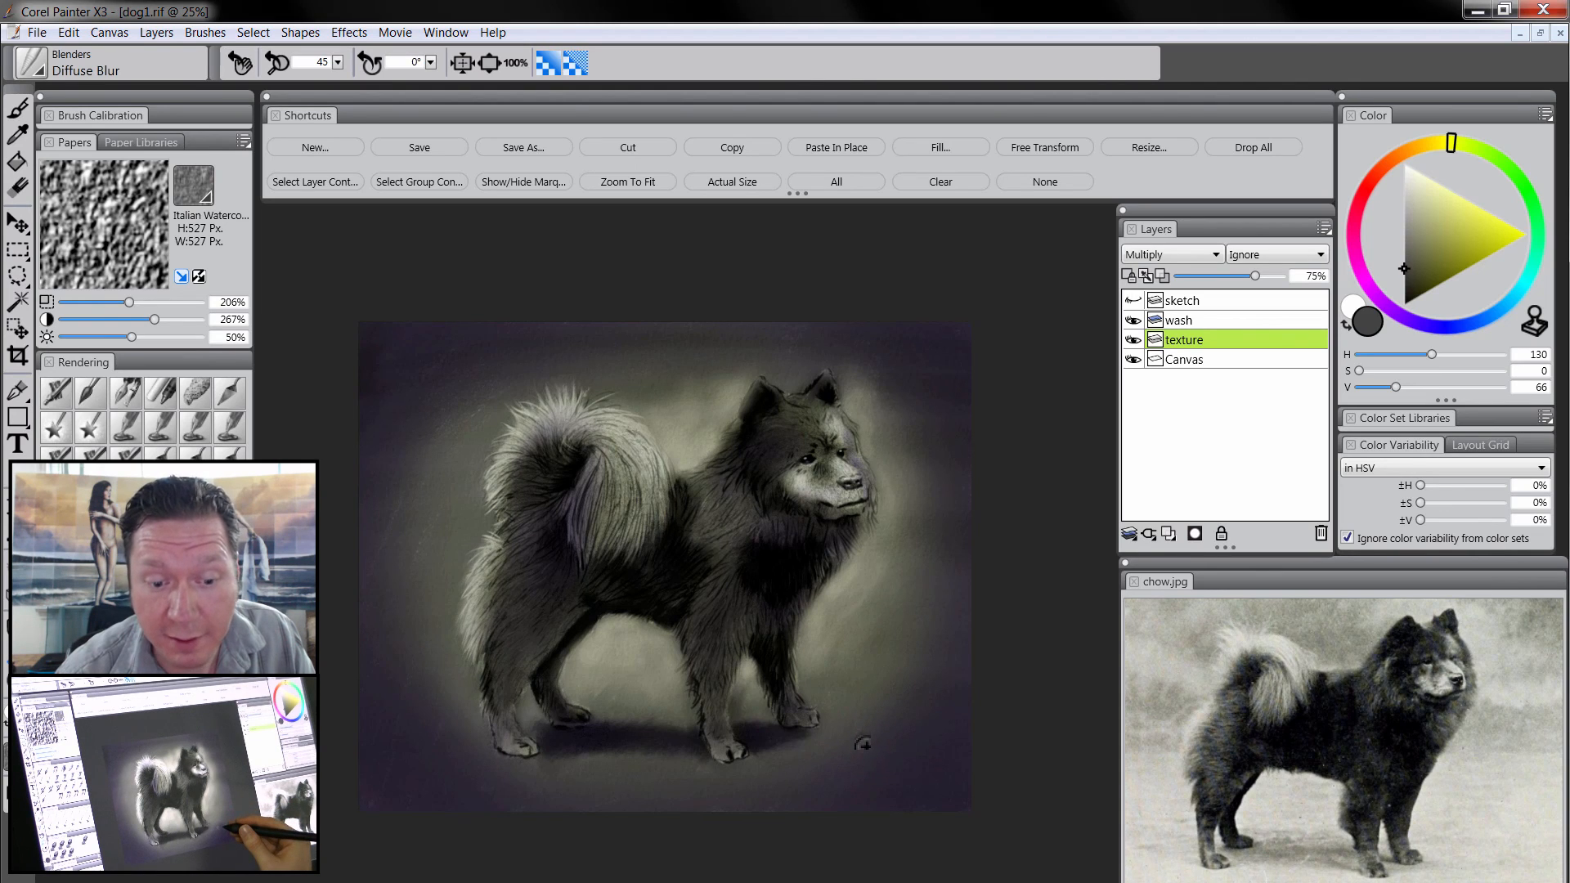
- Save the painting, and save a second version in Painter RIFF format under the file name dog2
click(1198, 303)
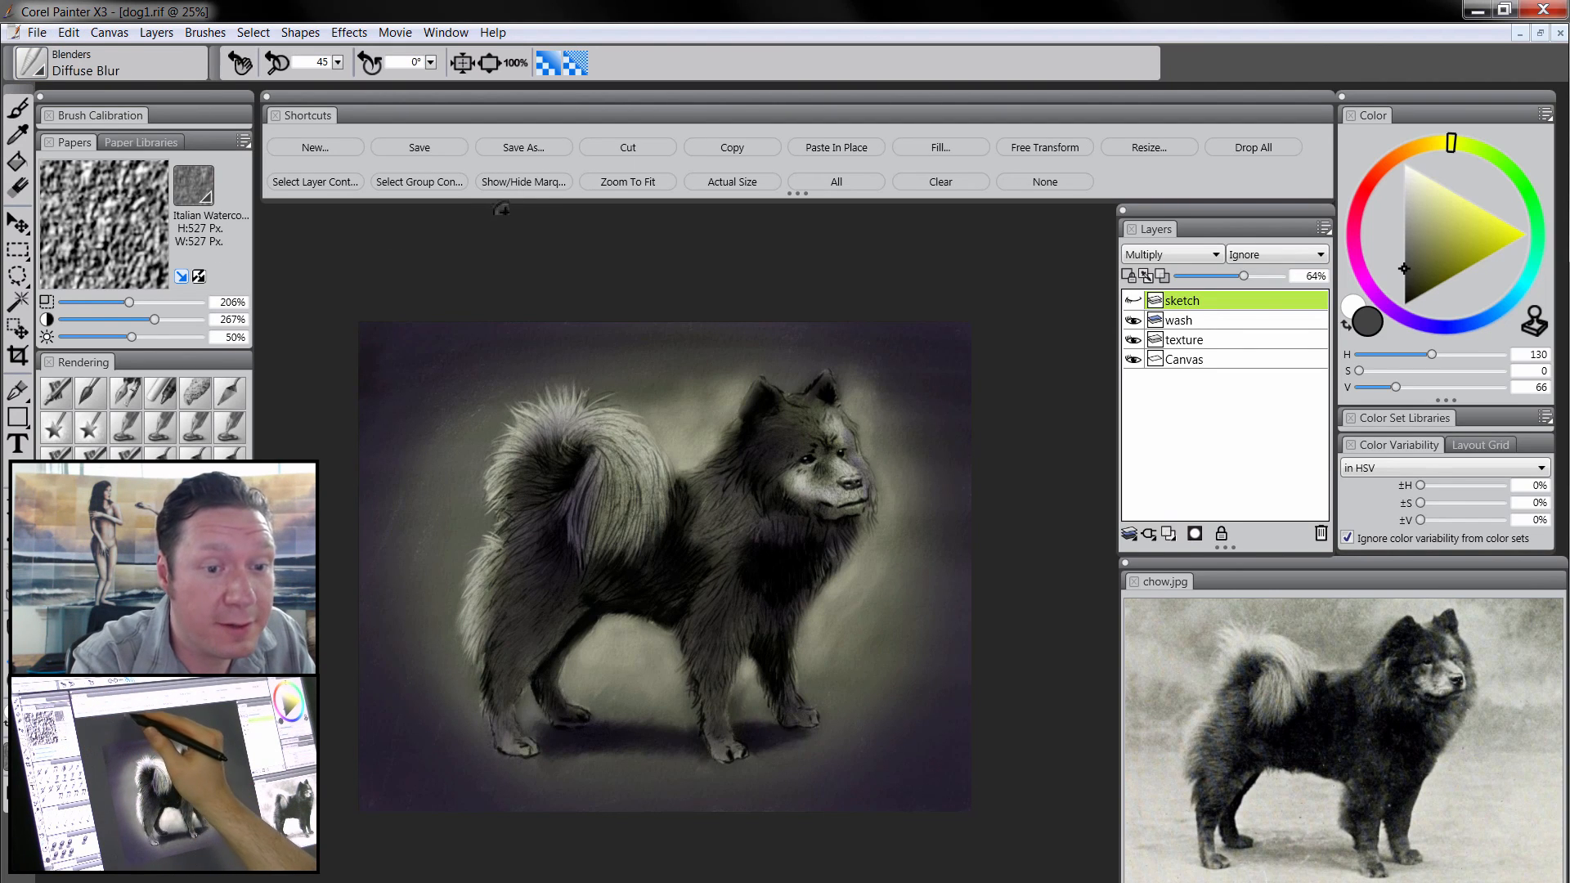
click(445, 151)
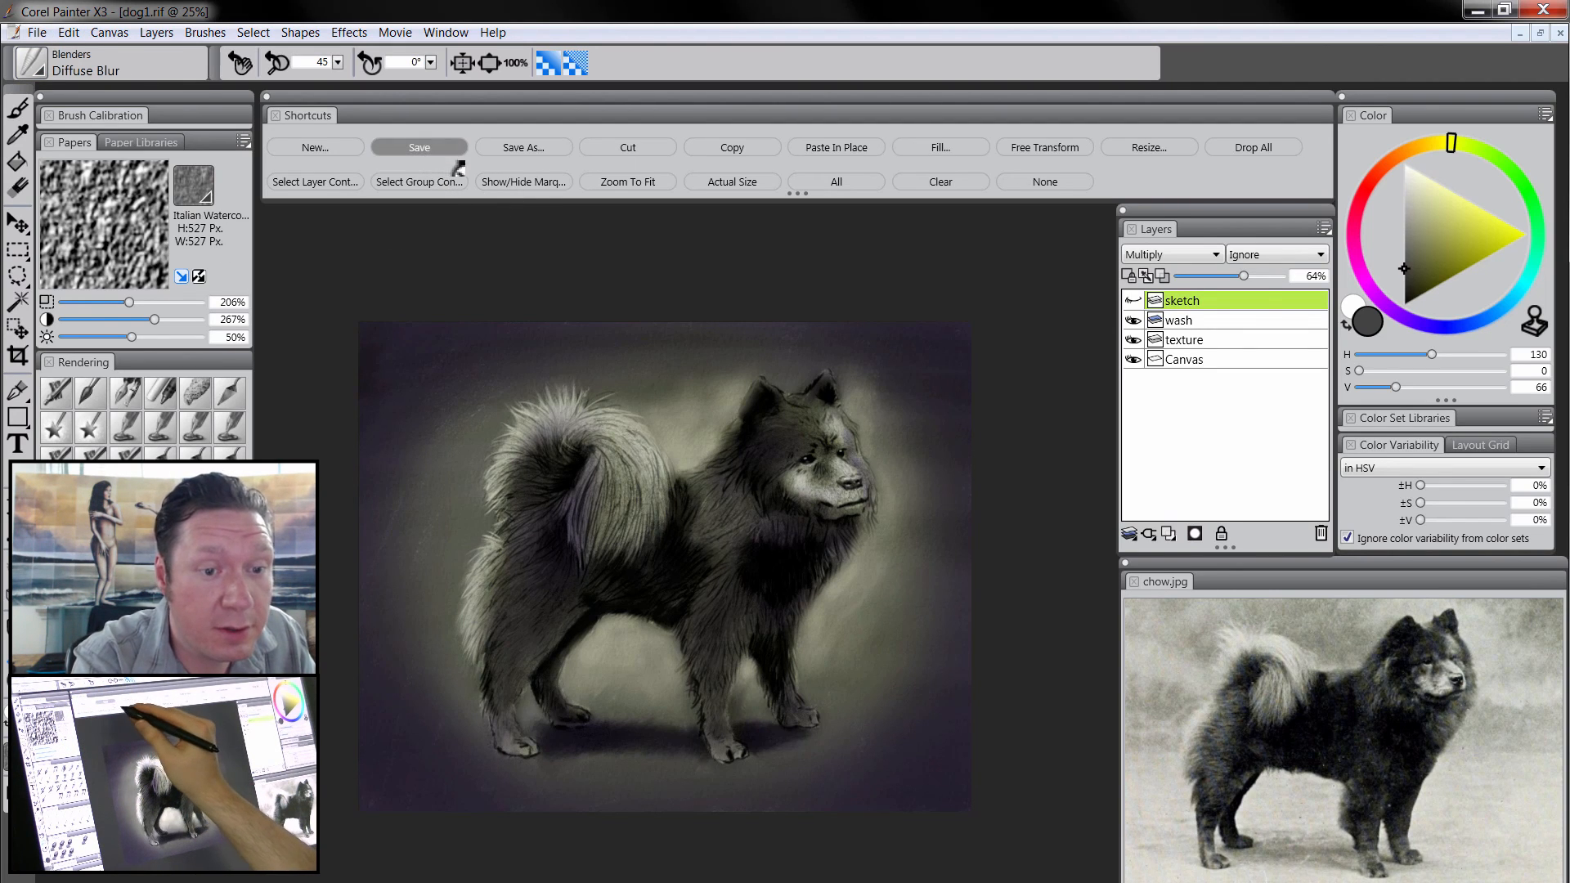
click(517, 150)
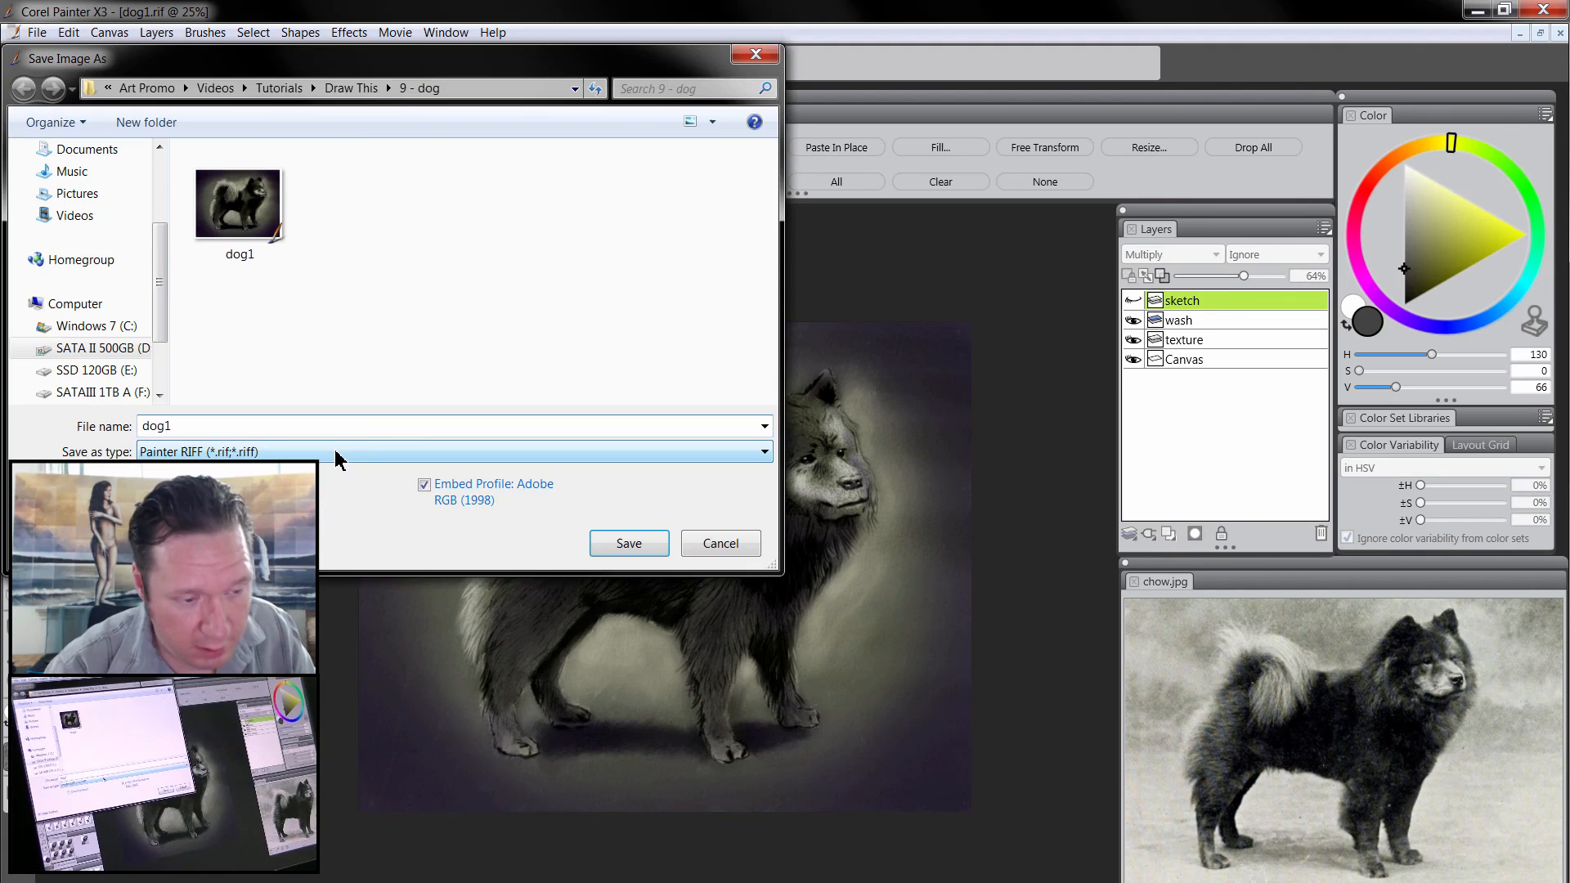
key(BackSpace)
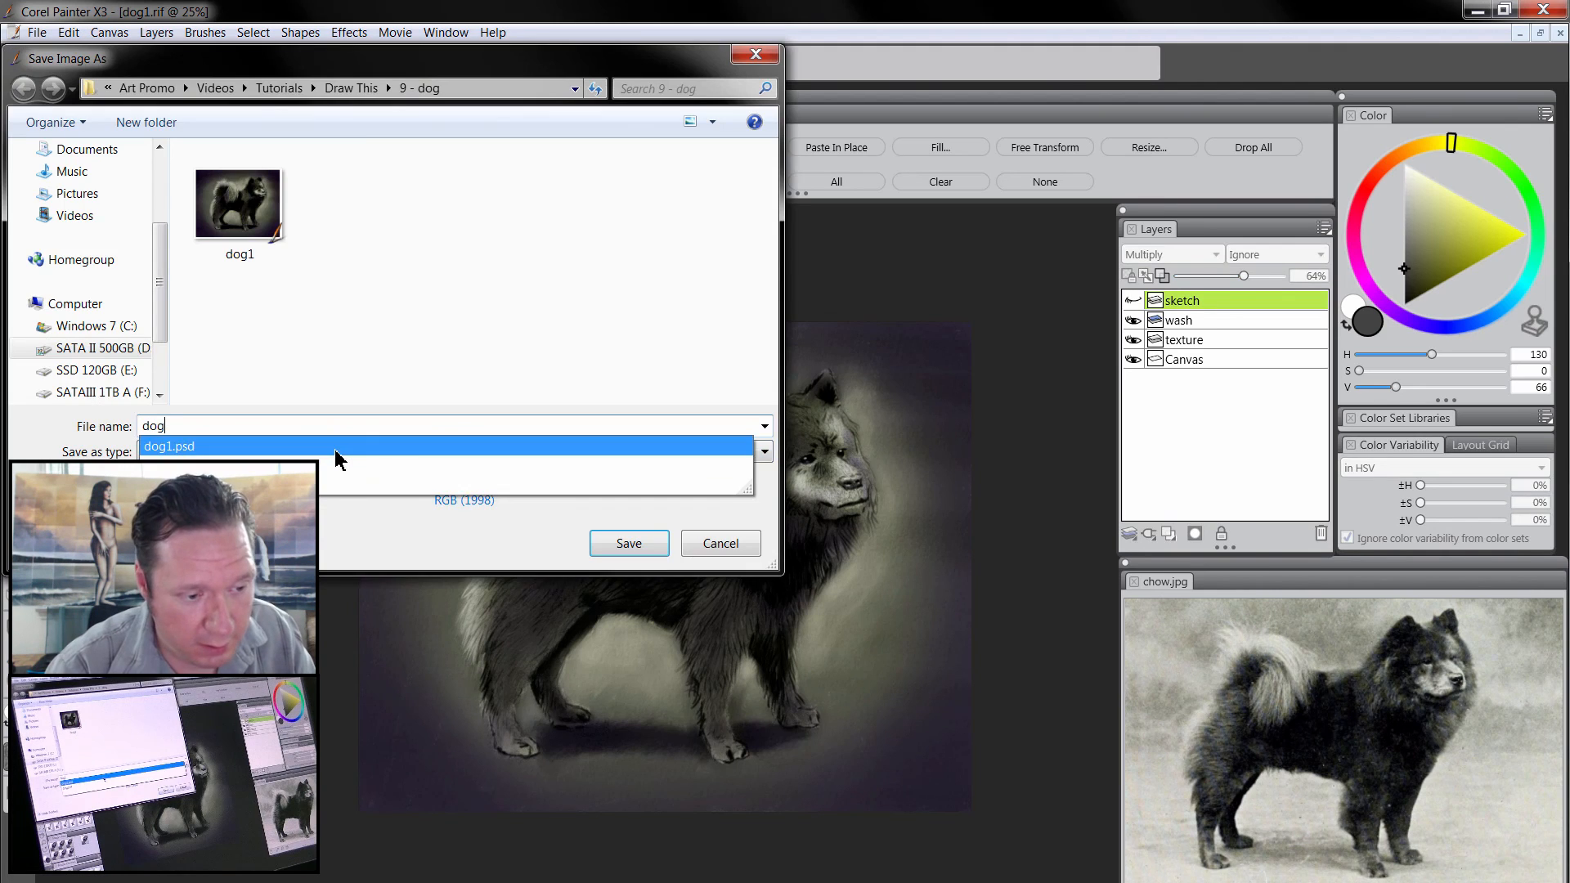
text(2)
key(Return)
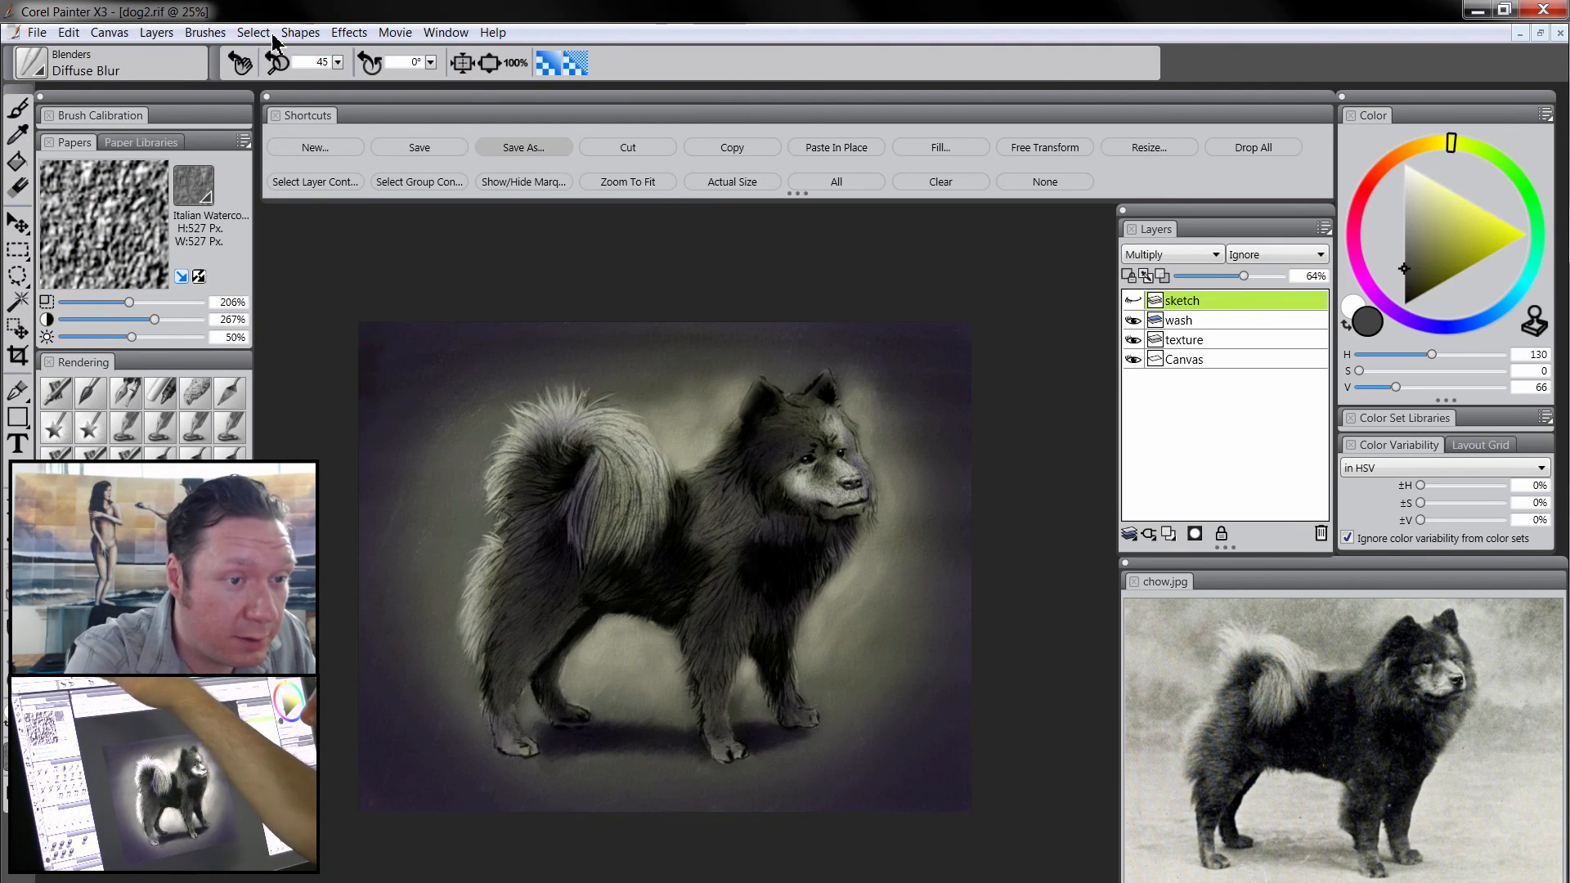
- Flatten dog2 by dropping all of its layers onto the Canvas
click(157, 33)
click(163, 375)
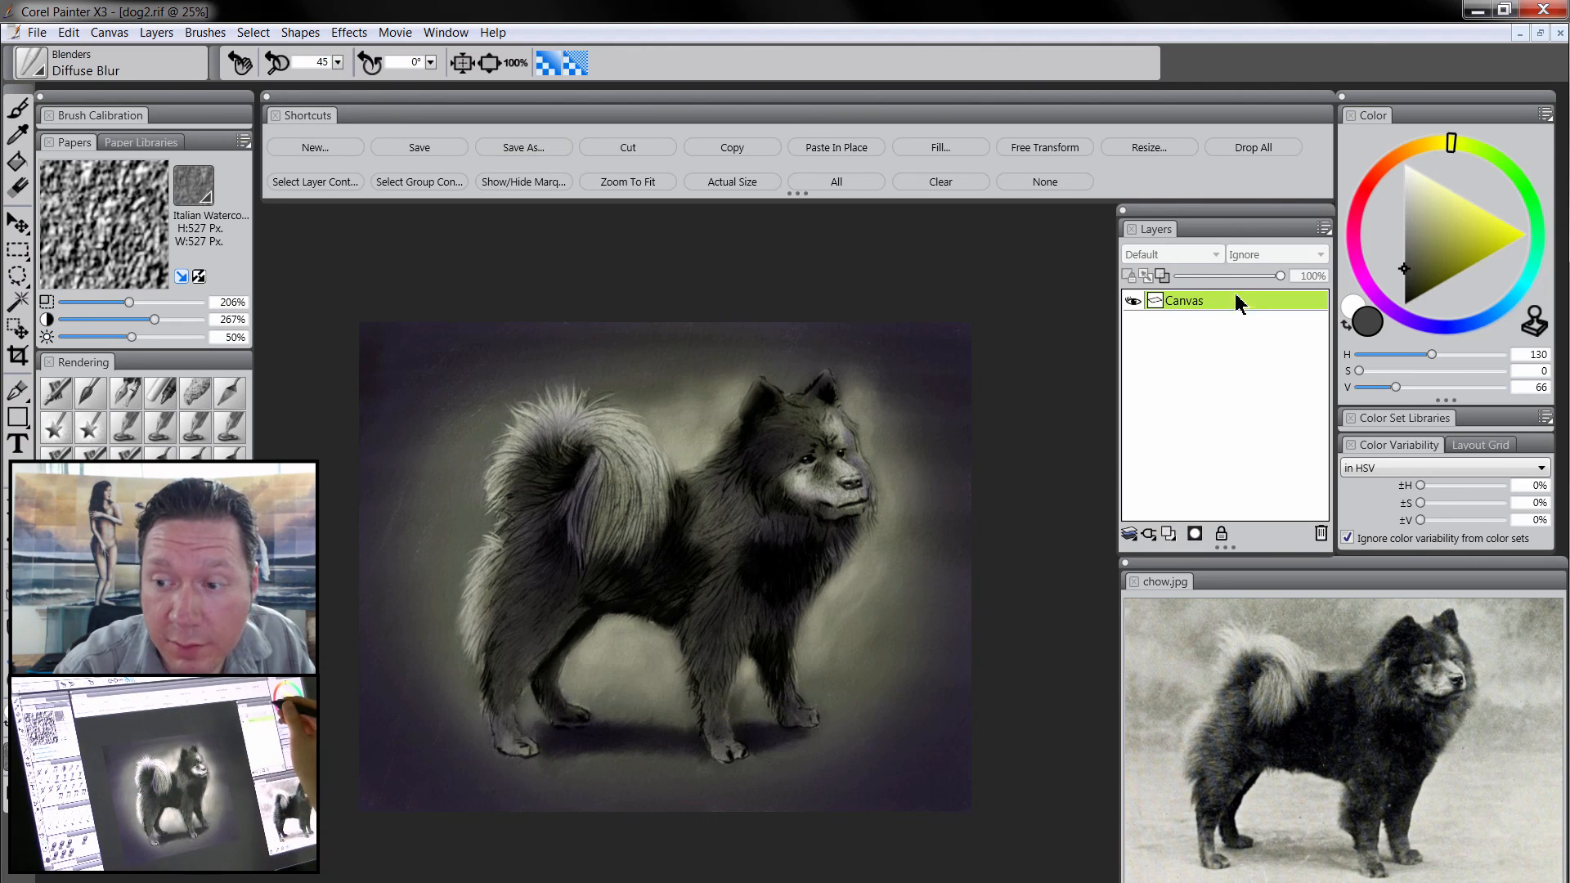
- Duplicate the entire flattened Canvas image in place onto a new layer
click(1325, 229)
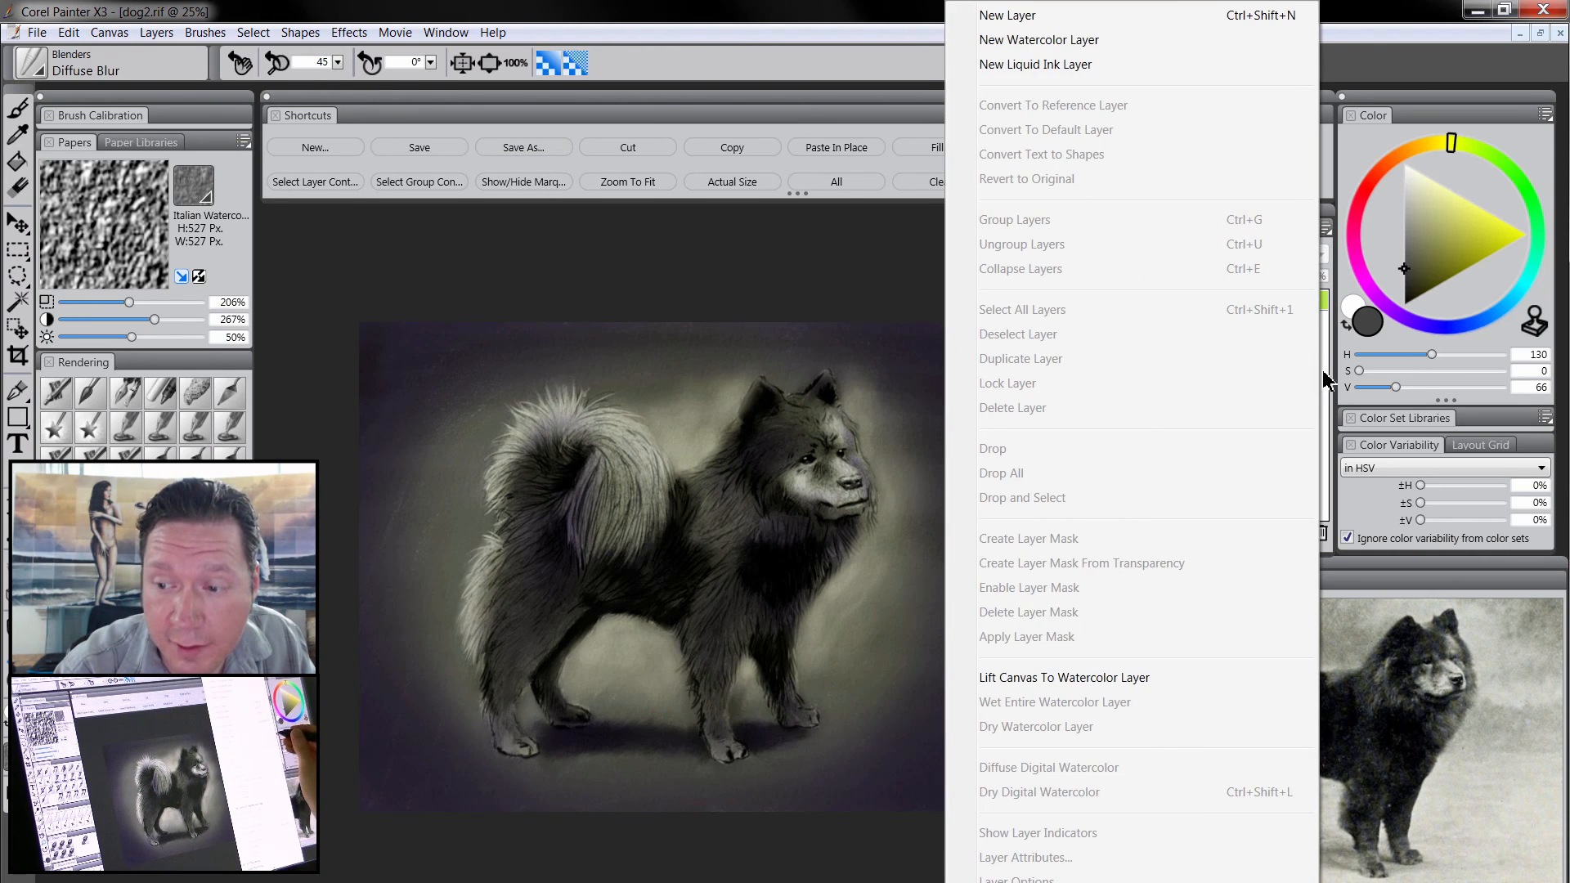
click(883, 593)
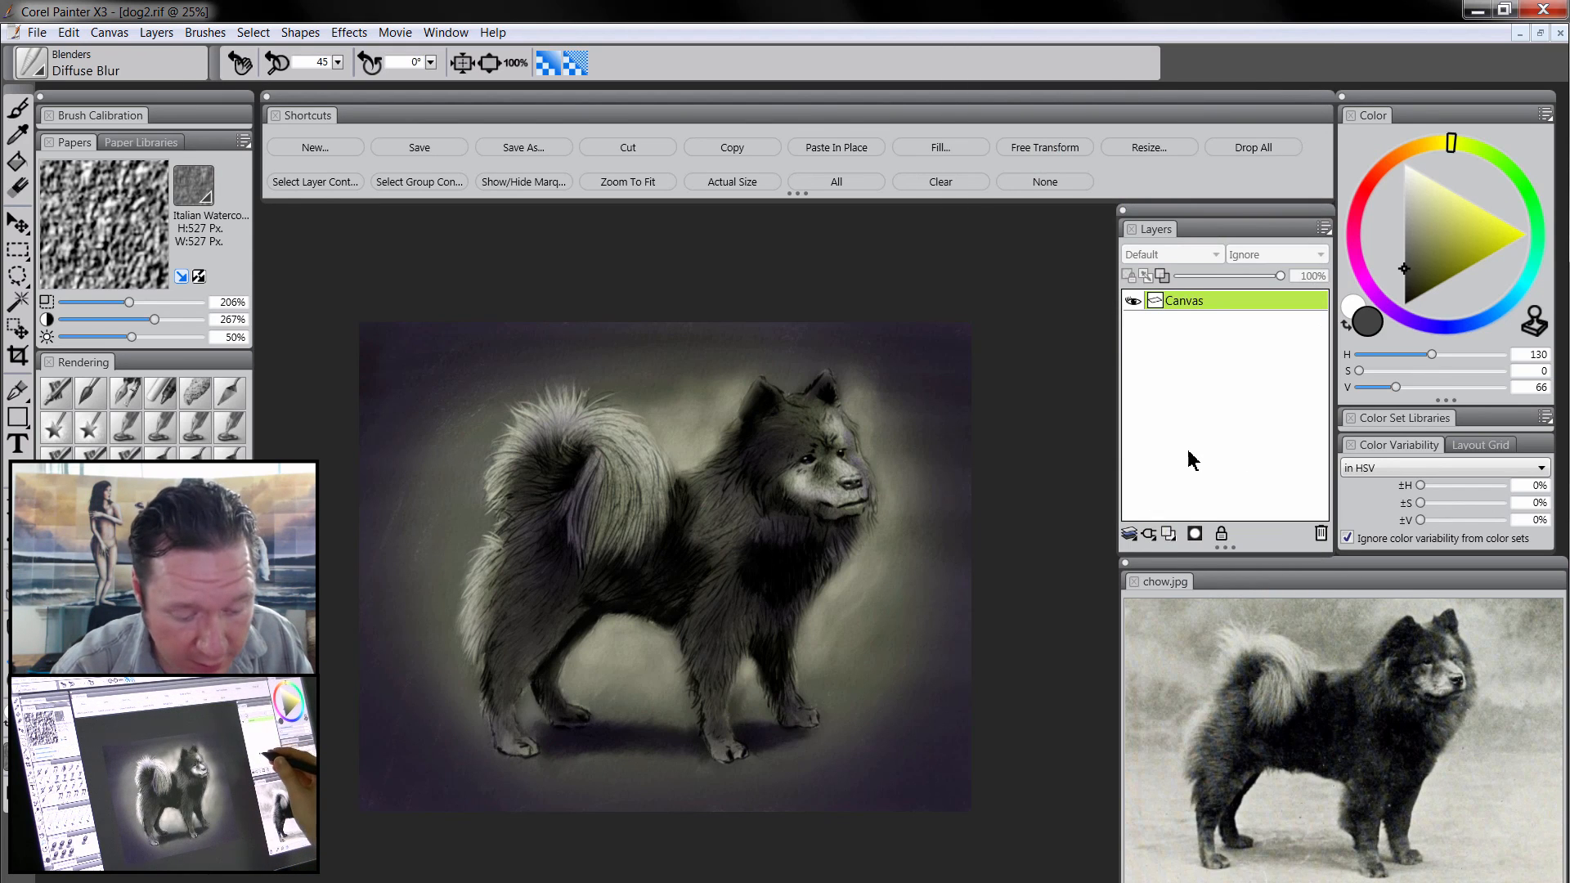
click(850, 183)
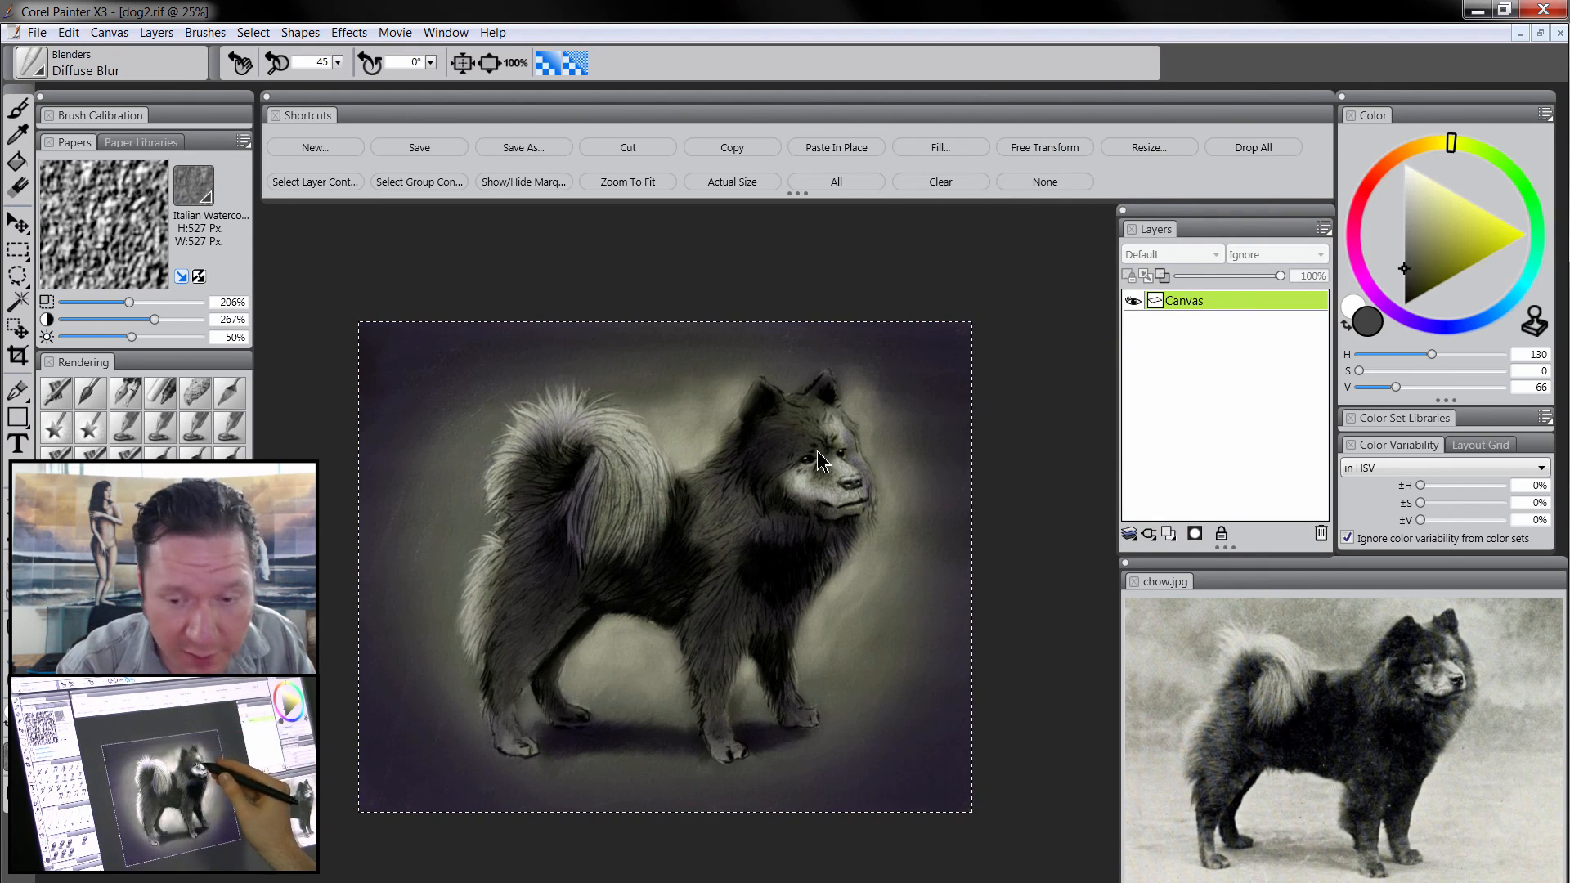
key(ctrl+shift+v)
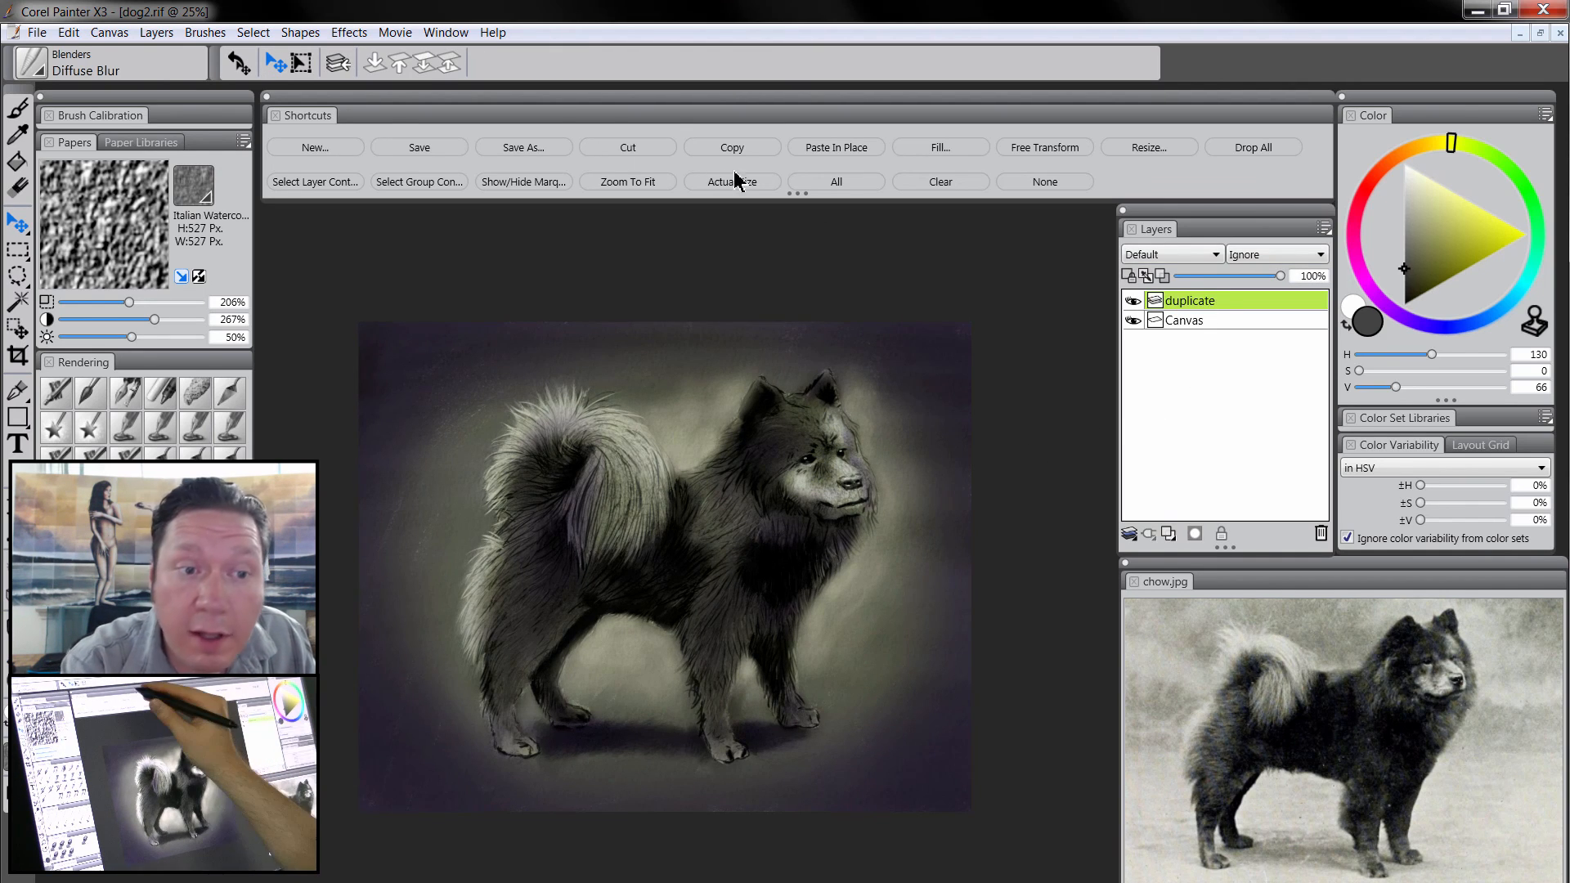
- Equalize the duplicate layer, setting the brightness to about 44%
click(350, 35)
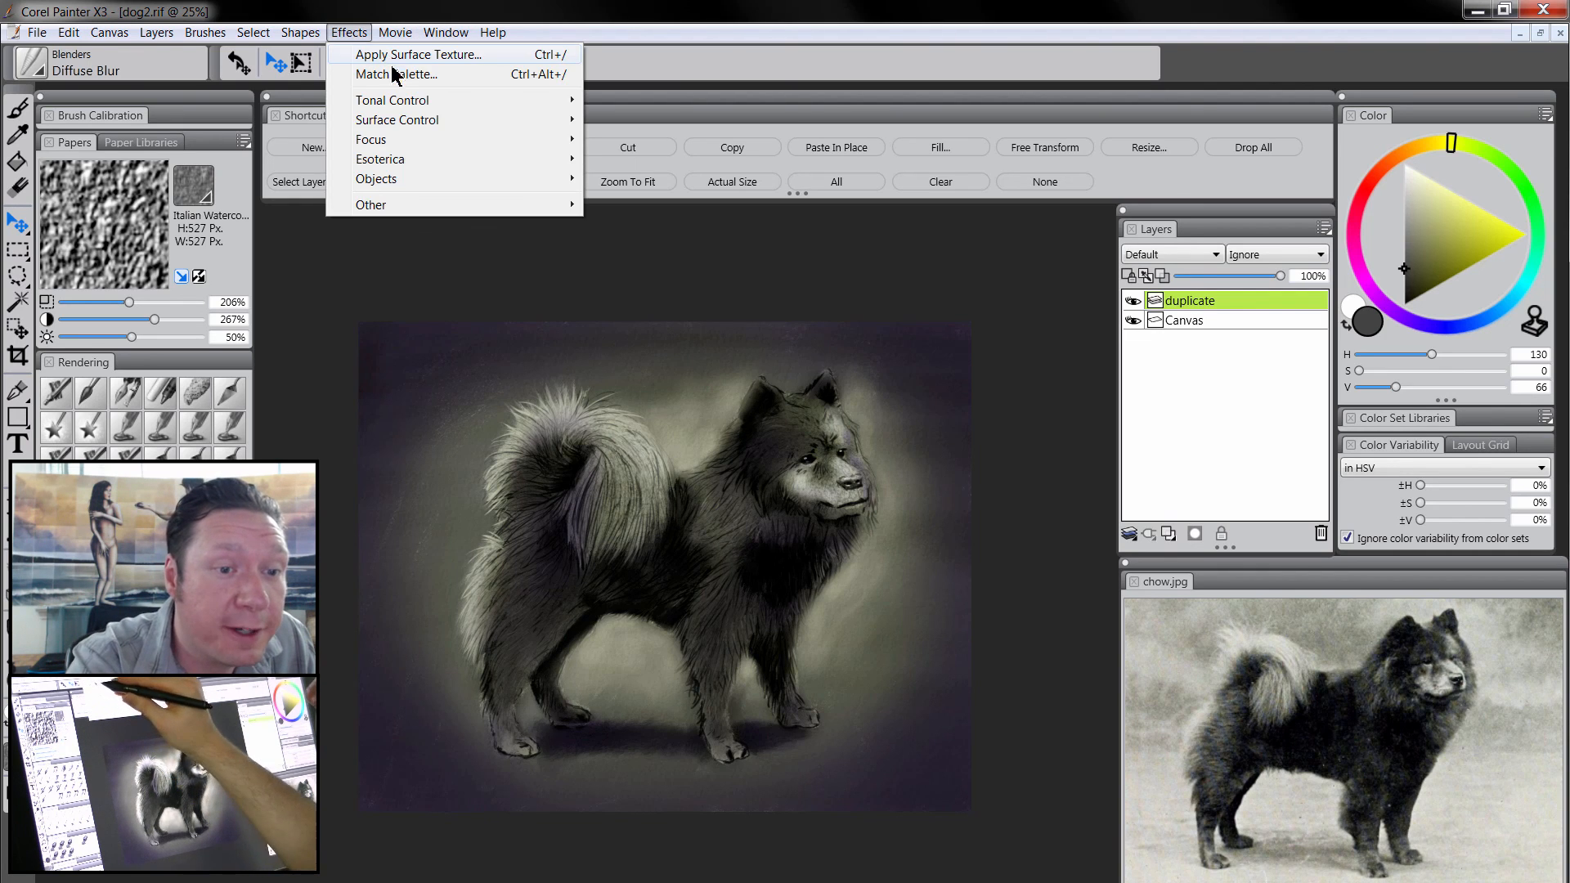
mouse_move(487, 102)
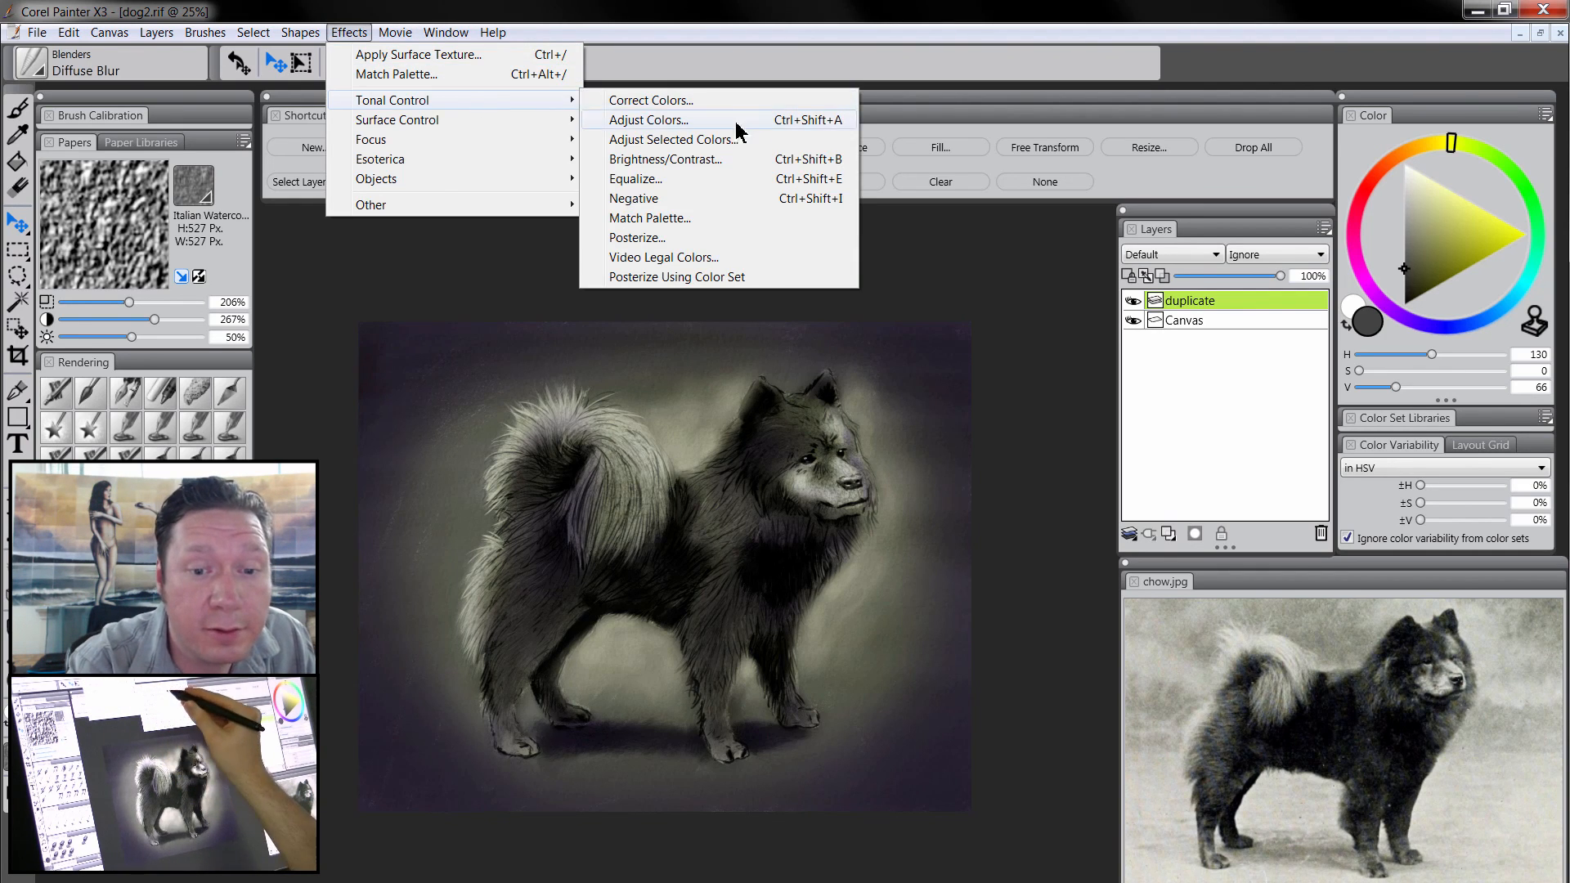
click(673, 183)
drag(769, 381, 1028, 601)
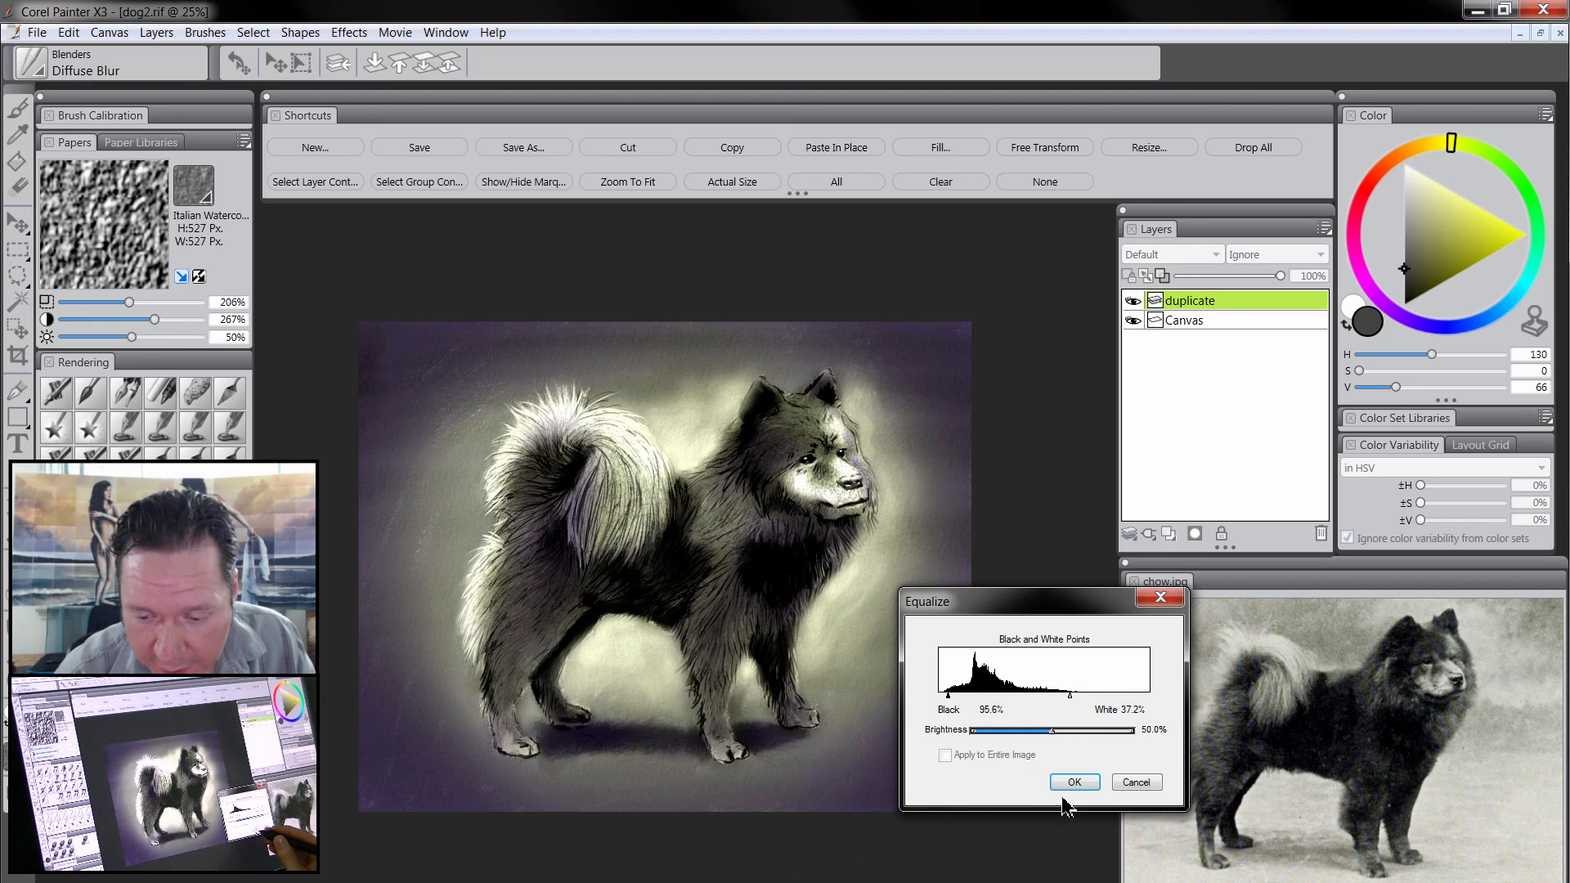
drag(1053, 735, 1043, 736)
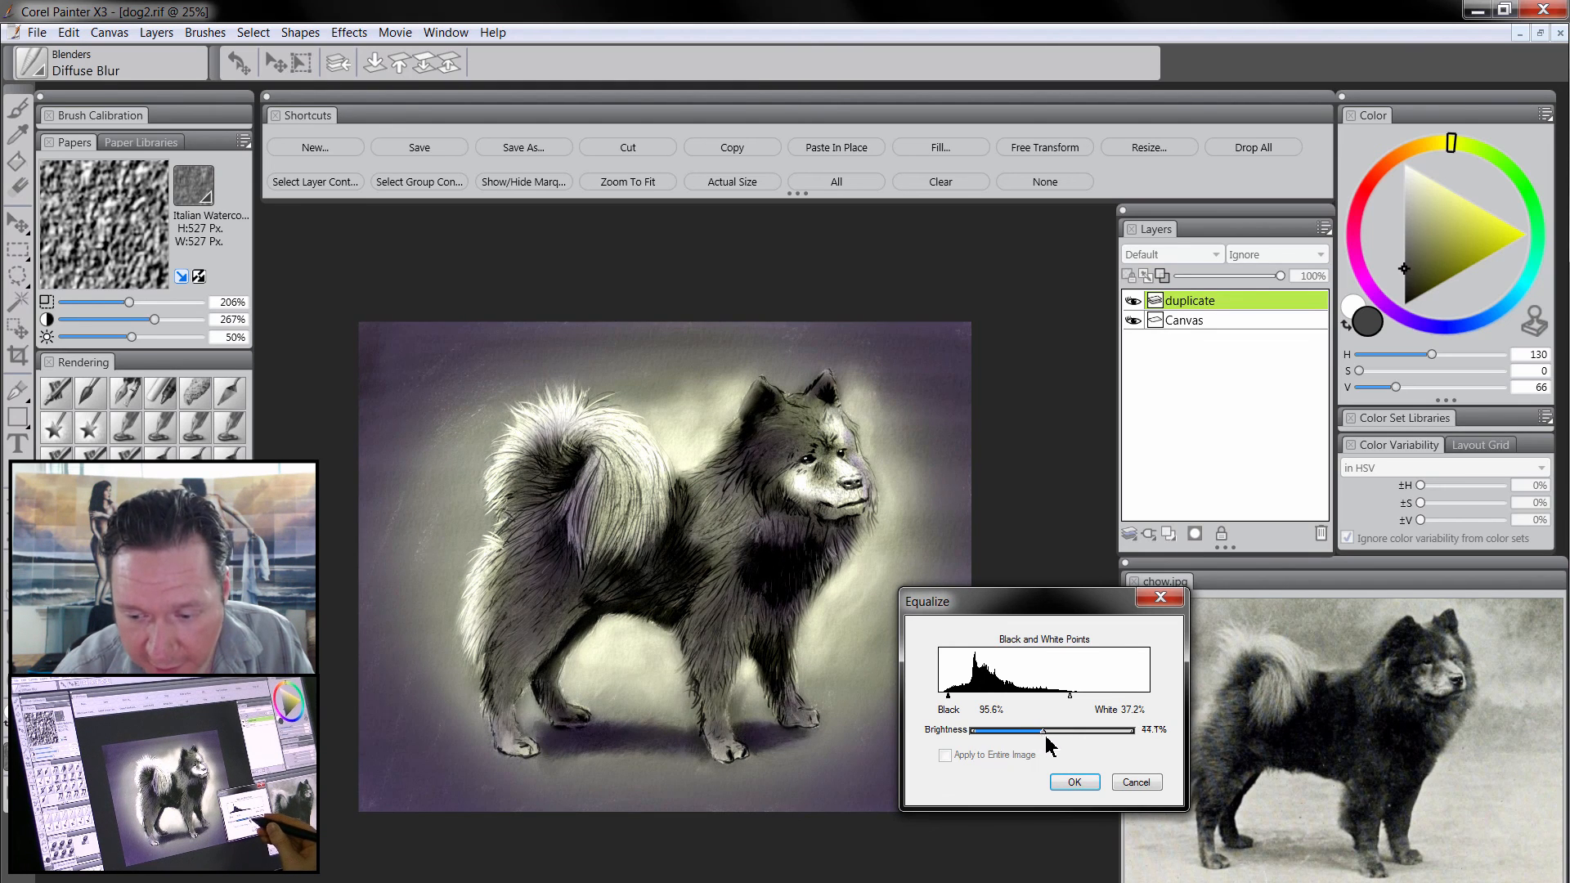
click(1075, 782)
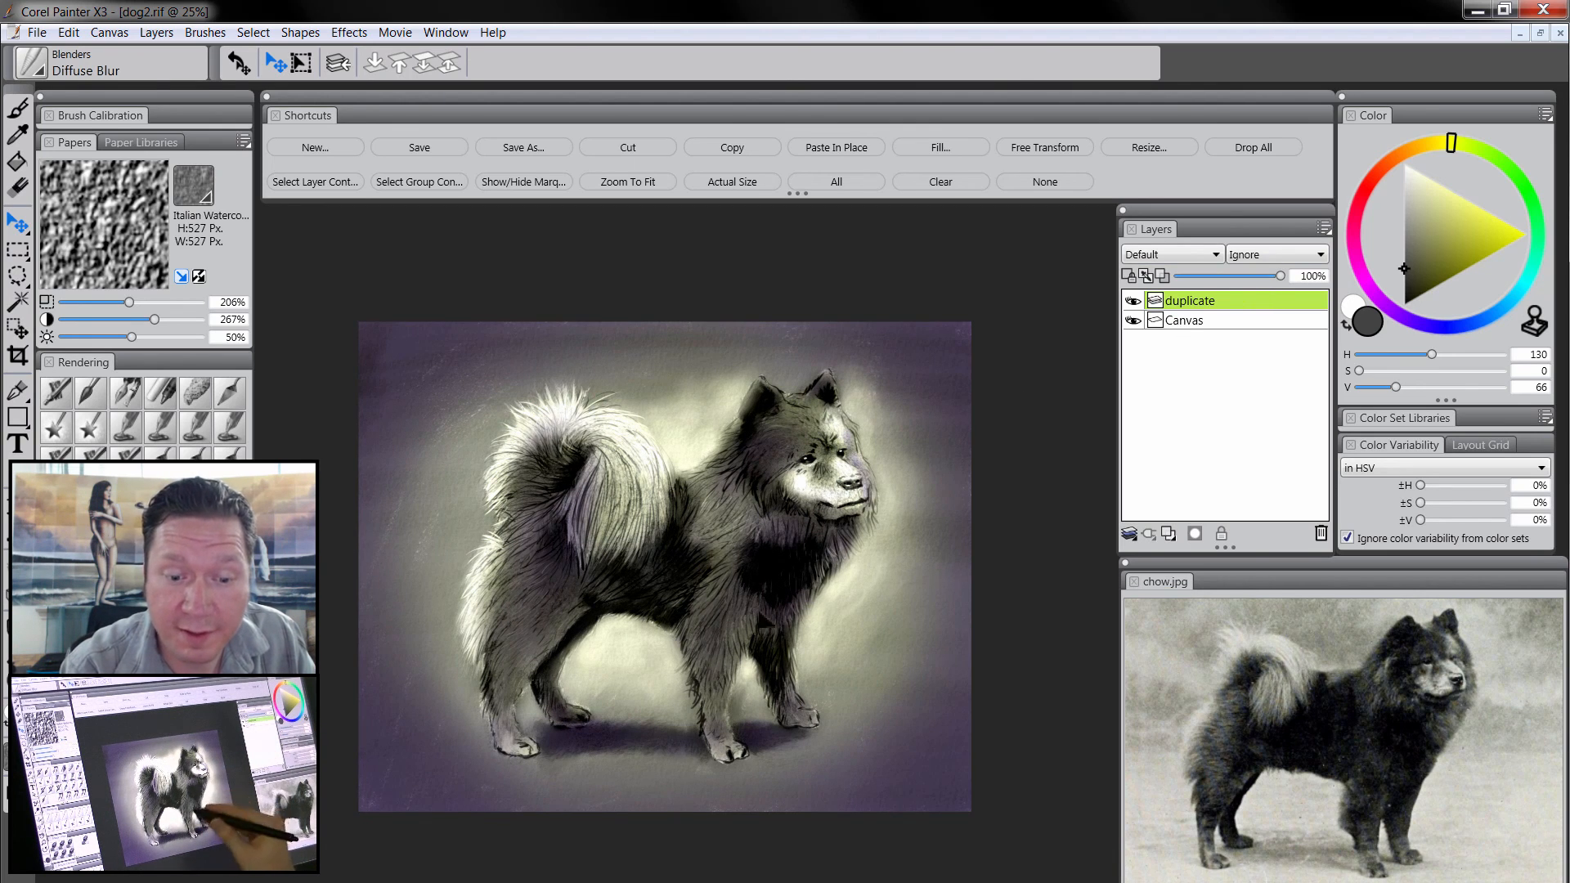
- Add a layer mask to the duplicate layer and fill it with black to hide the brightened version
mouse_move(1280, 275)
mouse_down()
mouse_move(1208, 285)
mouse_move(1290, 282)
mouse_up()
drag(1436, 276, 1371, 365)
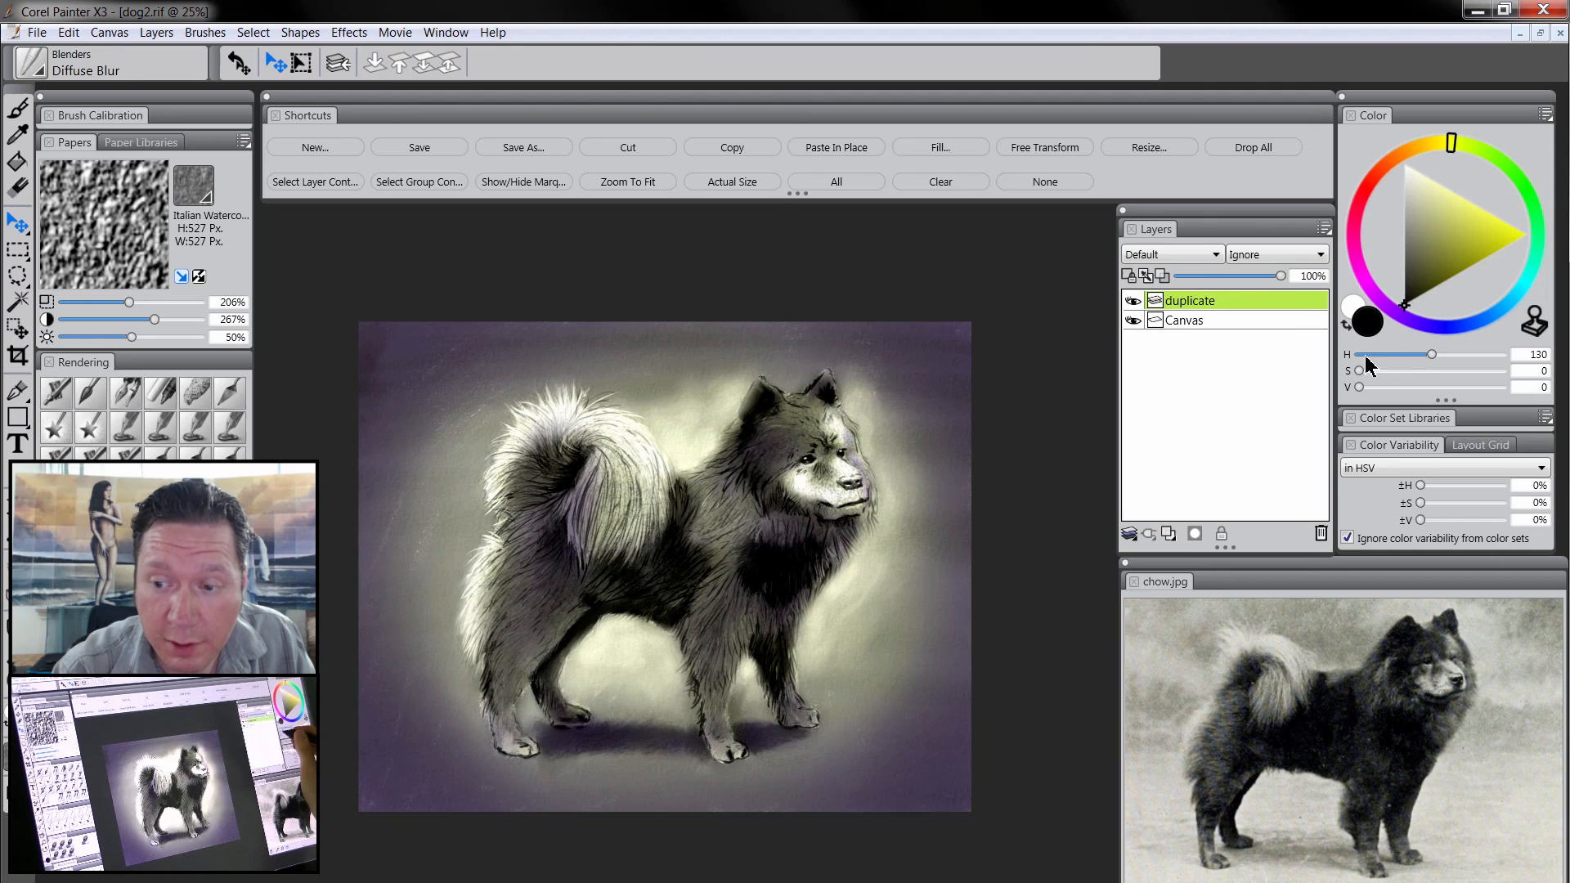
click(1197, 319)
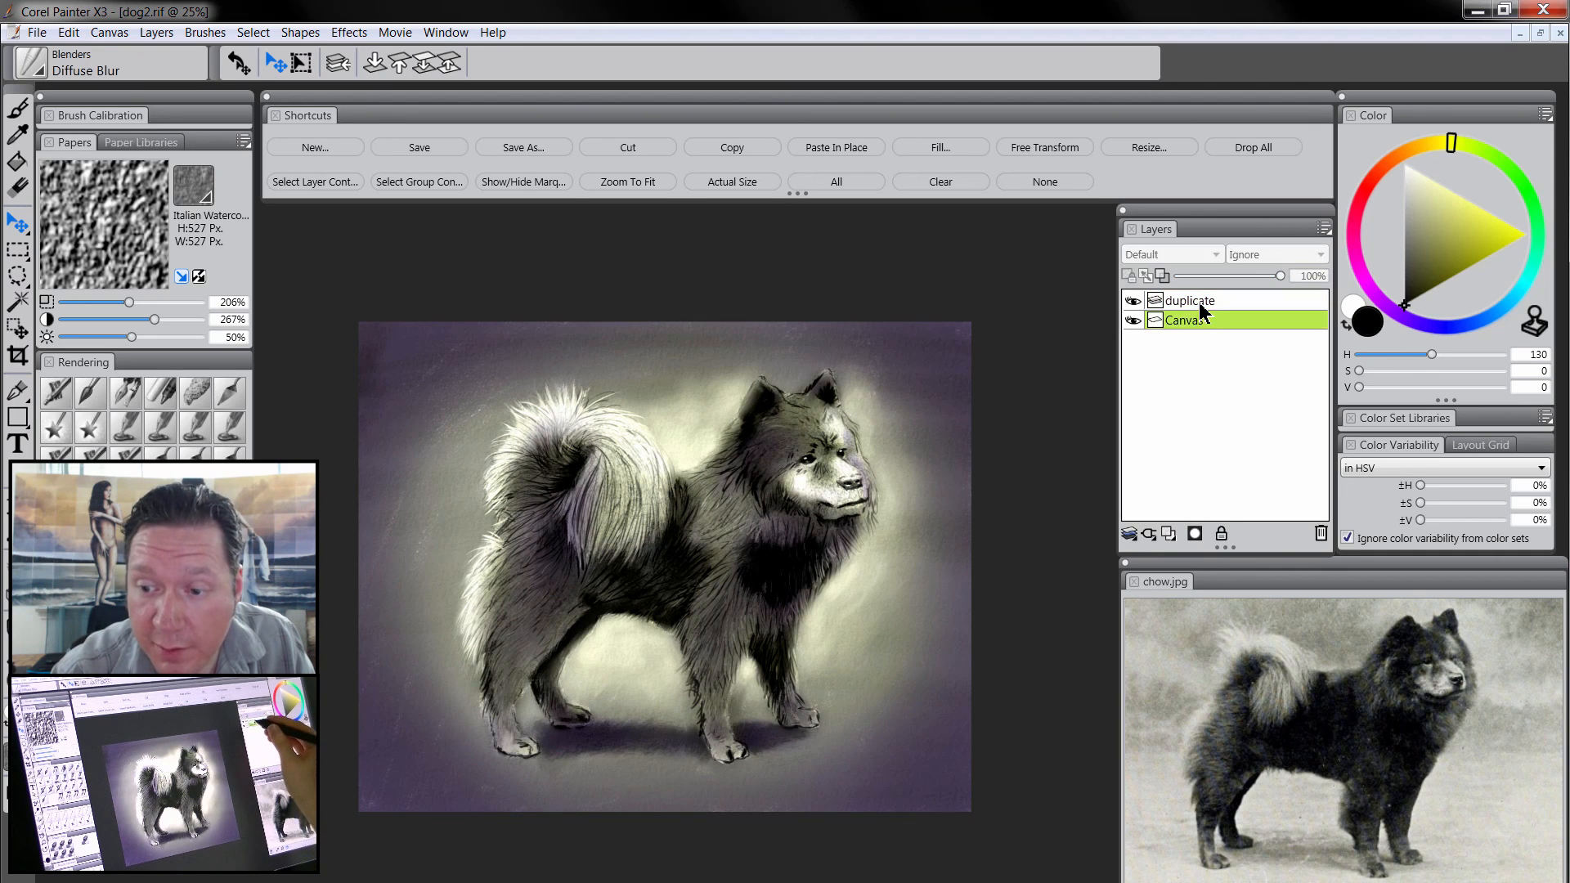
click(1200, 301)
click(1195, 536)
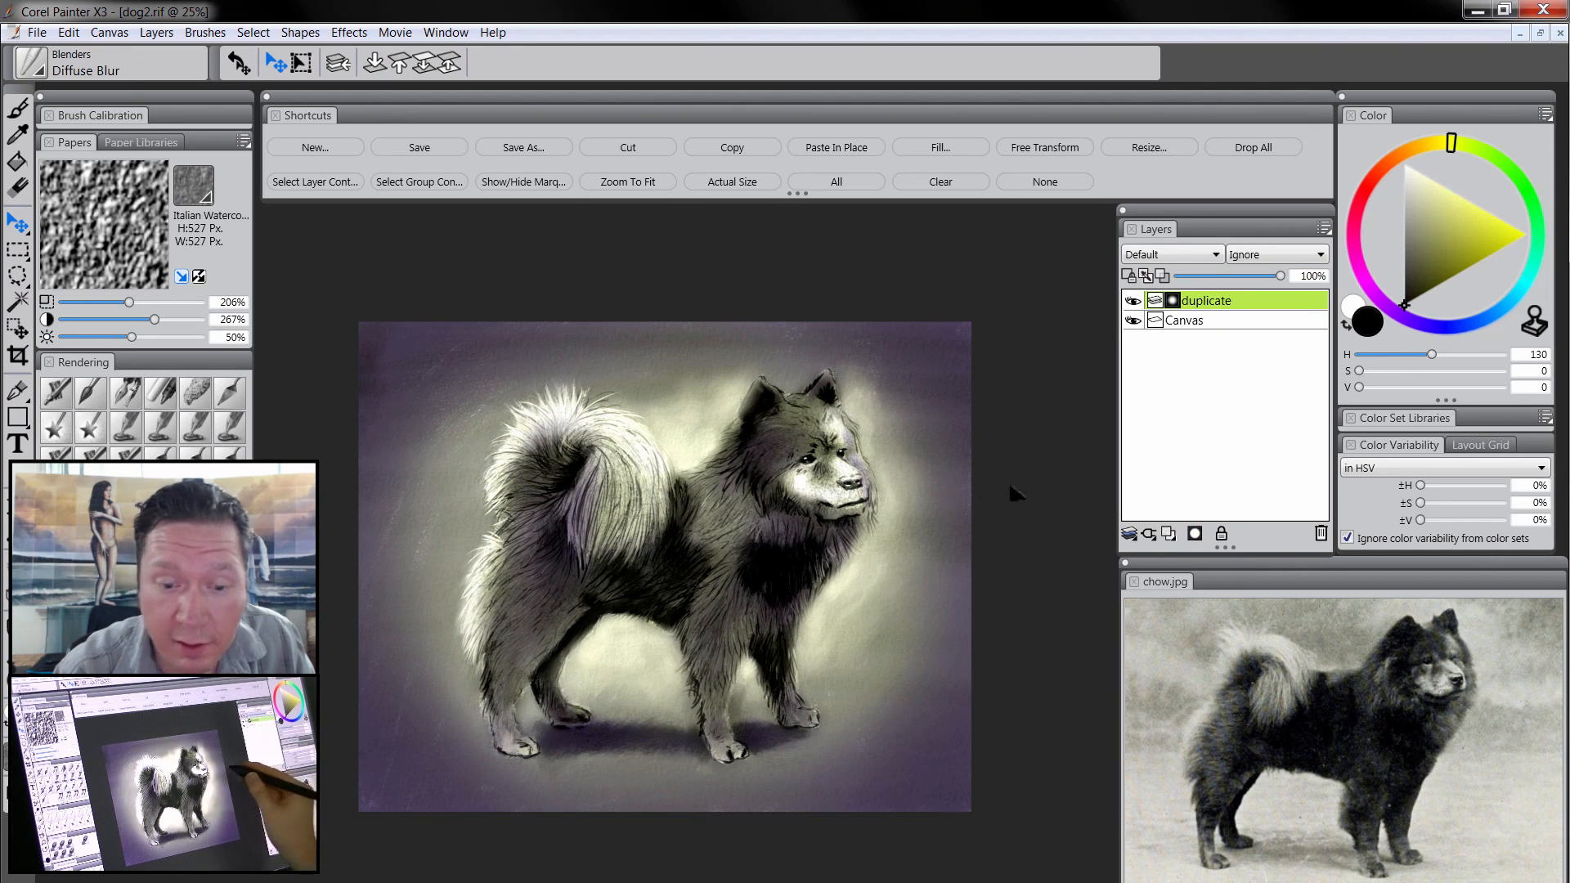
click(16, 164)
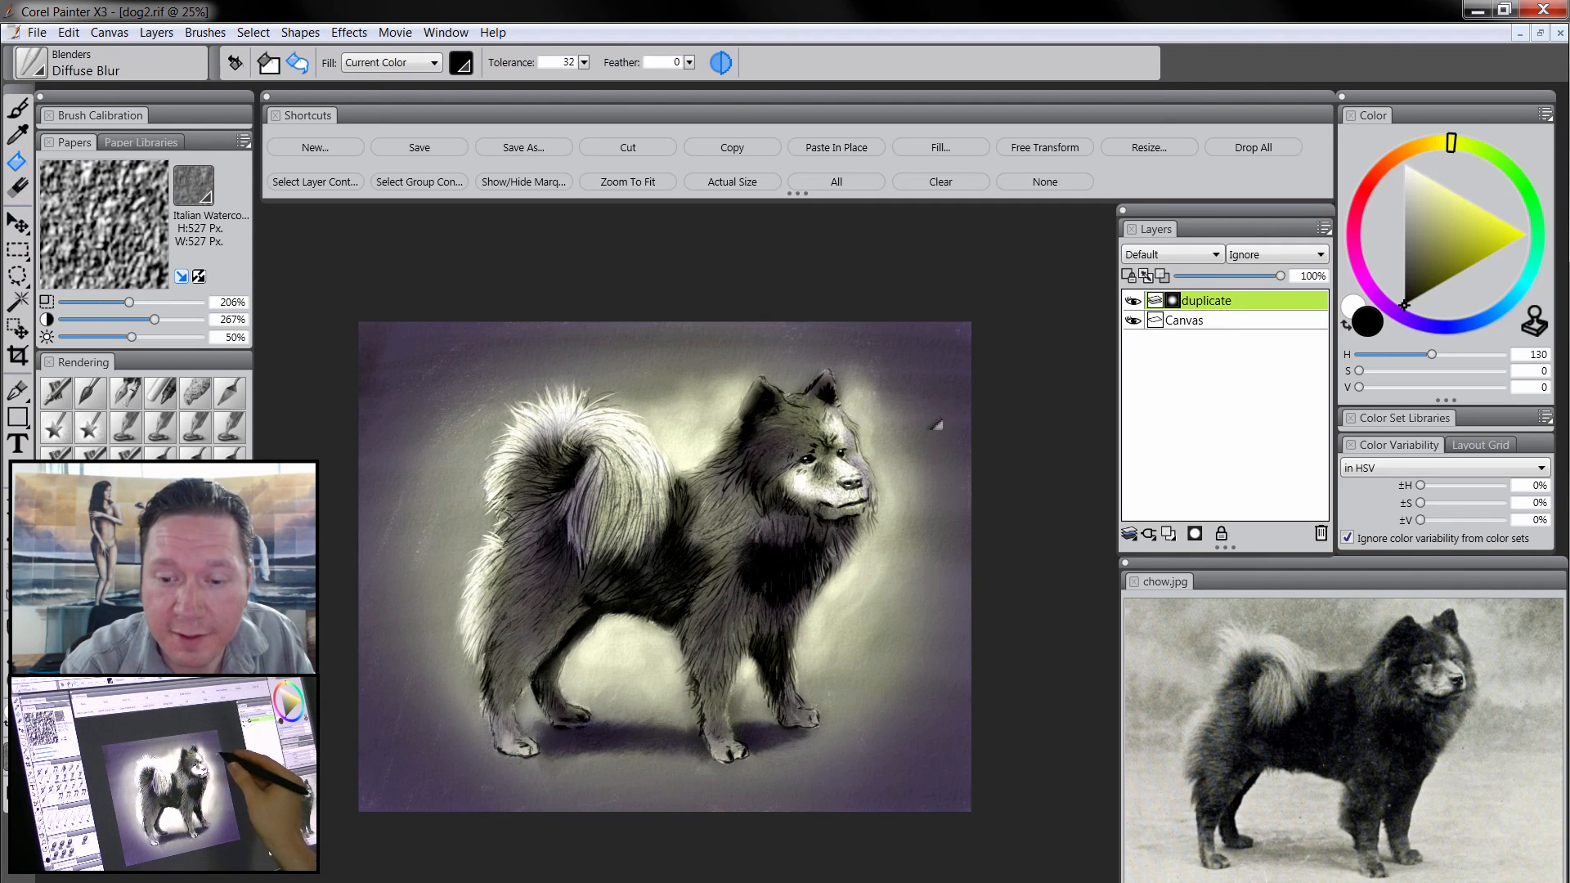
click(809, 373)
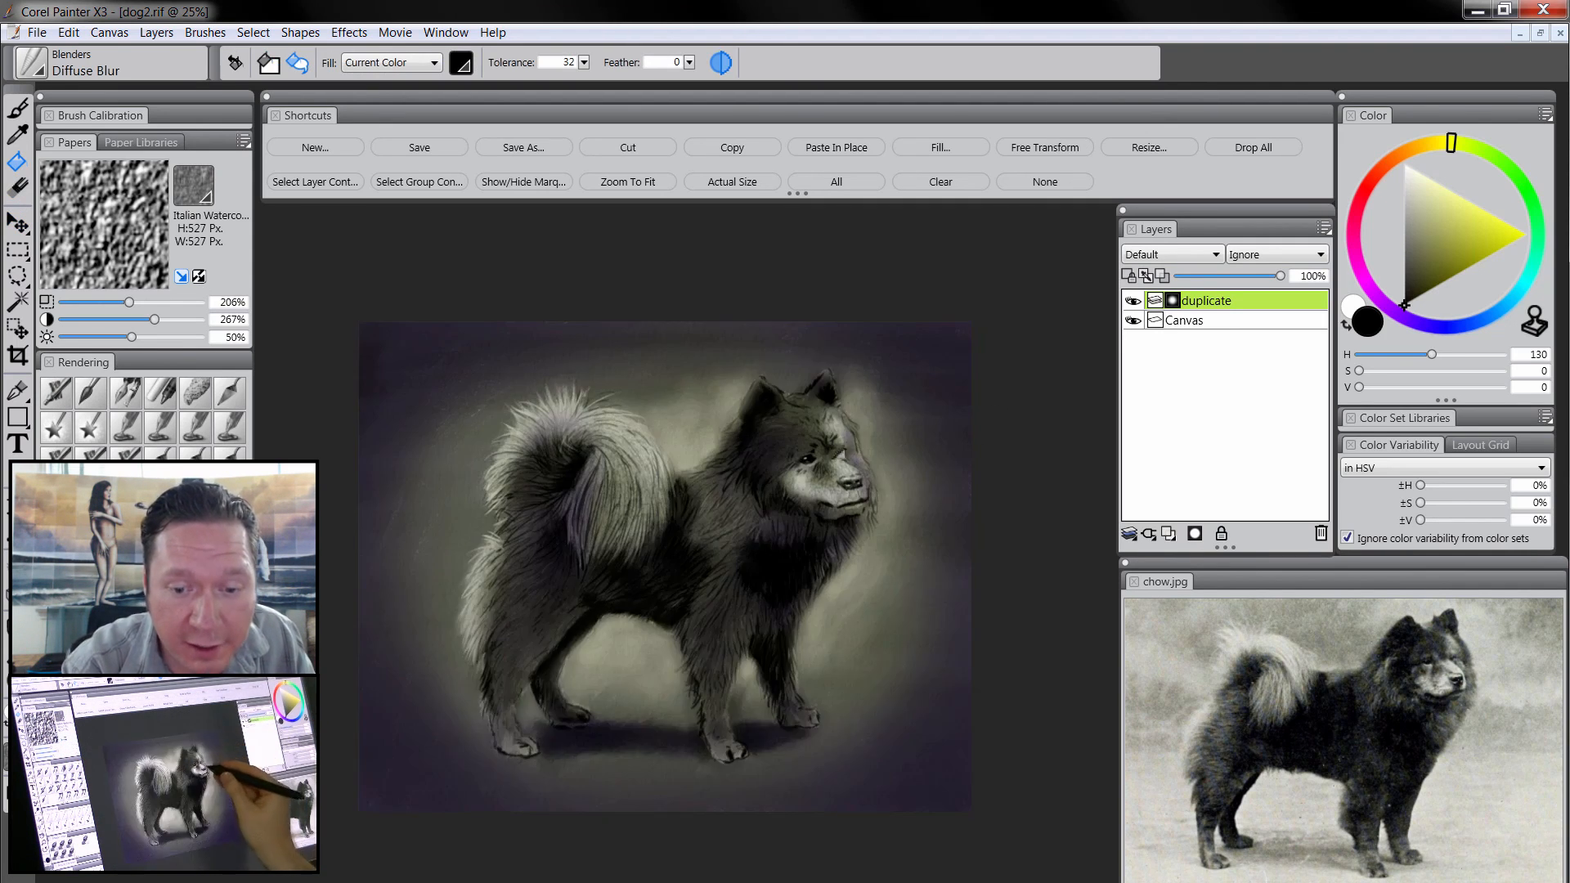
- Airbrush the mask in white to reveal brighter areas around the dog's back, belly and head, and set the layer's opacity to 63%
click(1405, 163)
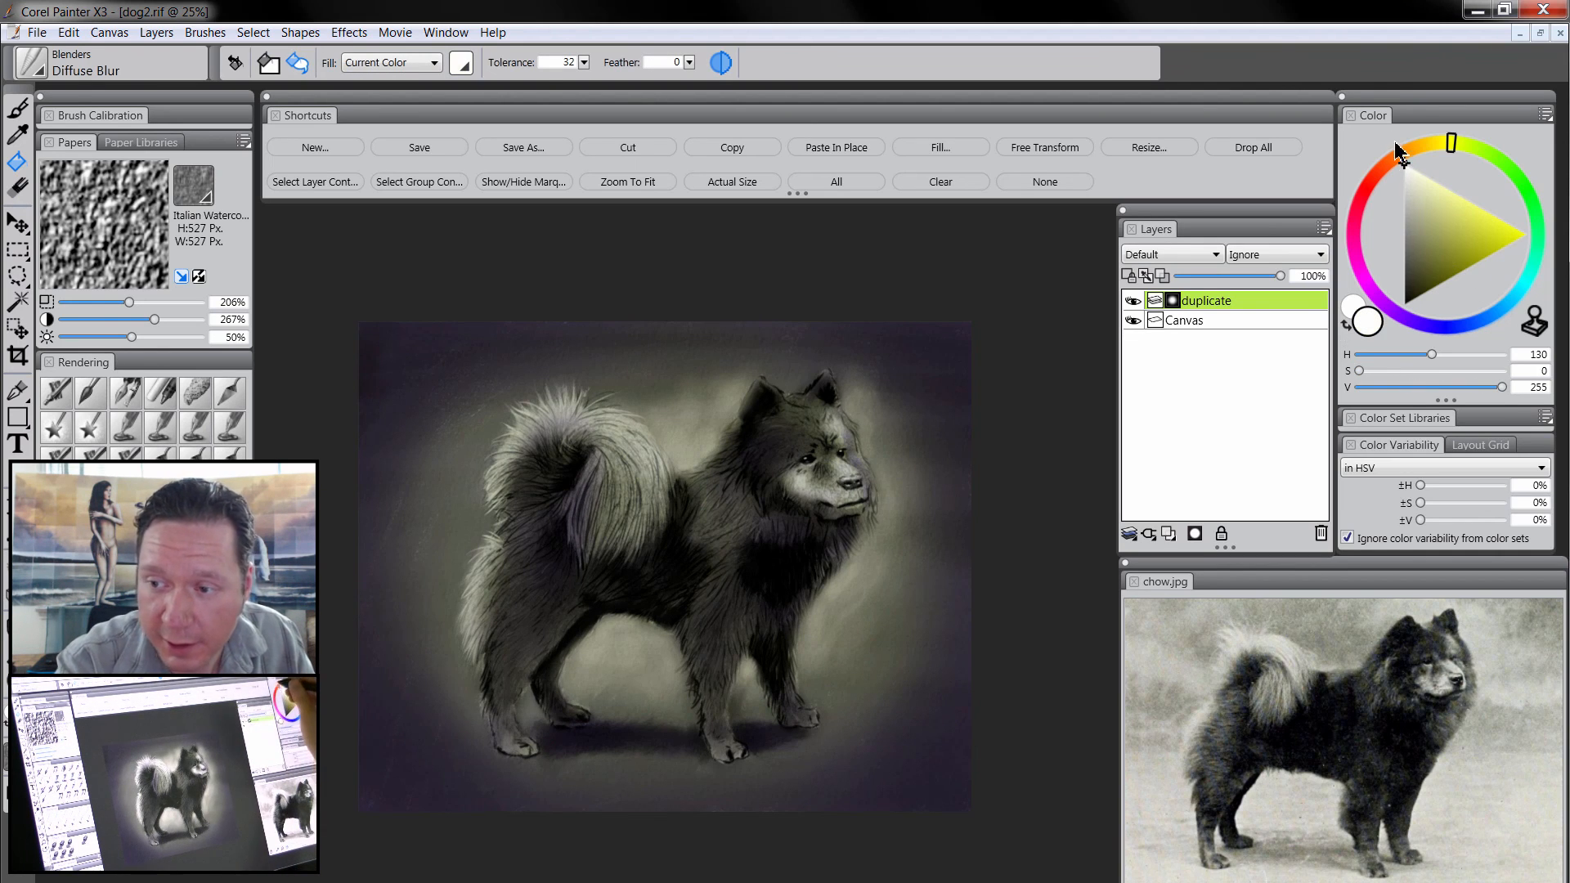
key(b)
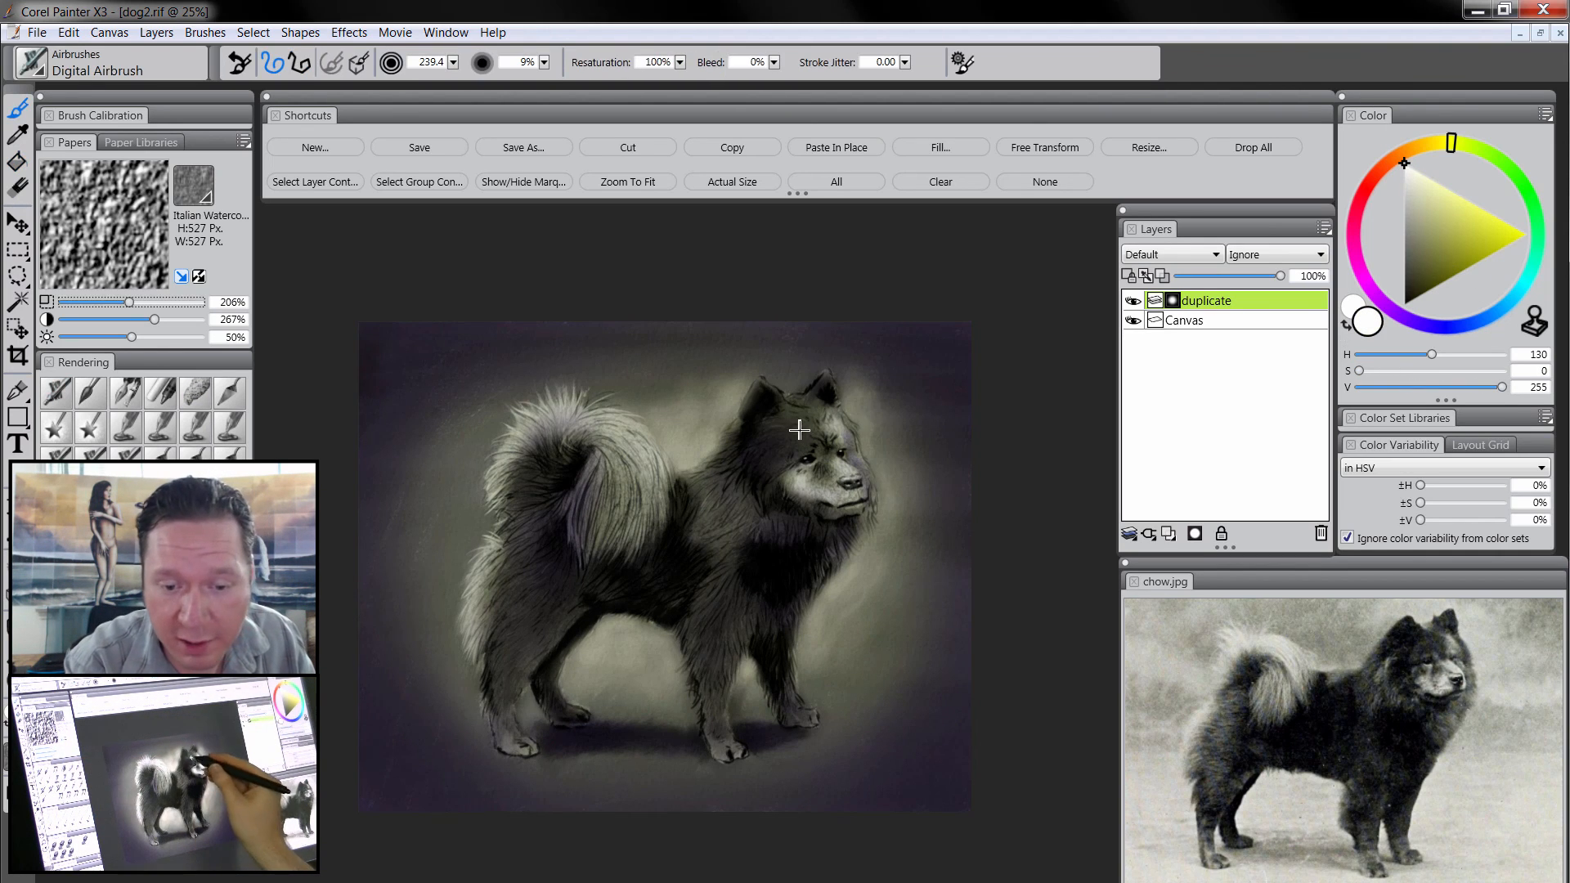
mouse_move(800, 428)
mouse_down()
mouse_move(788, 502)
mouse_move(809, 512)
mouse_move(822, 490)
mouse_move(841, 502)
mouse_move(825, 410)
mouse_move(671, 469)
mouse_move(712, 420)
mouse_up()
mouse_move(624, 641)
mouse_down()
mouse_move(736, 676)
mouse_move(820, 617)
mouse_move(890, 515)
mouse_move(734, 410)
mouse_move(602, 463)
mouse_move(561, 428)
mouse_move(515, 532)
mouse_move(585, 718)
mouse_move(651, 726)
mouse_up()
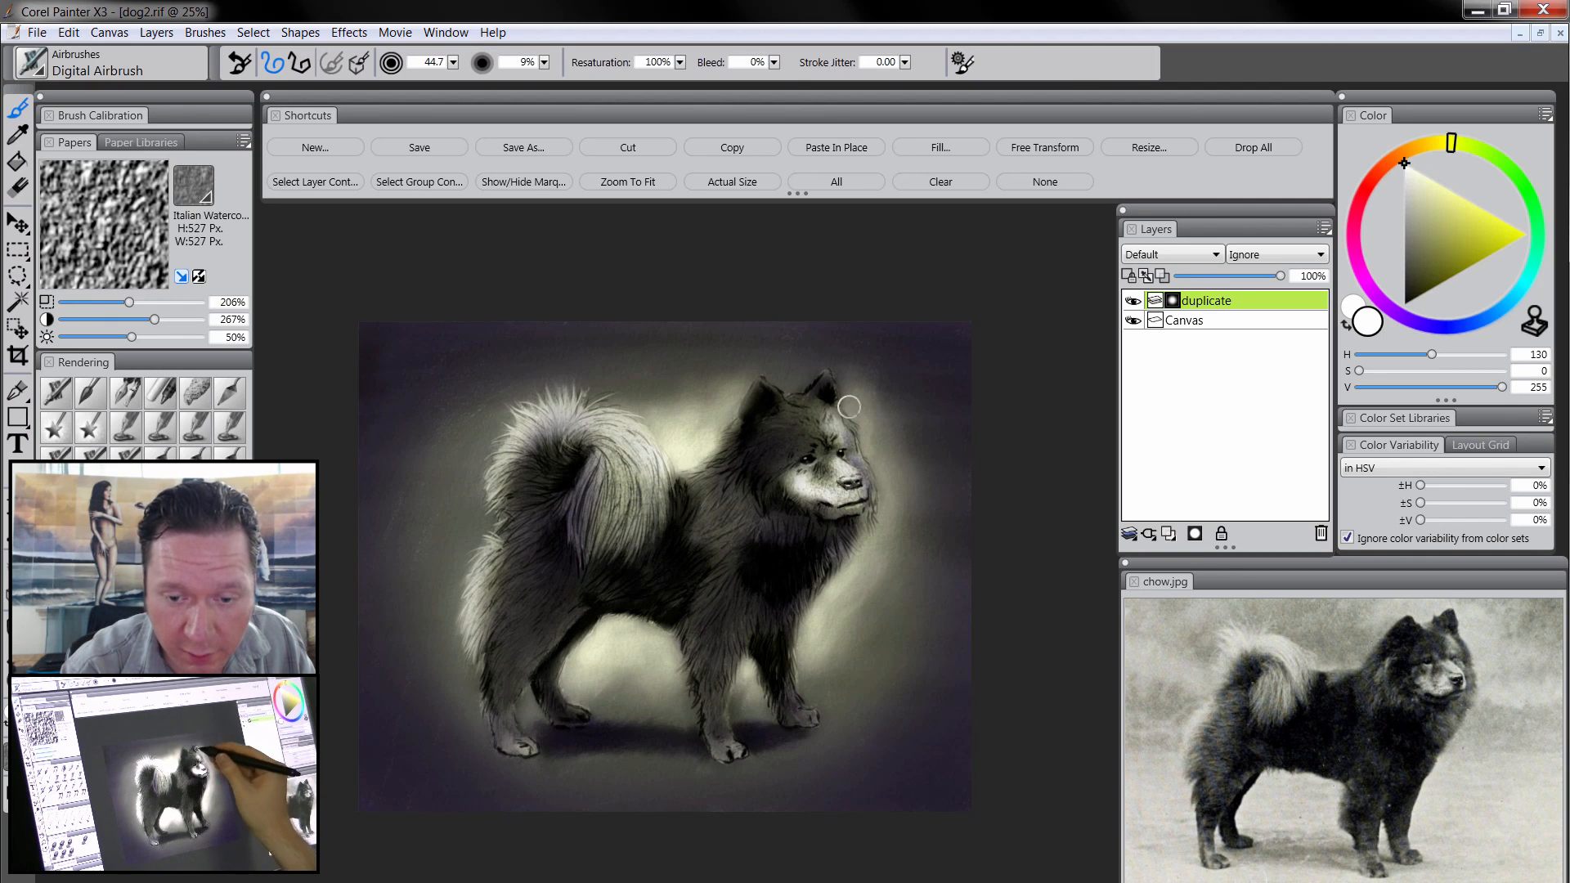
drag(762, 391, 732, 429)
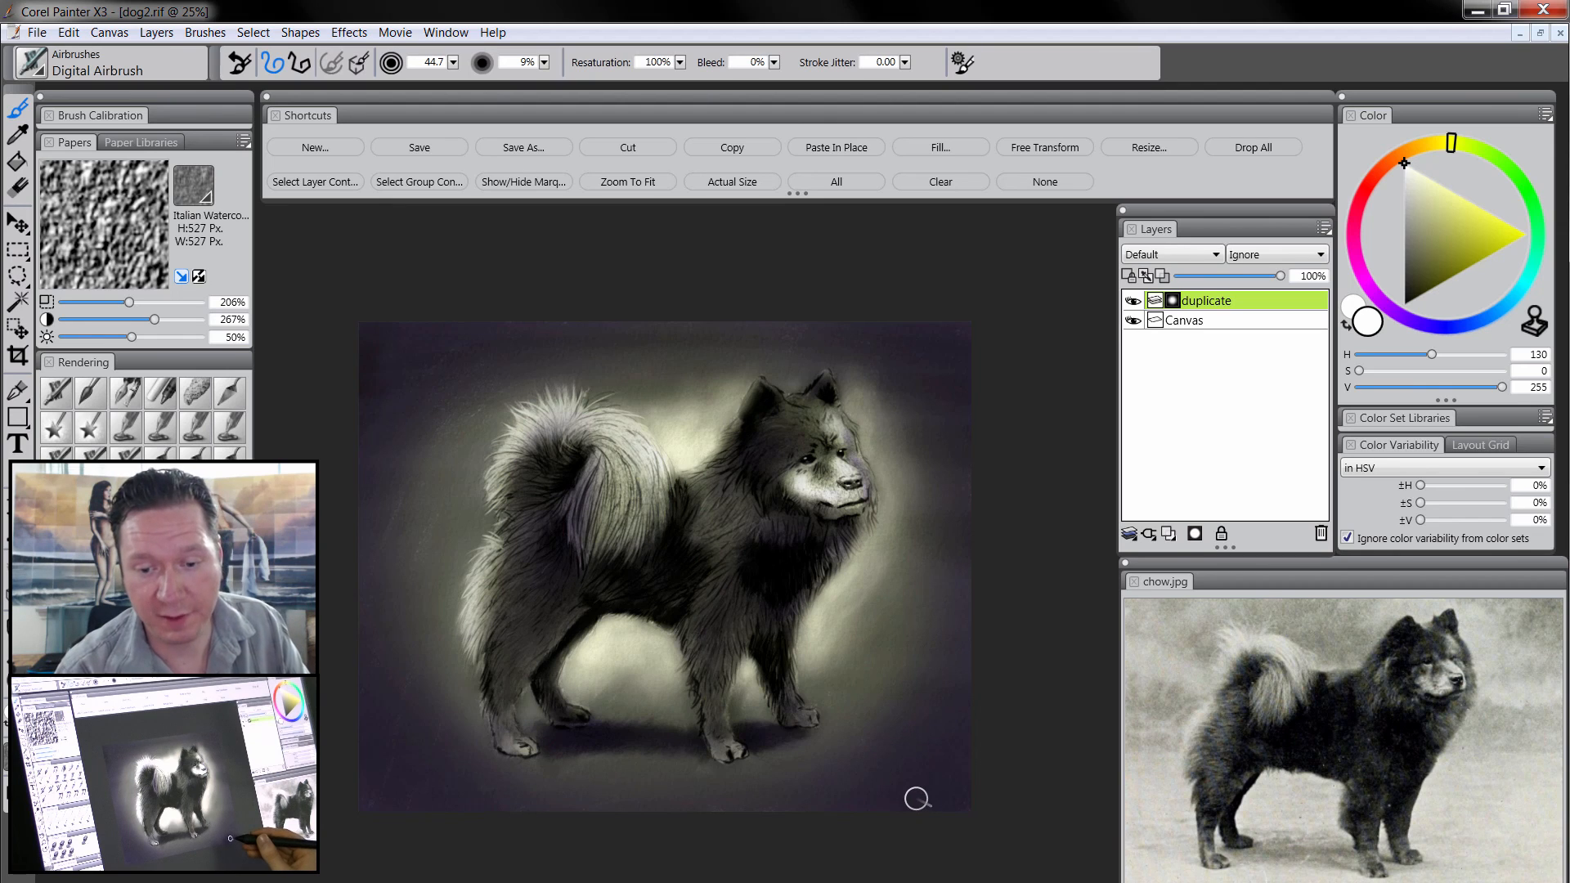
drag(1279, 275, 1250, 276)
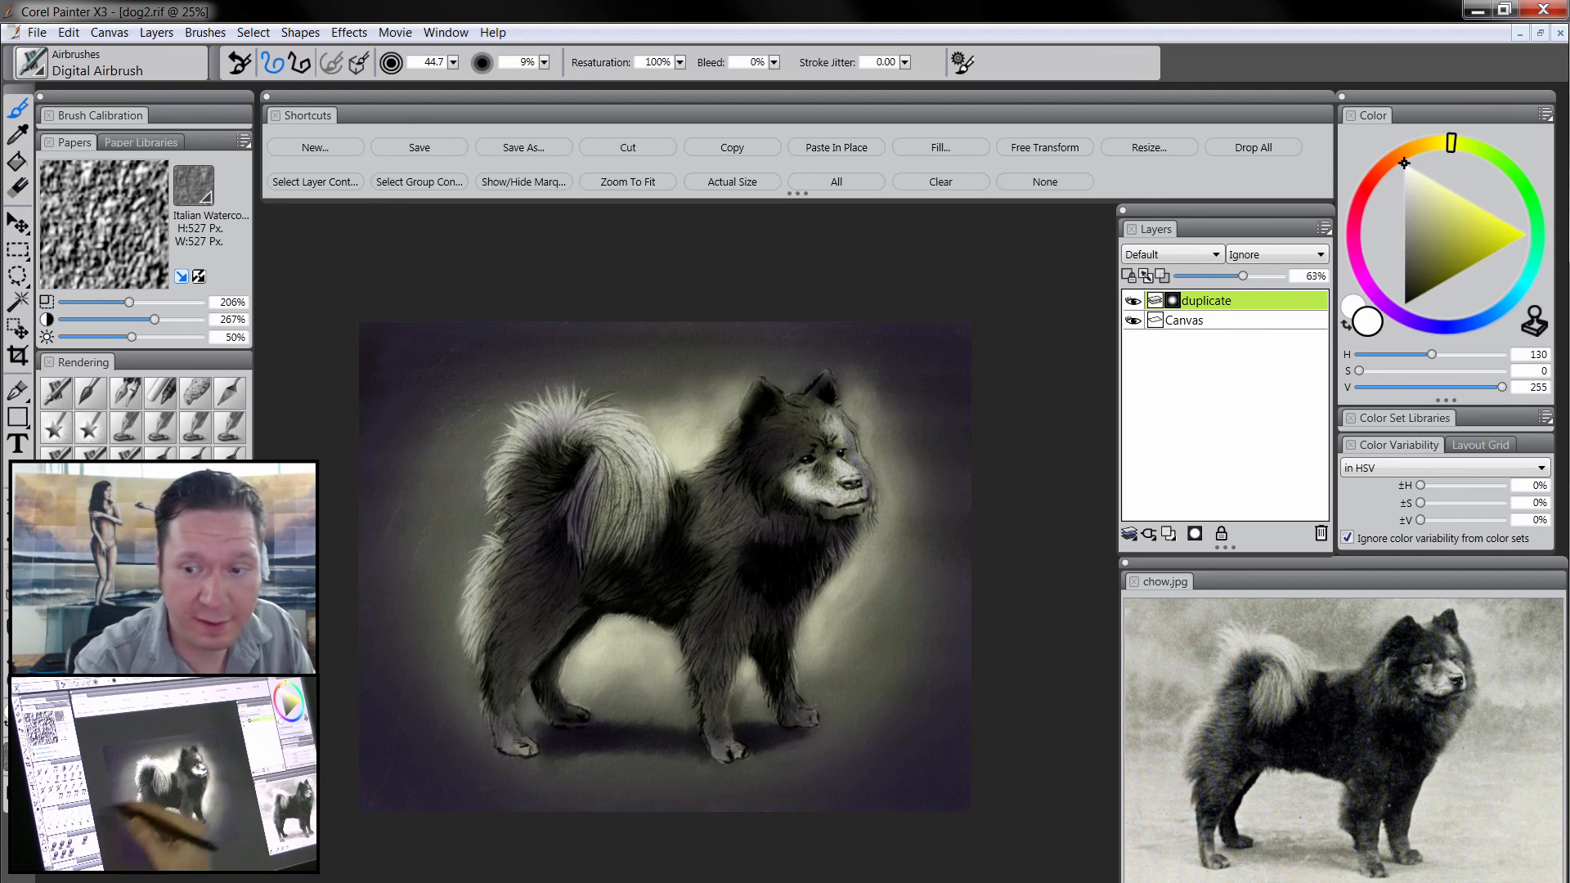
- Compare the painting with the duplicate layer shown and hidden to judge the brightened areas
click(1133, 301)
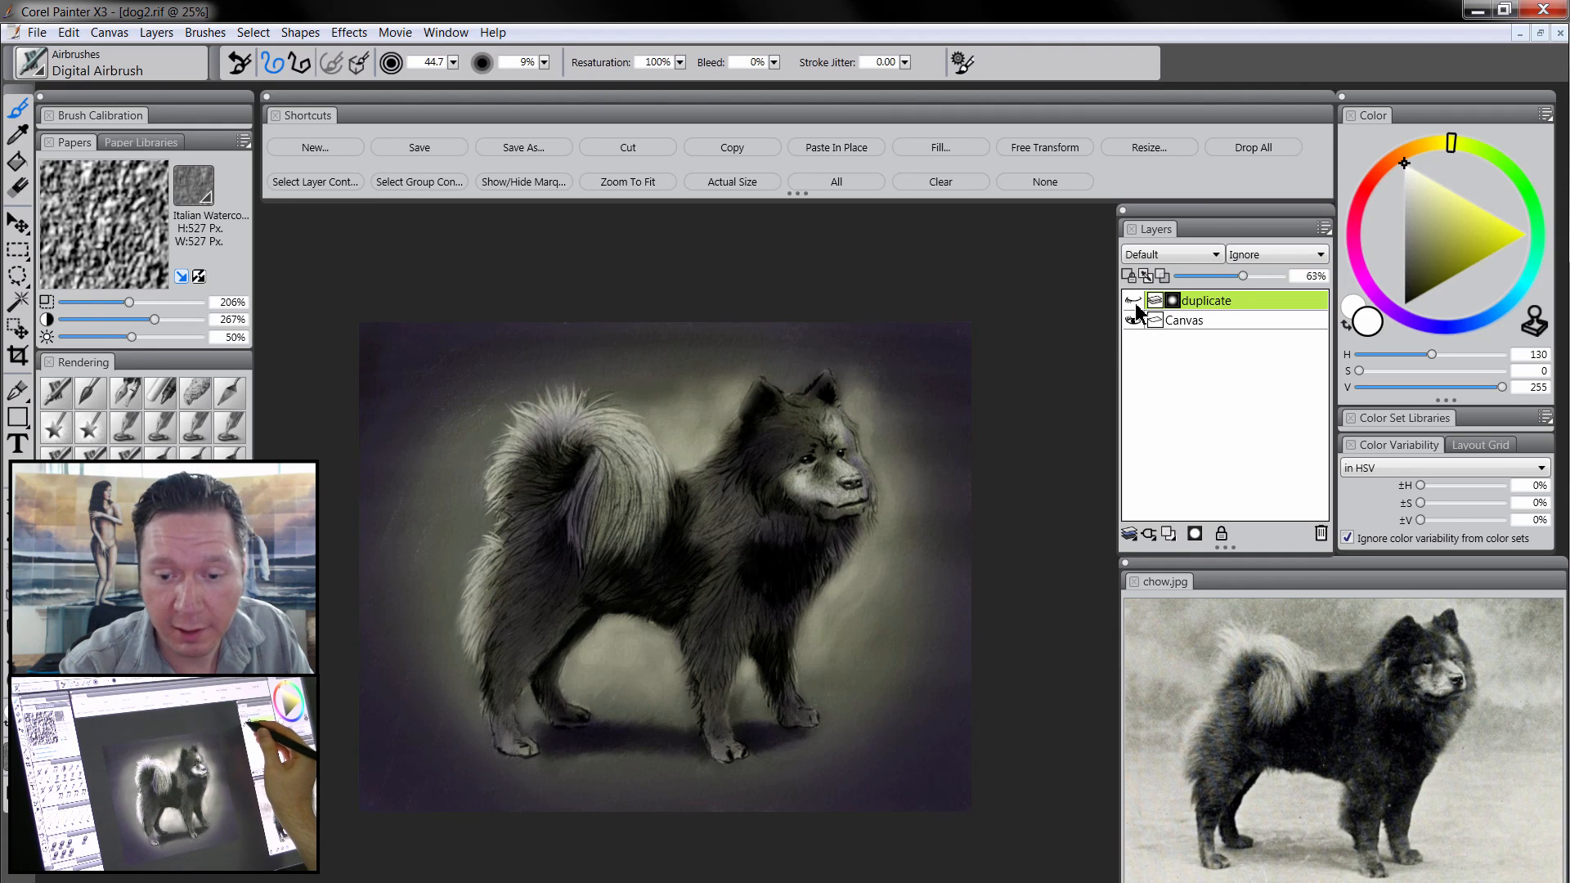
click(1134, 302)
click(1135, 305)
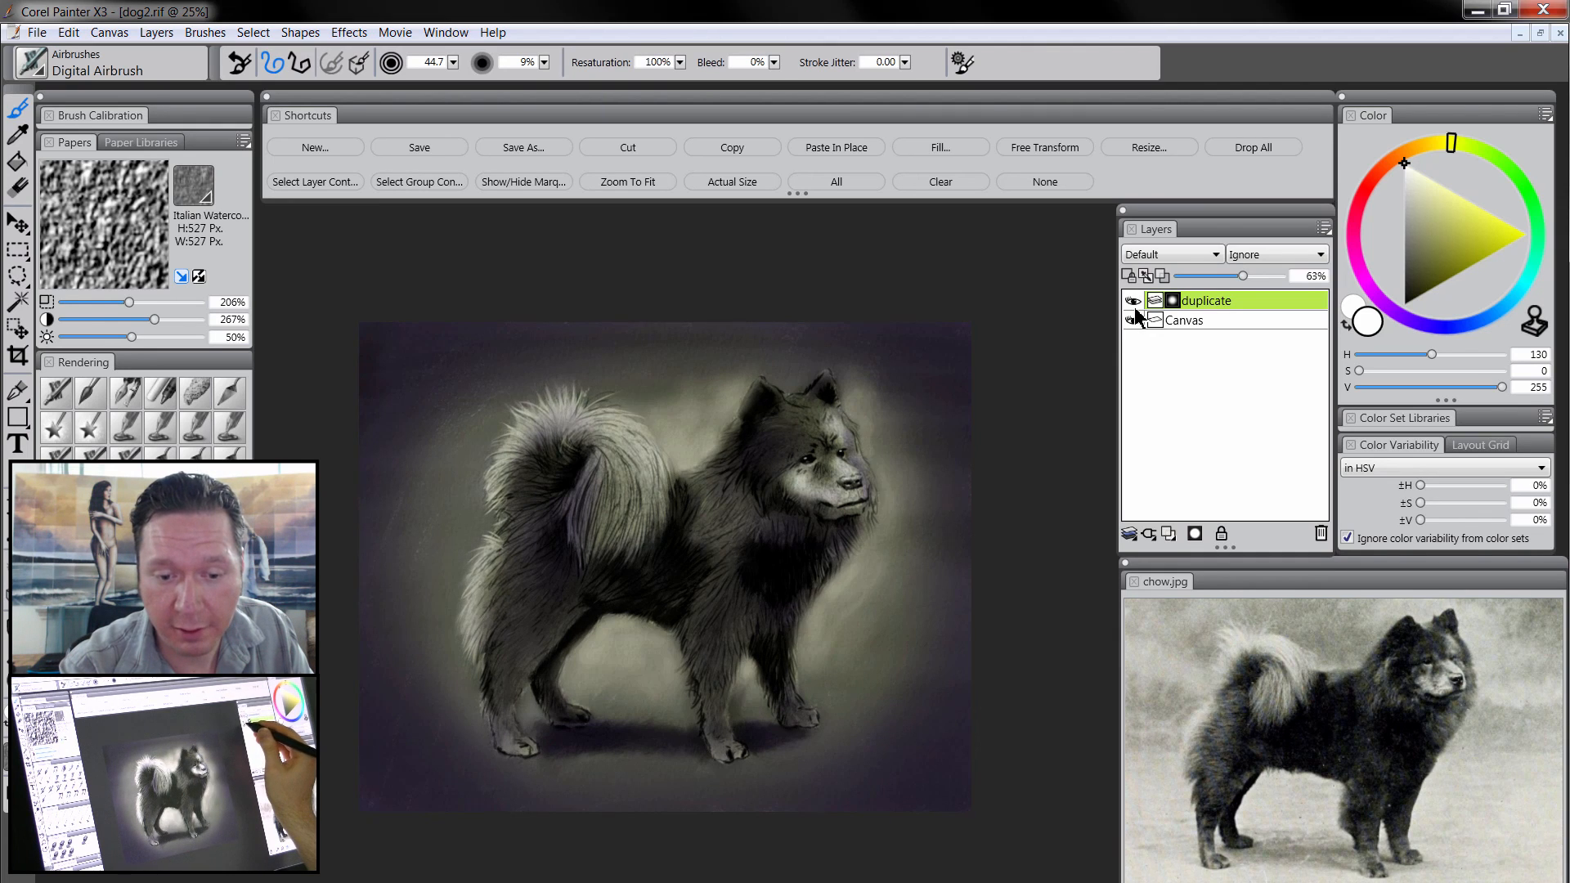
click(1134, 306)
click(1134, 308)
click(1135, 309)
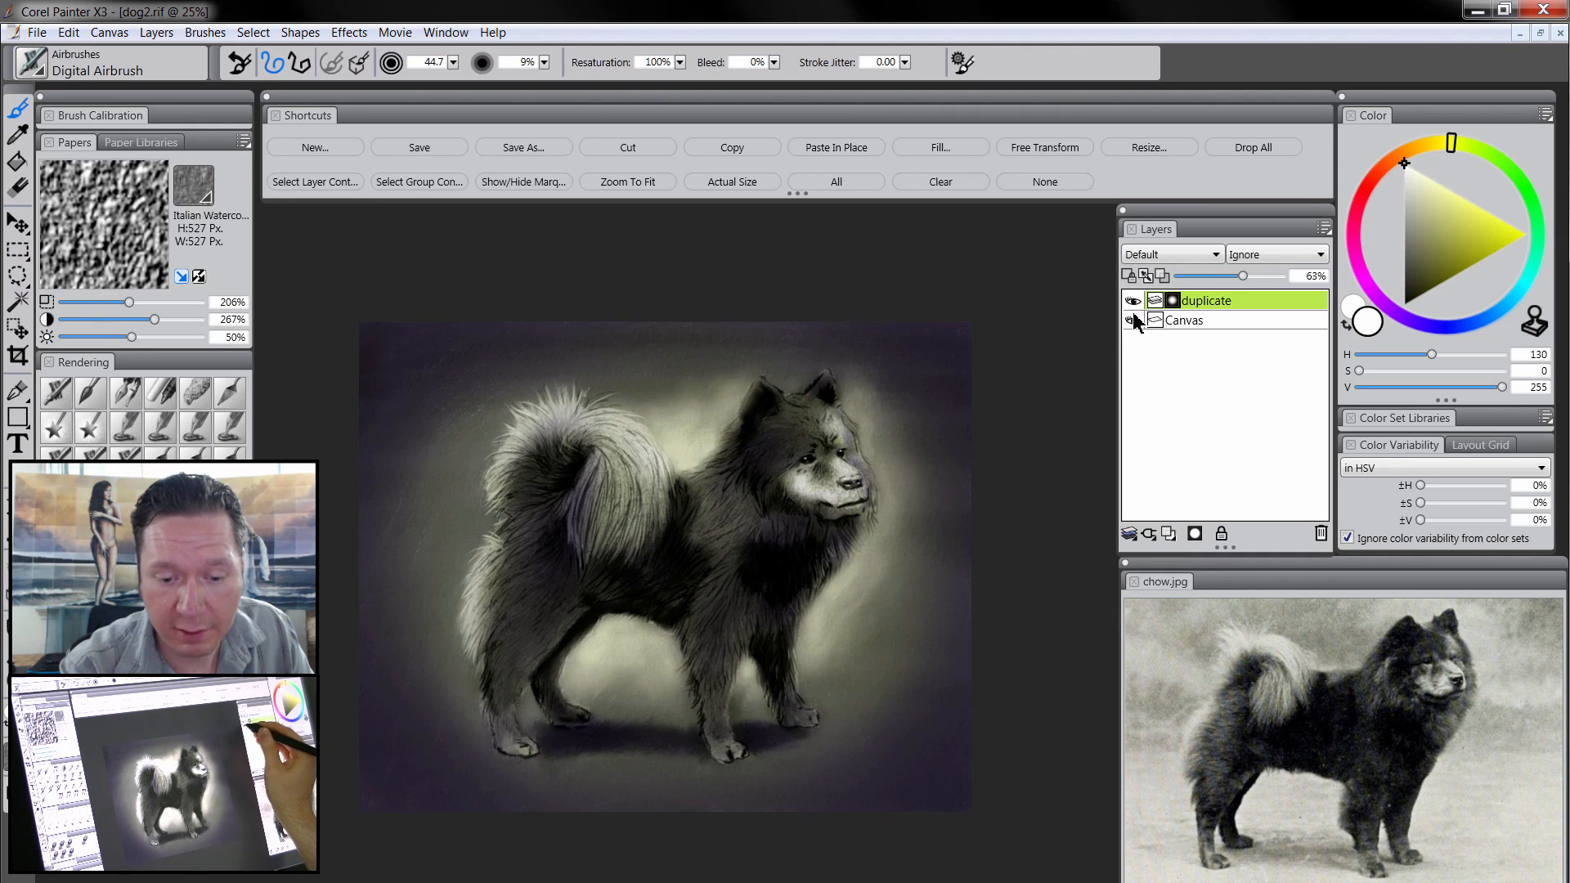
click(1135, 318)
click(1136, 312)
click(1136, 311)
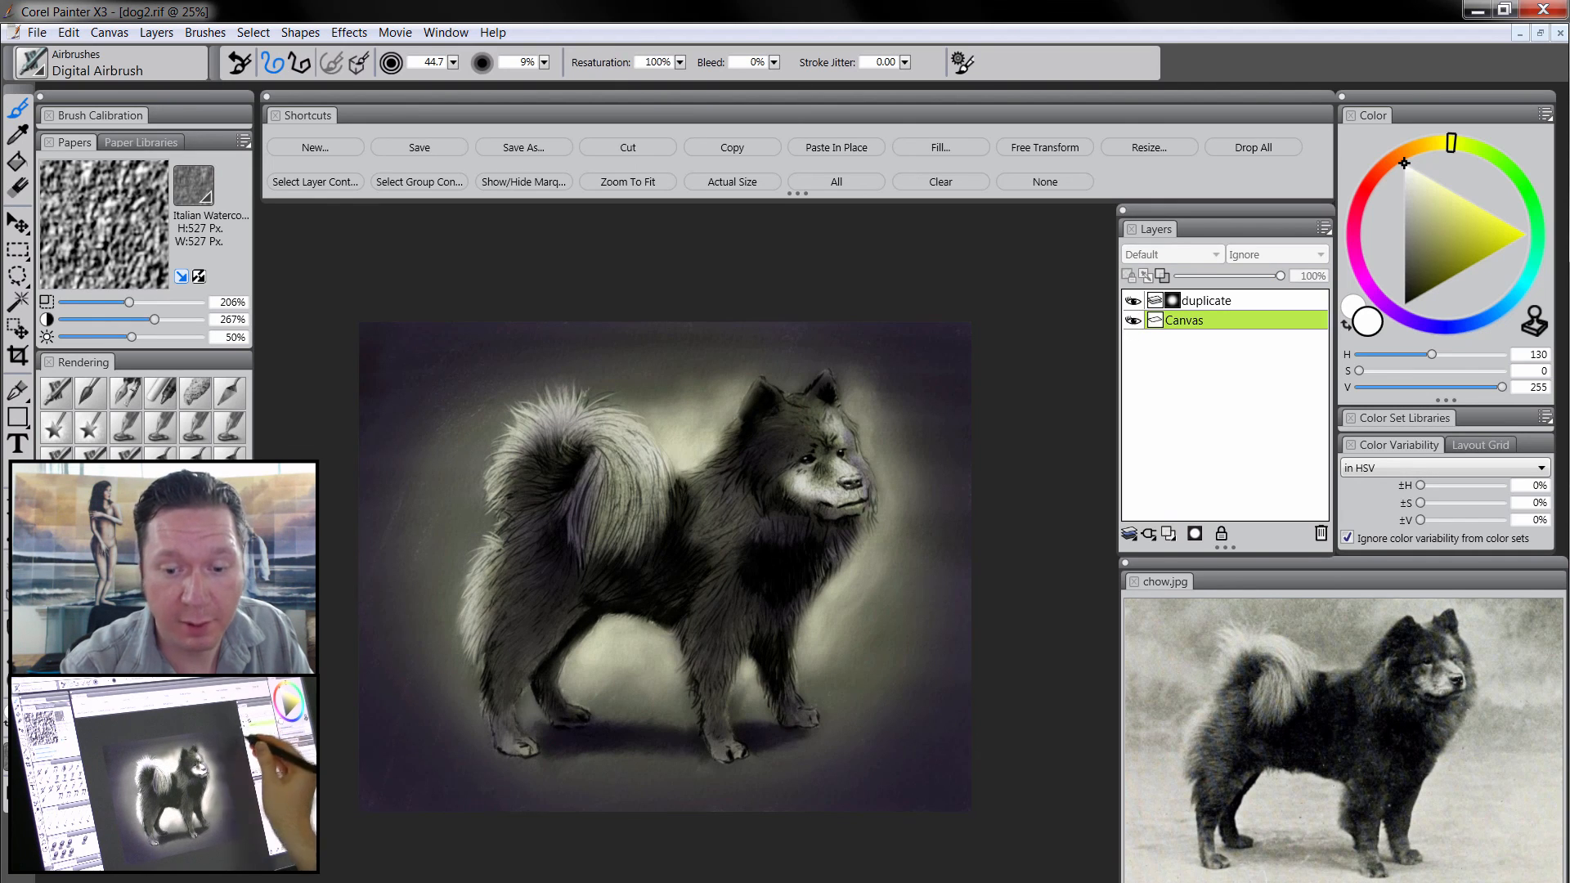
key(e)
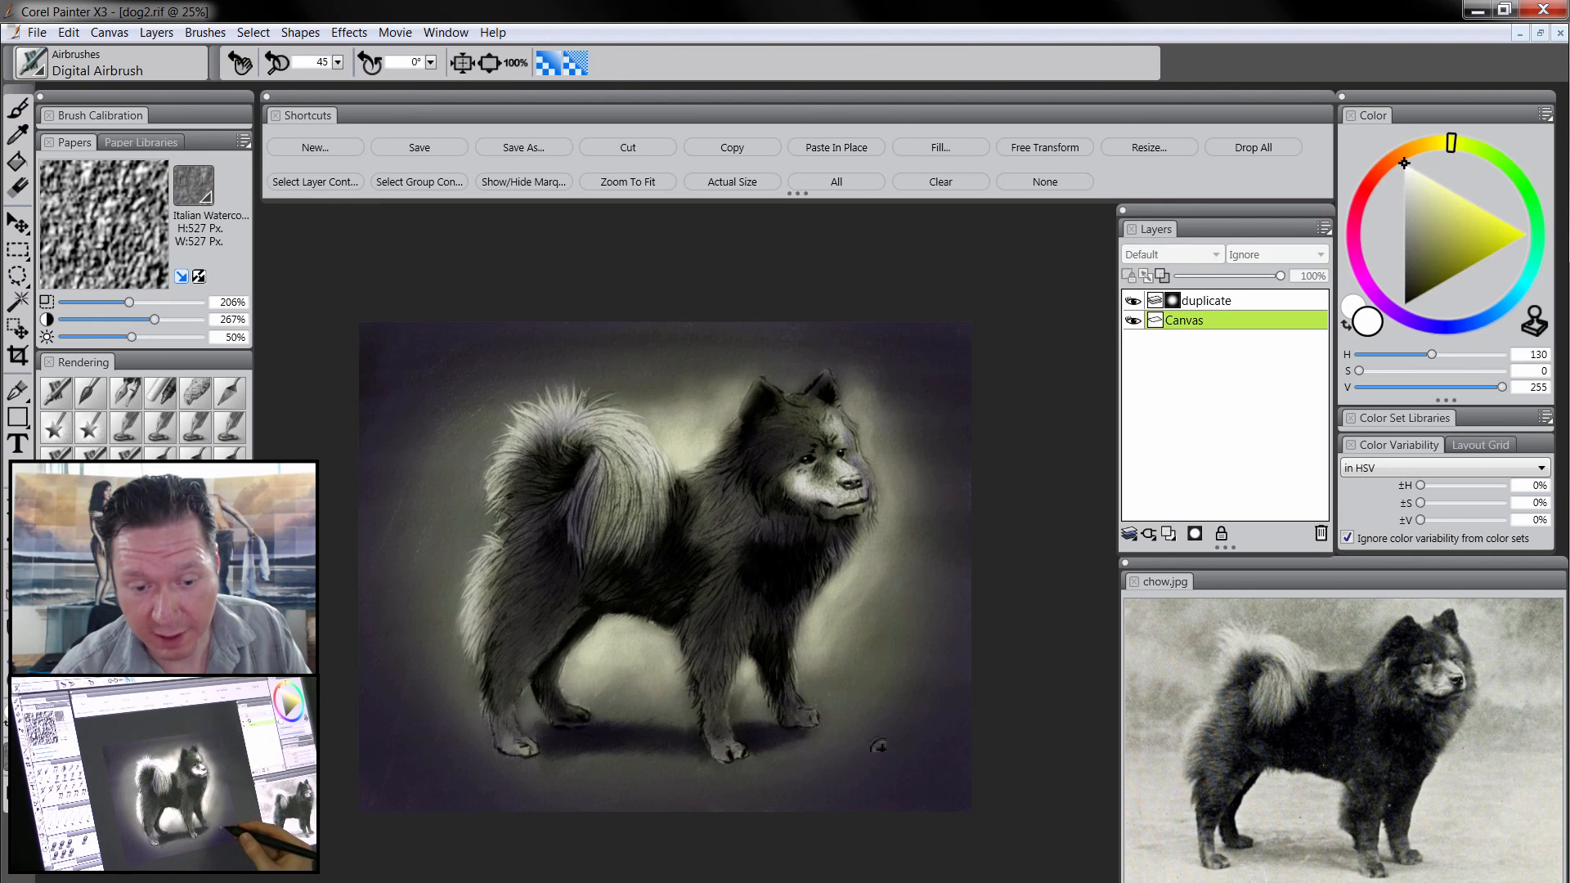